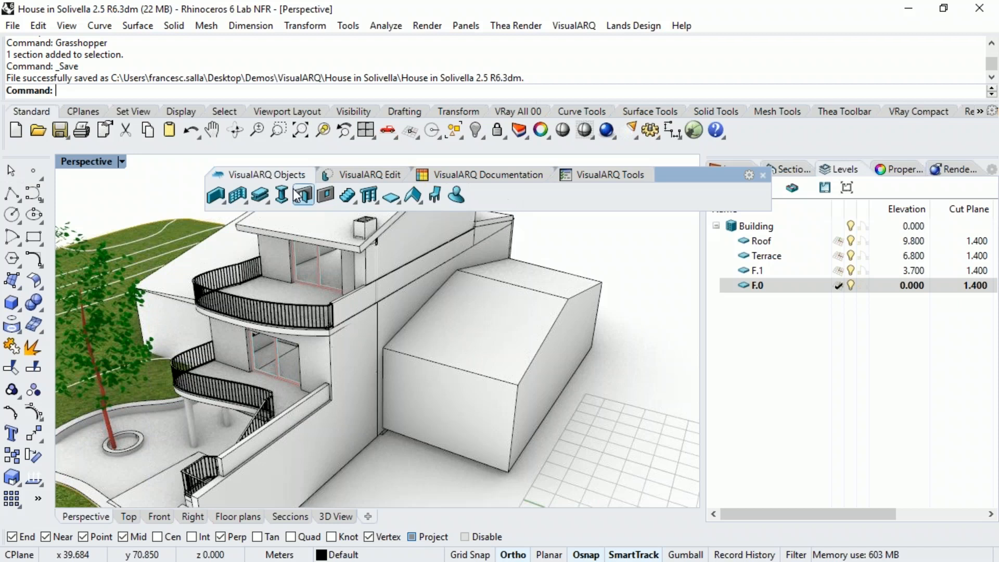
# Step: Look through the VisualARQ object, editing and documentation tools, and bring up the building's level list
pyautogui.click(216, 196)
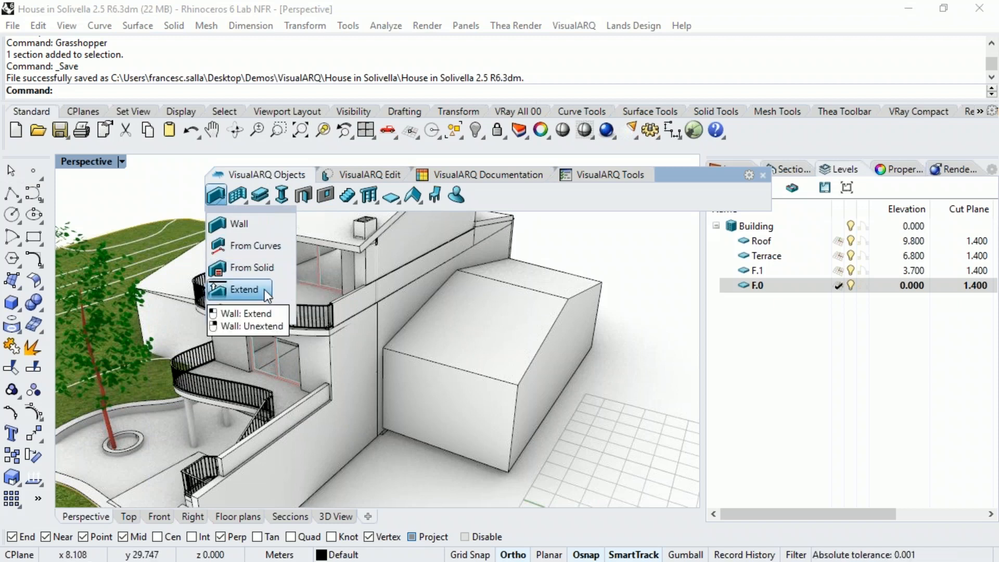
pyautogui.click(358, 174)
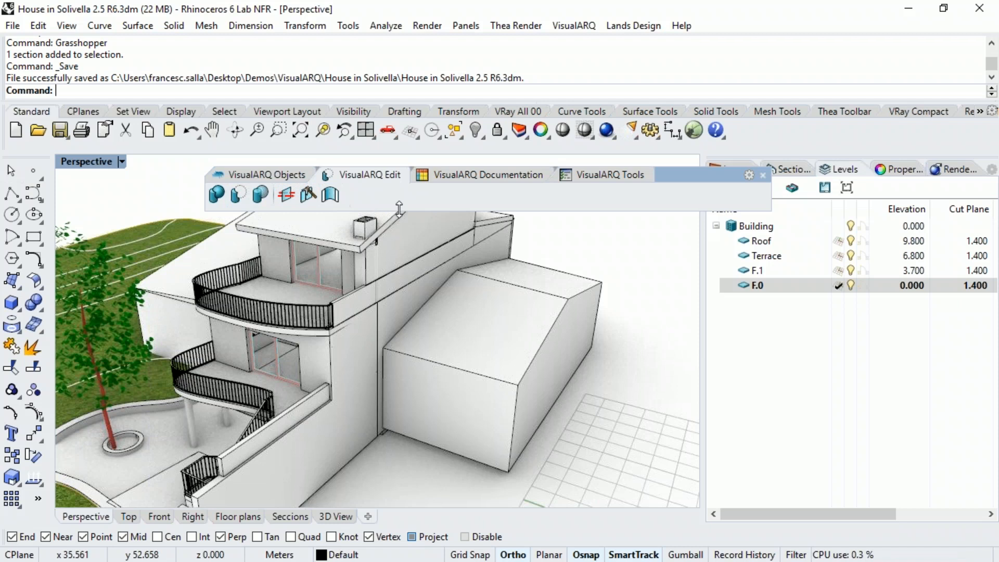
pyautogui.click(441, 176)
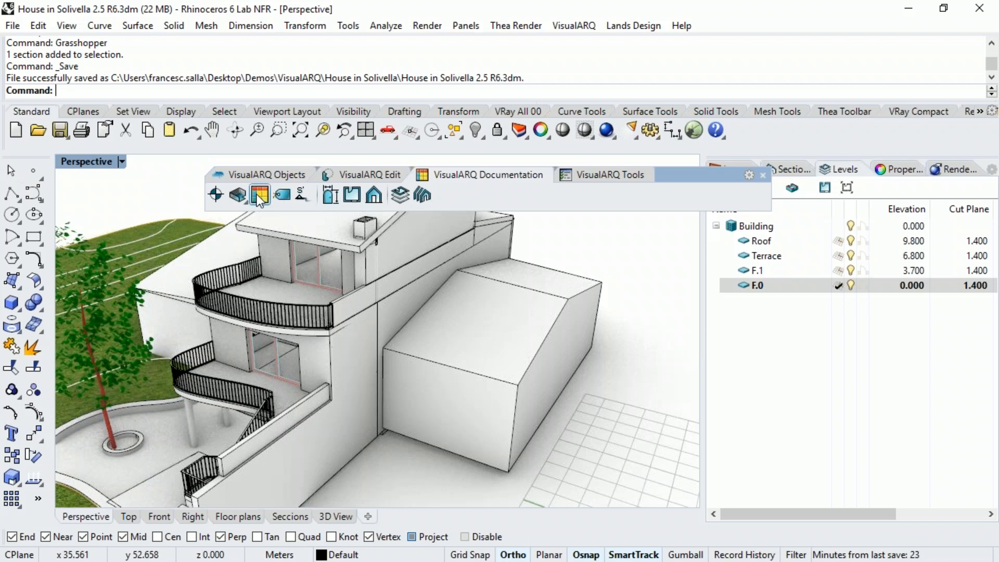
pyautogui.click(399, 199)
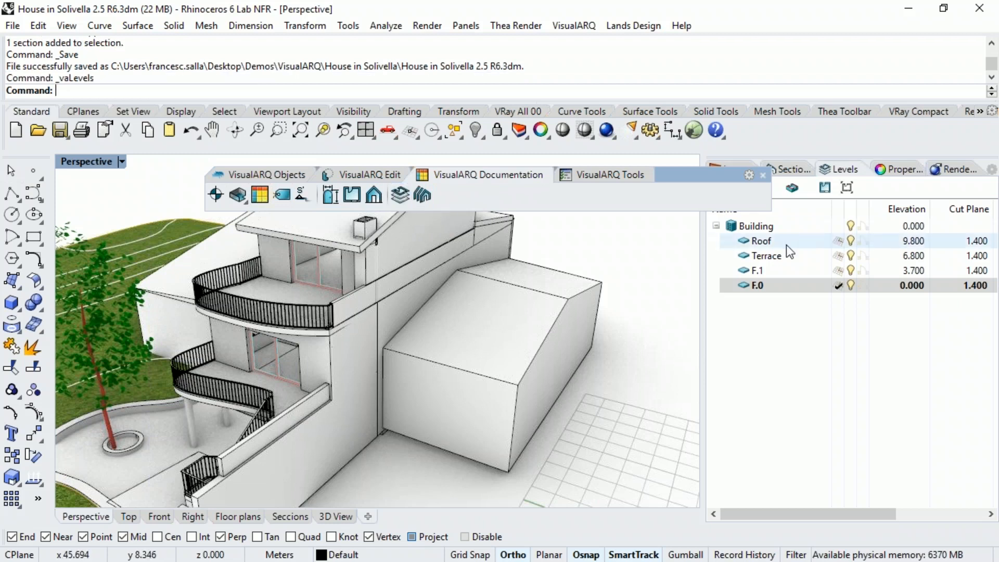
# Step: Select all the walls in the model with the VisualARQ wall selection tool and clear the selection
pyautogui.click(598, 174)
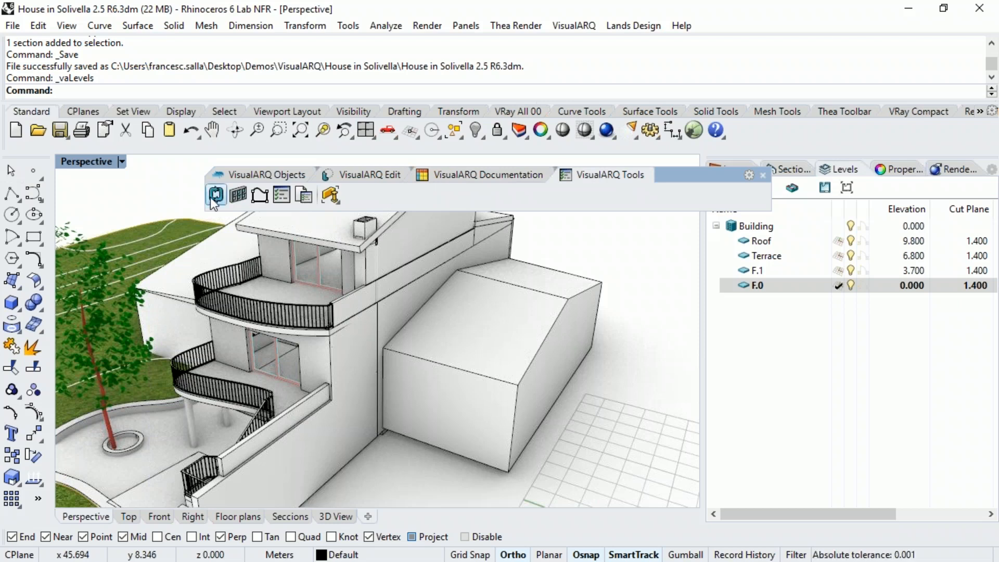
pyautogui.click(328, 197)
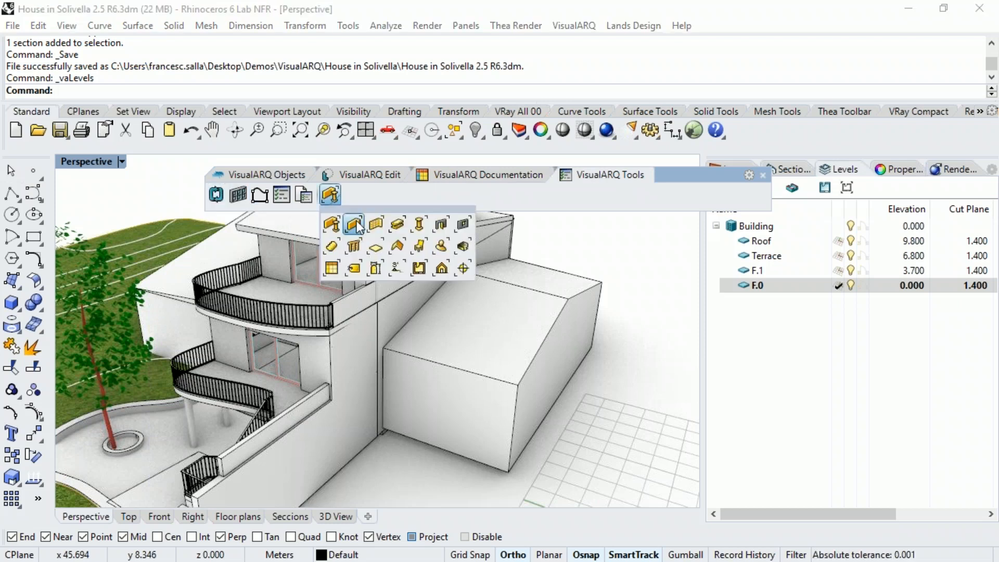
pyautogui.click(352, 224)
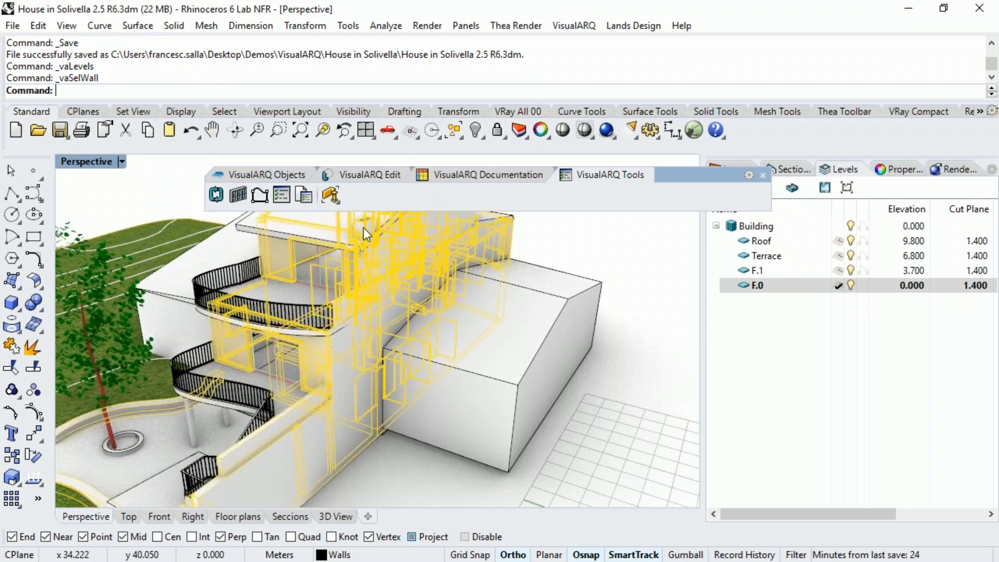
pyautogui.click(598, 248)
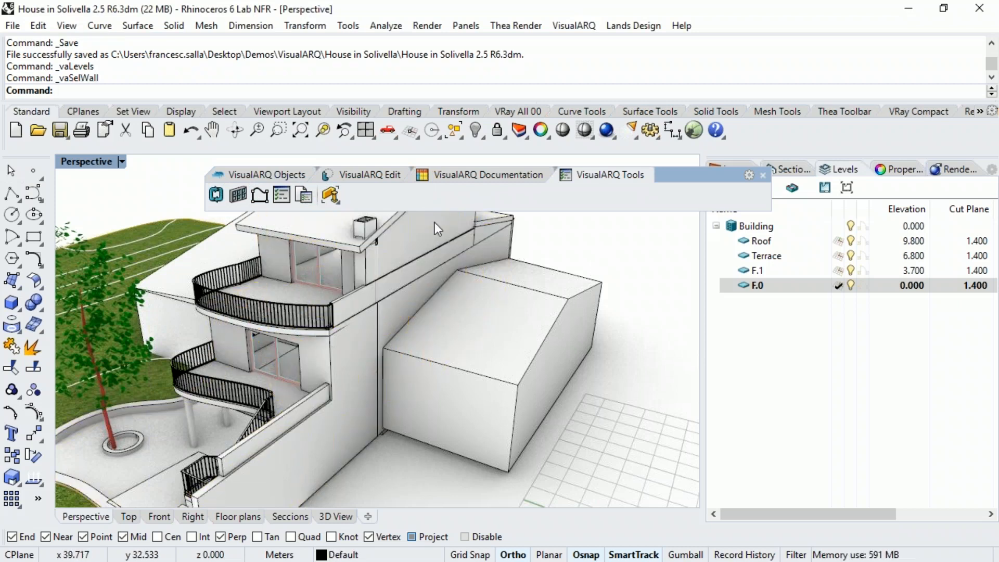
# Step: Dock the floating VisualARQ toolbars beside the standard toolbars, show the object tools, and widen the level list area
pyautogui.click(330, 197)
pyautogui.moveTo(667, 178); pyautogui.dragTo(687, 192)
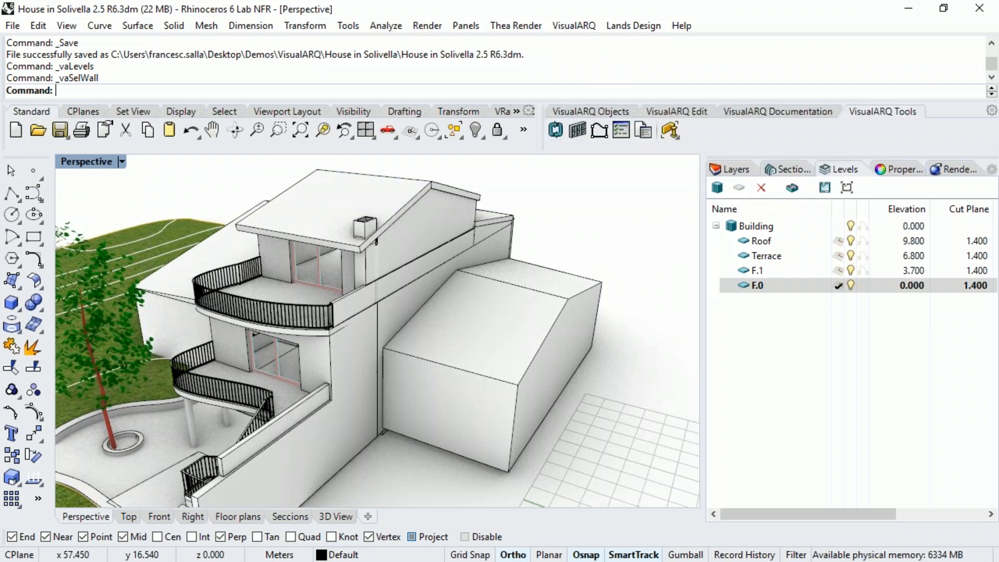
pyautogui.click(598, 112)
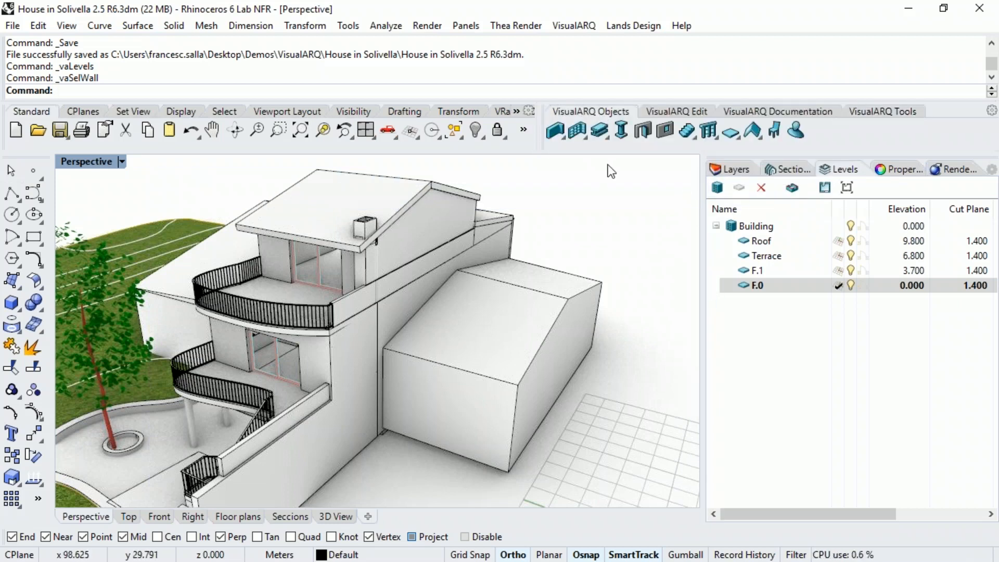
pyautogui.moveTo(702, 181); pyautogui.dragTo(660, 181)
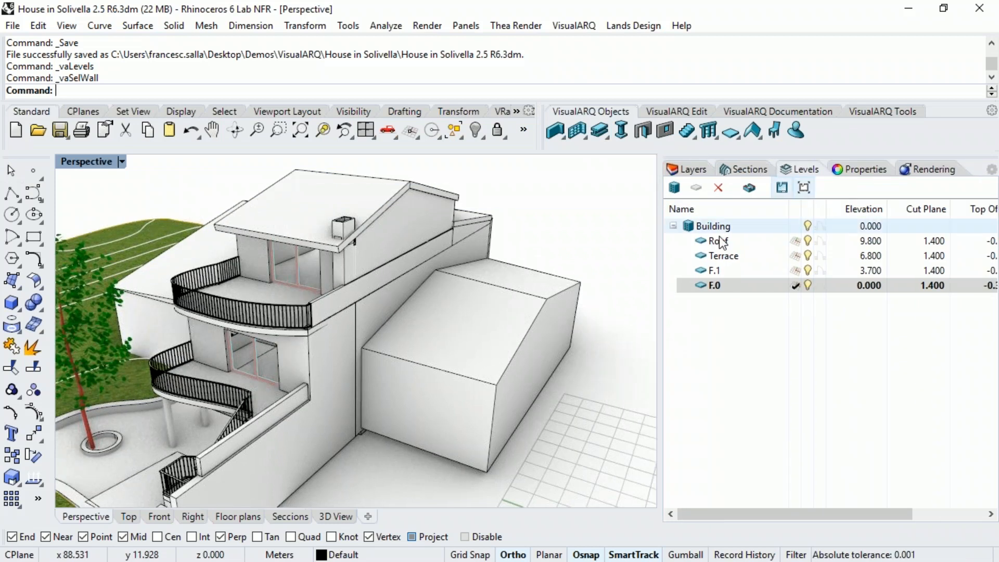
# Step: Open level F.1's elevation for editing, leave it without entering a value, and make F.1 the current level
pyautogui.keyDown('shift'); pyautogui.moveTo(627, 258); pyautogui.dragTo(366, 307, button='right'); pyautogui.keyUp('shift')
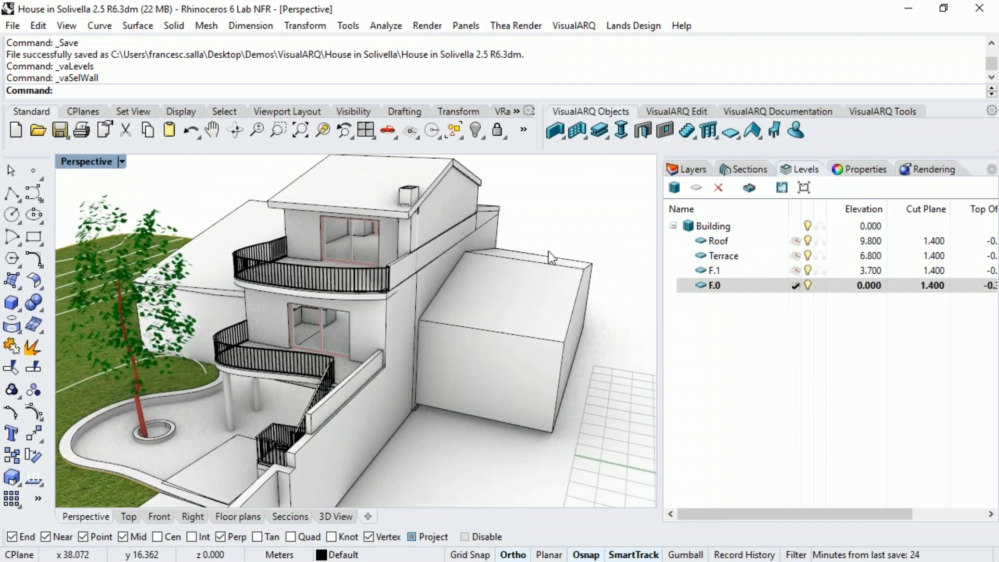
pyautogui.scroll(-5, 366, 307)
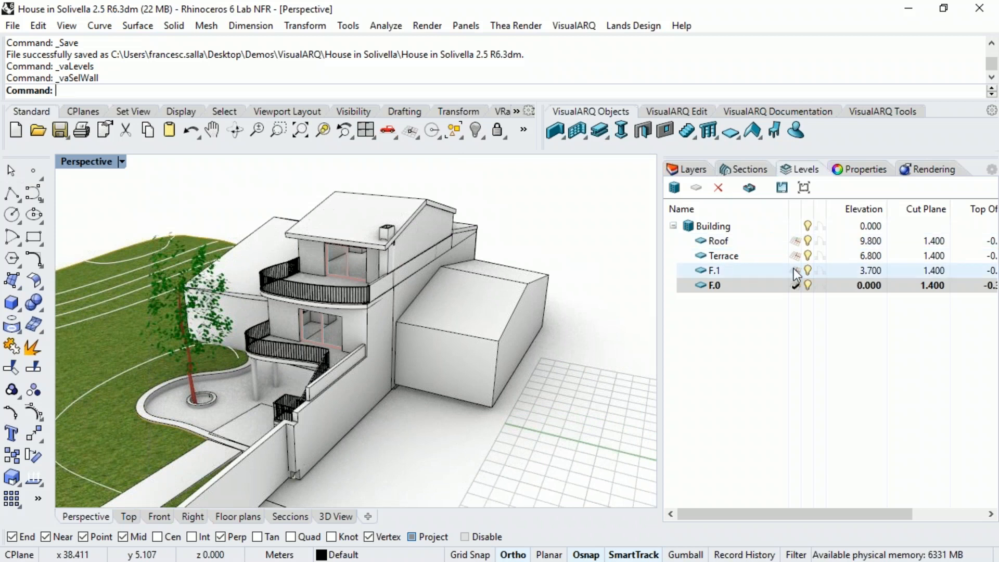
pyautogui.click(884, 271)
pyautogui.click(879, 271)
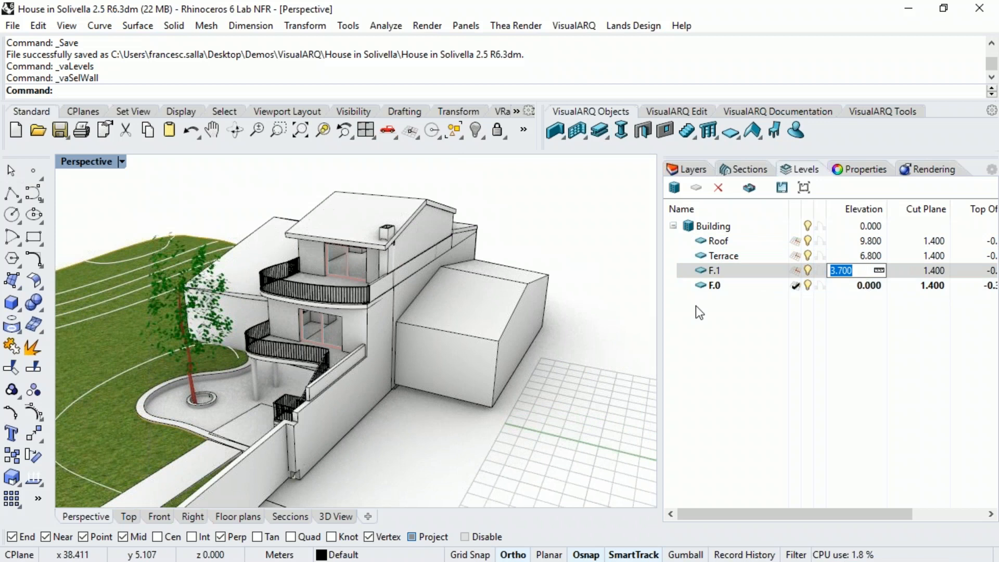
pyautogui.click(795, 273)
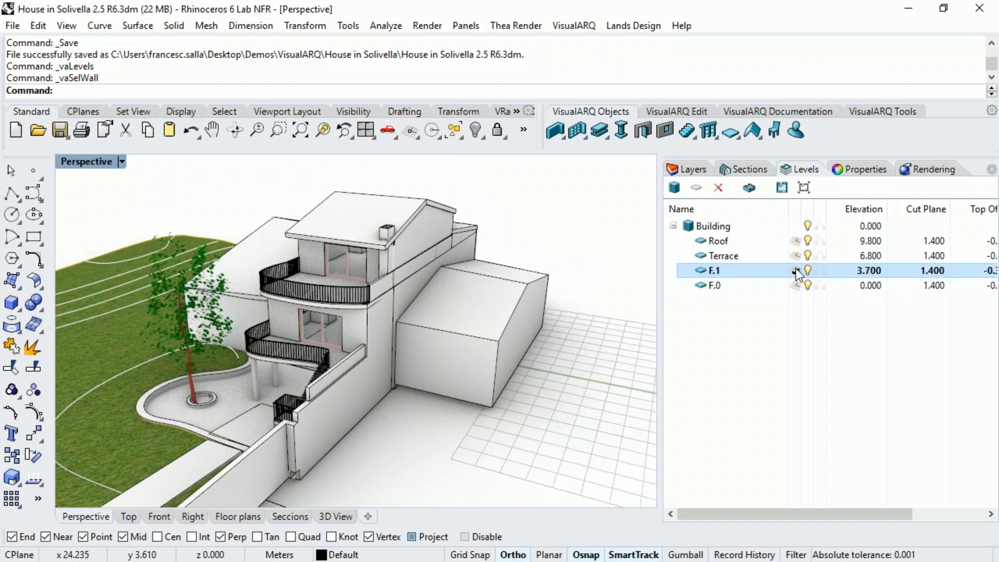
# Step: Make Terrace the current level and draw a box on its construction plane beside the house
pyautogui.click(795, 256)
pyautogui.moveTo(597, 298)
pyautogui.mouseDown(button='right')
pyautogui.moveTo(557, 283)
pyautogui.moveTo(572, 263)
pyautogui.moveTo(532, 269)
pyautogui.moveTo(613, 304)
pyautogui.mouseUp(button='right')
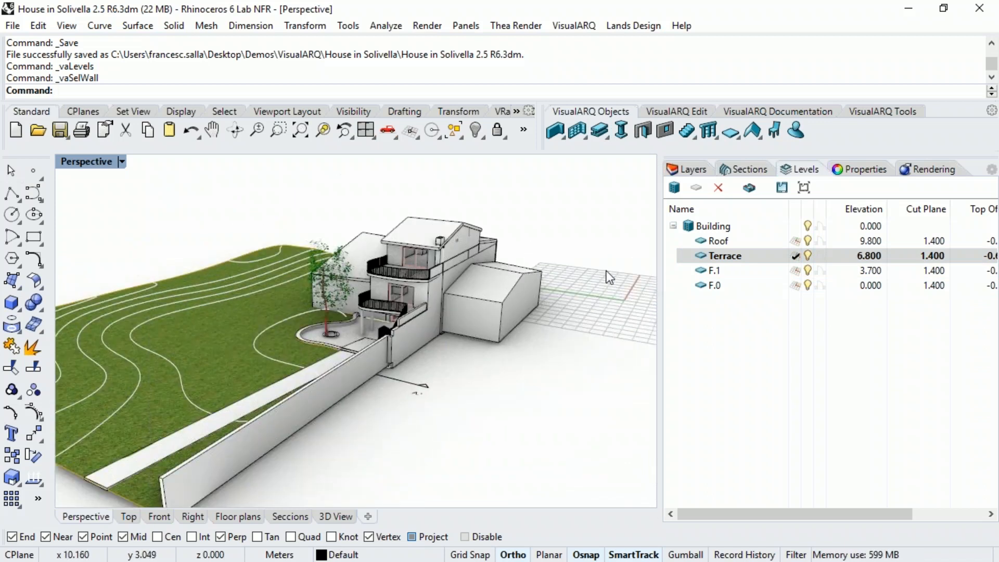
pyautogui.click(11, 302)
pyautogui.click(551, 307)
pyautogui.click(614, 281)
pyautogui.click(598, 262)
pyautogui.moveTo(598, 330); pyautogui.dragTo(619, 312, button='right')
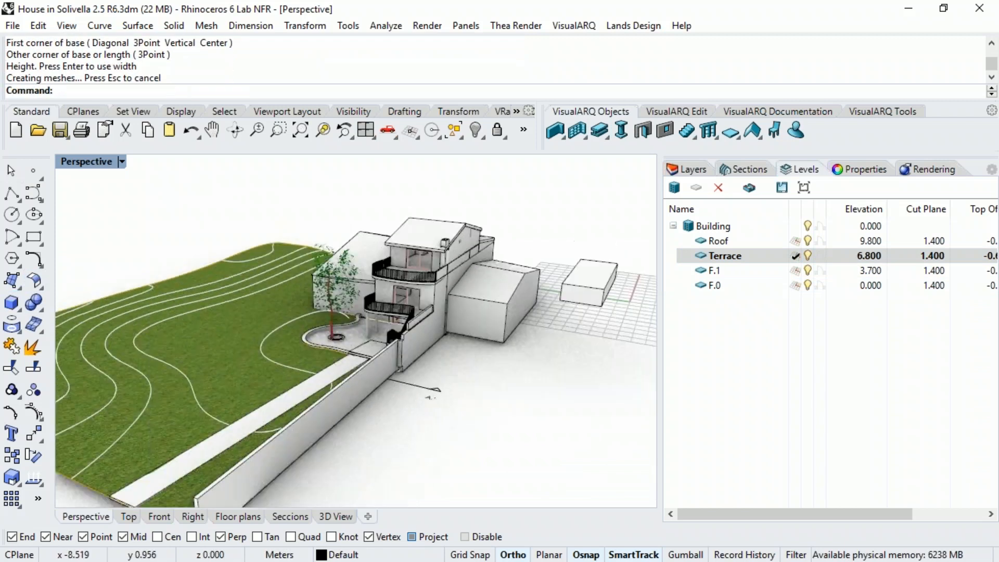
# Step: Make F.0 the current level and draw a second box on the ground-floor construction plane
pyautogui.click(795, 286)
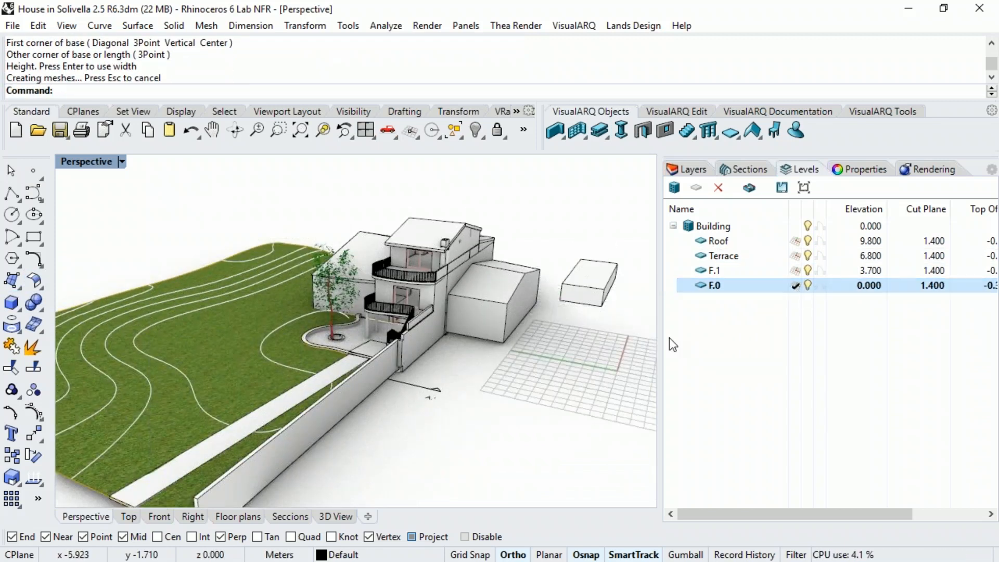
pyautogui.press('Return')
pyautogui.scroll(2, 542, 346)
pyautogui.click(545, 345)
pyautogui.click(582, 422)
pyautogui.click(580, 385)
pyautogui.moveTo(575, 377); pyautogui.dragTo(542, 347, button='right')
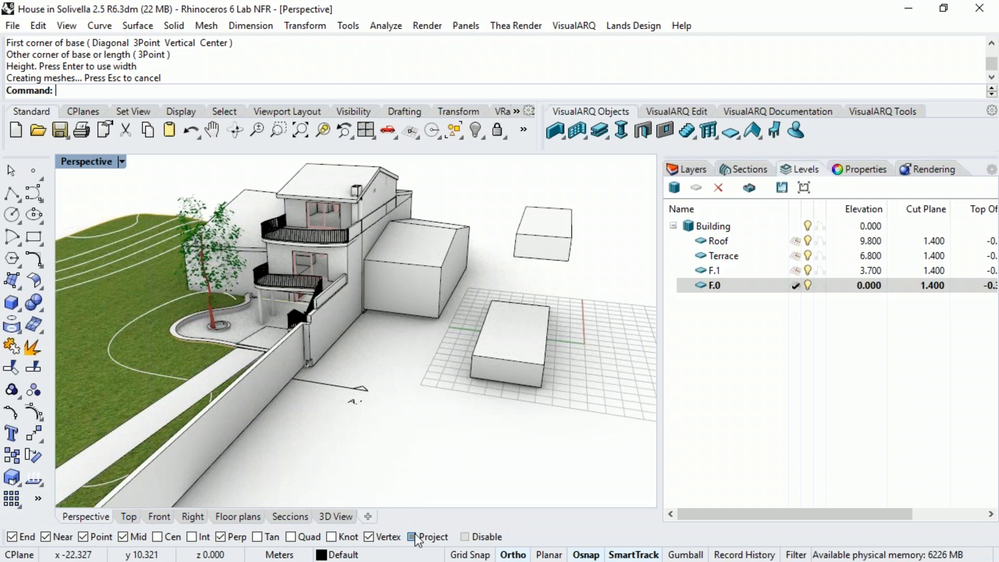
# Step: Delete both boxes beside the house
pyautogui.moveTo(601, 398); pyautogui.dragTo(521, 245)
pyautogui.press('Delete')
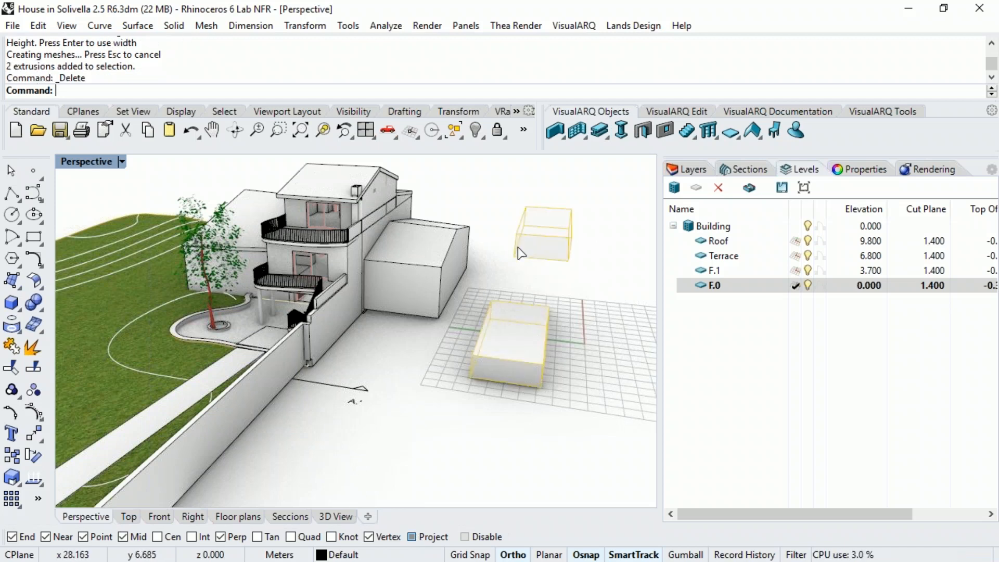
pyautogui.moveTo(443, 267); pyautogui.dragTo(457, 299, button='right')
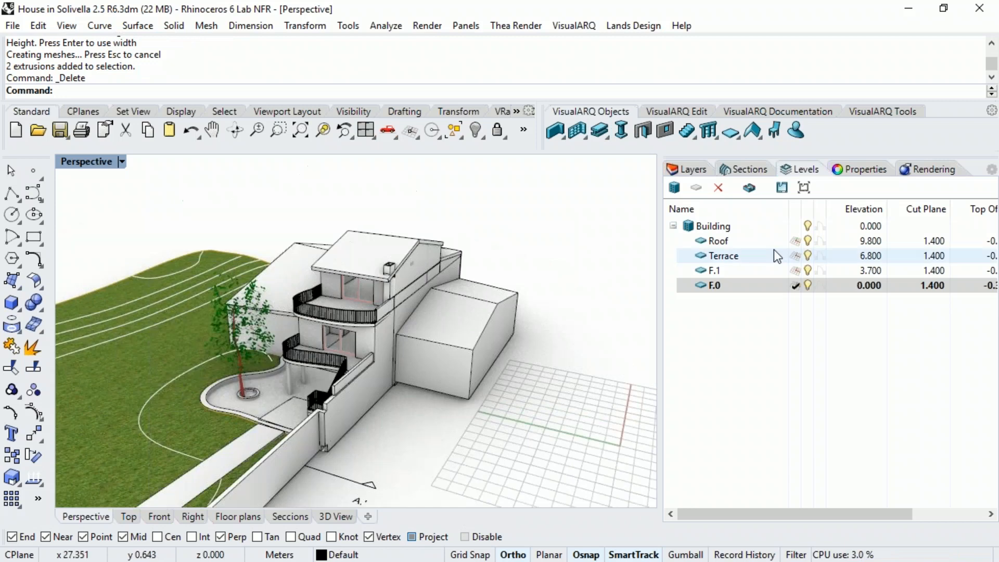
# Step: Hide the Roof level to cut the building open and look into the top-floor rooms
pyautogui.click(772, 254)
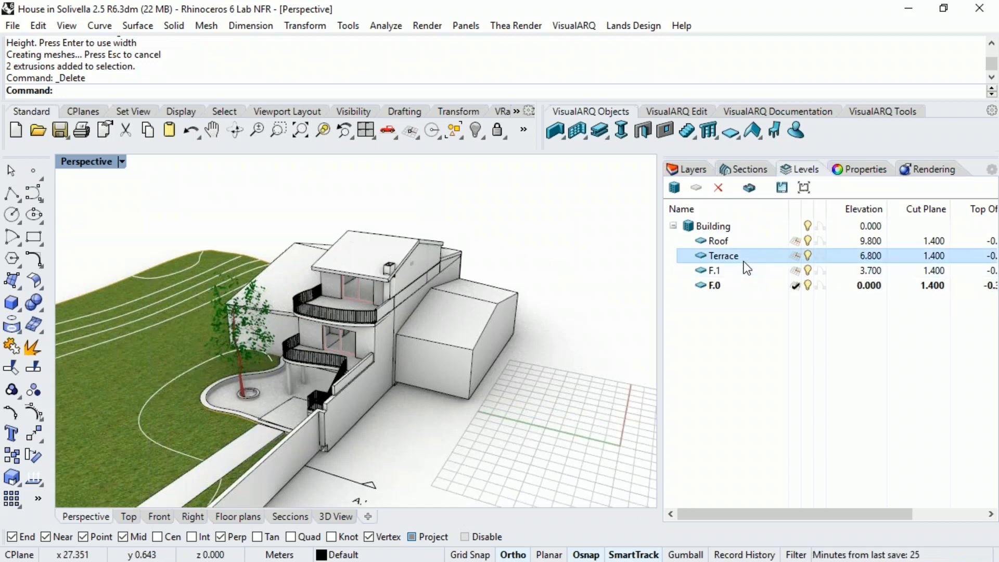
pyautogui.click(810, 242)
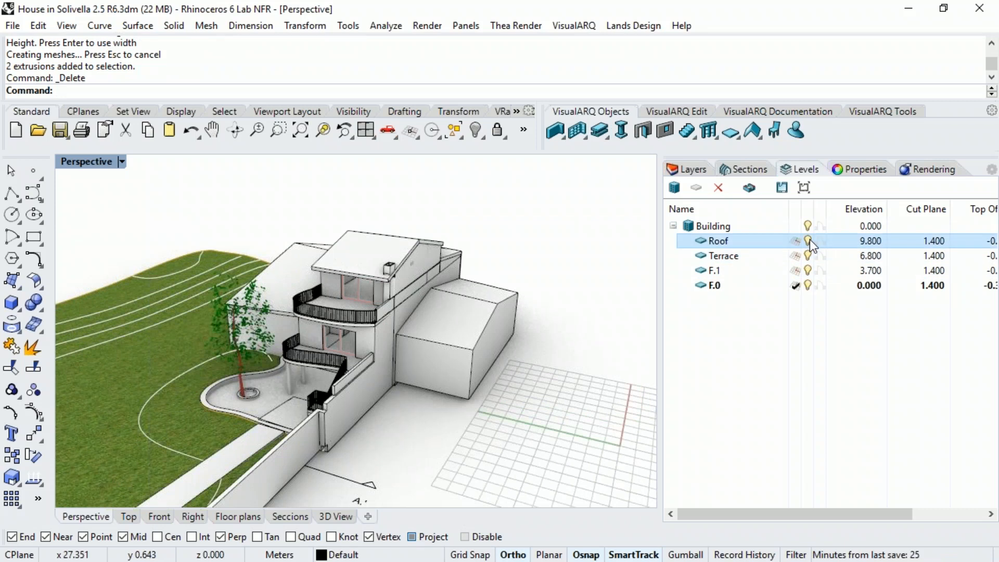
pyautogui.click(807, 241)
pyautogui.scroll(5, 326, 248)
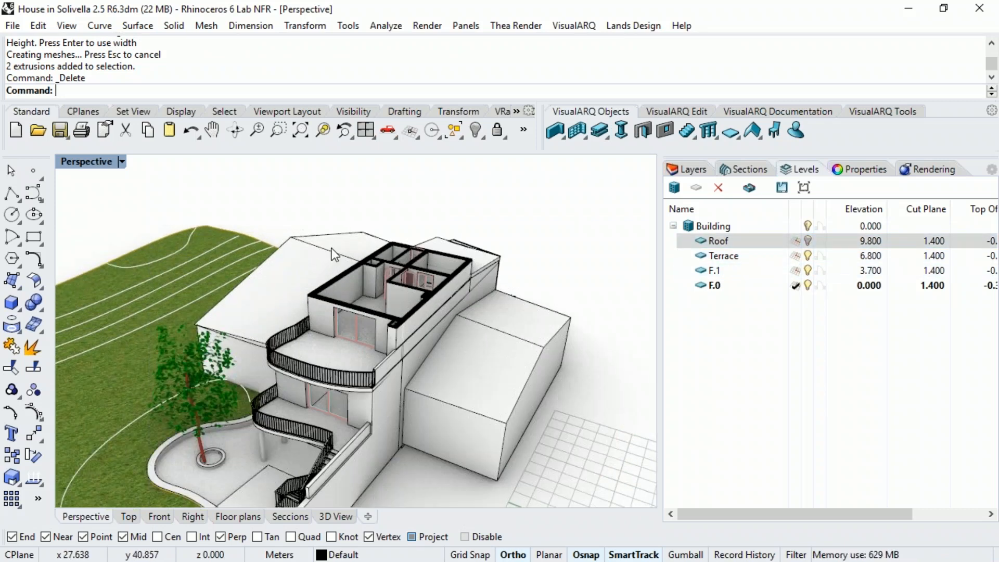
pyautogui.scroll(4, 480, 300)
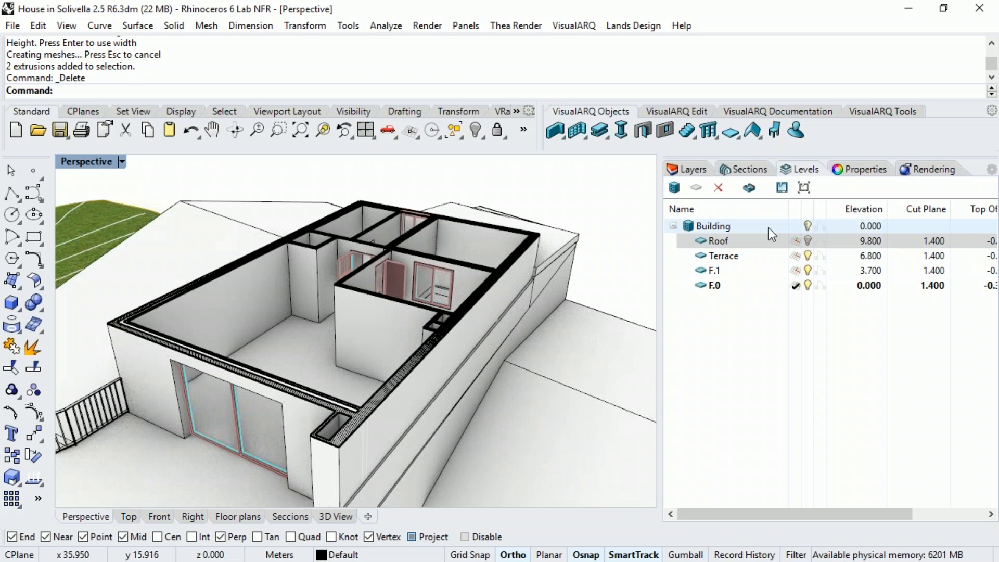
pyautogui.click(763, 236)
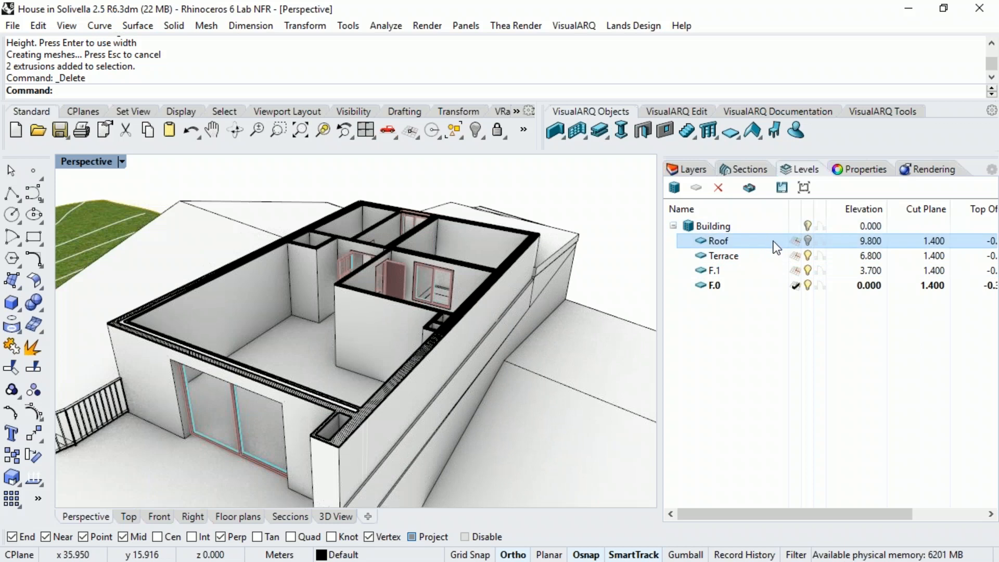
pyautogui.click(861, 242)
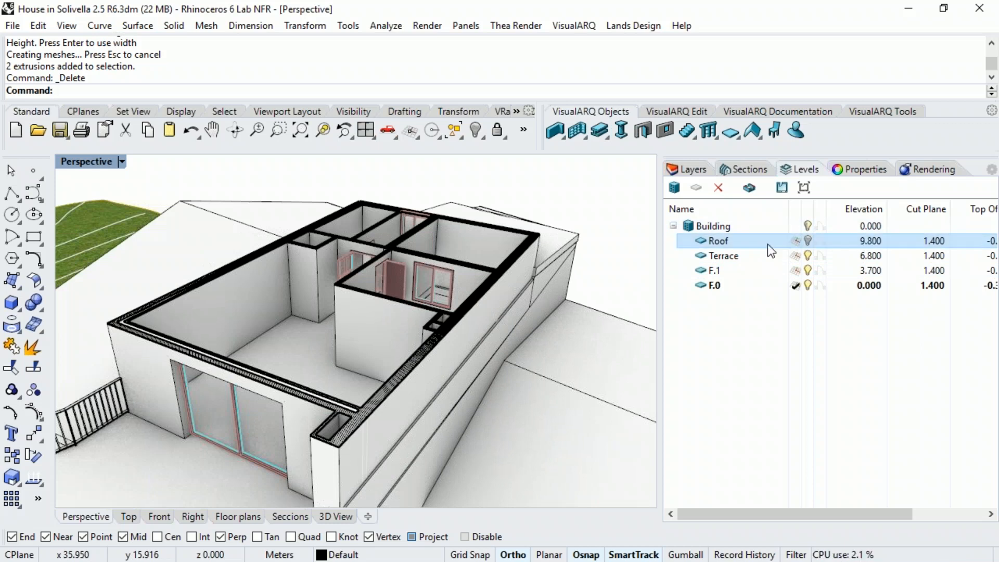
pyautogui.press('Escape')
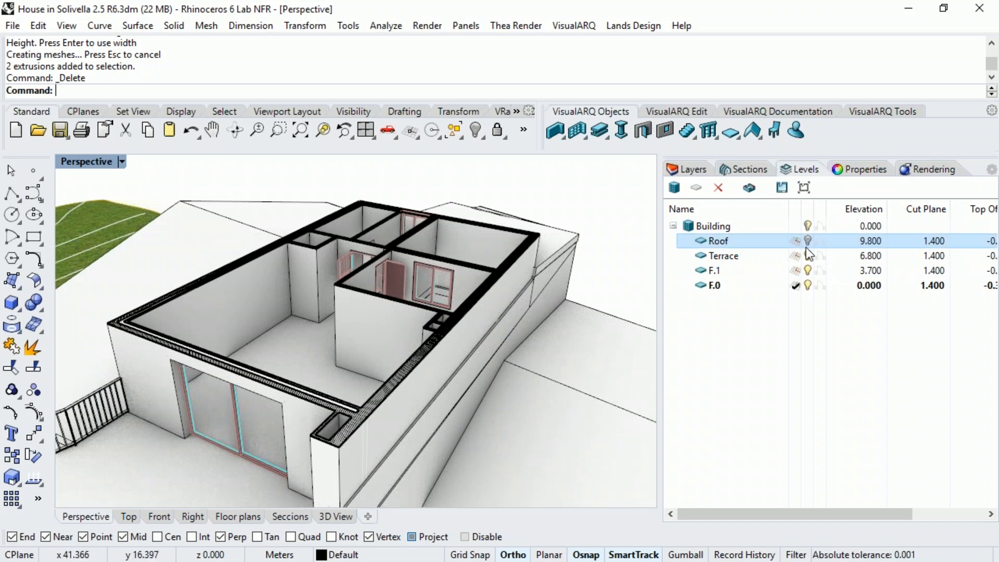
# Step: Hide the Terrace level to expose the rooms of the floor below it
pyautogui.scroll(-5, 501, 289)
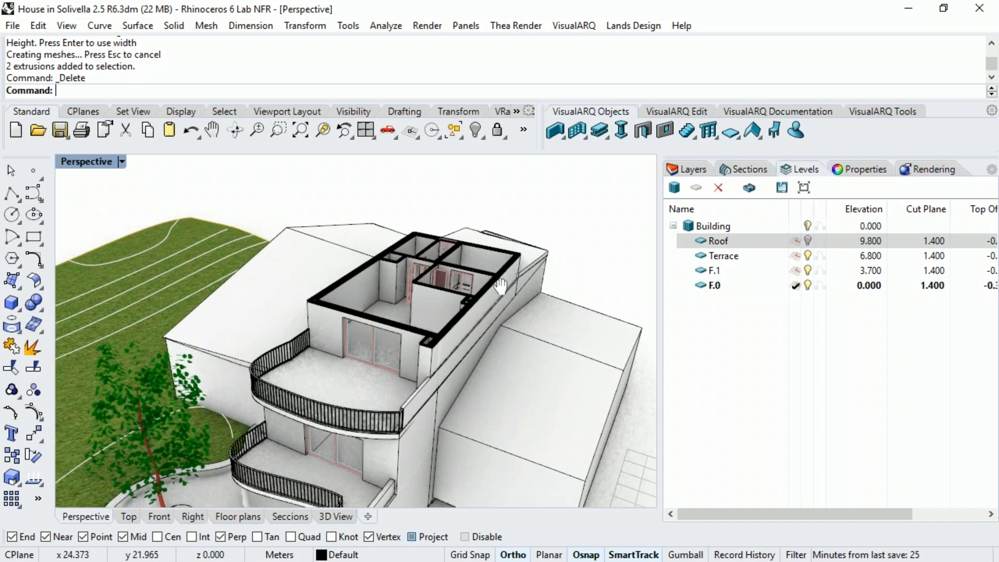
pyautogui.click(808, 255)
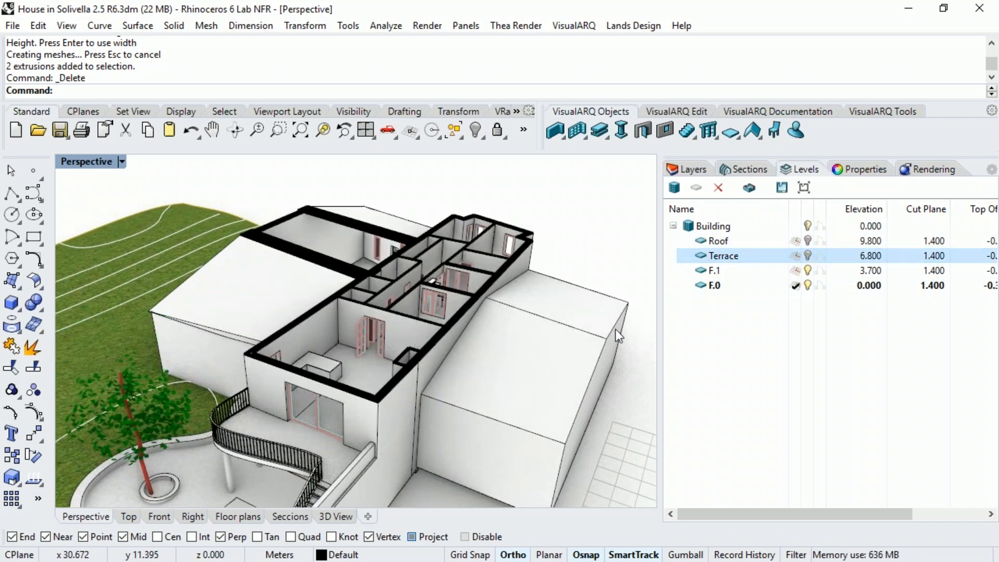
pyautogui.scroll(6, 370, 361)
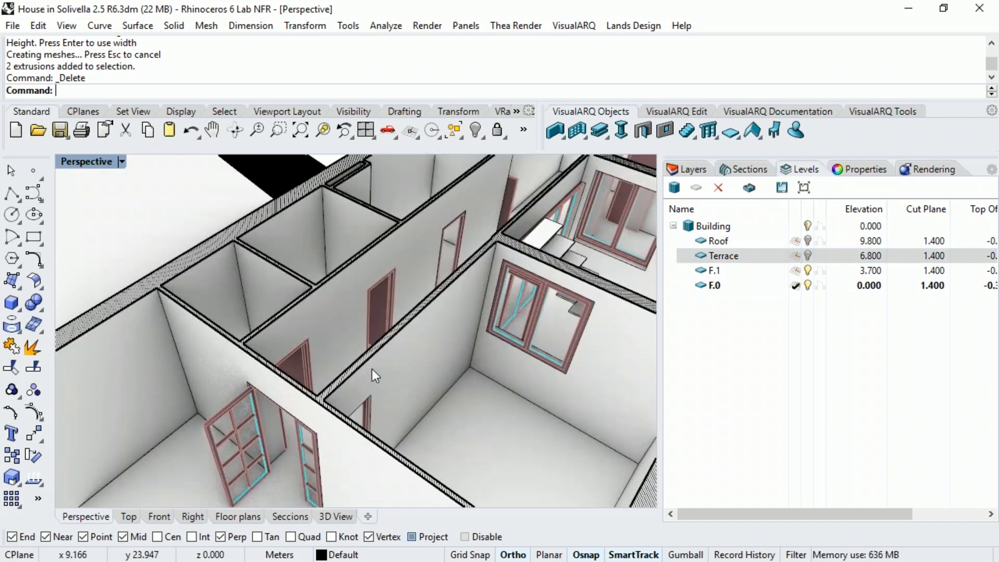
# Step: Slide the interior door a short way along its wall toward the window, and deselect it
pyautogui.moveTo(372, 369); pyautogui.dragTo(169, 431, button='right')
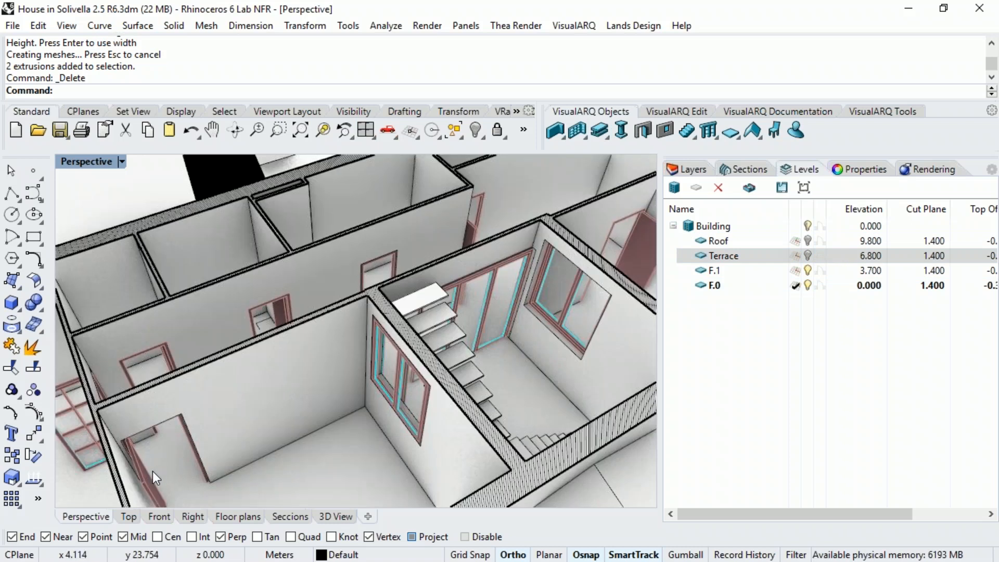
pyautogui.click(143, 482)
pyautogui.moveTo(149, 479); pyautogui.dragTo(214, 467)
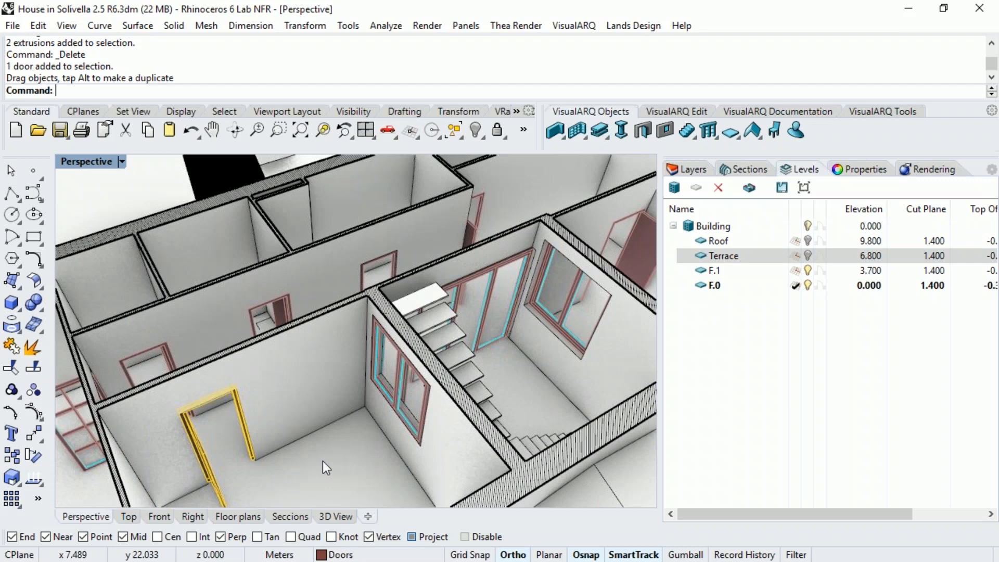
pyautogui.moveTo(323, 461); pyautogui.dragTo(364, 447, button='right')
pyautogui.scroll(-5, 308, 429)
pyautogui.moveTo(308, 429); pyautogui.dragTo(458, 311, button='right')
pyautogui.press('Escape')
pyautogui.scroll(3, 336, 410)
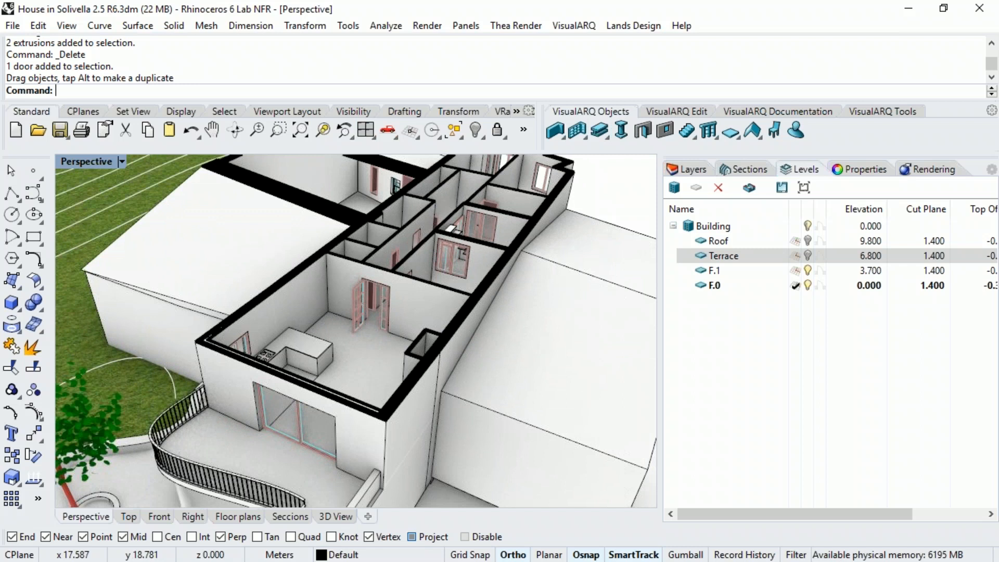
pyautogui.scroll(-6, 466, 335)
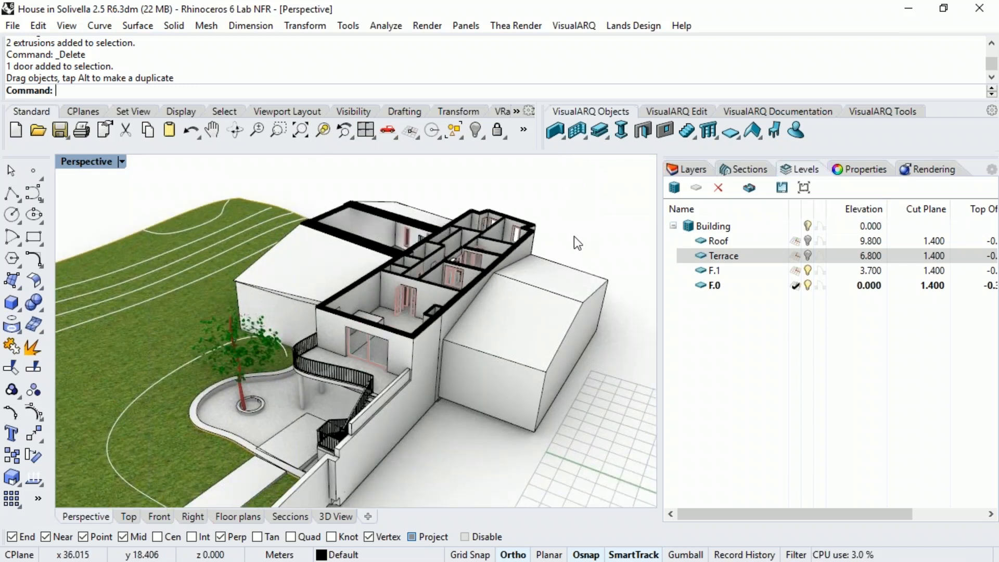
# Step: Make F.1 the current level and cut the perspective view at its cut plane
pyautogui.click(757, 269)
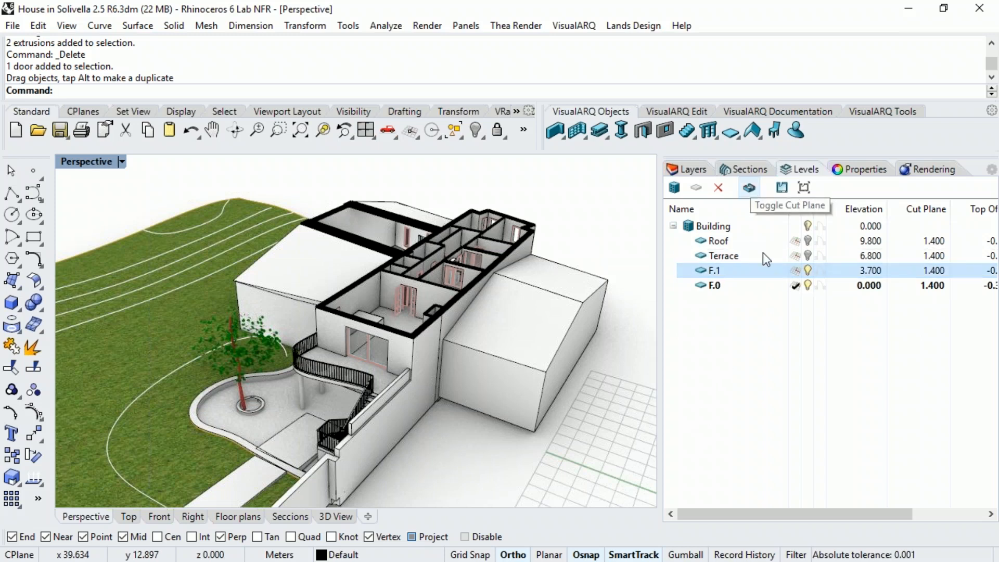
pyautogui.click(794, 270)
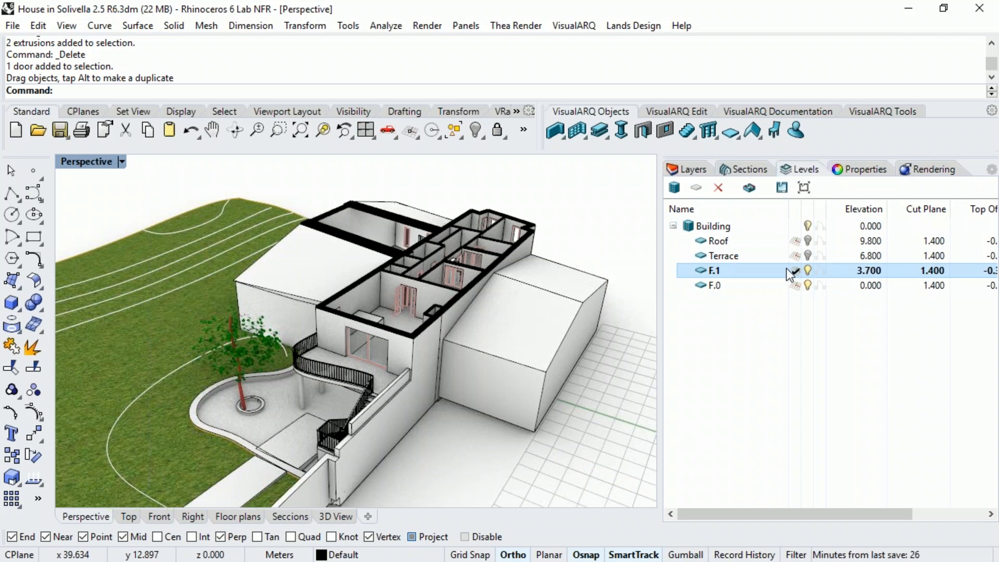
pyautogui.click(748, 187)
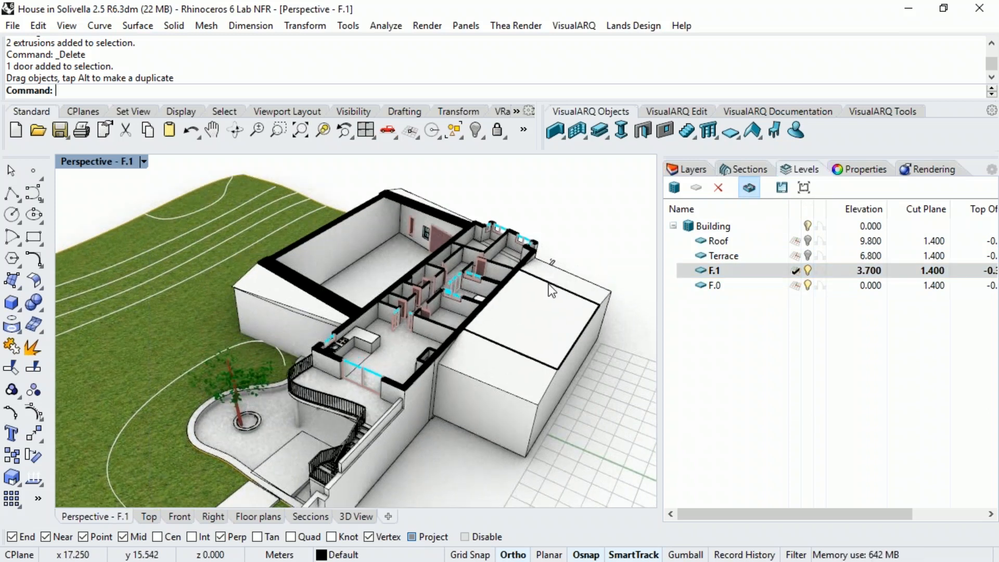
pyautogui.doubleClick(899, 271)
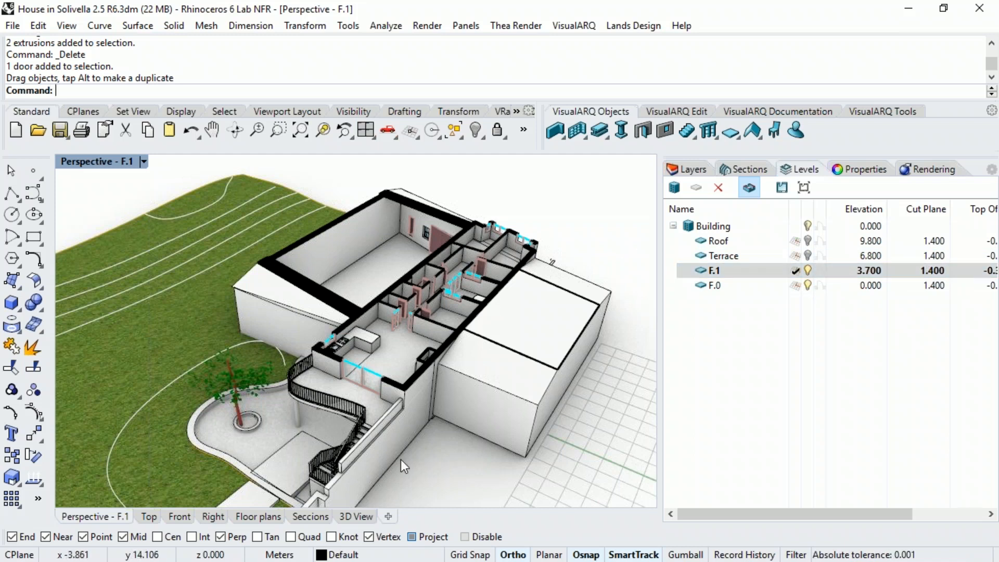
# Step: Switch to the Top view and cut it at the F.1 level to display that floor plan
pyautogui.click(148, 516)
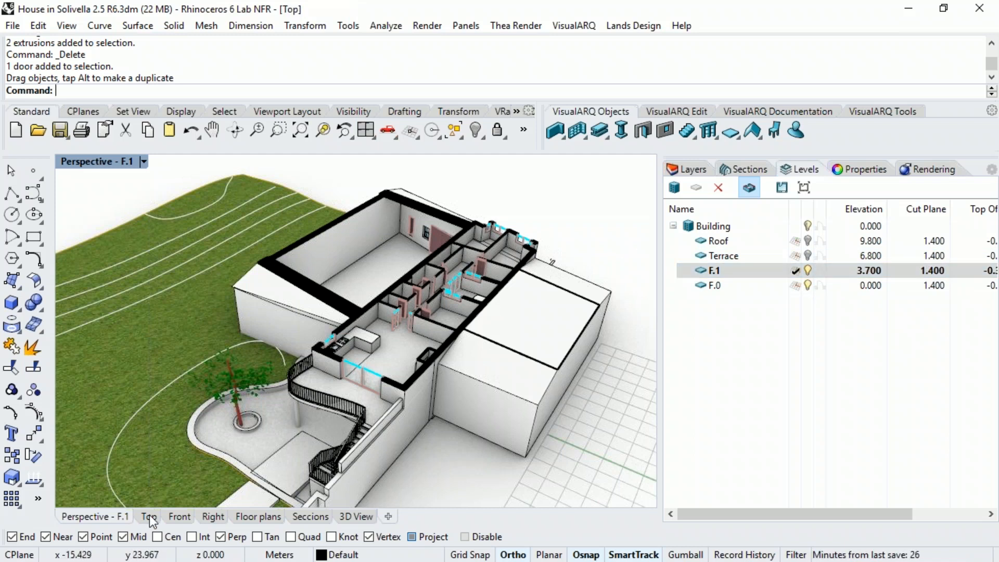
pyautogui.doubleClick(753, 267)
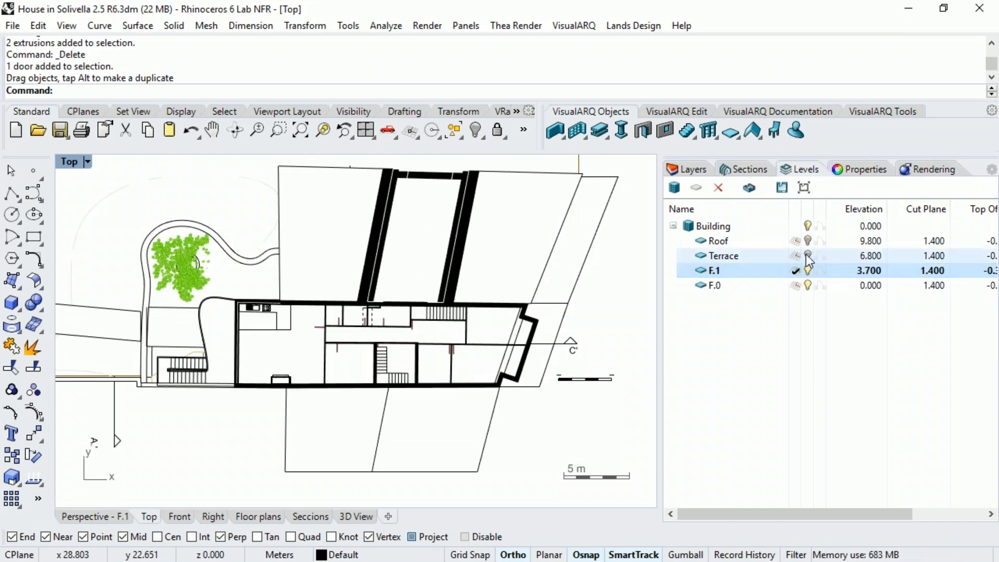
pyautogui.click(749, 189)
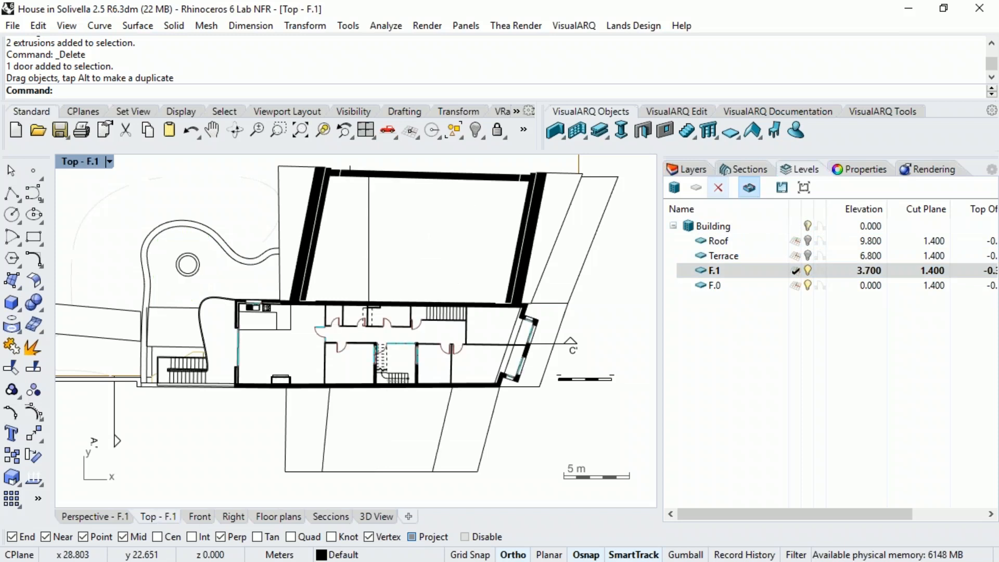
pyautogui.scroll(2, 334, 361)
pyautogui.scroll(8, 335, 361)
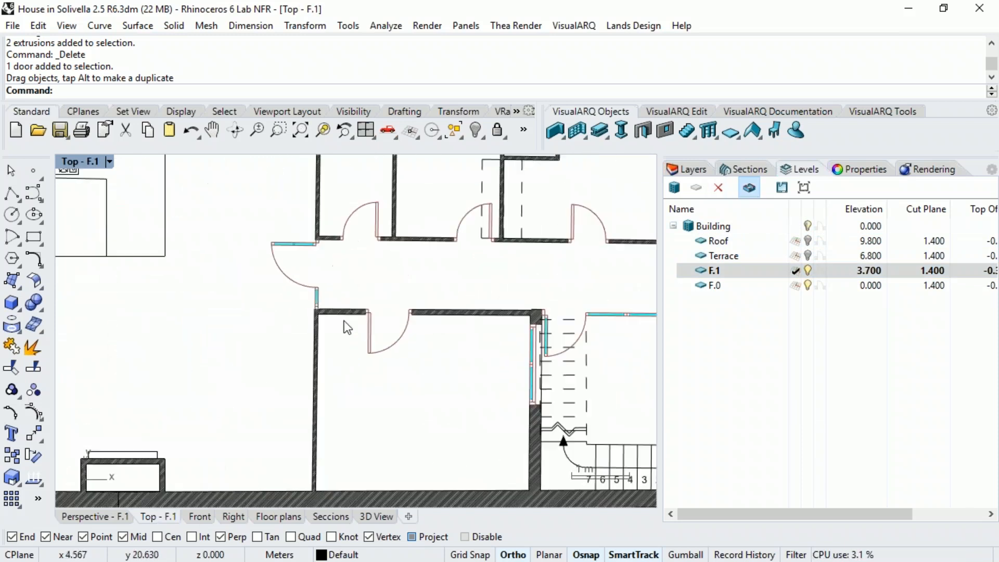
# Step: Slide the door of the room below the corridor along its wall toward the staircase, and deselect it
pyautogui.moveTo(364, 368); pyautogui.dragTo(357, 373, button='right')
pyautogui.moveTo(328, 386); pyautogui.dragTo(415, 395)
pyautogui.click(467, 464)
pyautogui.scroll(-1, 391, 394)
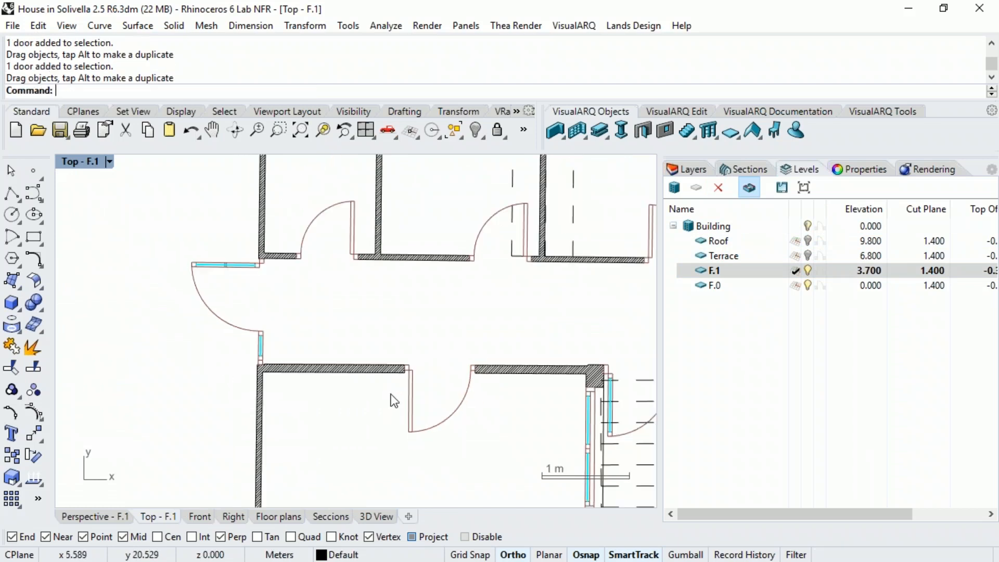
# Step: Inspect the cut F.1 walls and doors in 3D, and return the view to the plan of F.1
pyautogui.keyDown('ctrl'); pyautogui.keyDown('shift'); pyautogui.moveTo(434, 381); pyautogui.dragTo(500, 353, button='right'); pyautogui.keyUp('shift'); pyautogui.keyUp('ctrl')
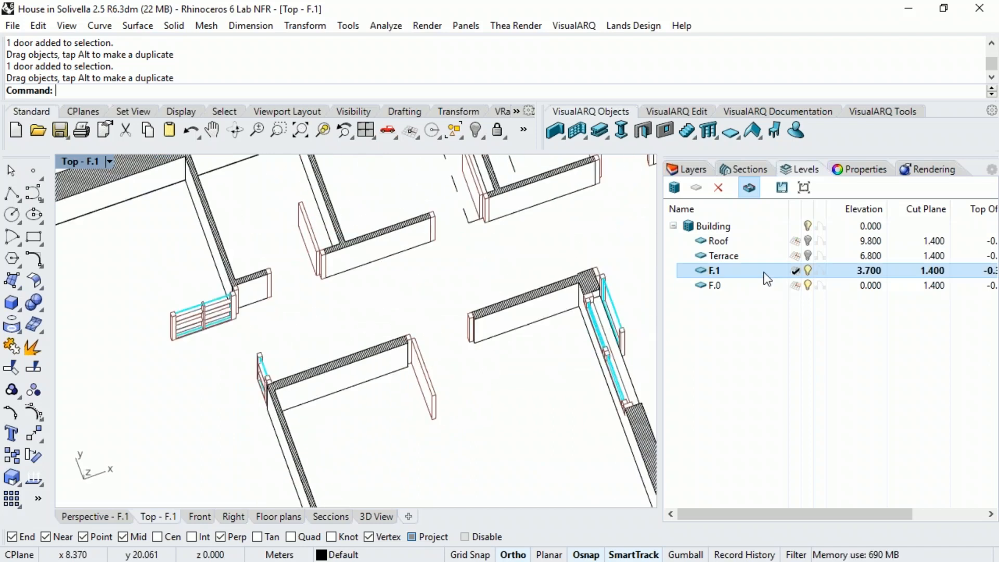
pyautogui.click(779, 188)
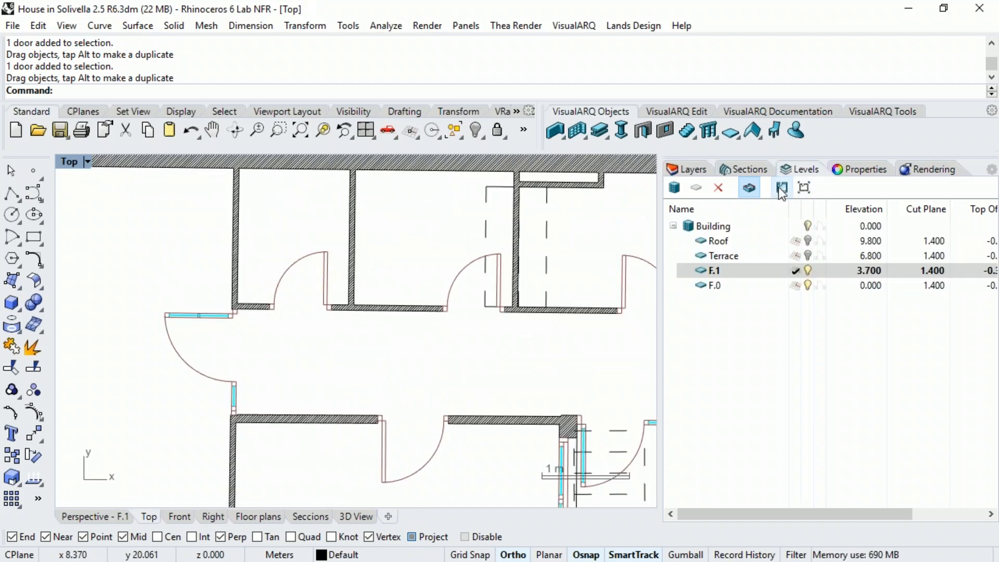
pyautogui.scroll(-2, 370, 356)
pyautogui.scroll(-5, 364, 352)
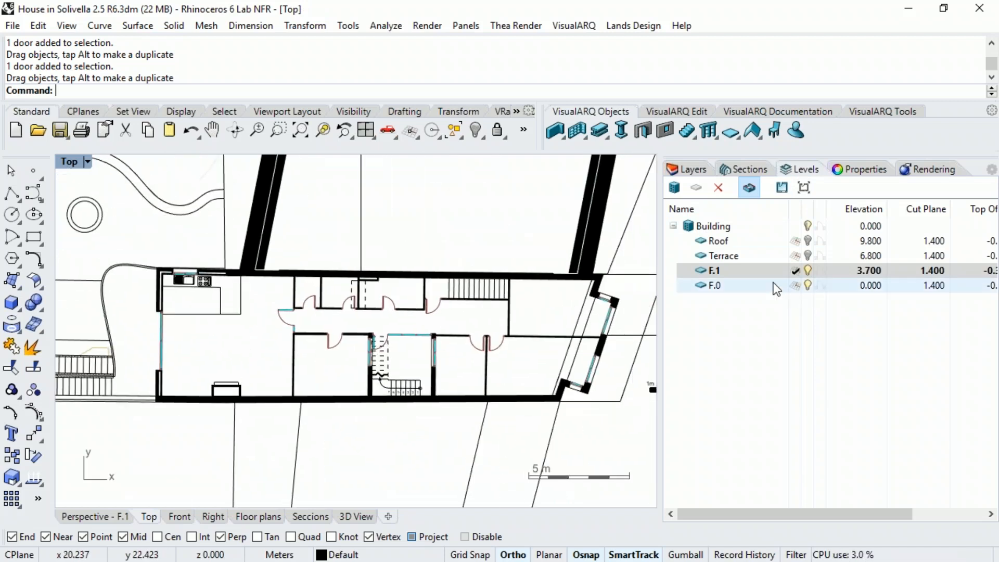
# Step: Switch the Top view's cut between levels F.0, F.1 and Terrace, and end on the F.0 floor plan
pyautogui.doubleClick(776, 289)
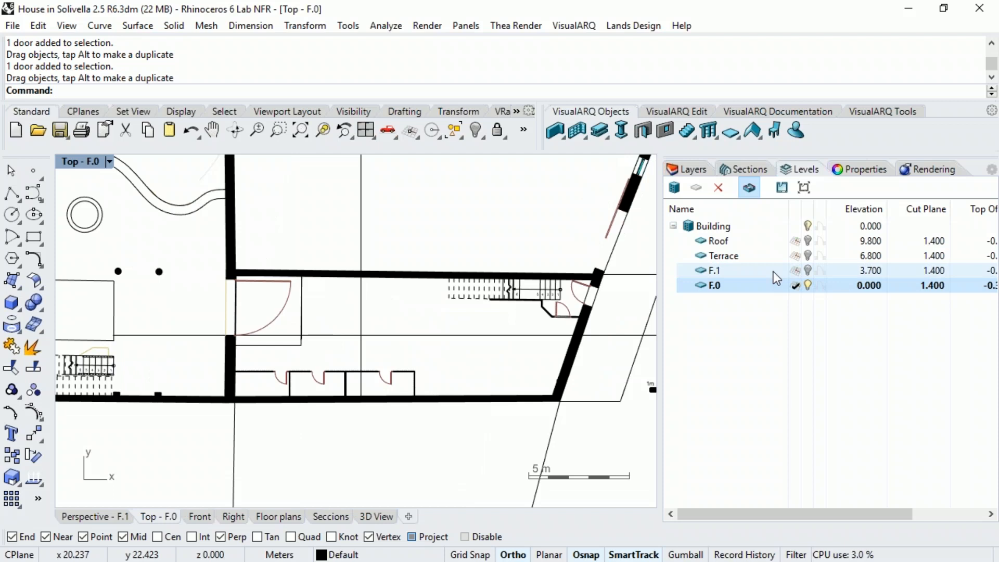
pyautogui.doubleClick(776, 274)
pyautogui.doubleClick(766, 258)
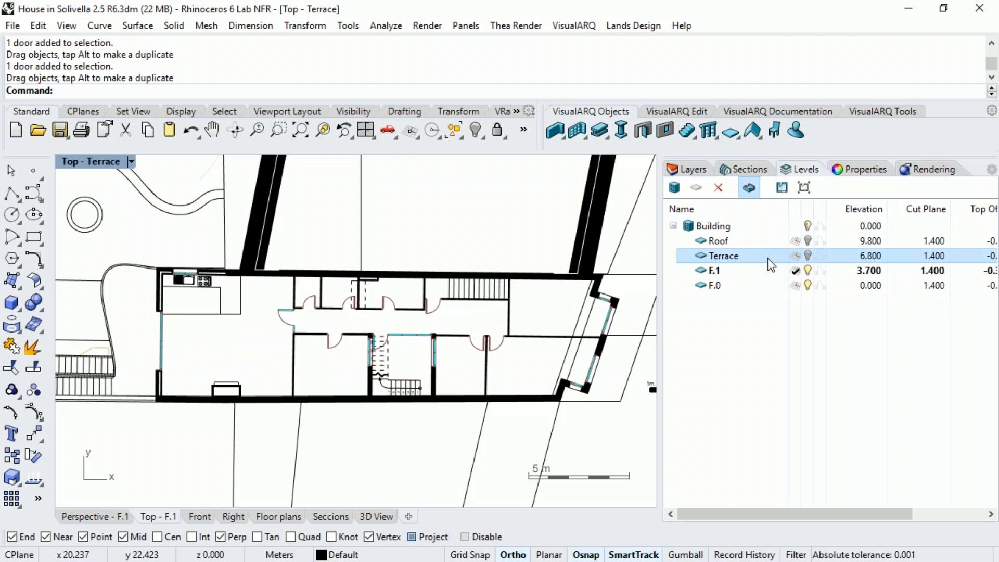
pyautogui.doubleClick(764, 285)
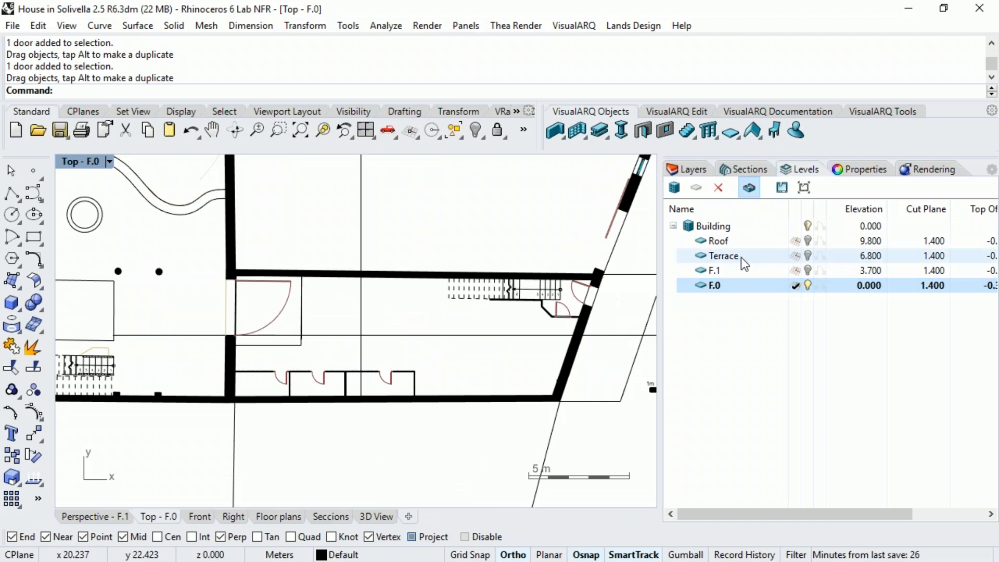
# Step: Return to the Perspective view and turn off its level cut plane to show the whole house
pyautogui.click(99, 517)
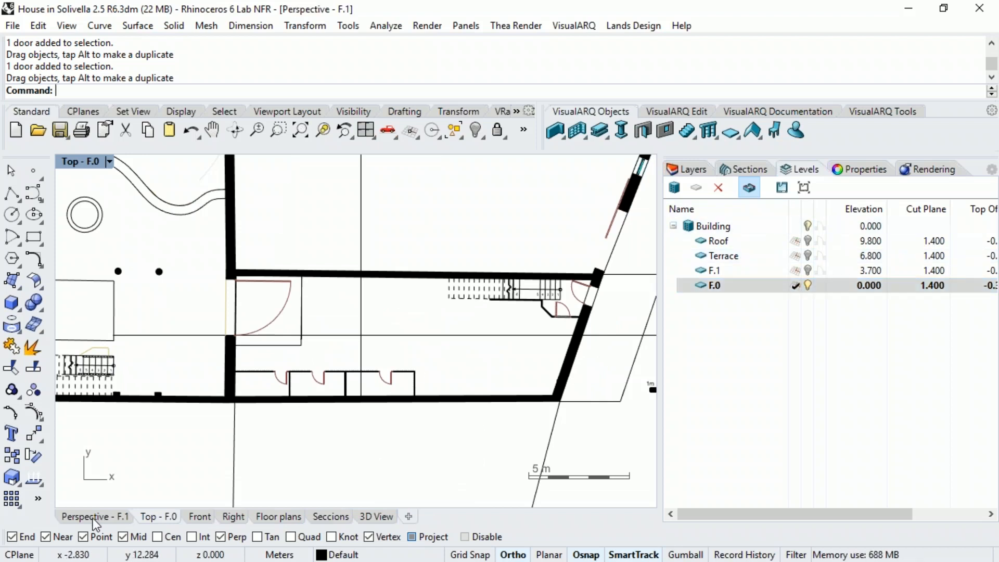
pyautogui.click(748, 191)
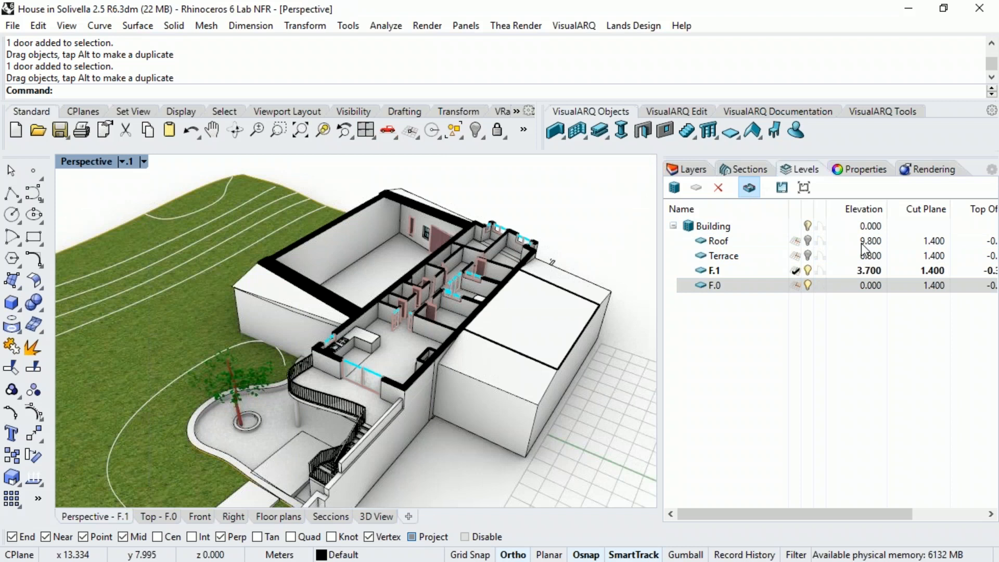
pyautogui.scroll(-1, 516, 383)
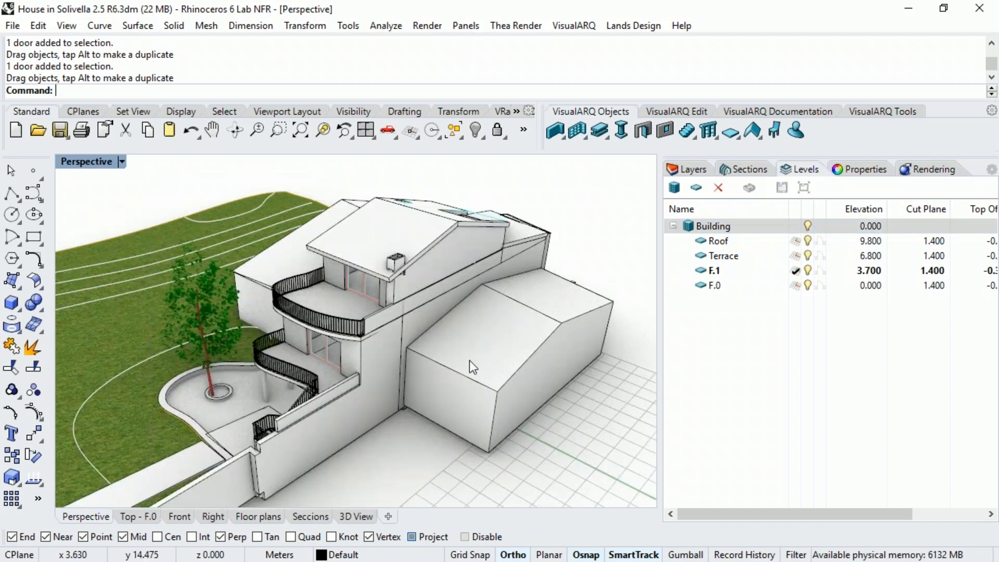
pyautogui.scroll(-1, 536, 323)
# Step: Activate section C to cut the house lengthwise, and view the exposed interior
pyautogui.click(748, 170)
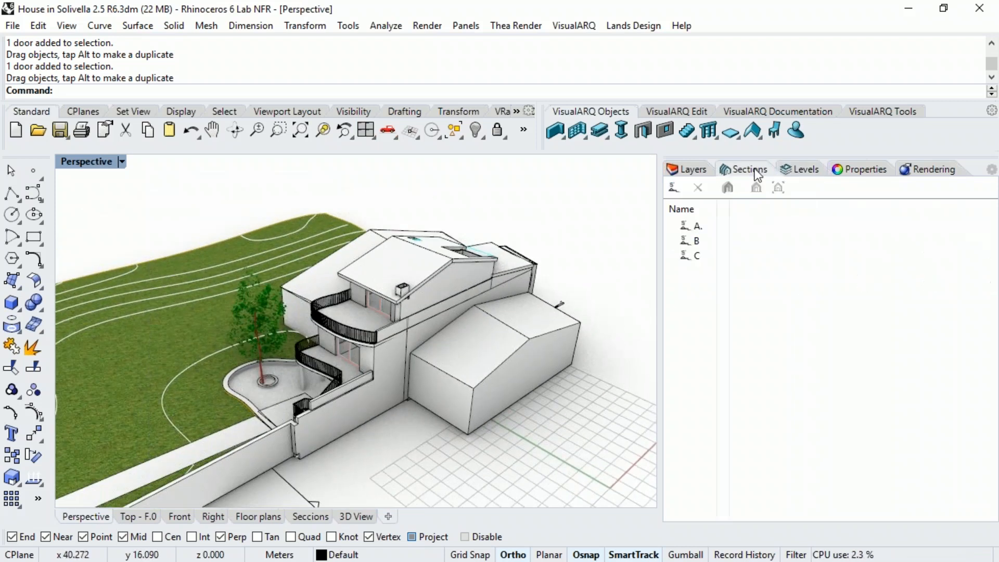
pyautogui.moveTo(386, 352); pyautogui.dragTo(442, 341, button='right')
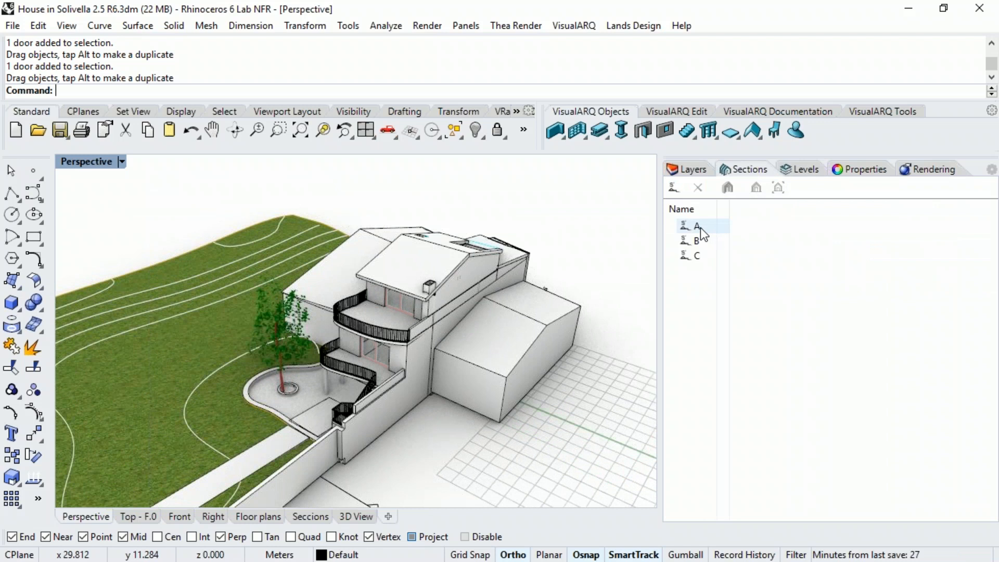
pyautogui.click(697, 255)
pyautogui.click(727, 187)
pyautogui.moveTo(607, 281); pyautogui.dragTo(452, 385, button='right')
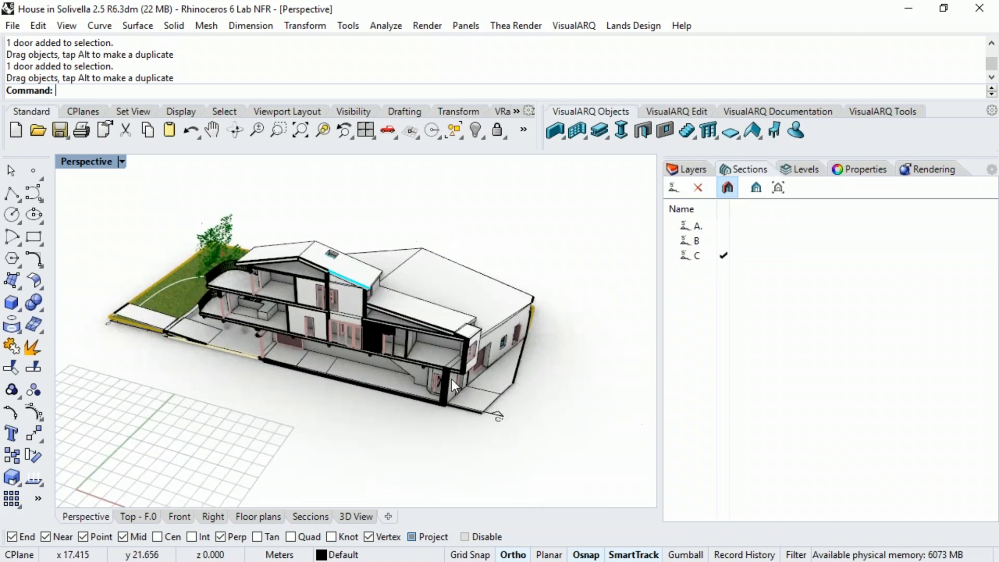
# Step: Shift section line C a short distance to expose the interior staircase in the cut
pyautogui.scroll(3, 490, 413)
pyautogui.moveTo(490, 415)
pyautogui.mouseDown()
pyautogui.moveTo(497, 427)
pyautogui.moveTo(475, 420)
pyautogui.mouseUp()
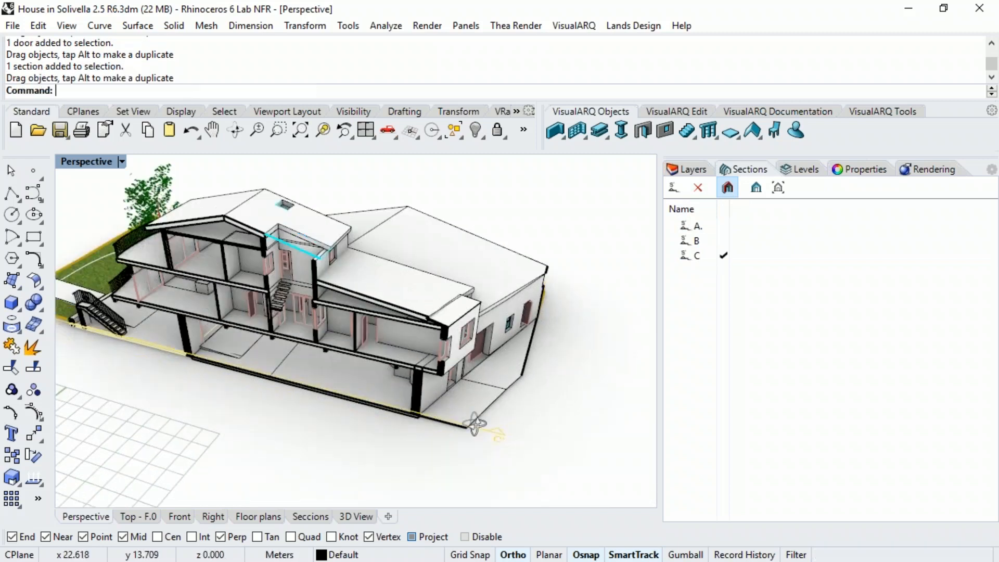
pyautogui.moveTo(475, 419)
pyautogui.mouseDown(button='right')
pyautogui.moveTo(471, 407)
pyautogui.moveTo(485, 422)
pyautogui.mouseUp(button='right')
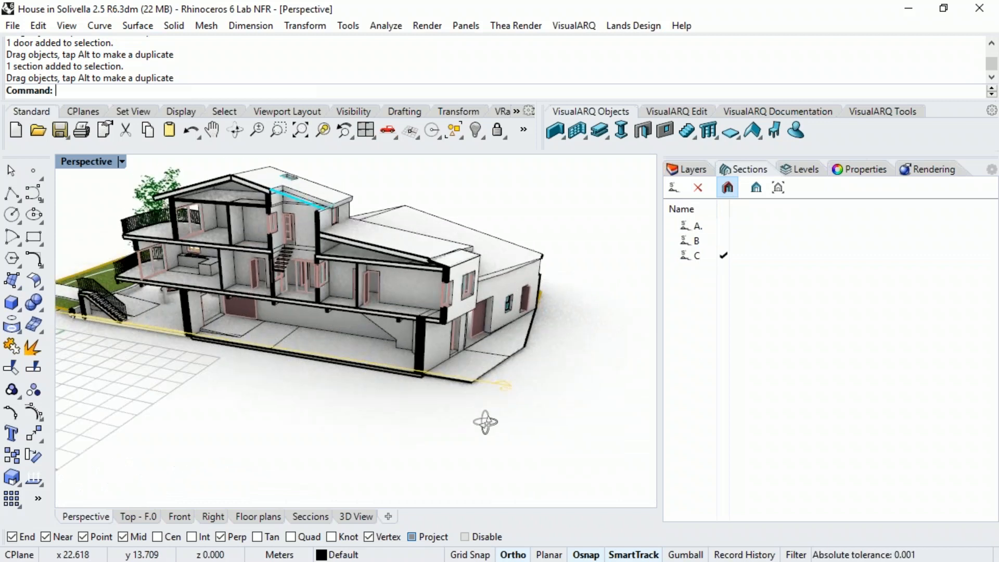
# Step: View the house cut by section B and by section A, and turn the section cut off
pyautogui.click(721, 241)
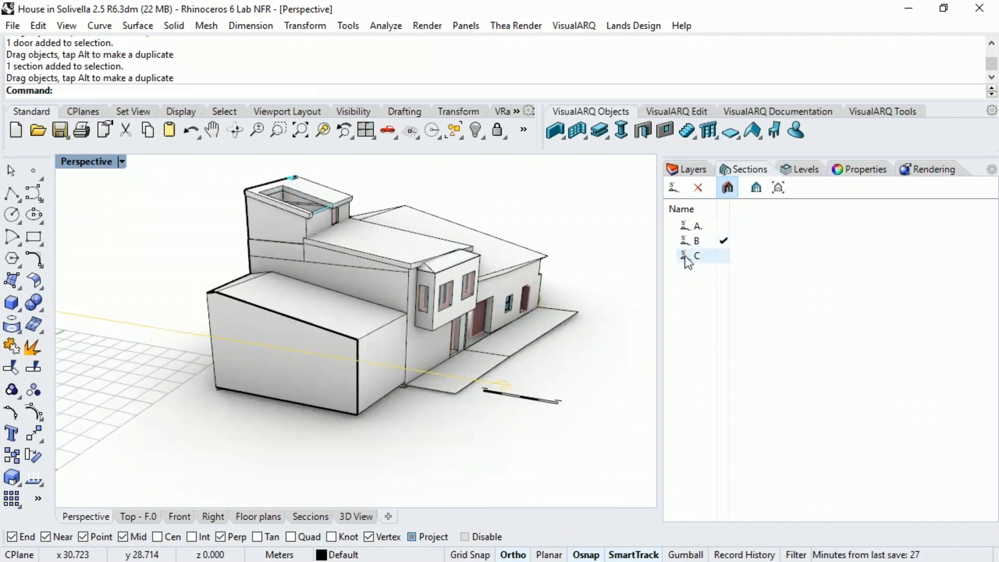
pyautogui.moveTo(311, 390); pyautogui.dragTo(363, 344, button='right')
pyautogui.click(721, 225)
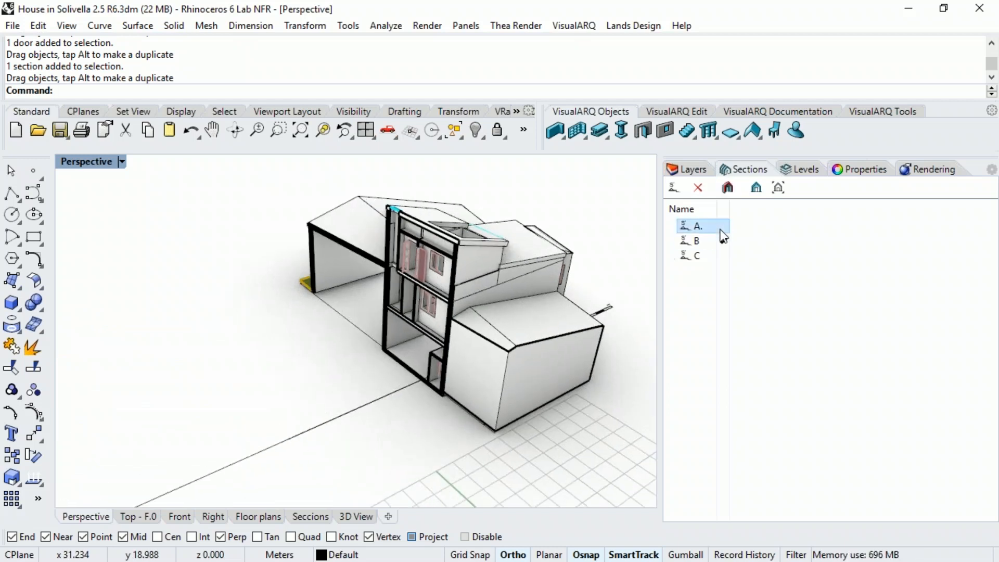
pyautogui.moveTo(325, 383); pyautogui.dragTo(346, 370, button='right')
pyautogui.scroll(-4, 346, 371)
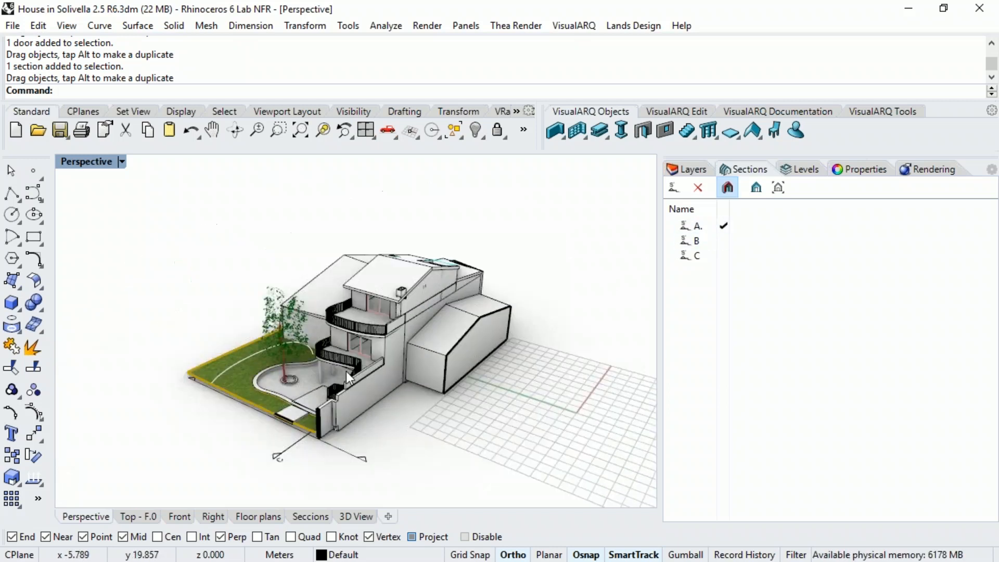
pyautogui.click(727, 189)
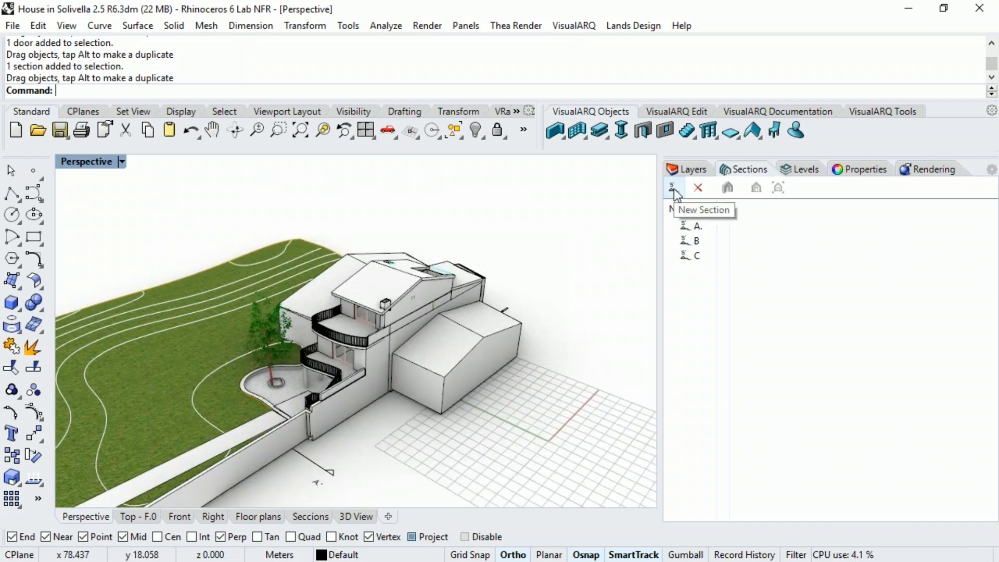
# Step: Disable object snaps and try to draw a Standard-style section cutting line starting in front of the house
pyautogui.click(779, 114)
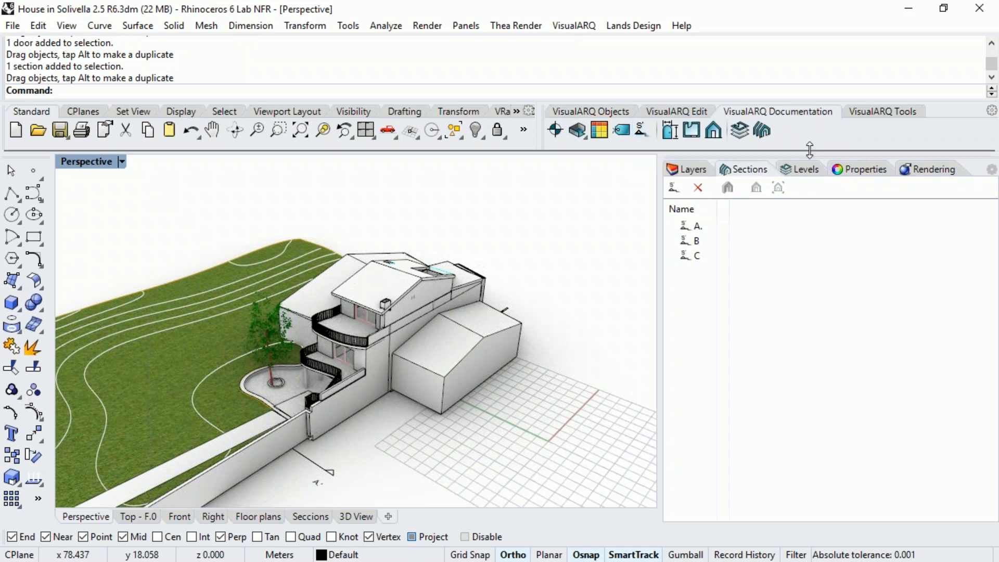
pyautogui.click(673, 187)
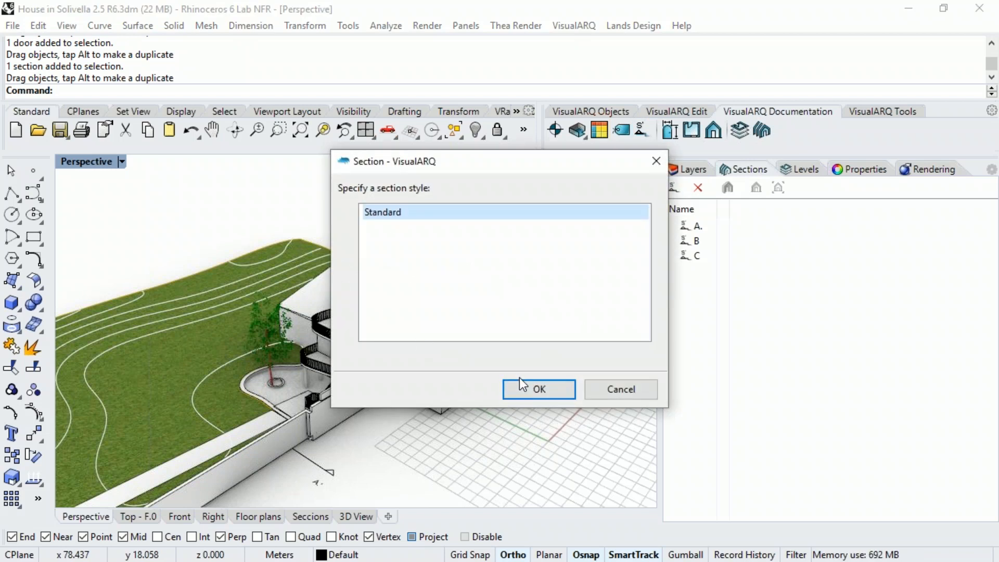
pyautogui.click(535, 389)
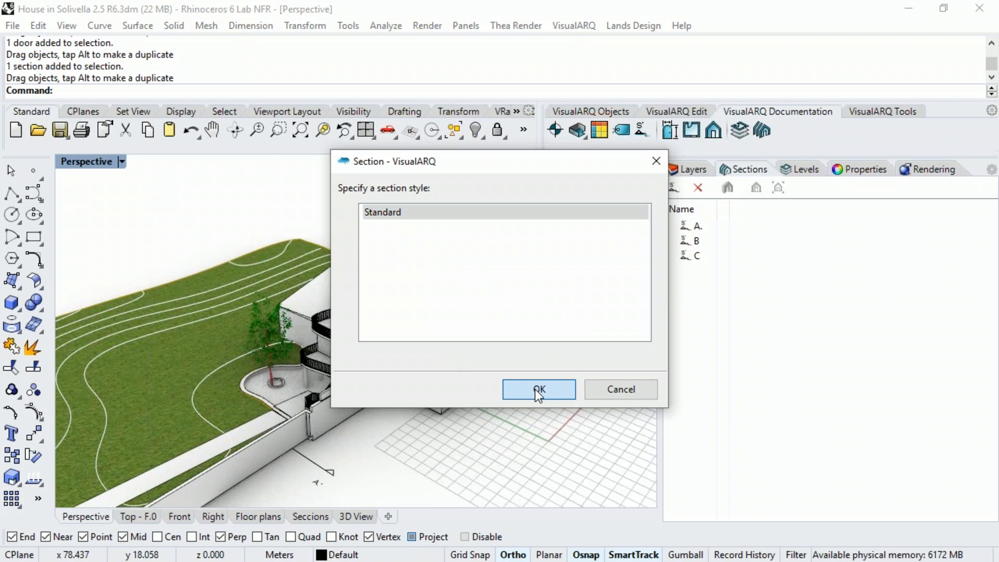
pyautogui.click(473, 538)
pyautogui.moveTo(249, 457); pyautogui.dragTo(220, 464, button='right')
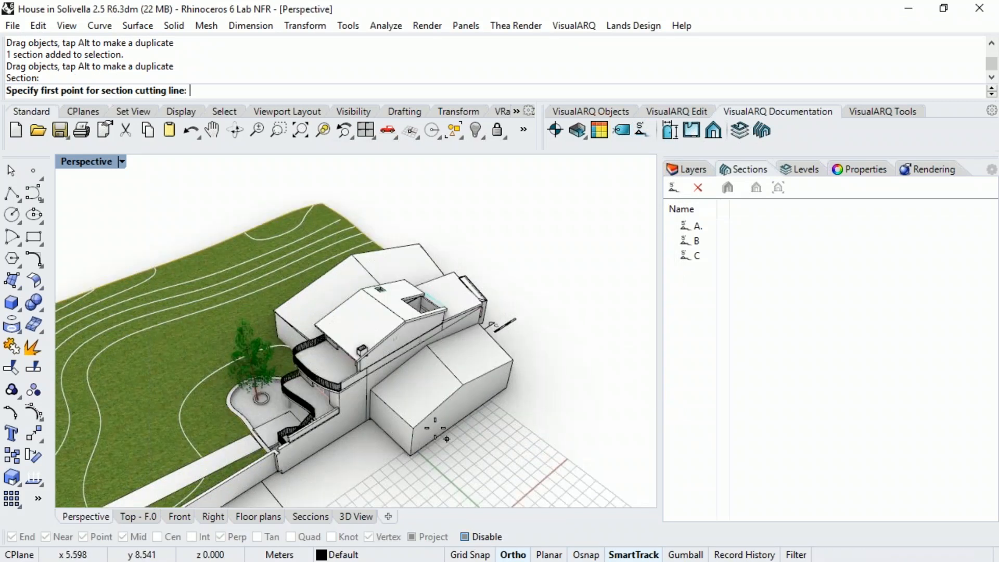
pyautogui.click(218, 457)
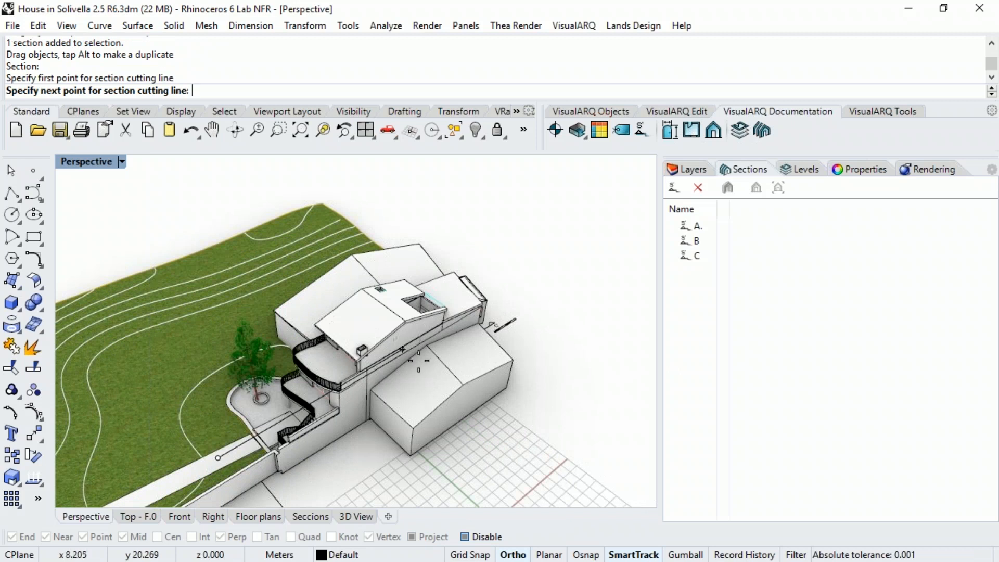
# Step: Cancel the section line and make F.0 the current level
pyautogui.click(803, 169)
pyautogui.click(794, 271)
pyautogui.press('Escape')
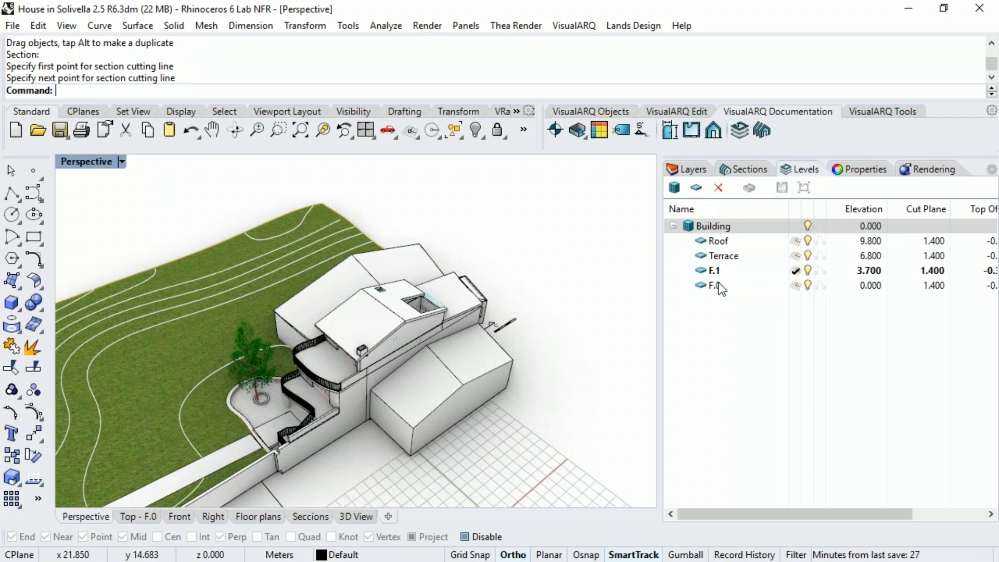
pyautogui.click(795, 287)
pyautogui.click(795, 285)
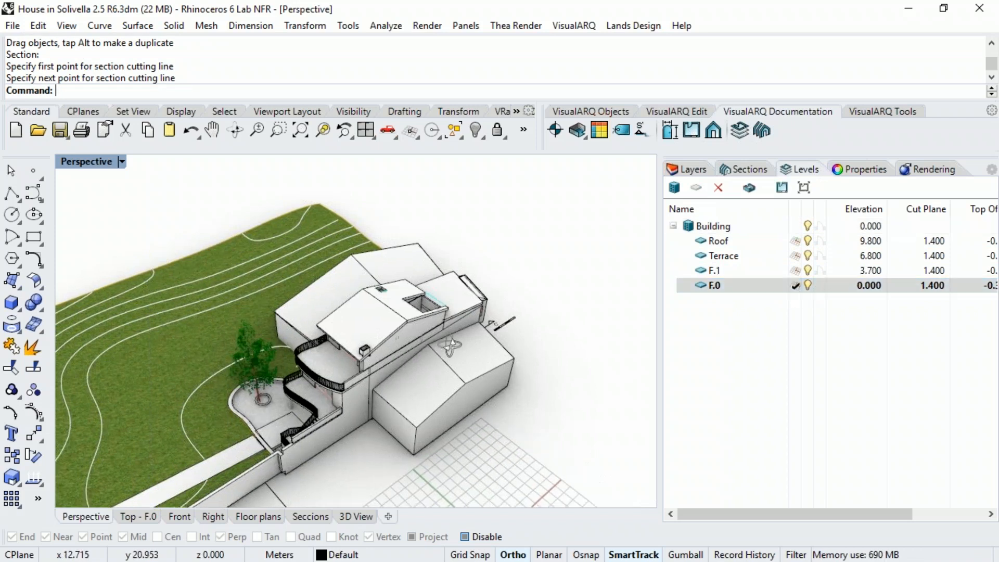
# Step: Draw a Standard-style stepped section line lengthwise through the house, with its depth reaching across the lawn and reference text D
pyautogui.click(643, 132)
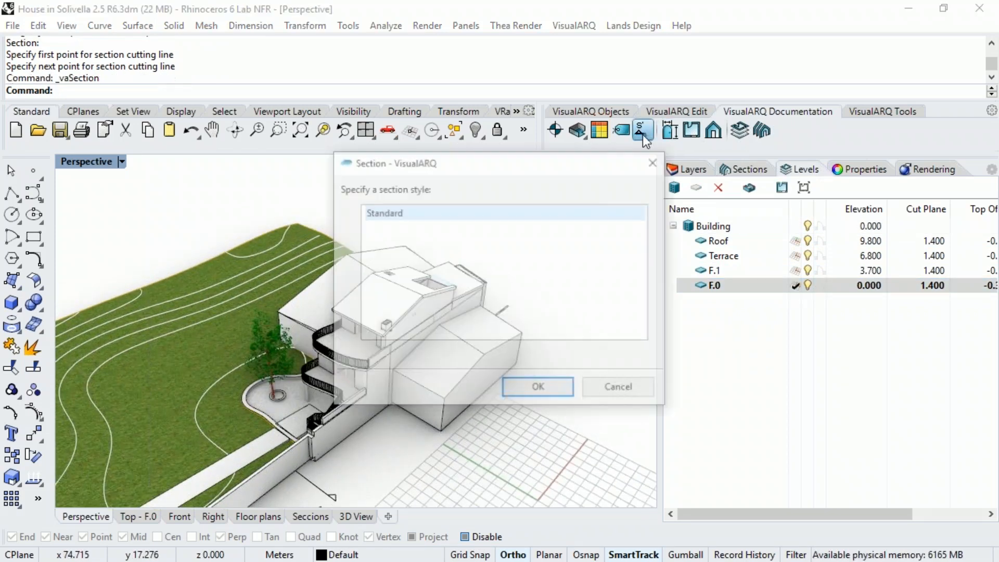
pyautogui.click(549, 389)
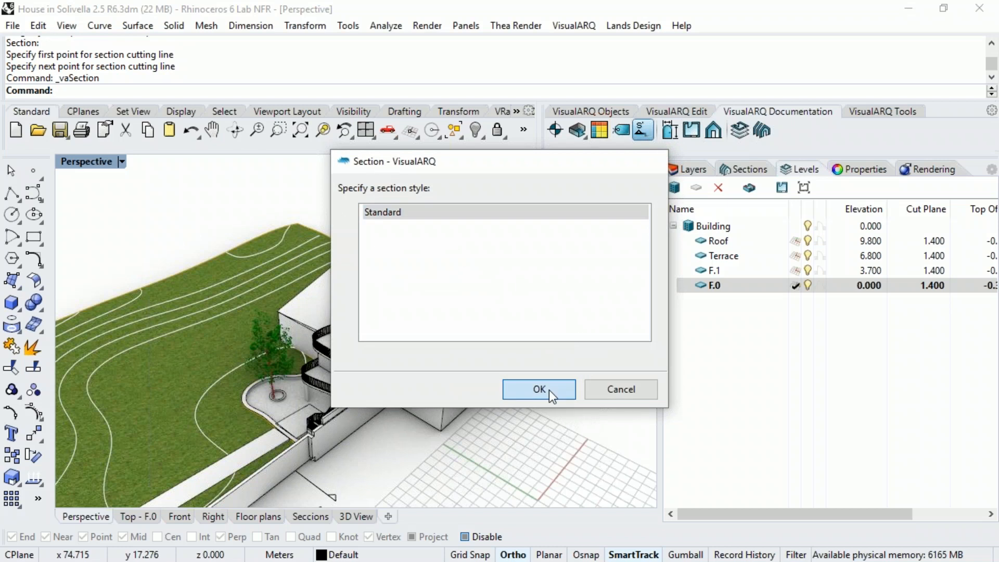
pyautogui.click(220, 457)
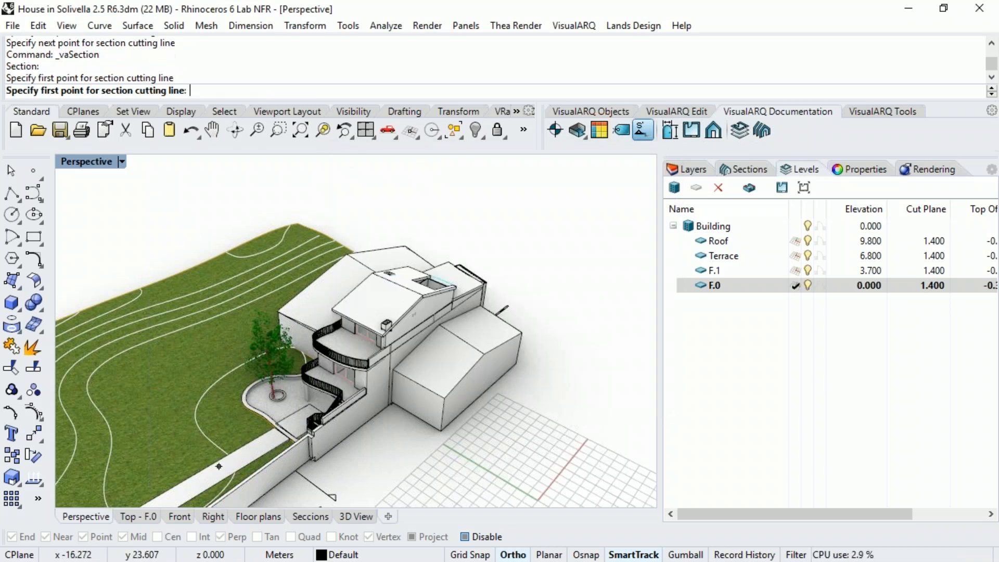
pyautogui.click(378, 350)
pyautogui.click(364, 343)
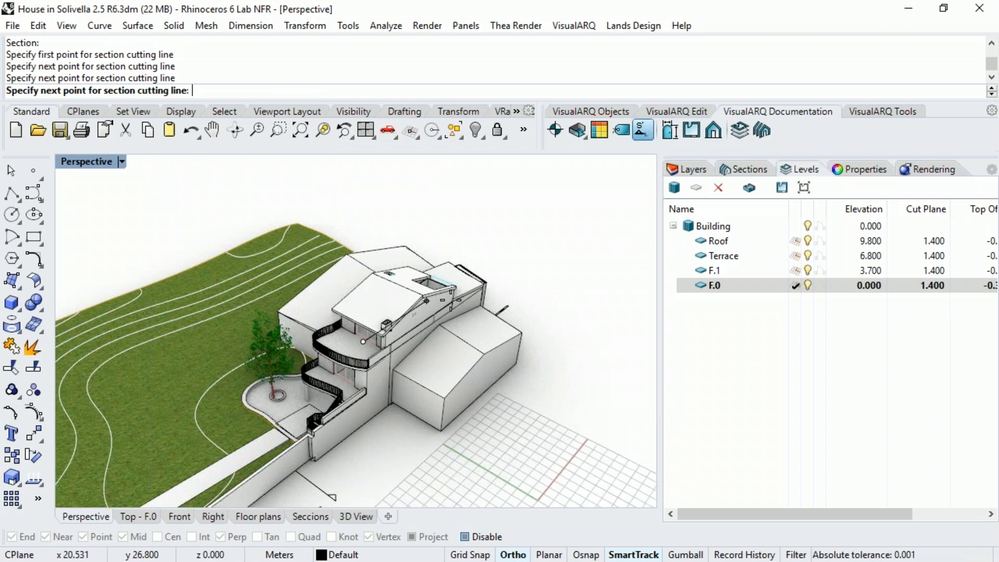
pyautogui.click(481, 264)
pyautogui.press('Return')
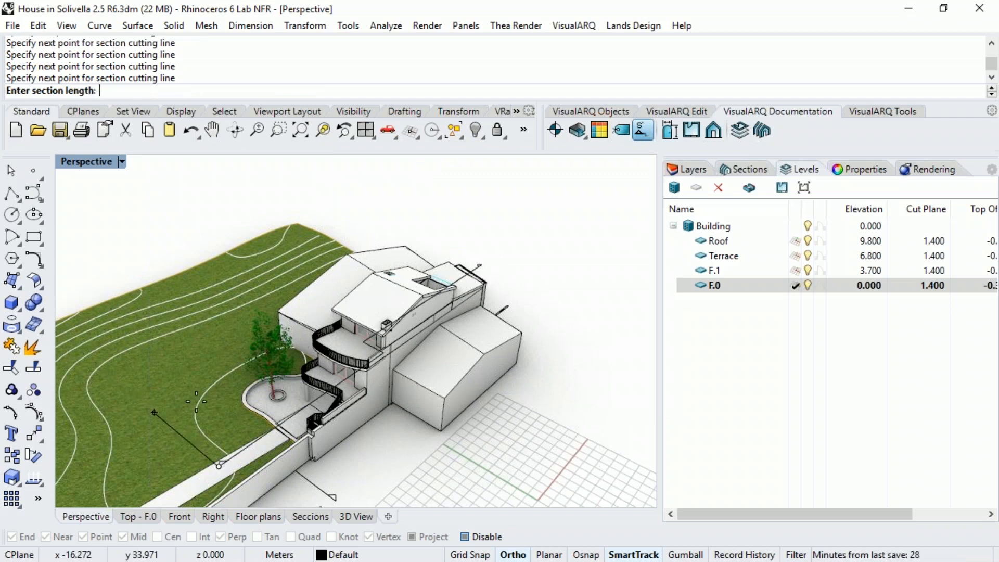
pyautogui.scroll(-2, 197, 404)
pyautogui.click(107, 365)
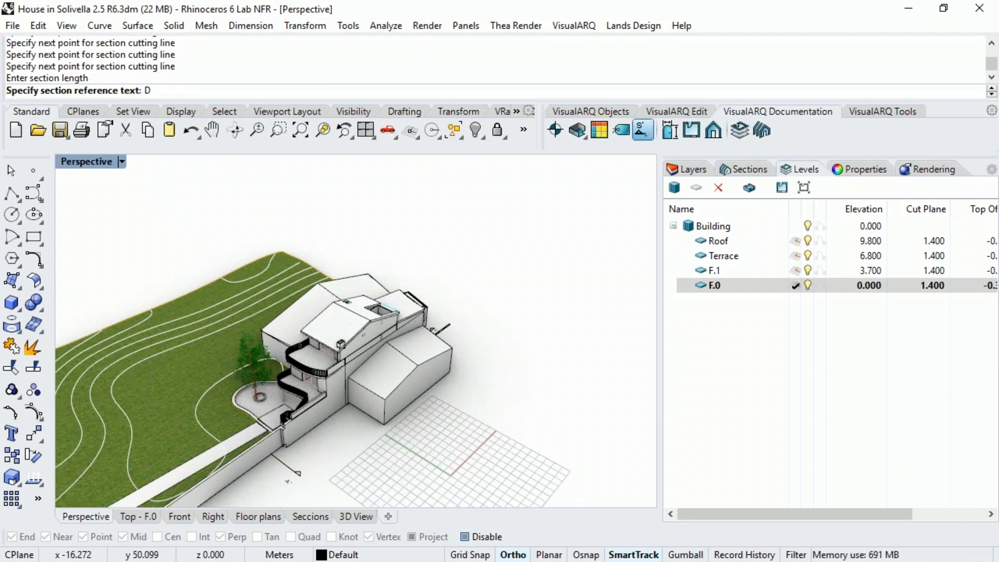
pyautogui.press('Return')
# Step: Turn on the section cut for section D to see the house cut along its stepped line
pyautogui.moveTo(172, 365); pyautogui.dragTo(296, 366, button='right')
pyautogui.click(762, 170)
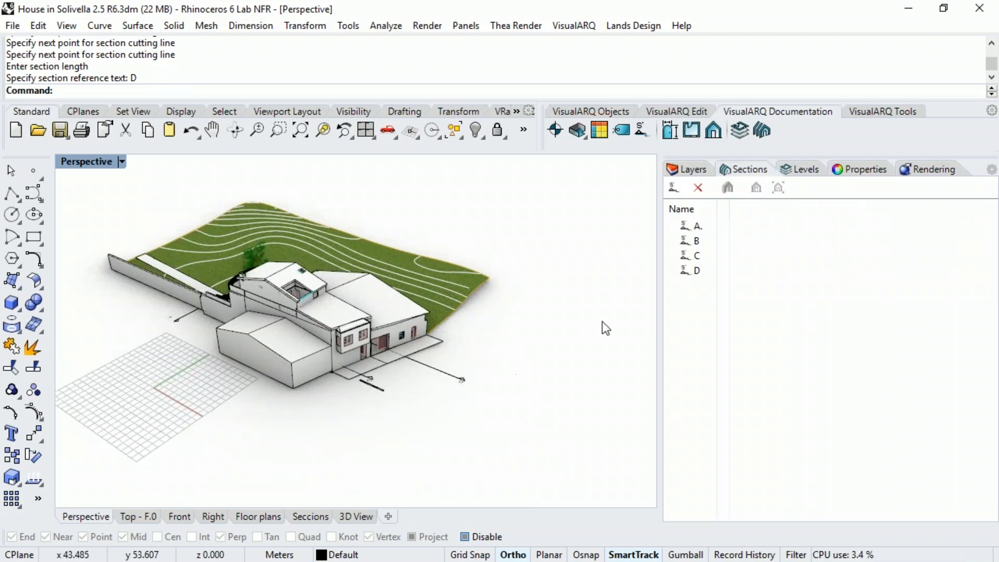
pyautogui.click(708, 274)
pyautogui.click(727, 187)
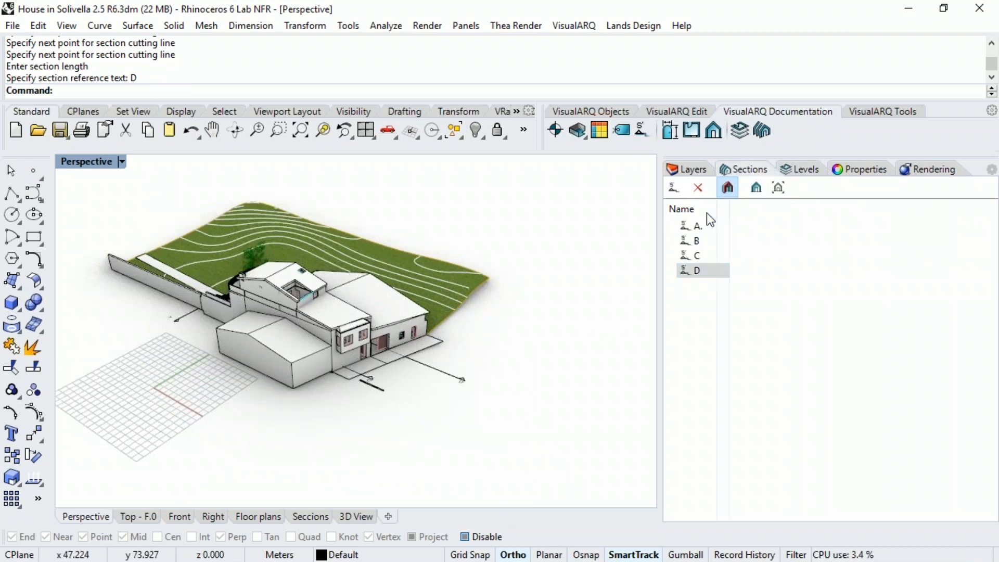
pyautogui.moveTo(468, 312); pyautogui.dragTo(448, 435, button='right')
# Step: Select section line D and turn on its control points to inspect the cutting line and depth boundary
pyautogui.click(475, 368)
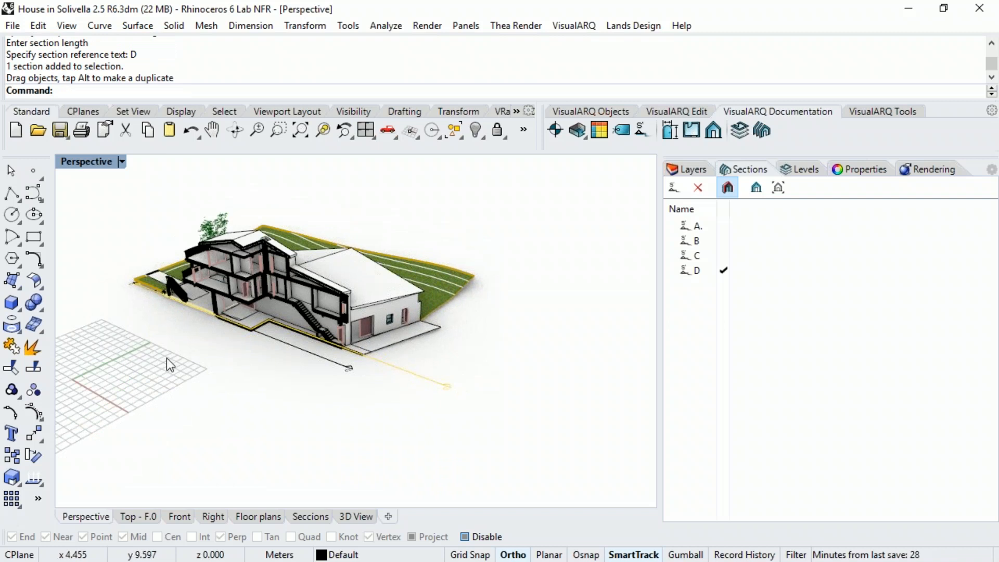
pyautogui.click(33, 412)
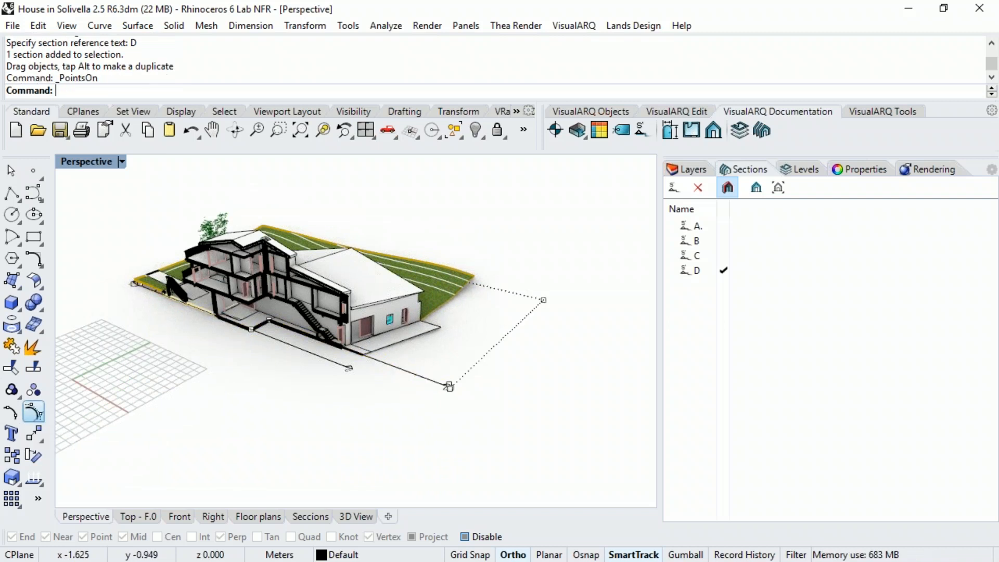
pyautogui.moveTo(600, 407); pyautogui.dragTo(298, 307, button='right')
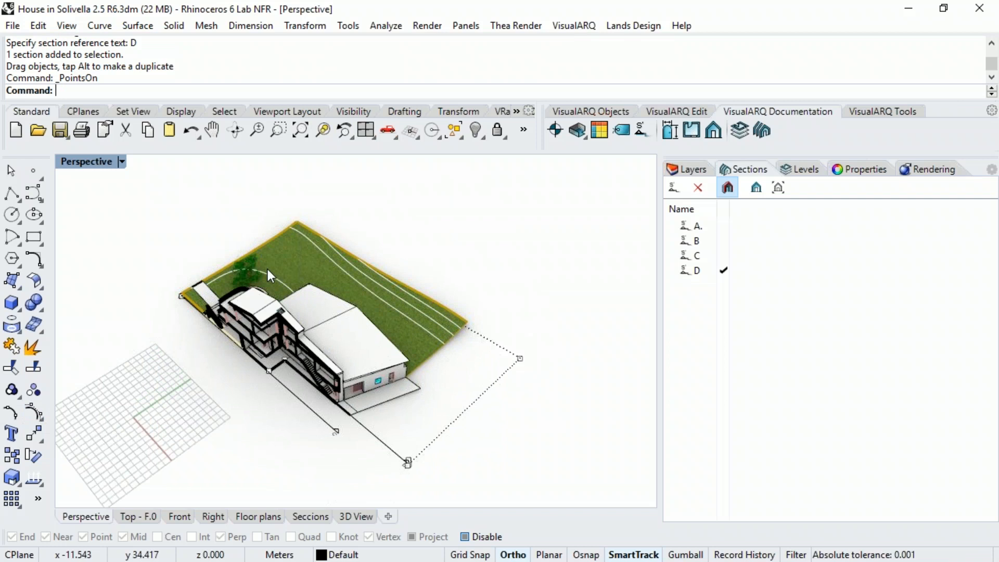
pyautogui.moveTo(380, 327); pyautogui.dragTo(443, 321, button='right')
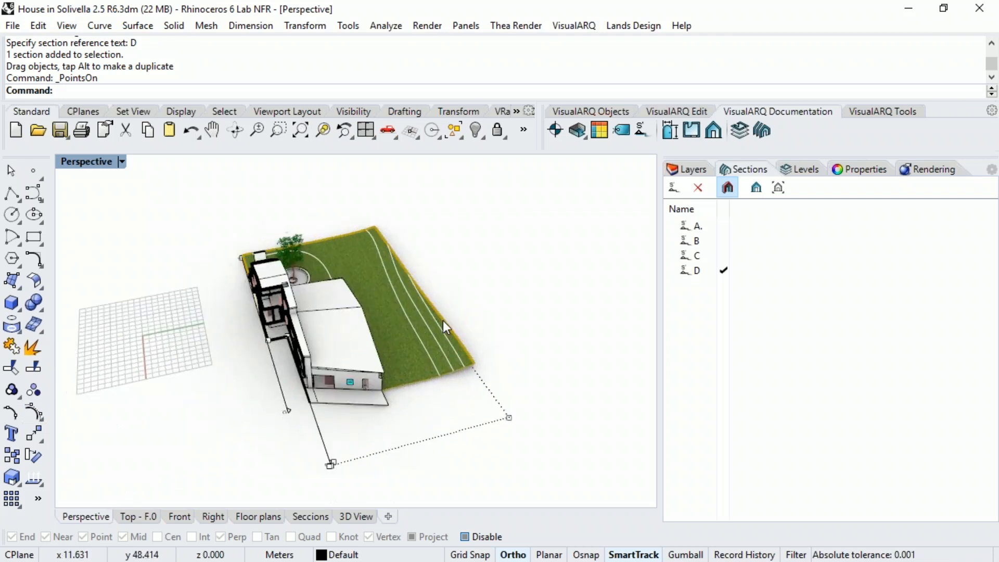
pyautogui.moveTo(354, 284); pyautogui.dragTo(11, 310, button='right')
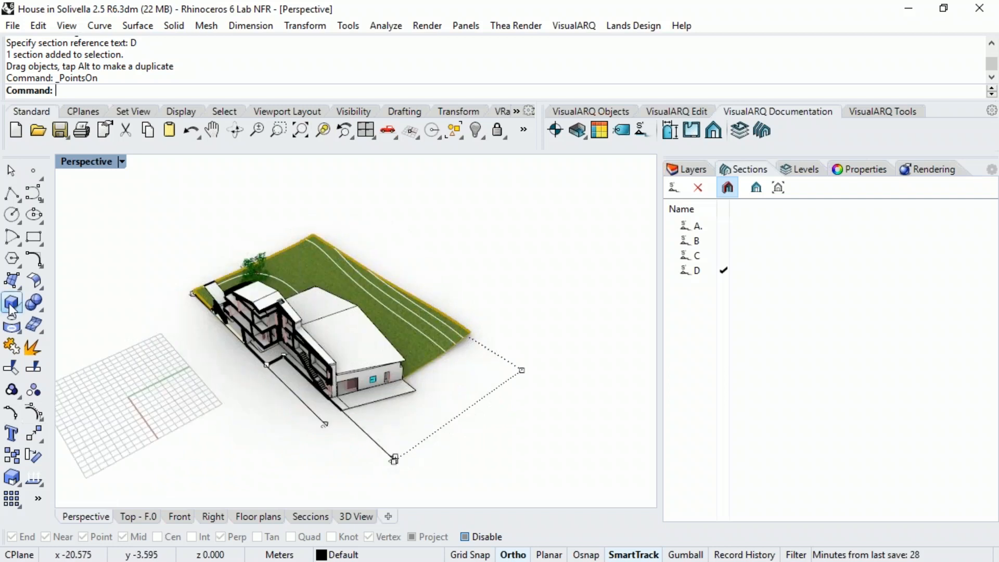
# Step: Draw a solid cone with a radius of about 6.7 m across section D's depth boundary at the lawn's corner and select it
pyautogui.click(10, 309)
pyautogui.click(35, 333)
pyautogui.click(467, 315)
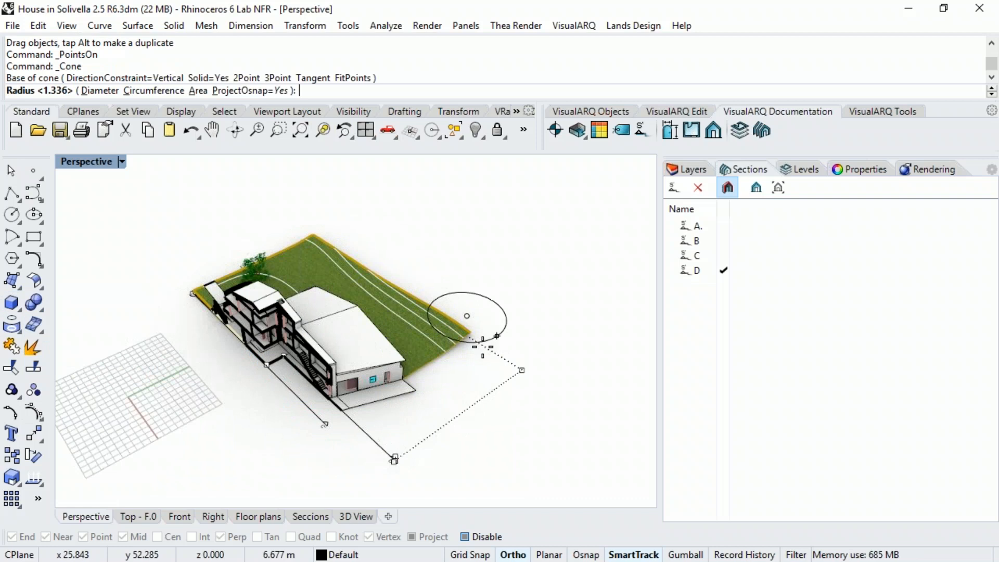
pyautogui.click(497, 335)
pyautogui.click(478, 342)
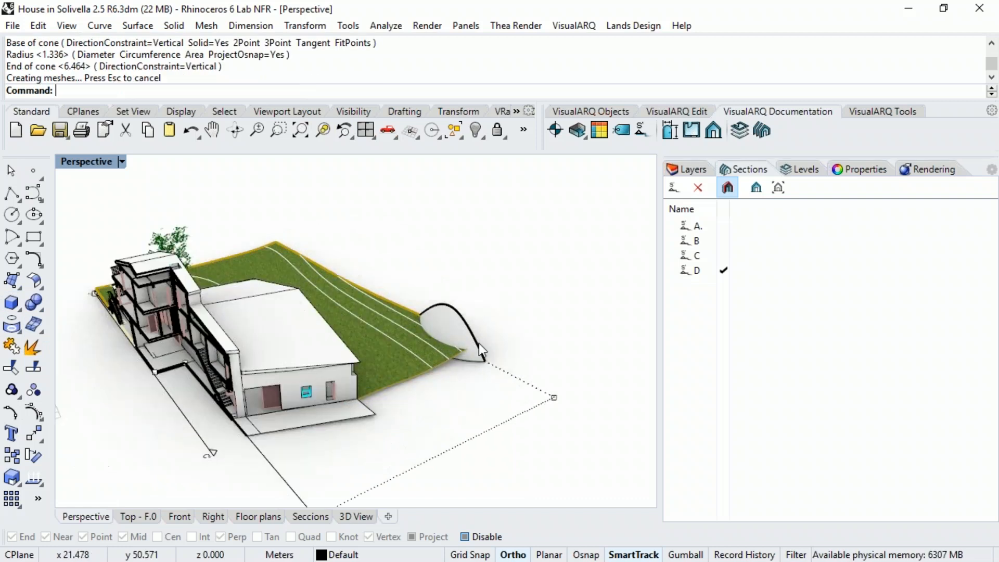
pyautogui.moveTo(479, 342); pyautogui.dragTo(460, 354, button='right')
pyautogui.click(461, 354)
pyautogui.moveTo(588, 385); pyautogui.dragTo(505, 373, button='right')
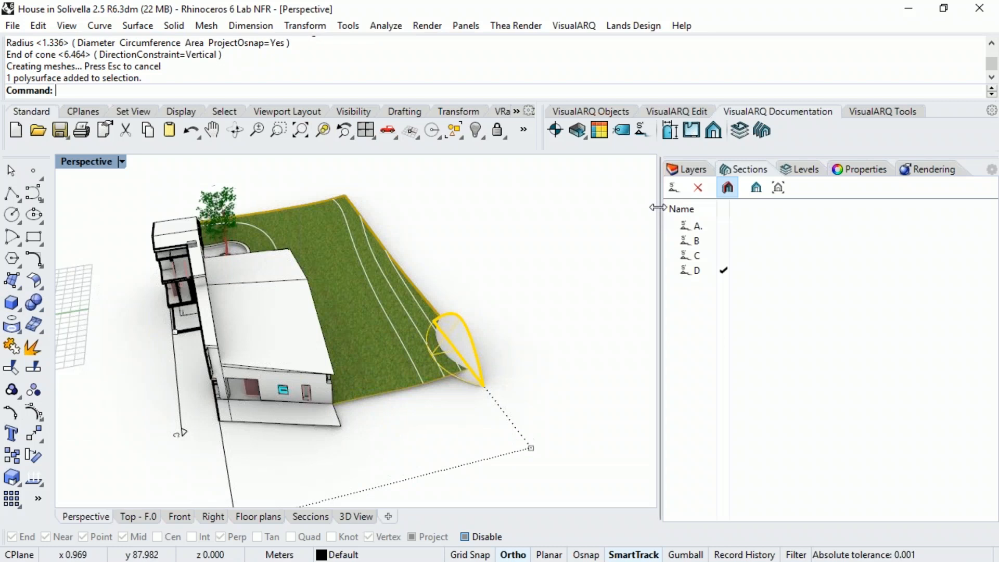
pyautogui.moveTo(457, 343); pyautogui.dragTo(271, 336, button='right')
# Step: Examine the wall hatches, floor slabs, roof and rooms exposed by section D up close and as a whole
pyautogui.scroll(5, 269, 312)
pyautogui.scroll(6, 271, 295)
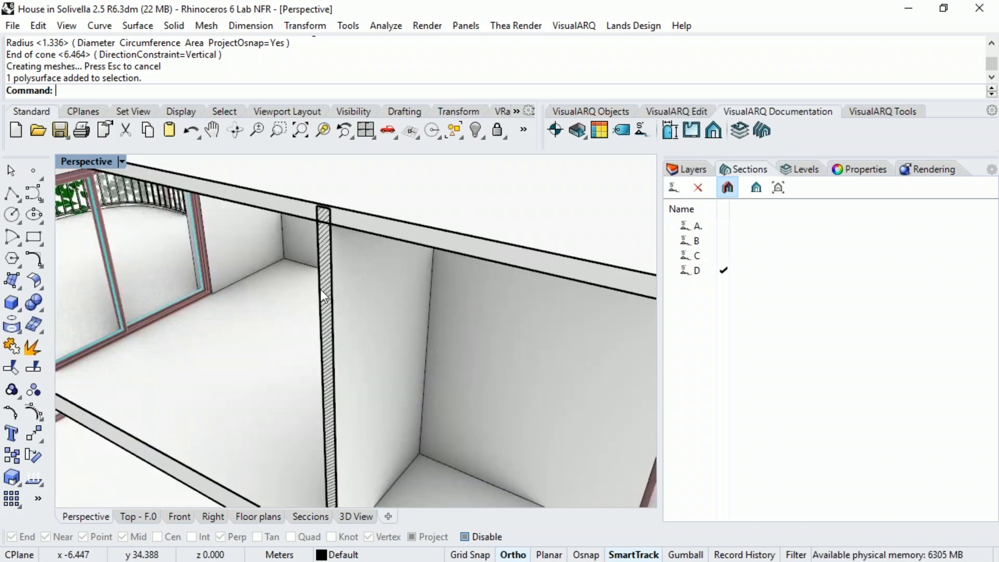
pyautogui.scroll(-4, 319, 283)
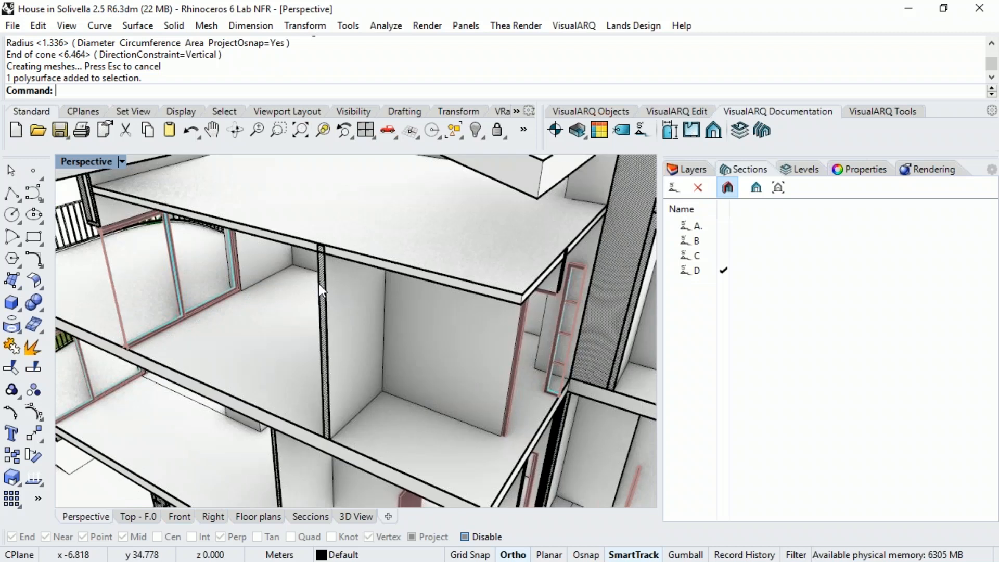
pyautogui.scroll(-3, 317, 285)
pyautogui.scroll(3, 369, 286)
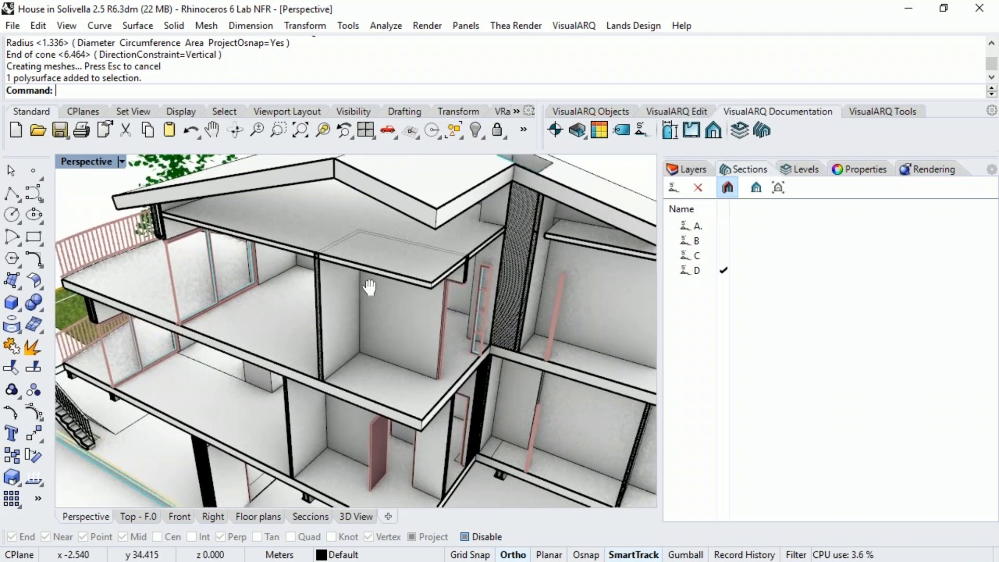
pyautogui.scroll(3, 482, 220)
pyautogui.scroll(-5, 481, 205)
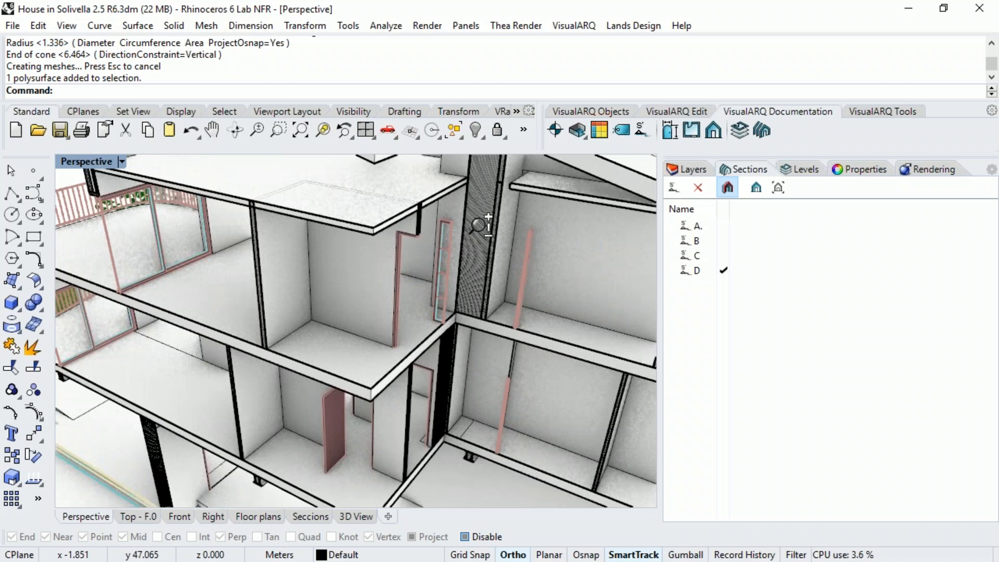
pyautogui.scroll(-3, 351, 323)
pyautogui.moveTo(380, 329); pyautogui.dragTo(204, 379, button='right')
pyautogui.keyDown('shift'); pyautogui.moveTo(296, 335); pyautogui.dragTo(289, 333, button='right'); pyautogui.keyUp('shift')
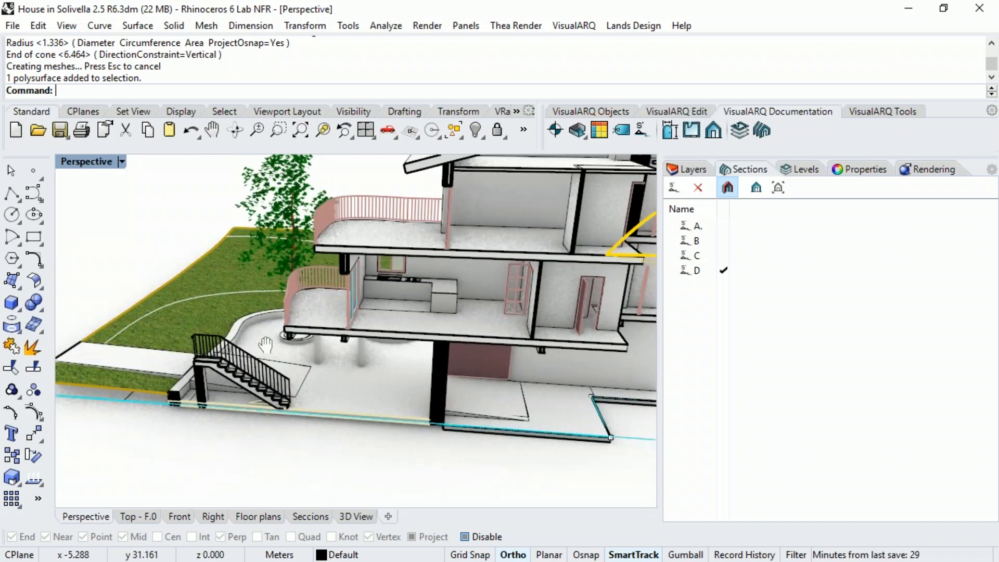
pyautogui.scroll(-5, 481, 249)
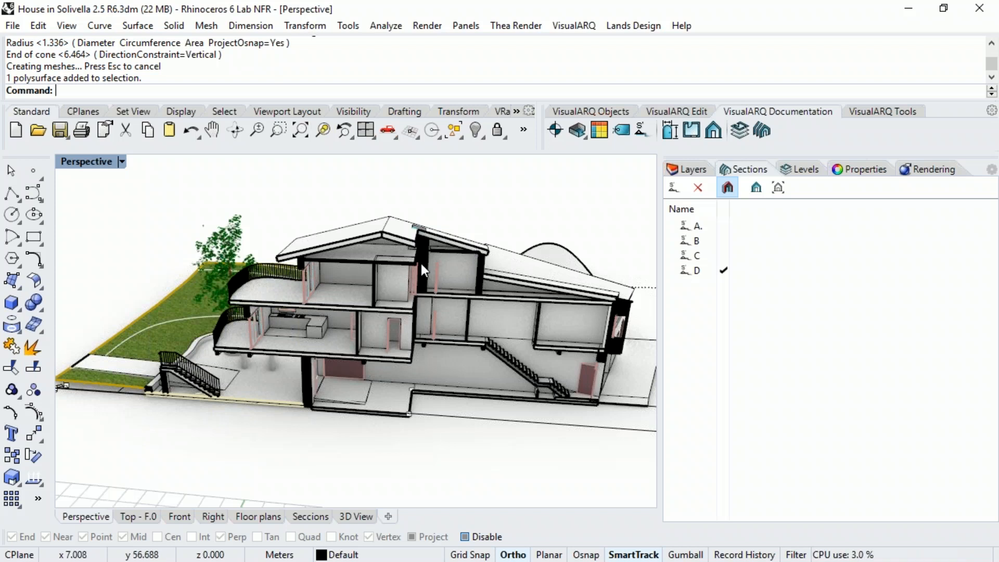
# Step: Switch the active section cut from D to C and shift section line C so it passes through the patio ramp
pyautogui.doubleClick(710, 271)
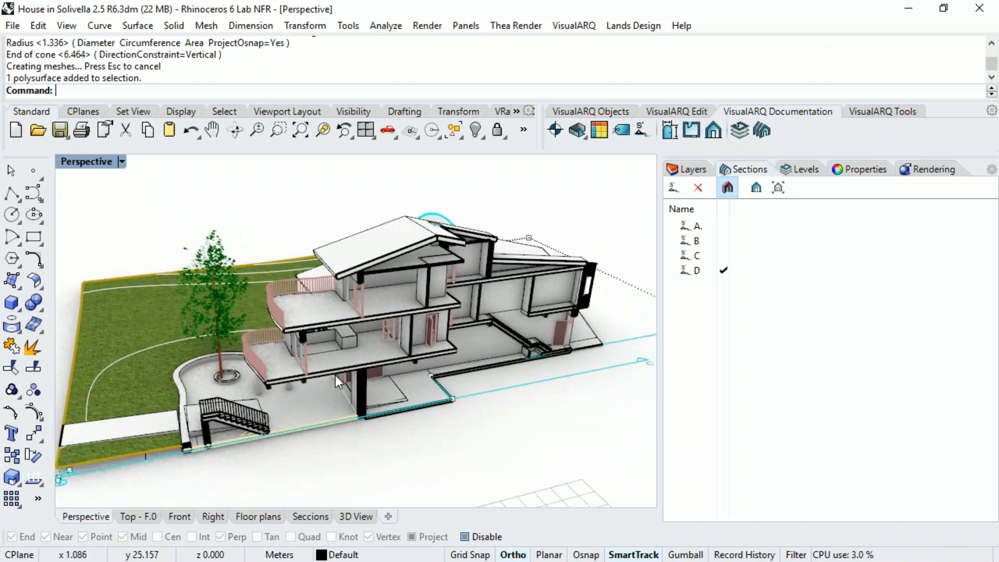
pyautogui.doubleClick(723, 254)
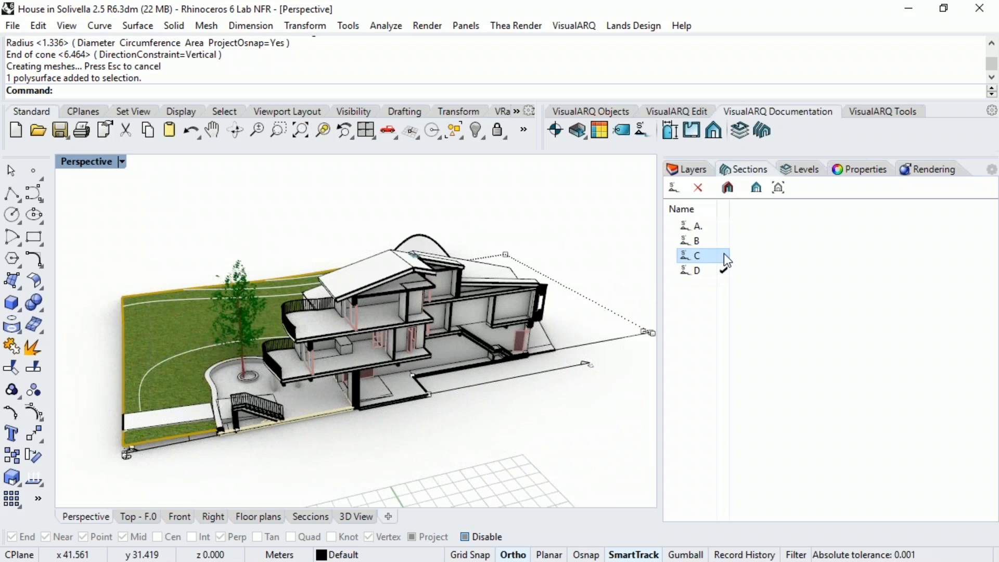
pyautogui.moveTo(326, 466); pyautogui.dragTo(517, 429, button='right')
pyautogui.moveTo(586, 447); pyautogui.dragTo(575, 422)
pyautogui.moveTo(575, 422); pyautogui.dragTo(367, 388, button='right')
pyautogui.scroll(10, 207, 401)
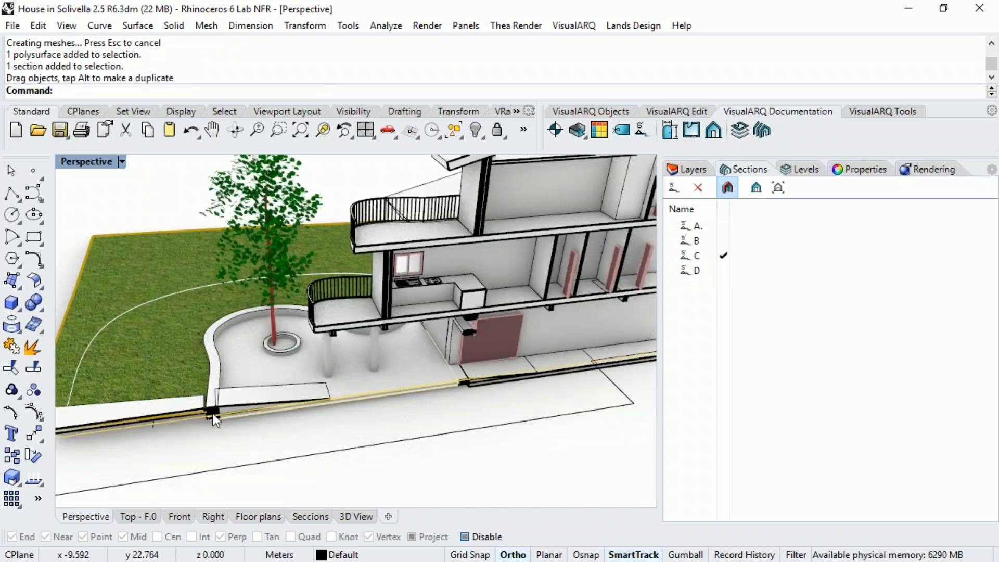
# Step: Select the ramp solid beside the patio and display its section attributes
pyautogui.click(262, 419)
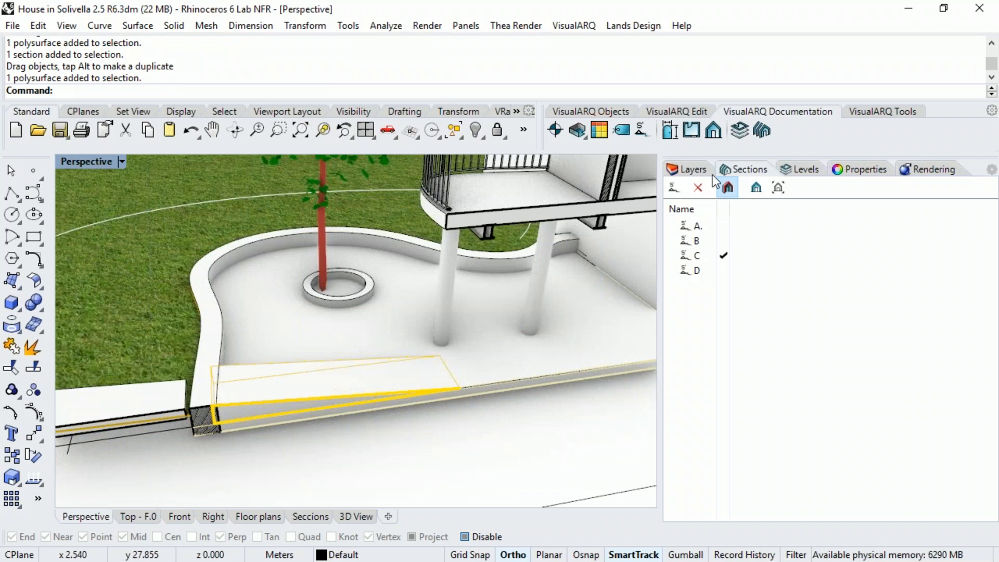
pyautogui.click(853, 169)
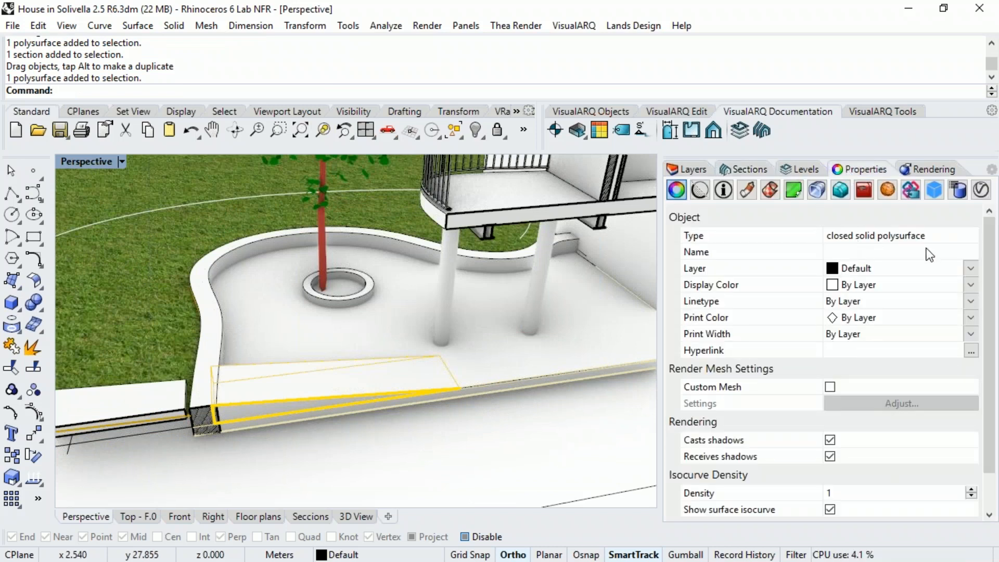
pyautogui.keyDown('shift'); pyautogui.moveTo(523, 320); pyautogui.dragTo(448, 361, button='right'); pyautogui.keyUp('shift')
pyautogui.press('Escape')
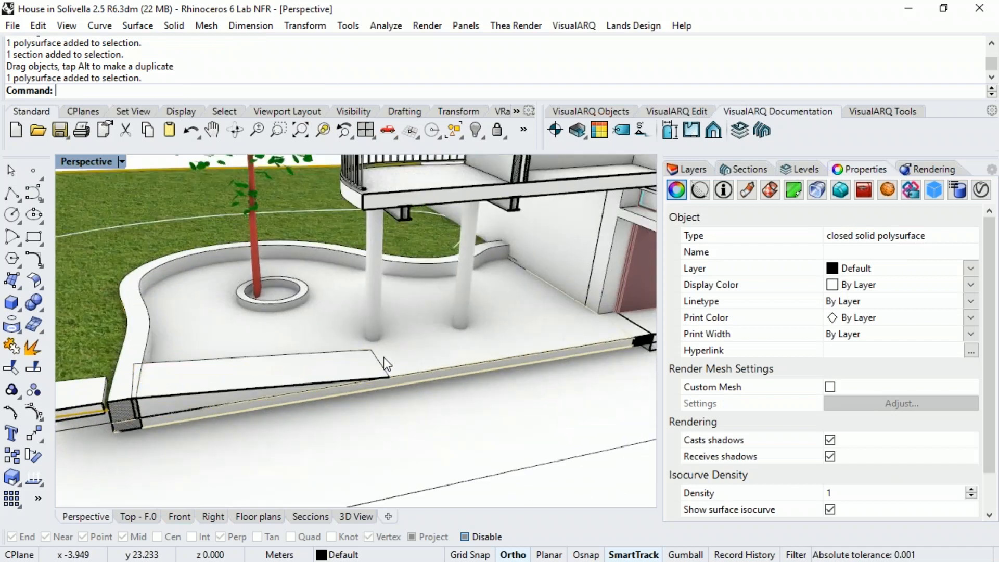
pyautogui.moveTo(213, 401); pyautogui.dragTo(230, 405, button='right')
pyautogui.click(230, 405)
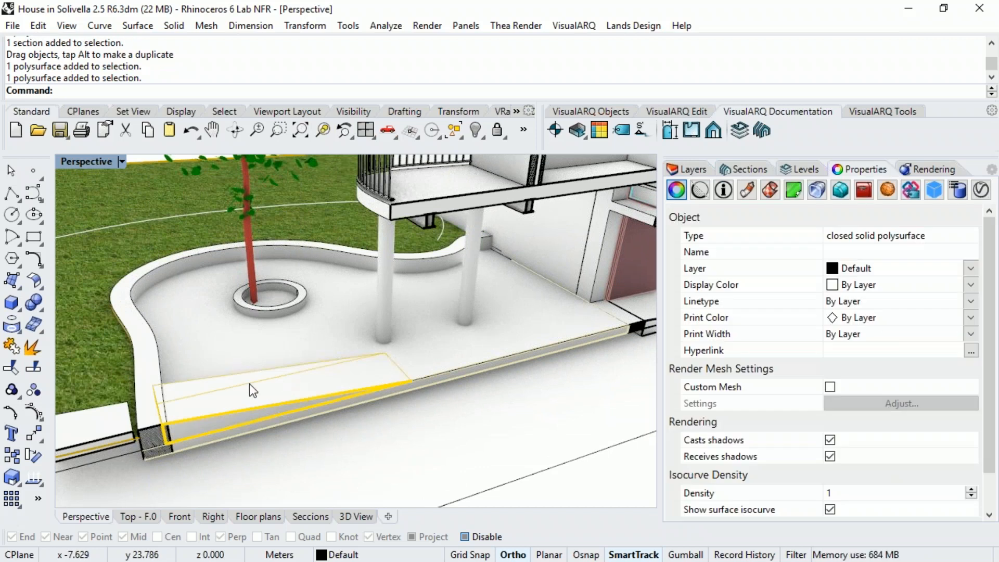
pyautogui.click(699, 191)
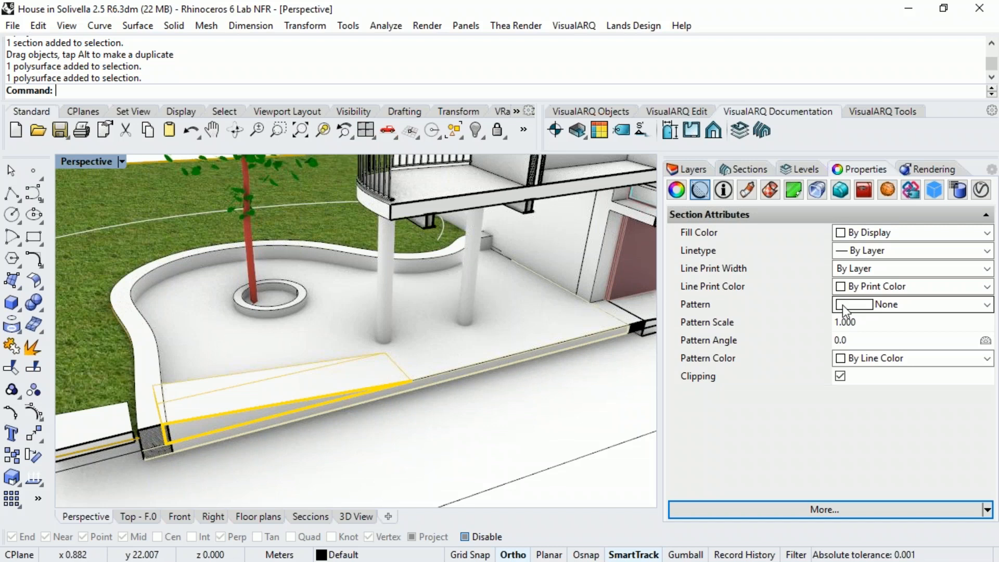
# Step: Give the ramp's section the Single pattern with a pattern scale of 0.02 and a pattern angle of 45
pyautogui.click(986, 304)
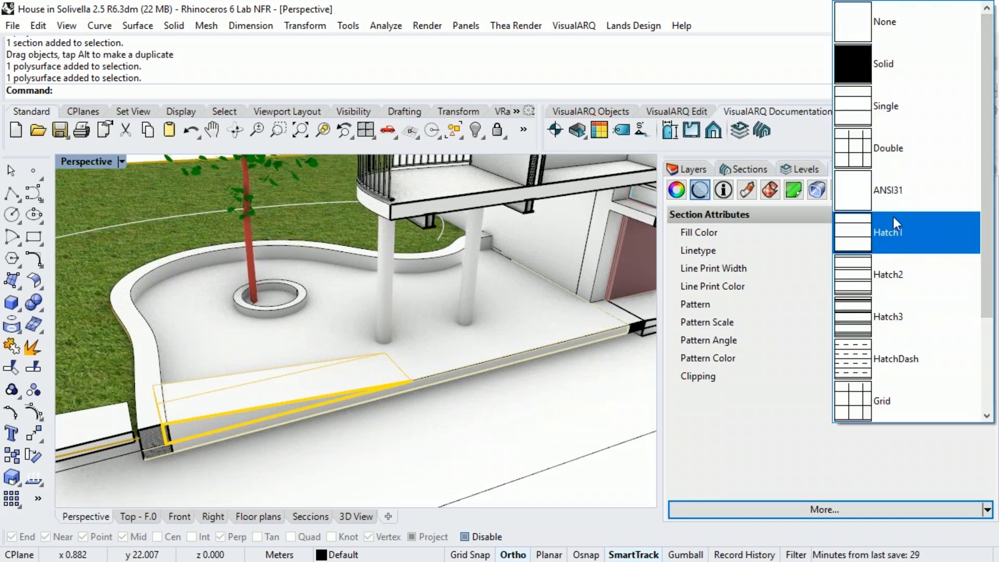
pyautogui.click(931, 105)
pyautogui.click(838, 322)
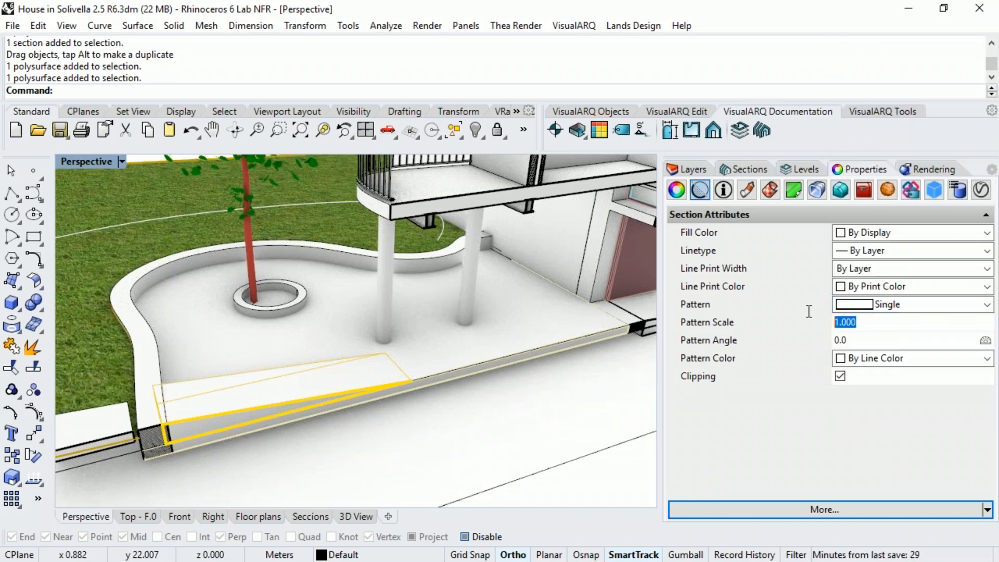
pyautogui.write('0.02')
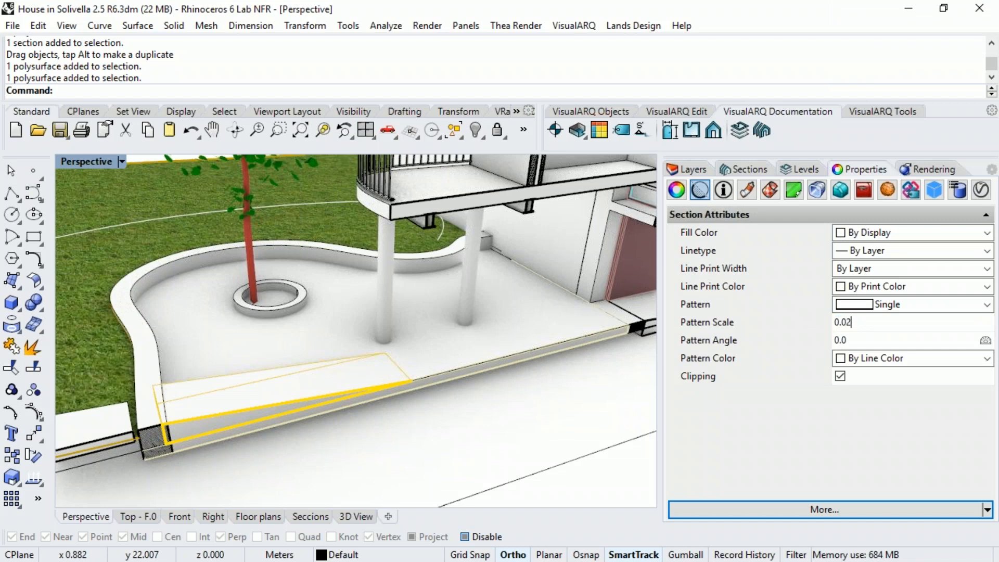
pyautogui.click(855, 342)
pyautogui.write('45')
pyautogui.press('Return')
pyautogui.click(423, 425)
pyautogui.moveTo(286, 405); pyautogui.dragTo(247, 438, button='right')
pyautogui.scroll(4, 242, 419)
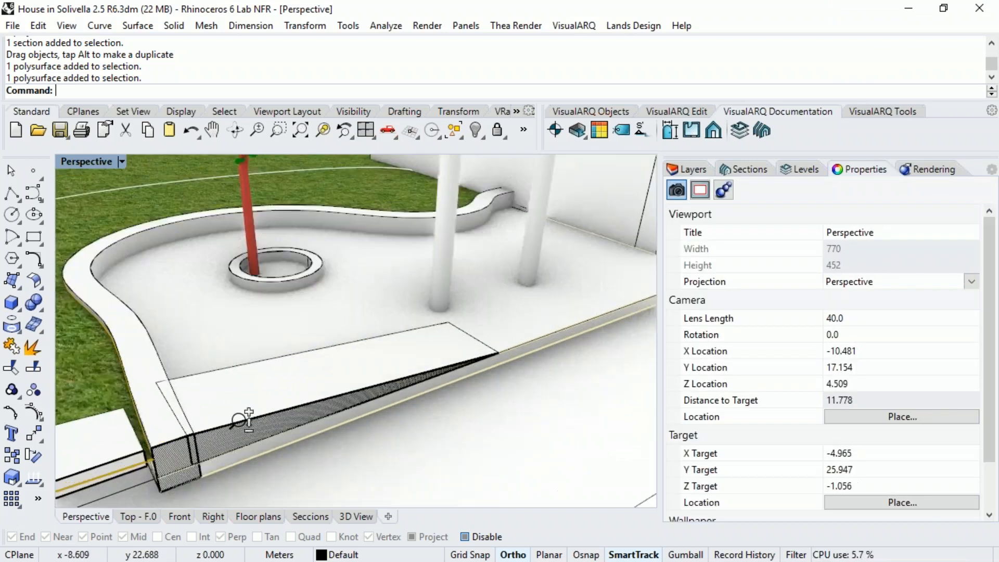
pyautogui.scroll(3, 240, 419)
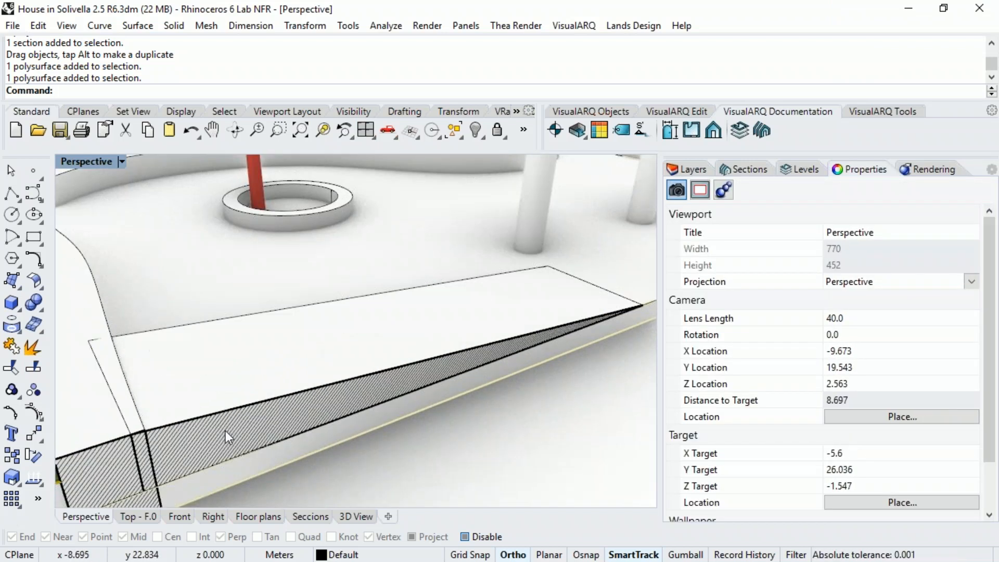
# Step: Turn off the active section cut C in the Perspective view so the whole house is shown
pyautogui.scroll(-2, 226, 430)
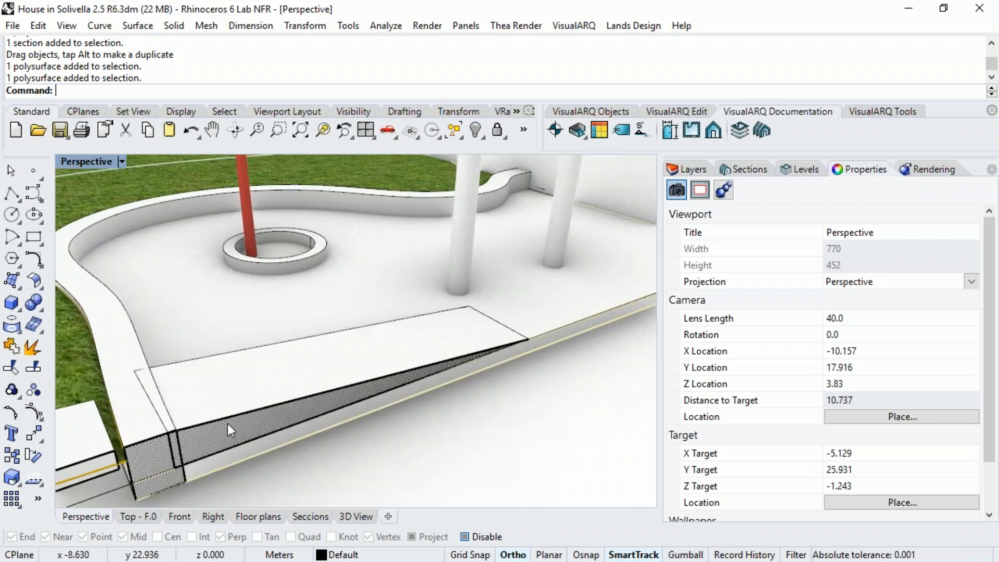
pyautogui.scroll(-12, 227, 423)
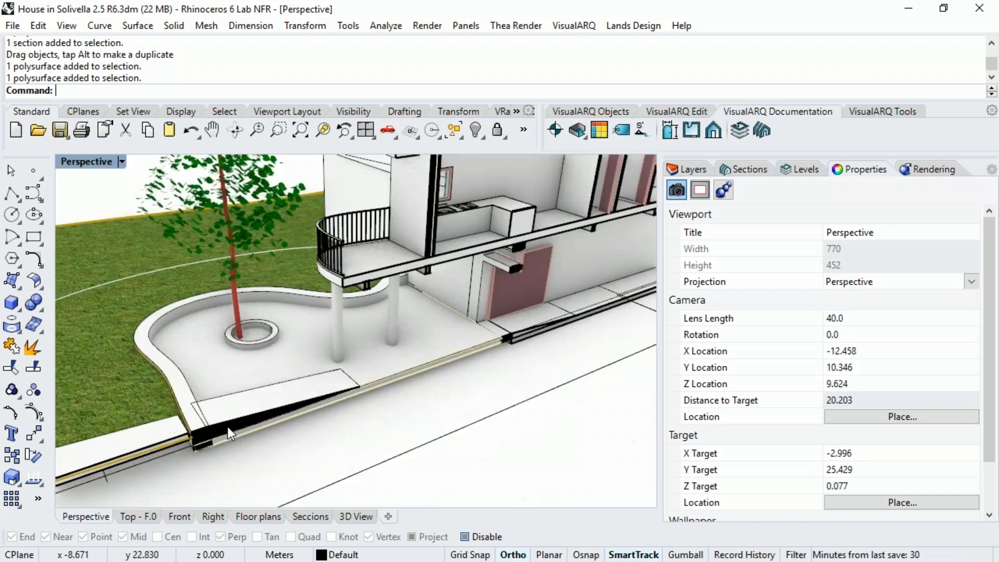
pyautogui.moveTo(259, 390); pyautogui.dragTo(269, 373, button='right')
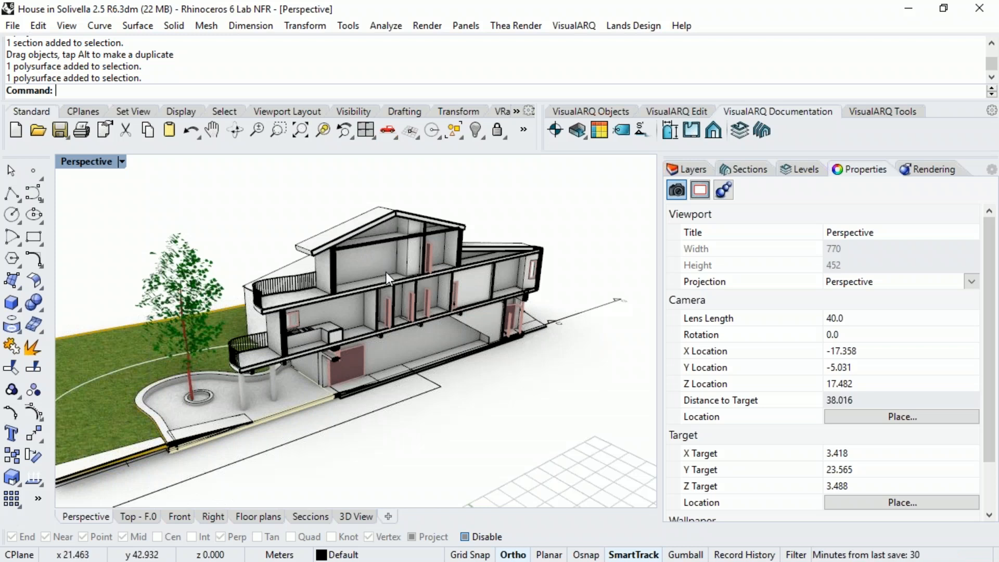
pyautogui.click(806, 171)
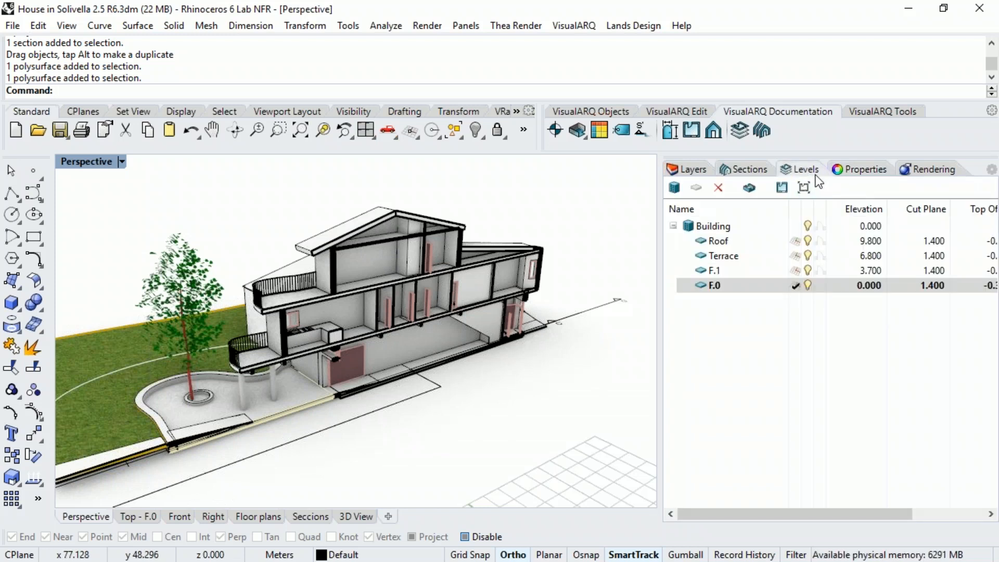
pyautogui.click(753, 171)
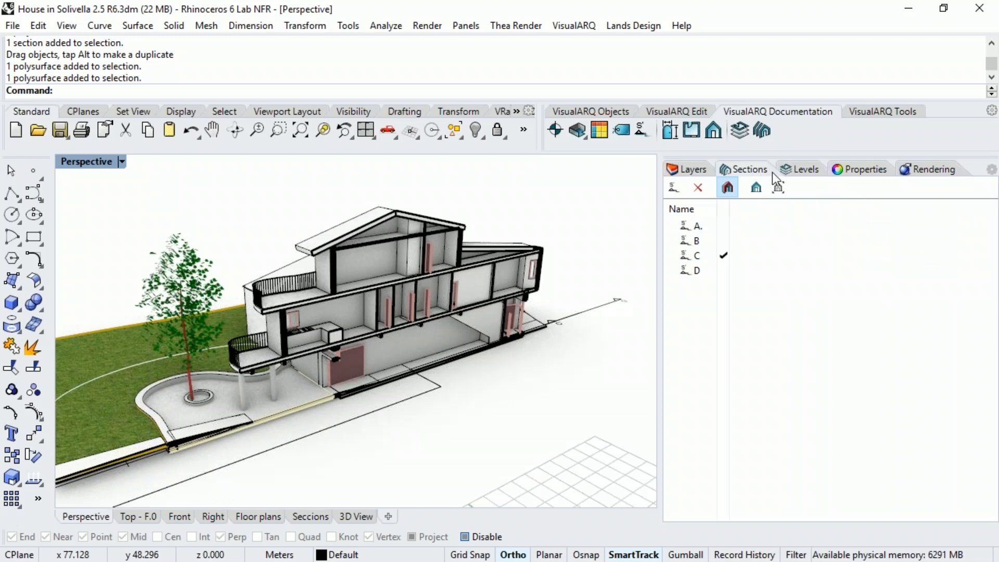
pyautogui.click(800, 170)
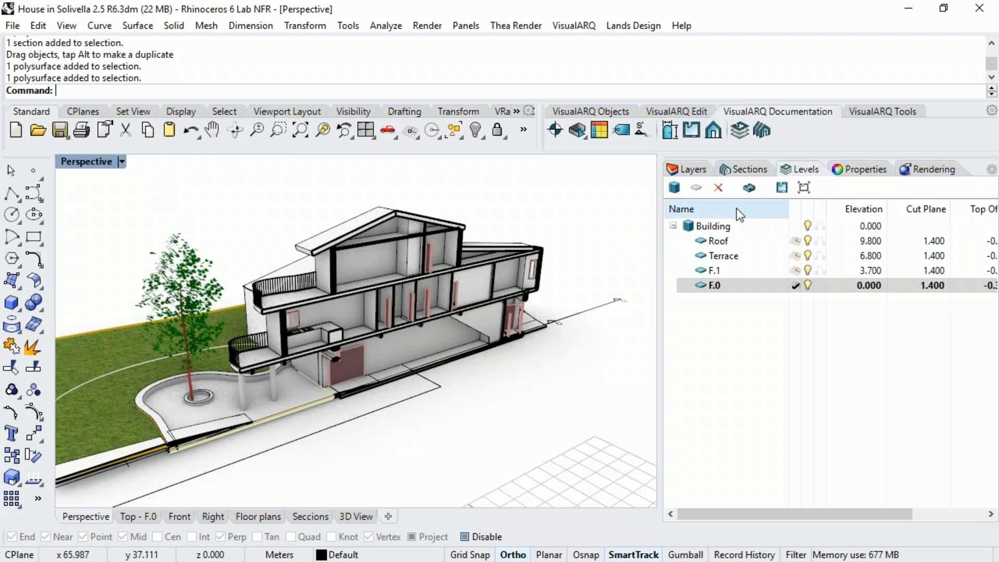
pyautogui.click(752, 183)
pyautogui.click(727, 188)
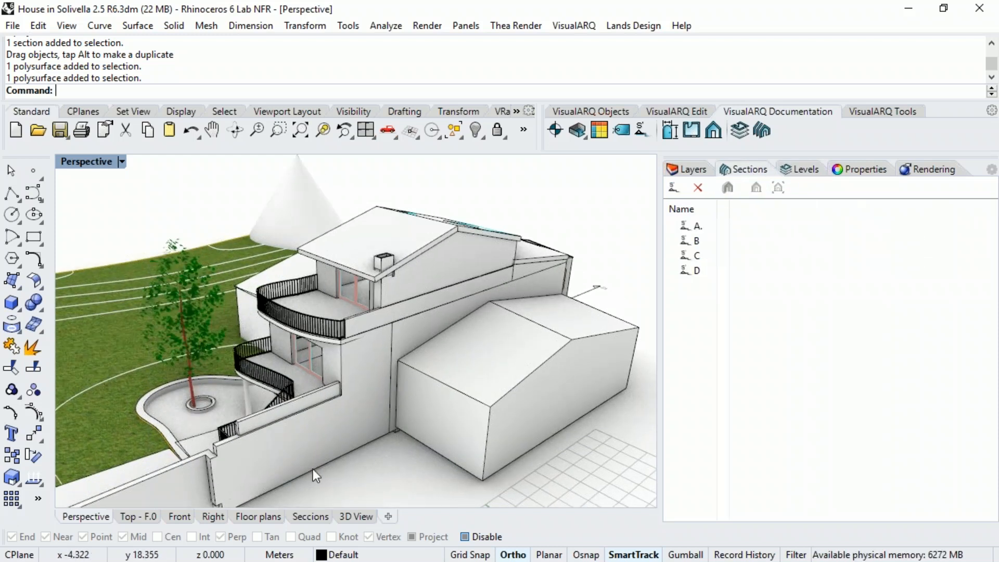
# Step: In the Seccions layout, set the upper detail to the view of section C and return to the layout
pyautogui.click(320, 517)
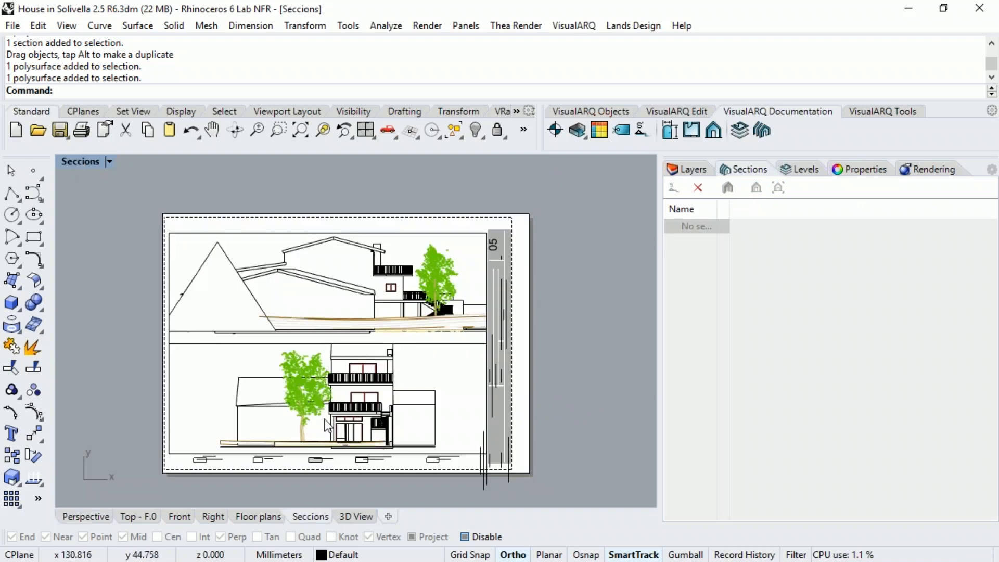
pyautogui.click(448, 233)
pyautogui.click(574, 370)
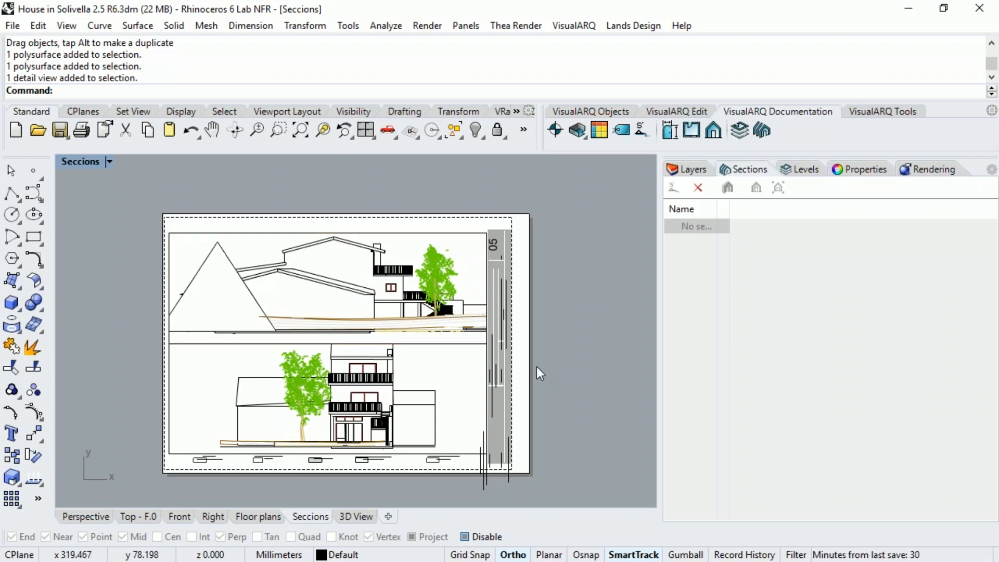
pyautogui.doubleClick(473, 278)
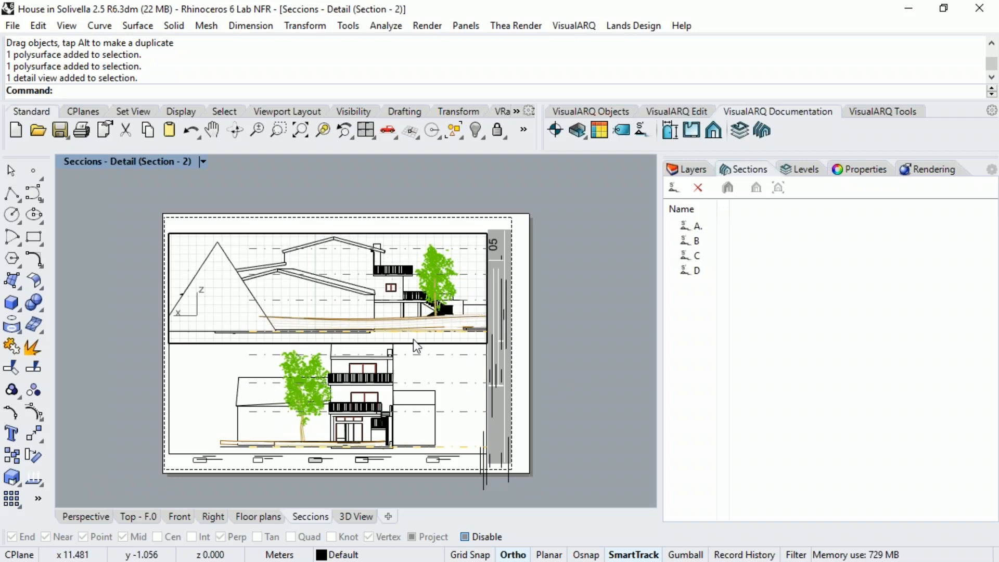
pyautogui.click(700, 256)
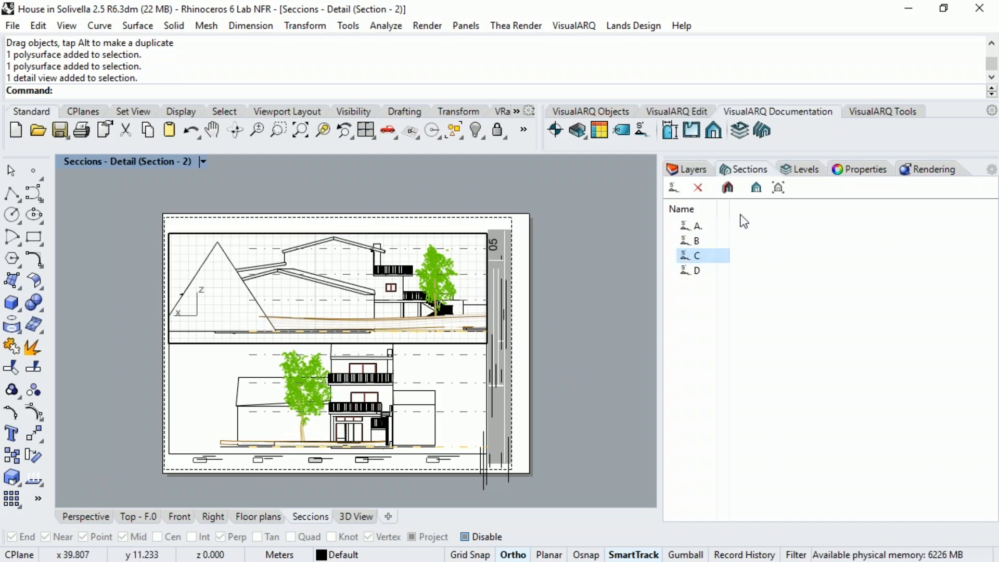
pyautogui.click(778, 188)
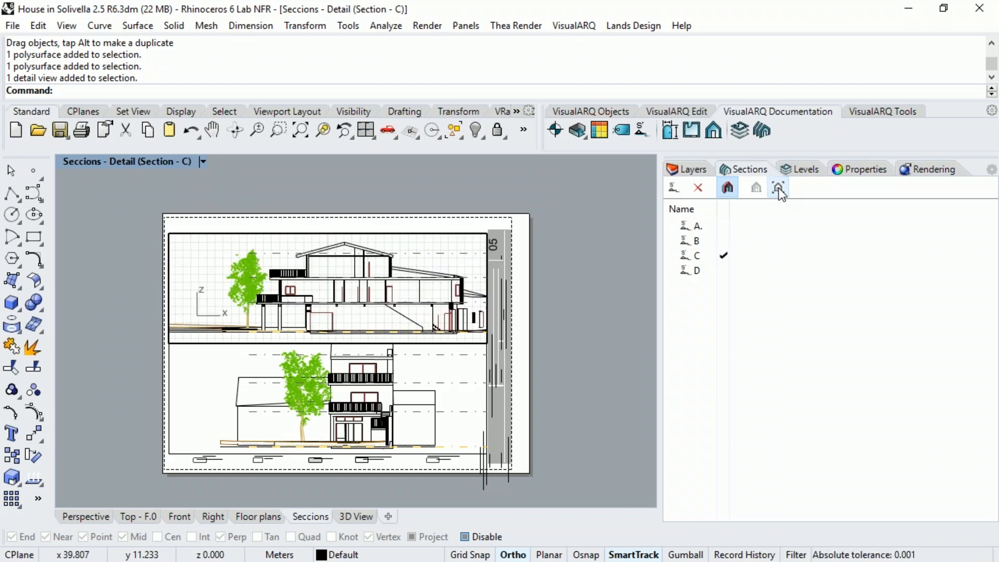
pyautogui.doubleClick(552, 330)
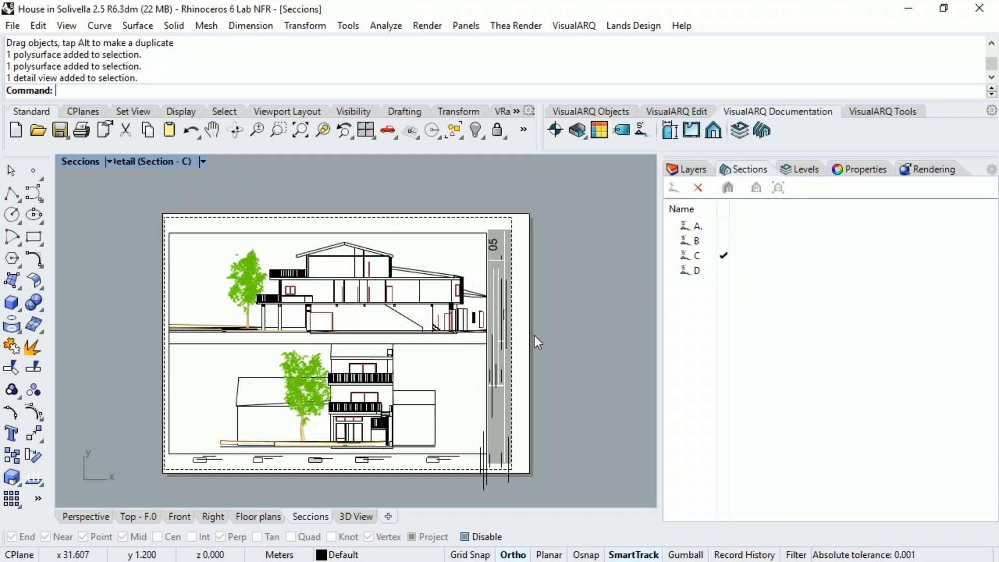
# Step: Set the lower detail of the Seccions layout to the view of section B and leave the detail
pyautogui.doubleClick(446, 368)
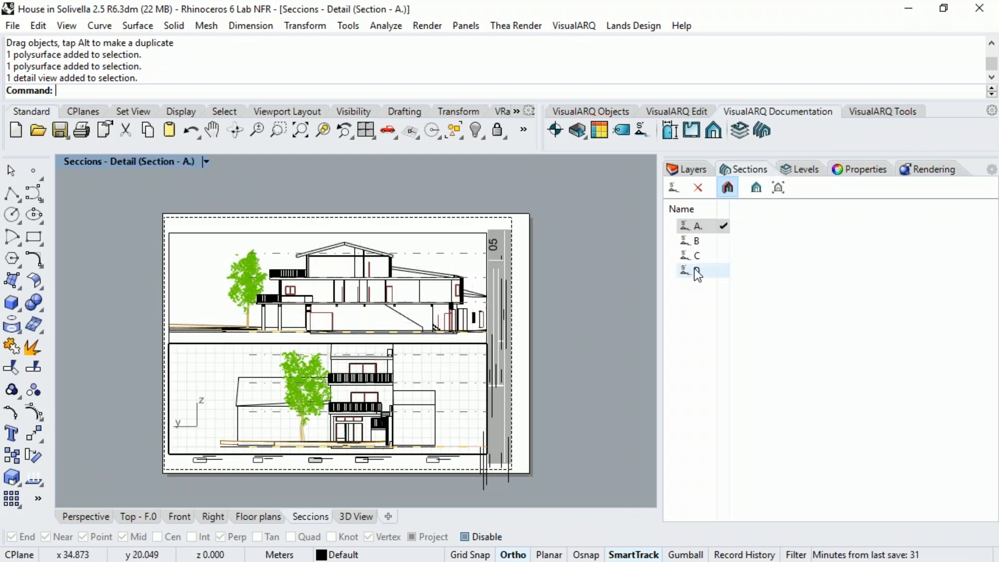
pyautogui.click(696, 240)
pyautogui.click(778, 189)
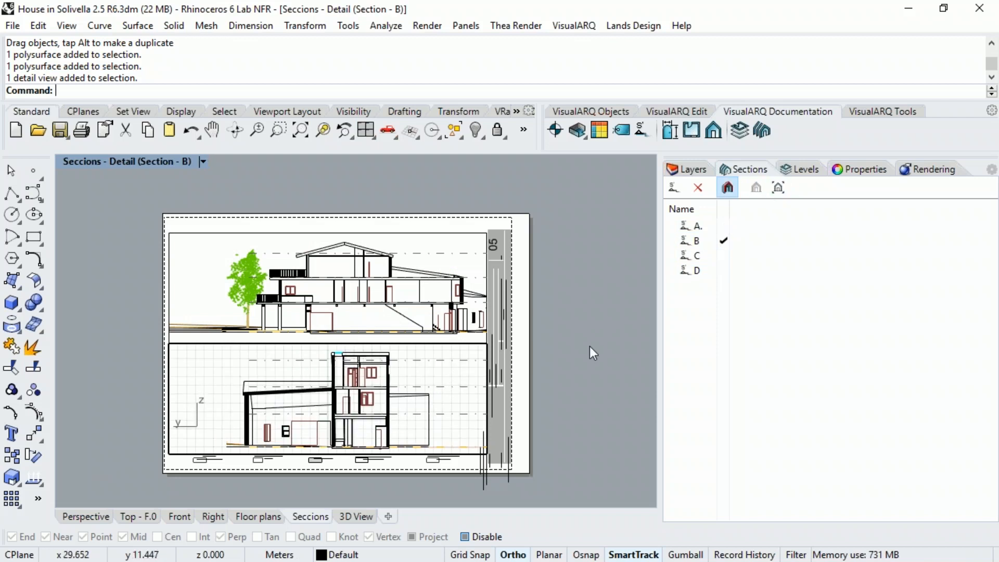
pyautogui.doubleClick(587, 344)
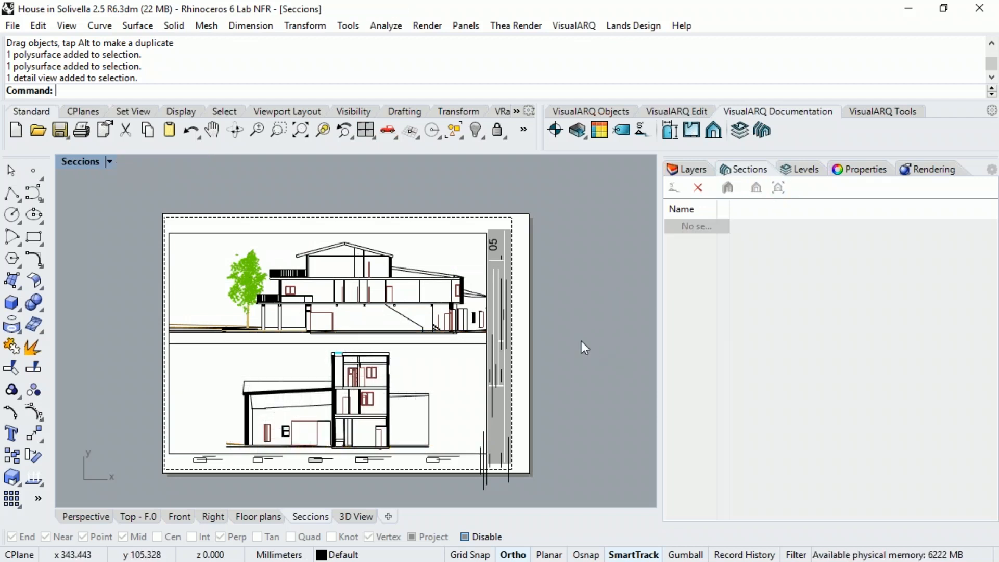
# Step: In the Floor plans layout, switch the upper detail from level F.1 to the Terrace level plan
pyautogui.click(351, 514)
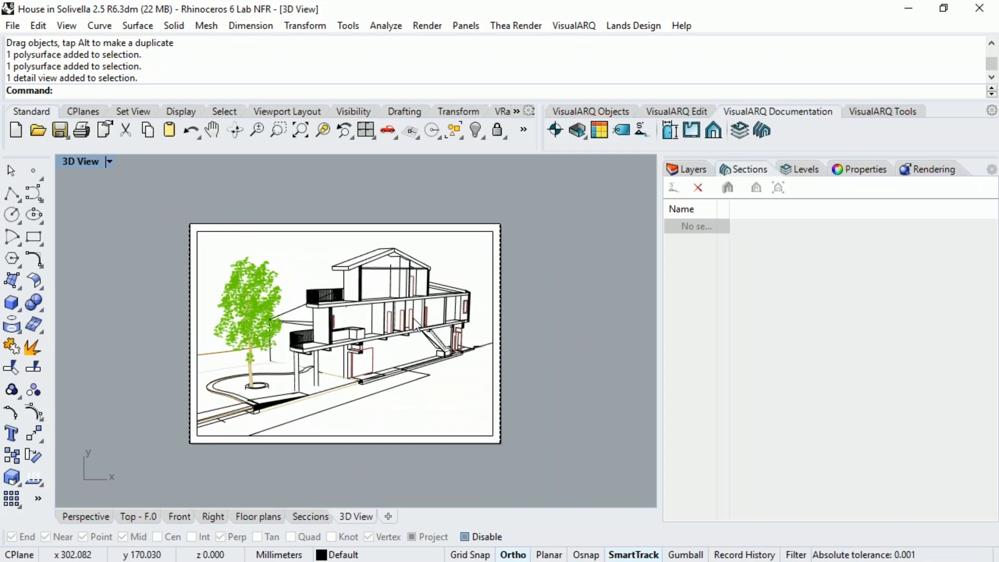
pyautogui.click(269, 516)
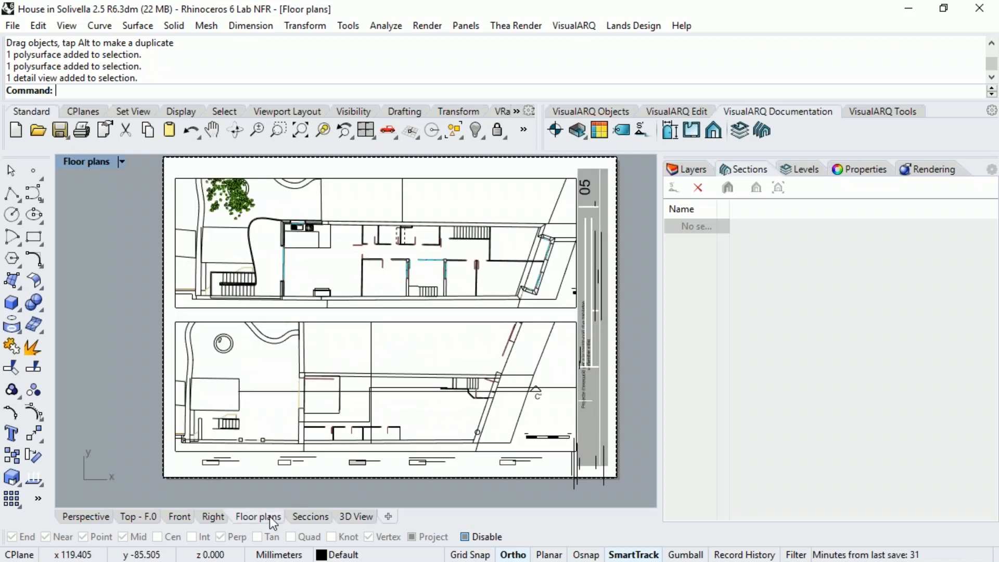
pyautogui.doubleClick(470, 213)
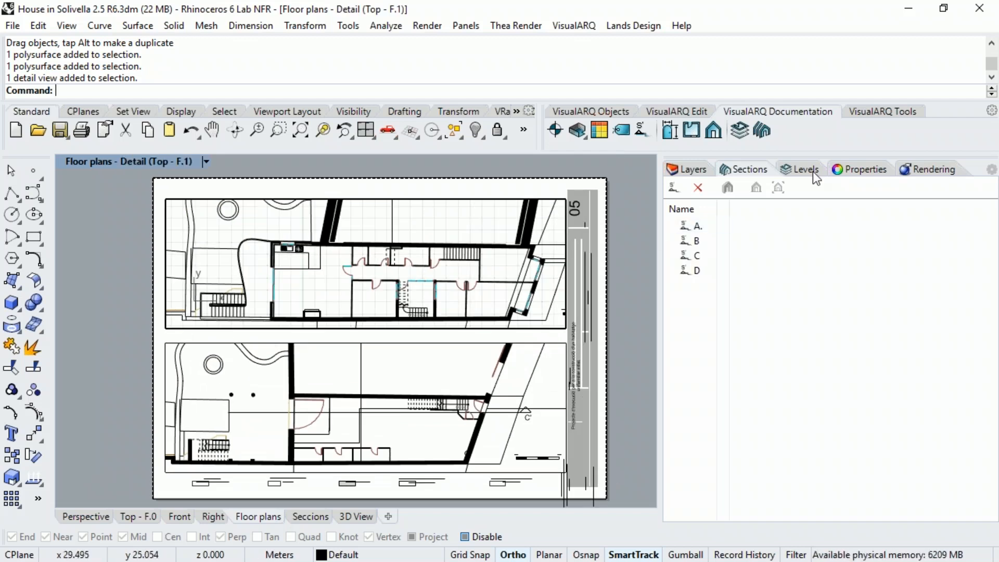
pyautogui.click(812, 172)
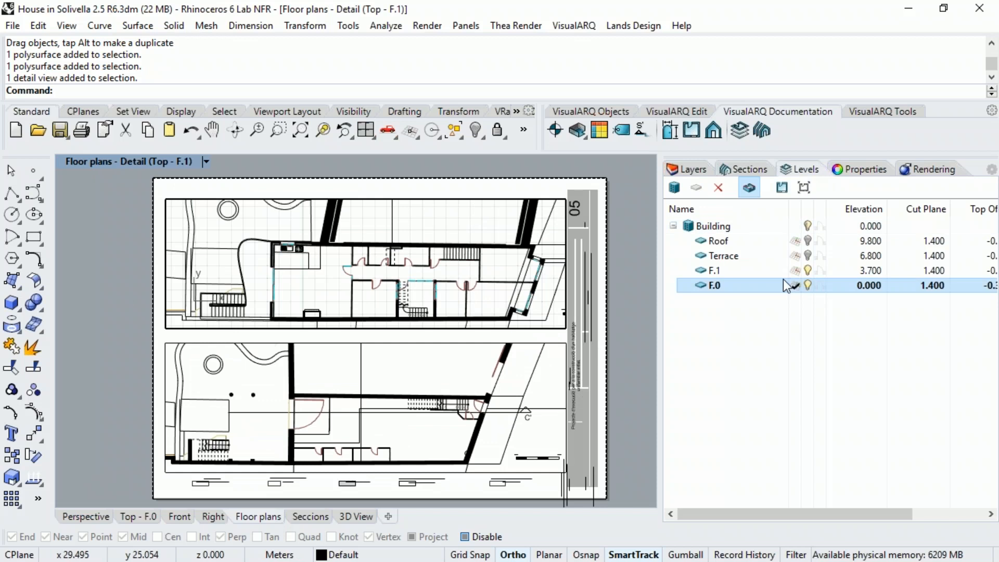
pyautogui.doubleClick(764, 255)
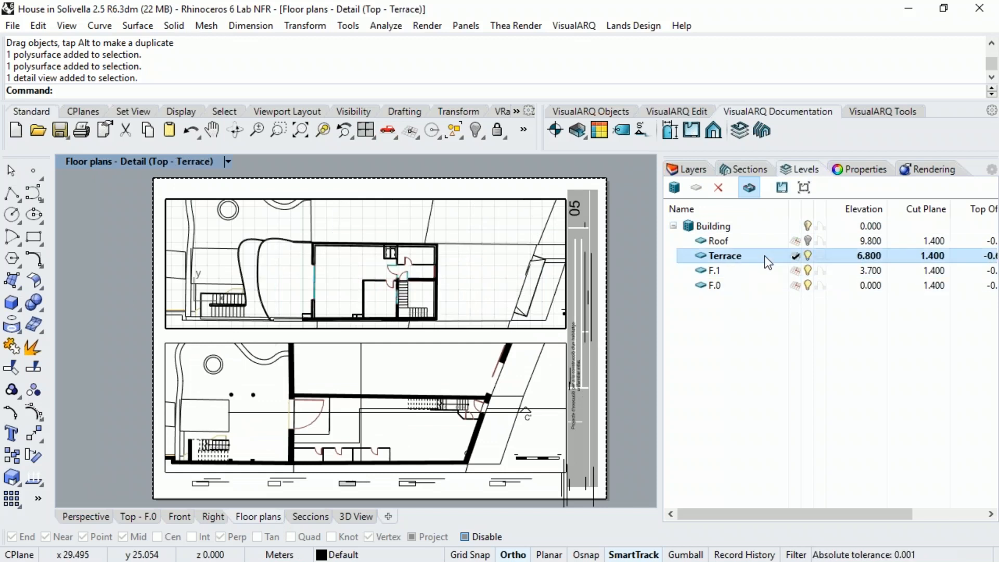
# Step: Rotate the lower floor plan detail into a tilted 3D view and switch its display mode to Shaded
pyautogui.doubleClick(426, 374)
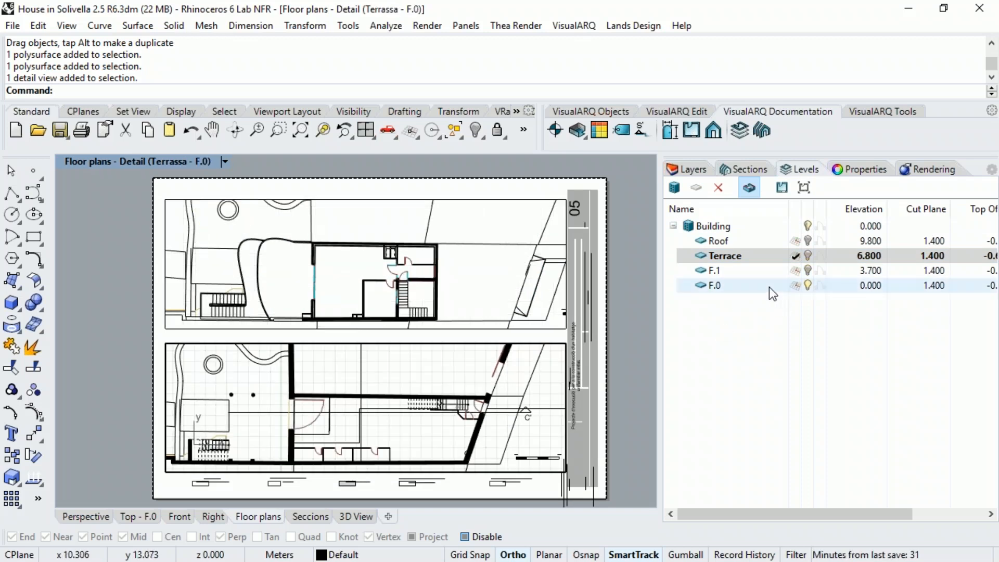
pyautogui.keyDown('ctrl'); pyautogui.keyDown('shift'); pyautogui.moveTo(373, 416); pyautogui.dragTo(398, 366, button='right'); pyautogui.keyUp('shift'); pyautogui.keyUp('ctrl')
pyautogui.scroll(-4, 407, 377)
pyautogui.scroll(2, 395, 396)
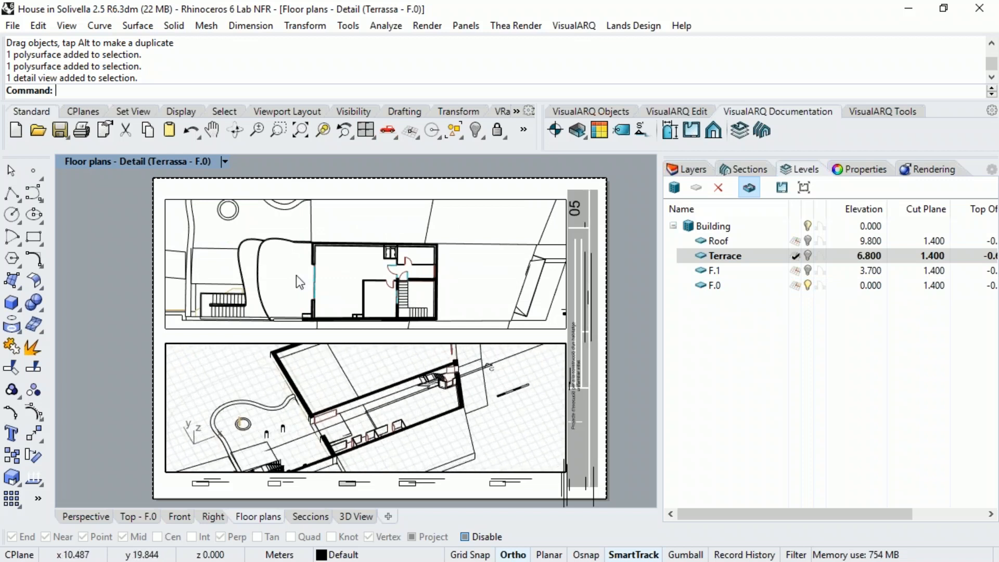
pyautogui.click(223, 161)
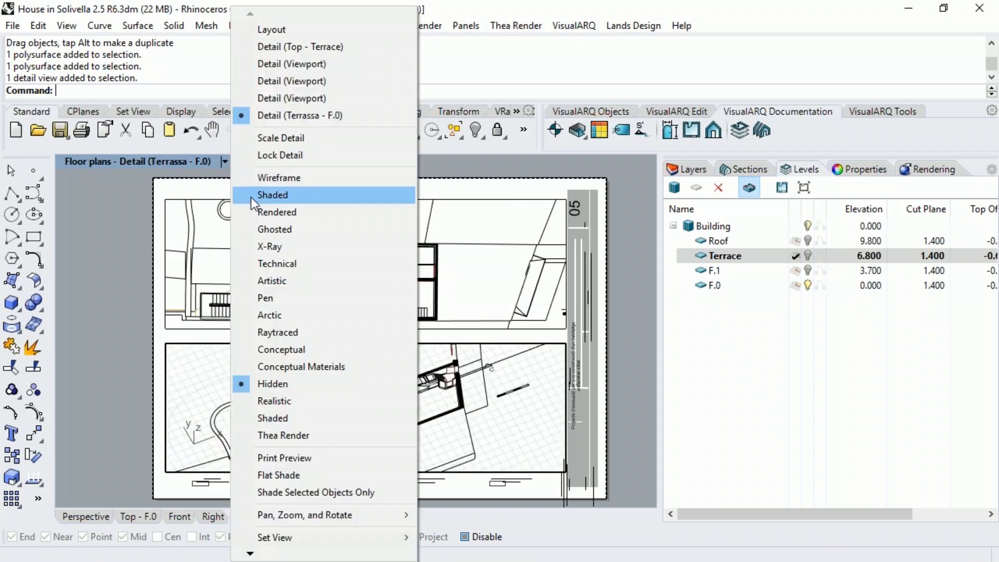
pyautogui.click(251, 196)
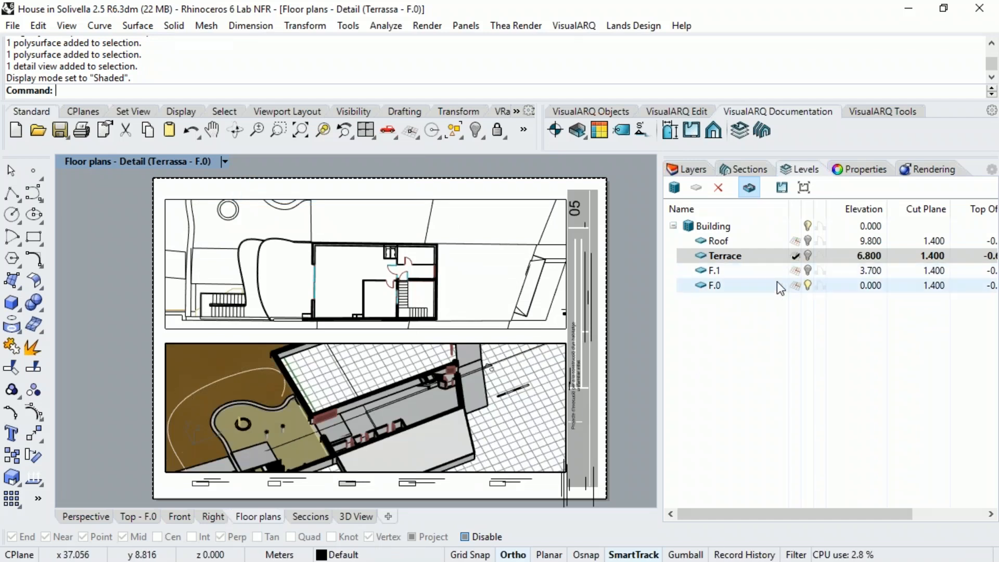
# Step: Set the lower floor plan detail to the level F.0 plan view, frame the ground floor in it and leave the detail
pyautogui.click(765, 286)
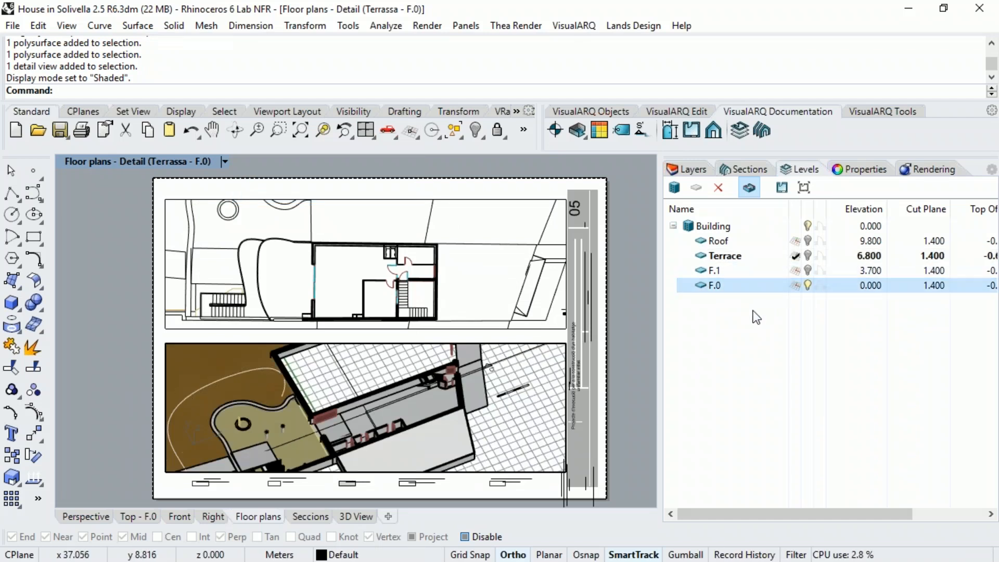
pyautogui.click(804, 187)
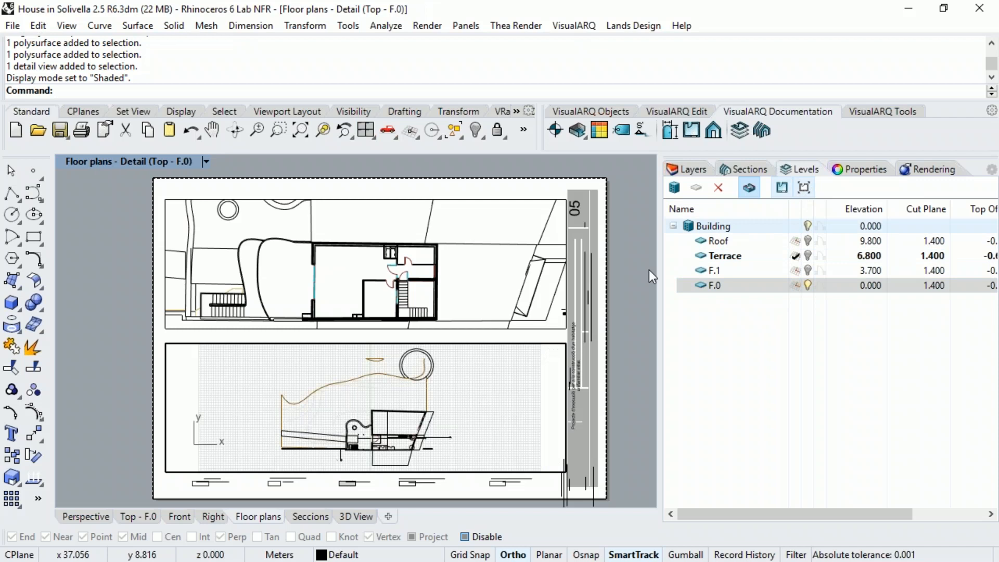
pyautogui.scroll(6, 383, 426)
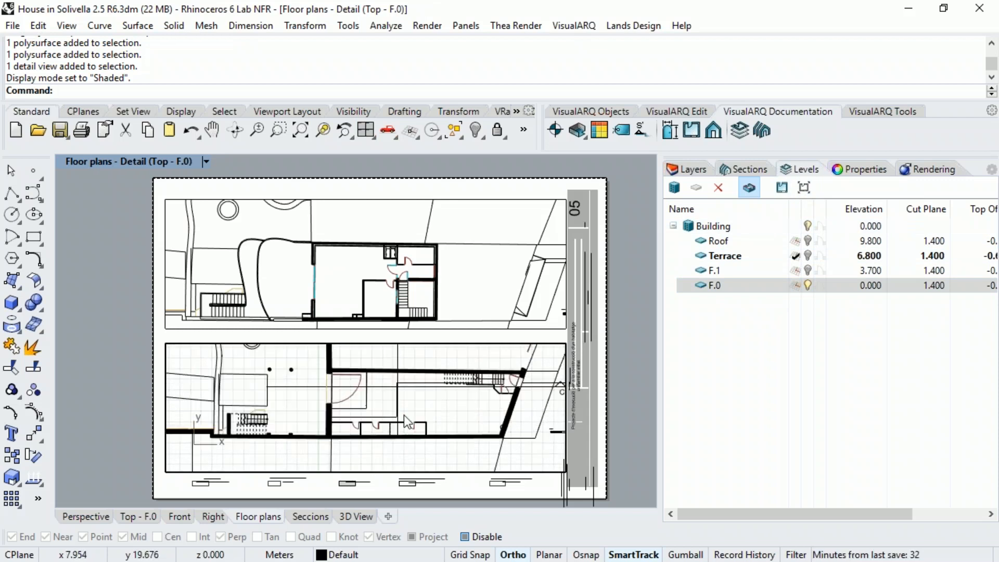
pyautogui.moveTo(442, 396); pyautogui.dragTo(419, 399, button='right')
pyautogui.scroll(2, 394, 392)
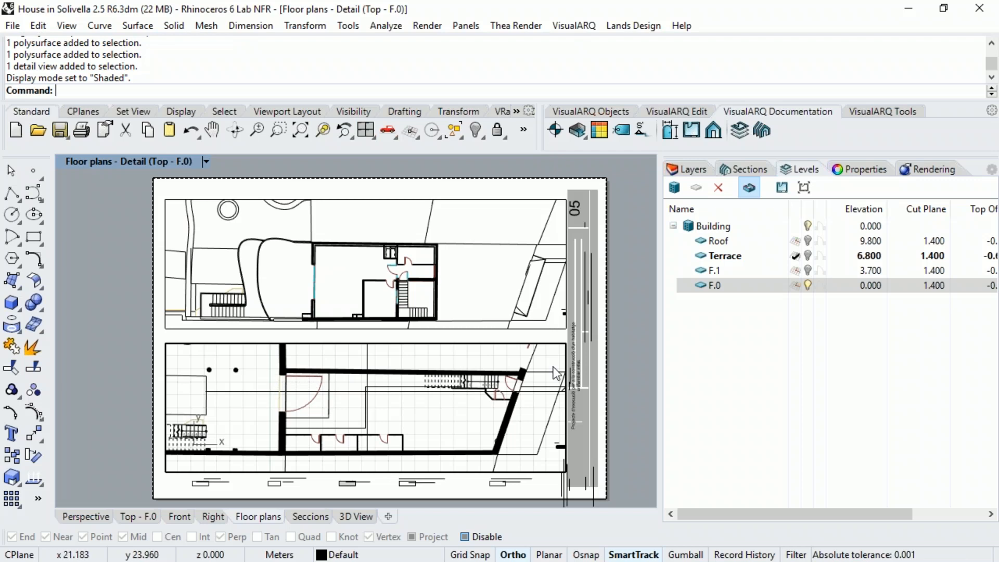
pyautogui.doubleClick(572, 341)
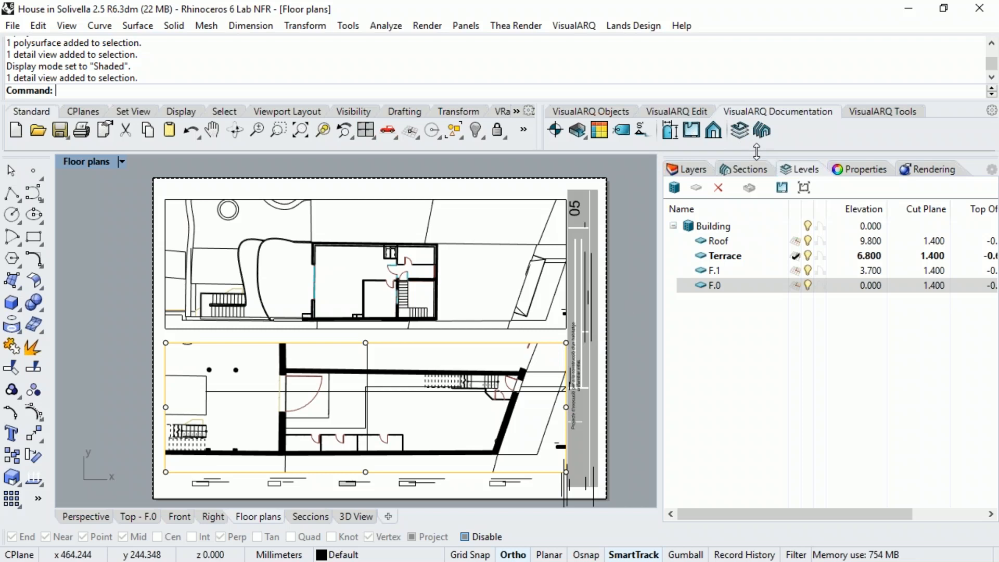
# Step: Send the Floor plans layout to the CutePDF Writer printer as an A3 landscape vector print
pyautogui.click(847, 170)
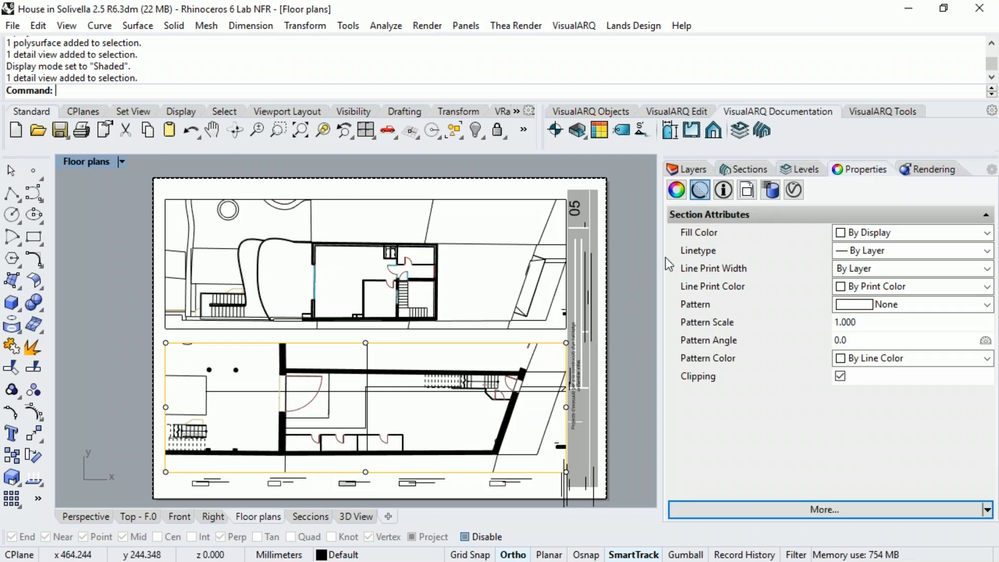
pyautogui.click(598, 290)
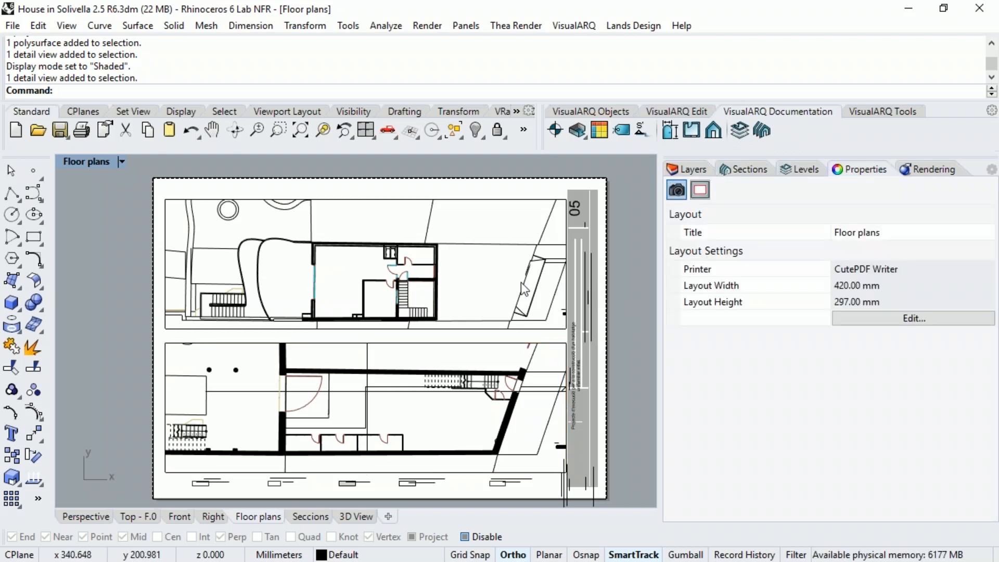
pyautogui.moveTo(510, 283); pyautogui.dragTo(483, 280, button='right')
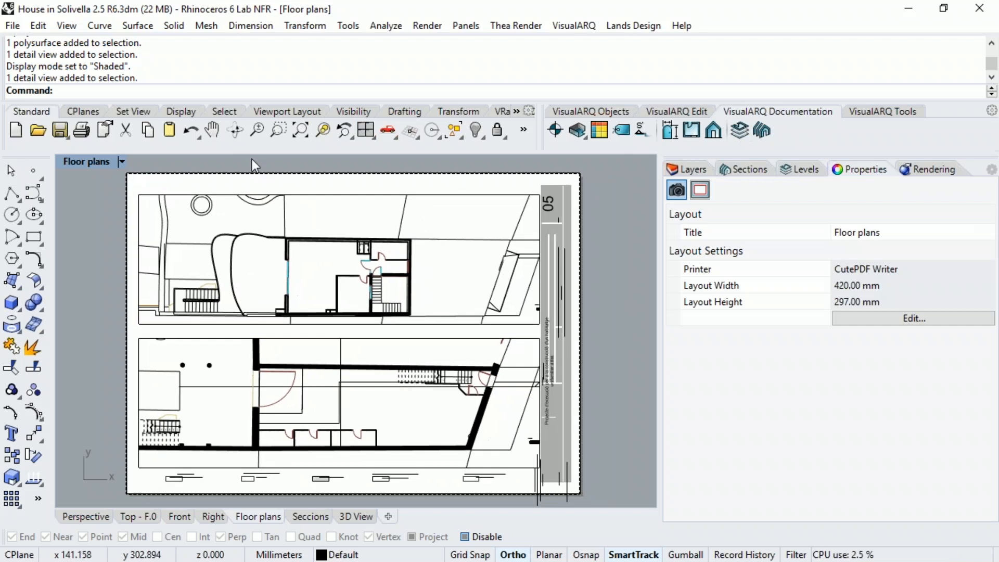
pyautogui.click(81, 130)
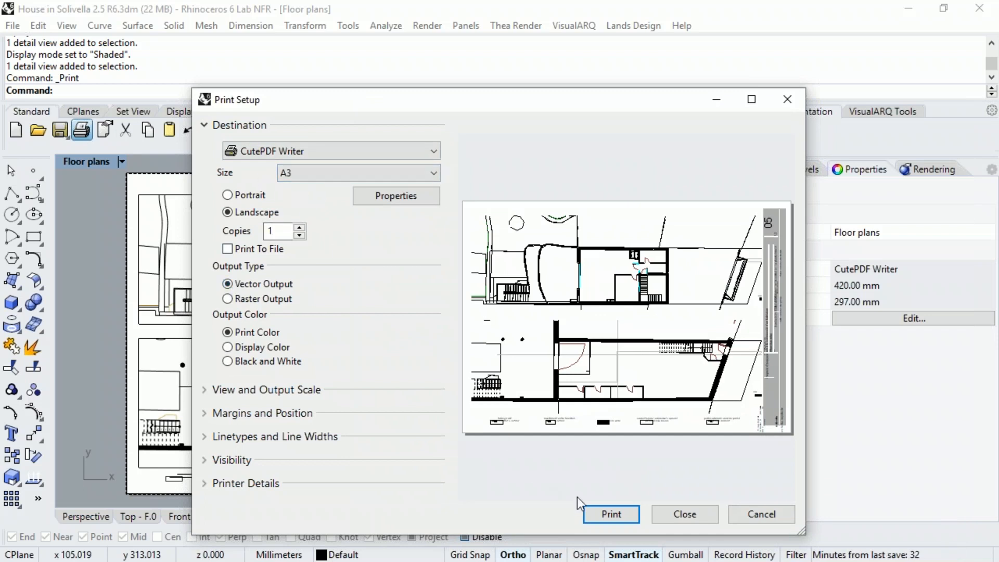
pyautogui.click(608, 514)
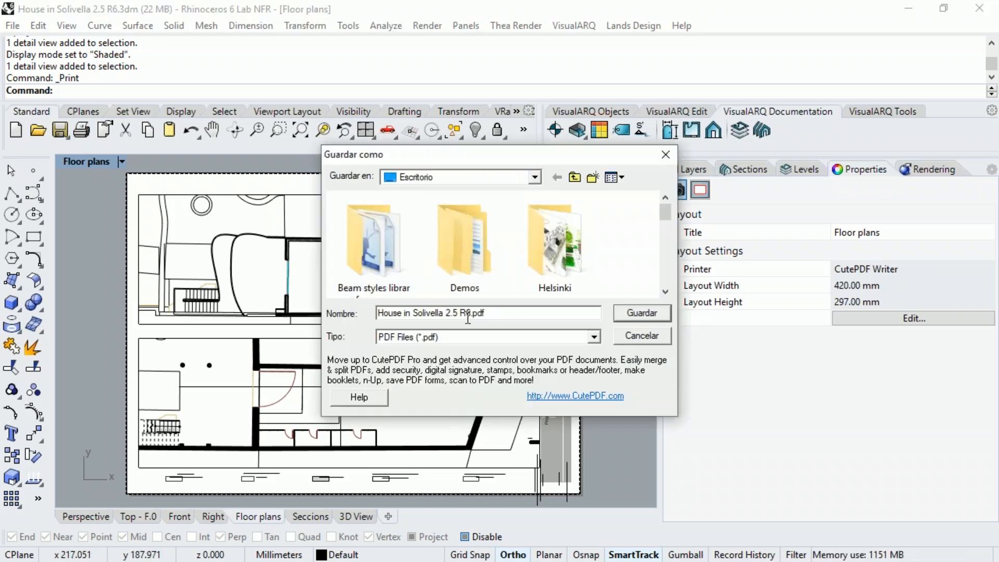
# Step: Save the printed layout on the desktop (Escritorio) as Floor plans.pdf
pyautogui.moveTo(471, 314); pyautogui.dragTo(357, 311)
pyautogui.write('p')
pyautogui.press('BackSpace')
pyautogui.write('Floor plans')
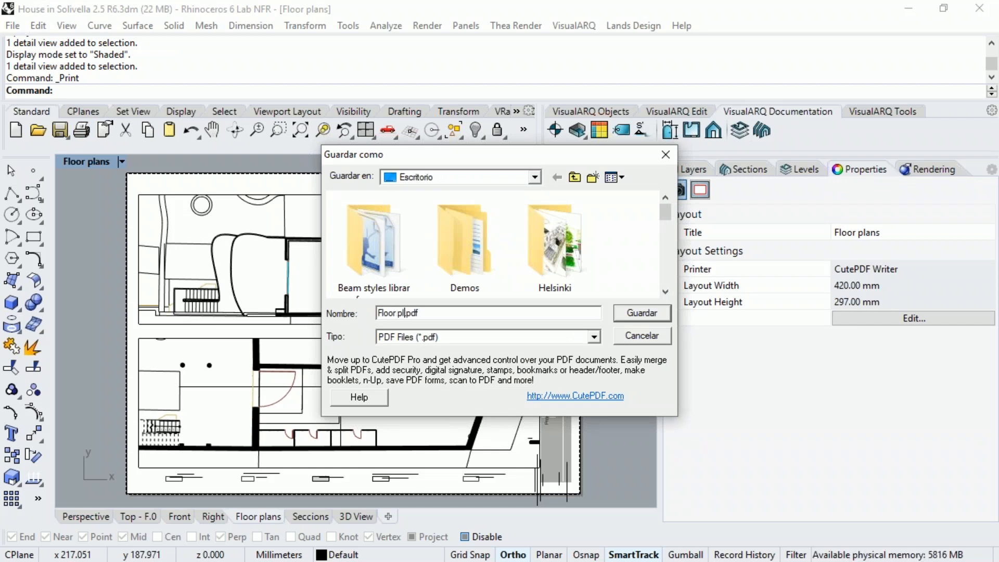
pyautogui.click(639, 313)
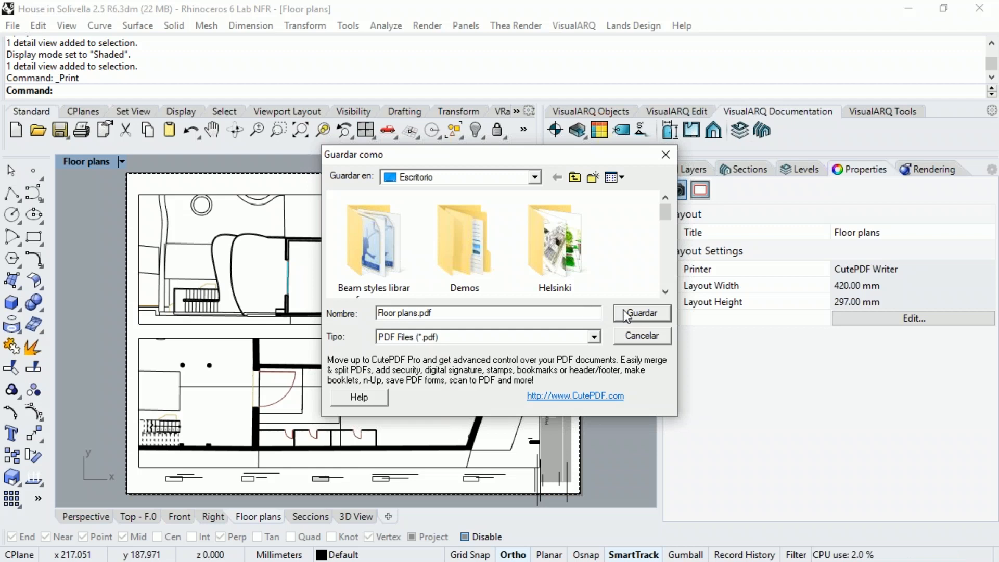
# Step: In the 3D View layout, activate the perspective detail to update its cut-away view of the house, and leave the detail
pyautogui.click(342, 516)
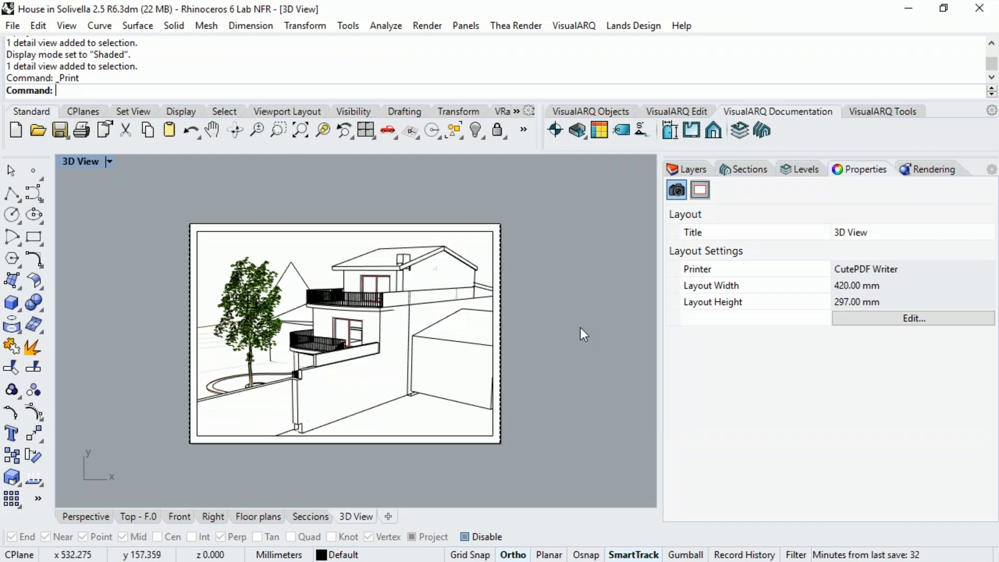
pyautogui.doubleClick(435, 422)
pyautogui.moveTo(444, 363); pyautogui.dragTo(450, 362, button='right')
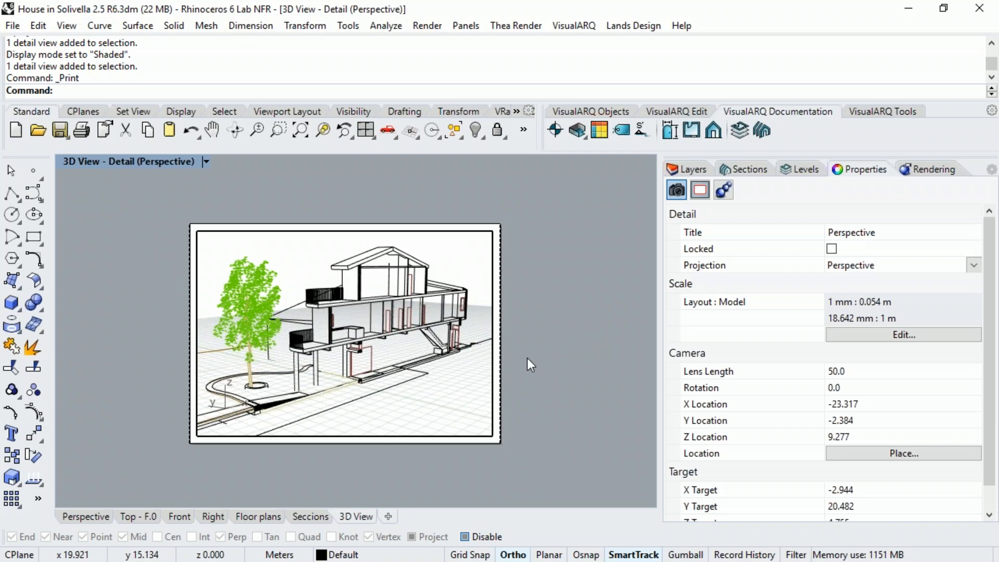
pyautogui.doubleClick(527, 358)
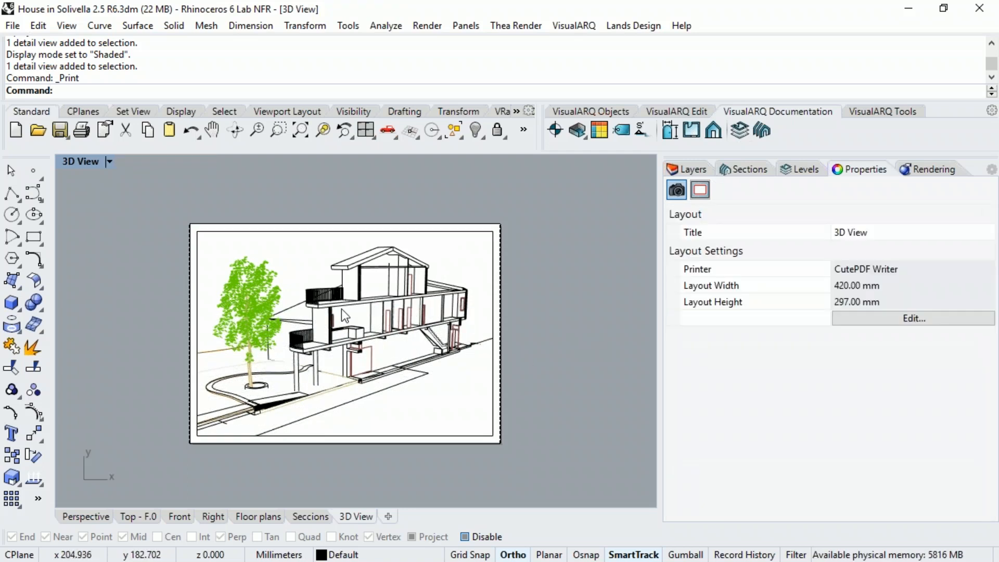
# Step: In the Perspective view, select the upper terrace slab and open its VisualARQ style properties
pyautogui.click(86, 516)
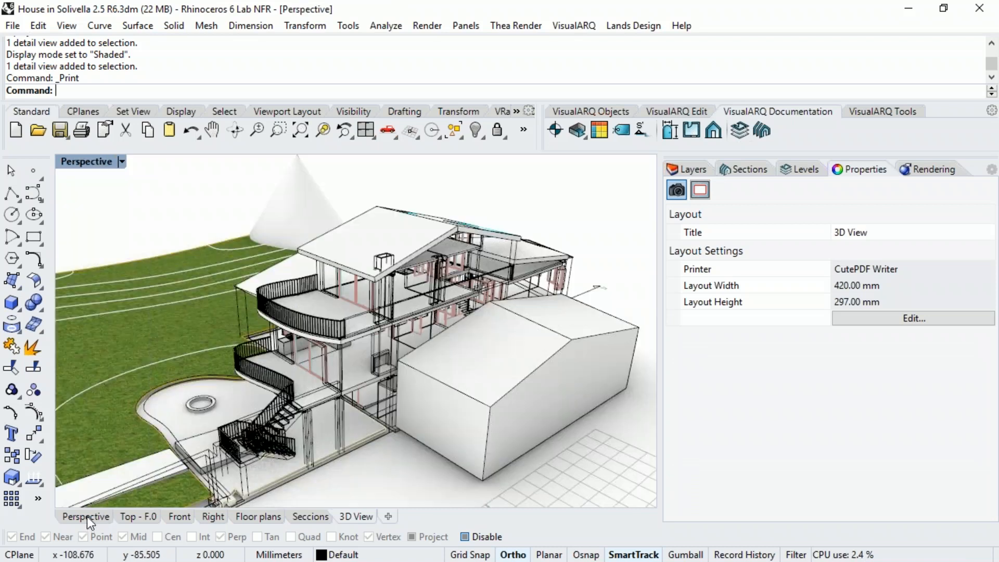
pyautogui.scroll(4, 372, 360)
pyautogui.click(359, 352)
pyautogui.scroll(-4, 370, 357)
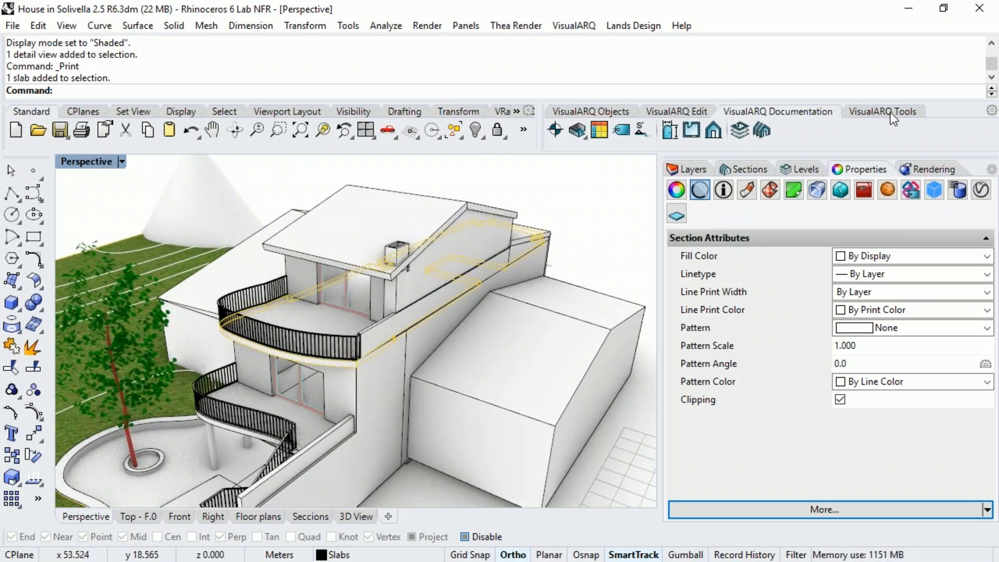
pyautogui.click(891, 111)
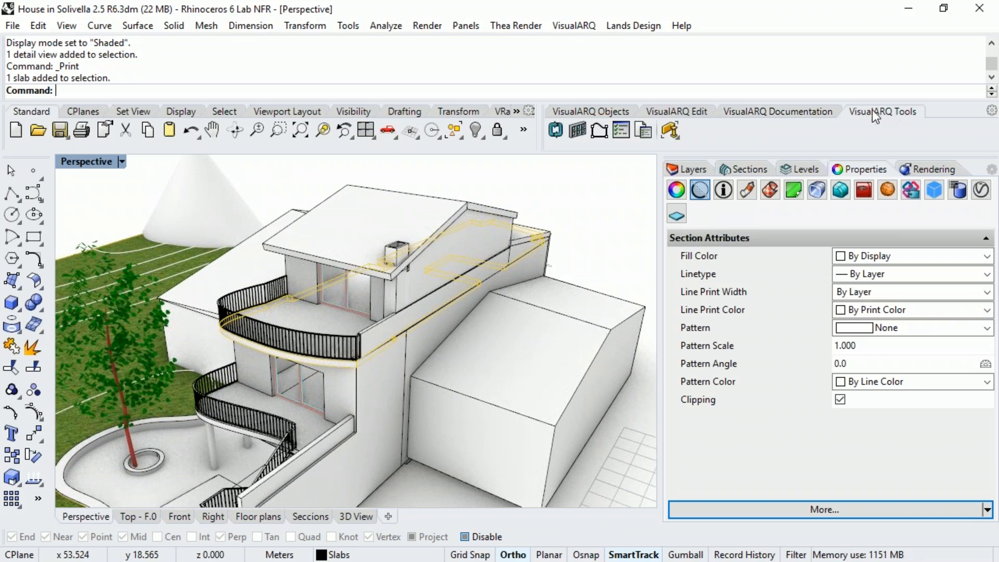
pyautogui.rightClick(627, 133)
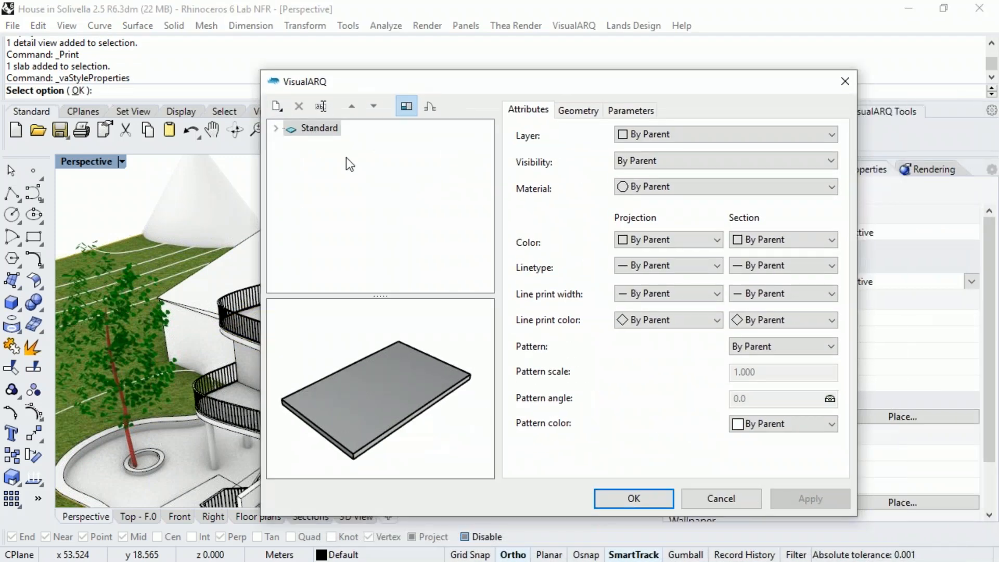
# Step: In the Standard slab style, give Slab layer 1 a Single section pattern with scale 0.02 and angle 45, and accept the style
pyautogui.click(276, 128)
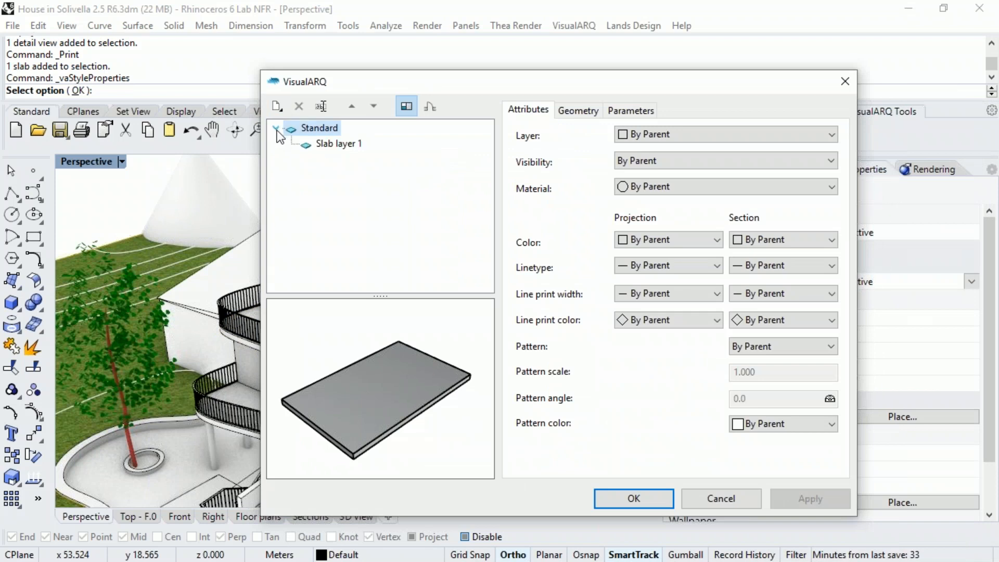
pyautogui.click(327, 144)
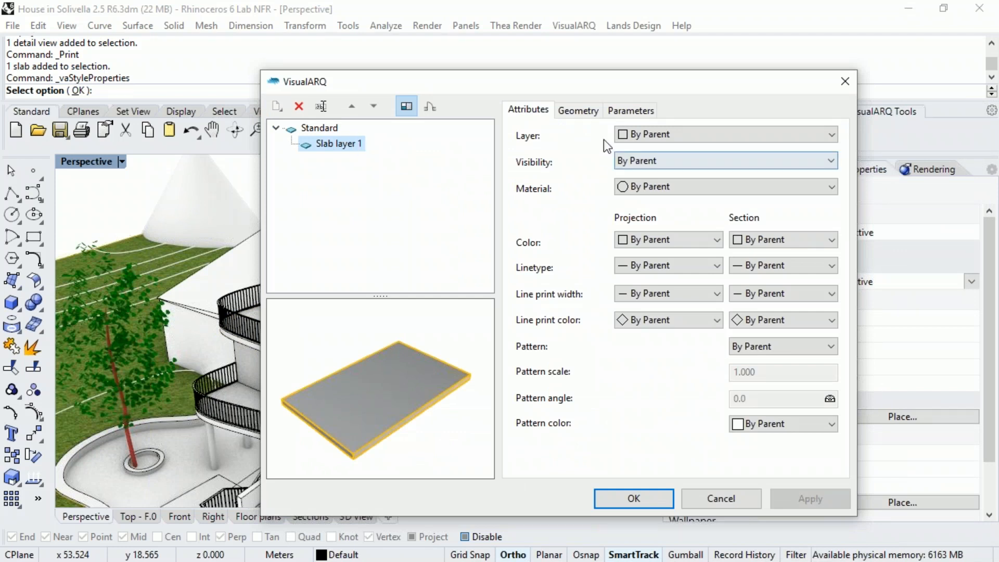
pyautogui.click(597, 117)
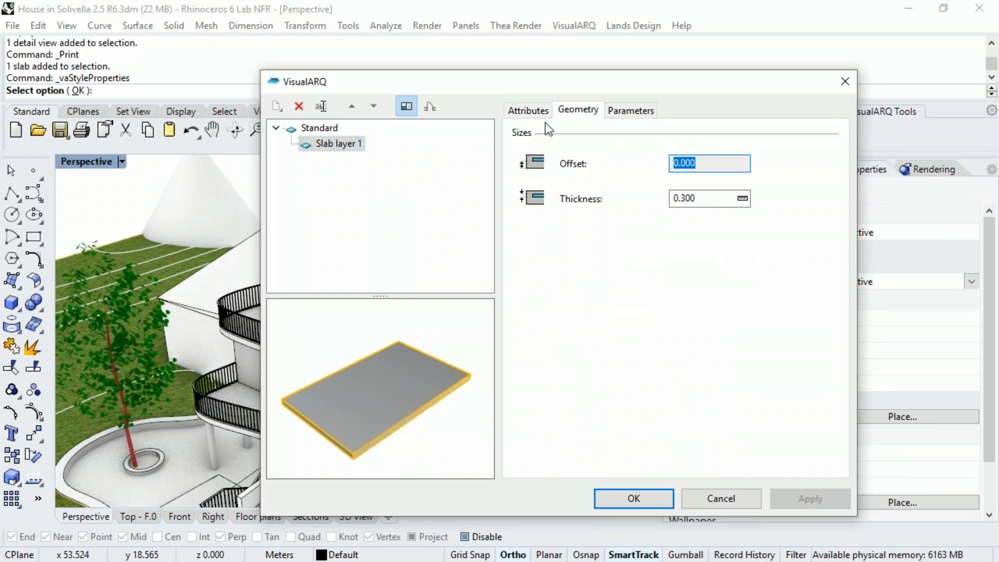
pyautogui.click(534, 111)
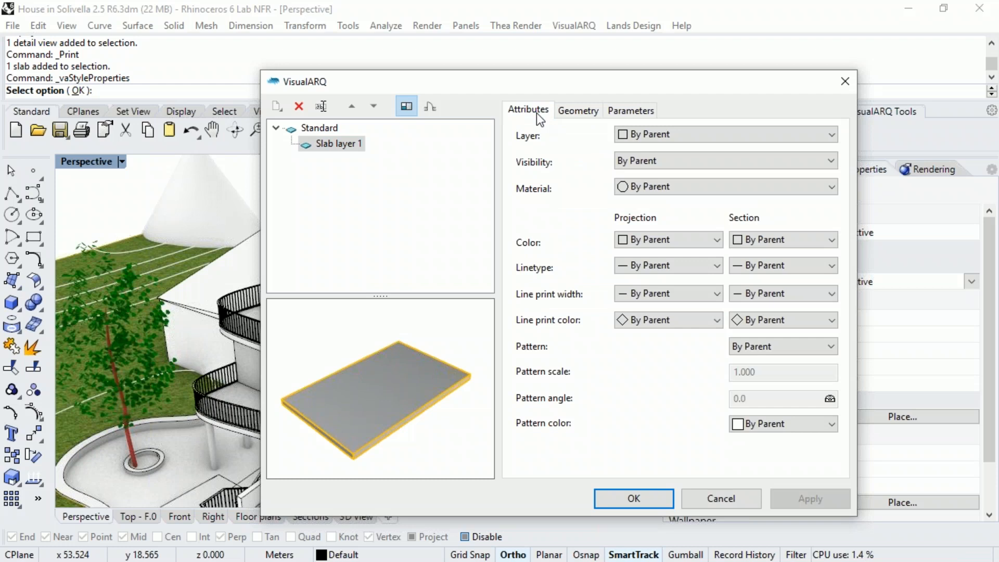
pyautogui.click(760, 351)
pyautogui.click(763, 402)
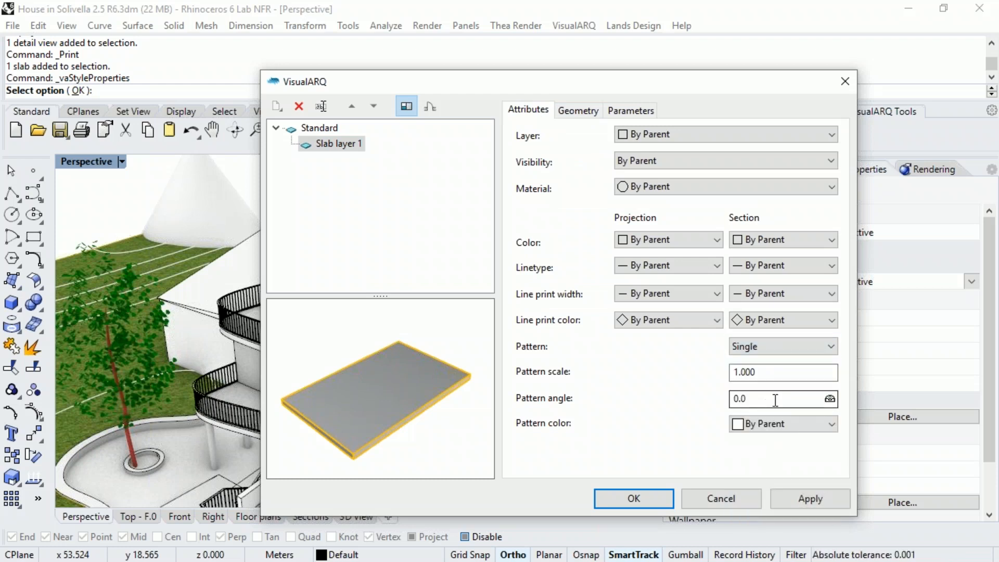
pyautogui.doubleClick(776, 372)
pyautogui.write('0.02')
pyautogui.click(751, 398)
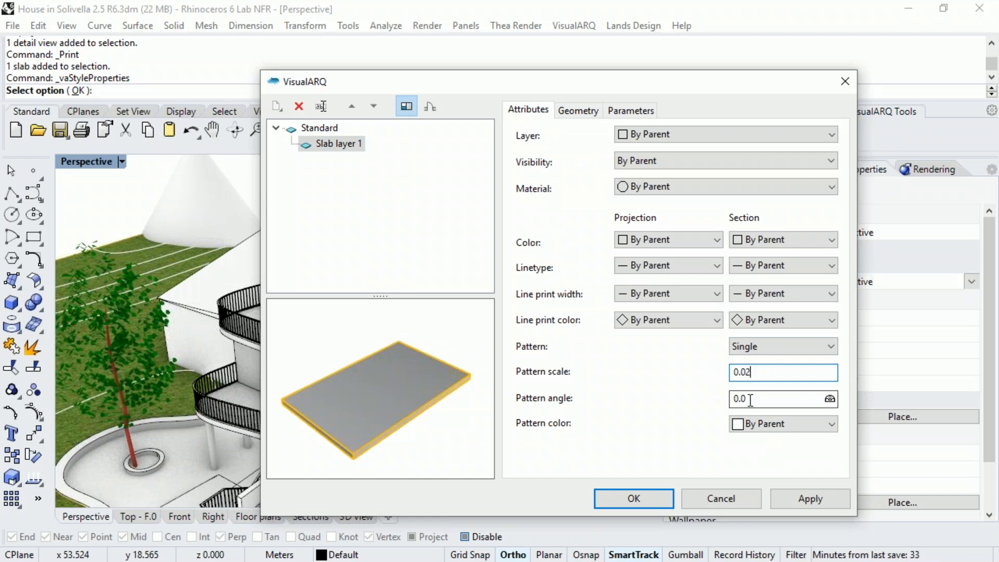
pyautogui.doubleClick(733, 402)
pyautogui.write('45')
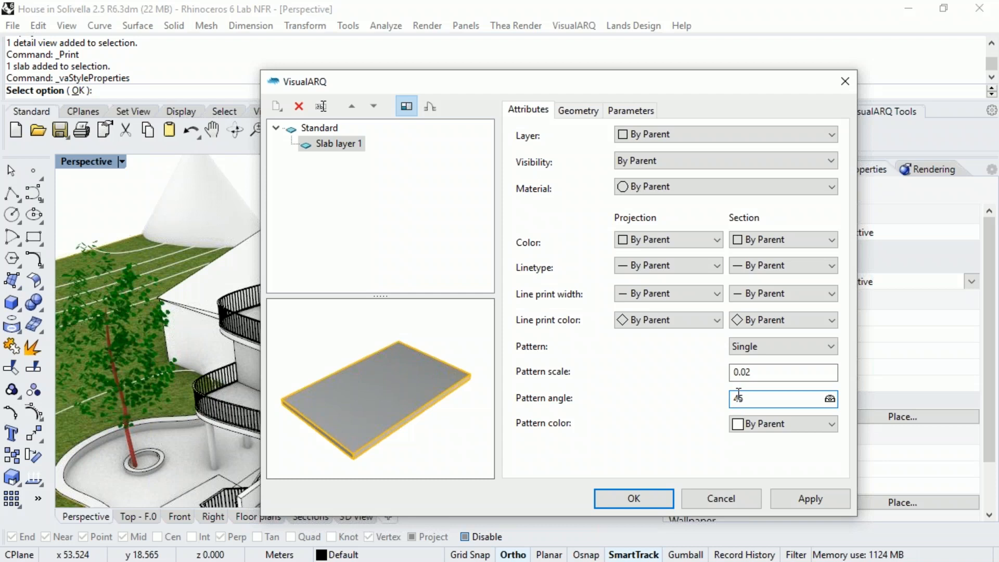
pyautogui.click(657, 496)
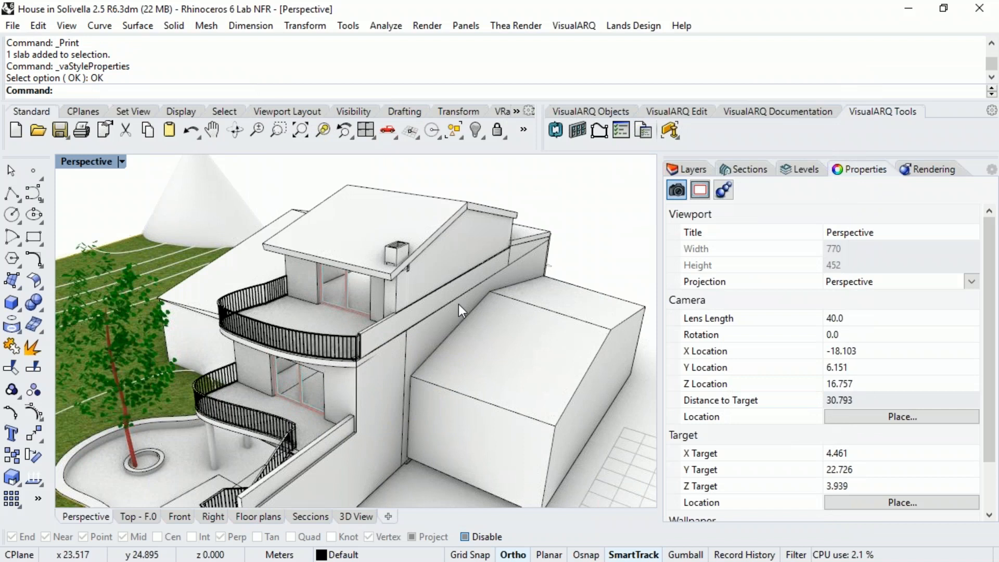
# Step: Check the slab hatching in the 3D View layout and send that layout to the CutePDF Writer printer on A3 landscape
pyautogui.click(365, 518)
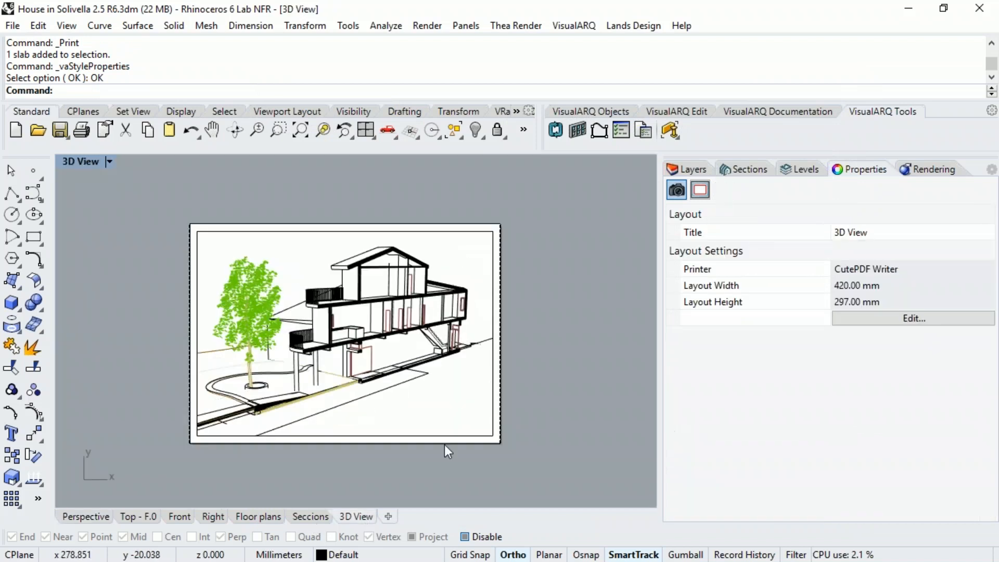
pyautogui.scroll(3, 290, 323)
pyautogui.scroll(3, 290, 320)
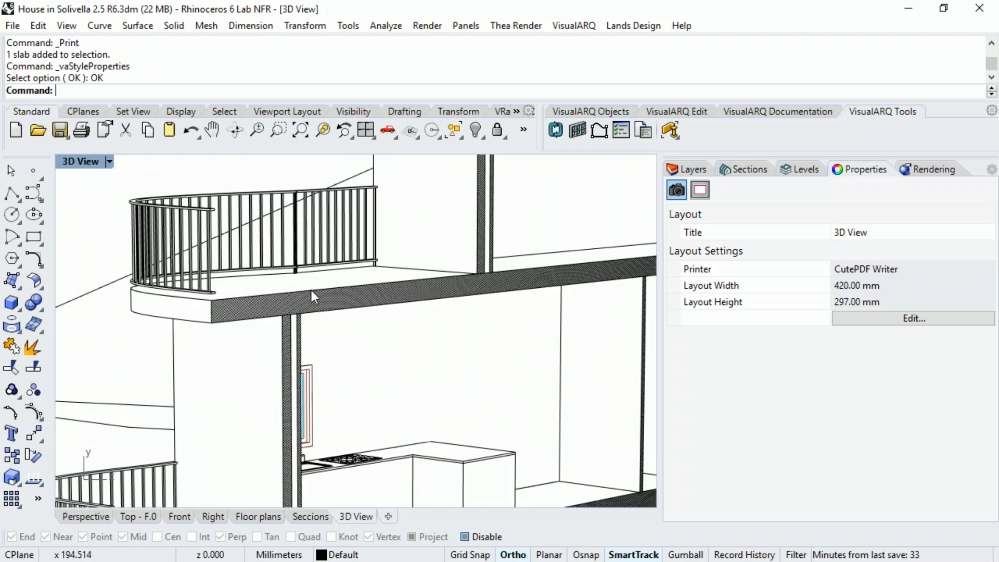
pyautogui.scroll(-6, 290, 321)
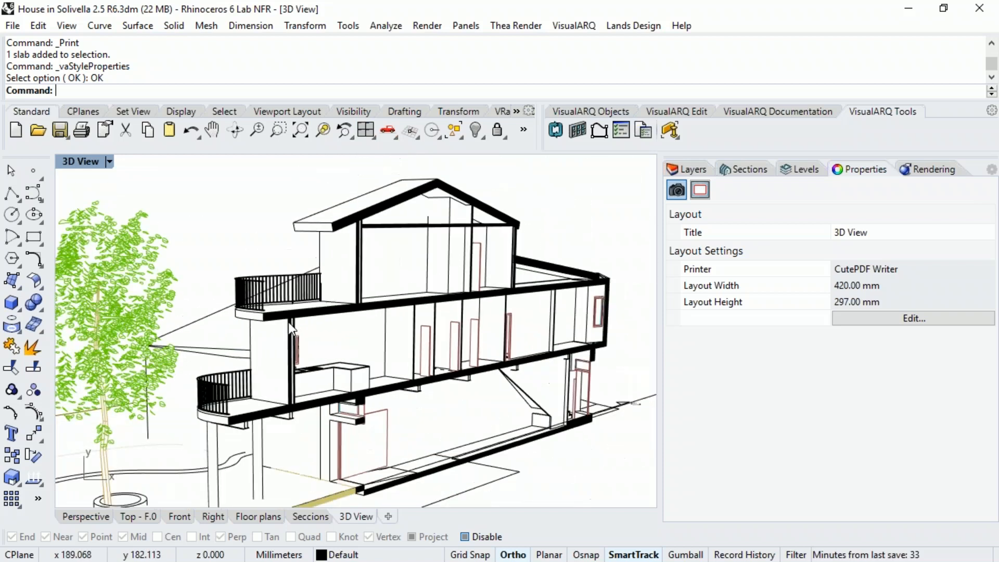
pyautogui.scroll(-3, 288, 323)
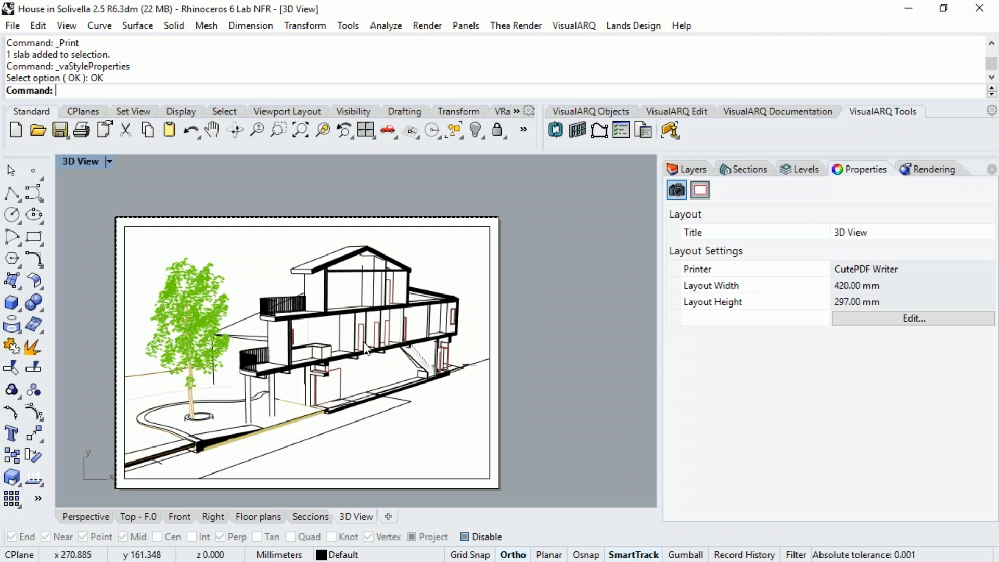
pyautogui.click(81, 130)
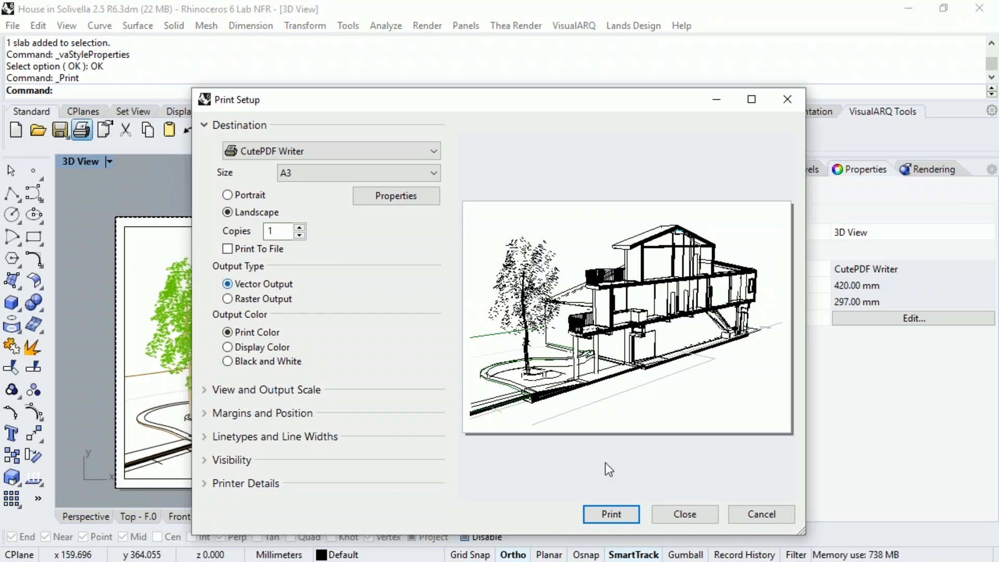
pyautogui.click(609, 514)
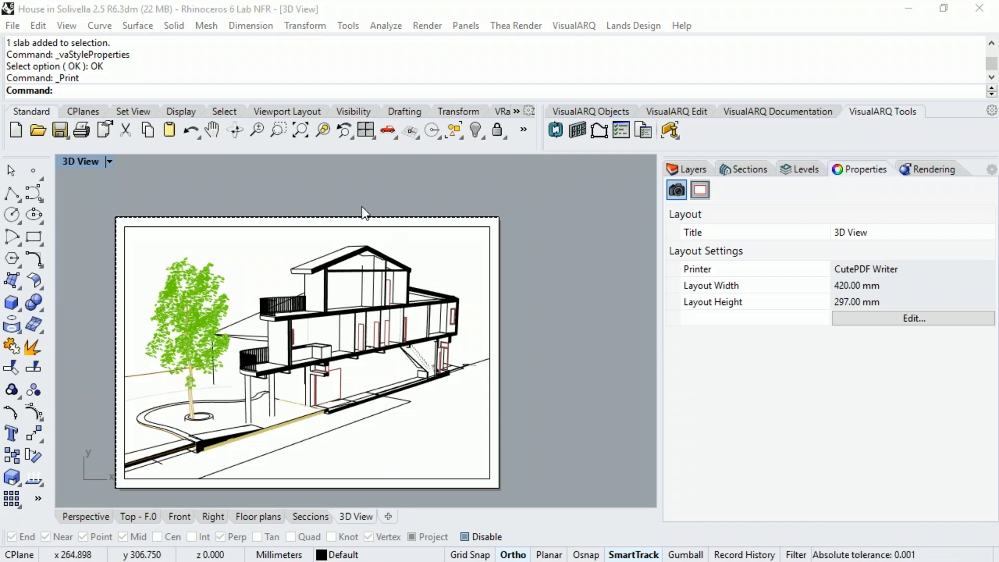
# Step: Save the printed 3D layout on the desktop (Escritorio) as 3D VIEW.pdf
pyautogui.moveTo(471, 313); pyautogui.dragTo(362, 303)
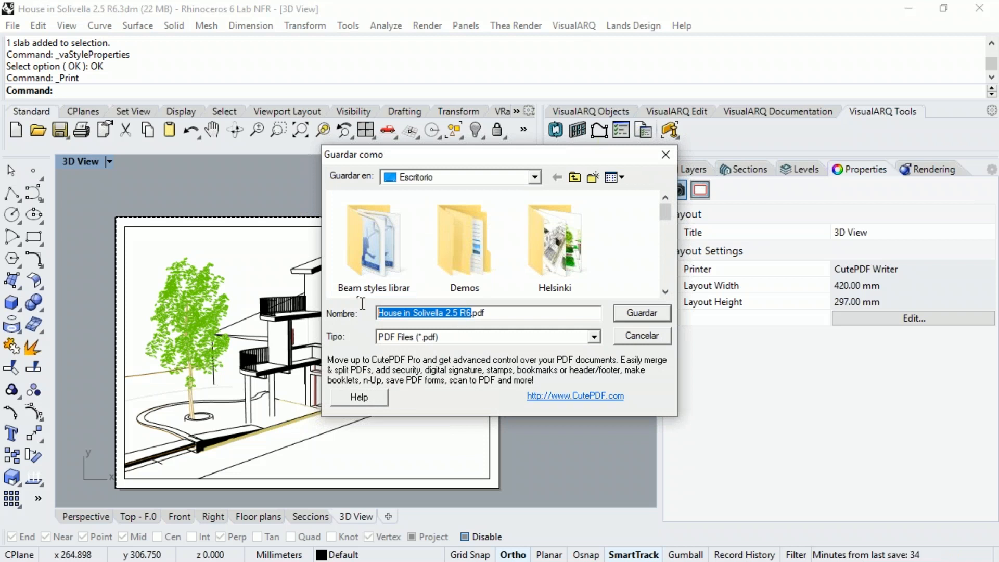
pyautogui.write('3D VE')
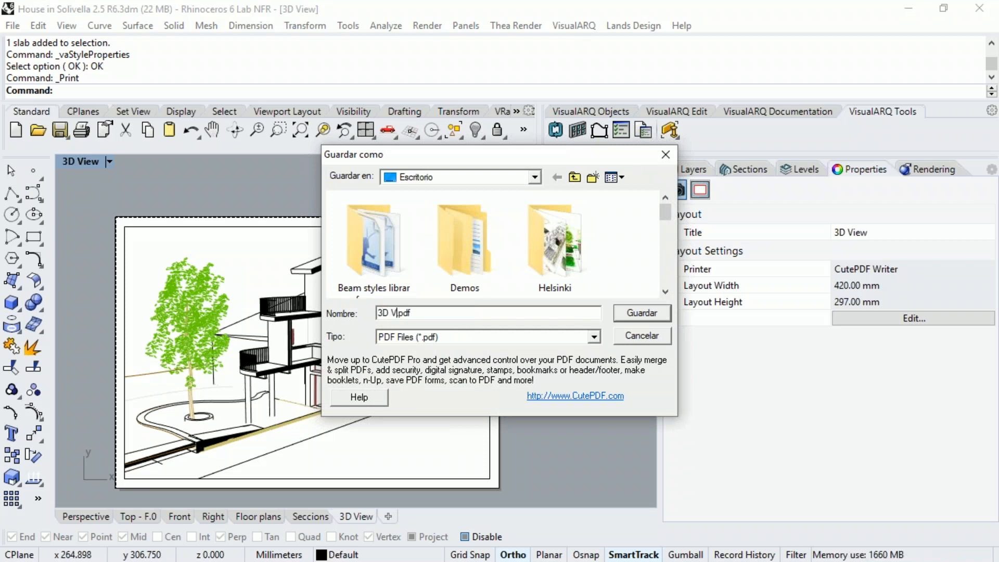
pyautogui.press('BackSpace')
pyautogui.write('IW')
pyautogui.press('BackSpace')
pyautogui.write('EW')
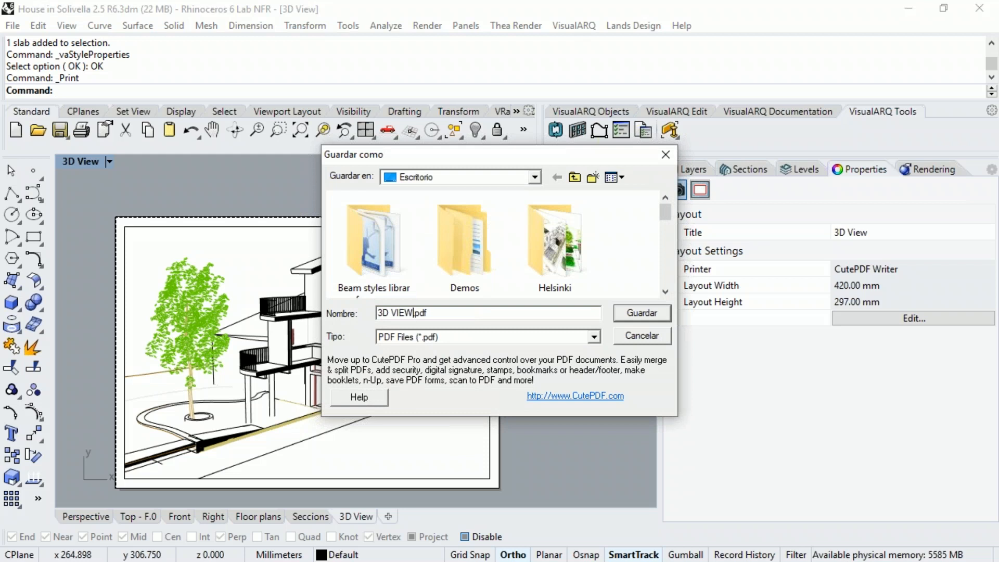
pyautogui.click(641, 312)
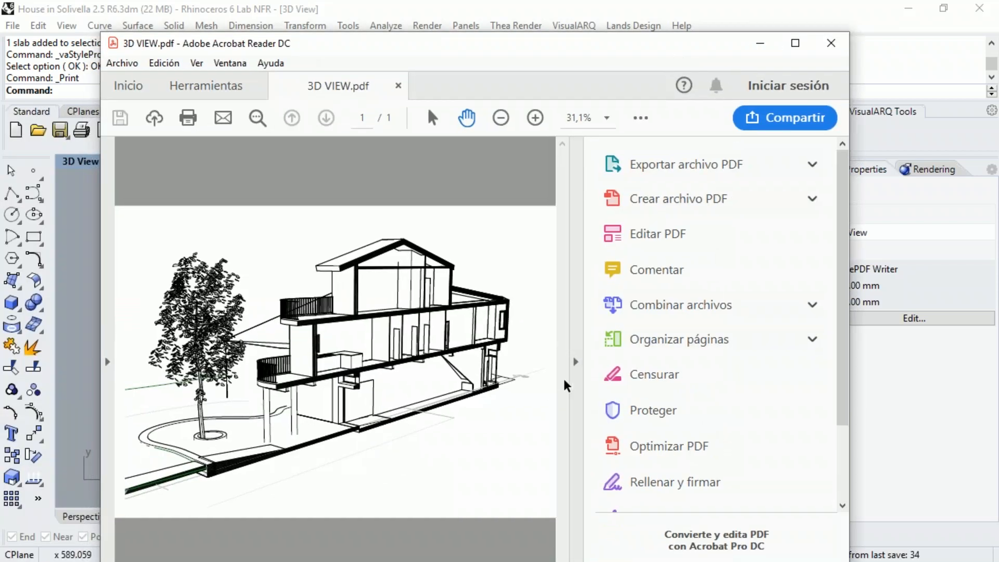
# Step: In Adobe Acrobat Reader, hide the tools pane and examine the balcony slab's section hatching in 3D VIEW.pdf up close
pyautogui.click(576, 363)
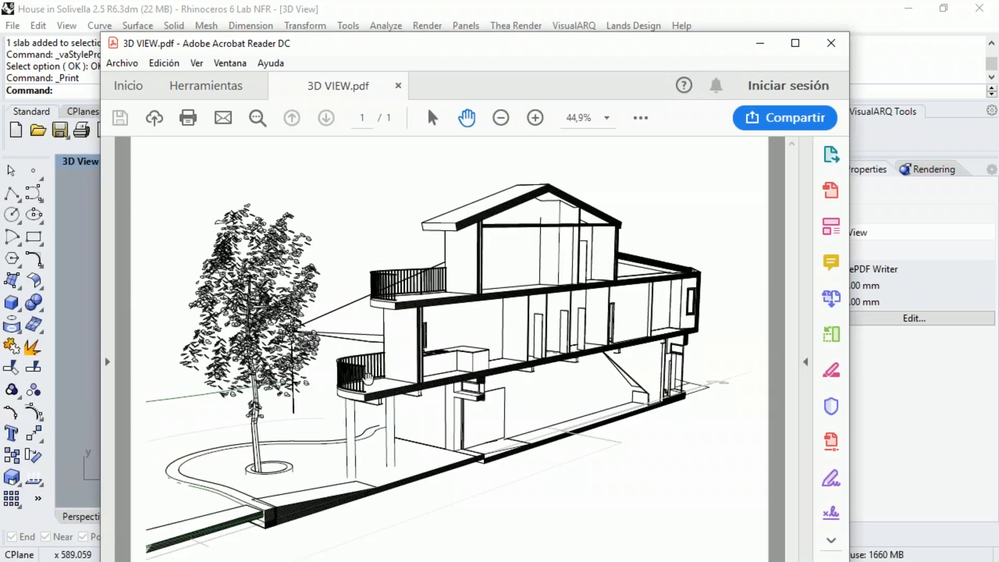
pyautogui.keyDown('ctrl'); pyautogui.scroll(5, 357, 378); pyautogui.keyUp('ctrl')
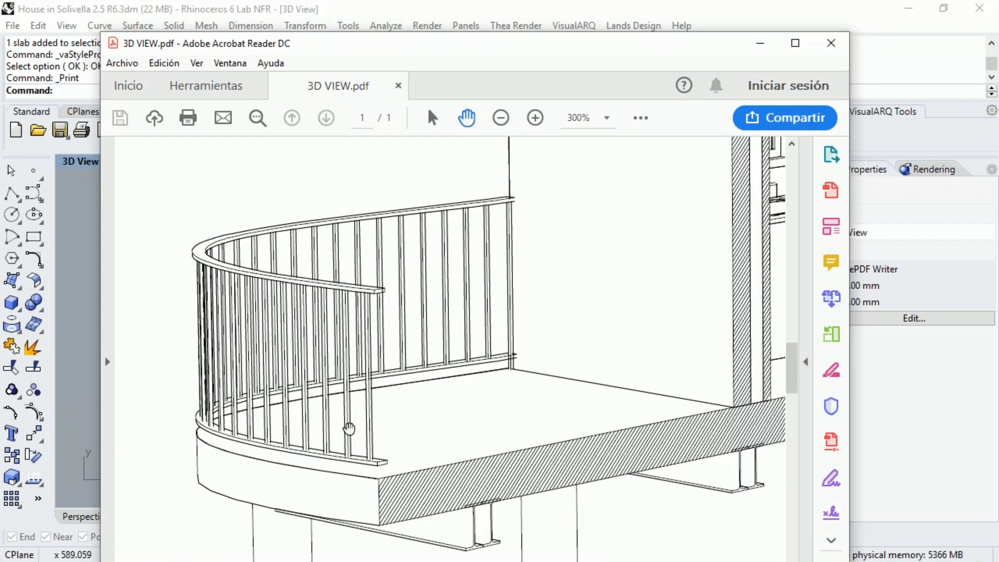
pyautogui.keyDown('ctrl'); pyautogui.scroll(2, 348, 428); pyautogui.keyUp('ctrl')
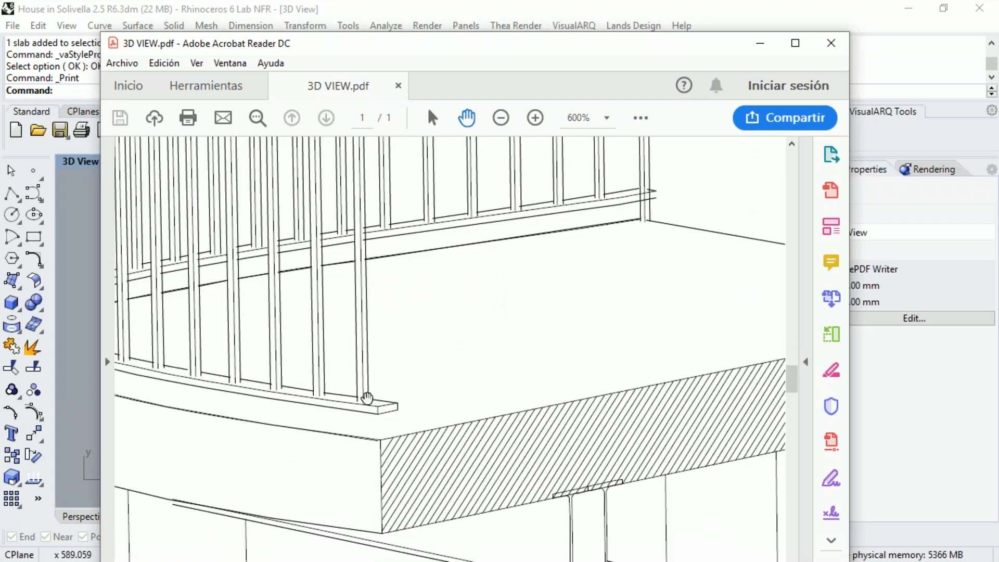
# Step: Examine the balcony railing and the ground slab's section hatching in 3D VIEW.pdf, both up close and in the full drawing
pyautogui.scroll(3, 468, 265)
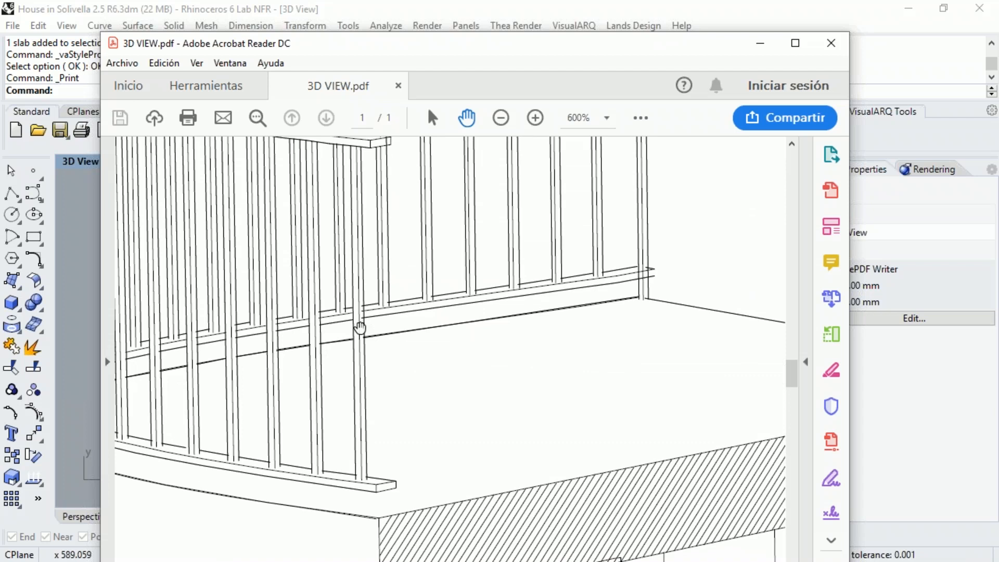
pyautogui.moveTo(392, 257); pyautogui.dragTo(423, 411)
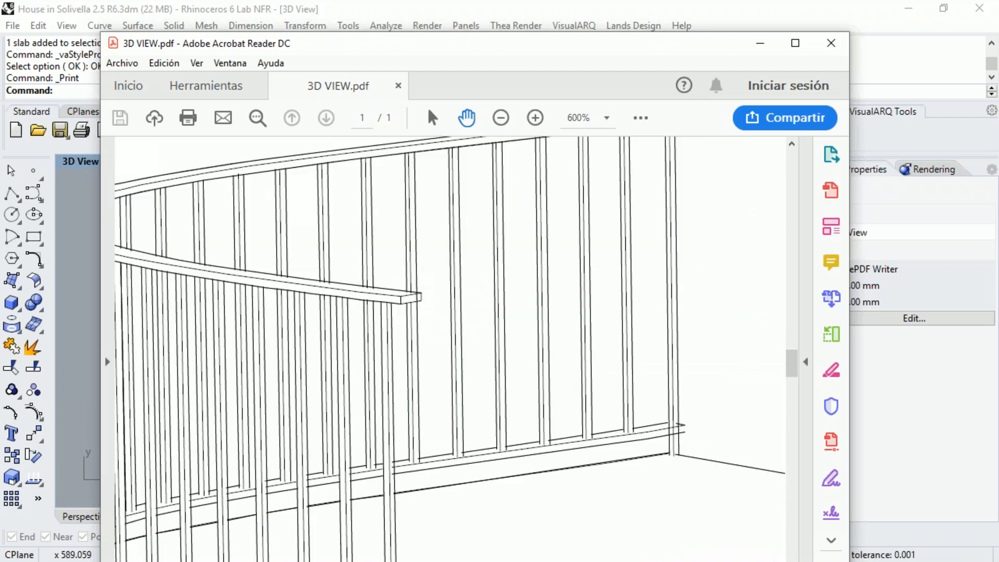
pyautogui.keyDown('ctrl'); pyautogui.scroll(-10, 405, 368); pyautogui.keyUp('ctrl')
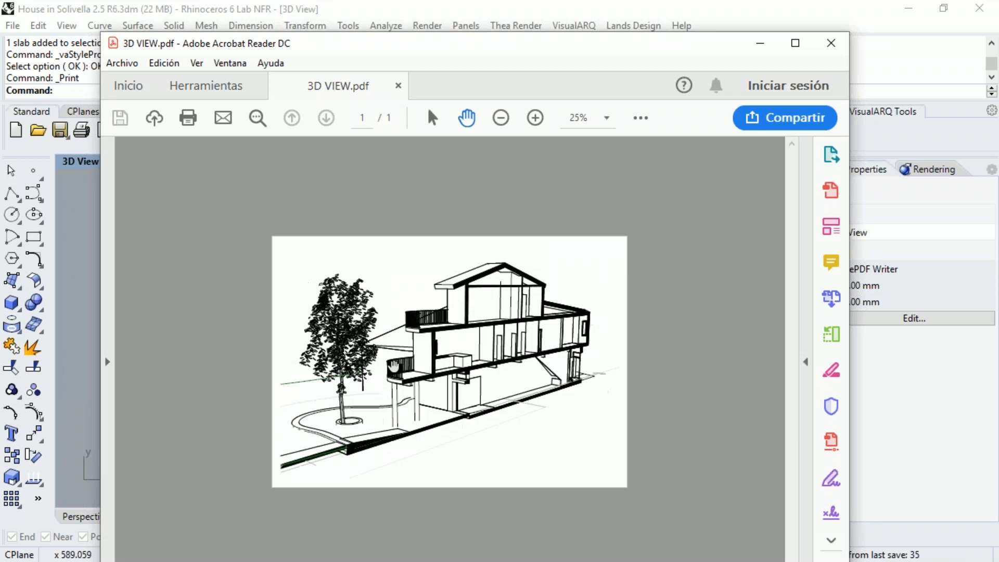
pyautogui.keyDown('ctrl'); pyautogui.scroll(1, 435, 378); pyautogui.keyUp('ctrl')
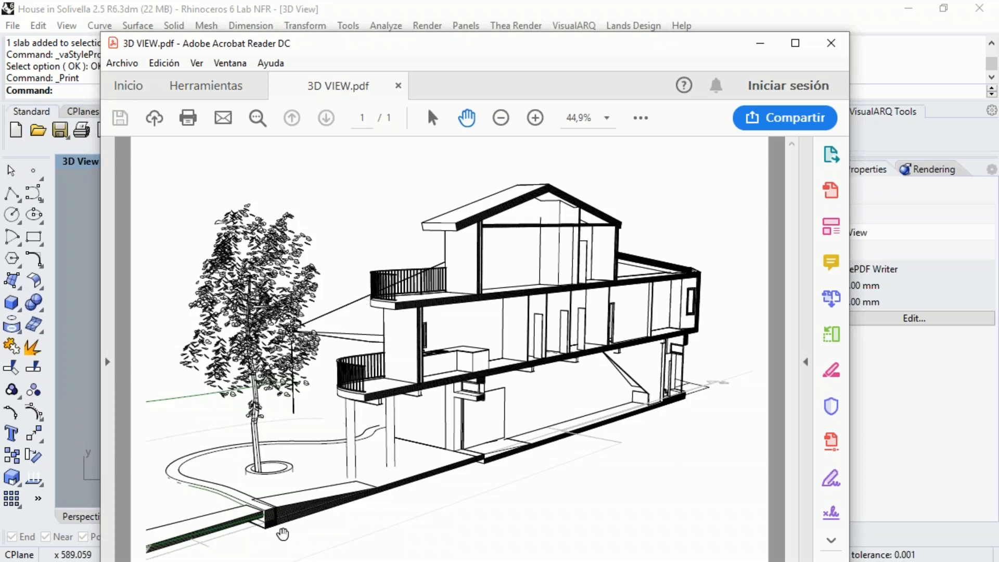
pyautogui.keyDown('ctrl'); pyautogui.scroll(6, 283, 534); pyautogui.keyUp('ctrl')
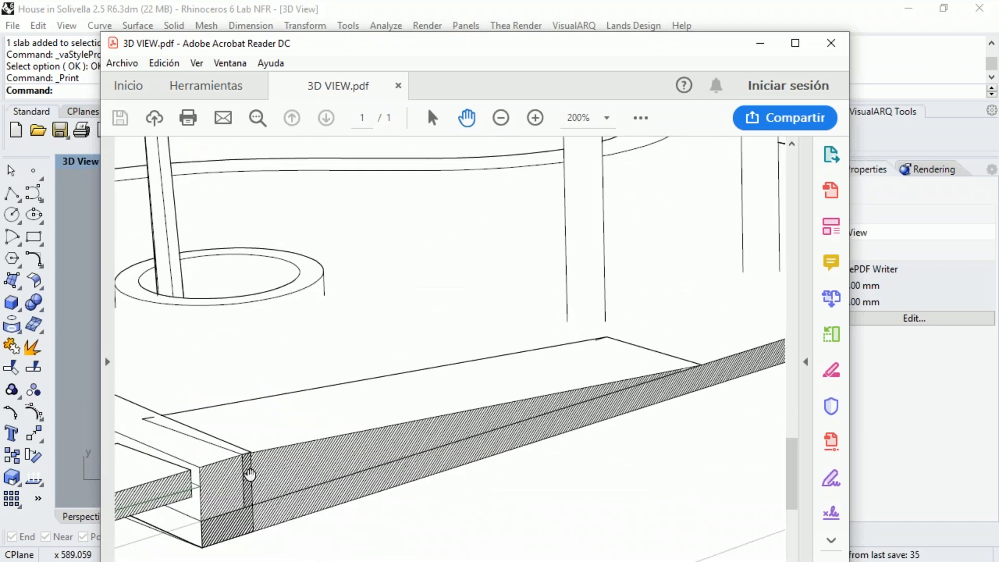
pyautogui.keyDown('ctrl'); pyautogui.scroll(1, 250, 474); pyautogui.keyUp('ctrl')
pyautogui.keyDown('ctrl'); pyautogui.scroll(-6, 252, 468); pyautogui.keyUp('ctrl')
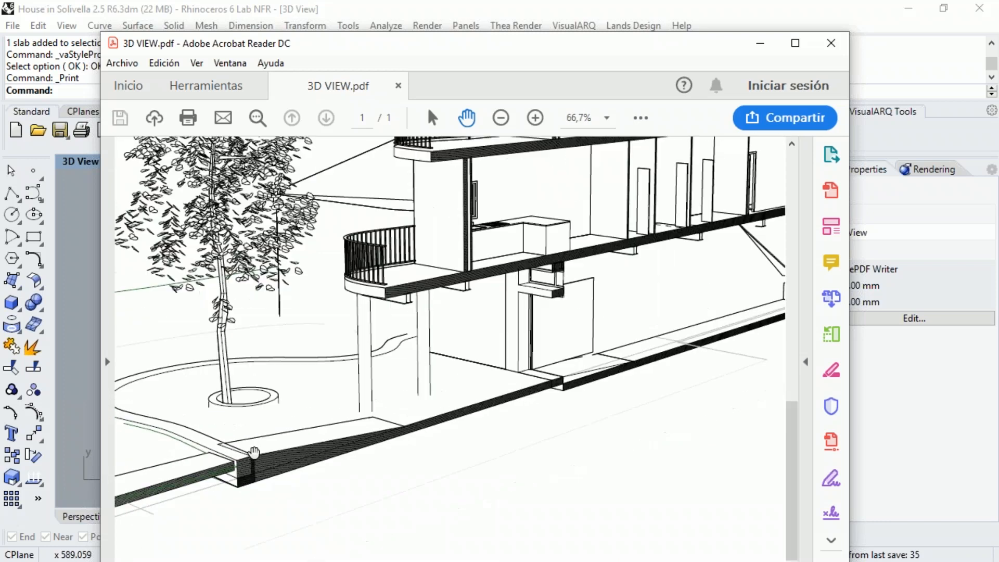
pyautogui.keyDown('ctrl'); pyautogui.scroll(-1, 254, 451); pyautogui.keyUp('ctrl')
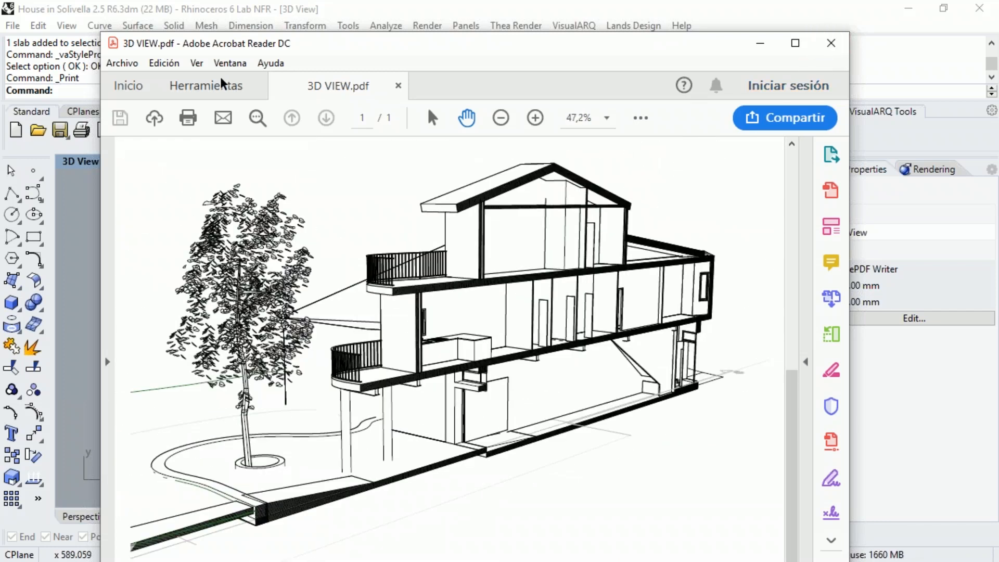
# Step: Open Floor plans.pdf, hide the tools pane, and examine the section hatching of the walls and round column up close
pyautogui.click(125, 65)
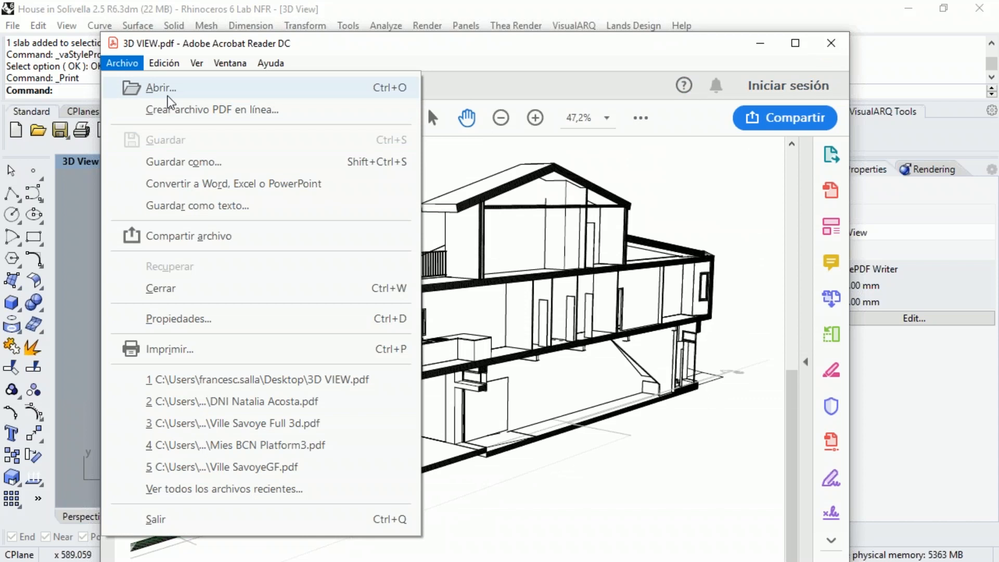
pyautogui.click(161, 89)
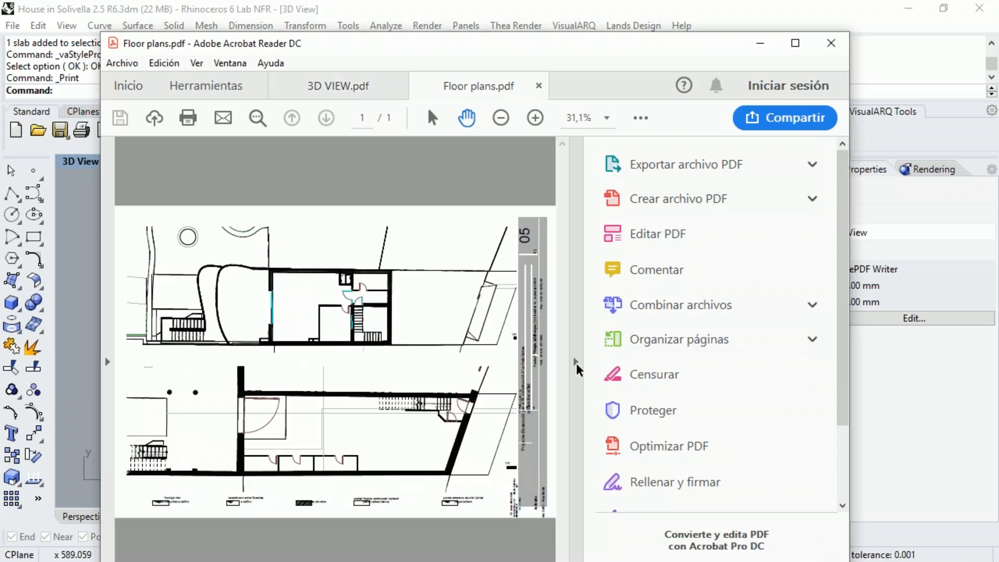
pyautogui.click(575, 361)
pyautogui.keyDown('ctrl'); pyautogui.scroll(5, 297, 406); pyautogui.keyUp('ctrl')
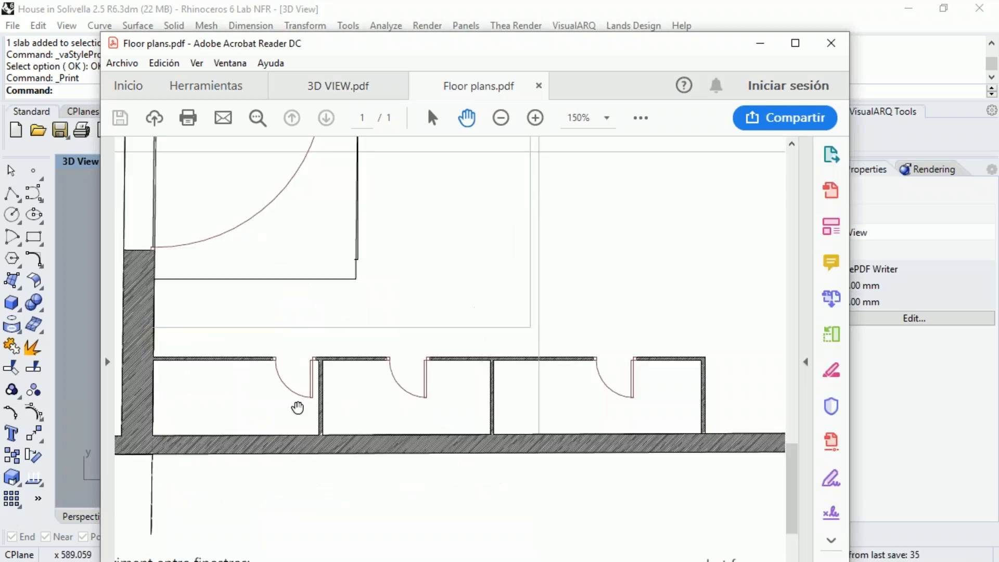
pyautogui.keyDown('ctrl'); pyautogui.scroll(5, 372, 330); pyautogui.keyUp('ctrl')
pyautogui.keyDown('ctrl'); pyautogui.scroll(-5, 371, 331); pyautogui.keyUp('ctrl')
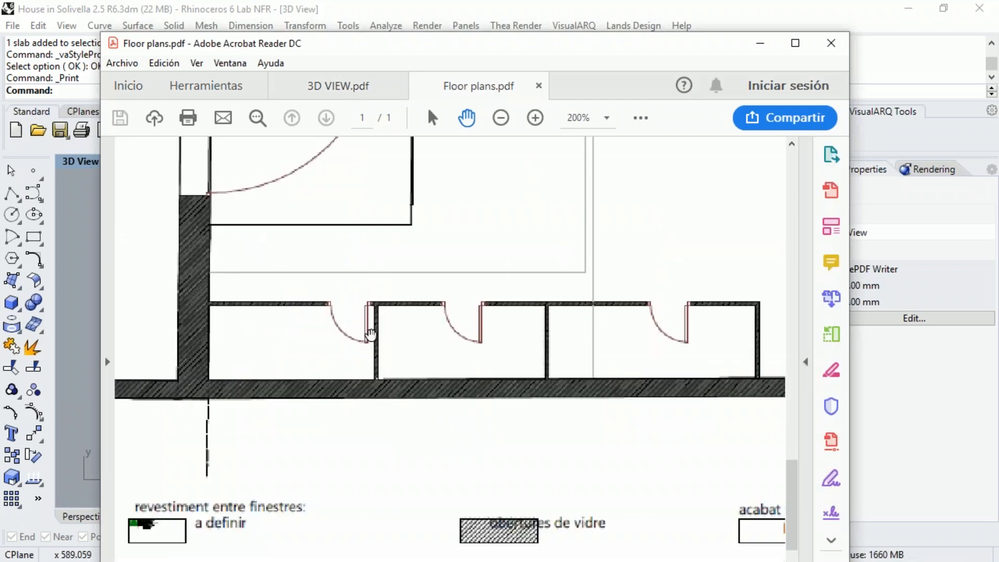
pyautogui.keyDown('ctrl'); pyautogui.scroll(3, 368, 294); pyautogui.keyUp('ctrl')
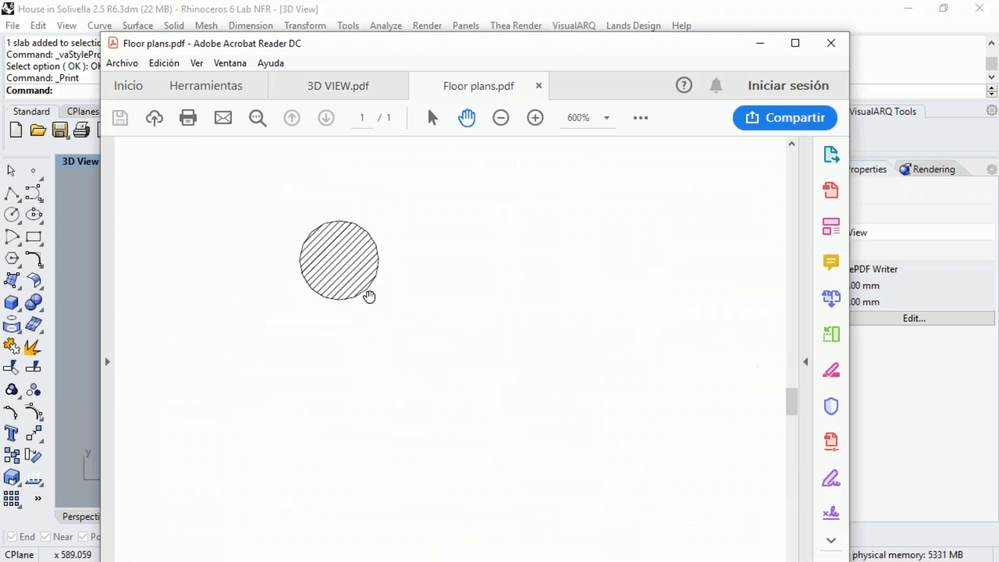
pyautogui.keyDown('ctrl'); pyautogui.scroll(-8, 368, 295); pyautogui.keyUp('ctrl')
pyautogui.moveTo(481, 252); pyautogui.dragTo(349, 307)
# Step: Close Acrobat Reader with all its tabs and view the whole house in Rhino's Perspective viewport
pyautogui.click(830, 43)
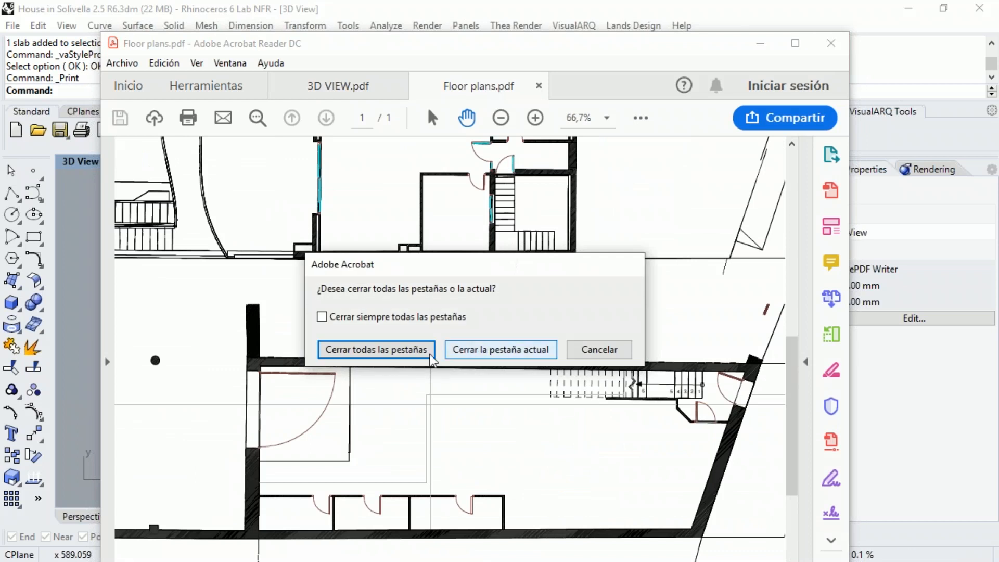
pyautogui.click(408, 350)
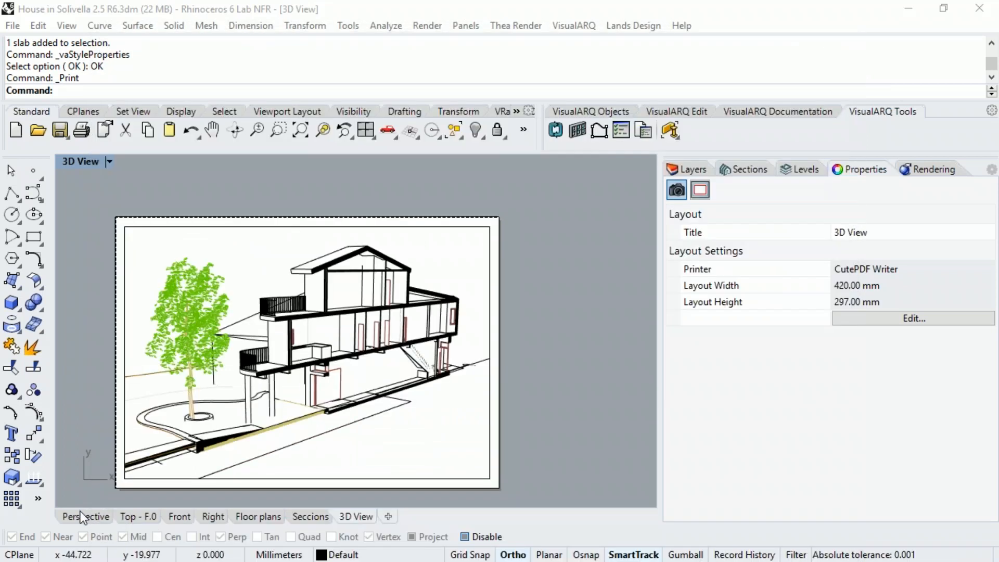
pyautogui.click(83, 514)
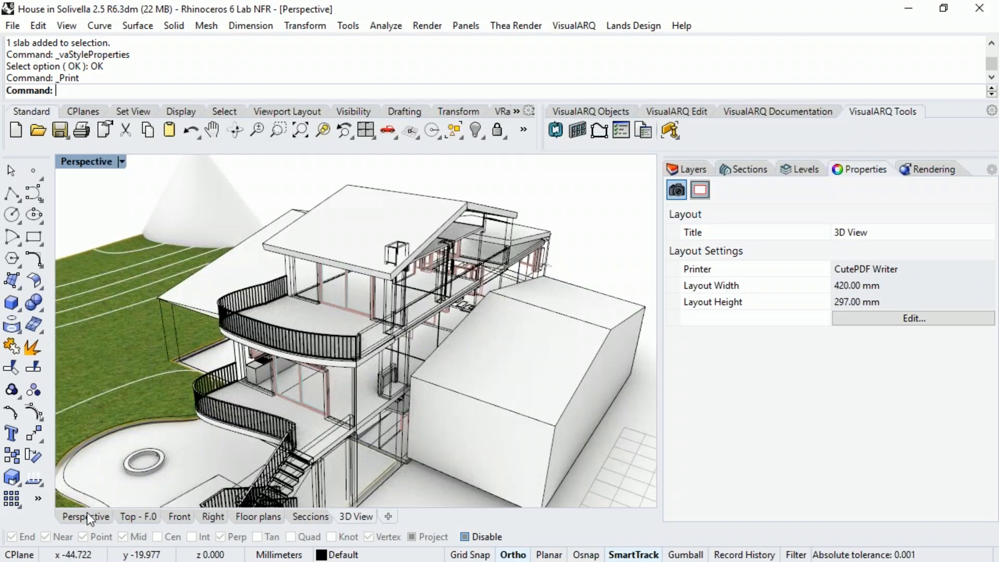
pyautogui.keyDown('shift'); pyautogui.moveTo(356, 372); pyautogui.dragTo(389, 335, button='right'); pyautogui.keyUp('shift')
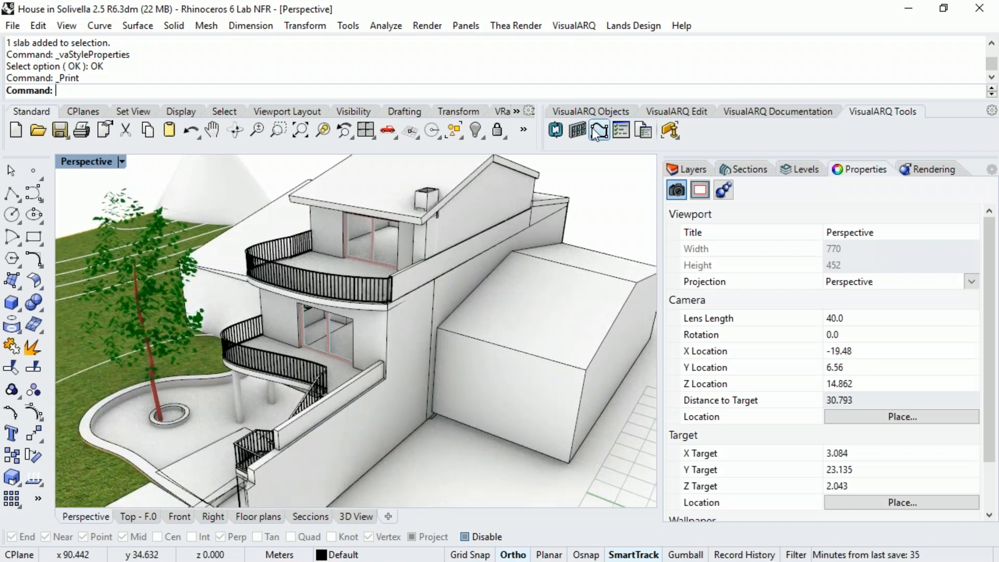
pyautogui.click(590, 111)
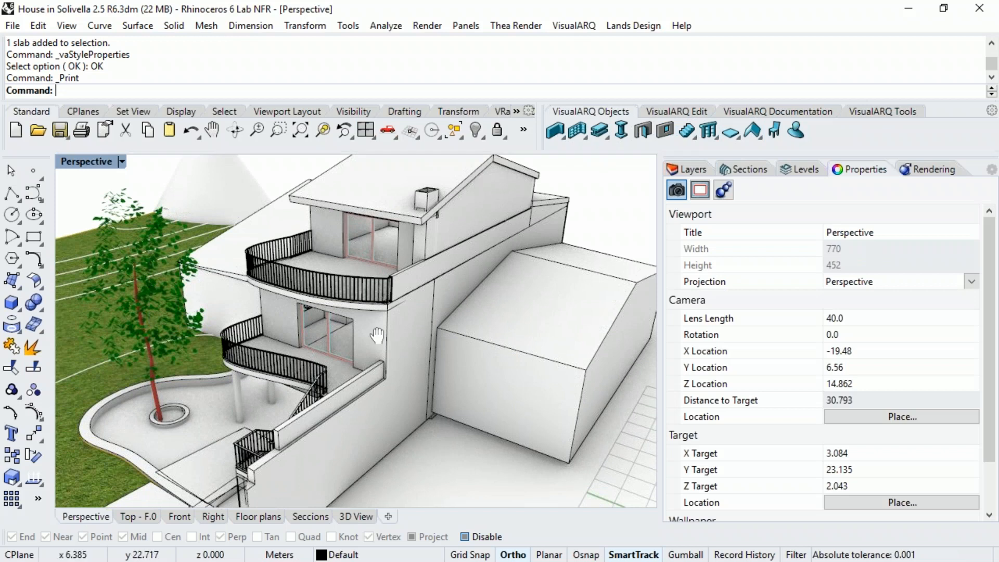
pyautogui.scroll(-4, 364, 320)
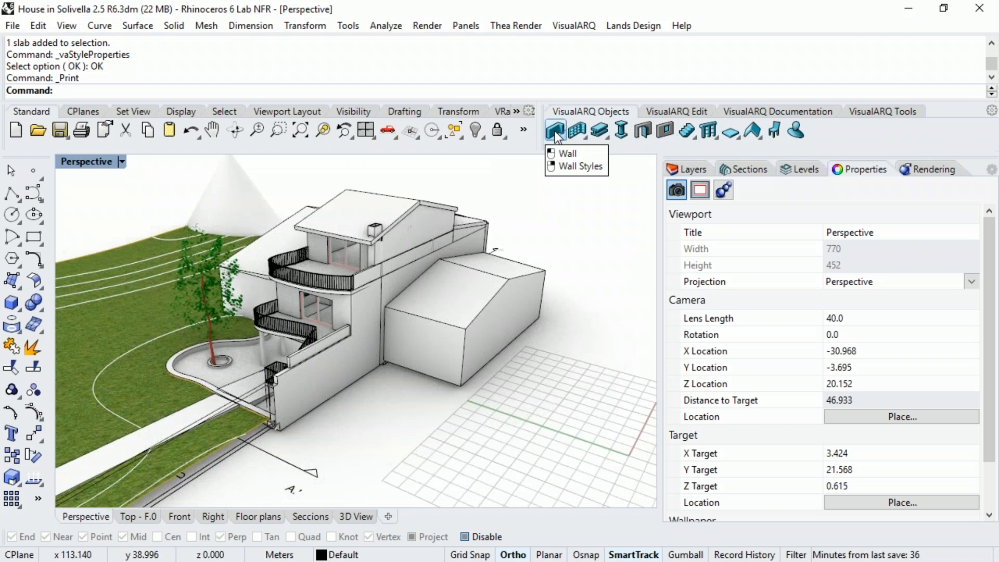
# Step: Start a new wall in the Top - F.0 viewport using the Generic 90mm style and Left alignment
pyautogui.click(142, 517)
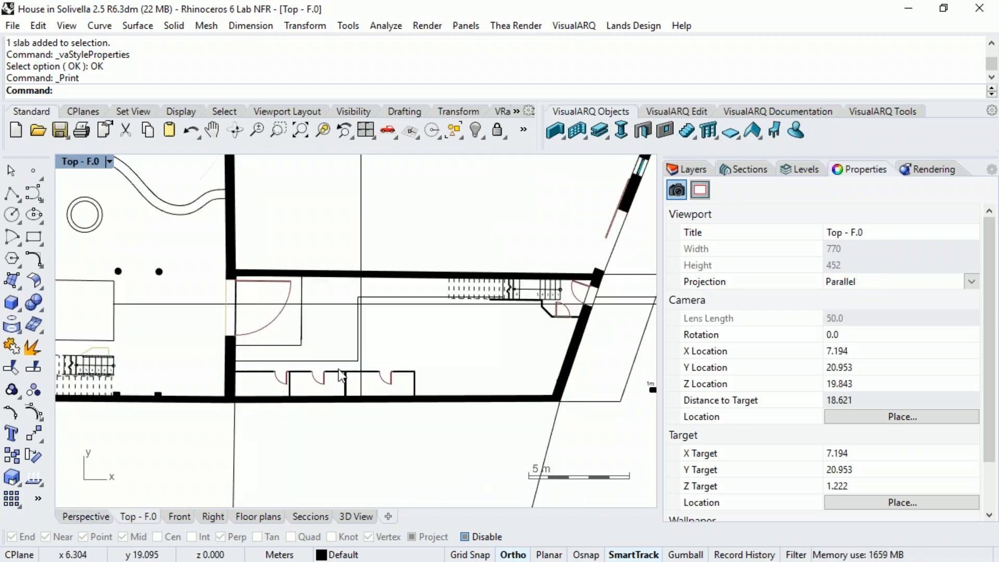
pyautogui.scroll(3, 343, 385)
pyautogui.moveTo(343, 385); pyautogui.dragTo(288, 419, button='right')
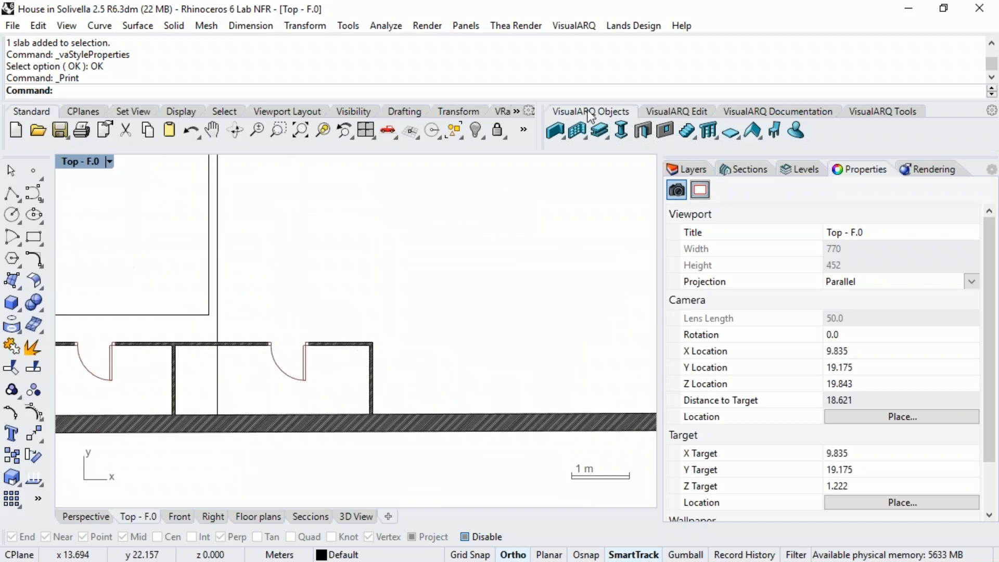
pyautogui.click(557, 131)
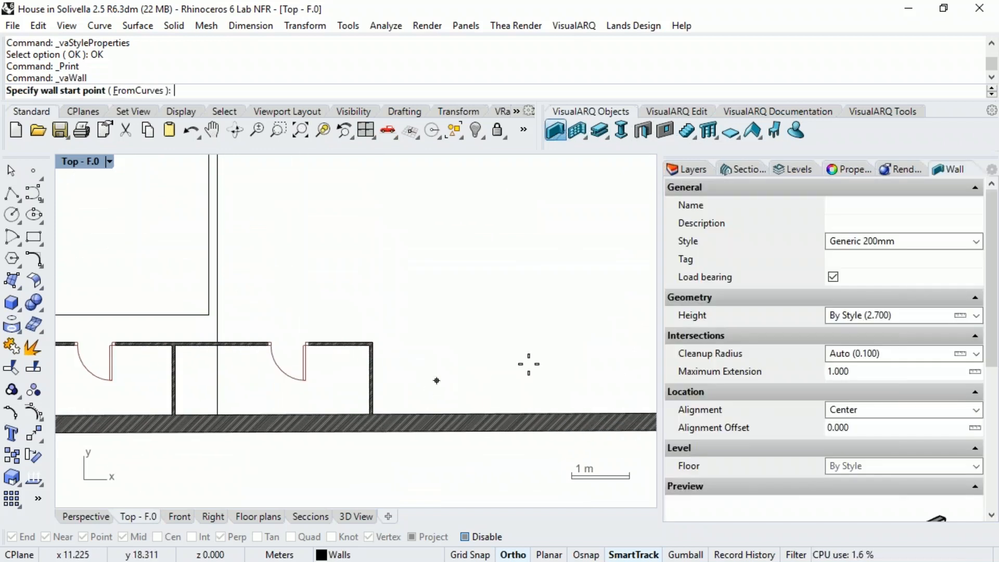
pyautogui.moveTo(989, 312); pyautogui.dragTo(989, 351)
pyautogui.scroll(-1, 980, 340)
pyautogui.scroll(2, 980, 340)
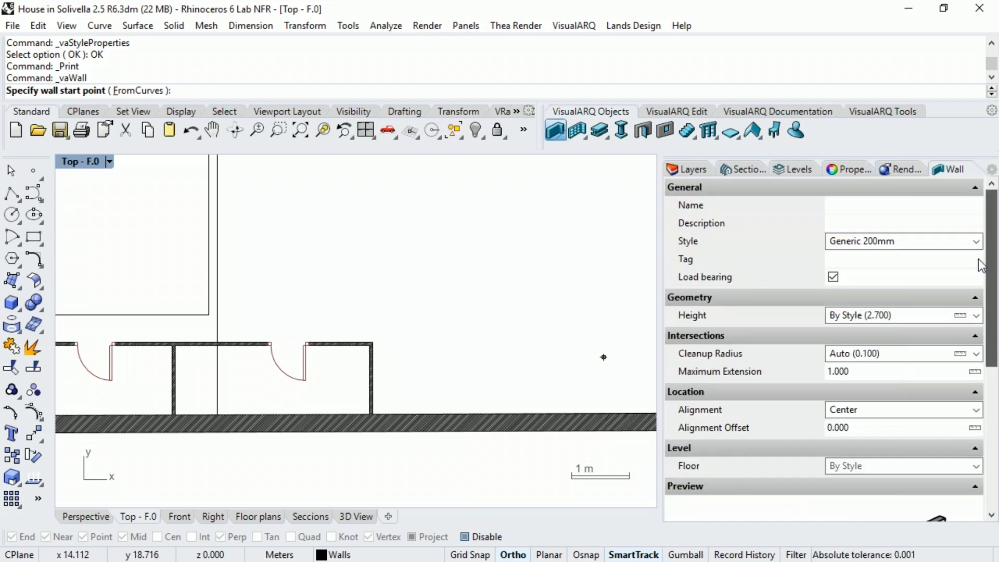
pyautogui.click(976, 241)
pyautogui.click(875, 345)
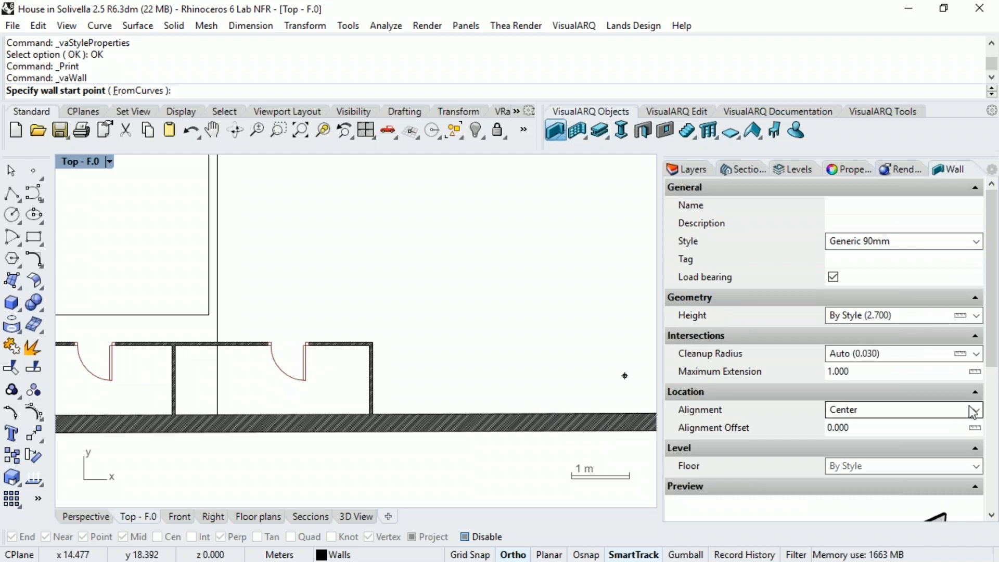
# Step: Draw the wall about 2.9 m horizontally from the last storage room's outer corner, turning it perpendicular to meet the thick exterior wall
pyautogui.scroll(3, 373, 338)
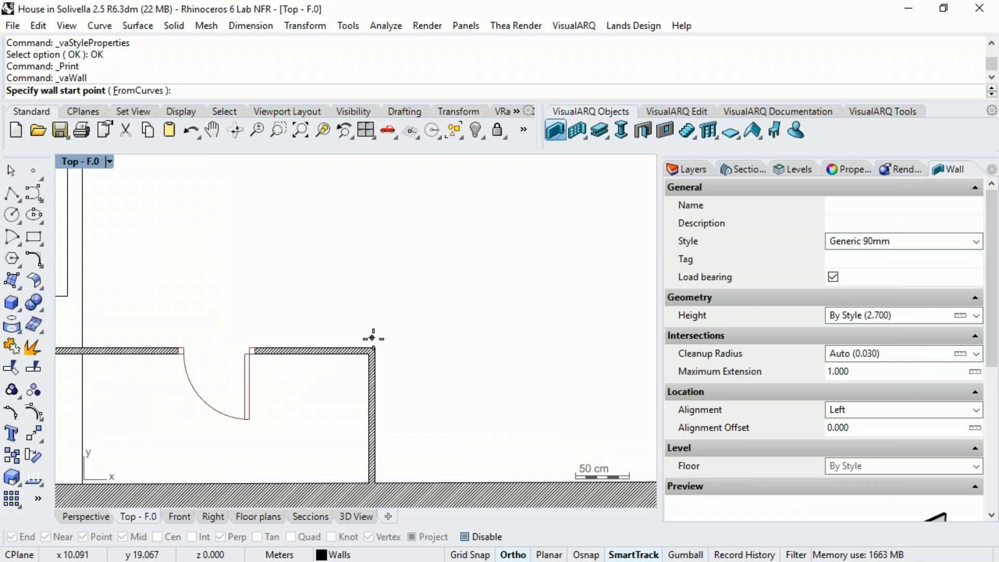
pyautogui.click(375, 347)
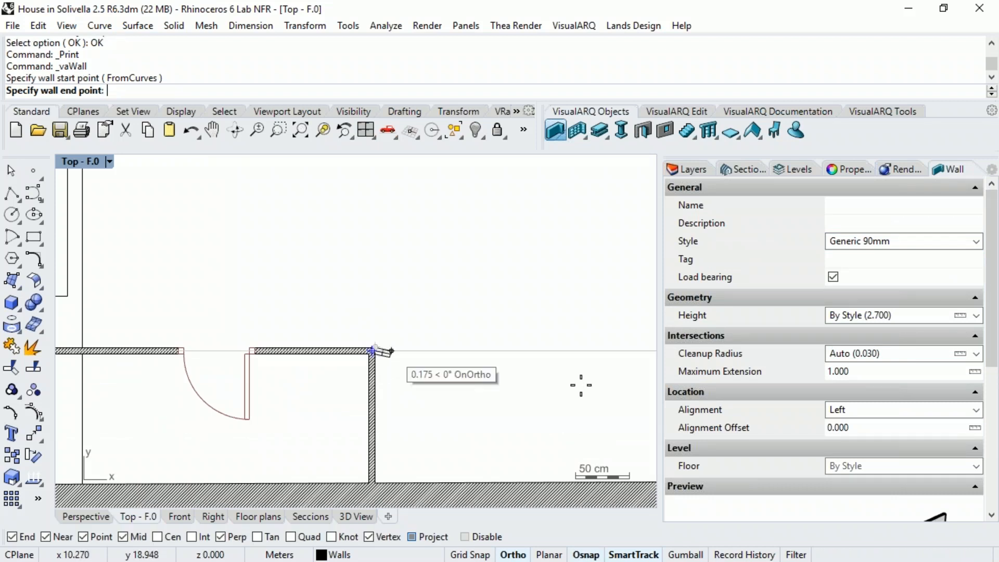
pyautogui.scroll(-3, 609, 383)
pyautogui.click(481, 312)
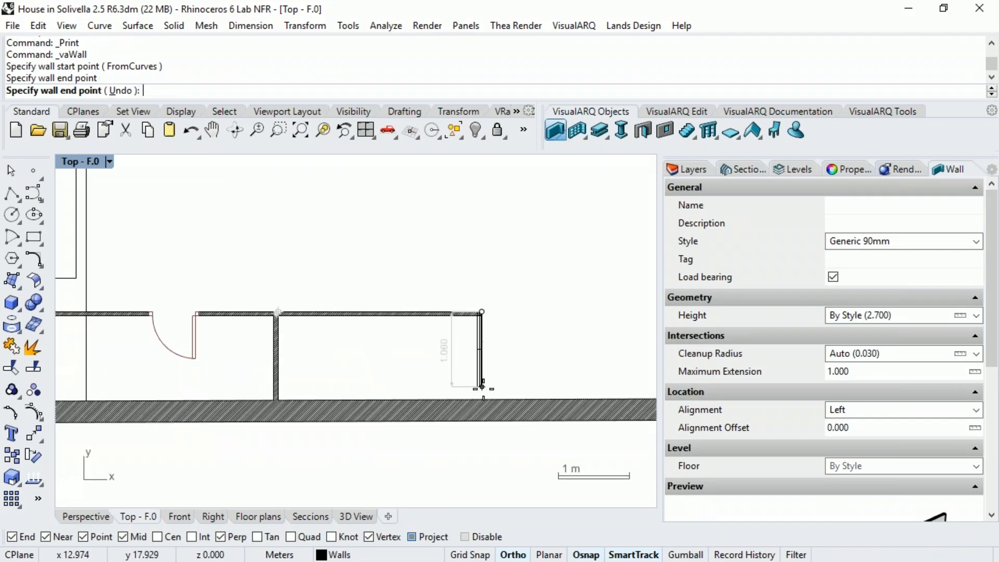
pyautogui.click(481, 395)
pyautogui.press('Return')
pyautogui.press('Escape')
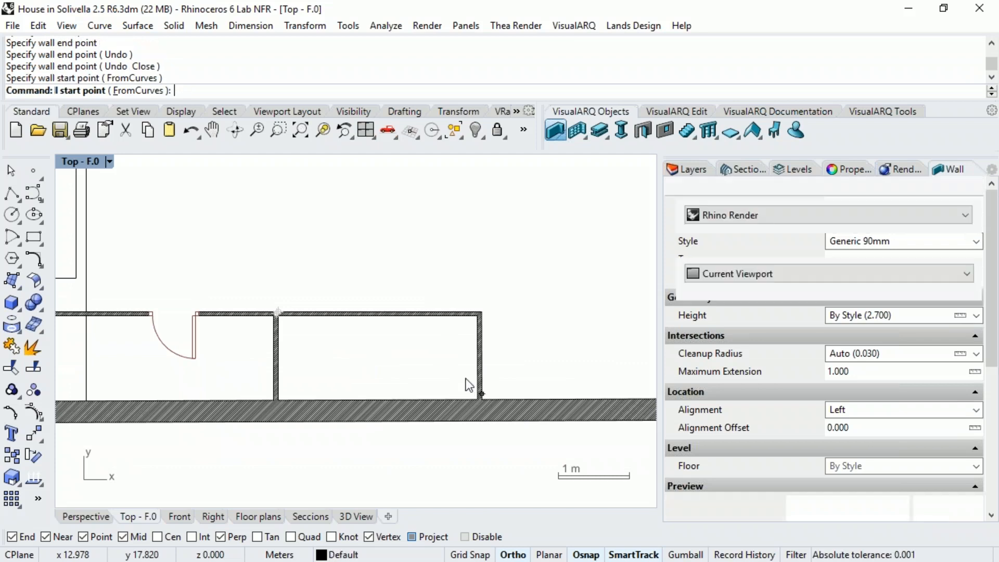
pyautogui.moveTo(406, 337); pyautogui.dragTo(437, 353, button='right')
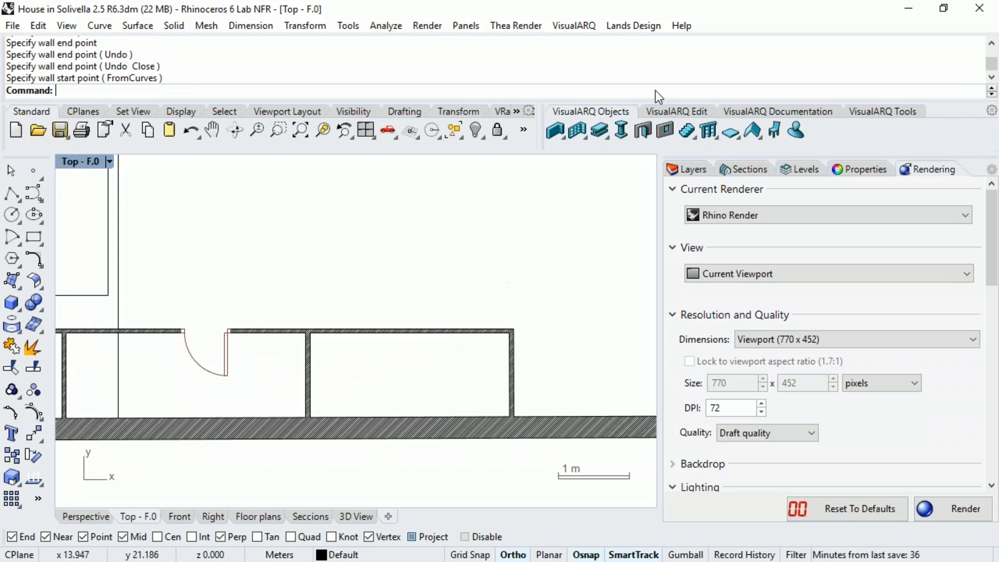
# Step: Start a Hinged Simple door with the profile set to Other, width 0.750 and height 2.000
pyautogui.click(645, 131)
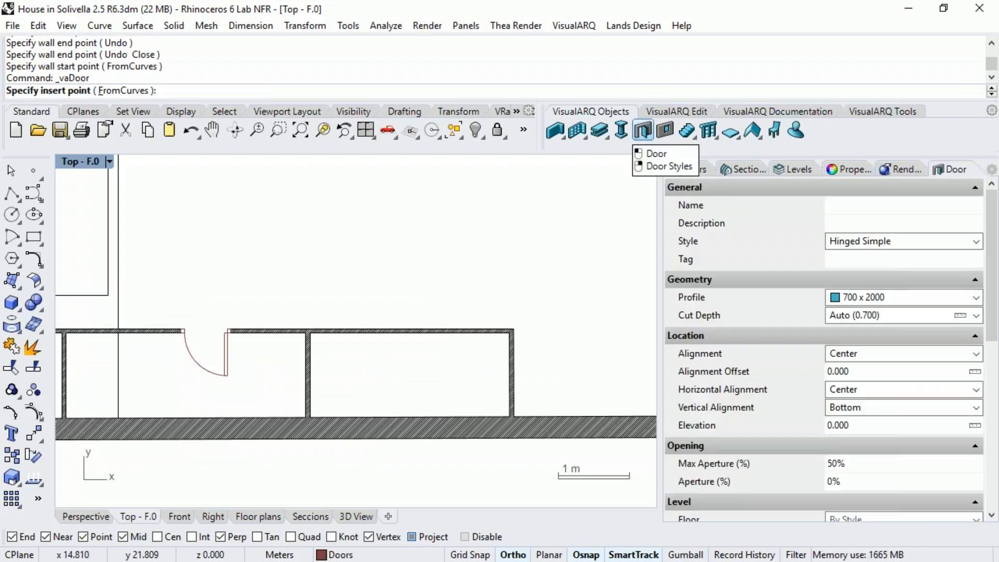
pyautogui.click(975, 241)
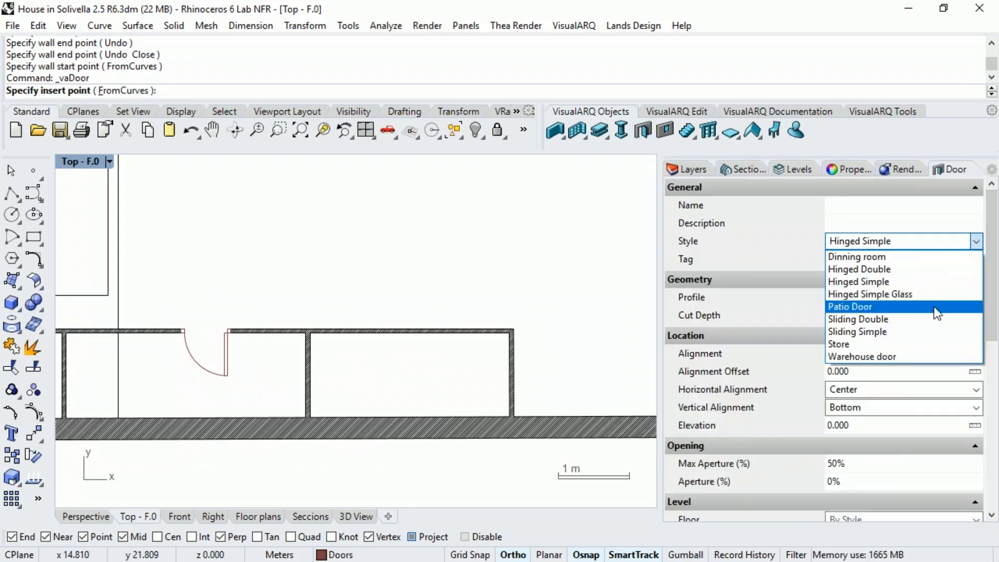
pyautogui.click(907, 284)
pyautogui.moveTo(990, 254)
pyautogui.mouseDown()
pyautogui.moveTo(990, 367)
pyautogui.moveTo(993, 260)
pyautogui.mouseUp()
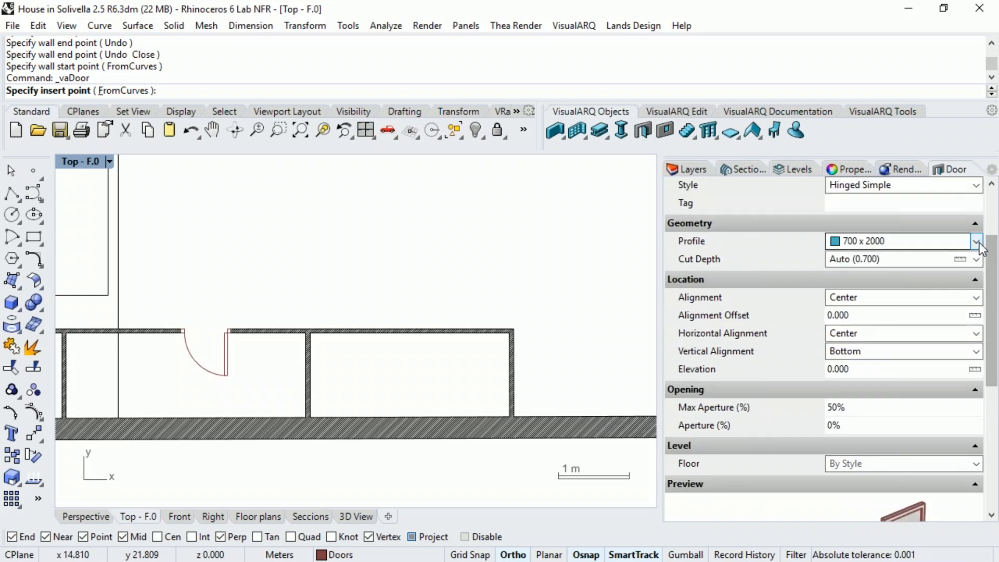
pyautogui.click(976, 242)
pyautogui.click(976, 257)
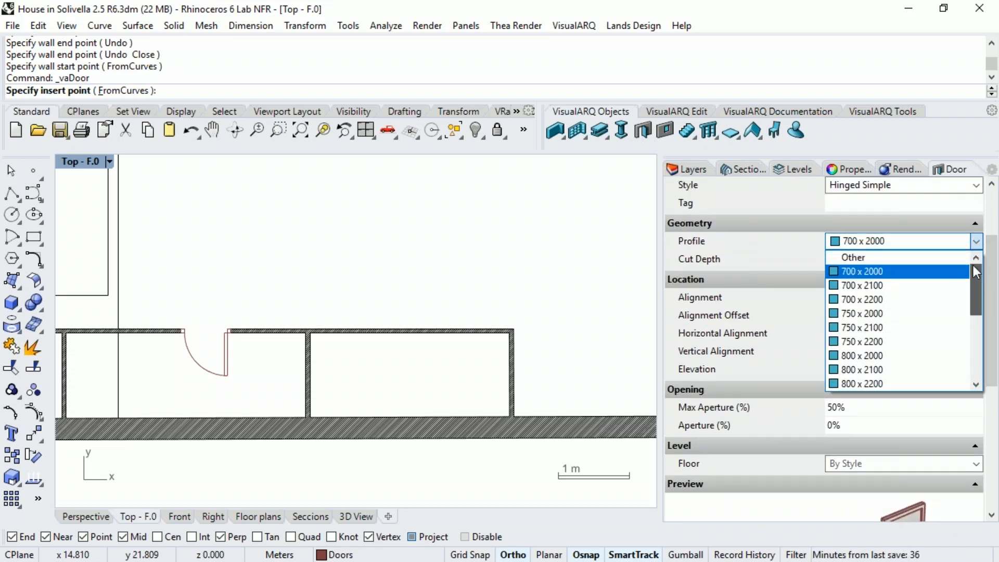
pyautogui.click(855, 258)
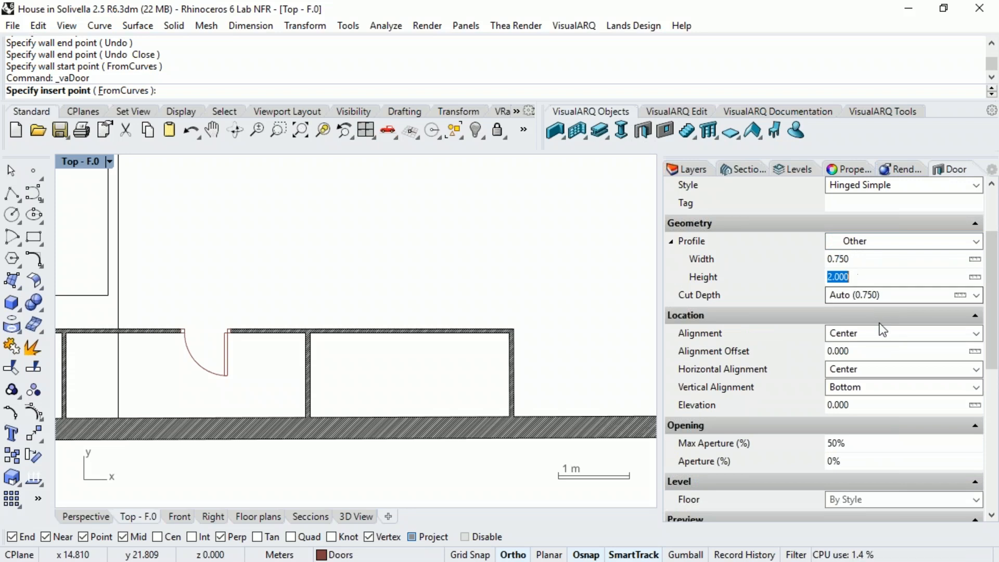
# Step: Set the new door's opening aperture to 50%
pyautogui.scroll(-1, 974, 400)
pyautogui.scroll(-3, 974, 401)
pyautogui.moveTo(840, 386); pyautogui.dragTo(833, 385)
pyautogui.write('5')
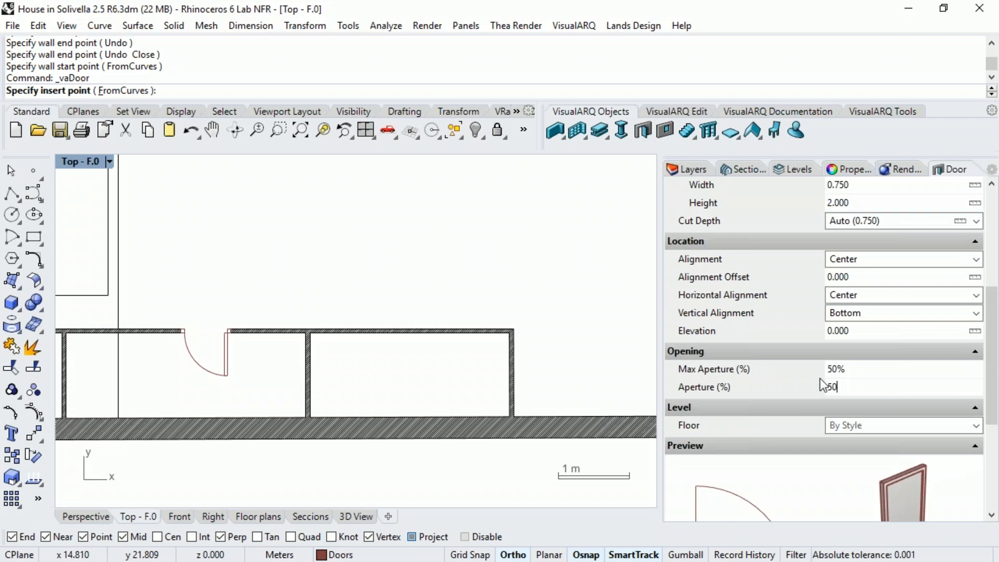
pyautogui.click(854, 370)
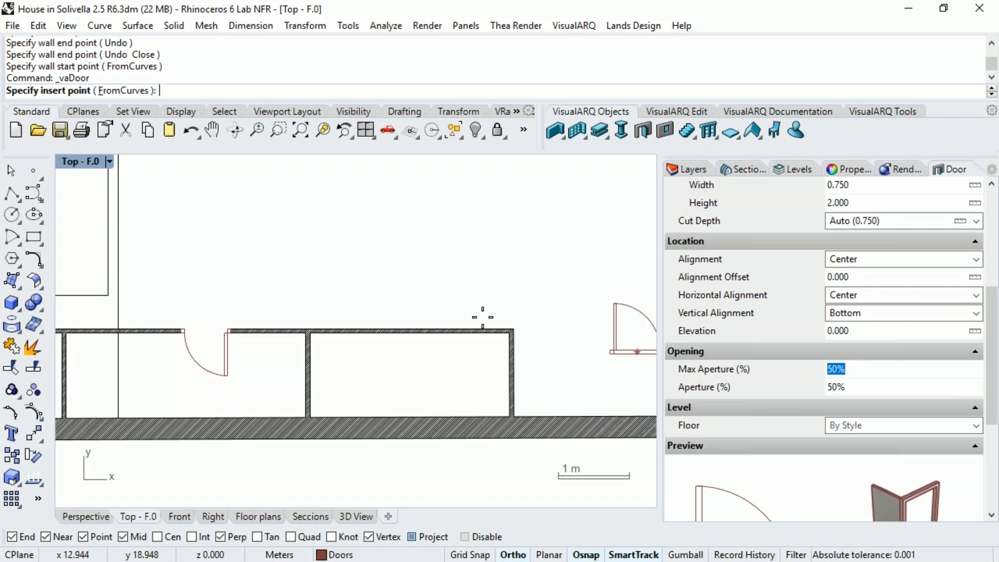
# Step: Insert the door in the newest storage room's front wall, opening into the room
pyautogui.scroll(1, 396, 333)
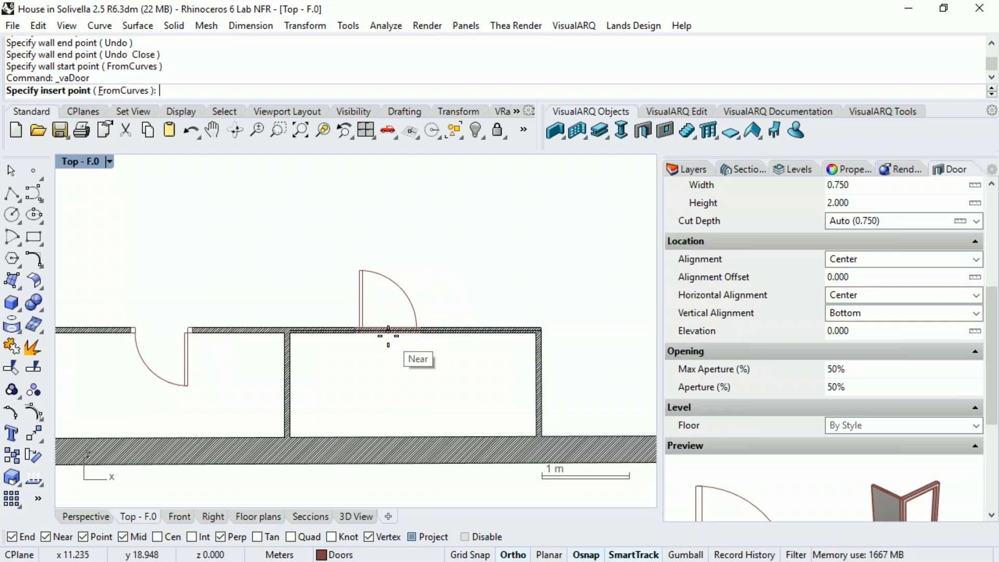
pyautogui.click(388, 332)
pyautogui.click(369, 363)
pyautogui.rightClick(379, 291)
pyautogui.moveTo(329, 357); pyautogui.dragTo(403, 373, button='right')
pyautogui.scroll(4, 426, 358)
pyautogui.scroll(-2, 428, 368)
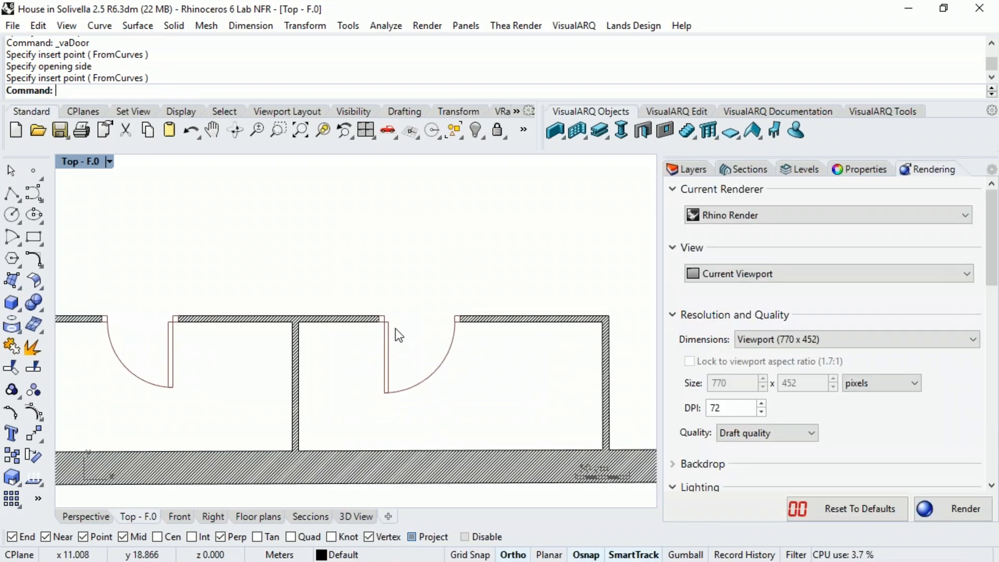
# Step: Move the newest room's door along its wall toward the outer corner, out of the wall and back into it
pyautogui.moveTo(389, 333); pyautogui.dragTo(457, 391)
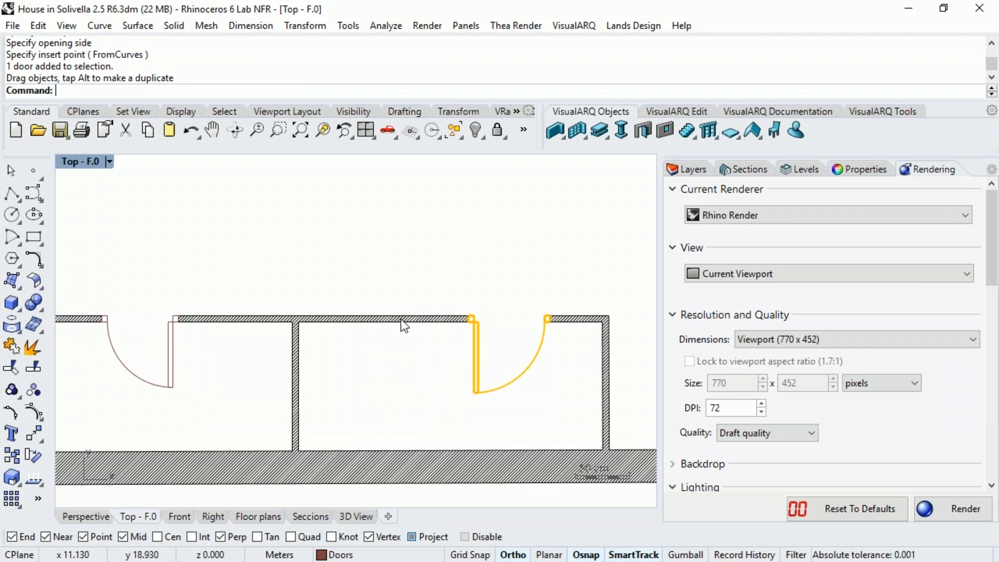
pyautogui.moveTo(477, 361); pyautogui.dragTo(477, 309)
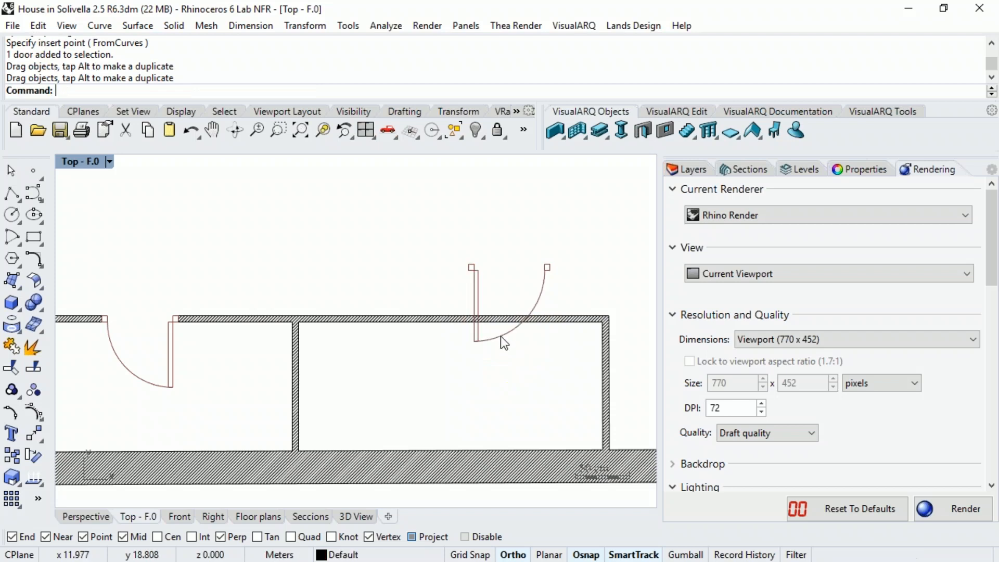
pyautogui.moveTo(485, 340); pyautogui.dragTo(436, 350, button='right')
pyautogui.scroll(2, 431, 302)
pyautogui.moveTo(423, 289); pyautogui.dragTo(430, 354)
pyautogui.moveTo(429, 401); pyautogui.dragTo(506, 336, button='right')
pyautogui.scroll(-4, 432, 384)
pyautogui.scroll(-4, 492, 375)
pyautogui.click(457, 364)
pyautogui.scroll(-2, 480, 341)
pyautogui.scroll(2, 507, 334)
pyautogui.scroll(1, 512, 339)
# Step: Show the control points of the newest room's walls and door, skew the front wall outward and extend it past the side wall
pyautogui.moveTo(583, 360); pyautogui.dragTo(407, 302)
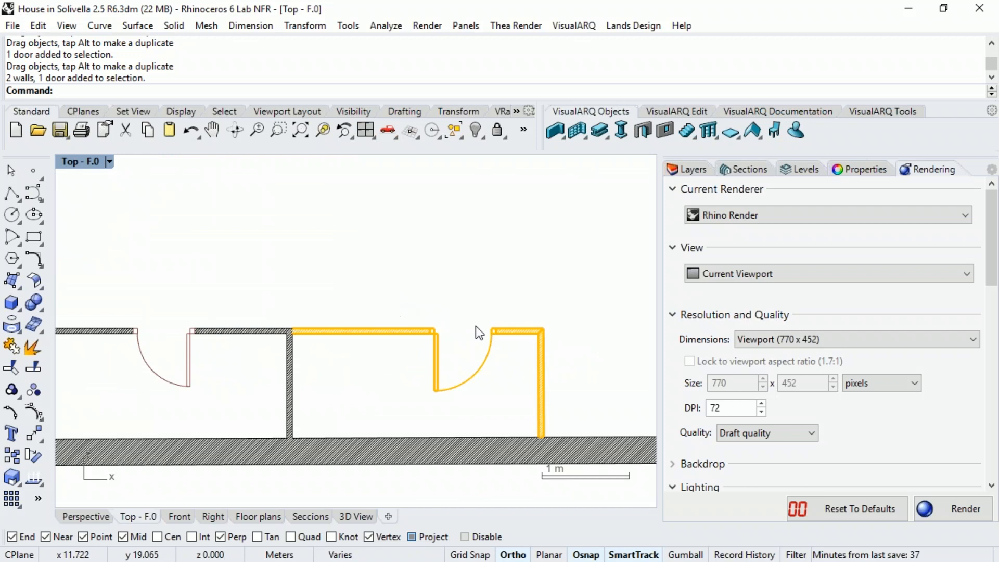
pyautogui.click(33, 389)
pyautogui.scroll(3, 357, 297)
pyautogui.moveTo(486, 365); pyautogui.dragTo(647, 281)
pyautogui.scroll(-2, 473, 338)
pyautogui.scroll(1, 508, 300)
pyautogui.scroll(-2, 512, 298)
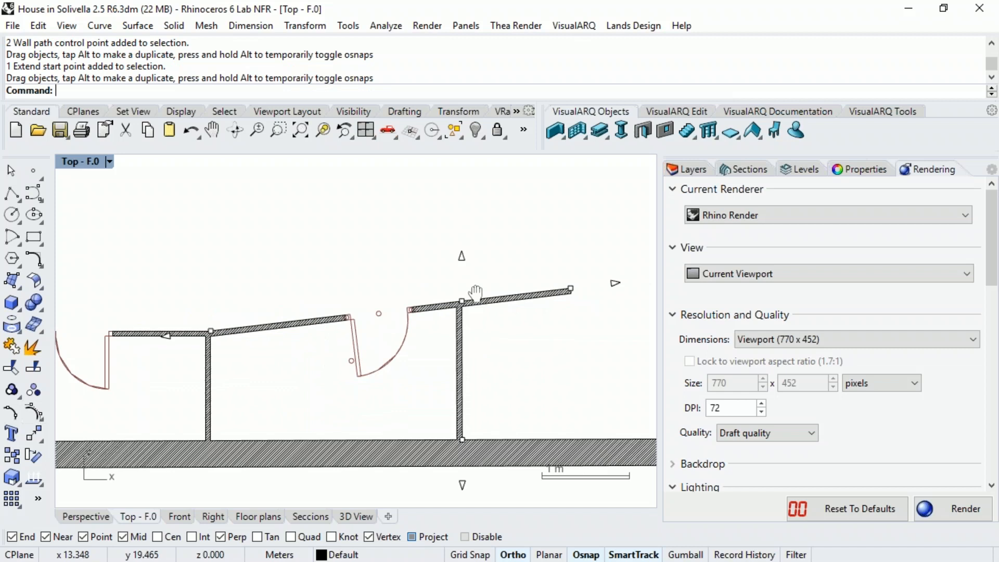
# Step: Flip the skewed wall's door with its grips so it hinges on the outer-corner side and opens into the room, and hide the control points
pyautogui.scroll(1, 551, 273)
pyautogui.click(314, 357)
pyautogui.moveTo(299, 295); pyautogui.dragTo(377, 367)
pyautogui.click(306, 268)
pyautogui.moveTo(396, 391); pyautogui.dragTo(430, 355, button='right')
pyautogui.scroll(2, 470, 367)
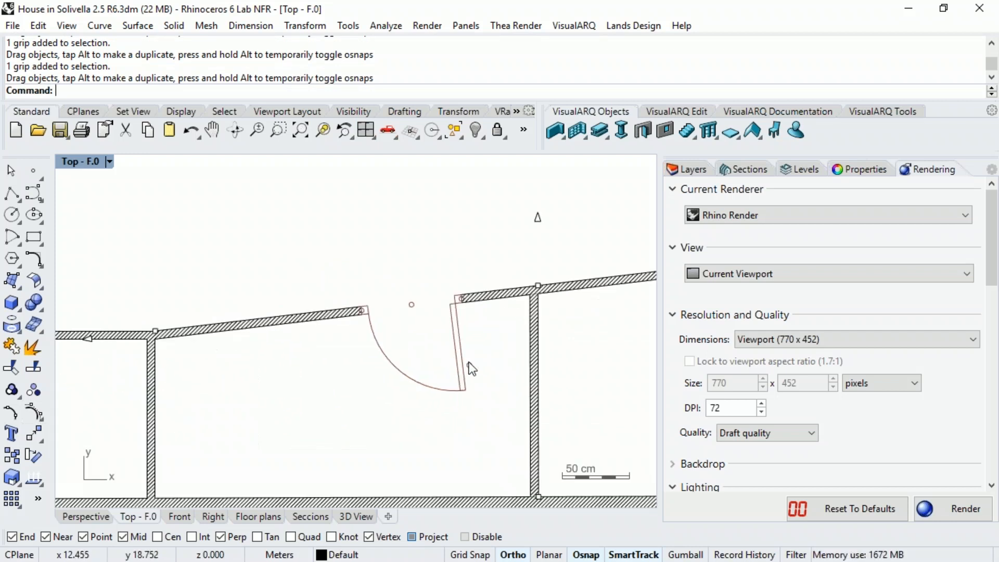
pyautogui.scroll(-2, 471, 367)
pyautogui.scroll(-1, 464, 348)
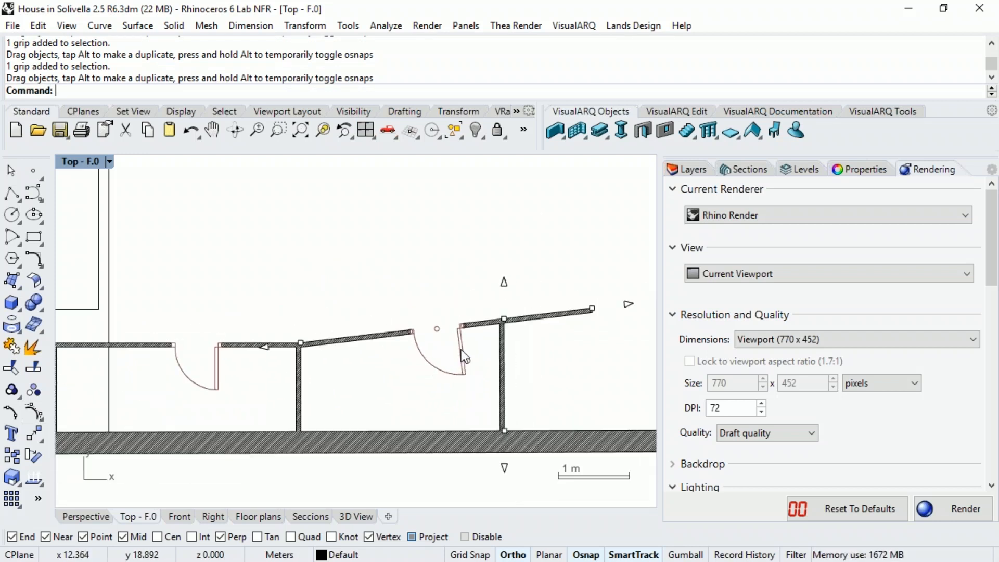
pyautogui.press('Escape')
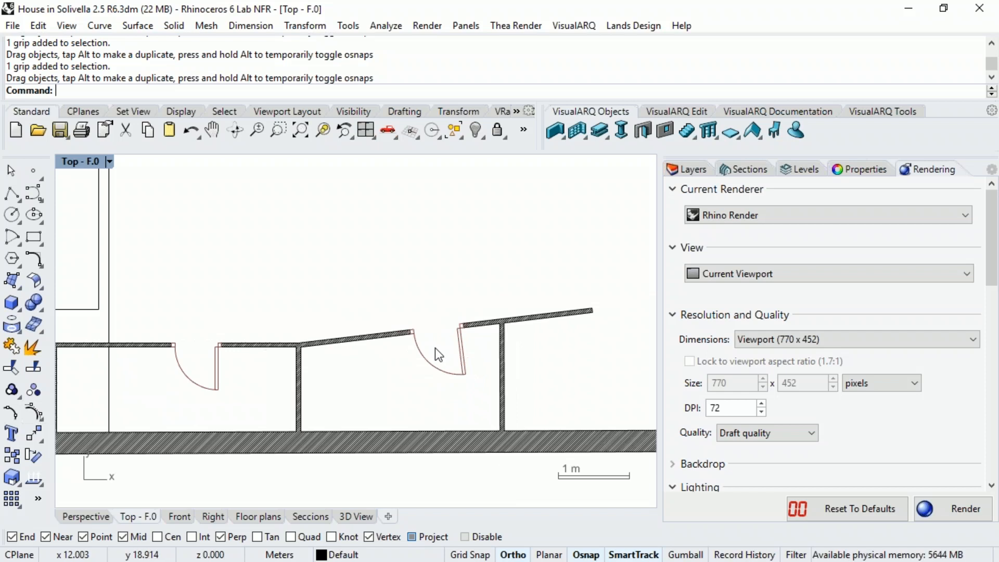
# Step: In the Perspective view, raise the low wall beside the terrace stairs to about 2.85 m with its height control point
pyautogui.click(74, 514)
pyautogui.moveTo(291, 364); pyautogui.dragTo(306, 405, button='right')
pyautogui.scroll(3, 285, 393)
pyautogui.click(286, 393)
pyautogui.scroll(-2, 303, 395)
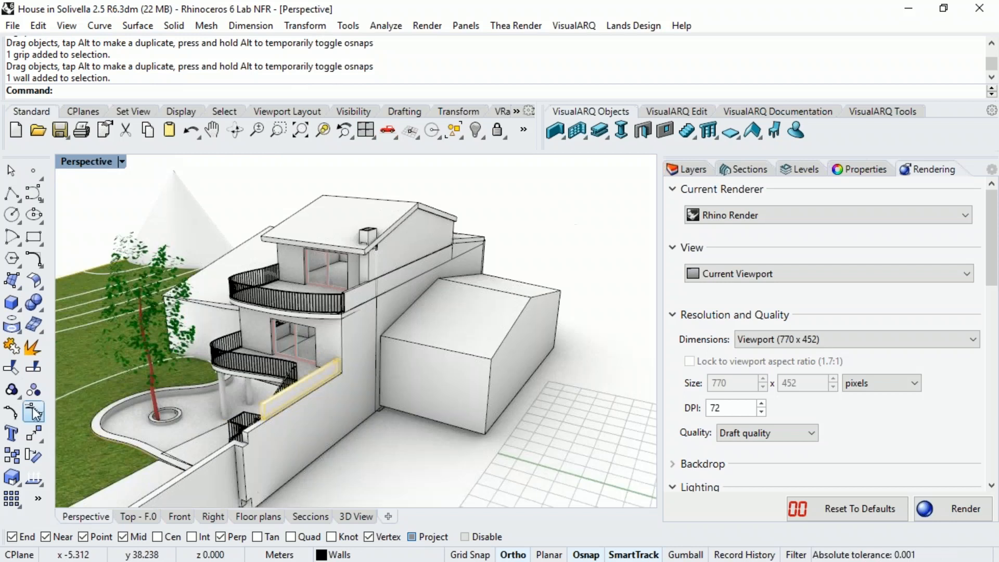
pyautogui.click(33, 412)
pyautogui.scroll(3, 325, 388)
pyautogui.click(276, 351)
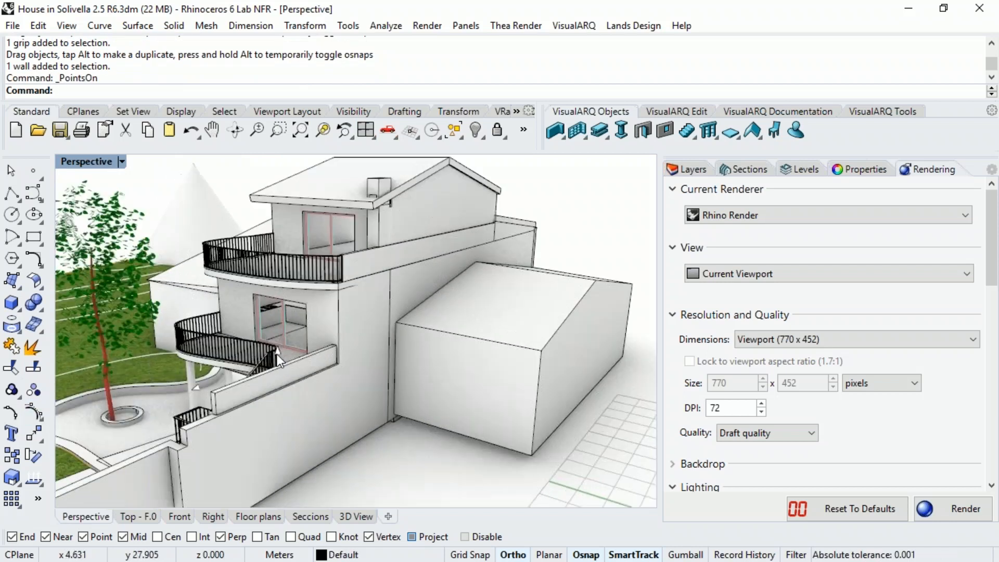
pyautogui.moveTo(276, 352)
pyautogui.mouseDown()
pyautogui.moveTo(279, 366)
pyautogui.moveTo(279, 357)
pyautogui.mouseUp()
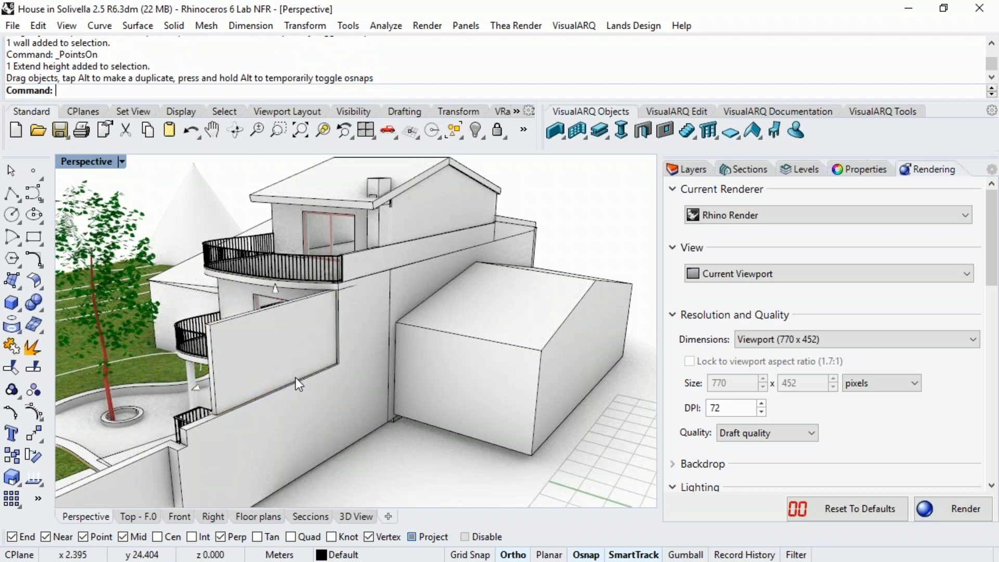
pyautogui.scroll(-2, 299, 369)
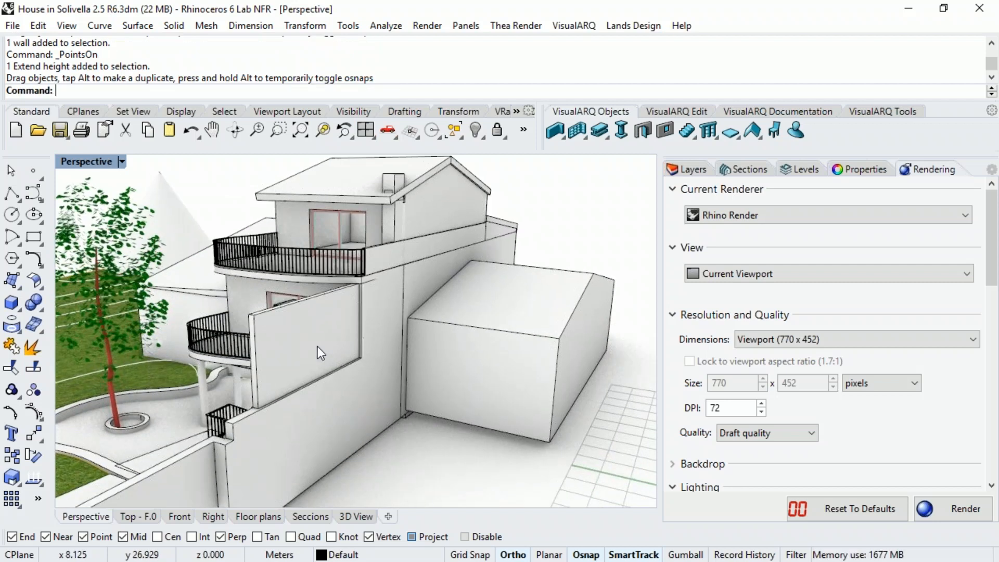
# Step: Change the style of the wall beside the terrace stairs to Generic 90mm
pyautogui.click(317, 345)
pyautogui.moveTo(248, 386); pyautogui.dragTo(402, 355, button='right')
pyautogui.click(860, 172)
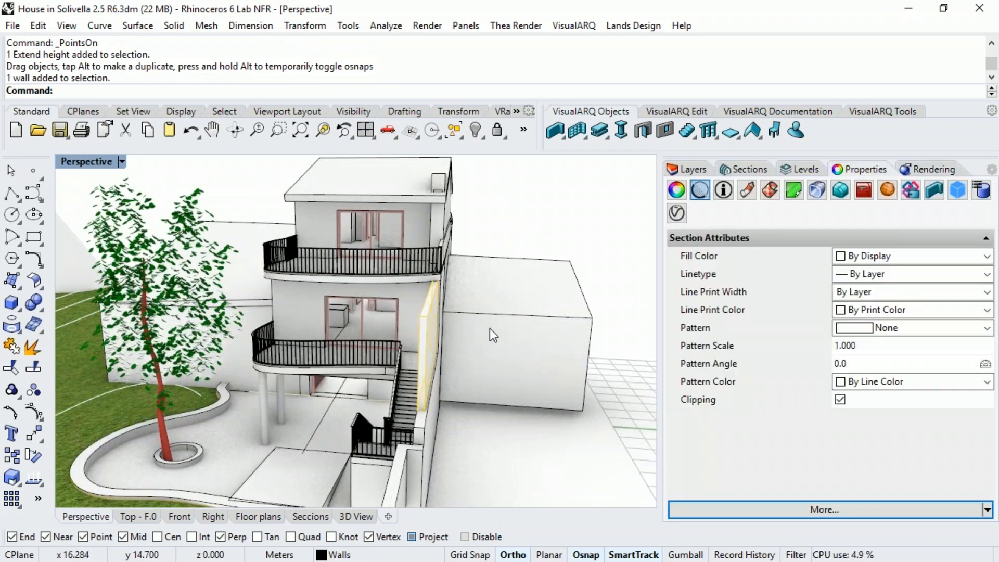
pyautogui.moveTo(499, 337); pyautogui.dragTo(457, 338, button='right')
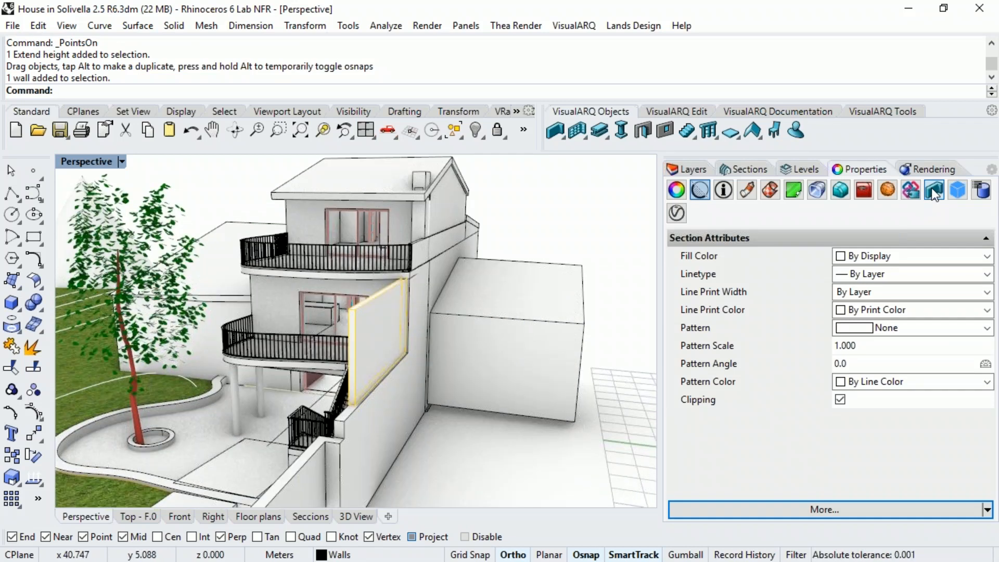
pyautogui.click(931, 189)
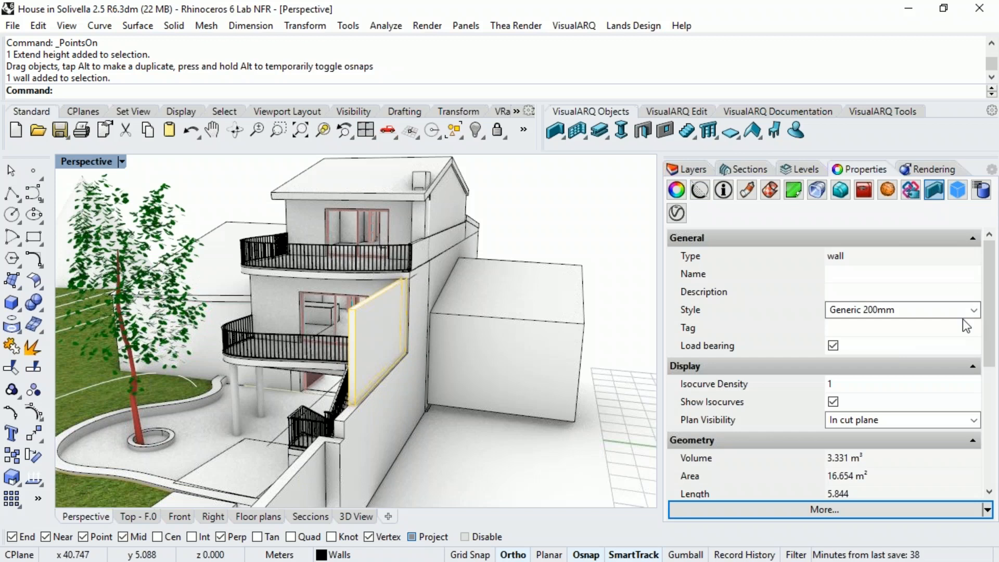
pyautogui.click(967, 312)
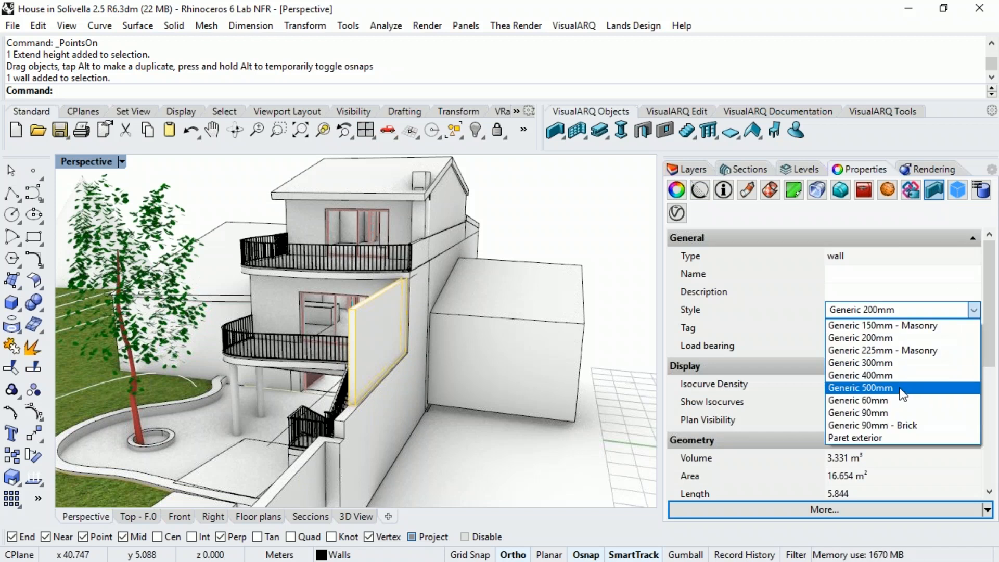
pyautogui.click(888, 407)
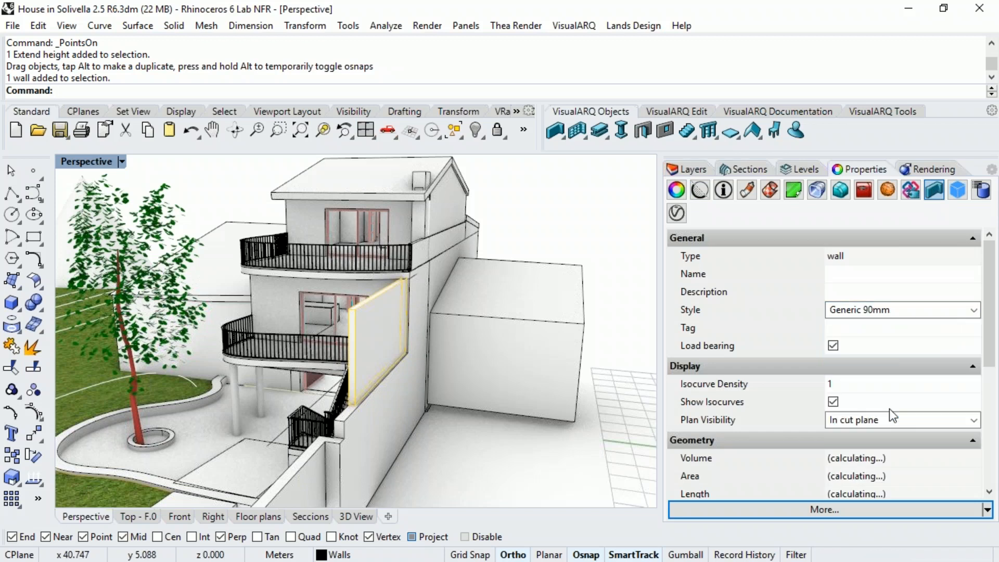
# Step: Set the height of the wall beside the terrace stairs to 1 m and deselect it
pyautogui.scroll(-3, 889, 408)
pyautogui.click(888, 420)
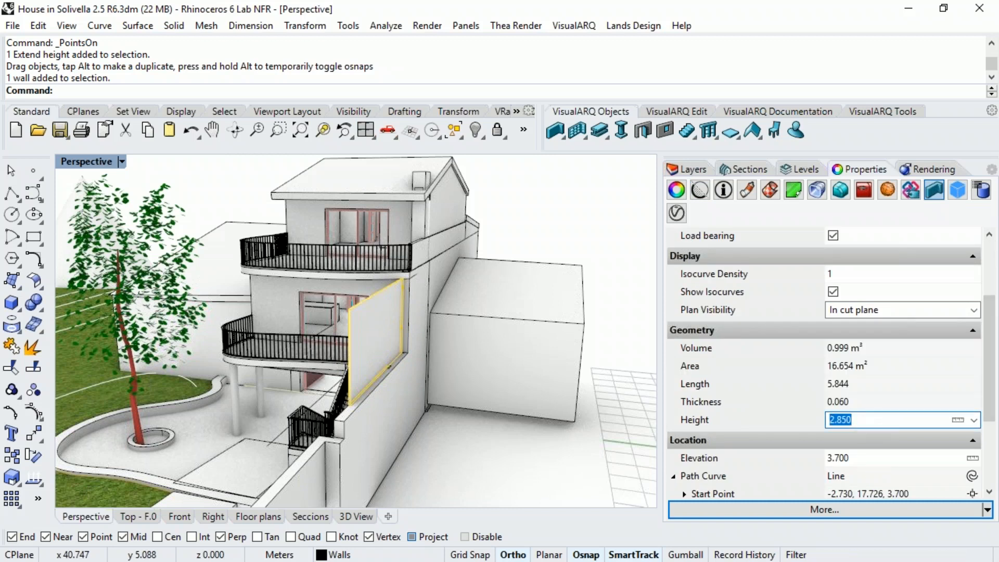
pyautogui.write('1')
pyautogui.press('Return')
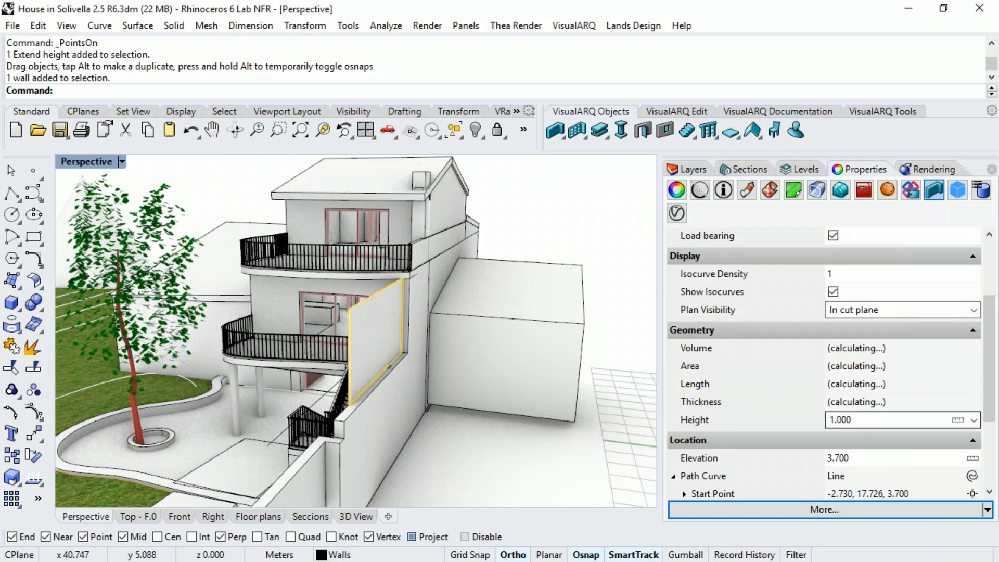
pyautogui.click(535, 451)
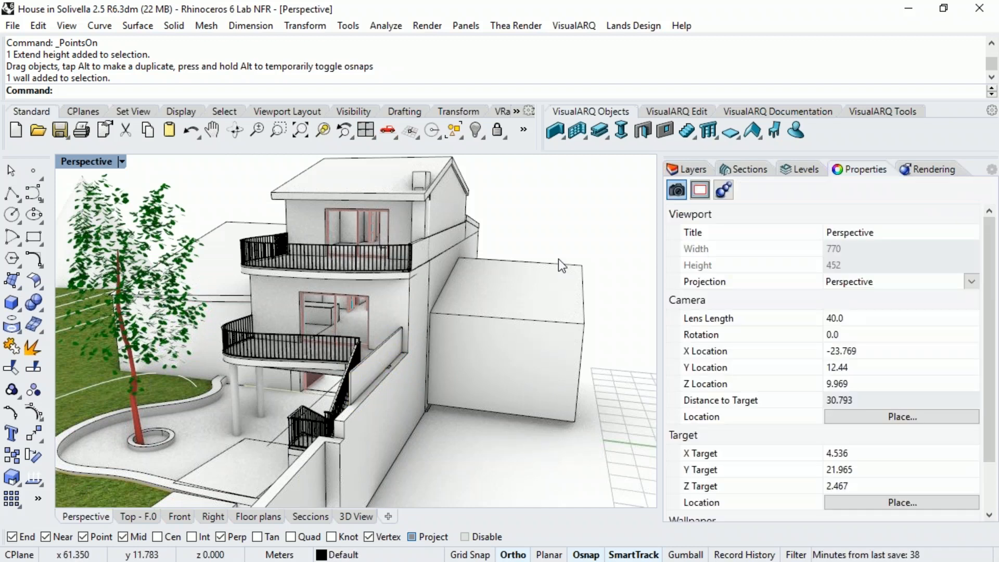
pyautogui.moveTo(557, 258); pyautogui.dragTo(541, 302, button='right')
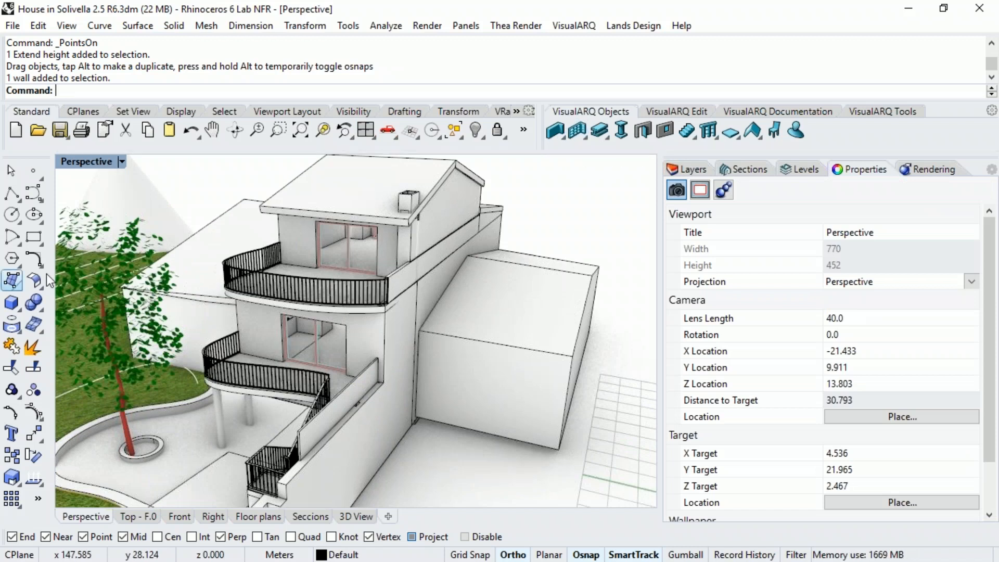
pyautogui.scroll(2, 267, 252)
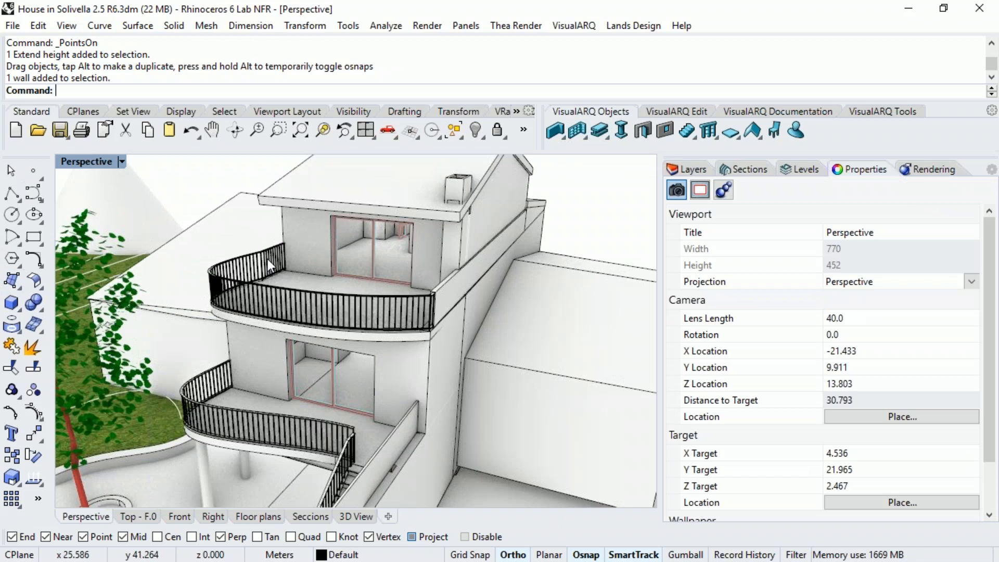
pyautogui.scroll(2, 217, 398)
pyautogui.scroll(-1, 218, 398)
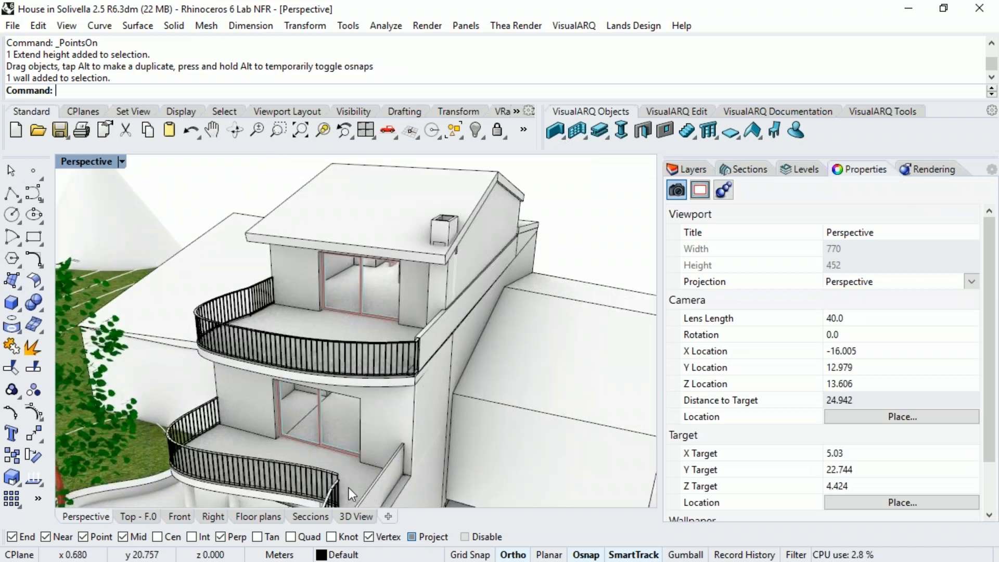
# Step: In the Top - F.0 plan, delete the two skewed walls and the door of the newest storage room
pyautogui.click(130, 517)
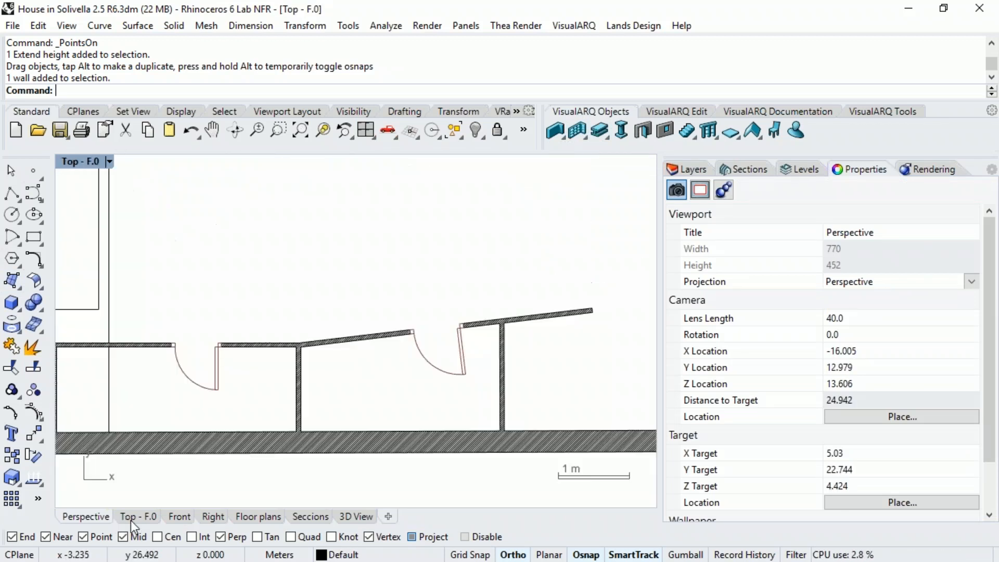
pyautogui.scroll(-2, 392, 352)
pyautogui.scroll(2, 489, 320)
pyautogui.moveTo(519, 374); pyautogui.dragTo(409, 312)
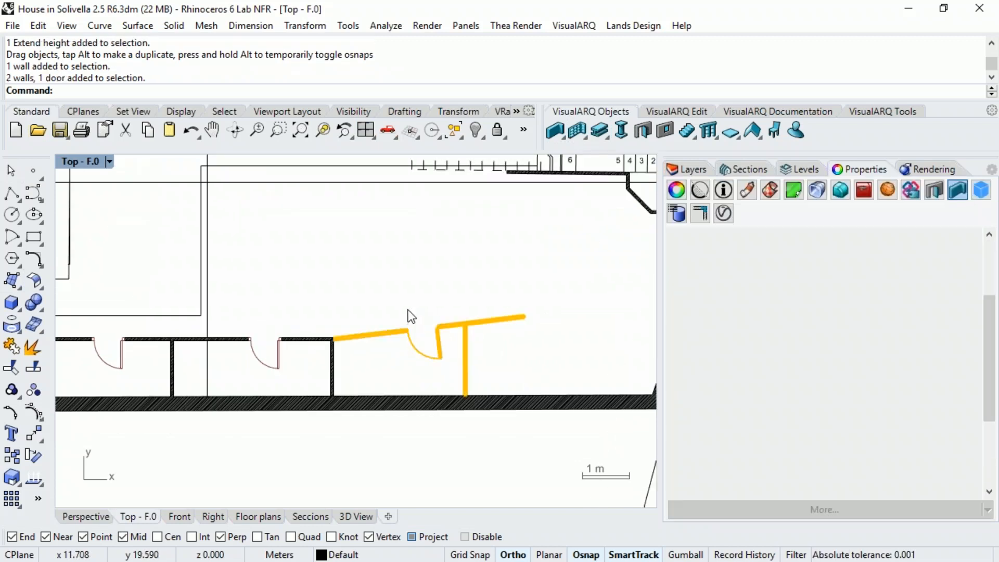
pyautogui.press('Delete')
# Step: Draw a degree 3 control-point curve with Ortho off, bulging from the thick side wall to the remaining storage rooms' outer corner
pyautogui.moveTo(336, 314); pyautogui.dragTo(573, 276, button='right')
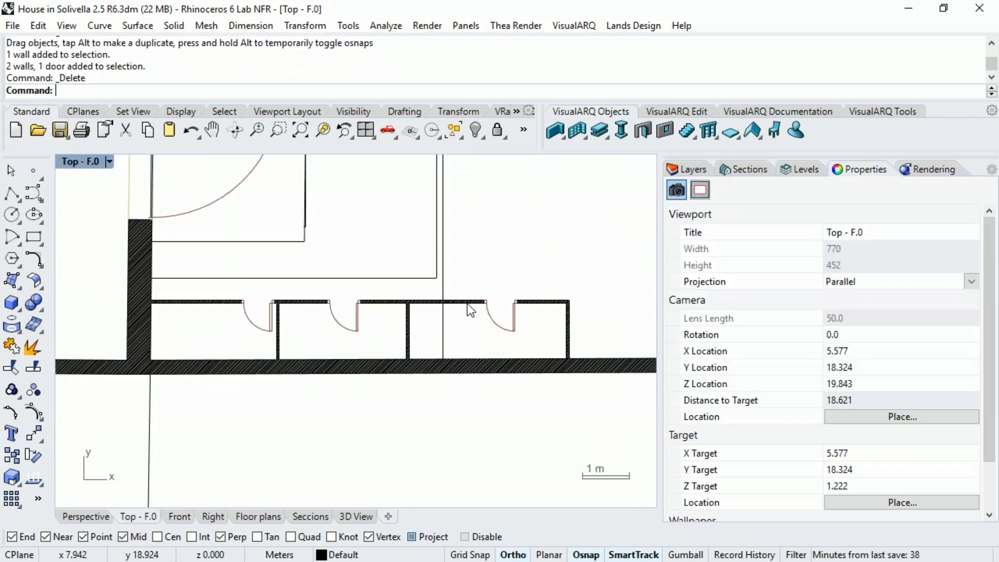
pyautogui.click(469, 304)
pyautogui.press('Escape')
pyautogui.click(33, 193)
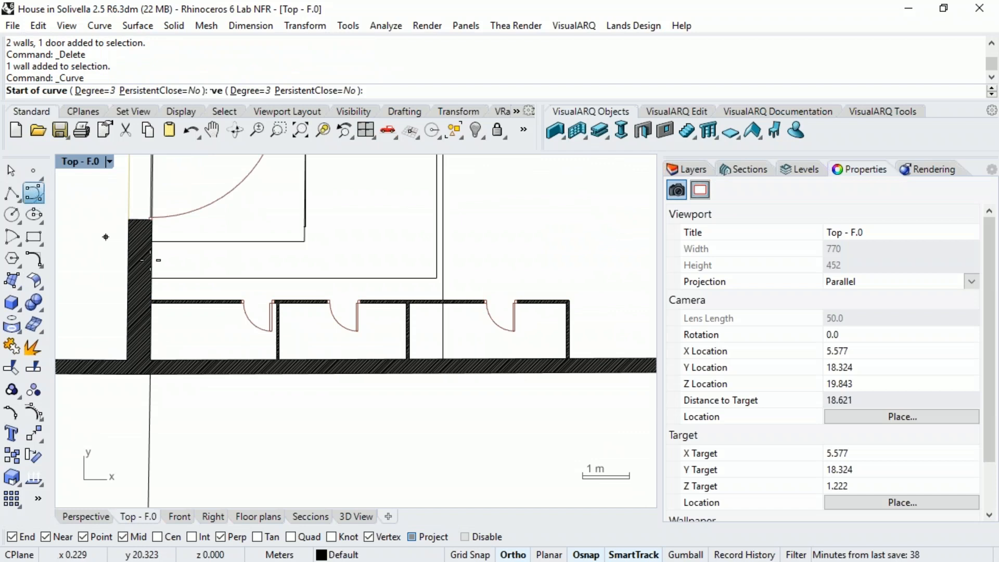
pyautogui.click(152, 302)
pyautogui.scroll(2, 211, 289)
pyautogui.click(220, 303)
pyautogui.moveTo(382, 248); pyautogui.dragTo(278, 276, button='right')
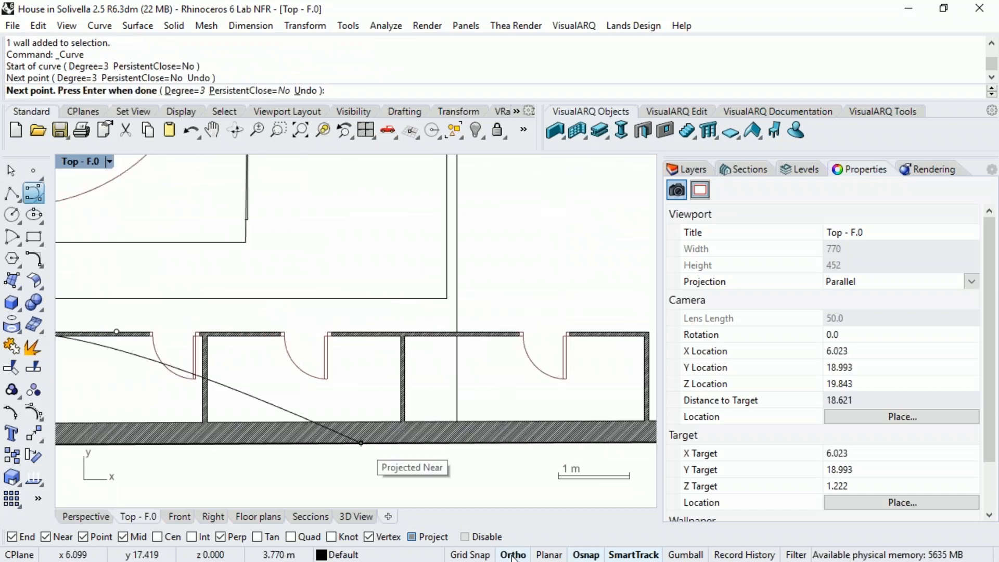
pyautogui.click(299, 266)
pyautogui.click(541, 250)
pyautogui.moveTo(605, 285); pyautogui.dragTo(362, 264, button='right')
pyautogui.scroll(2, 400, 278)
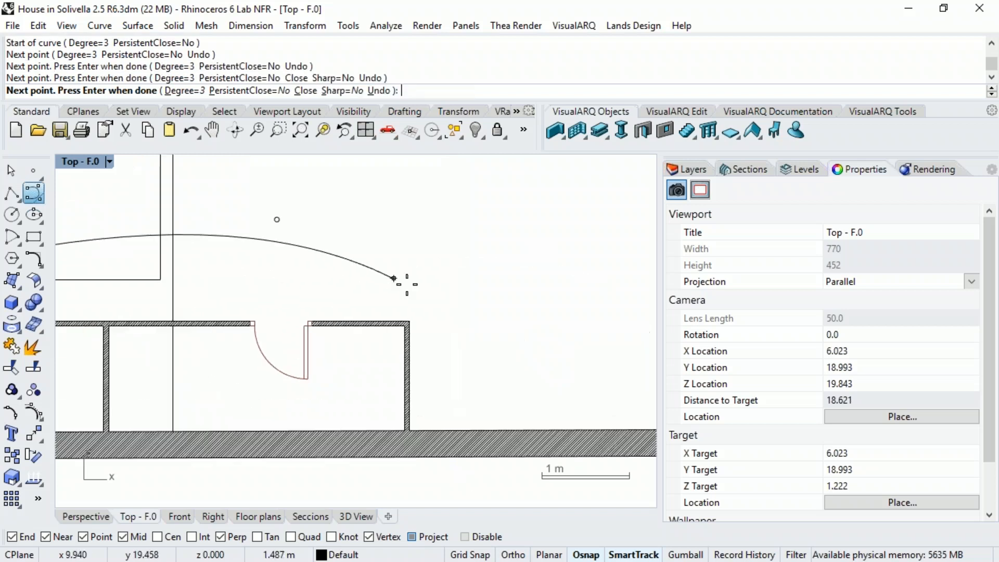
pyautogui.click(407, 319)
pyautogui.click(409, 321)
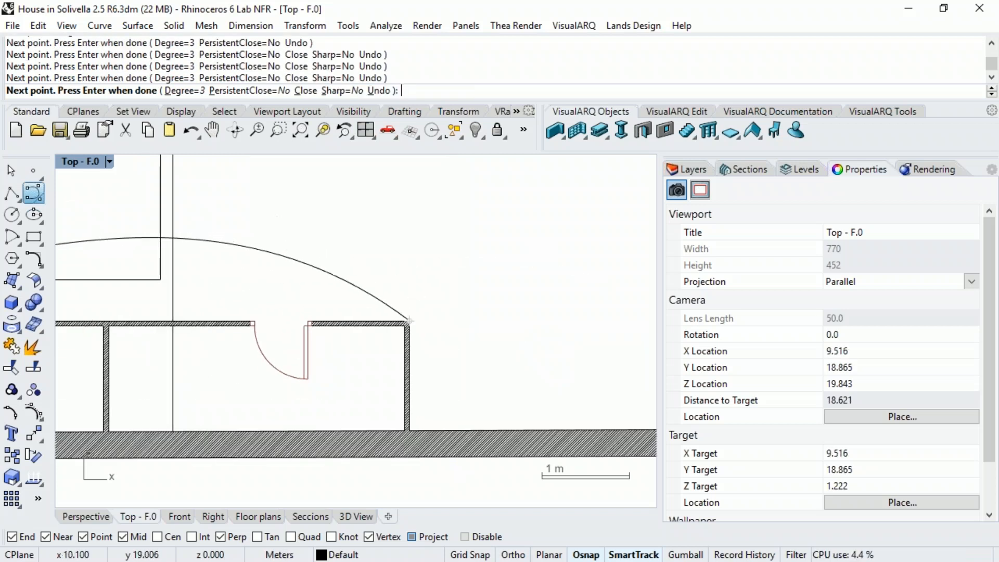
pyautogui.press('Return')
pyautogui.scroll(-3, 408, 321)
pyautogui.moveTo(364, 322); pyautogui.dragTo(395, 291, button='right')
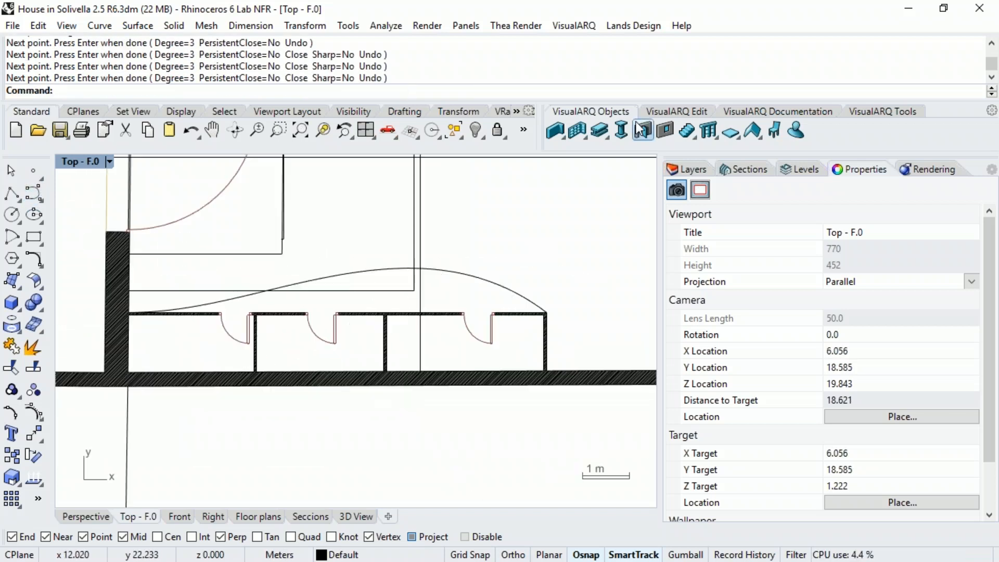
# Step: Create a Generic 90mm wall with Left alignment from the bulging curve
pyautogui.click(560, 137)
pyautogui.click(577, 181)
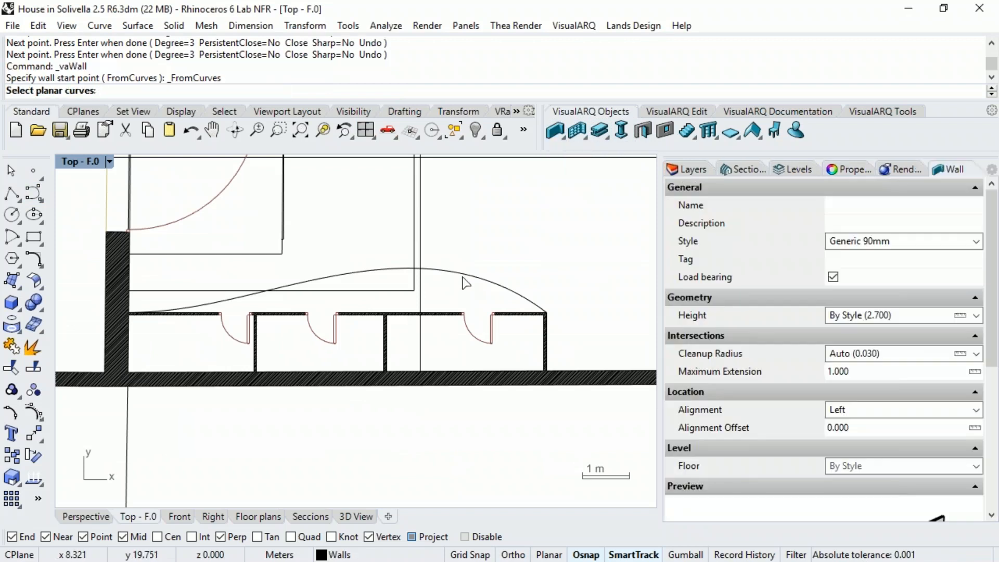
pyautogui.click(467, 278)
pyautogui.press('Return')
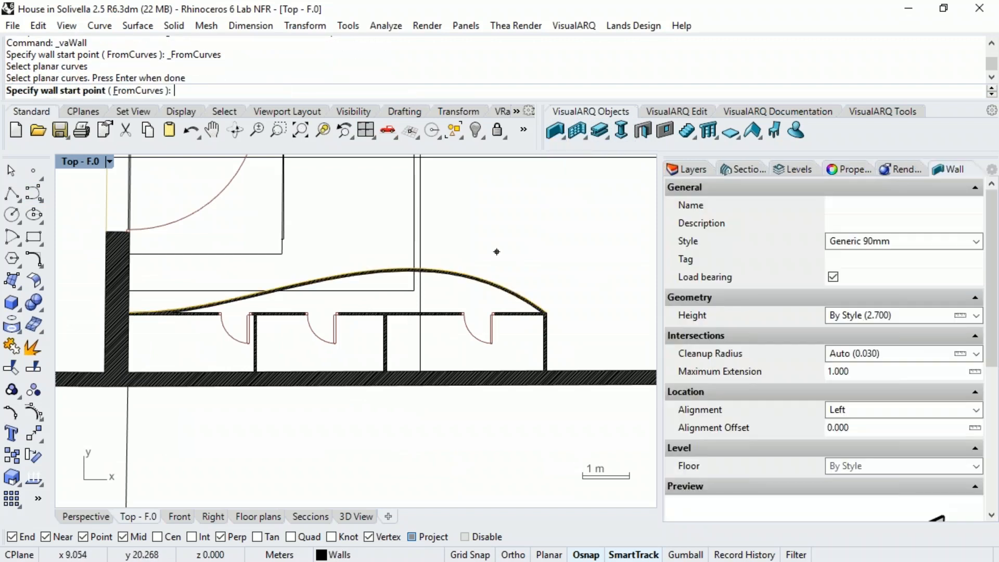
pyautogui.press('Return')
pyautogui.scroll(1, 470, 302)
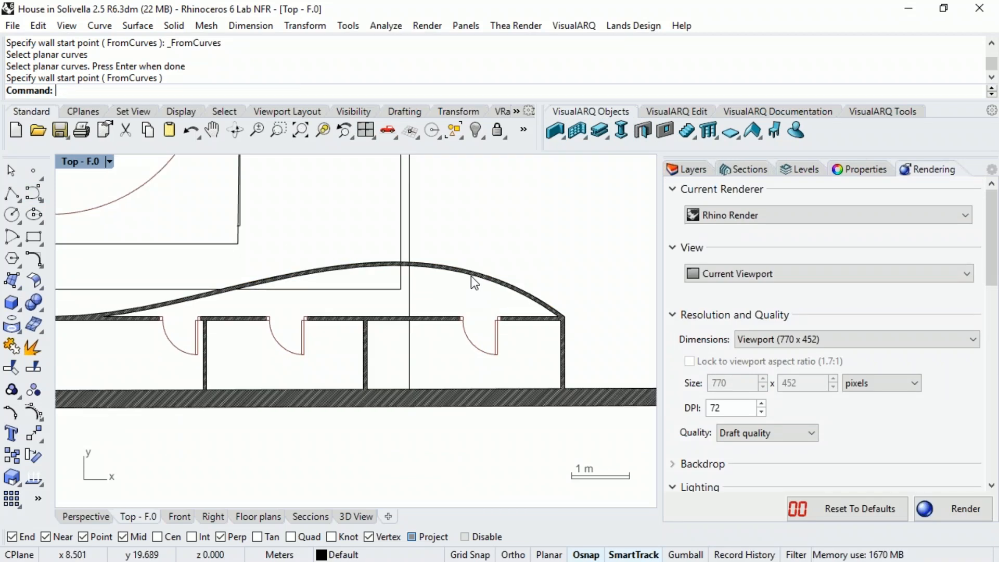
# Step: Delete the wall made from the bulging curve and assign that curve as the path of the storage rooms' straight front wall
pyautogui.click(471, 275)
pyautogui.press('Delete')
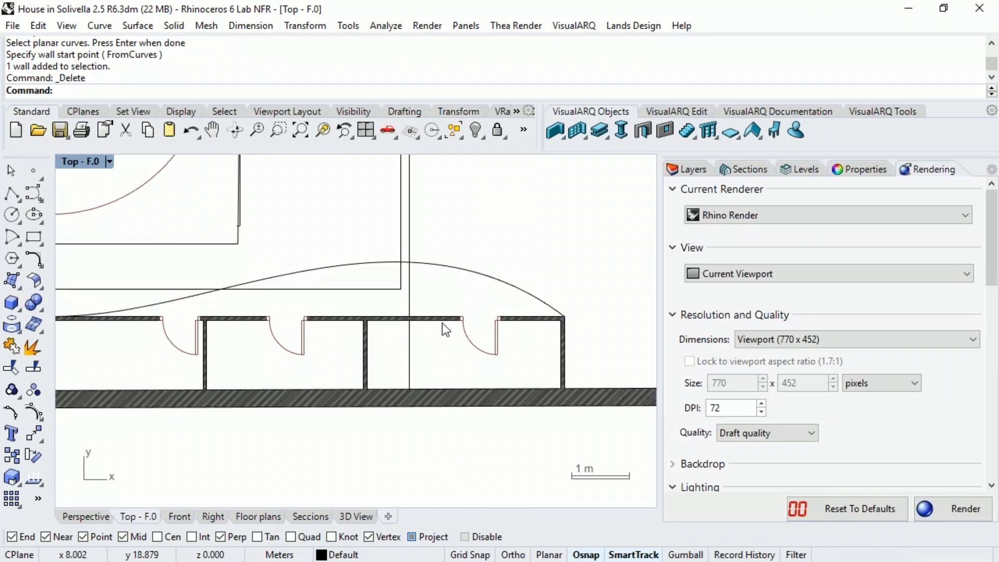
pyautogui.click(447, 320)
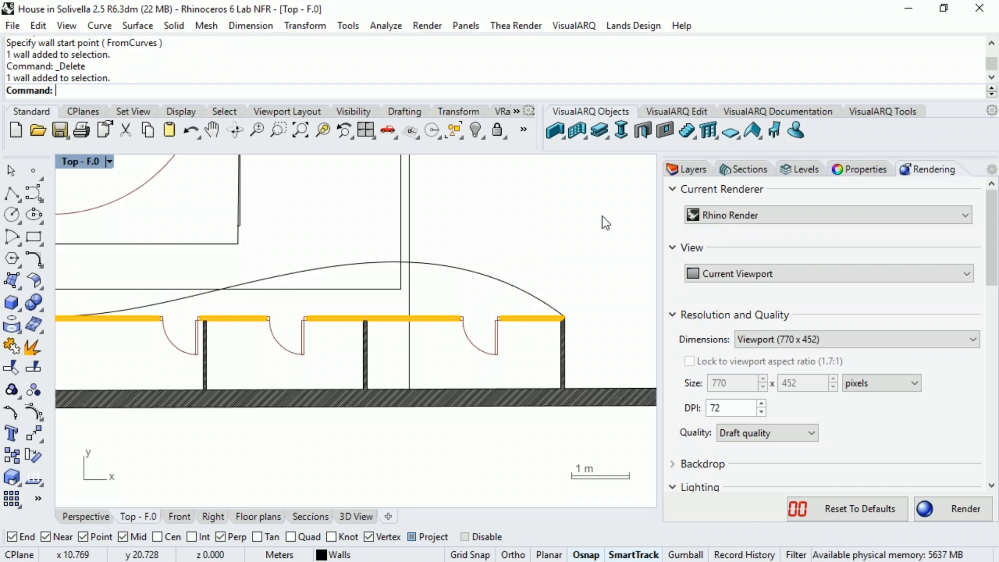
pyautogui.click(859, 173)
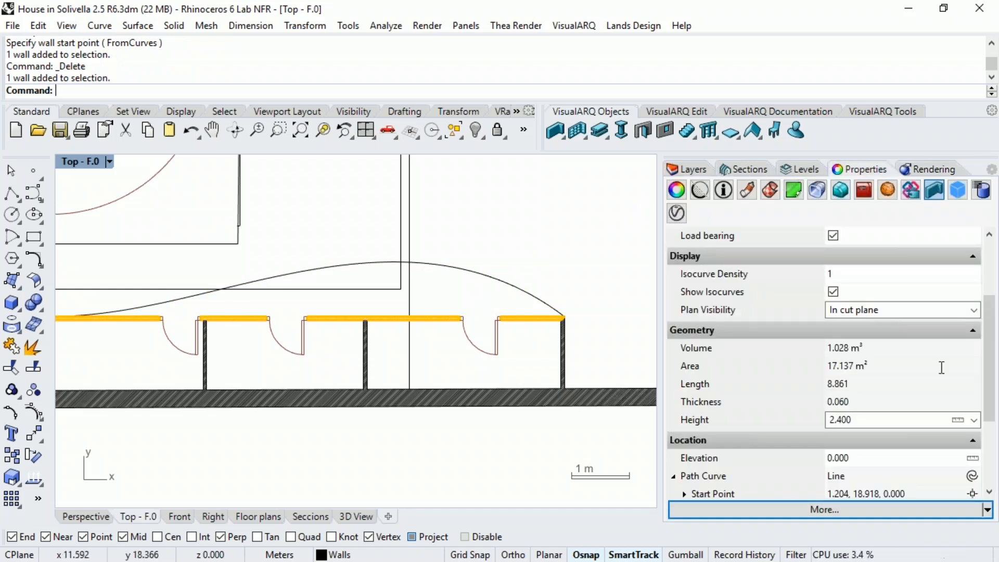
pyautogui.scroll(-3, 978, 343)
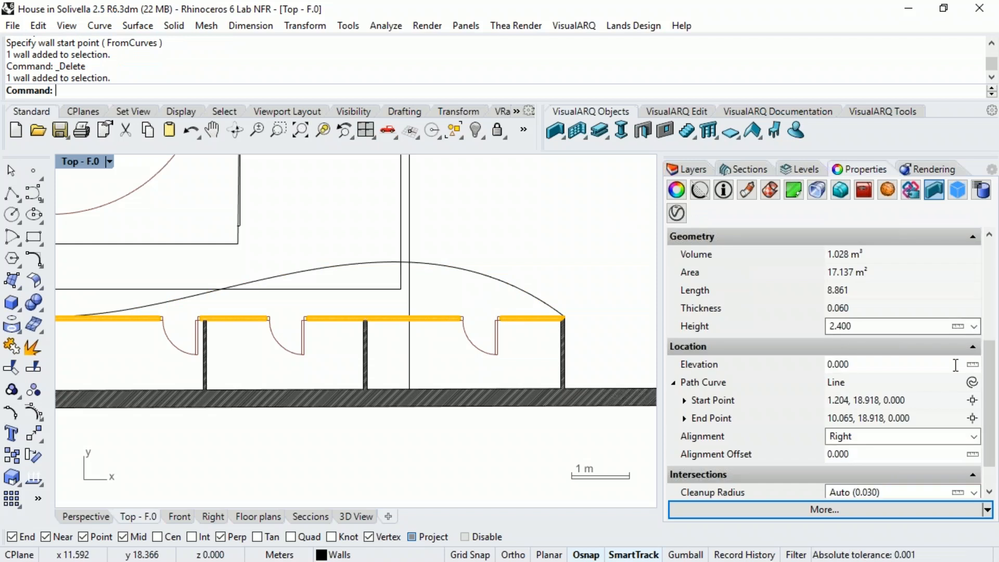
pyautogui.click(972, 382)
pyautogui.click(544, 305)
# Step: Turn on the control points of the storage rooms' outer end wall and extend it to meet the curved front wall
pyautogui.moveTo(503, 250); pyautogui.dragTo(519, 294, button='right')
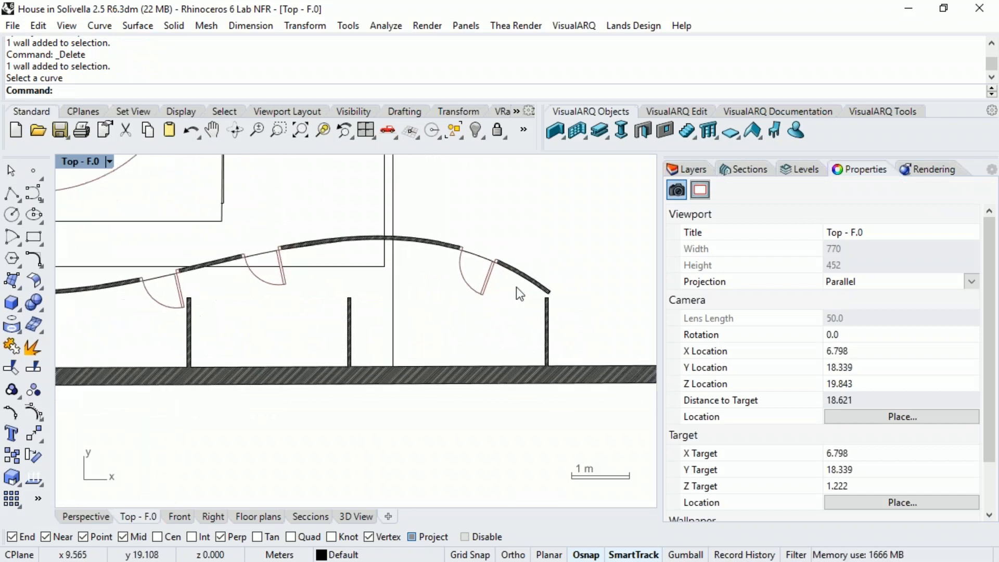
pyautogui.scroll(4, 557, 296)
pyautogui.click(539, 339)
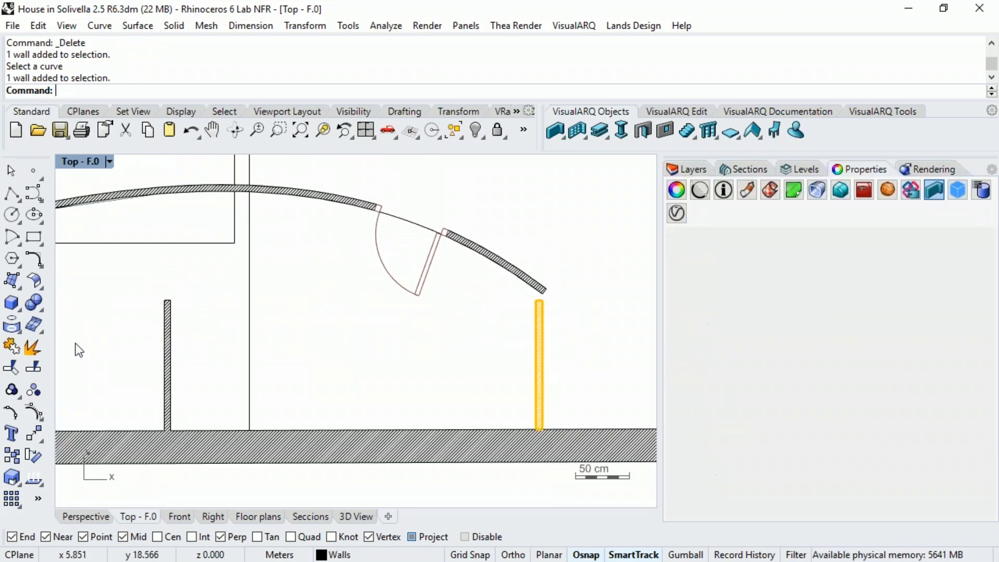
pyautogui.click(33, 411)
pyautogui.scroll(2, 559, 290)
pyautogui.click(520, 225)
pyautogui.moveTo(520, 225); pyautogui.dragTo(518, 279)
pyautogui.scroll(-3, 539, 352)
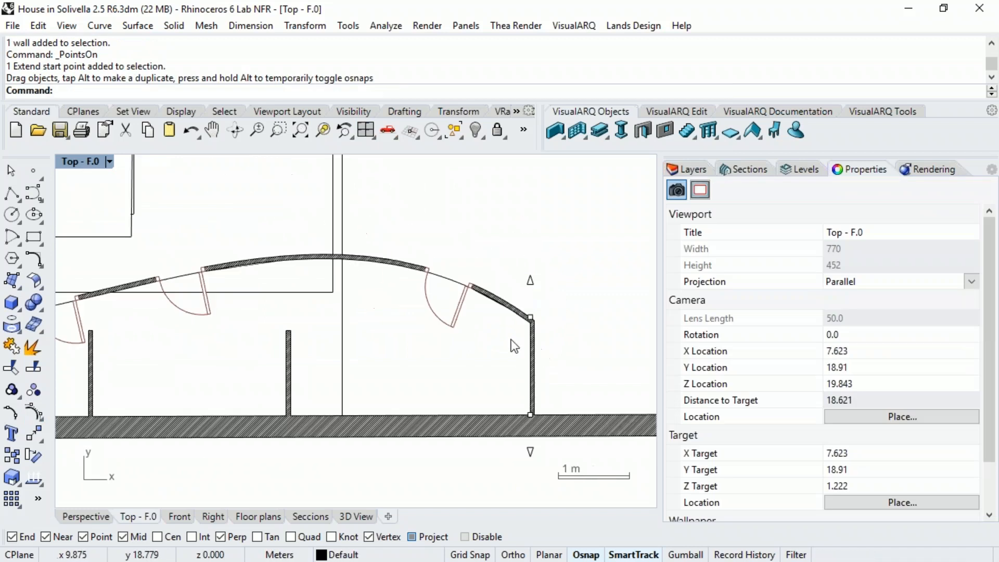
# Step: Extend the two partition walls between the storage rooms to meet the curved front wall using their control points
pyautogui.moveTo(374, 238); pyautogui.dragTo(370, 352, button='right')
pyautogui.click(327, 364)
pyautogui.press('F10')
pyautogui.moveTo(325, 352); pyautogui.dragTo(324, 280)
pyautogui.moveTo(132, 364); pyautogui.dragTo(213, 354, button='right')
pyautogui.click(215, 351)
pyautogui.press('F10')
pyautogui.scroll(2, 212, 330)
pyautogui.moveTo(208, 342)
pyautogui.mouseDown()
pyautogui.moveTo(207, 304)
pyautogui.moveTo(208, 352)
pyautogui.mouseUp()
pyautogui.scroll(-2, 298, 360)
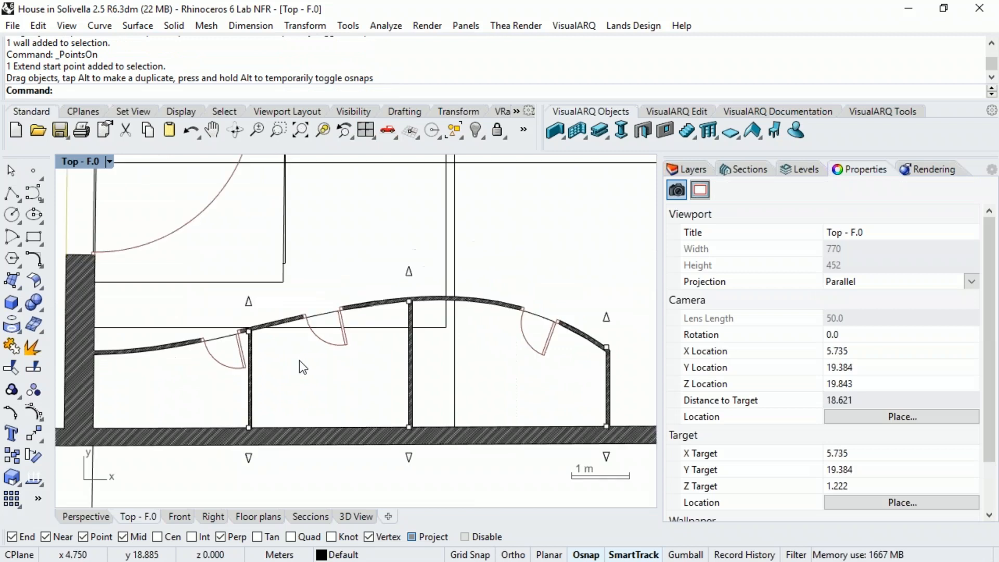
# Step: Move the middle storage room's door along the curved wall and into the partition shared with the outer room
pyautogui.moveTo(344, 345); pyautogui.dragTo(404, 346, button='right')
pyautogui.scroll(1, 407, 347)
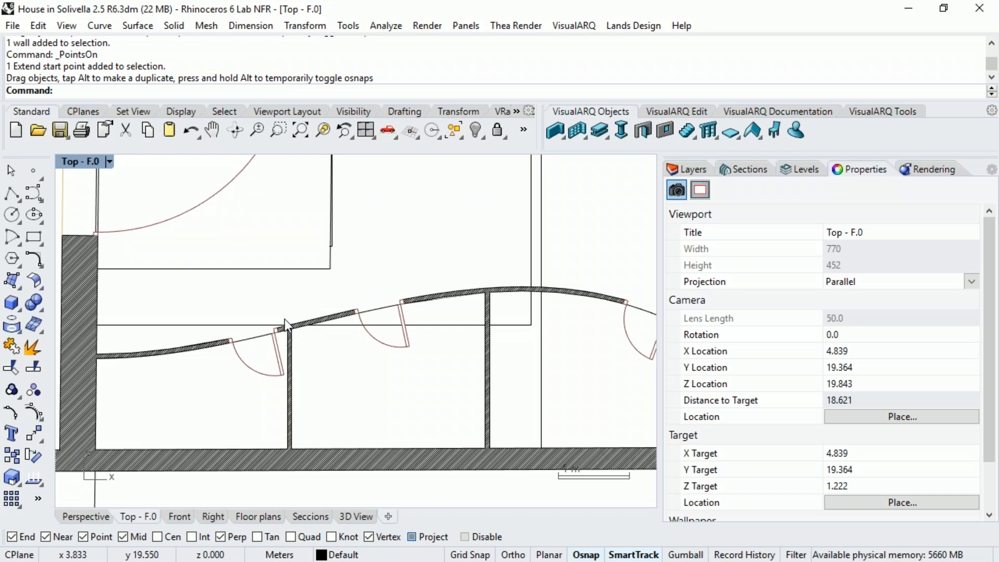
pyautogui.click(398, 318)
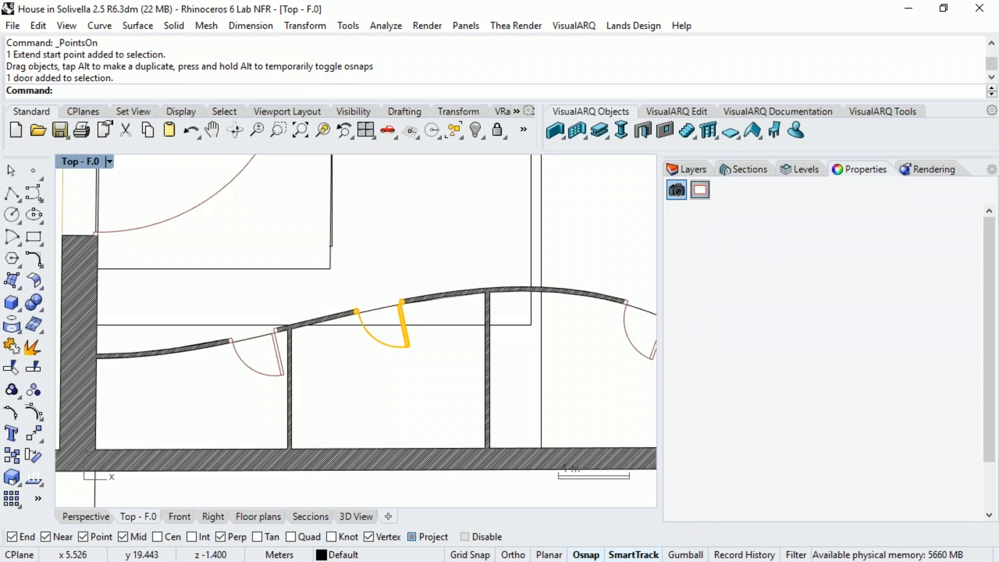
pyautogui.moveTo(404, 318); pyautogui.dragTo(498, 314)
pyautogui.moveTo(478, 335); pyautogui.dragTo(503, 392)
pyautogui.moveTo(446, 365); pyautogui.dragTo(386, 352, button='right')
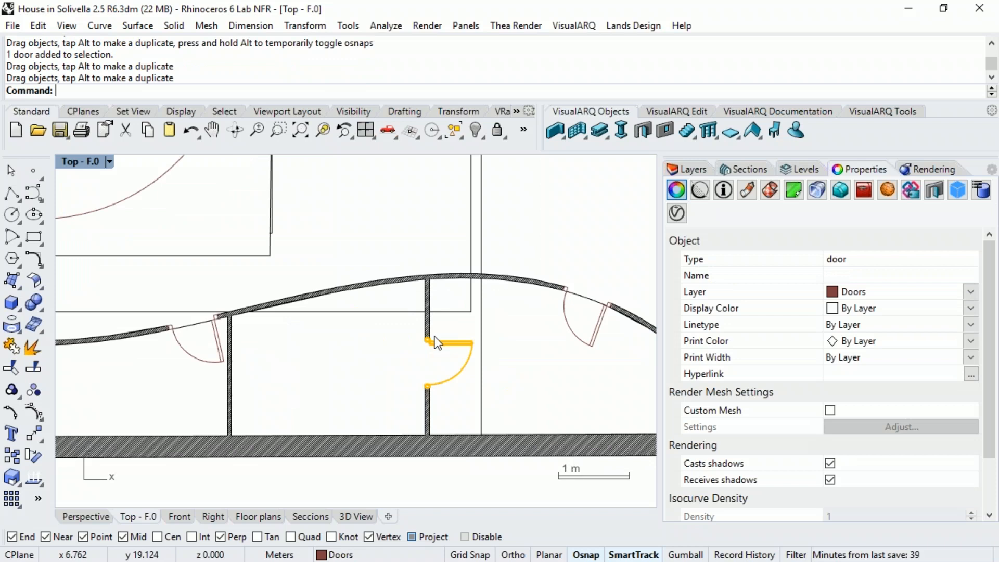
# Step: Pull the door out of the partition, reinsert it in the middle room's curved front wall near that partition, and deselect it
pyautogui.moveTo(473, 353); pyautogui.dragTo(389, 359)
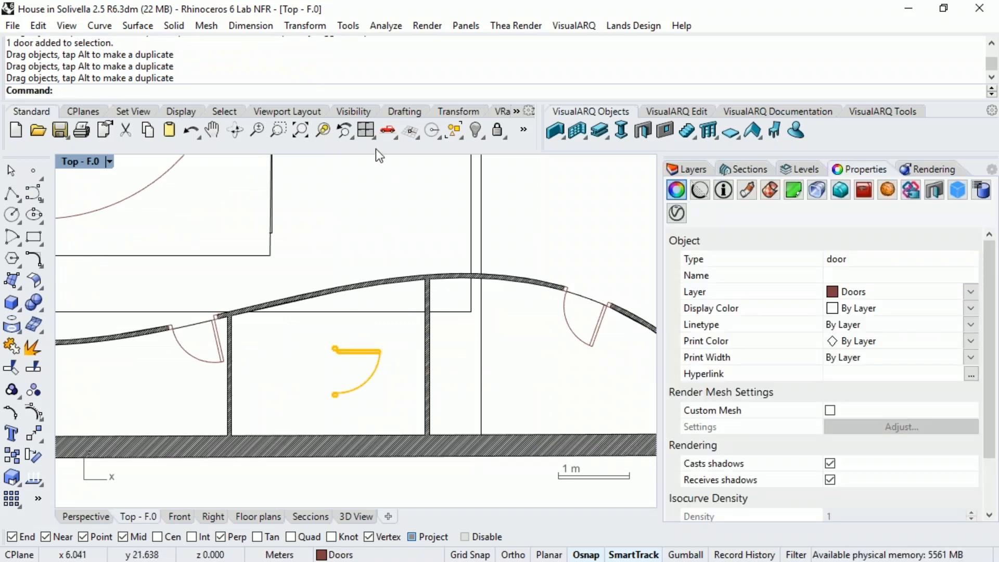
pyautogui.moveTo(407, 258); pyautogui.dragTo(385, 264, button='right')
pyautogui.moveTo(343, 357); pyautogui.dragTo(384, 286)
pyautogui.click(368, 372)
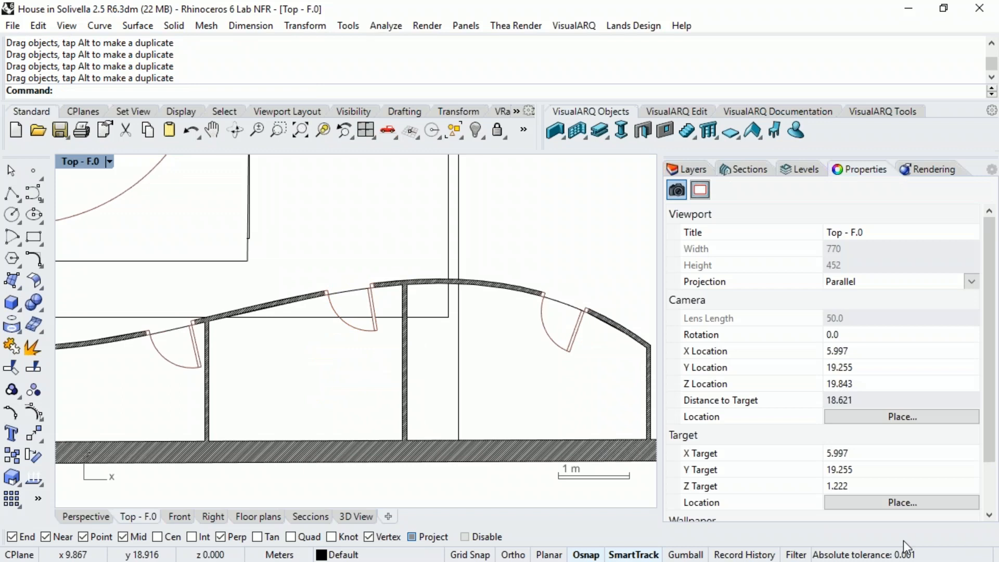
# Step: Examine the house exterior in the Perspective view, including the sliding glass door on the lower terrace
pyautogui.scroll(-5, 452, 332)
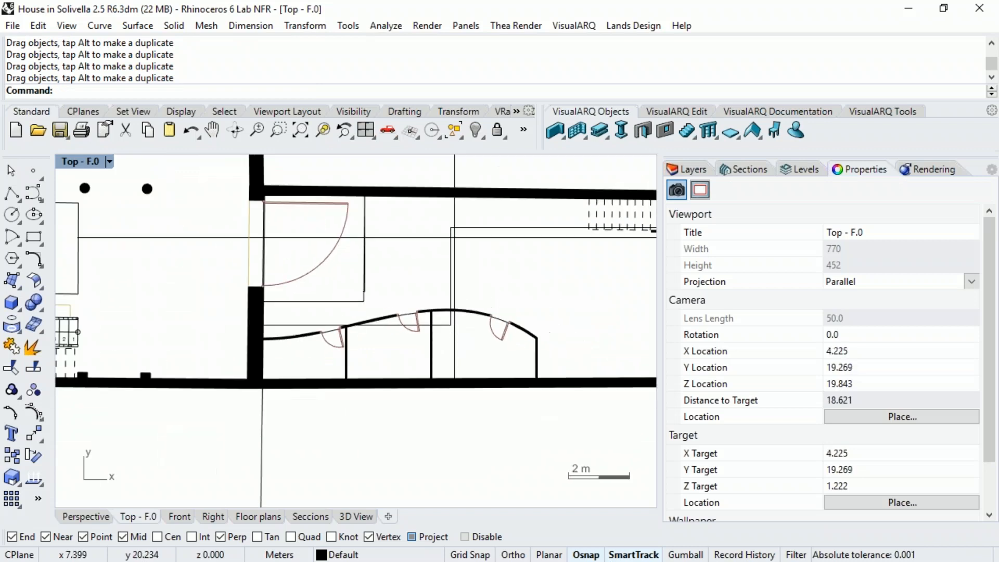
pyautogui.click(87, 515)
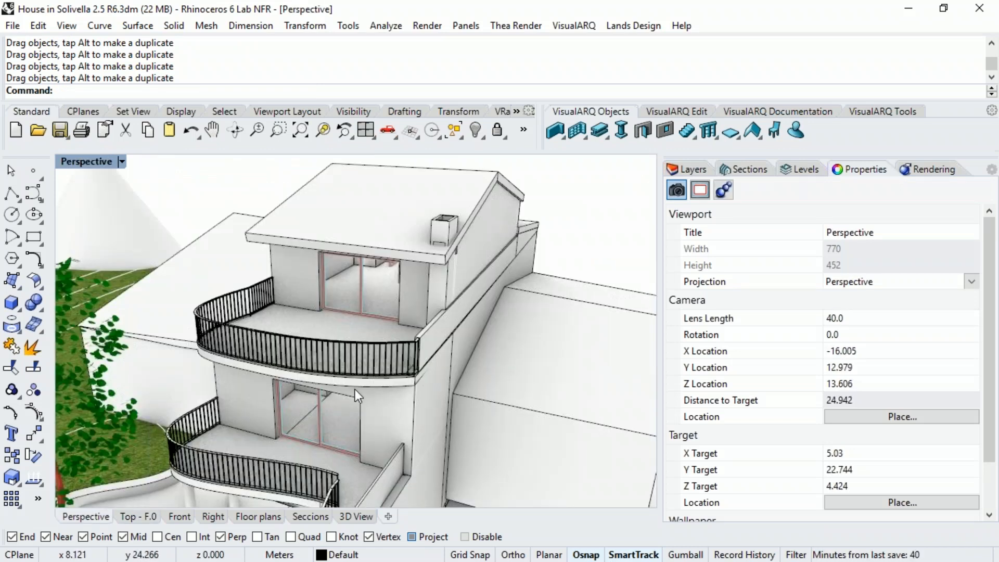
pyautogui.scroll(-4, 355, 389)
pyautogui.moveTo(418, 388); pyautogui.dragTo(385, 388, button='right')
pyautogui.keyDown('shift'); pyautogui.moveTo(385, 388); pyautogui.dragTo(350, 341, button='right'); pyautogui.keyUp('shift')
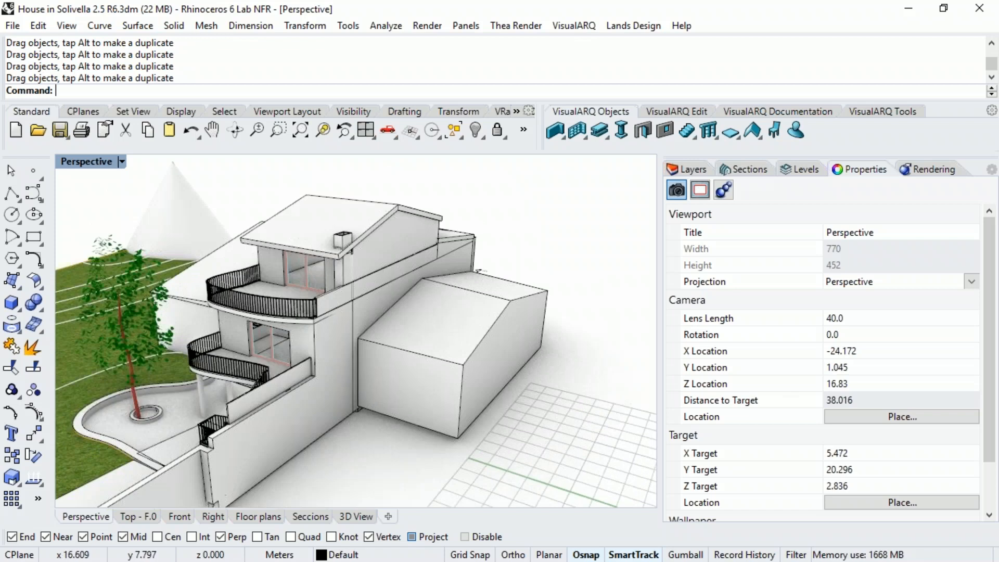
pyautogui.hotkey('alt', 'Tab')
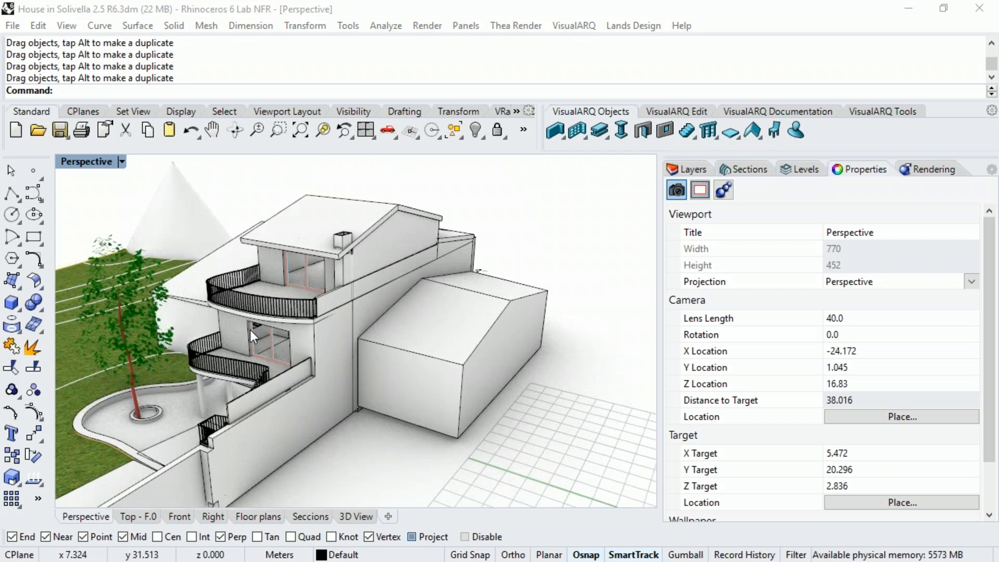
pyautogui.scroll(6, 235, 271)
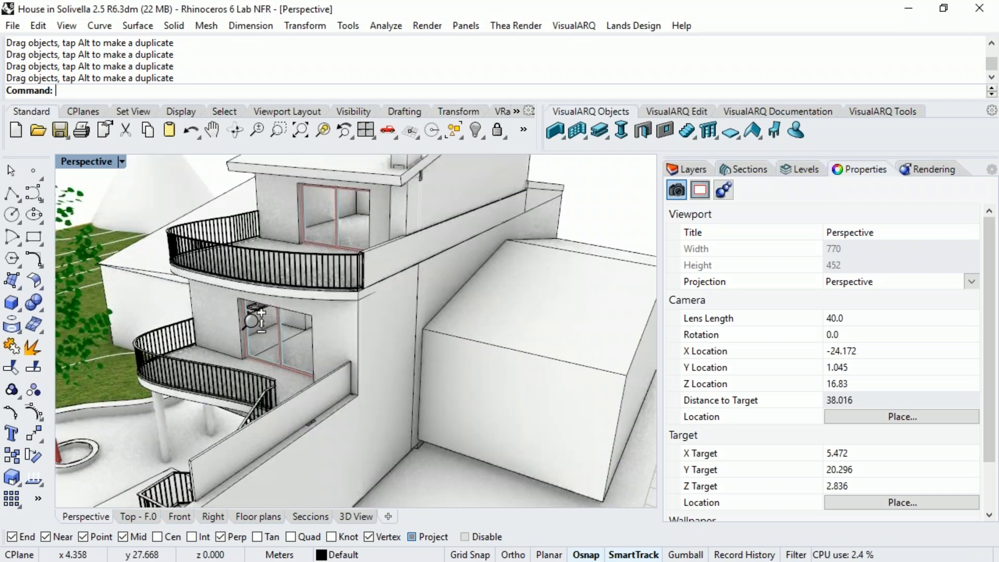
pyautogui.scroll(5, 235, 271)
pyautogui.scroll(3, 303, 383)
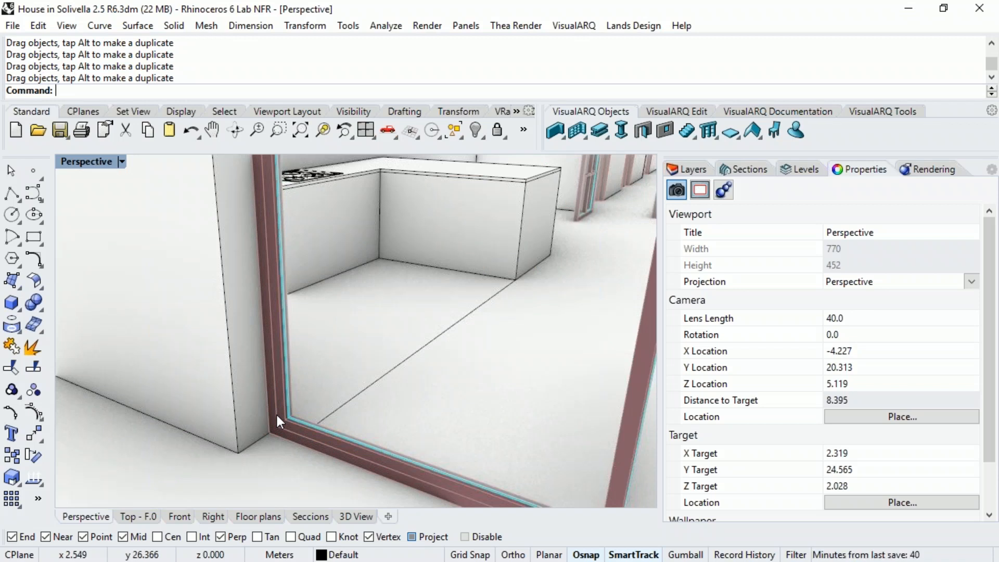
pyautogui.scroll(-4, 277, 428)
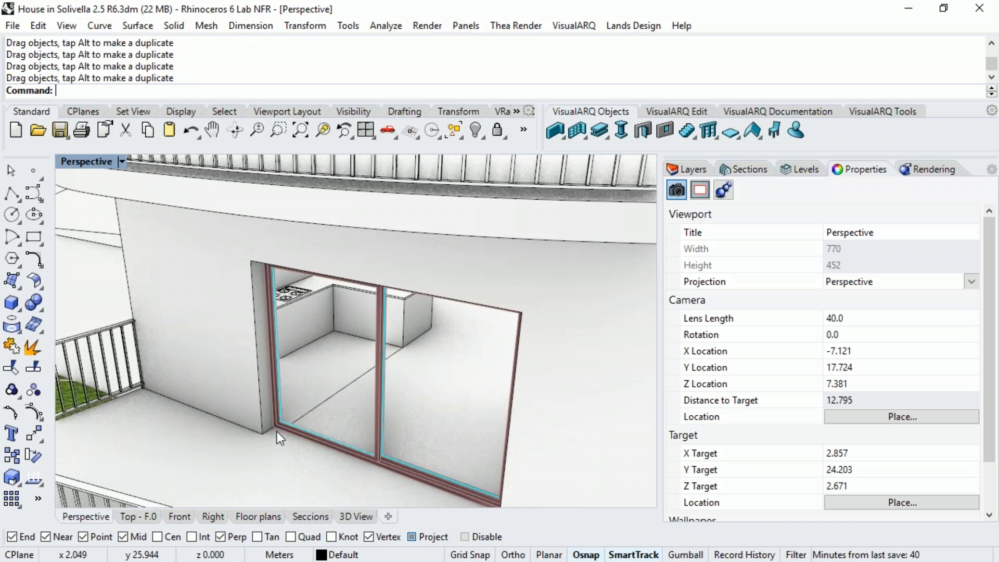
pyautogui.scroll(-4, 277, 433)
pyautogui.scroll(-2, 276, 434)
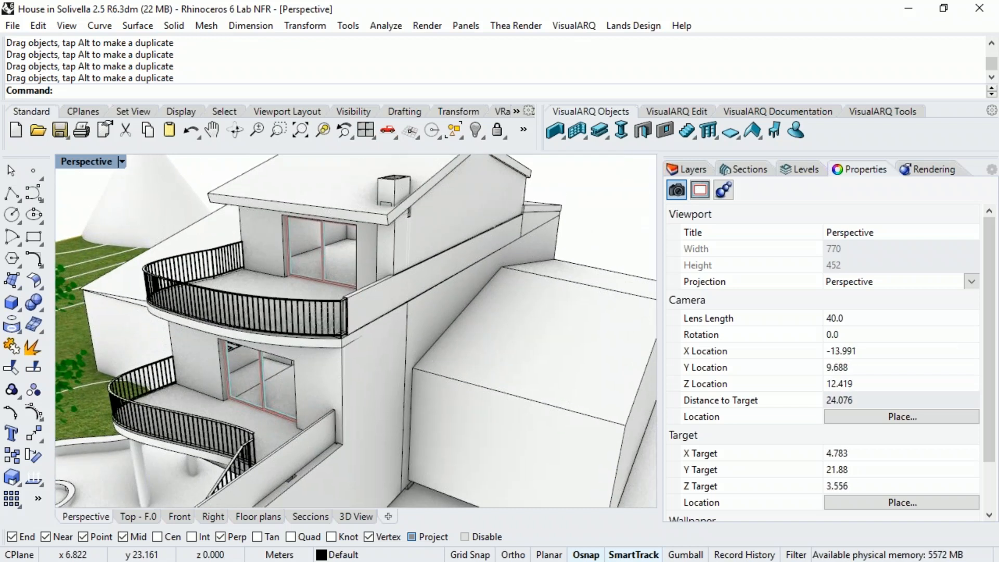
pyautogui.moveTo(356, 370); pyautogui.dragTo(366, 367, button='right')
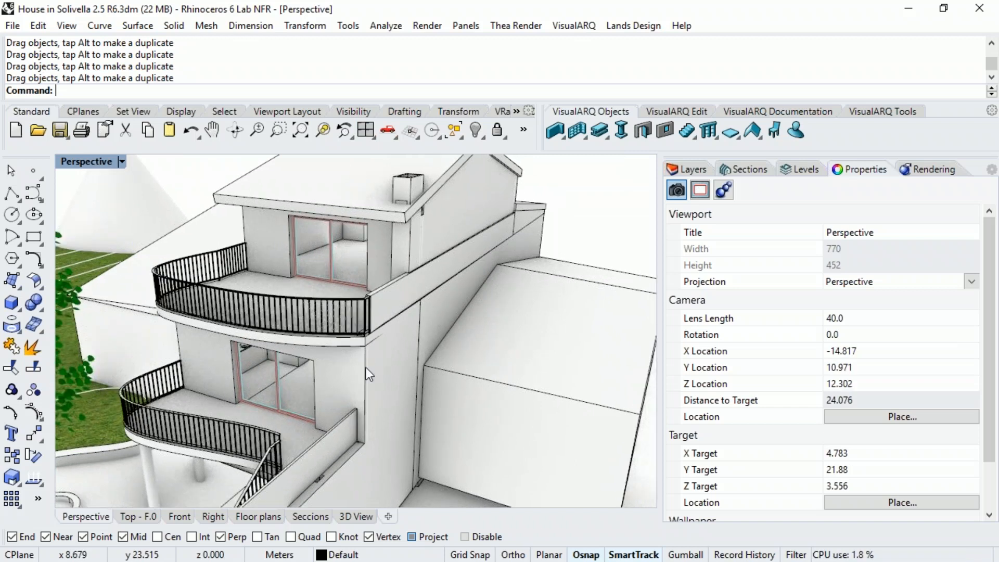
pyautogui.keyDown('shift'); pyautogui.moveTo(366, 360); pyautogui.dragTo(382, 331, button='right'); pyautogui.keyUp('shift')
# Step: Select the curved front wall in the Top - F.0 plan and open the wall styles, arranging the dialog beside the plan
pyautogui.click(134, 516)
pyautogui.scroll(3, 364, 364)
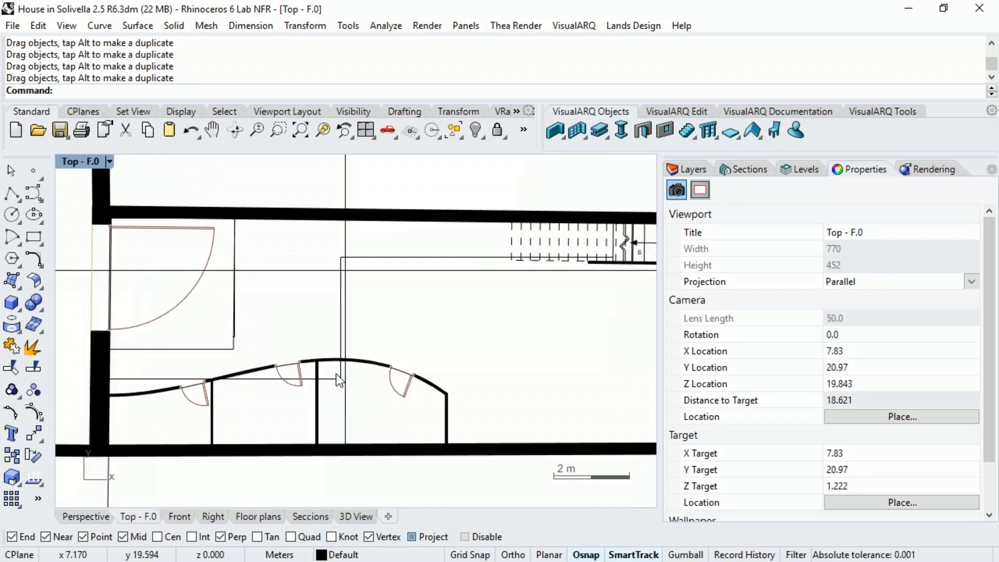
pyautogui.scroll(1, 414, 364)
pyautogui.click(423, 349)
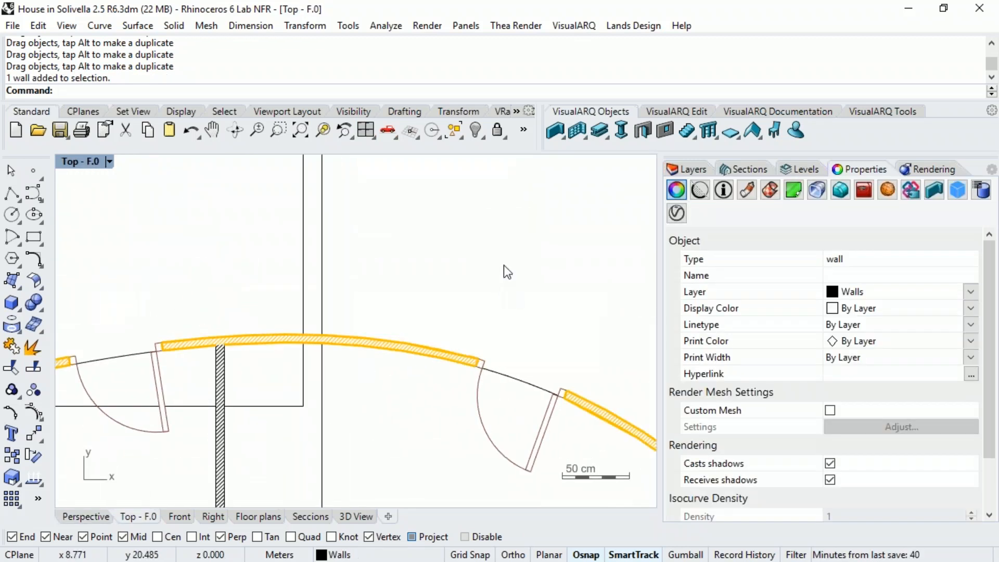
pyautogui.rightClick(555, 132)
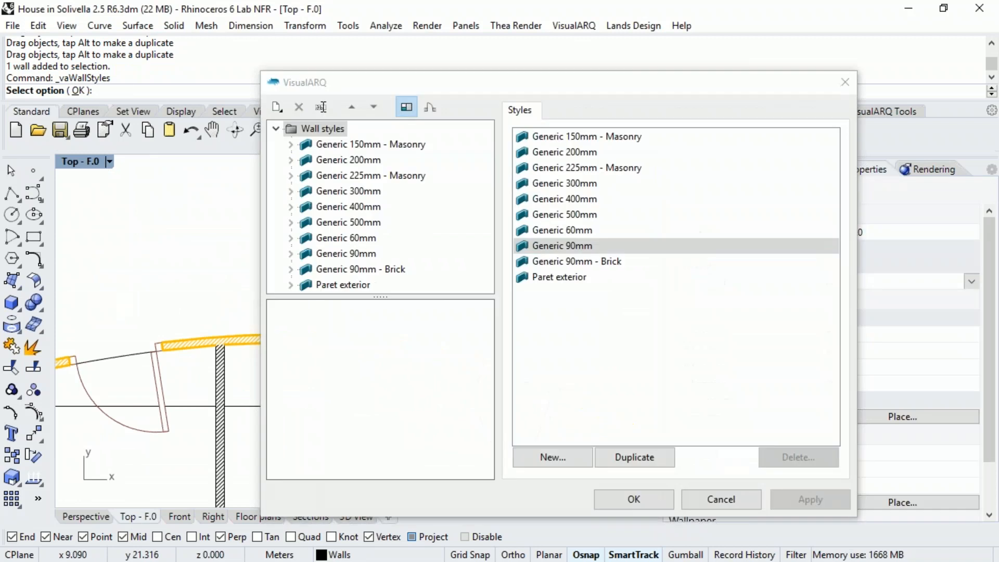
pyautogui.moveTo(383, 294); pyautogui.dragTo(381, 373)
pyautogui.moveTo(405, 82); pyautogui.dragTo(588, 92)
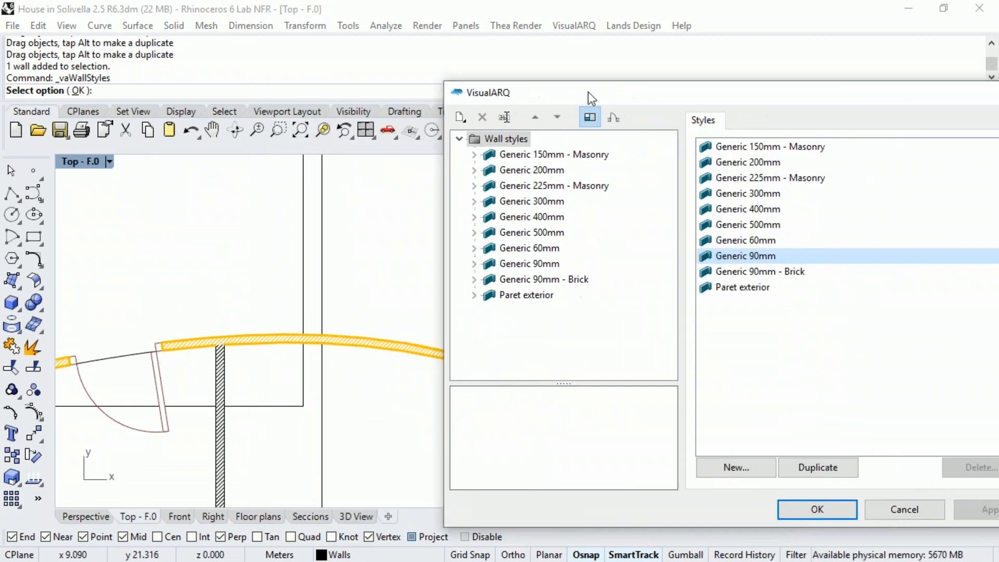
# Step: Duplicate the Generic 90mm wall style and expand the copy's components
pyautogui.click(474, 264)
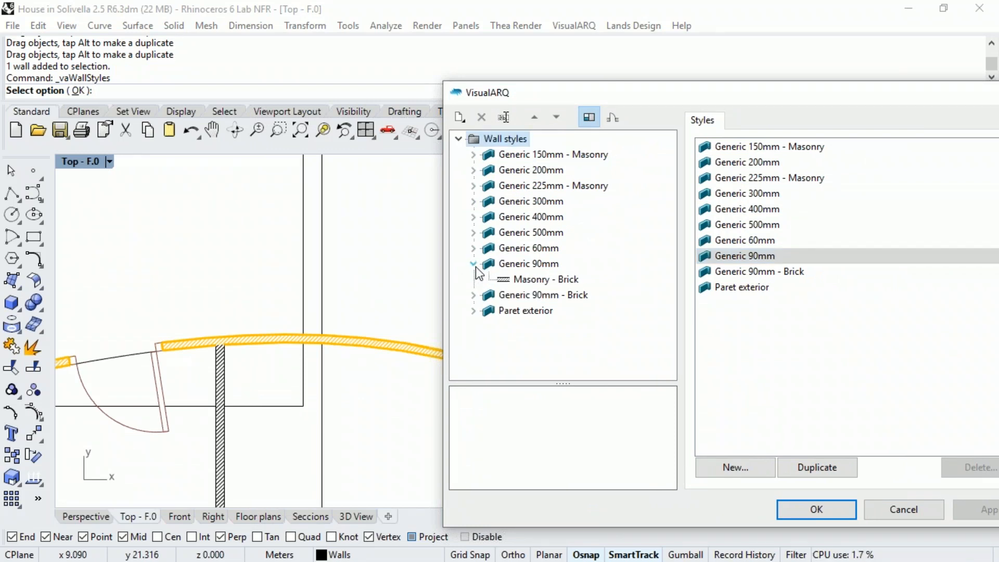
pyautogui.click(474, 264)
pyautogui.click(508, 264)
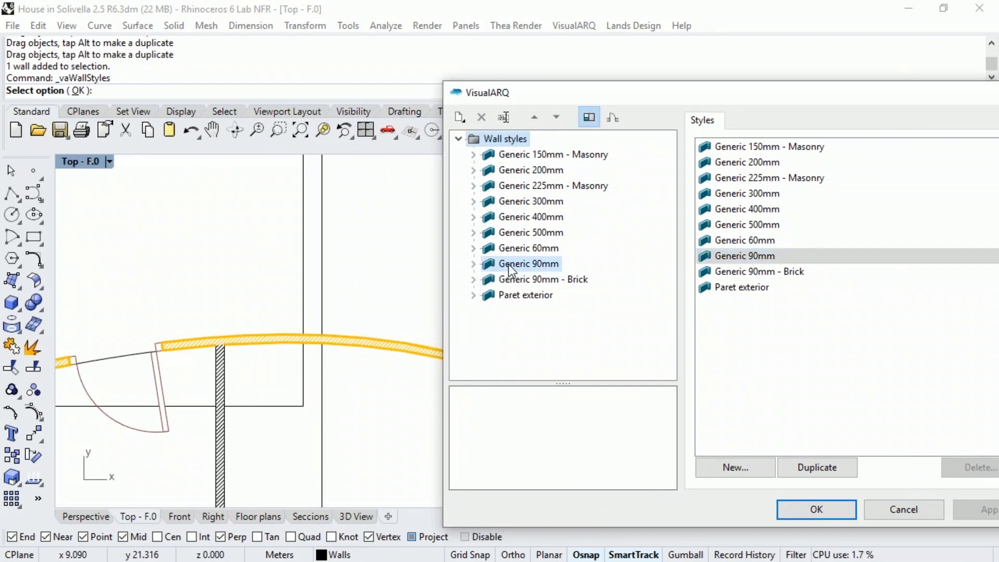
pyautogui.rightClick(515, 264)
pyautogui.click(554, 294)
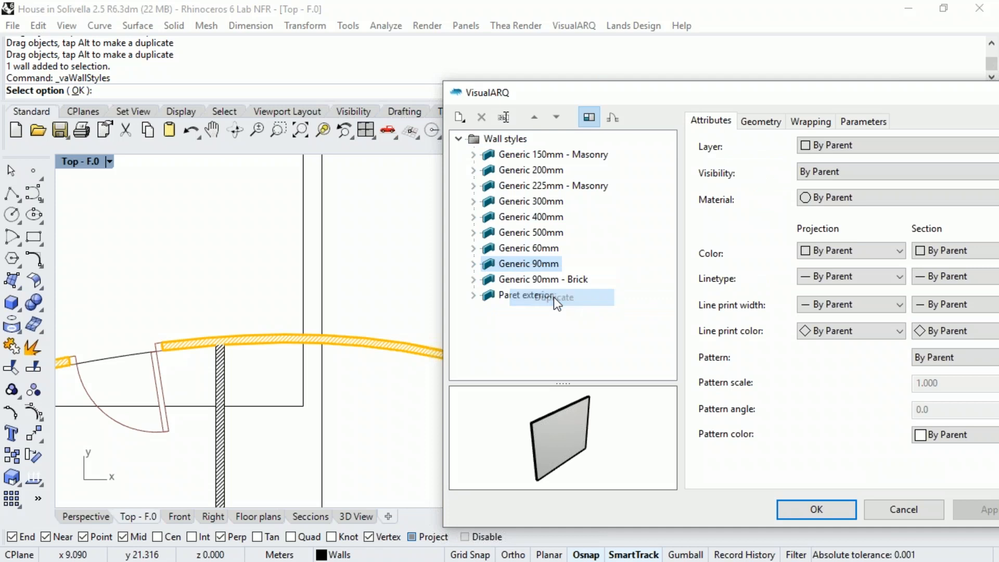
pyautogui.click(473, 310)
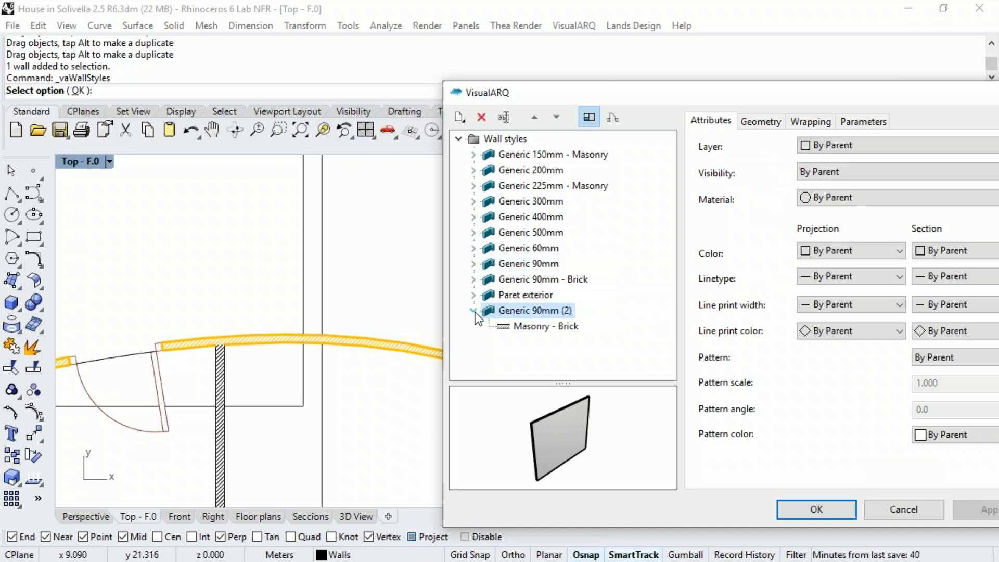
# Step: Rename the duplicated wall style as Generic 100mm 3 Layers
pyautogui.click(536, 312)
pyautogui.moveTo(532, 311); pyautogui.dragTo(541, 311)
pyautogui.write('100')
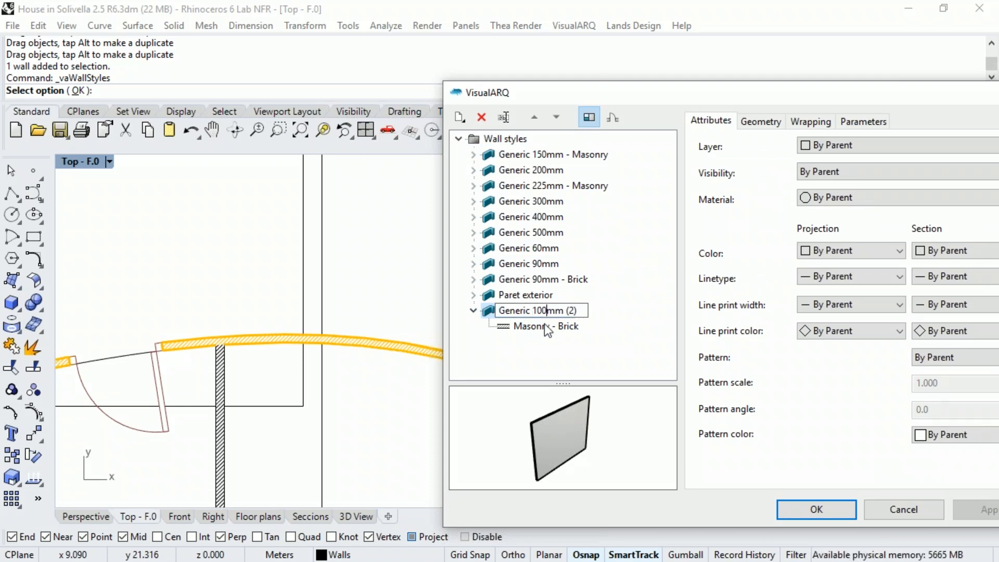
pyautogui.moveTo(566, 312); pyautogui.dragTo(584, 312)
pyautogui.press('BackSpace')
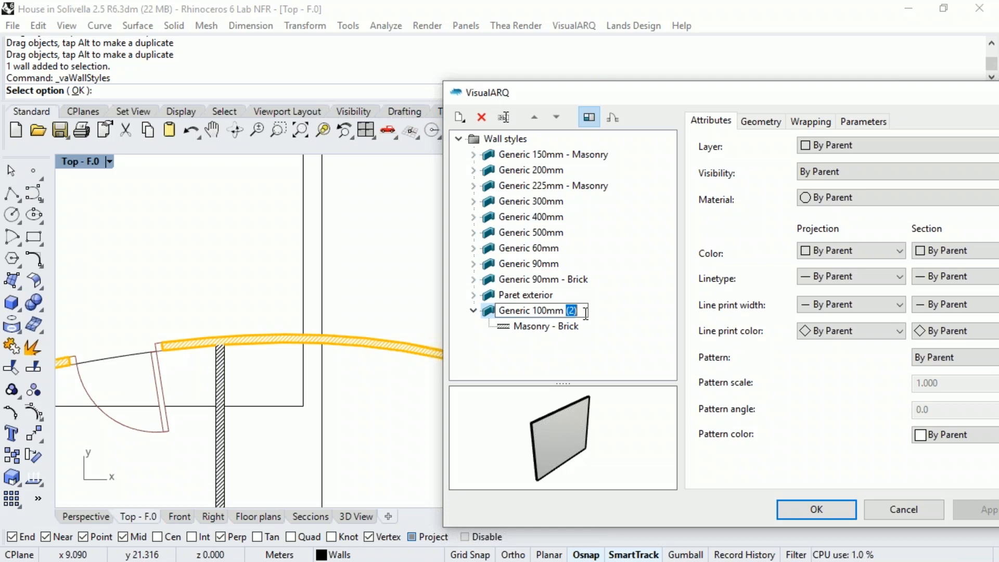
pyautogui.write('3 L')
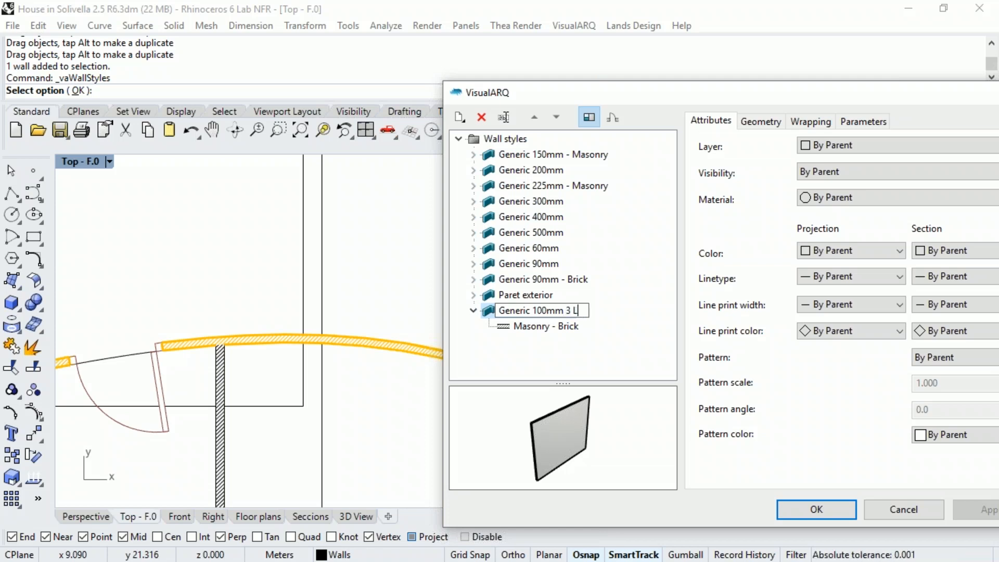
pyautogui.write('ayers')
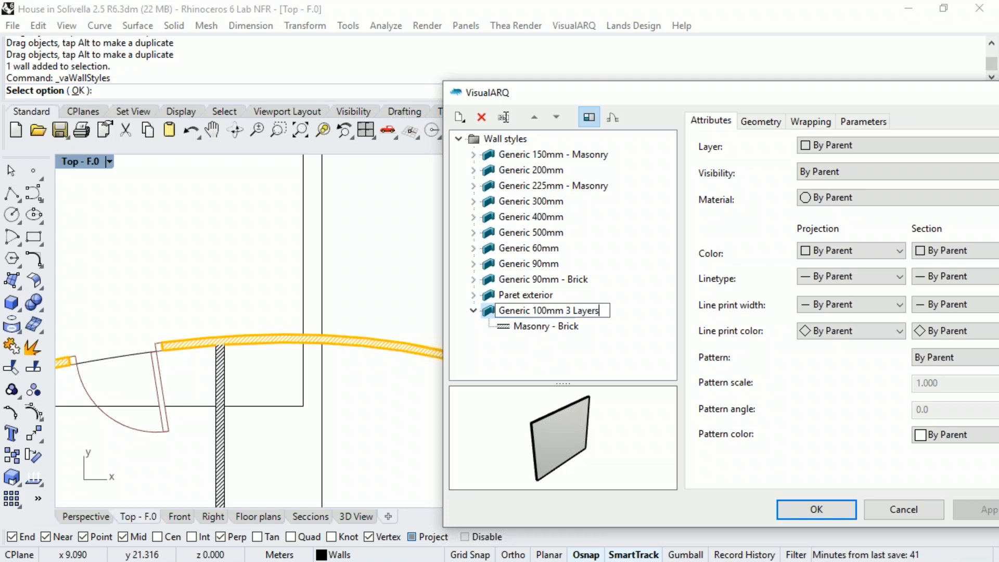
pyautogui.press('Return')
# Step: Add two new wall layers to the Generic 100mm 3 Layers wall style
pyautogui.rightClick(551, 314)
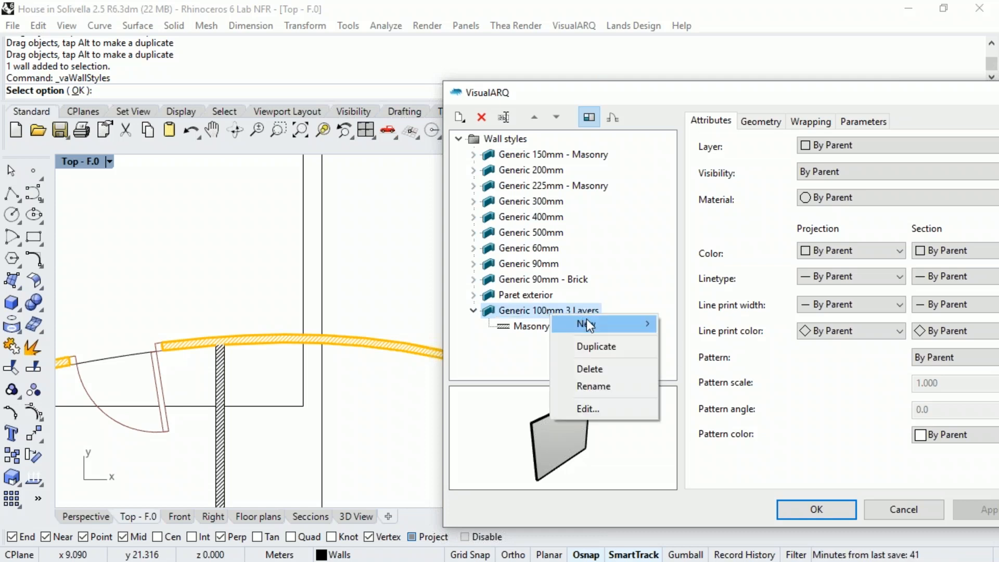
pyautogui.press('Escape')
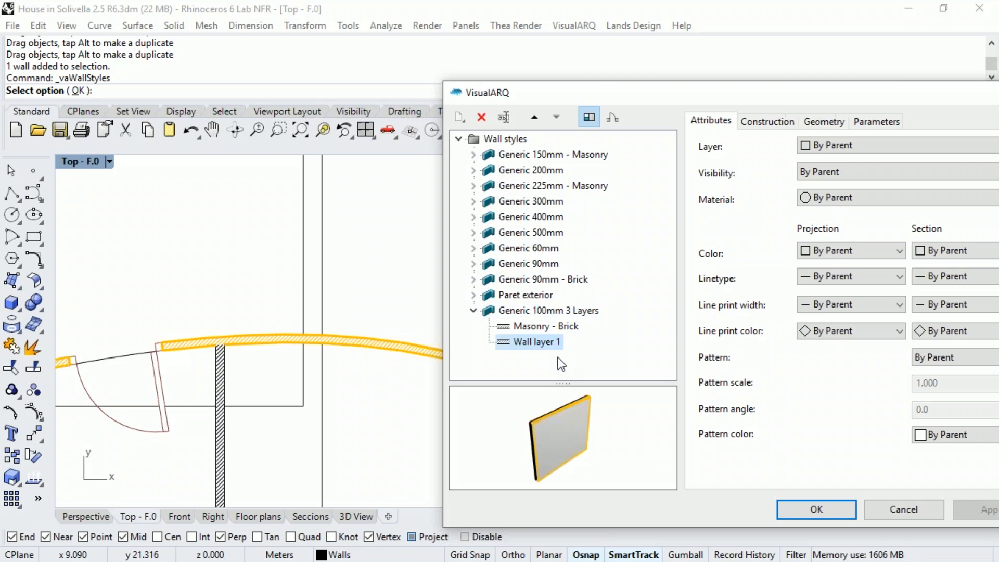
pyautogui.rightClick(566, 314)
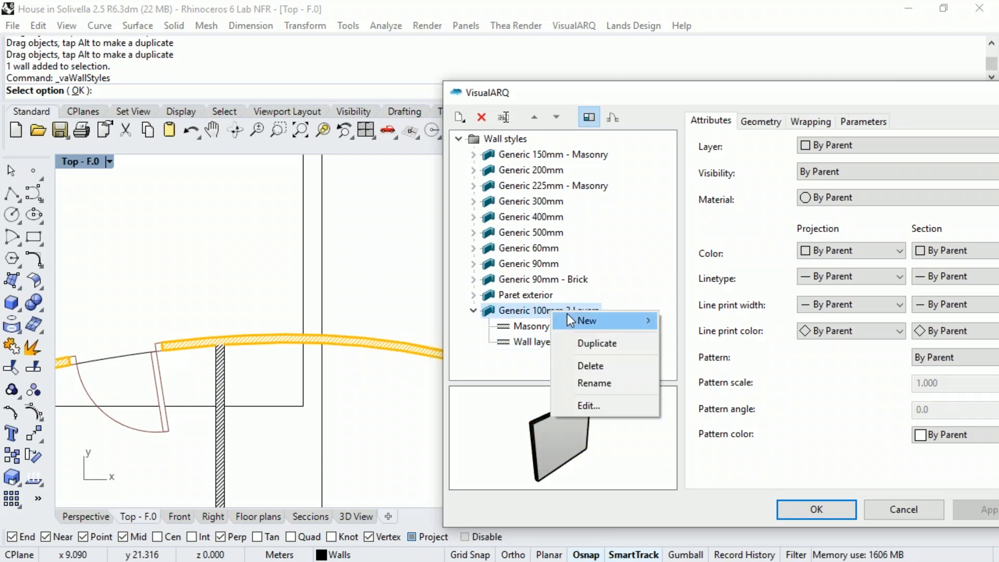
pyautogui.moveTo(591, 320)
pyautogui.click(685, 320)
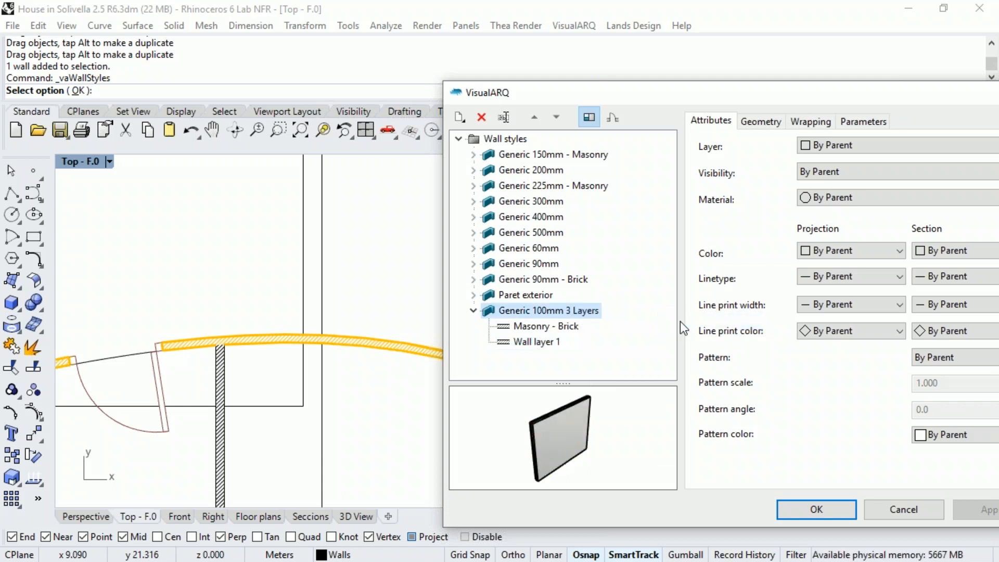
# Step: Switch the style preview to plan representation and move the Masonry - Brick layer between the two new wall layers
pyautogui.click(613, 119)
pyautogui.scroll(3, 515, 445)
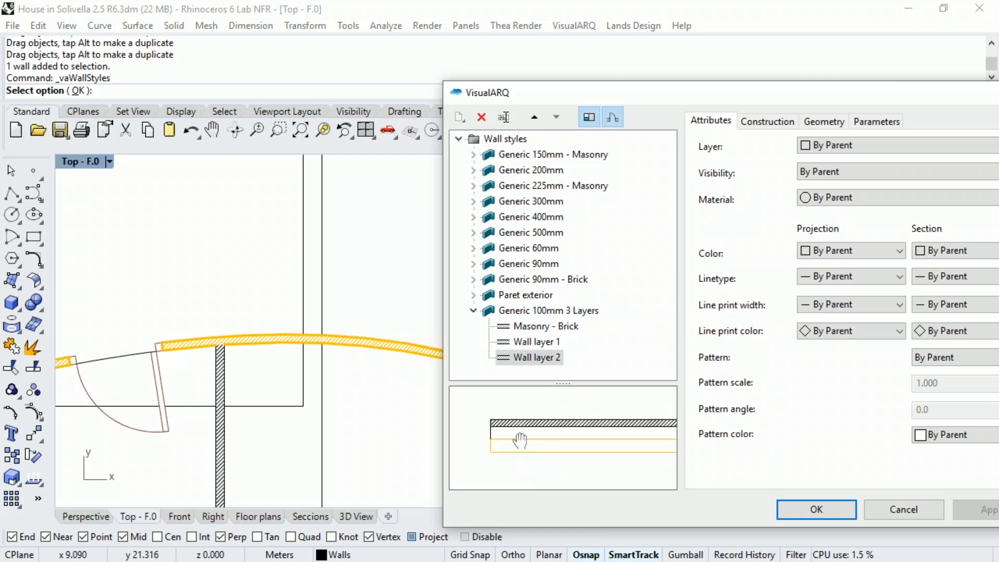
pyautogui.moveTo(517, 479); pyautogui.dragTo(516, 460, button='right')
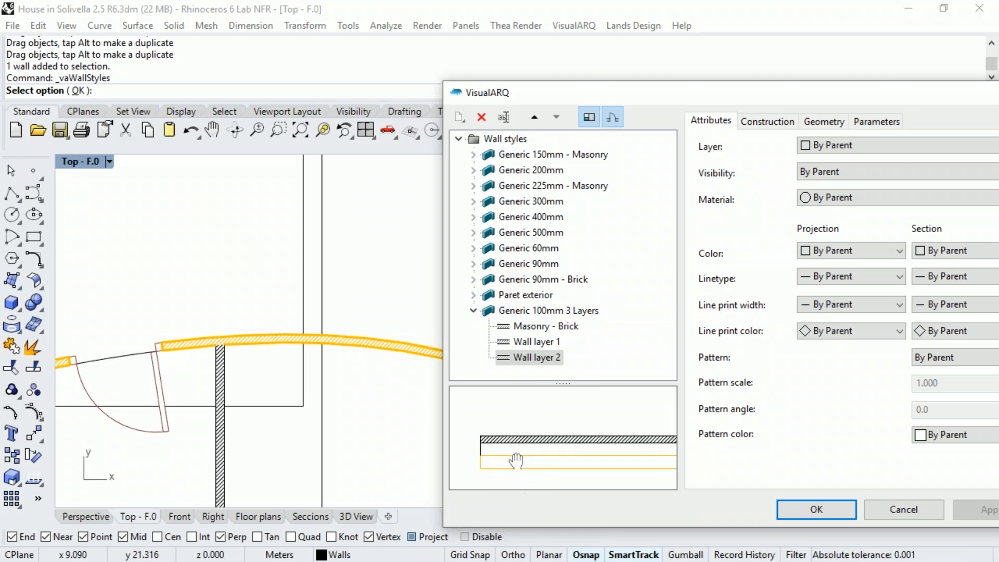
pyautogui.click(541, 326)
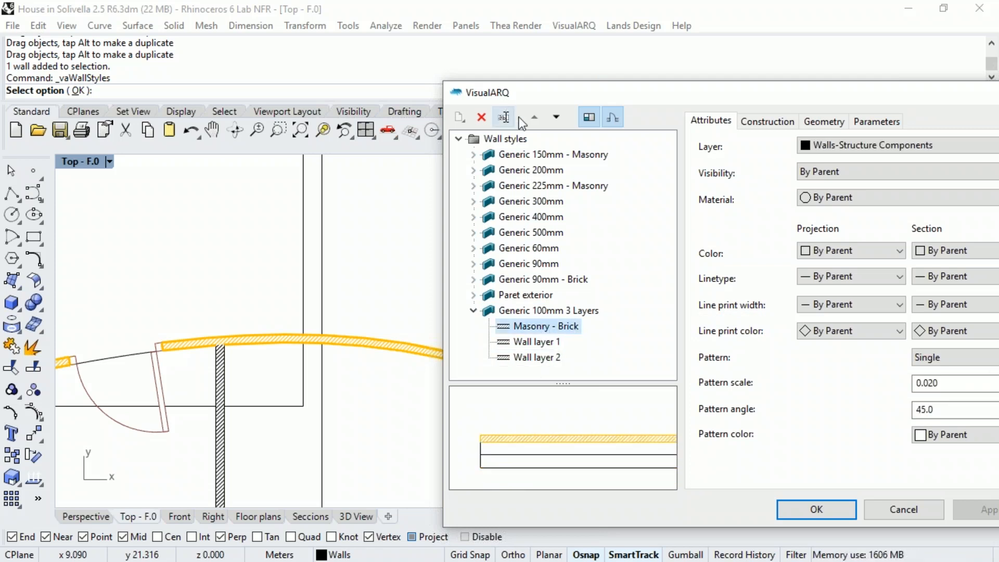
pyautogui.click(555, 117)
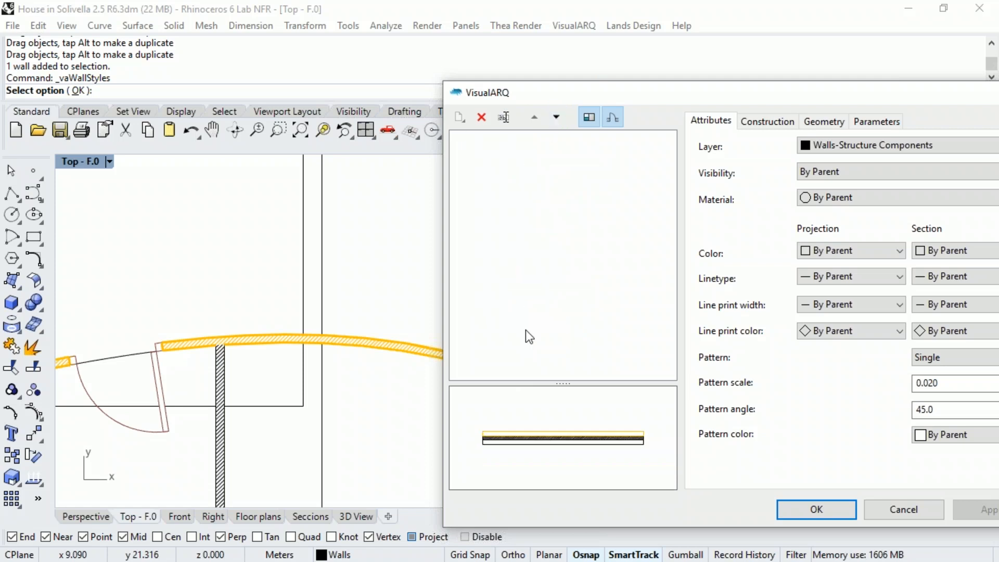
# Step: Set the section pattern of Wall layer 1 and Wall layer 2 to Solid
pyautogui.click(521, 327)
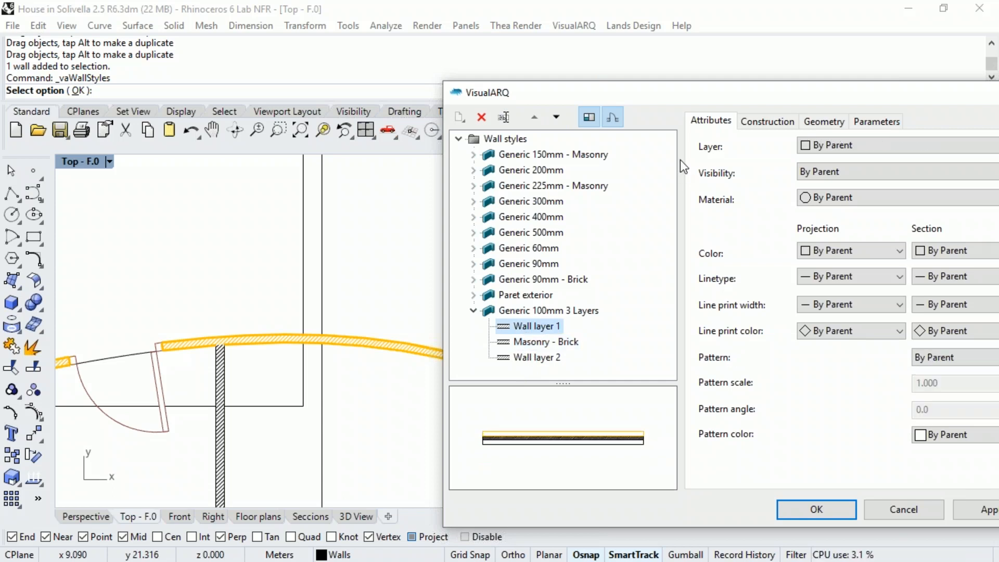
pyautogui.moveTo(703, 93); pyautogui.dragTo(577, 54)
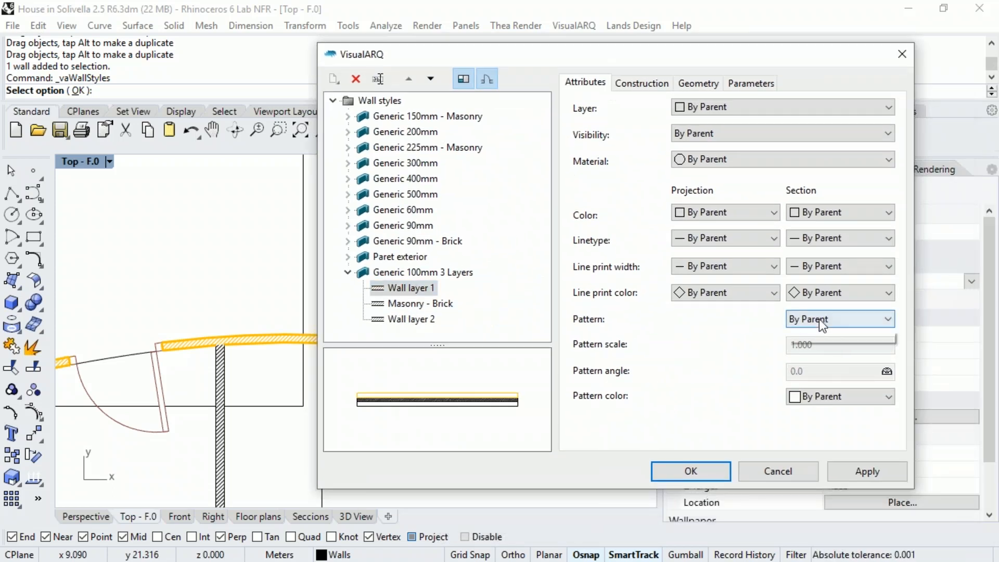
pyautogui.click(819, 320)
pyautogui.click(815, 358)
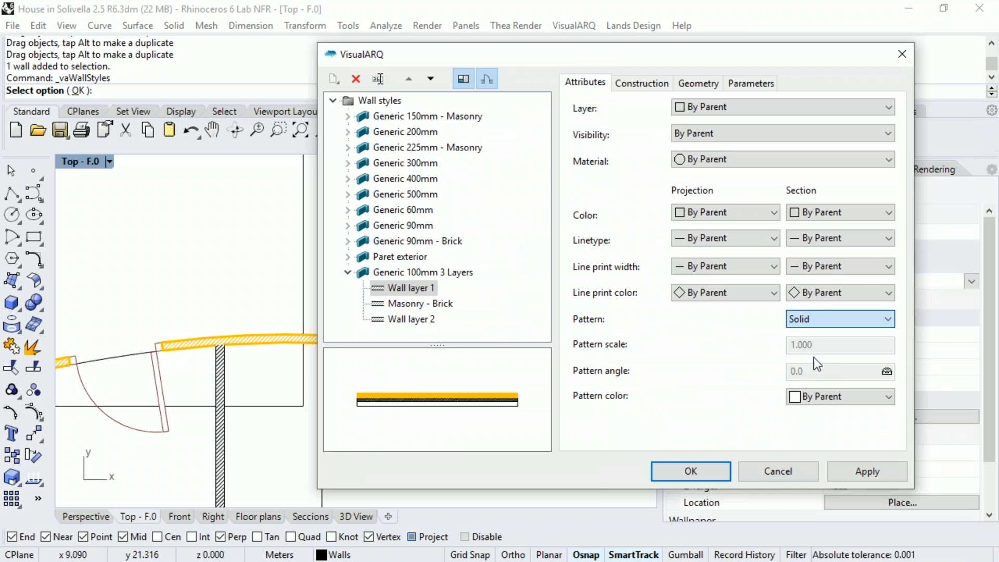
pyautogui.click(393, 321)
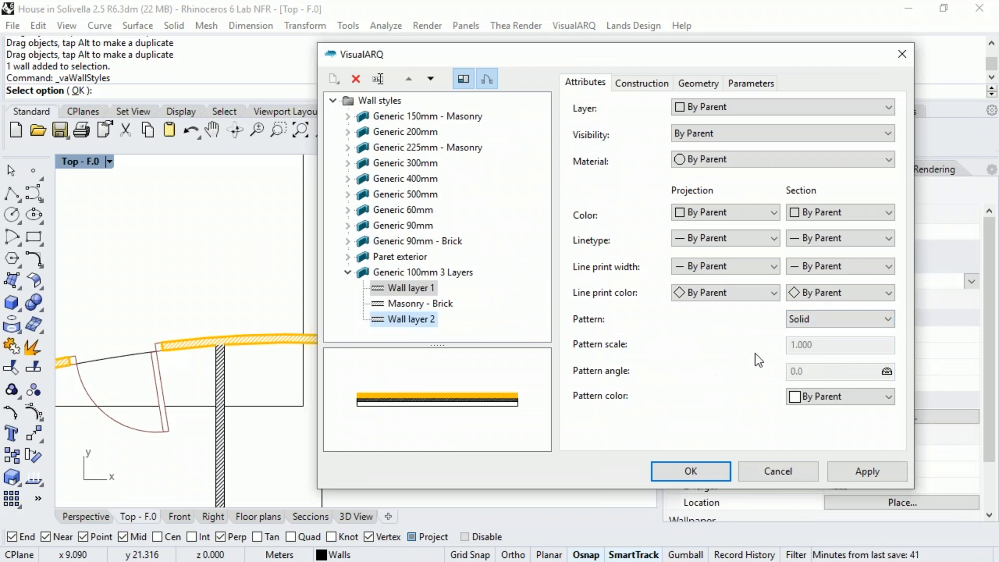
pyautogui.click(801, 319)
pyautogui.click(807, 359)
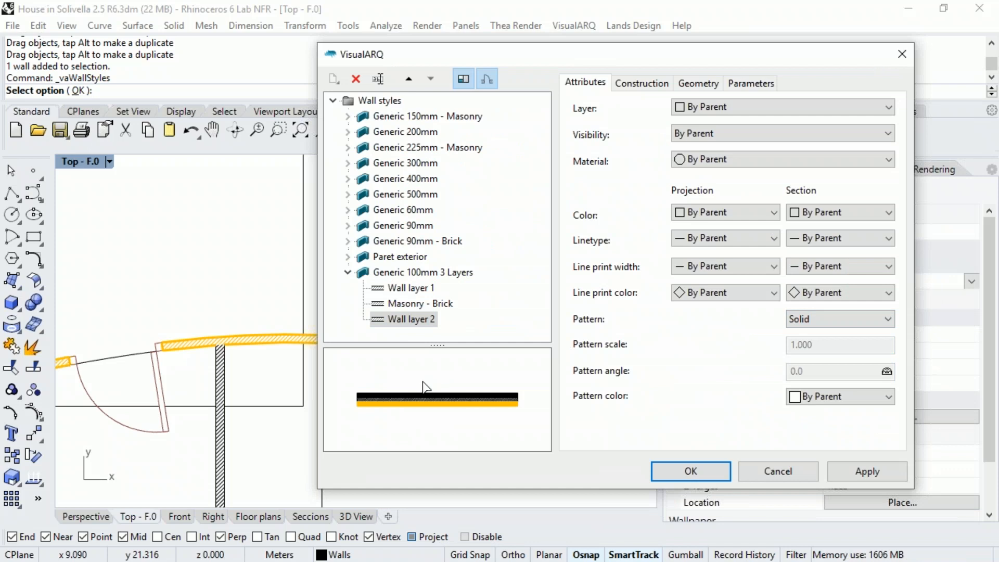
# Step: Set the thickness of Wall layer 2 and Wall layer 1 to 0.01 m each
pyautogui.click(698, 83)
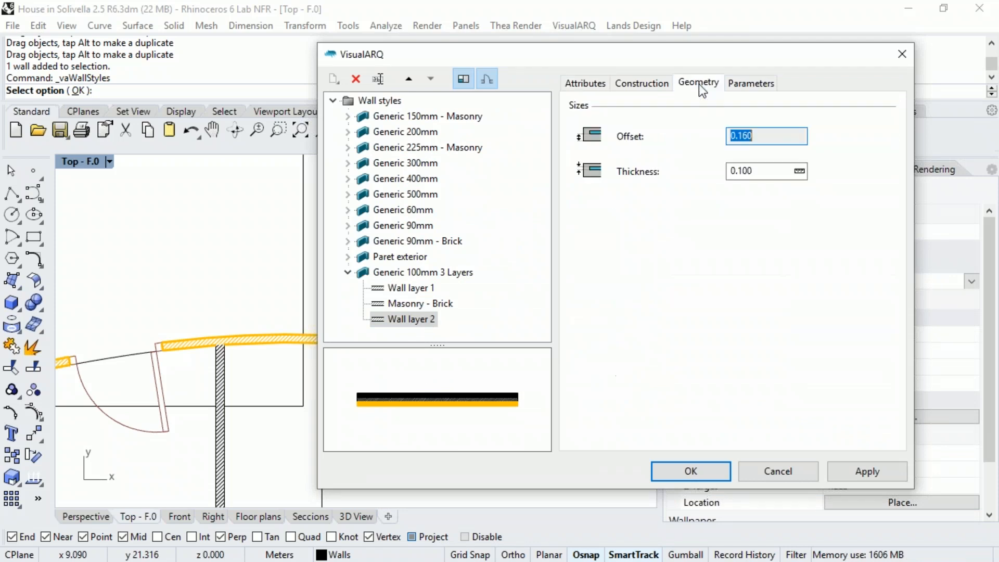
pyautogui.moveTo(736, 172); pyautogui.dragTo(771, 174)
pyautogui.write('0')
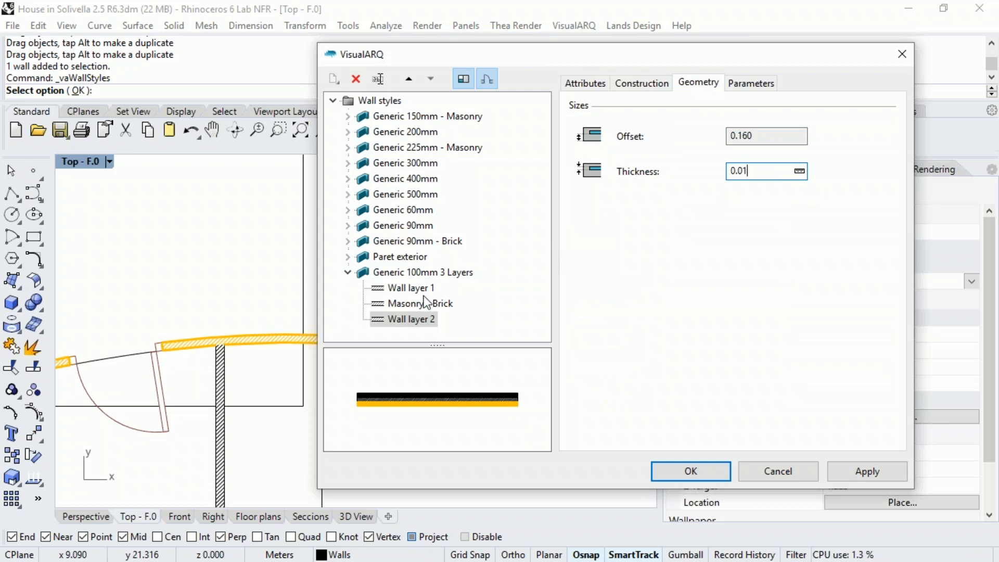
pyautogui.click(414, 289)
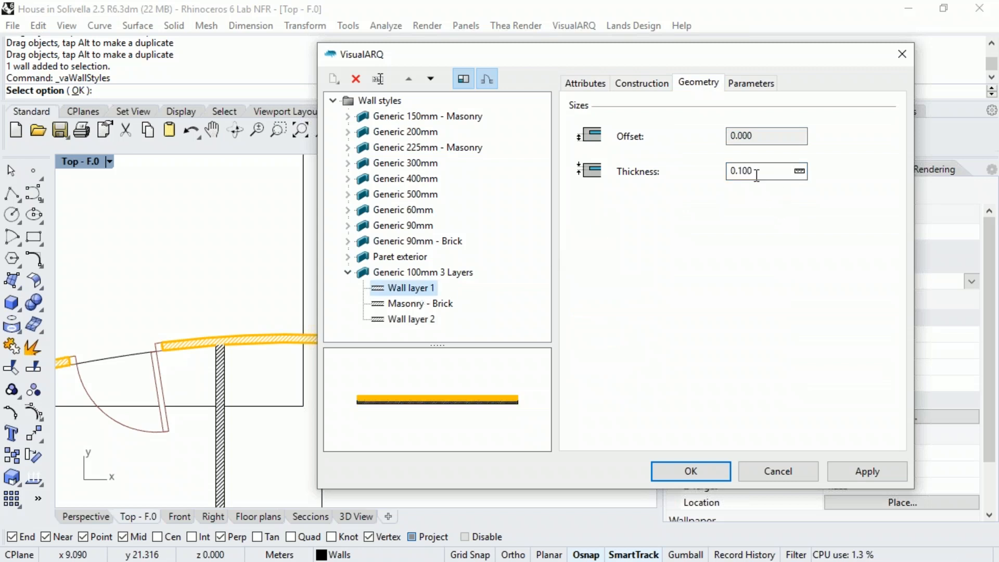
pyautogui.moveTo(739, 172); pyautogui.dragTo(764, 172)
pyautogui.write('0')
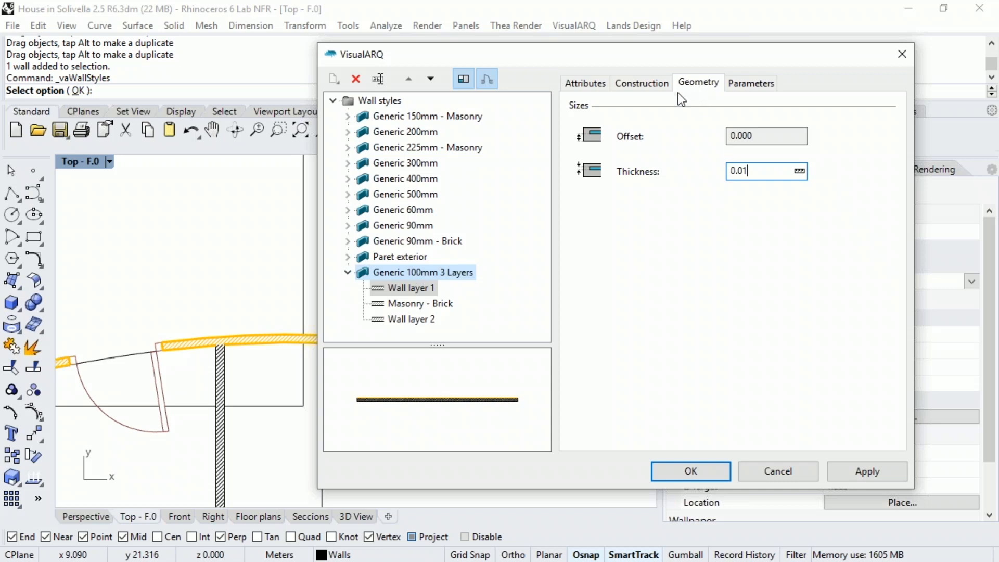
# Step: Check the style's overall thickness and set the Masonry - Brick layer's thickness to 0.08 m
pyautogui.click(637, 83)
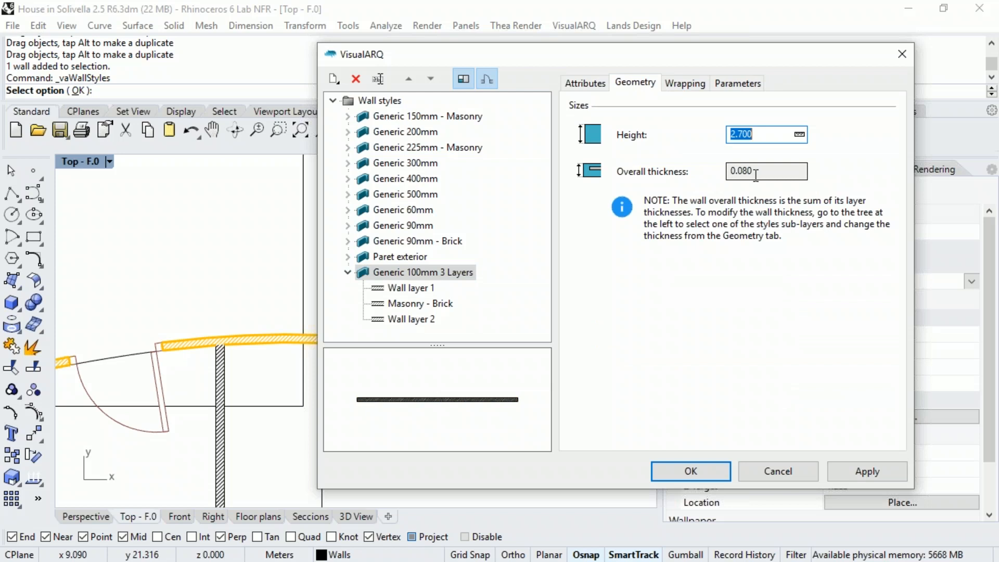
pyautogui.click(416, 307)
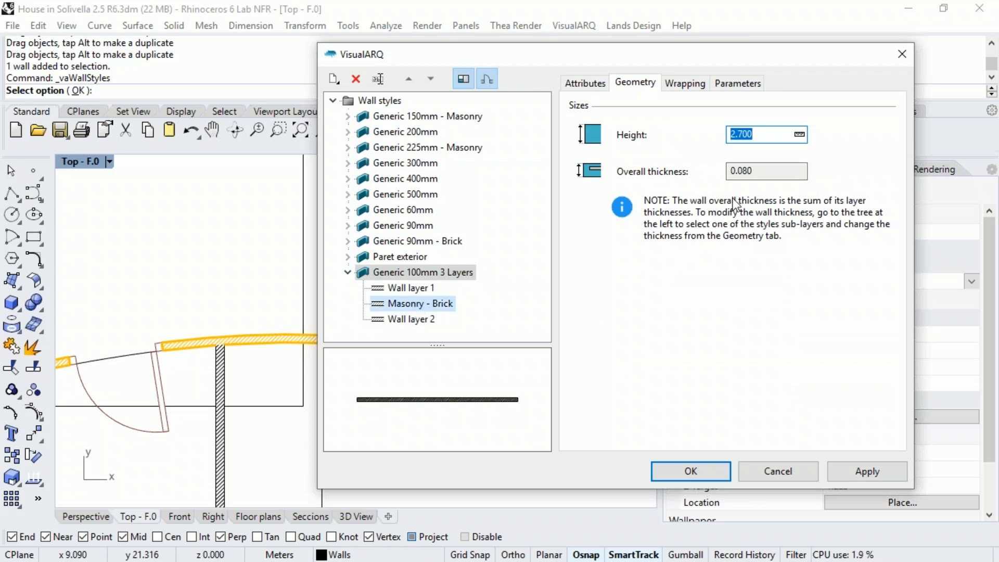
pyautogui.click(745, 170)
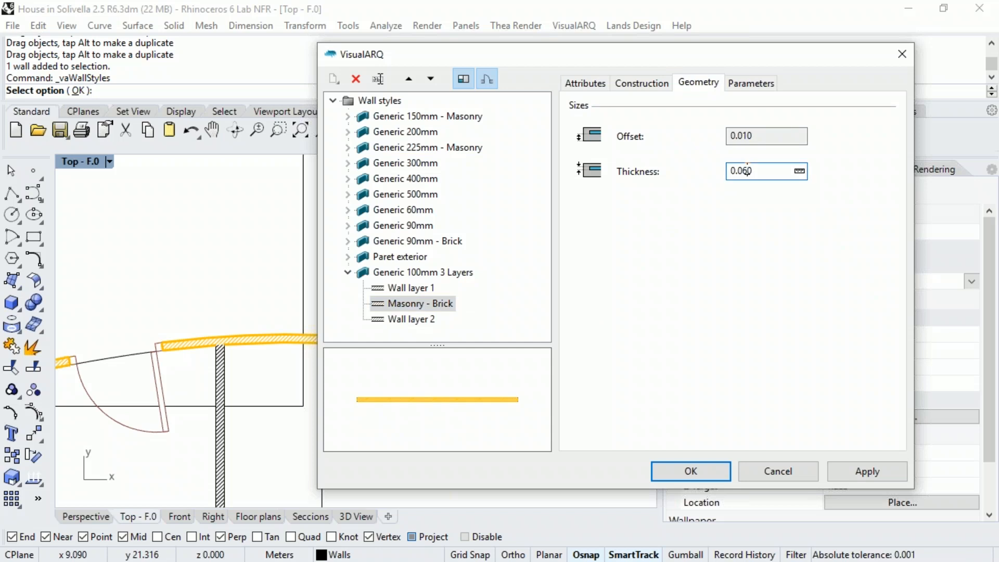
pyautogui.write('8')
pyautogui.moveTo(470, 390); pyautogui.dragTo(492, 395, button='right')
pyautogui.scroll(2, 390, 410)
pyautogui.scroll(3, 380, 413)
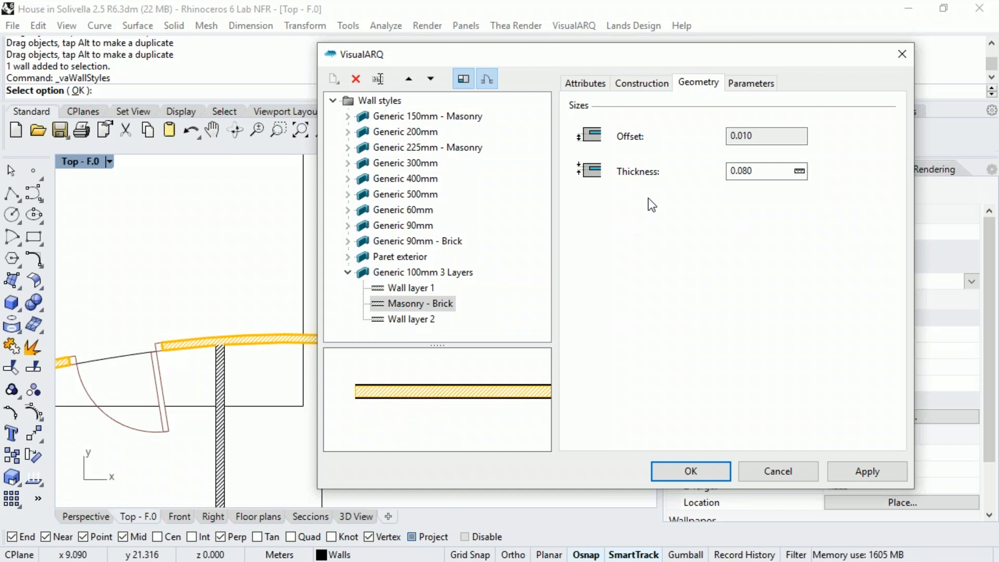
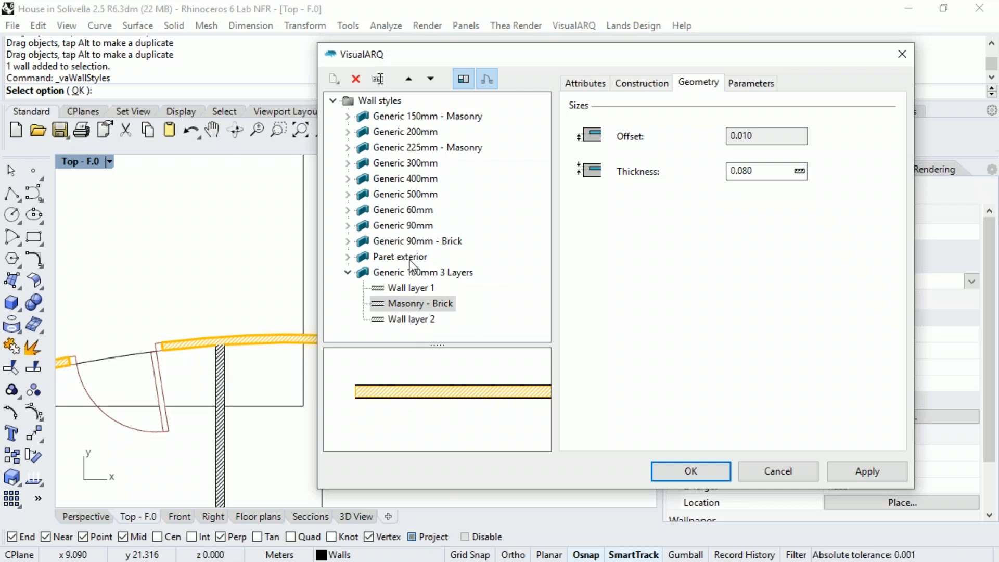
# Step: Accept the wall style changes and assign the Generic 100mm 3 Layers style to the curved front wall, inspecting its layers in plan
pyautogui.click(672, 467)
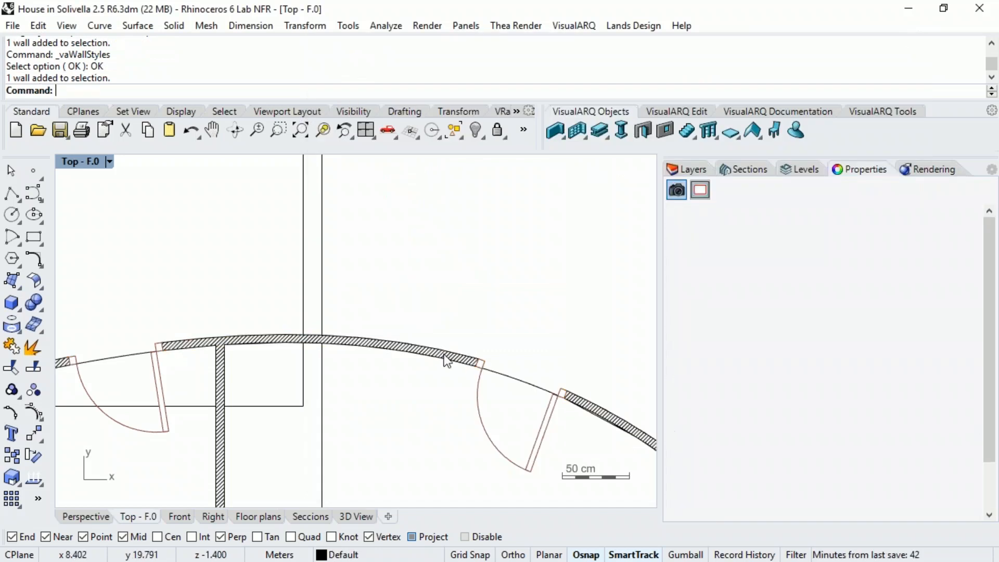
pyautogui.click(933, 191)
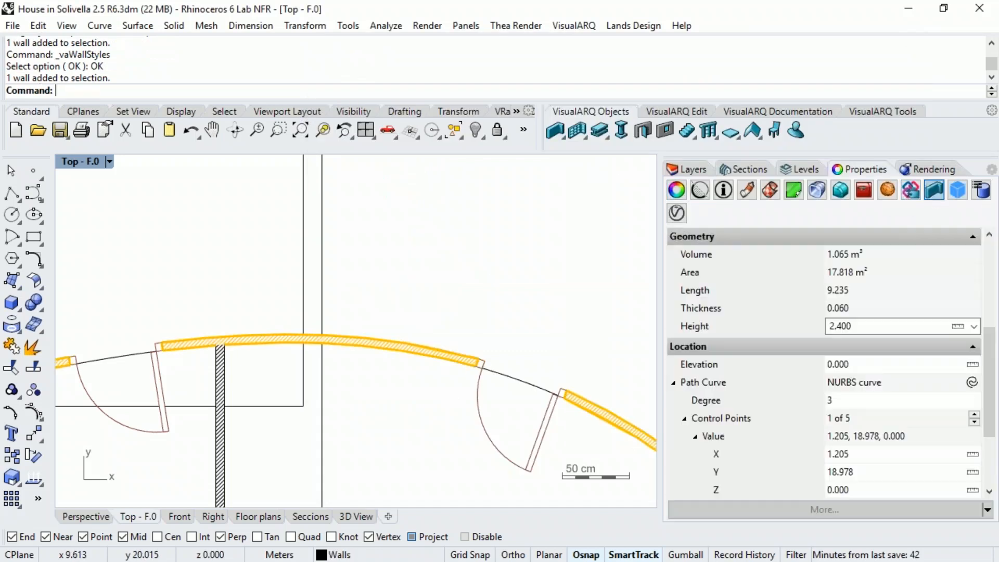
pyautogui.scroll(5, 994, 273)
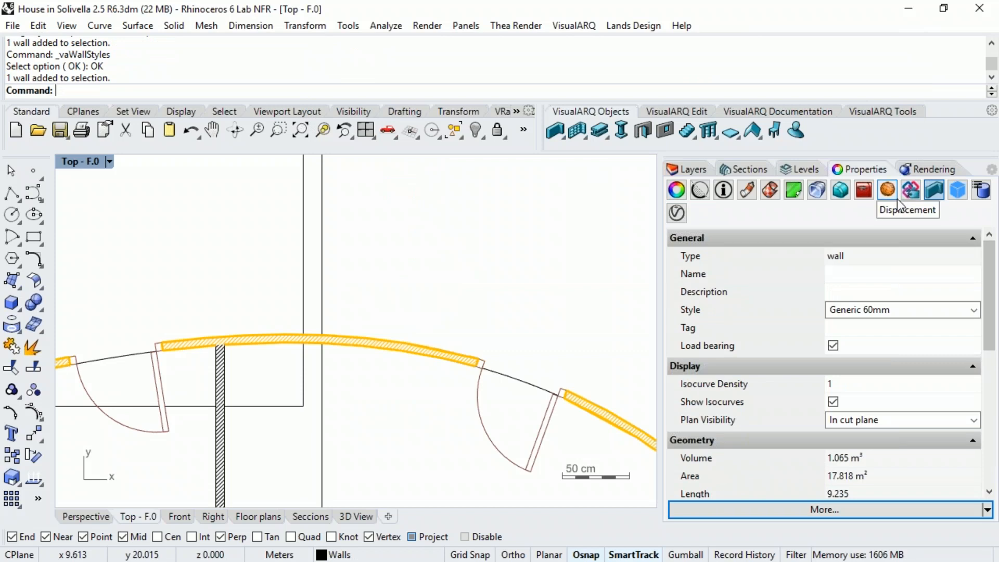
pyautogui.click(973, 310)
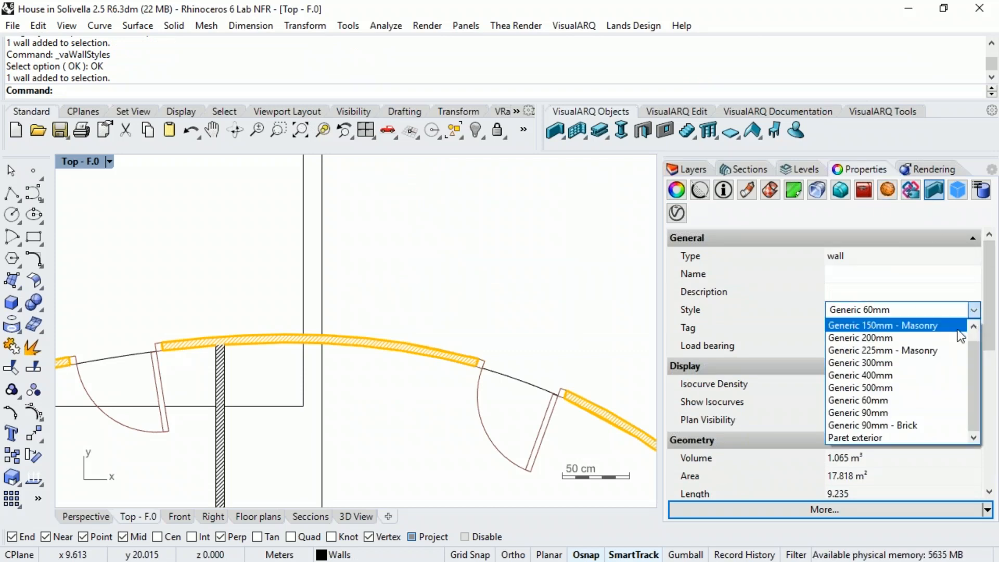
pyautogui.scroll(1, 933, 388)
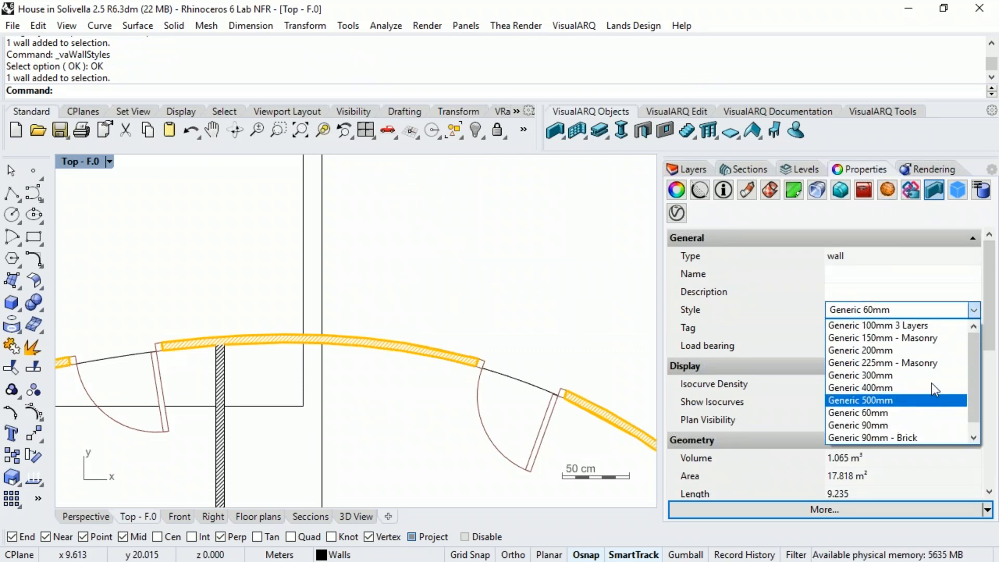
pyautogui.click(892, 324)
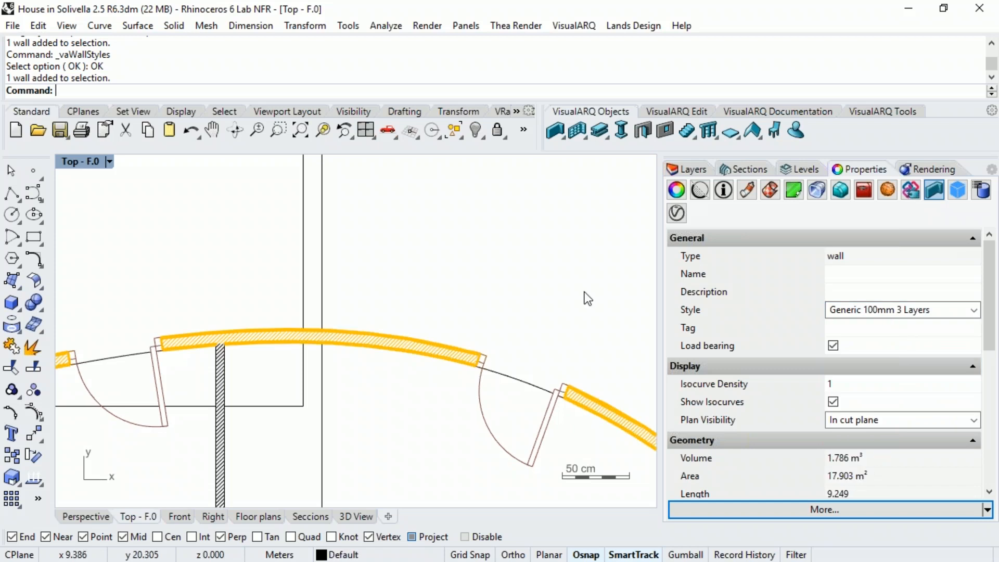
pyautogui.press('Escape')
pyautogui.scroll(5, 205, 332)
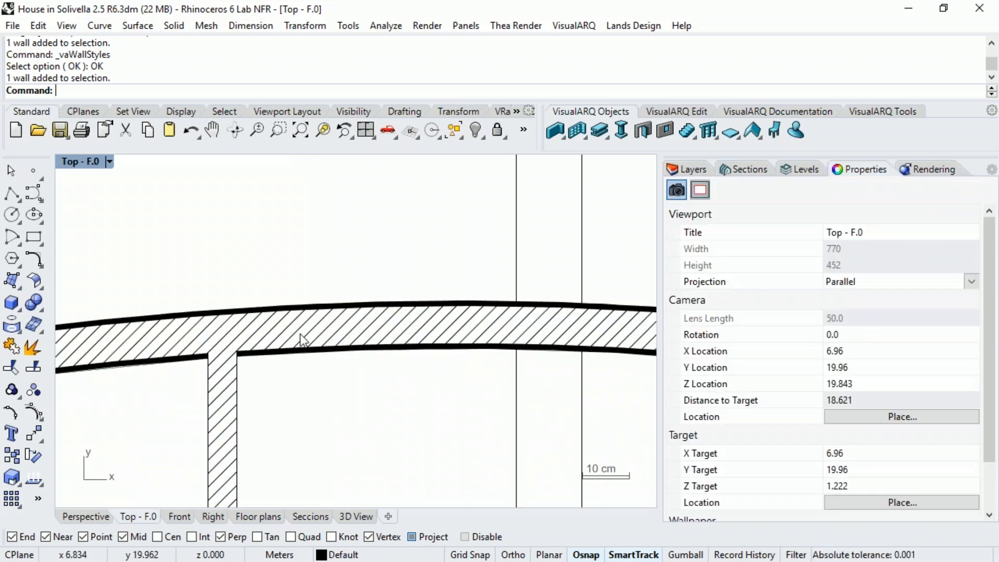
pyautogui.scroll(-12, 312, 350)
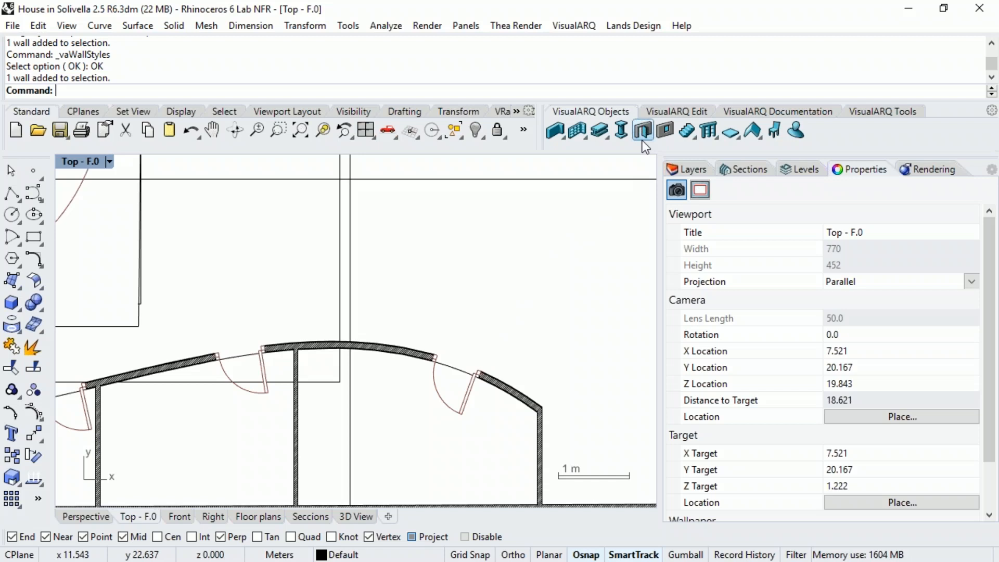
pyautogui.moveTo(549, 298); pyautogui.dragTo(551, 256, button='right')
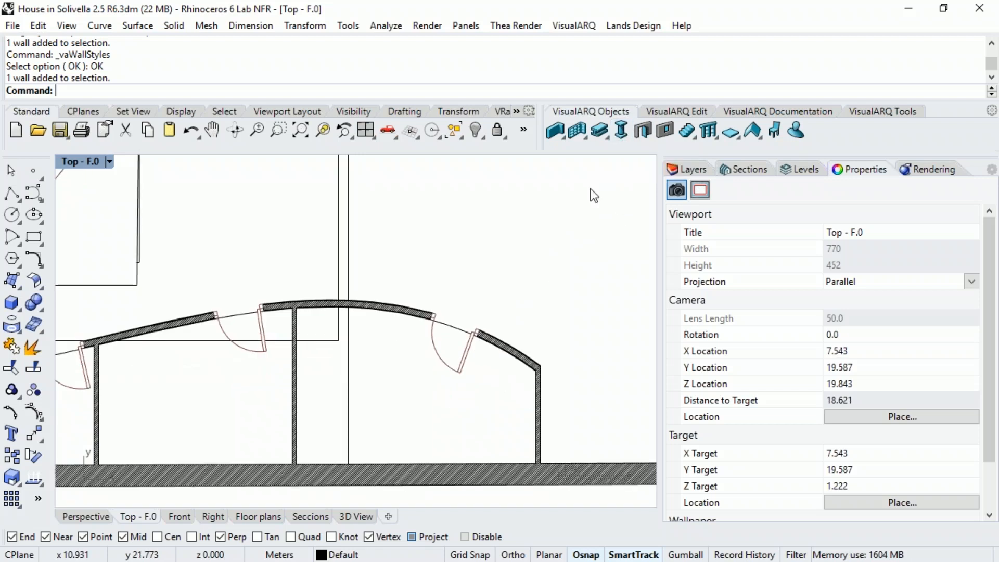
# Step: Open the door styles and show the model and plan block options of the Hinged Simple style
pyautogui.rightClick(644, 131)
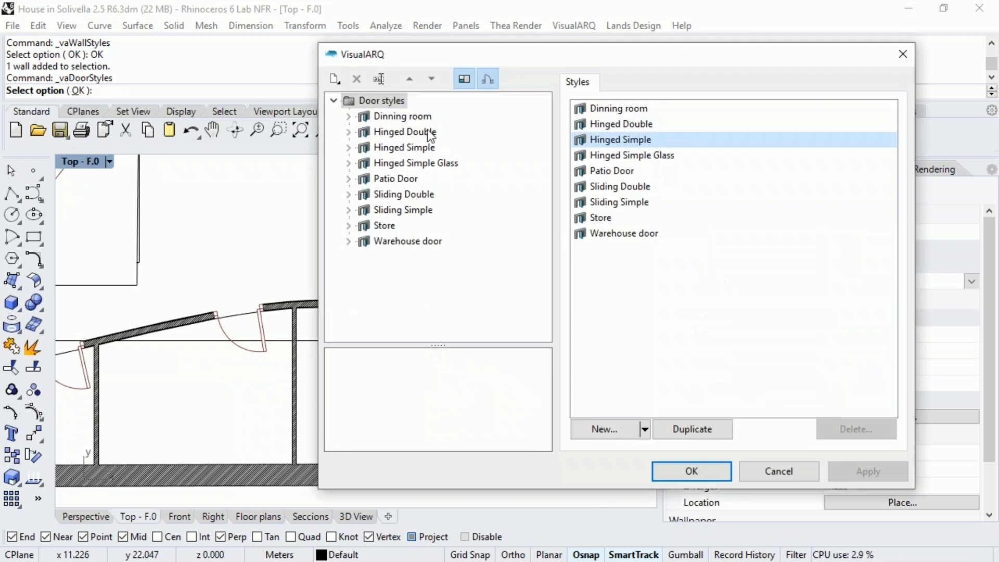
pyautogui.click(404, 132)
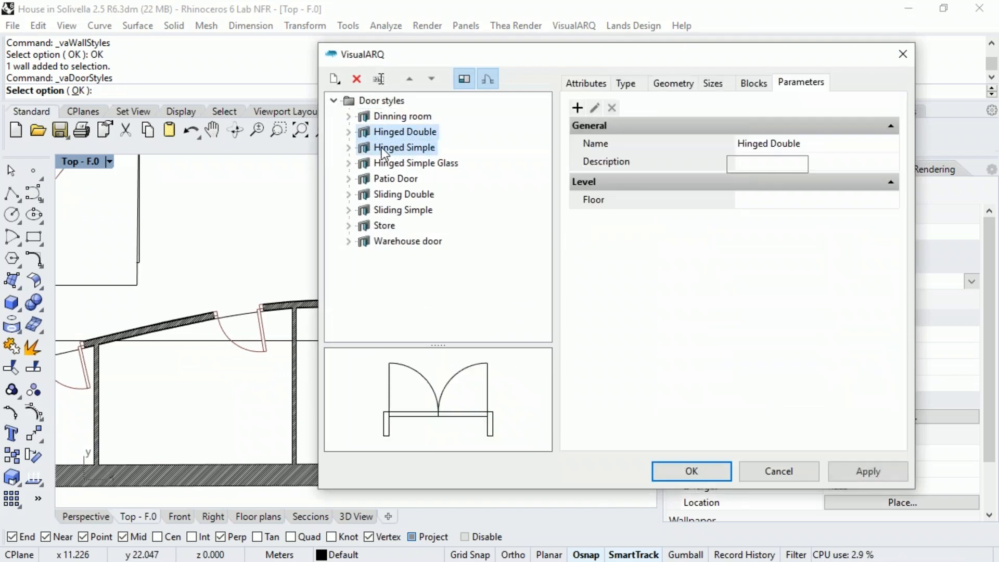
pyautogui.click(391, 149)
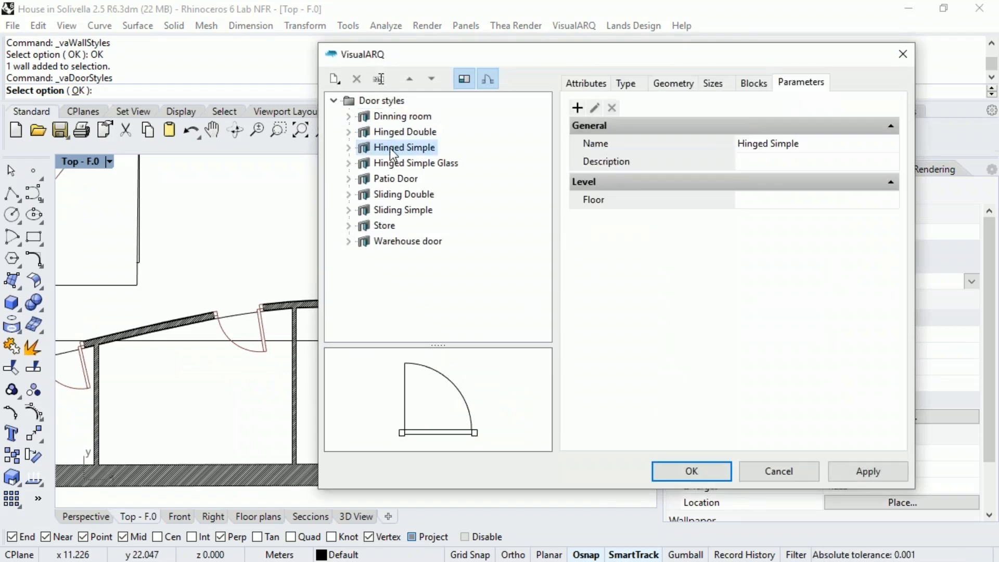
pyautogui.click(754, 85)
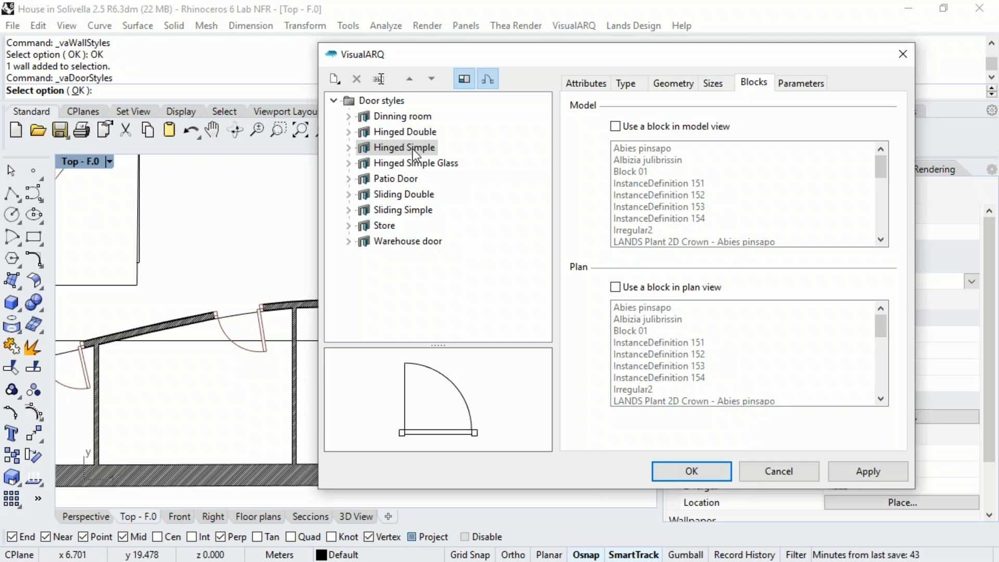
# Step: Cancel the door styles, show the house in the Perspective view and open Grasshopper with the Bifold Door Multi-Leaf definition
pyautogui.click(754, 473)
pyautogui.scroll(-8, 316, 251)
pyautogui.click(99, 514)
pyautogui.scroll(-12, 255, 395)
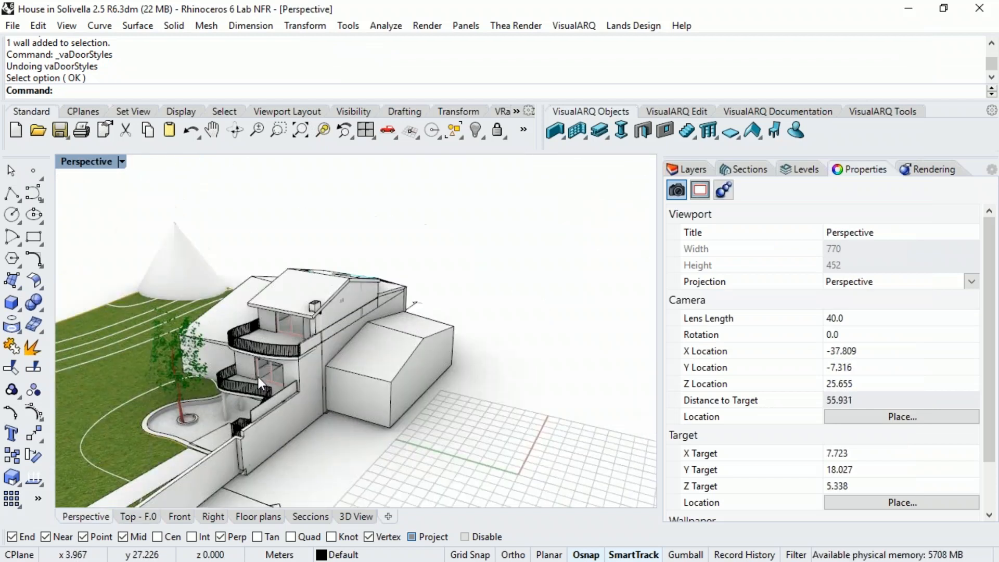
pyautogui.write('Grasshopper')
pyautogui.press('Return')
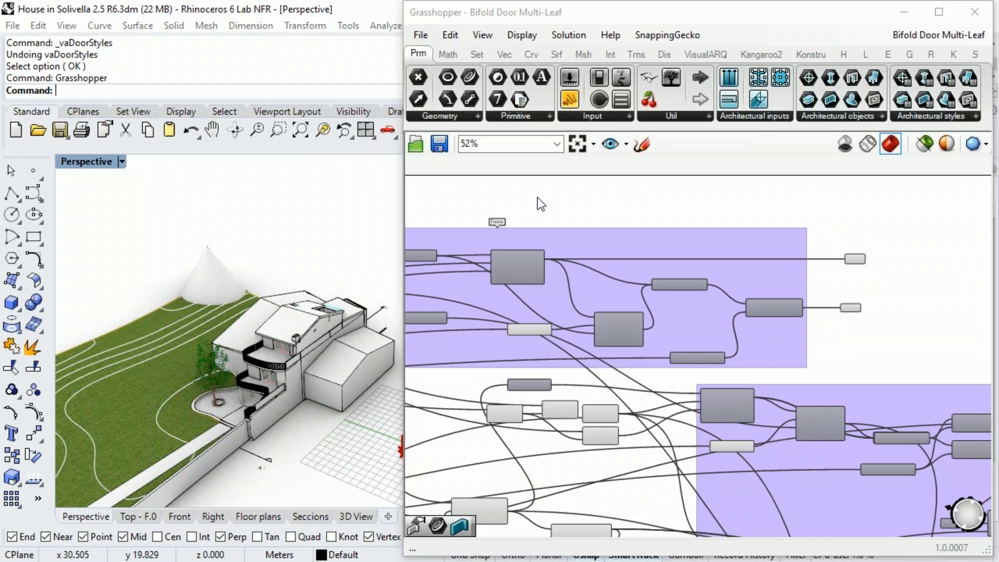
# Step: Examine the bifold door preview generated by the Grasshopper definition in the Perspective view
pyautogui.moveTo(537, 197); pyautogui.dragTo(698, 226, button='right')
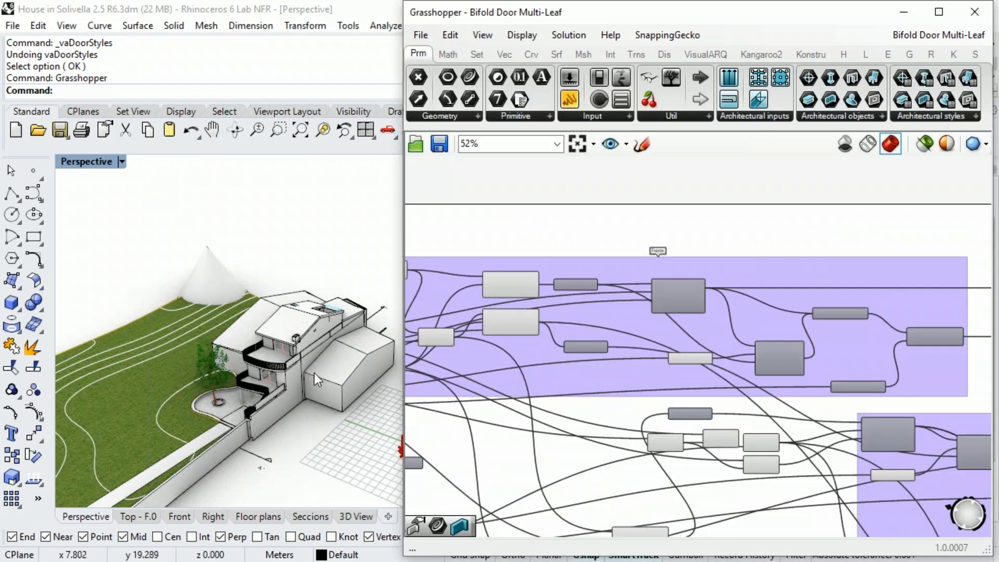
pyautogui.keyDown('shift'); pyautogui.moveTo(314, 372); pyautogui.dragTo(246, 357, button='right'); pyautogui.keyUp('shift')
pyautogui.scroll(10, 216, 398)
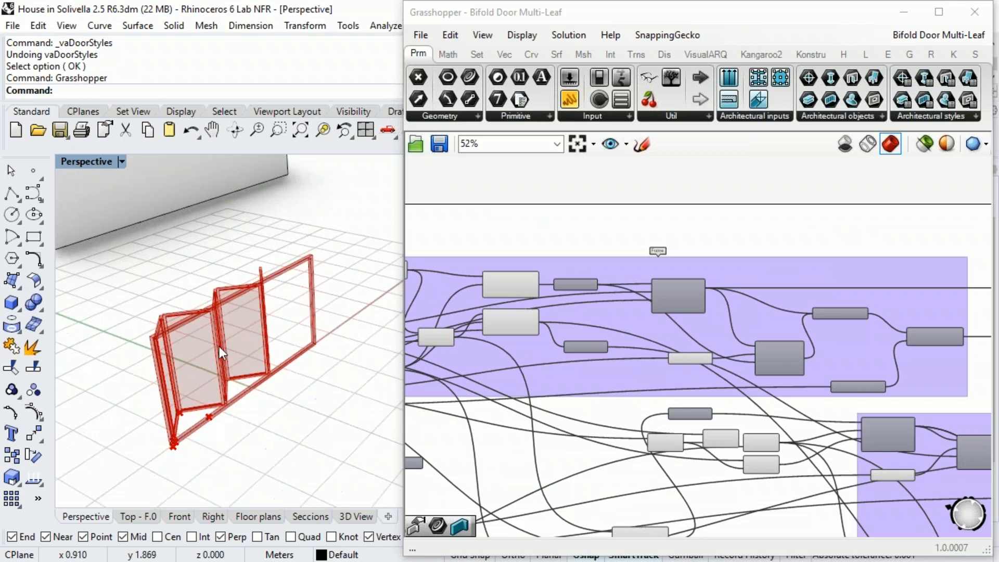
pyautogui.scroll(-4, 744, 348)
pyautogui.scroll(3, 645, 367)
pyautogui.scroll(1, 645, 367)
# Step: Set the definition's Width to about 3.248, Height to about 2.205 and Frame Width to about 0.046
pyautogui.moveTo(807, 299); pyautogui.dragTo(768, 302, button='right')
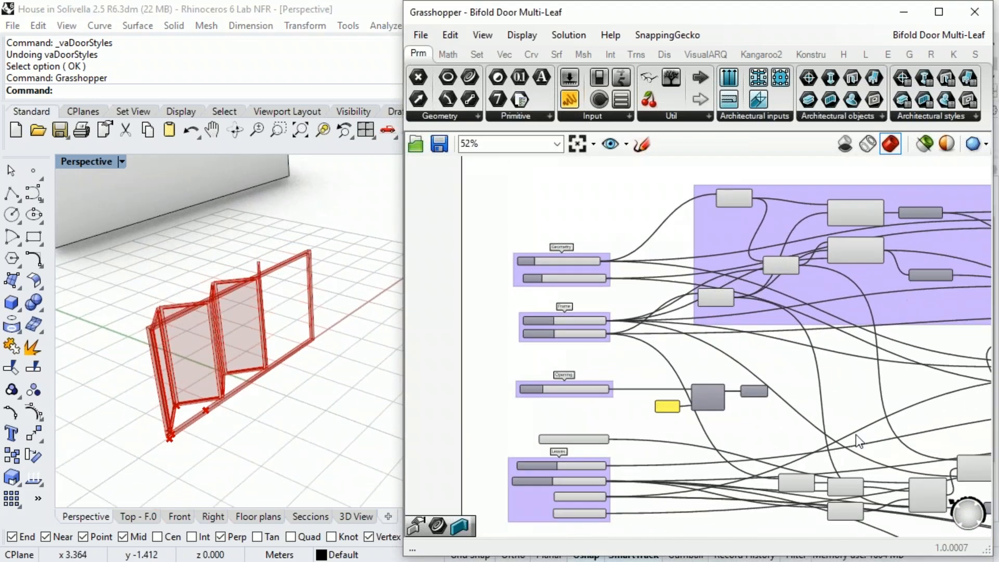
pyautogui.scroll(2, 625, 313)
pyautogui.scroll(2, 626, 312)
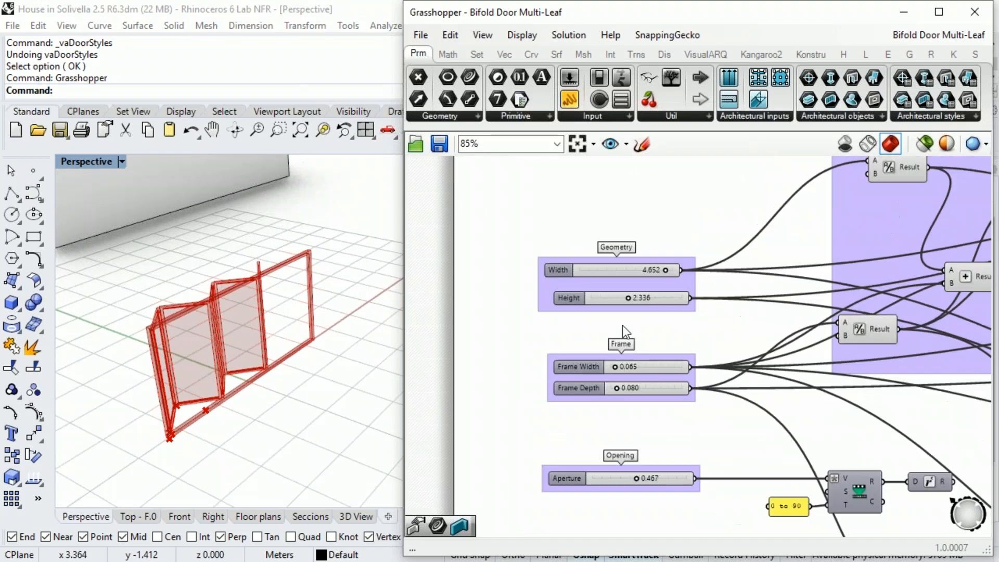
pyautogui.moveTo(660, 263); pyautogui.dragTo(623, 294)
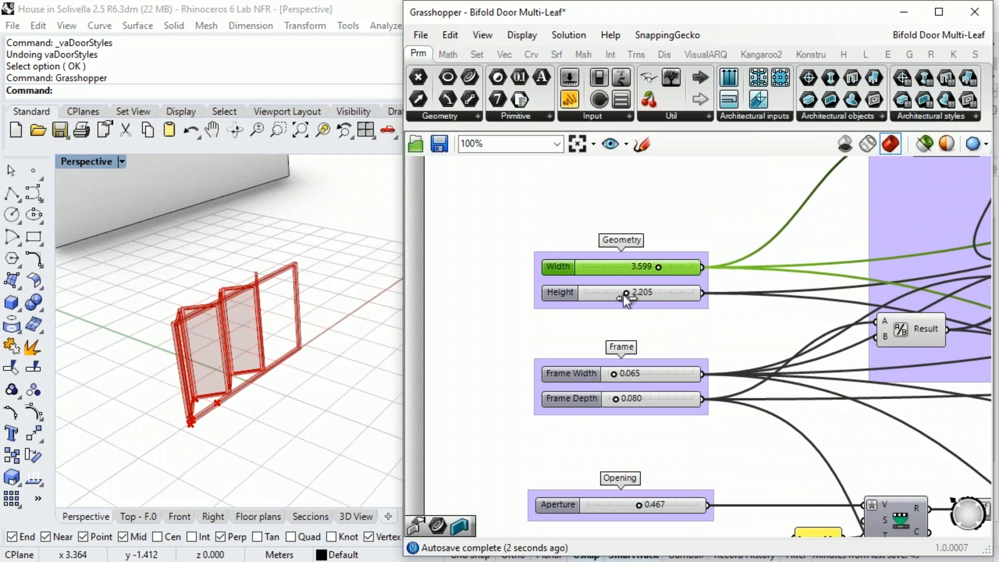
pyautogui.moveTo(634, 336); pyautogui.dragTo(635, 260, button='right')
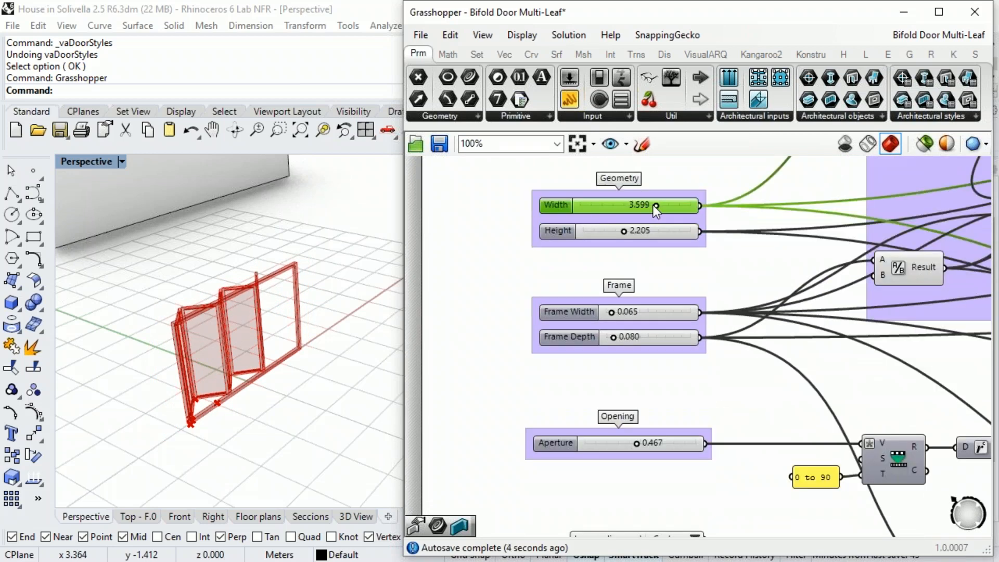
pyautogui.moveTo(656, 205); pyautogui.dragTo(647, 205)
pyautogui.moveTo(611, 311)
pyautogui.mouseDown()
pyautogui.moveTo(622, 311)
pyautogui.moveTo(610, 311)
pyautogui.mouseUp()
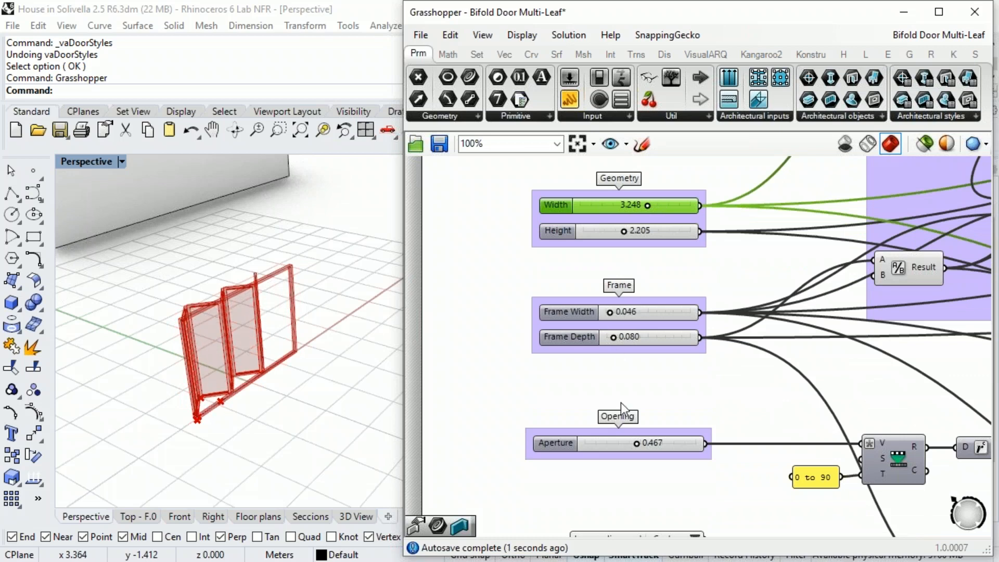
# Step: Set the Aperture to about 0.354 and the number of leaves to 4, checking the door preview
pyautogui.moveTo(620, 402); pyautogui.dragTo(614, 307, button='right')
pyautogui.moveTo(630, 348)
pyautogui.mouseDown()
pyautogui.moveTo(574, 345)
pyautogui.moveTo(672, 348)
pyautogui.moveTo(624, 348)
pyautogui.mouseUp()
pyautogui.moveTo(642, 424); pyautogui.dragTo(644, 314, button='right')
pyautogui.click(646, 314)
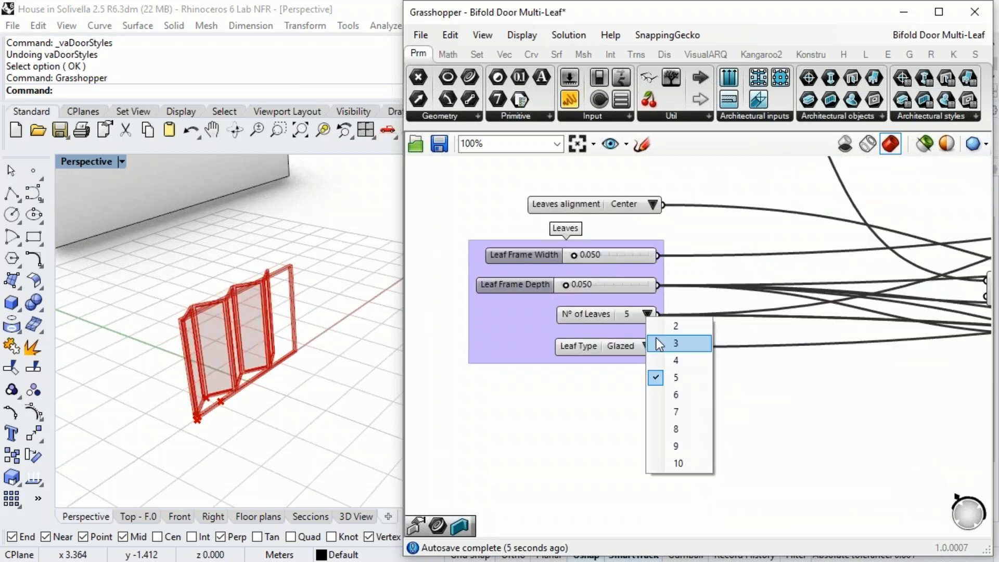
pyautogui.click(666, 361)
pyautogui.moveTo(669, 378); pyautogui.dragTo(615, 397, button='right')
pyautogui.scroll(-3, 551, 397)
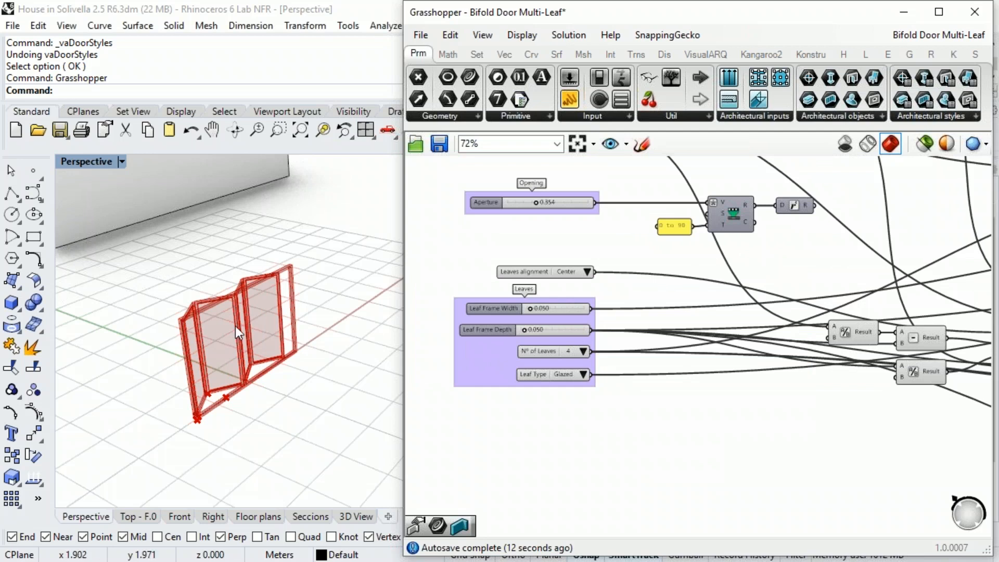
pyautogui.moveTo(235, 326); pyautogui.dragTo(722, 398, button='right')
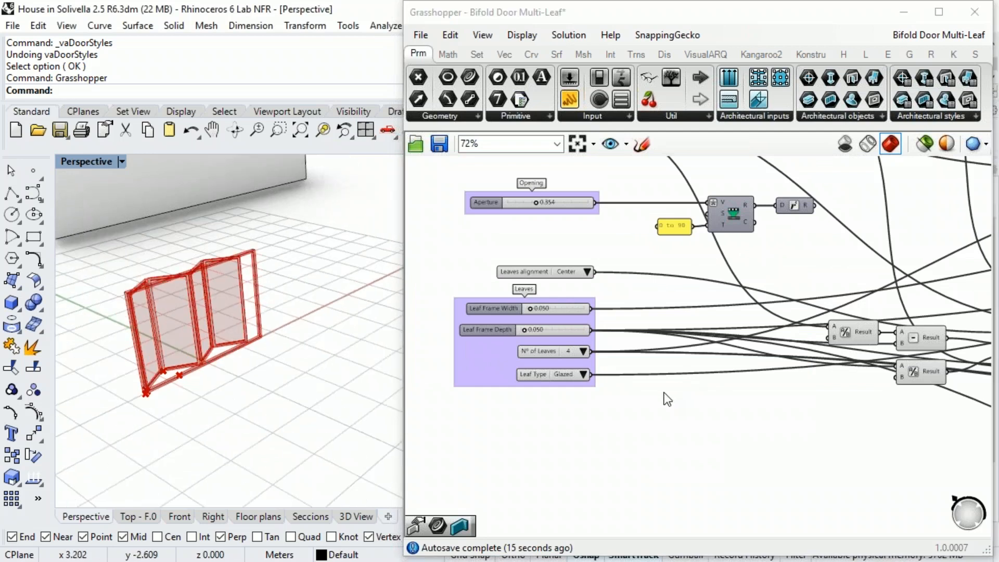
# Step: Highlight the geometry of the Leaves output parameter at the end of the definition
pyautogui.scroll(-6, 645, 398)
pyautogui.moveTo(698, 405); pyautogui.dragTo(459, 355, button='right')
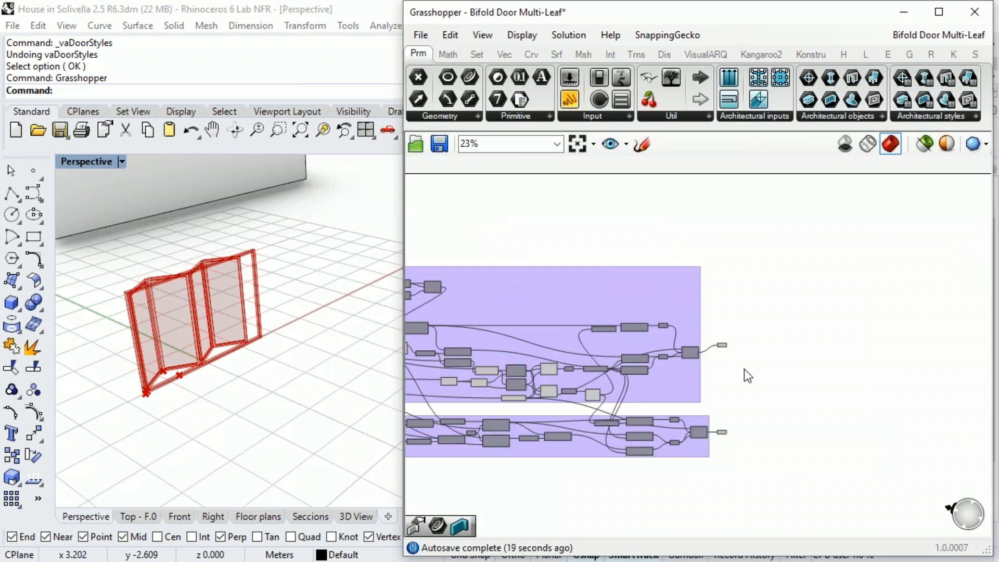
pyautogui.scroll(4, 744, 370)
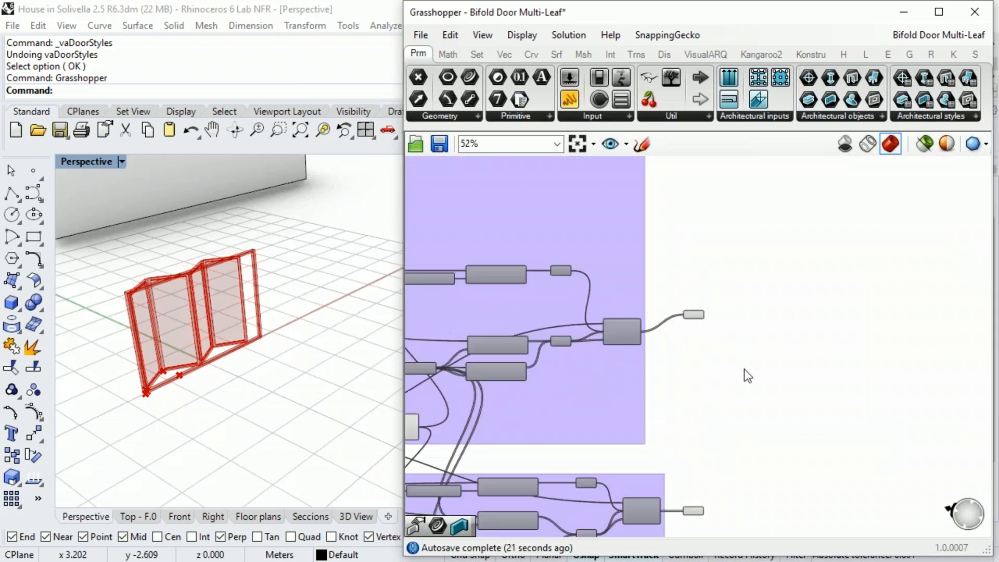
pyautogui.scroll(3, 687, 342)
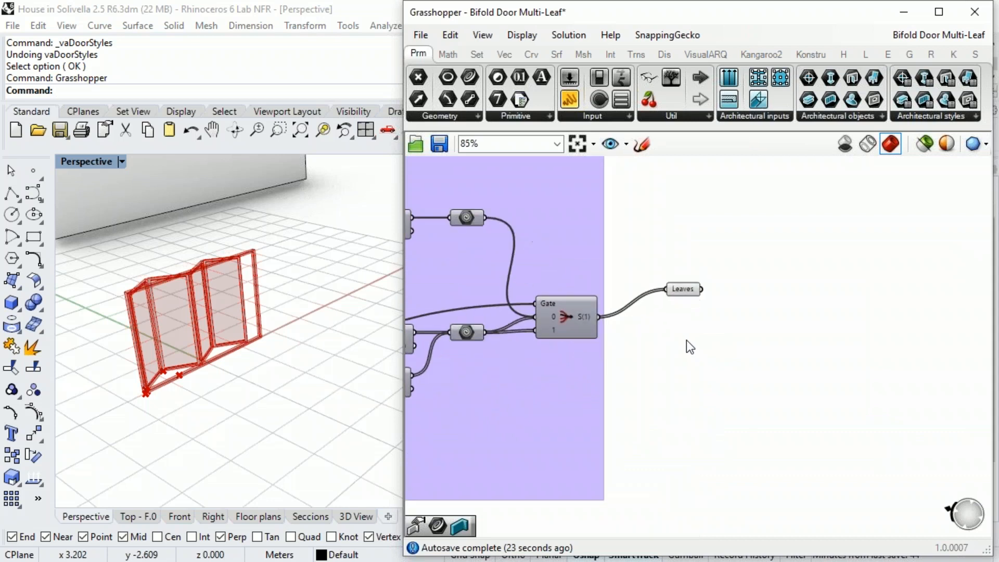
pyautogui.scroll(1, 688, 344)
pyautogui.click(682, 286)
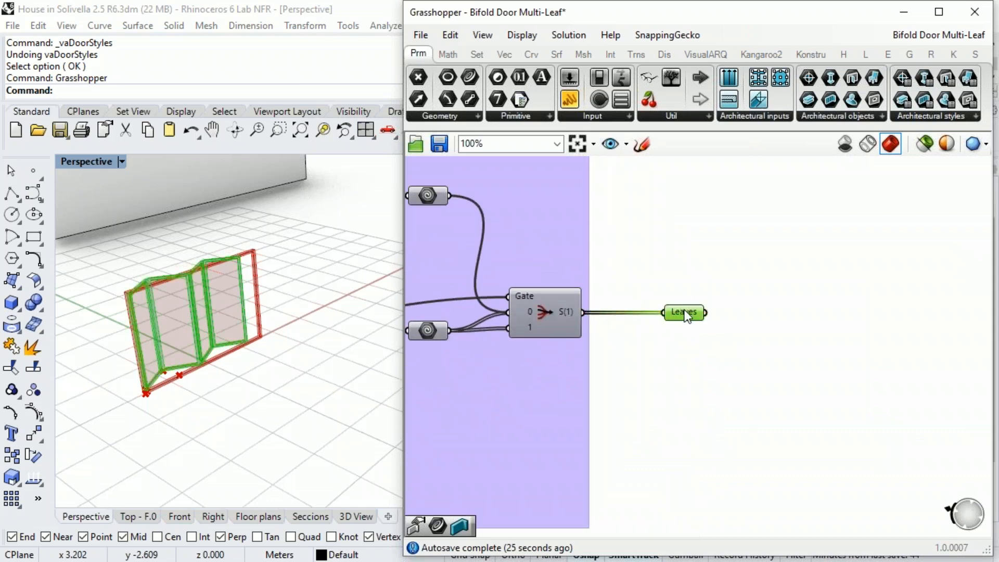
pyautogui.moveTo(686, 315)
pyautogui.click(731, 294)
pyautogui.moveTo(677, 314); pyautogui.dragTo(685, 314)
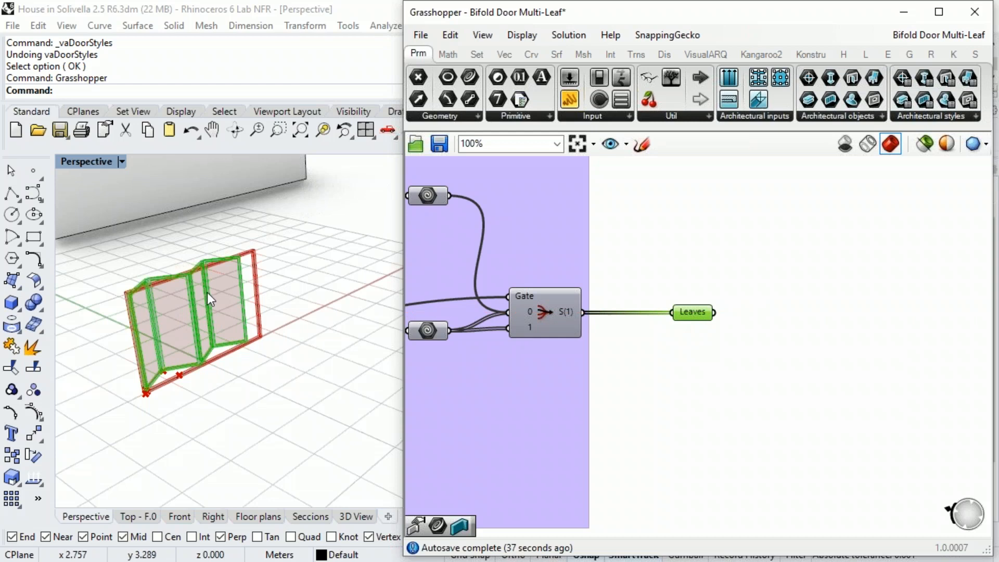
# Step: Highlight the geometry of the Glasses output parameter in the door preview
pyautogui.moveTo(697, 440); pyautogui.dragTo(719, 300, button='right')
pyautogui.click(729, 416)
pyautogui.scroll(-2, 728, 417)
pyautogui.scroll(2, 704, 458)
pyautogui.click(706, 458)
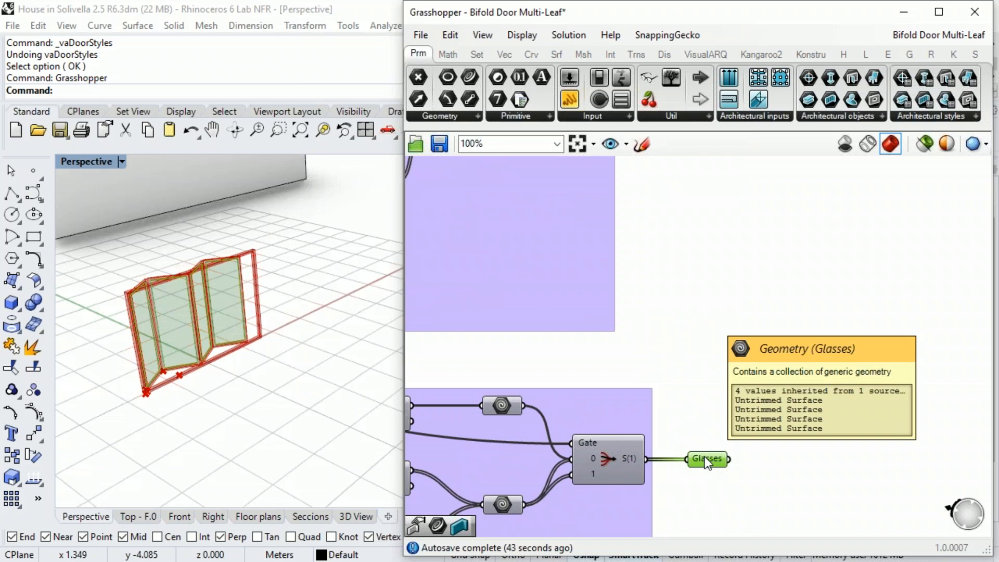
pyautogui.scroll(-4, 714, 463)
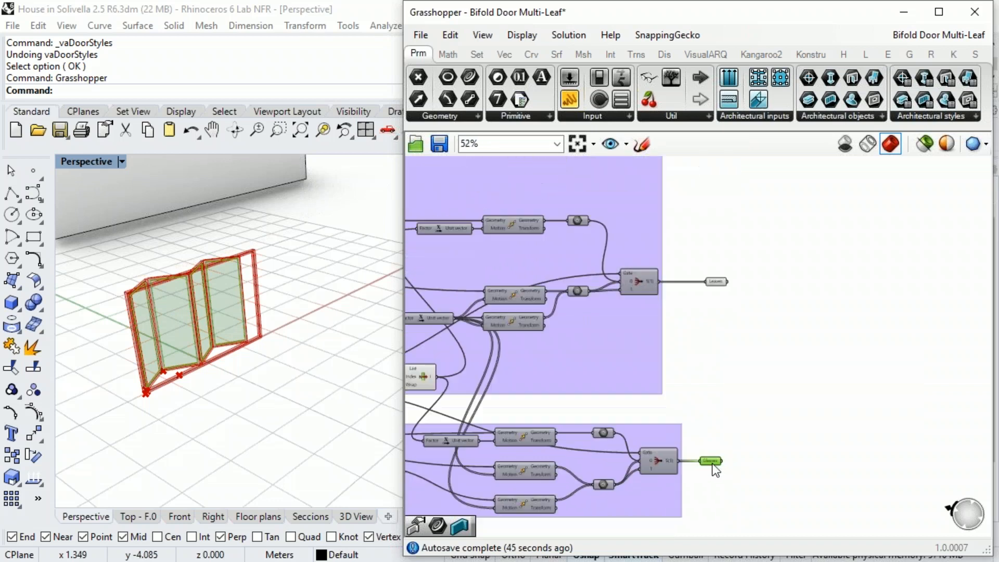
# Step: Highlight the geometry of the Frame output parameter and check the parameter's name
pyautogui.moveTo(633, 330); pyautogui.dragTo(638, 305, button='right')
pyautogui.scroll(4, 559, 277)
pyautogui.click(574, 271)
pyautogui.moveTo(576, 271)
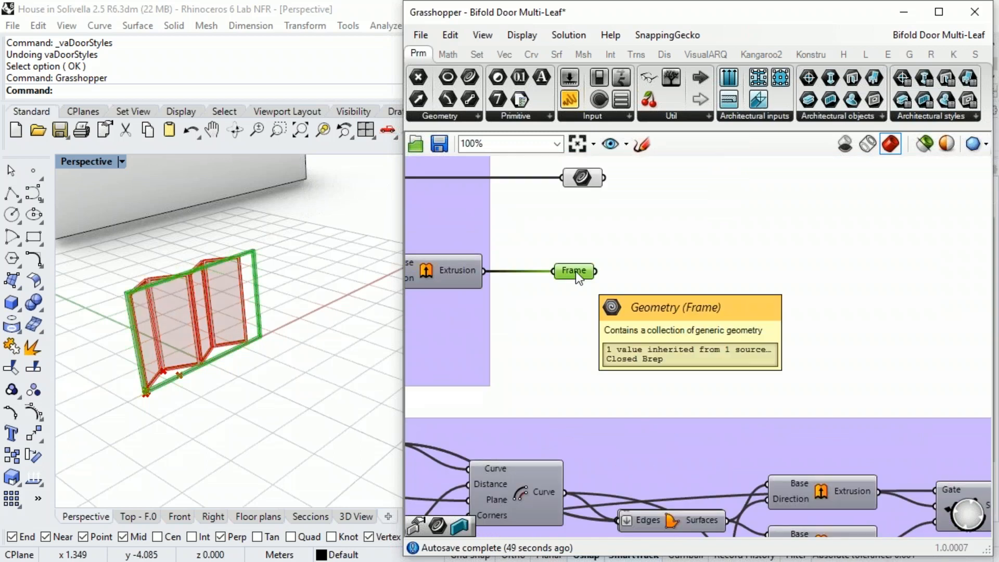
pyautogui.rightClick(575, 270)
pyautogui.moveTo(636, 256); pyautogui.dragTo(603, 255)
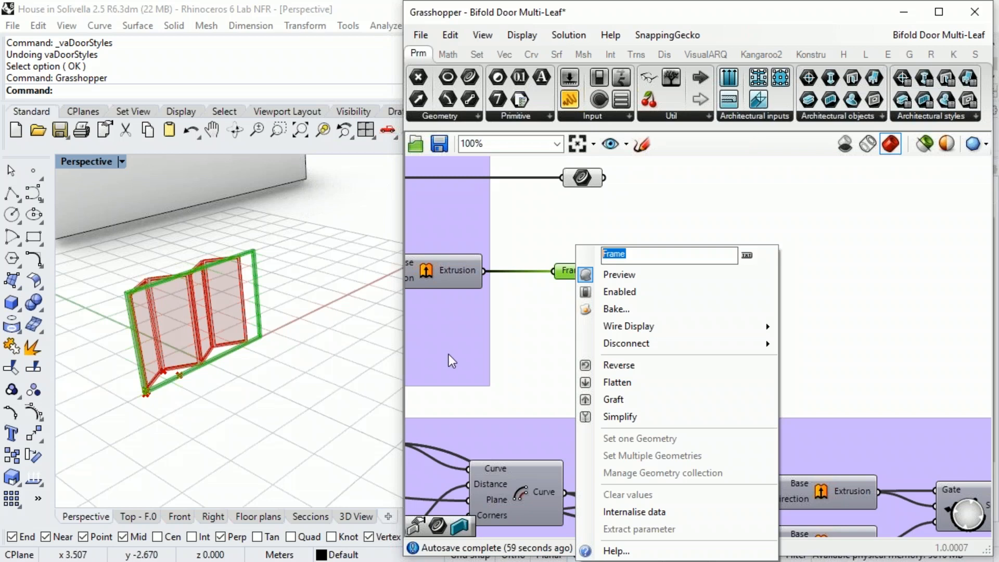
pyautogui.click(538, 350)
pyautogui.moveTo(545, 282); pyautogui.dragTo(598, 321, button='right')
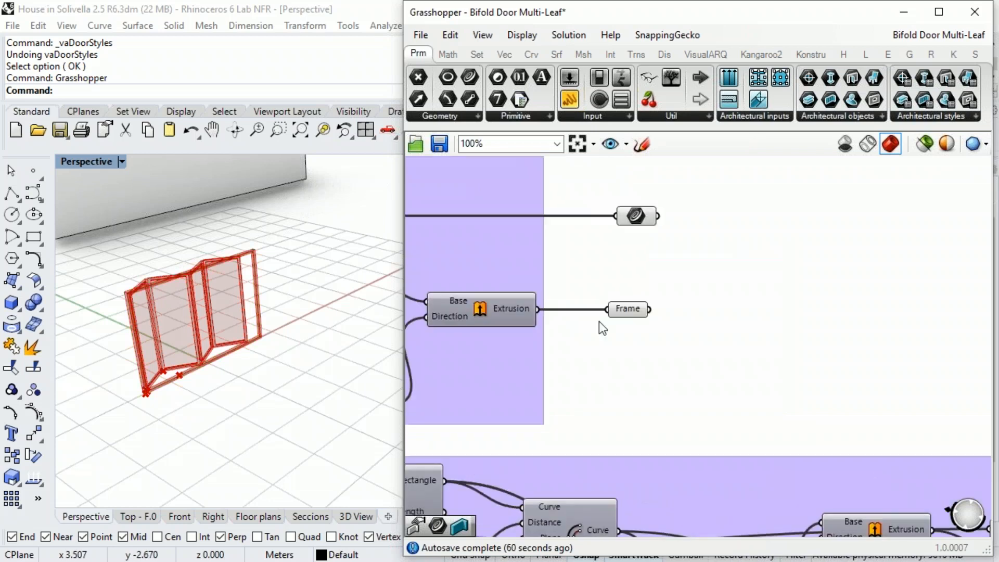
# Step: Highlight the curve parameter above Frame and examine the door's outline and placement relative to the construction plane axes
pyautogui.click(638, 216)
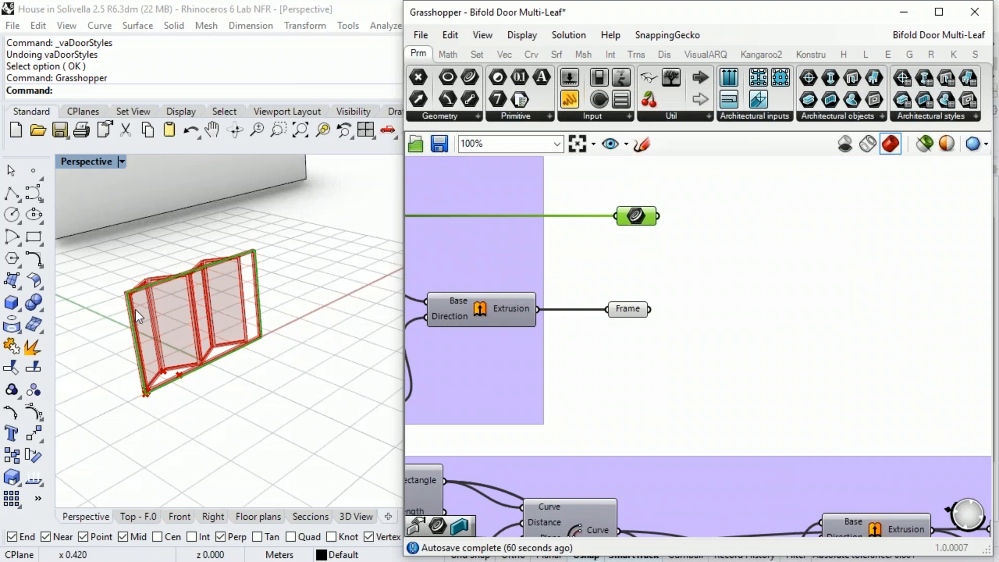
pyautogui.scroll(2, 170, 289)
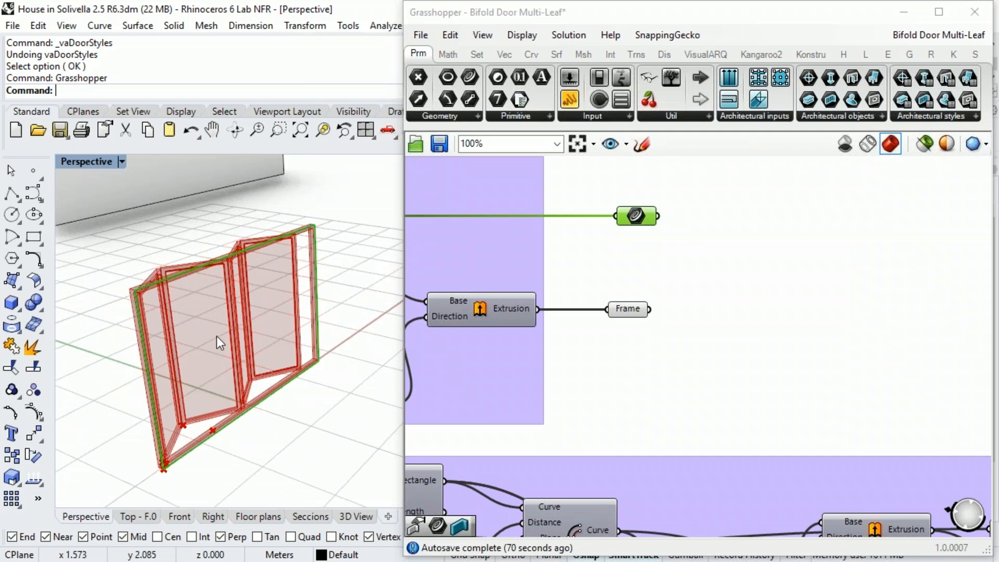
pyautogui.scroll(-3, 216, 336)
pyautogui.moveTo(233, 335); pyautogui.dragTo(203, 334, button='right')
pyautogui.click(629, 281)
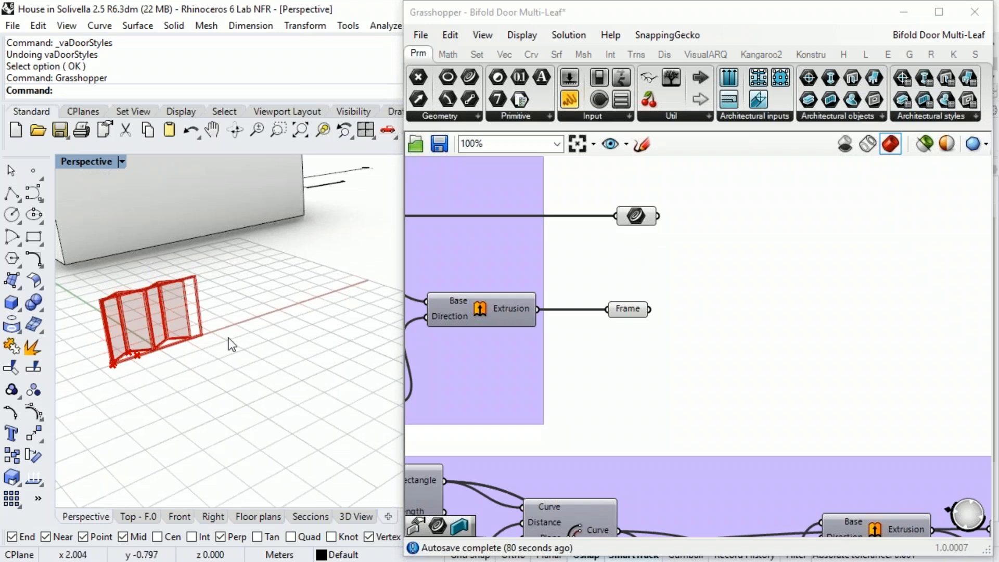
pyautogui.scroll(2, 150, 354)
pyautogui.scroll(2, 151, 348)
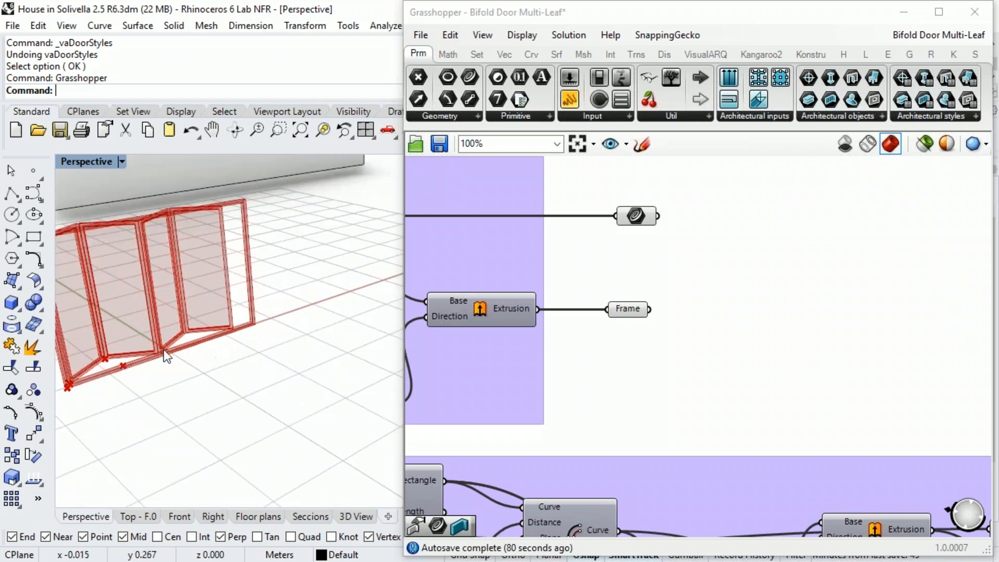
pyautogui.scroll(2, 174, 348)
pyautogui.scroll(1, 183, 360)
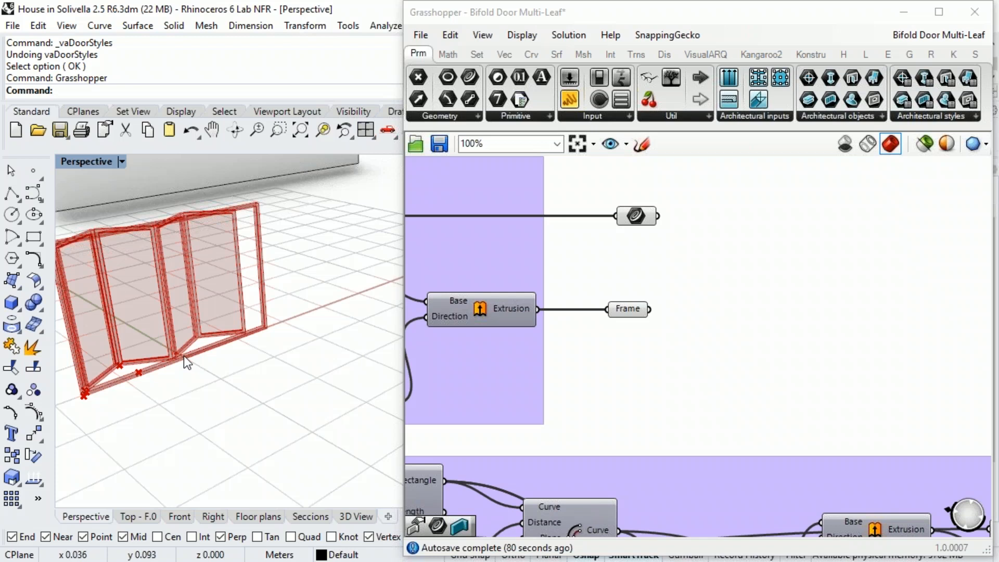
pyautogui.scroll(-1, 218, 359)
pyautogui.keyDown('shift'); pyautogui.moveTo(204, 344); pyautogui.dragTo(234, 346, button='right'); pyautogui.keyUp('shift')
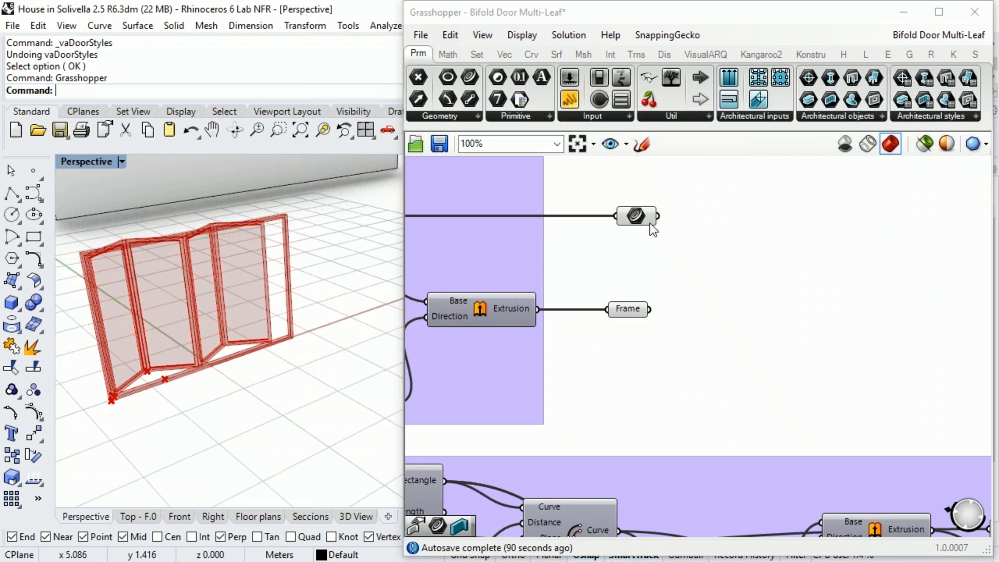
# Step: Shift the curve parameter closer to its group, and save and close the Bifold Door Multi-Leaf definition
pyautogui.moveTo(638, 215); pyautogui.dragTo(613, 216)
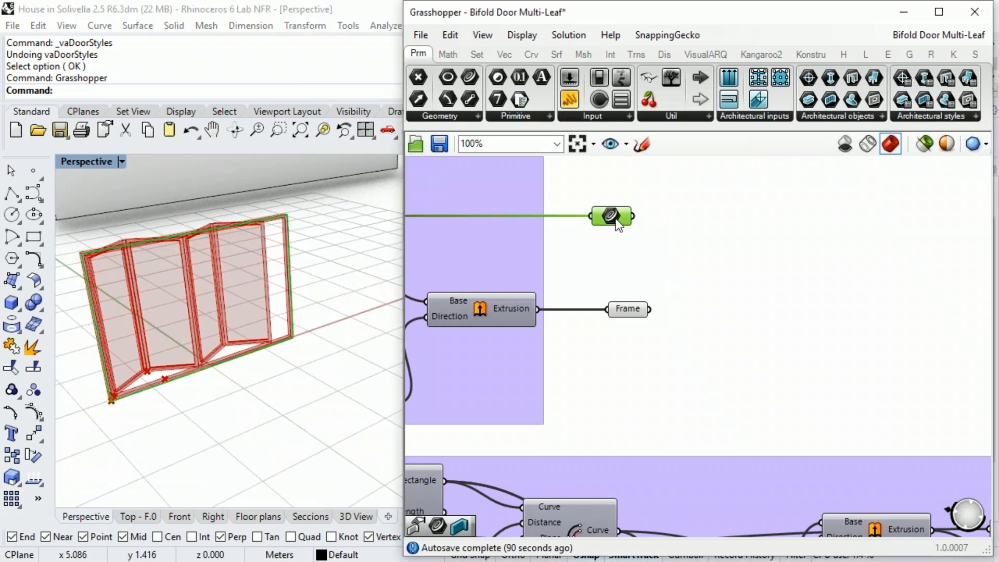
pyautogui.click(659, 261)
pyautogui.click(442, 142)
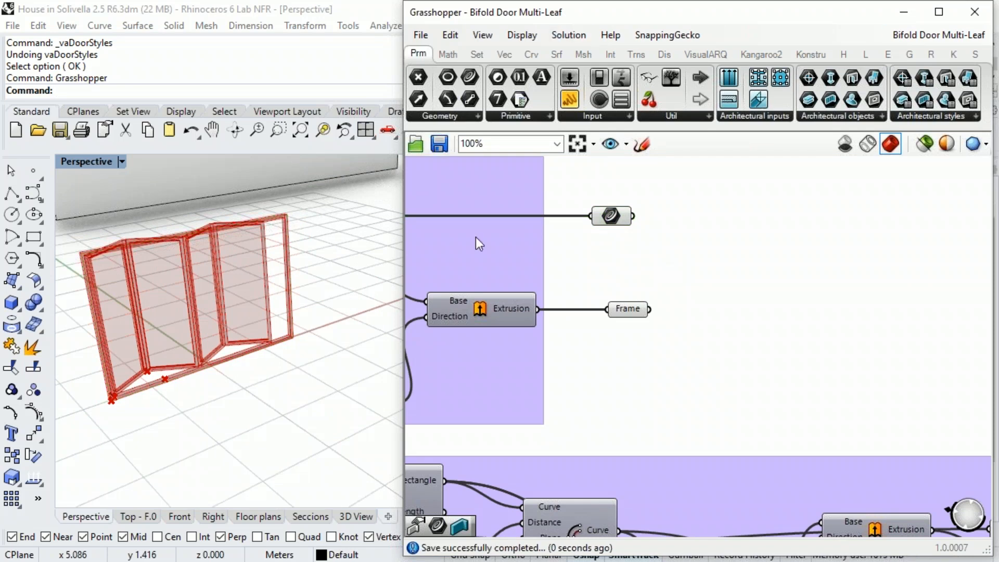
pyautogui.click(978, 11)
# Step: Open the door styles and start a new Grasshopper style in the style wizard
pyautogui.scroll(-10, 448, 266)
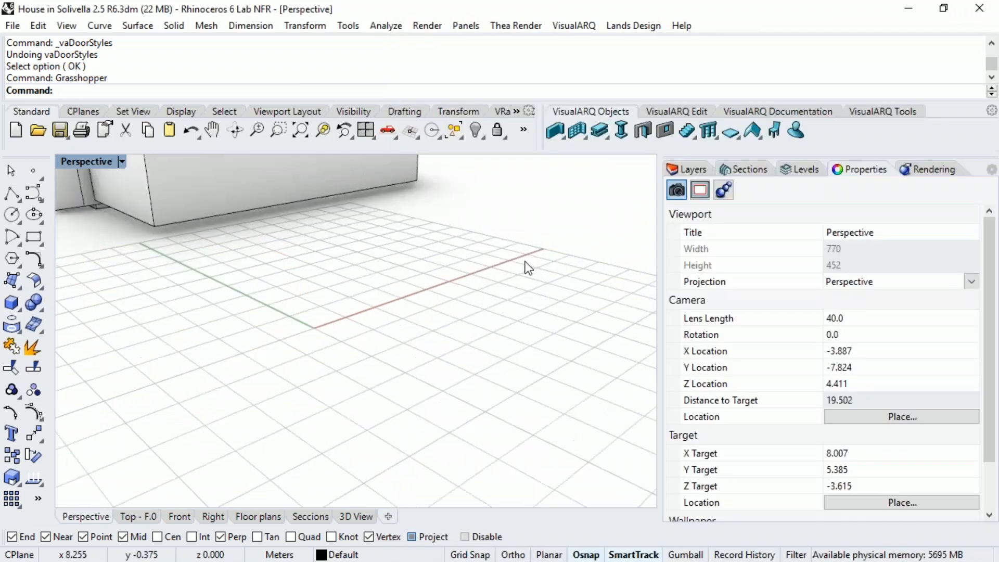
pyautogui.moveTo(457, 307); pyautogui.dragTo(448, 319, button='right')
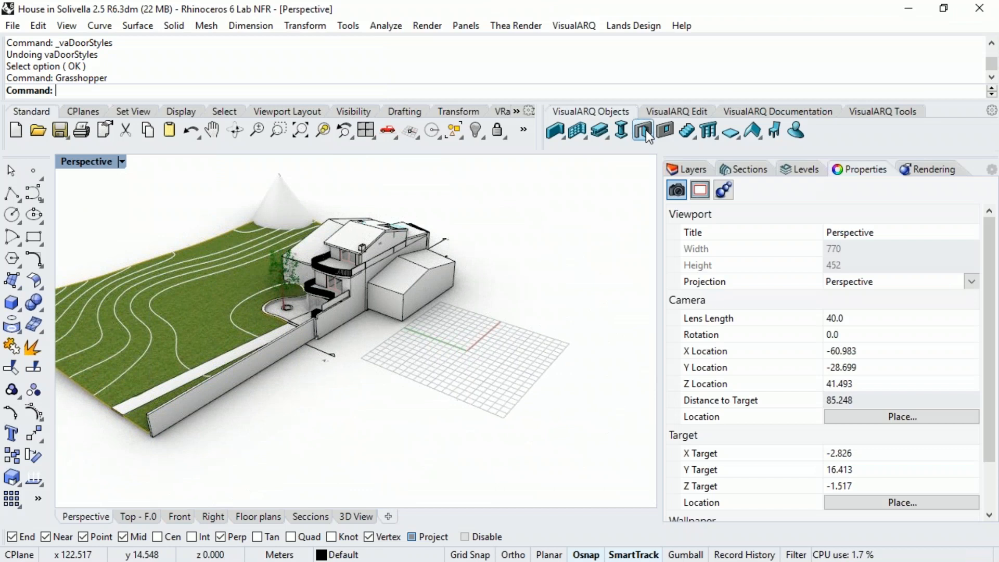
pyautogui.rightClick(647, 136)
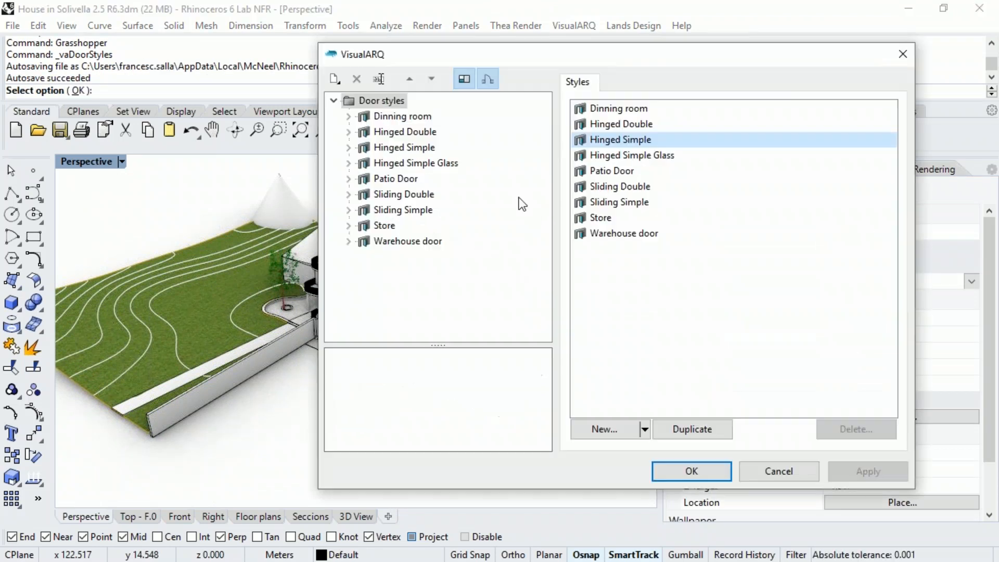
pyautogui.click(645, 429)
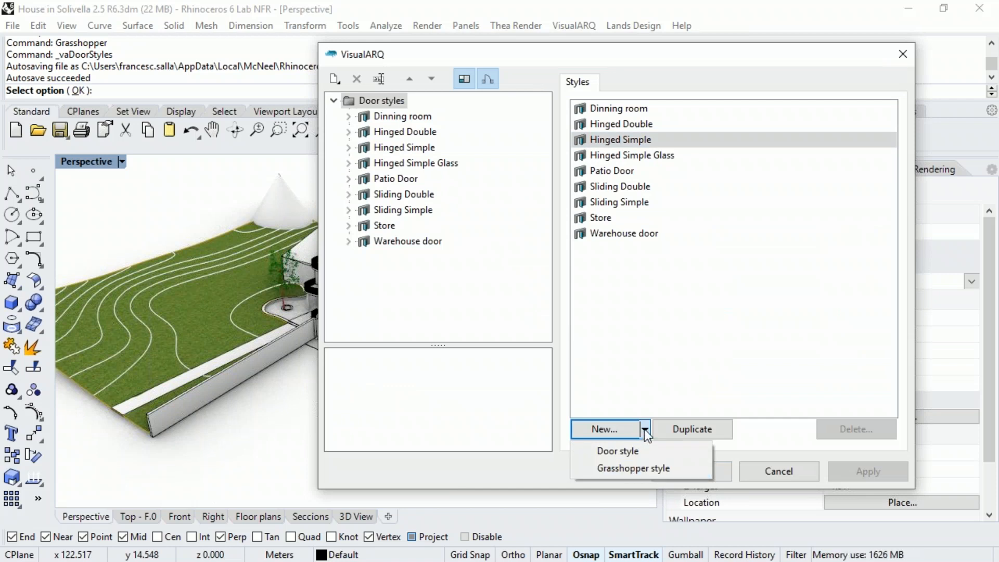
pyautogui.click(648, 469)
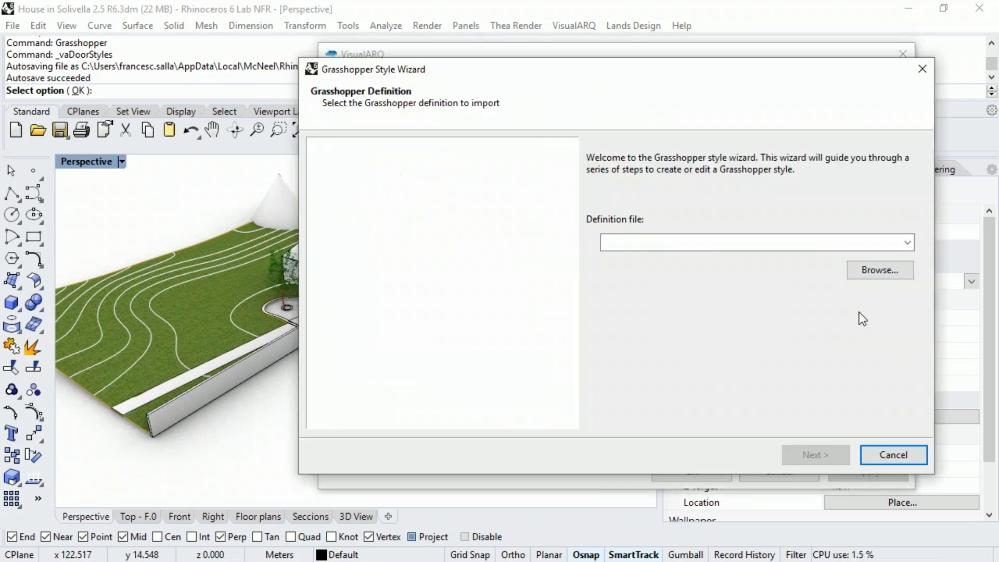
# Step: Load the Bifold Door Multi-Leaf definition into the wizard and name the style Bifold Door
pyautogui.click(884, 270)
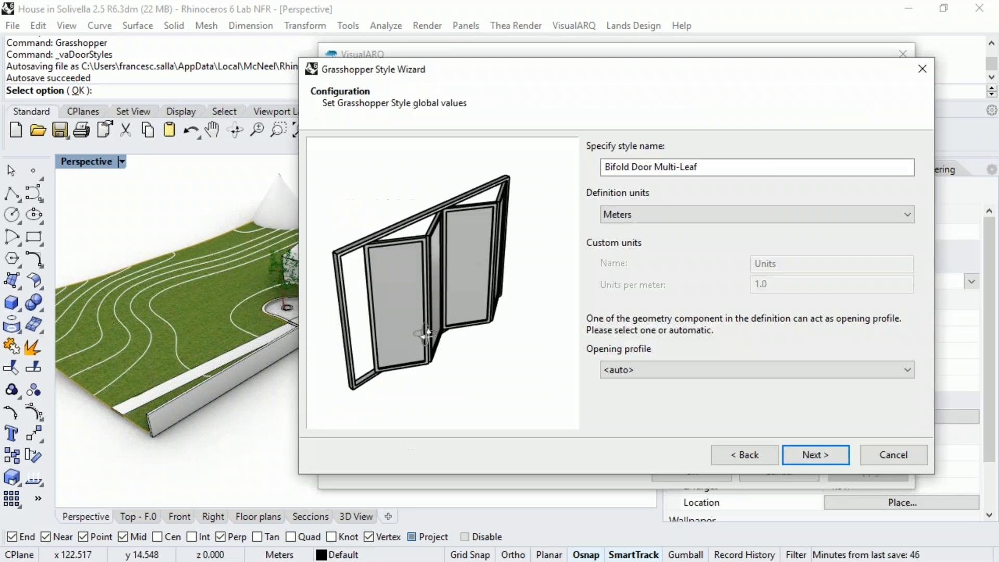
pyautogui.moveTo(456, 311); pyautogui.dragTo(493, 338, button='right')
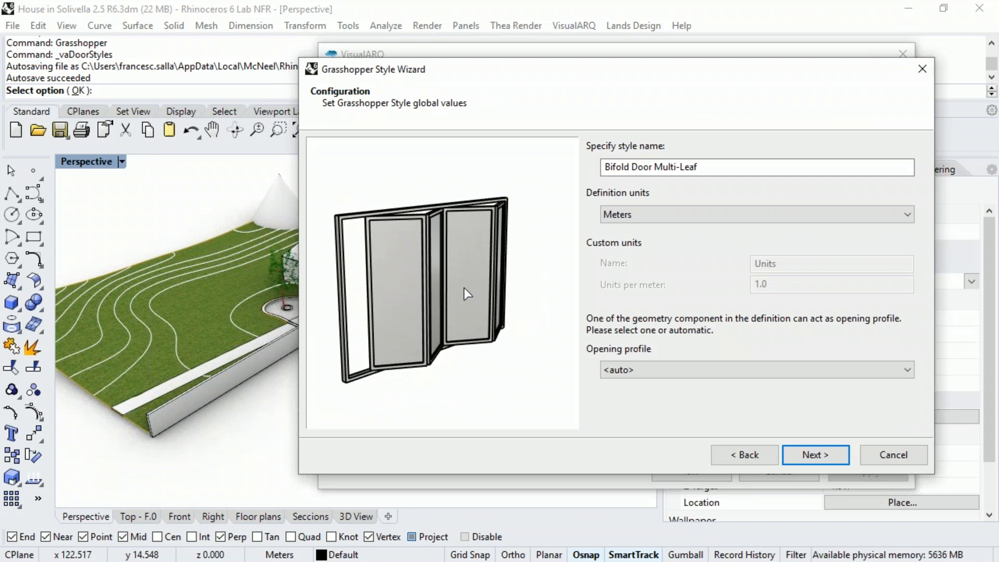
pyautogui.moveTo(464, 288); pyautogui.dragTo(507, 281, button='right')
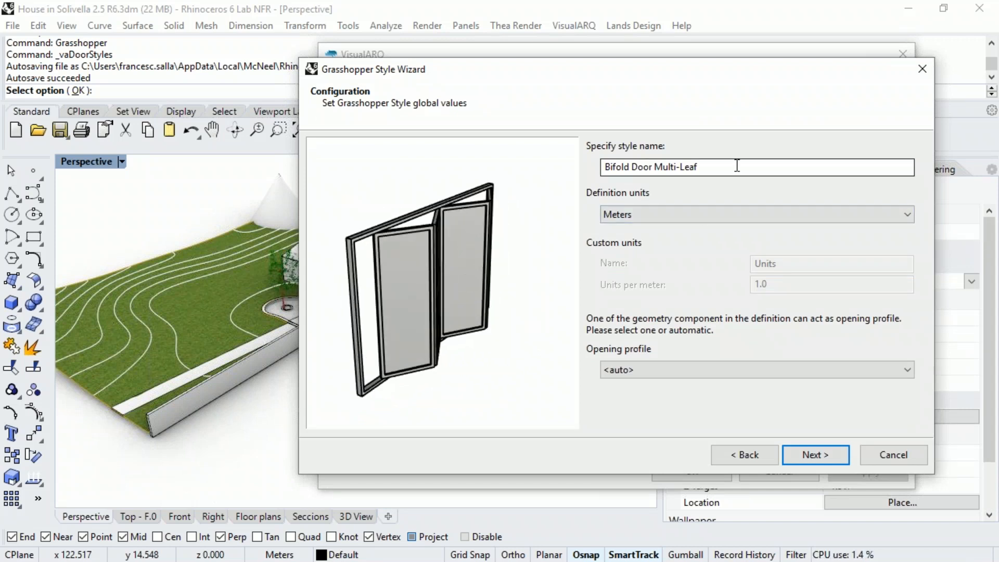
pyautogui.moveTo(736, 165); pyautogui.dragTo(553, 194)
pyautogui.click(629, 167)
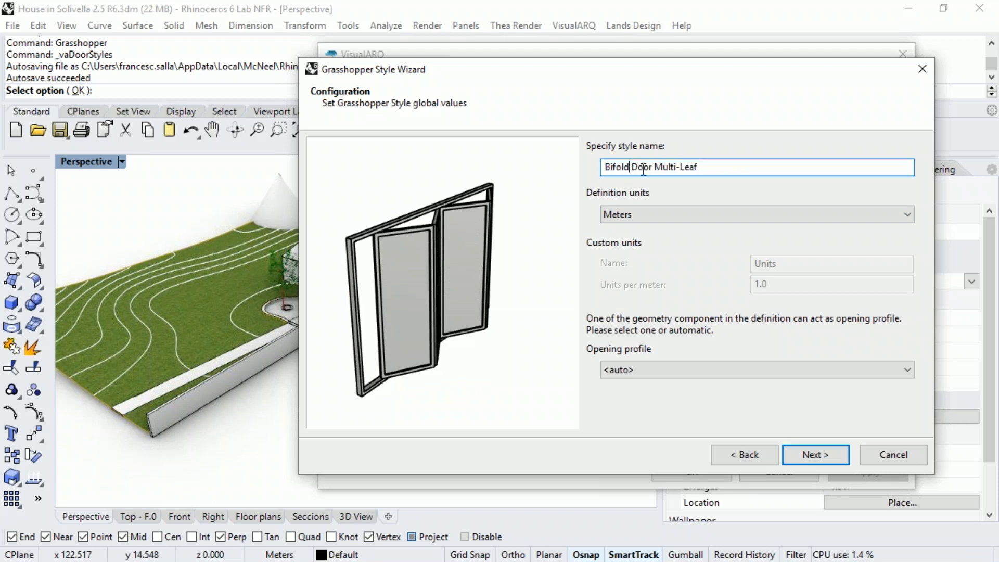
pyautogui.moveTo(654, 167); pyautogui.dragTo(781, 178)
pyautogui.press('BackSpace')
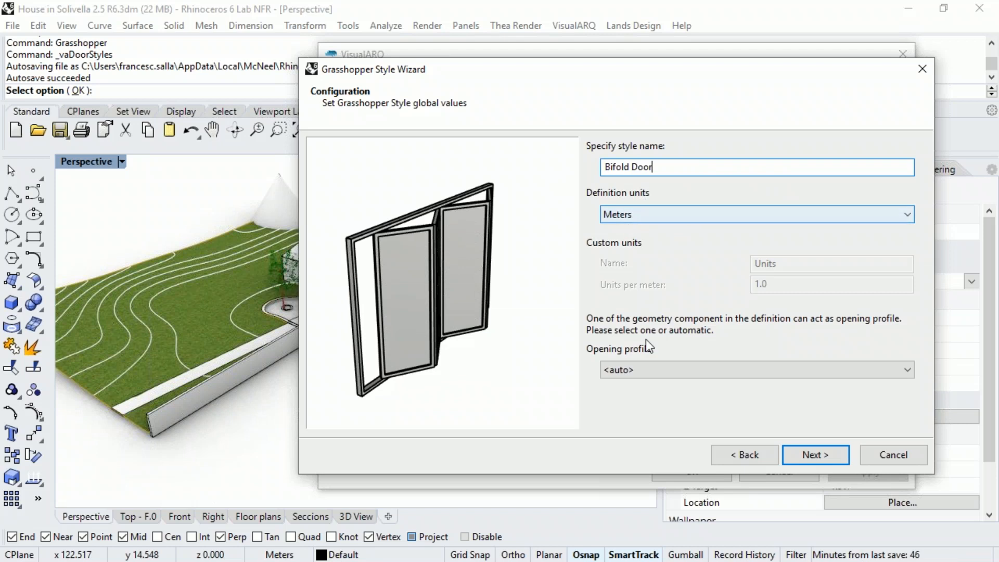
# Step: Set the style's opening profile to Door Opening Profile and proceed to the geometry settings
pyautogui.click(647, 369)
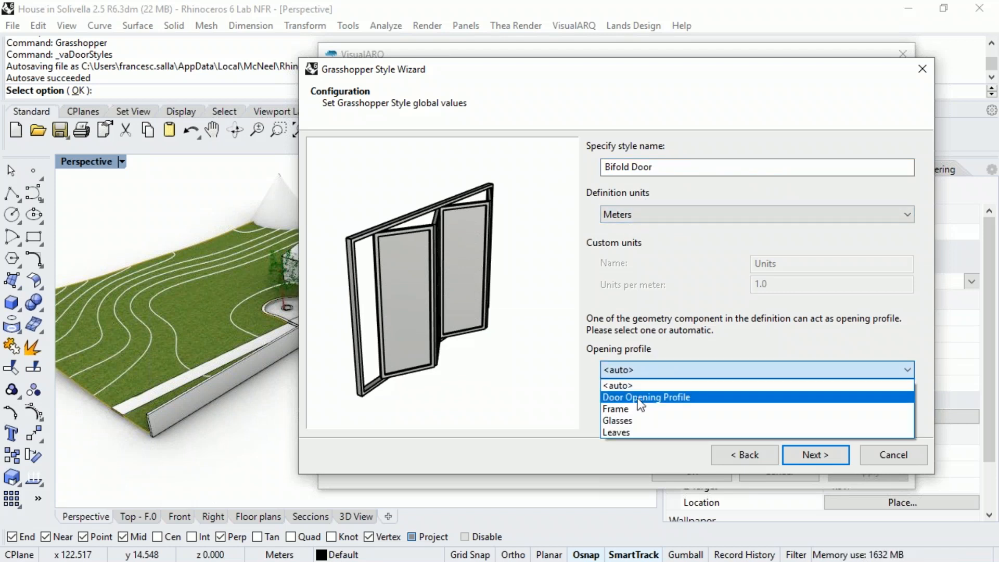
pyautogui.click(640, 397)
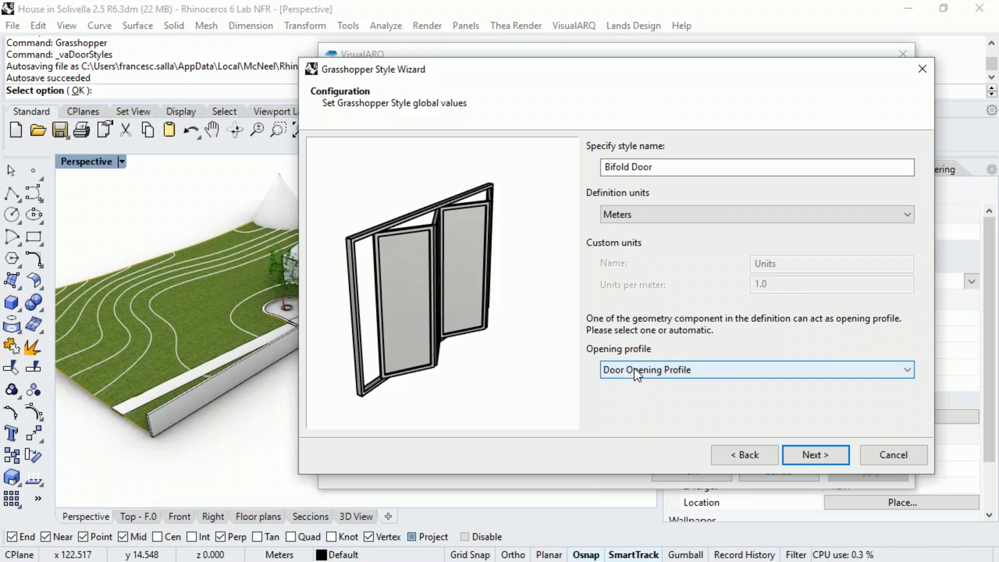
pyautogui.click(632, 371)
pyautogui.click(635, 385)
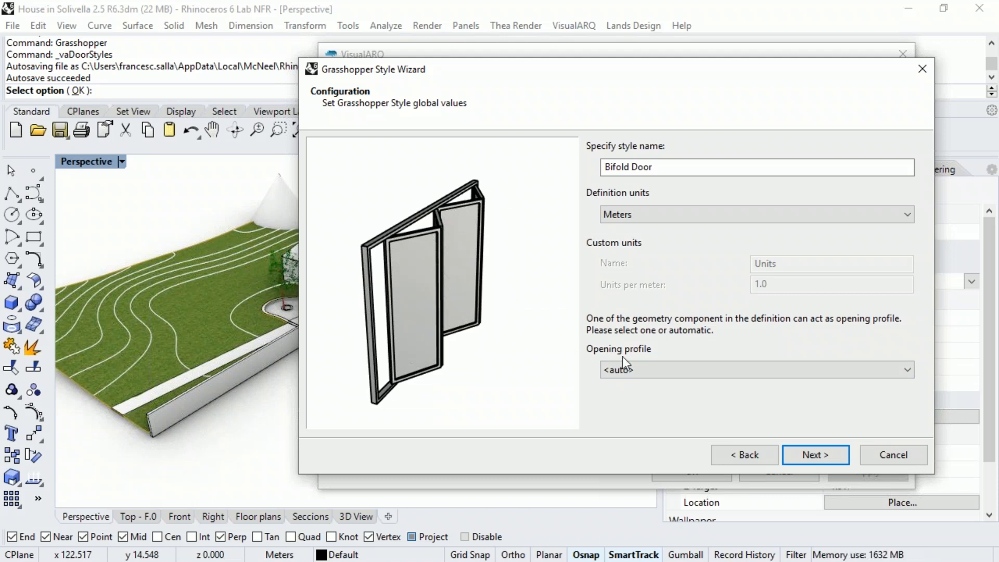
pyautogui.click(645, 368)
pyautogui.click(637, 397)
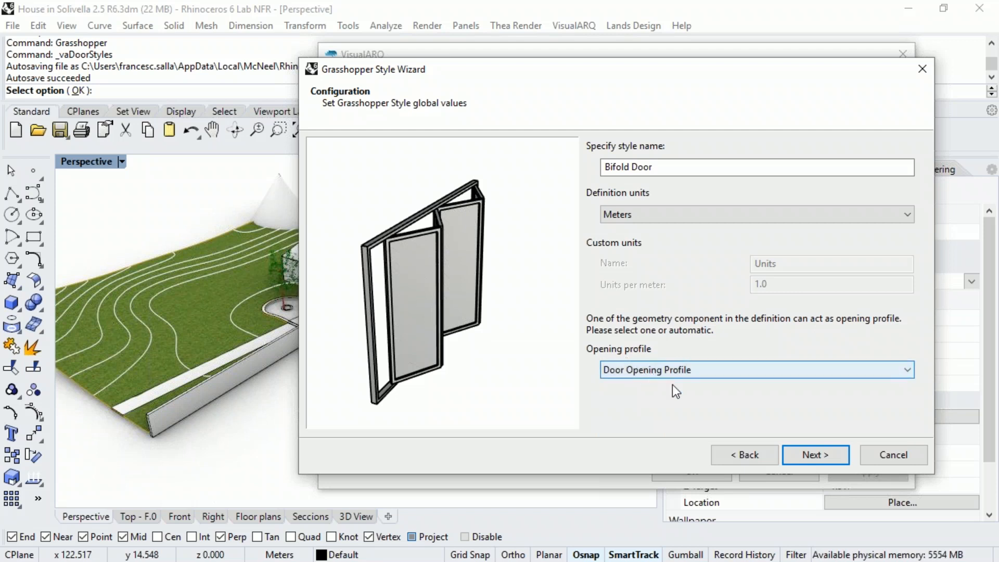
pyautogui.click(812, 456)
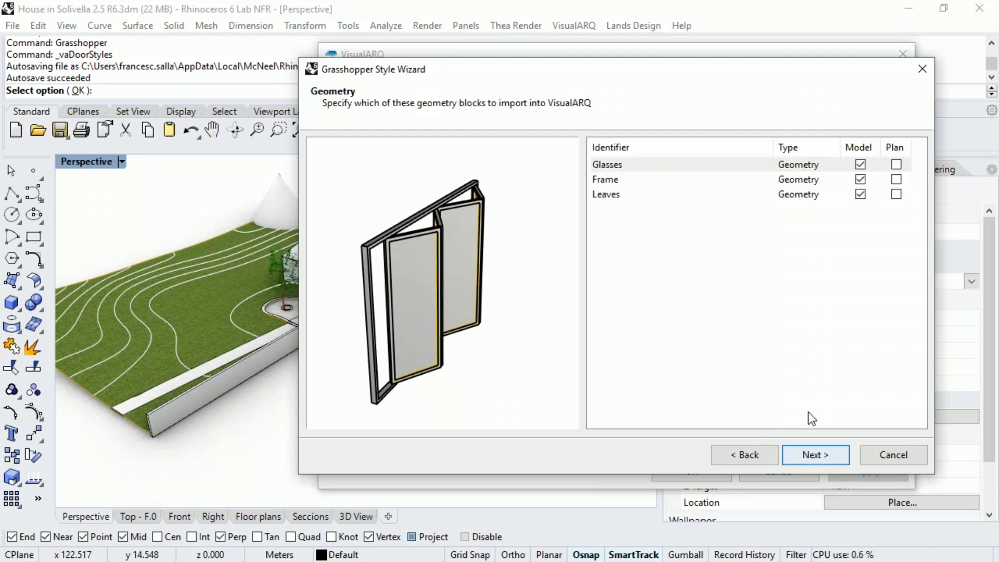
# Step: Highlight the Frame, Leaves and Glasses geometry blocks one by one and examine them in the door preview
pyautogui.click(628, 180)
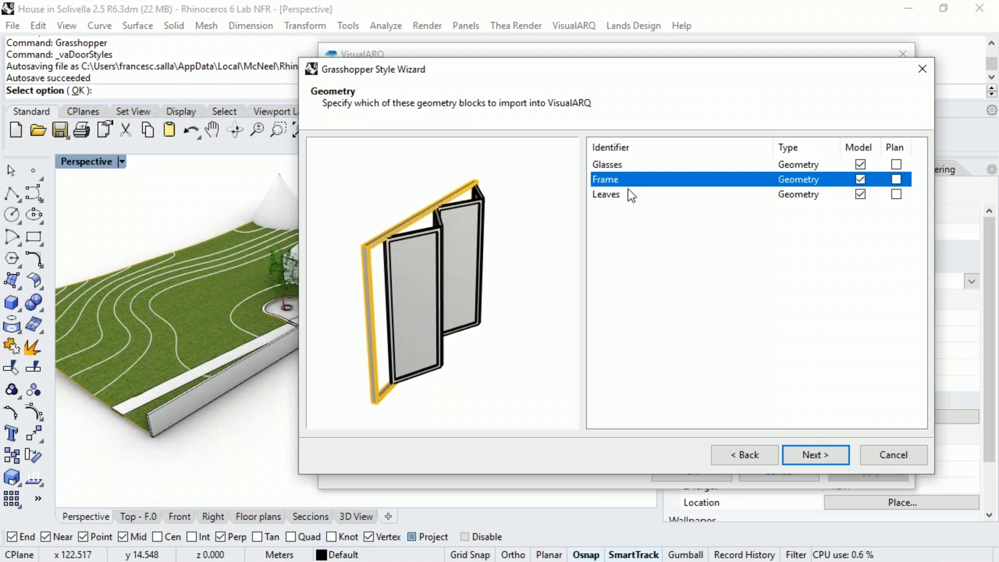
pyautogui.click(631, 195)
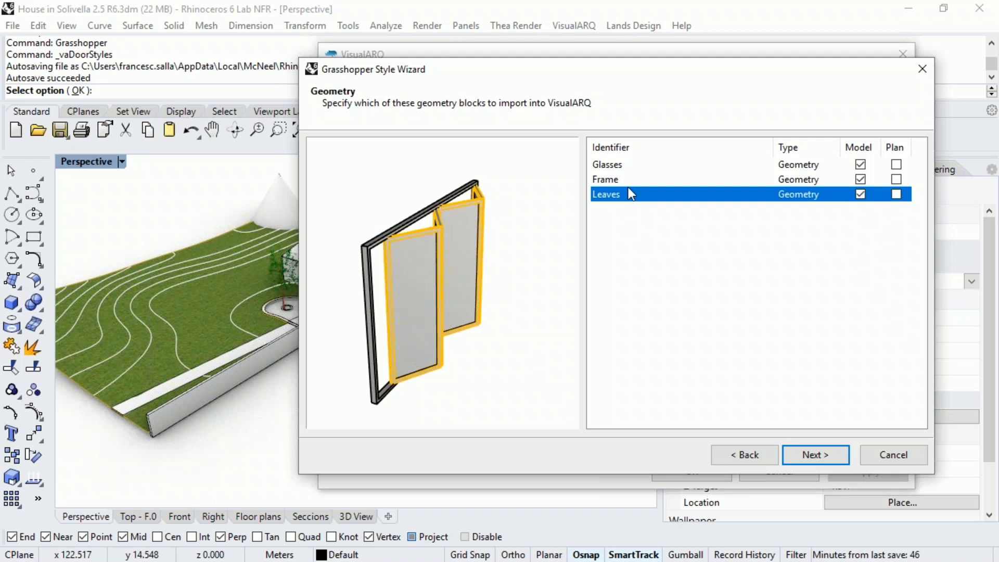
pyautogui.click(624, 179)
pyautogui.click(623, 165)
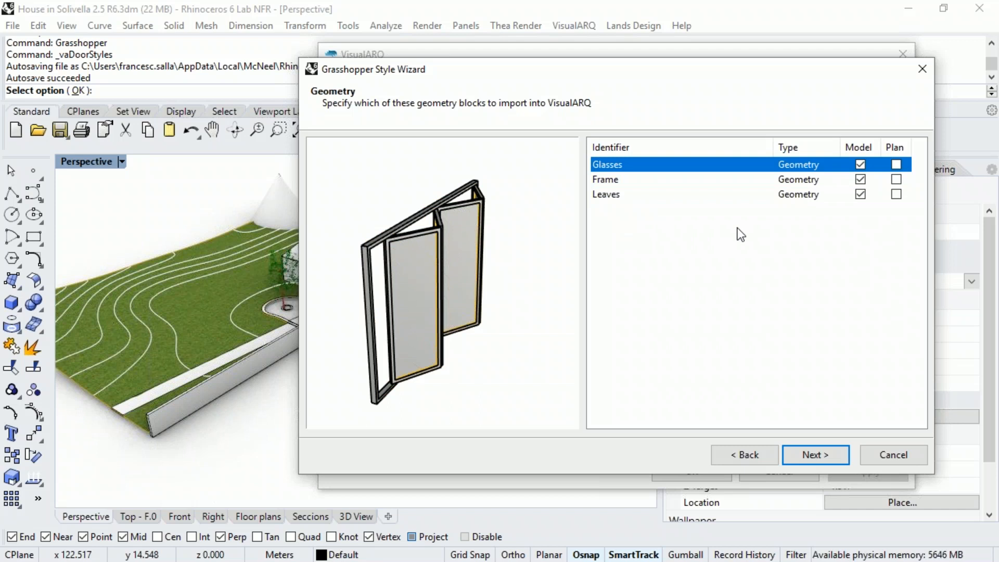
pyautogui.moveTo(430, 267); pyautogui.dragTo(416, 264, button='right')
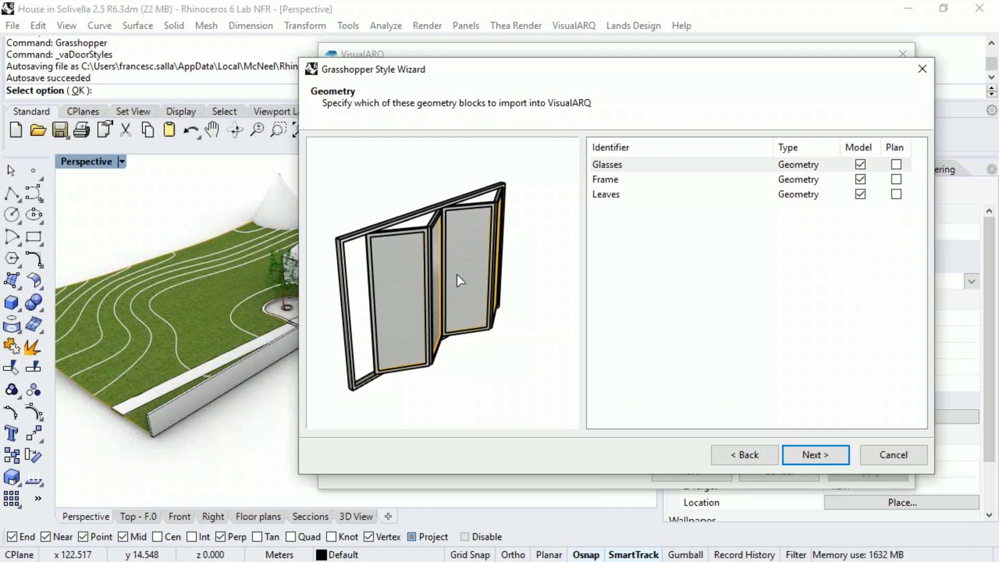
pyautogui.moveTo(457, 274); pyautogui.dragTo(471, 272)
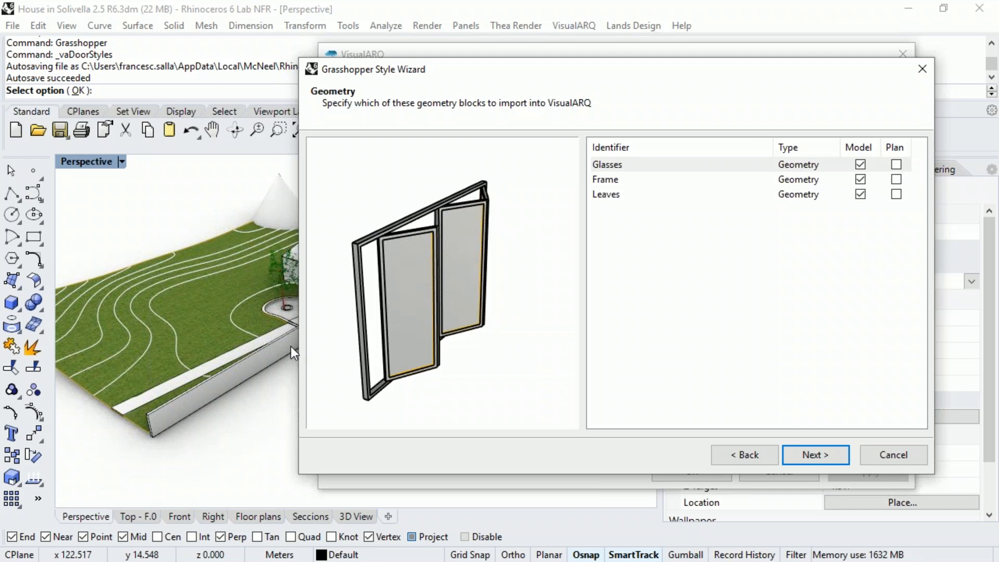
pyautogui.moveTo(460, 274)
pyautogui.mouseDown()
pyautogui.moveTo(459, 259)
pyautogui.moveTo(448, 270)
pyautogui.mouseUp()
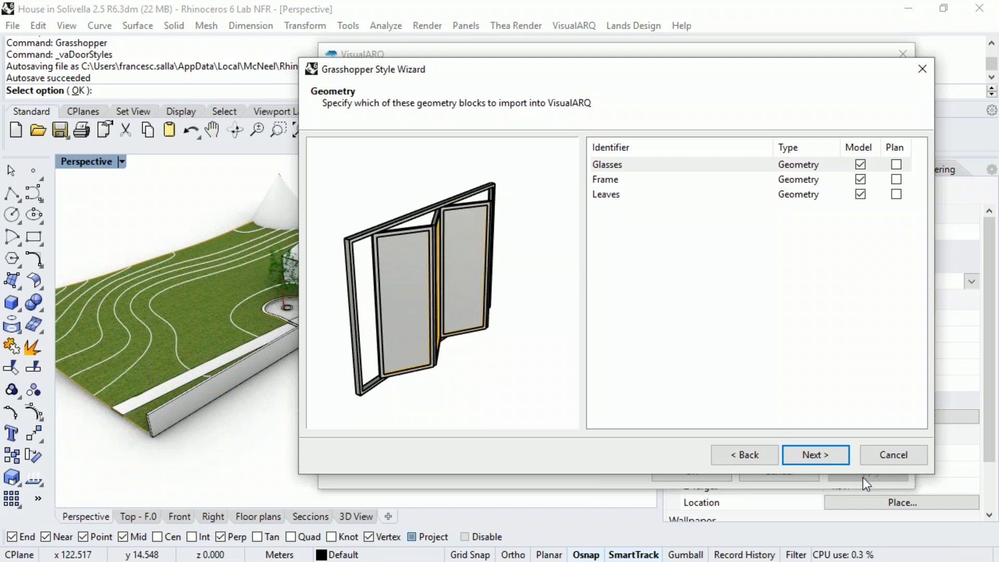
# Step: Proceed to the parameters and make Aperture editable by Object with the Percentage type
pyautogui.click(823, 454)
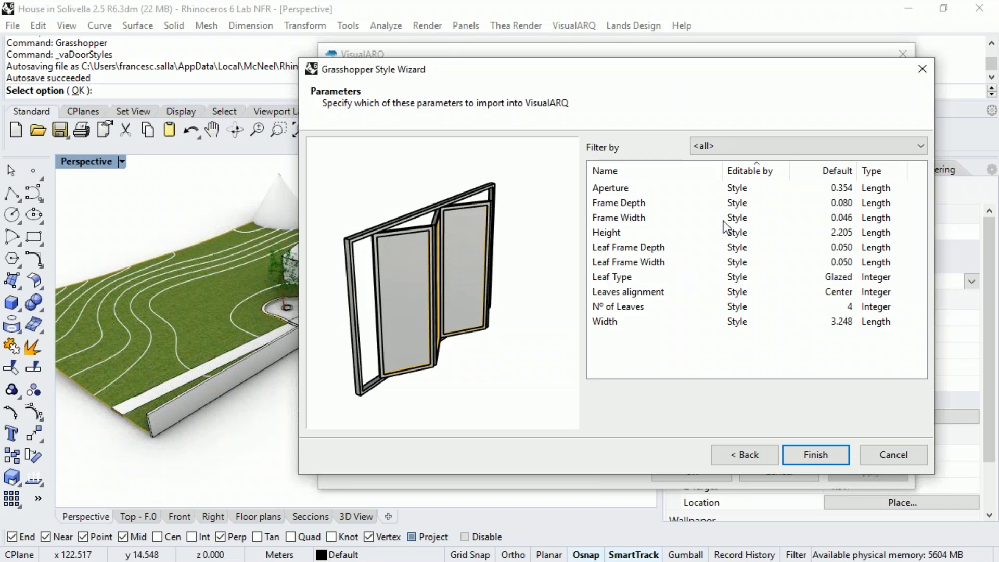
pyautogui.click(738, 188)
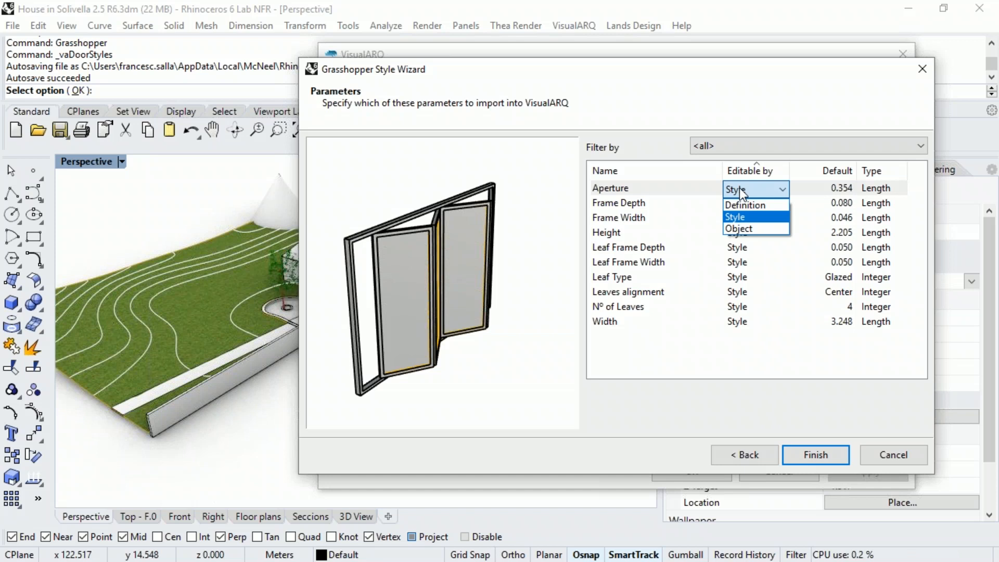
pyautogui.click(750, 228)
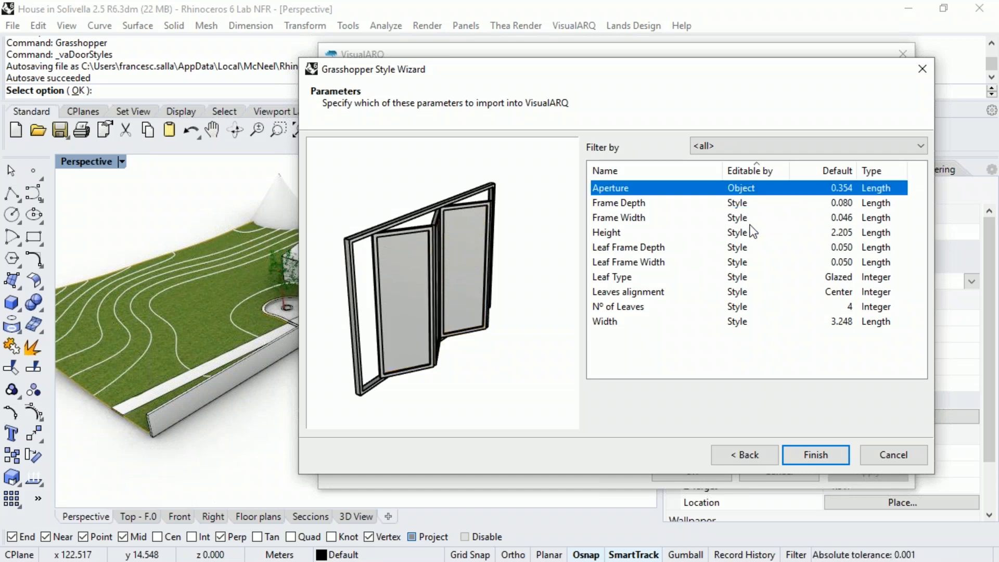
pyautogui.click(873, 189)
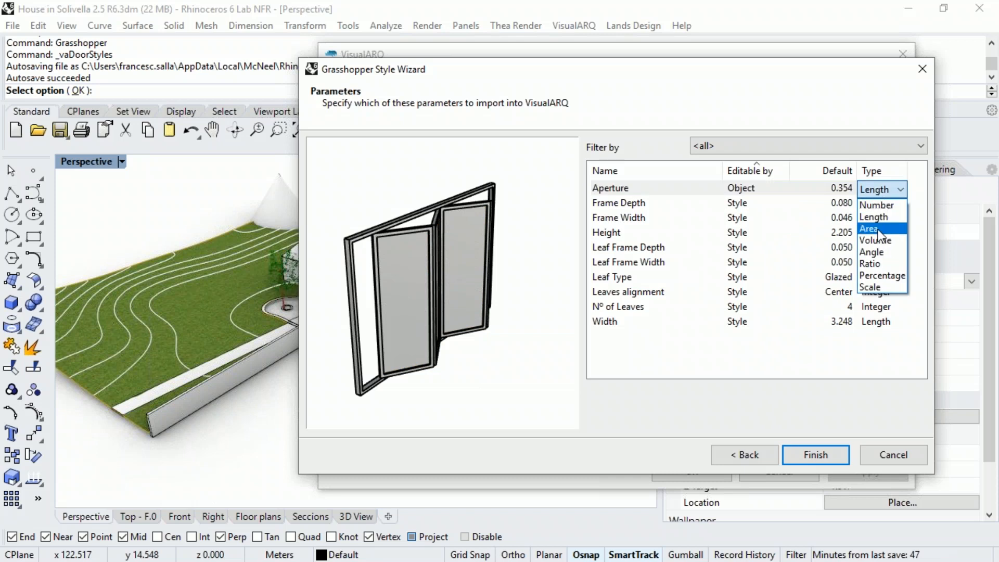
pyautogui.click(882, 275)
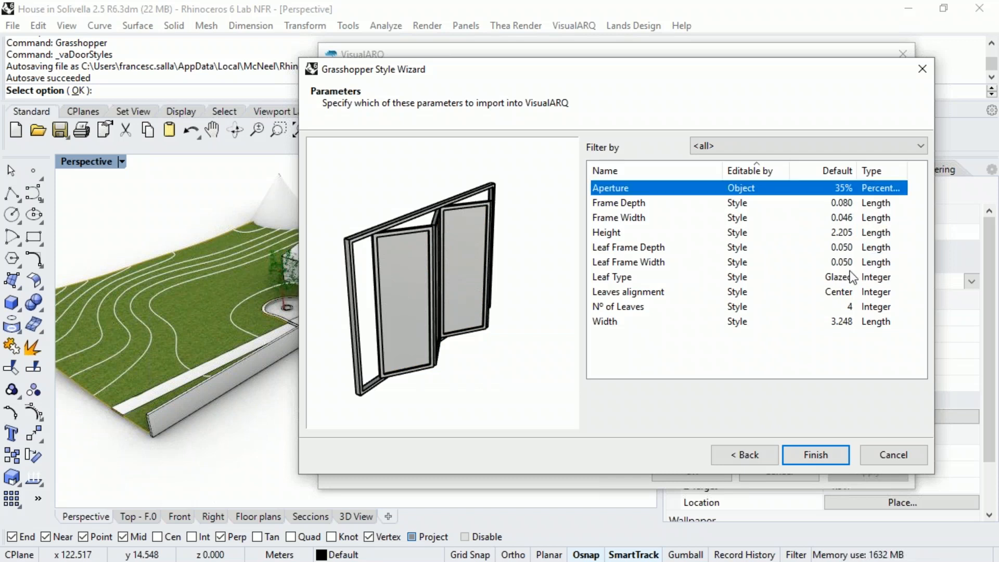
# Step: Make the Height, Nº of Leaves and Width parameters editable by Object together
pyautogui.click(618, 232)
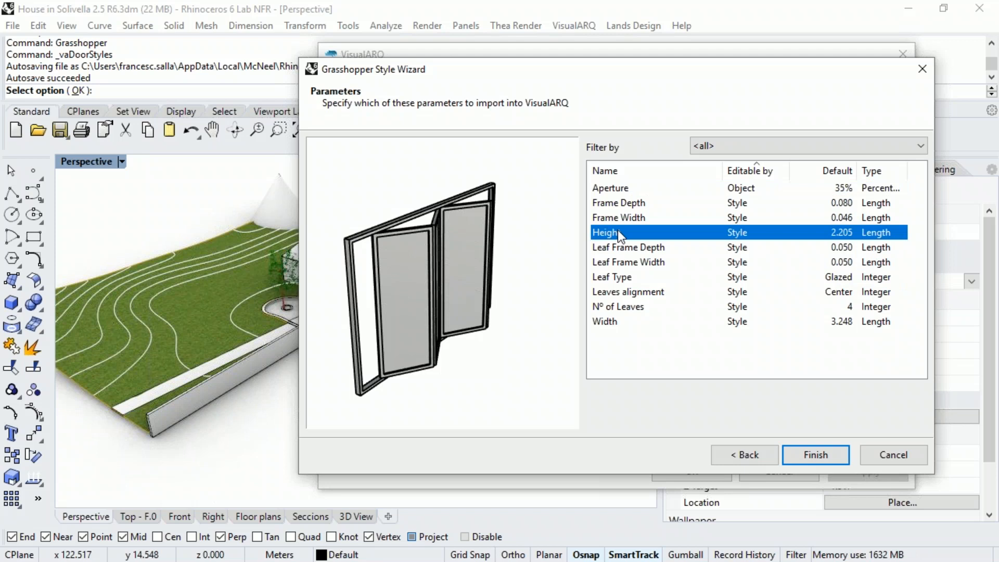
pyautogui.keyDown('ctrl'); pyautogui.click(630, 321); pyautogui.keyUp('ctrl')
pyautogui.keyDown('ctrl'); pyautogui.click(633, 307); pyautogui.keyUp('ctrl')
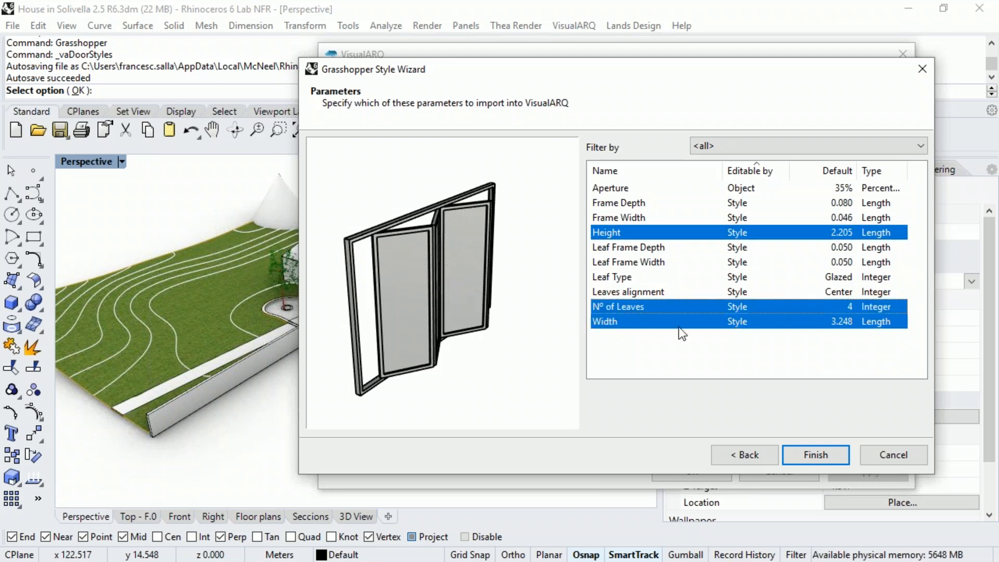
pyautogui.click(737, 308)
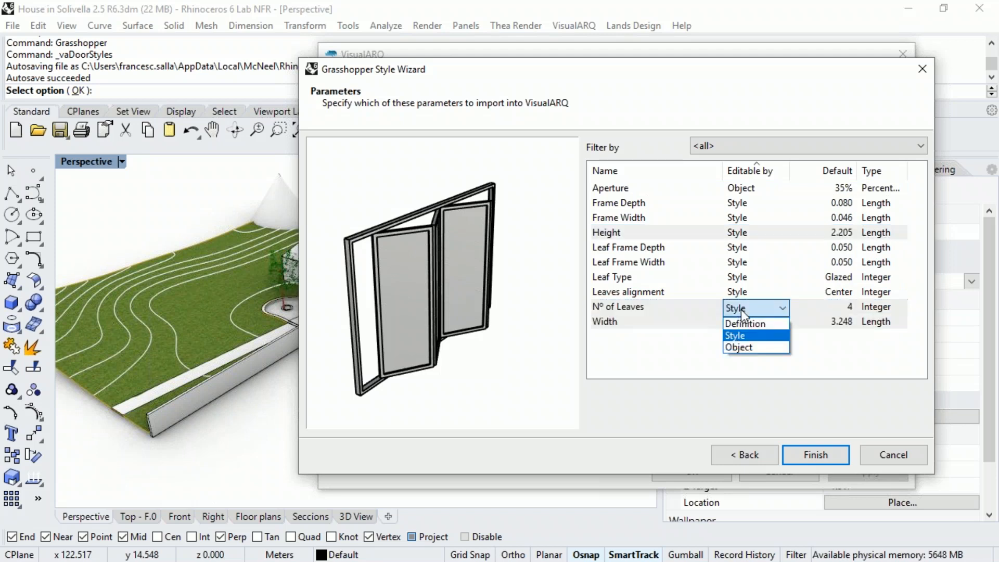
pyautogui.click(740, 347)
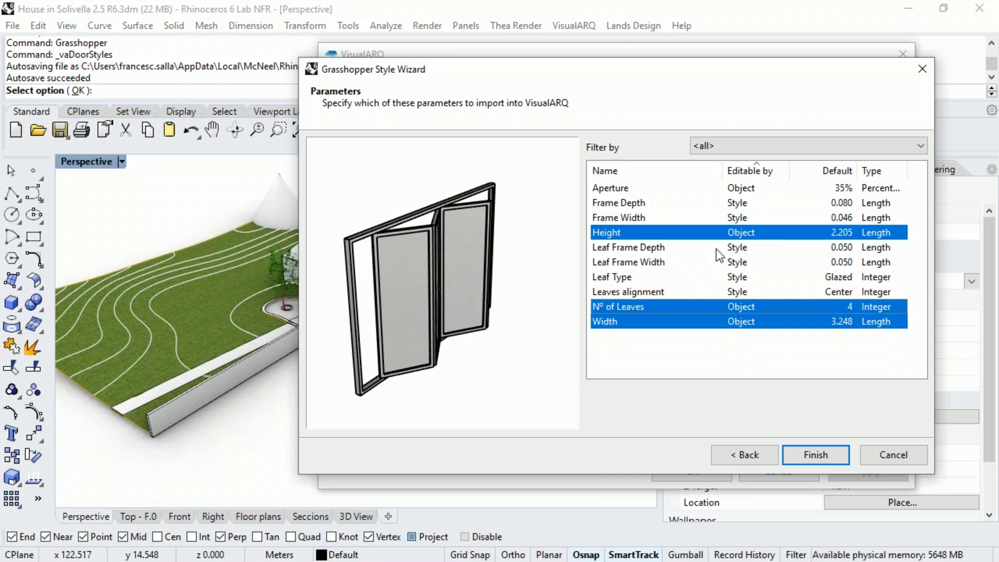
# Step: Make the Leaf Type parameter editable by Definition and finish importing the Bifold Door style
pyautogui.click(730, 278)
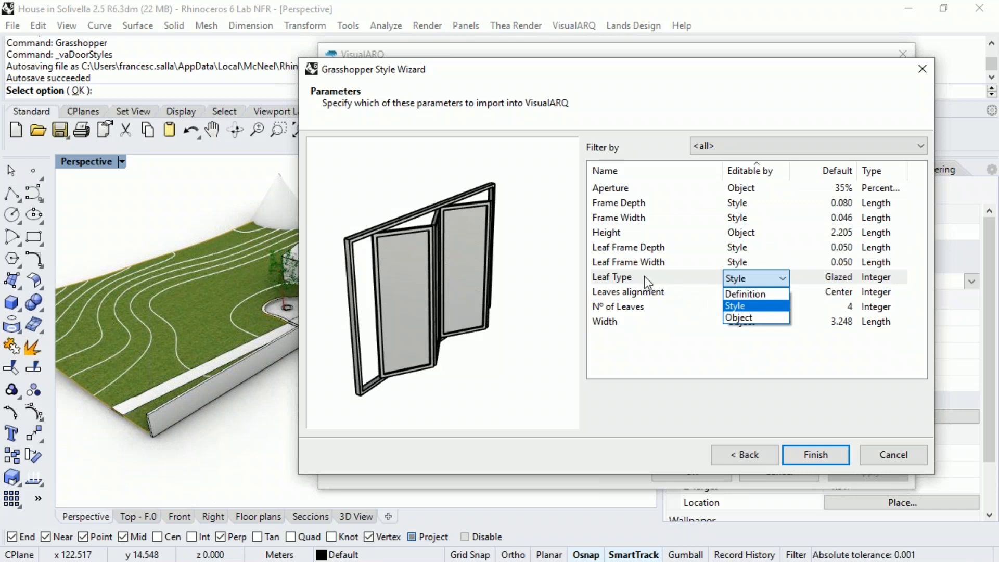
pyautogui.click(748, 294)
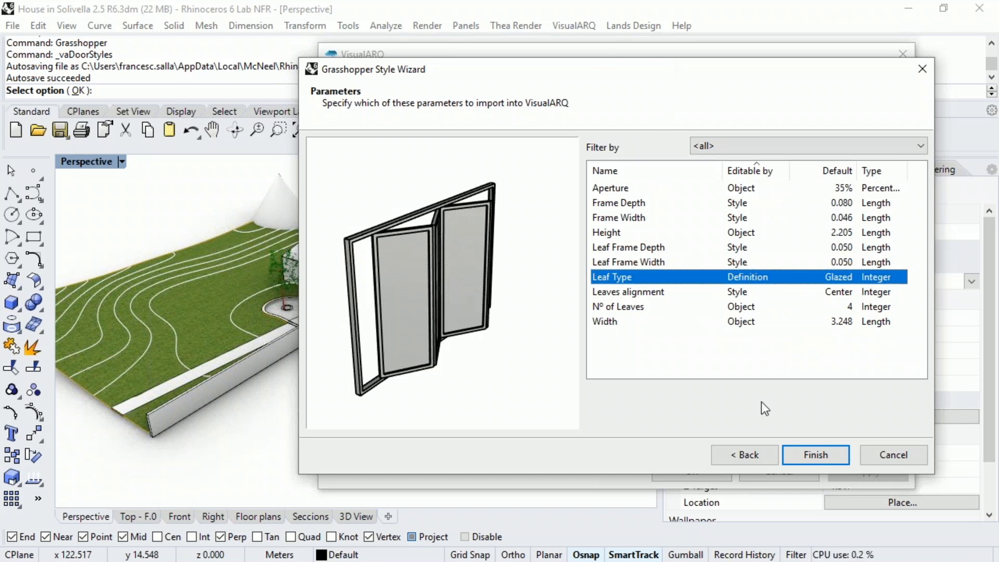
pyautogui.click(811, 455)
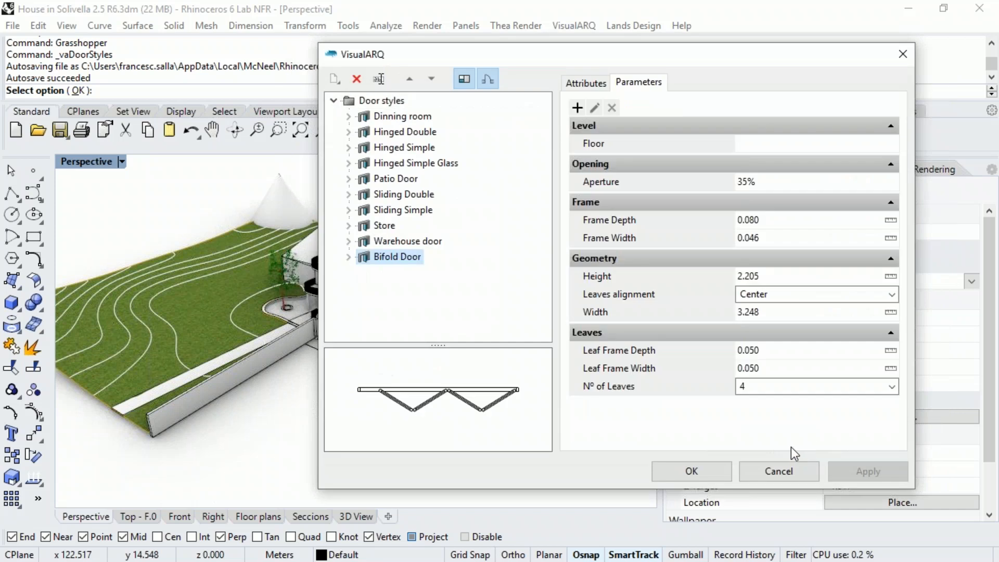
# Step: Reopen the Bifold Door style's Grasshopper wizard to examine its definition file settings, and leave it without making changes
pyautogui.rightClick(395, 262)
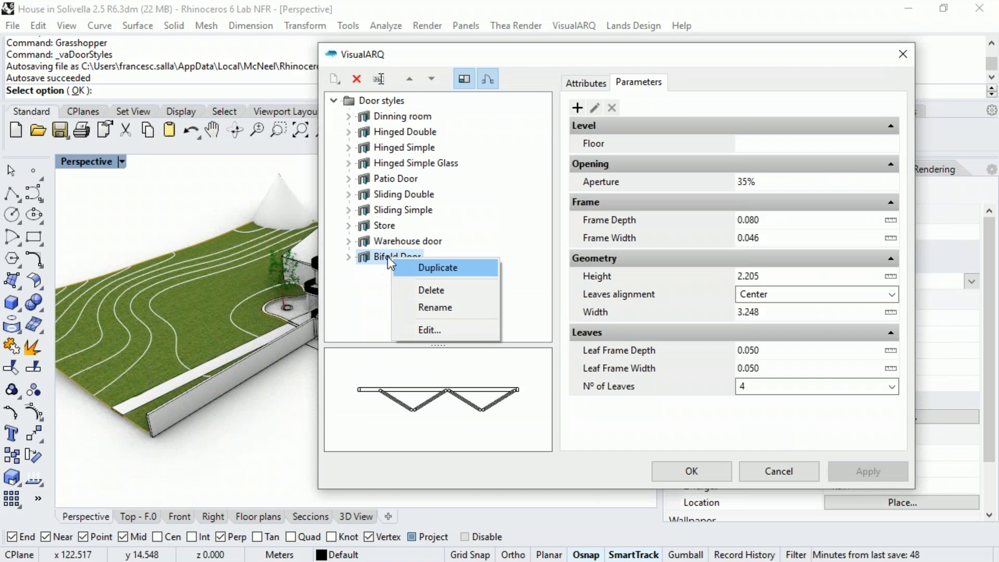
pyautogui.click(430, 329)
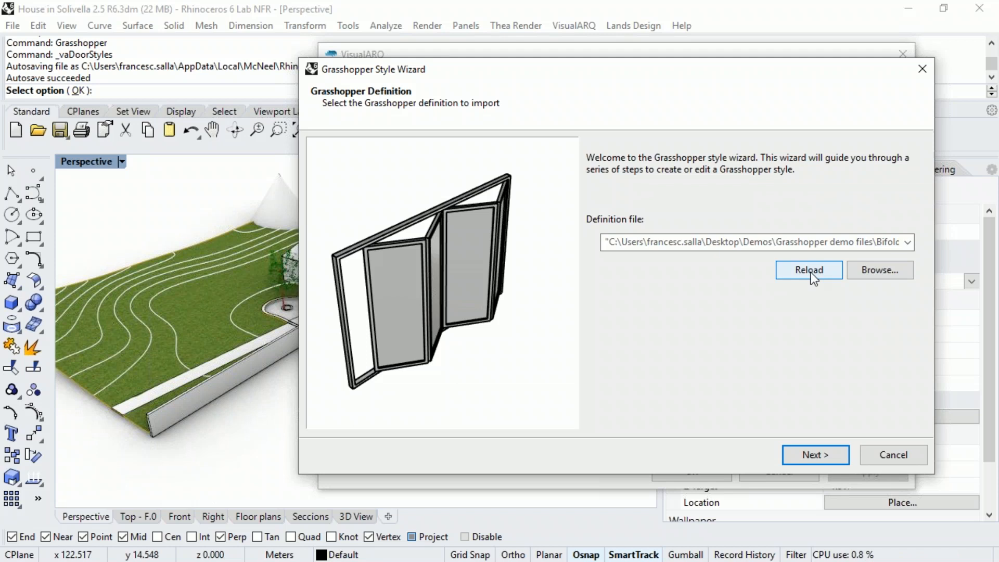
pyautogui.click(879, 457)
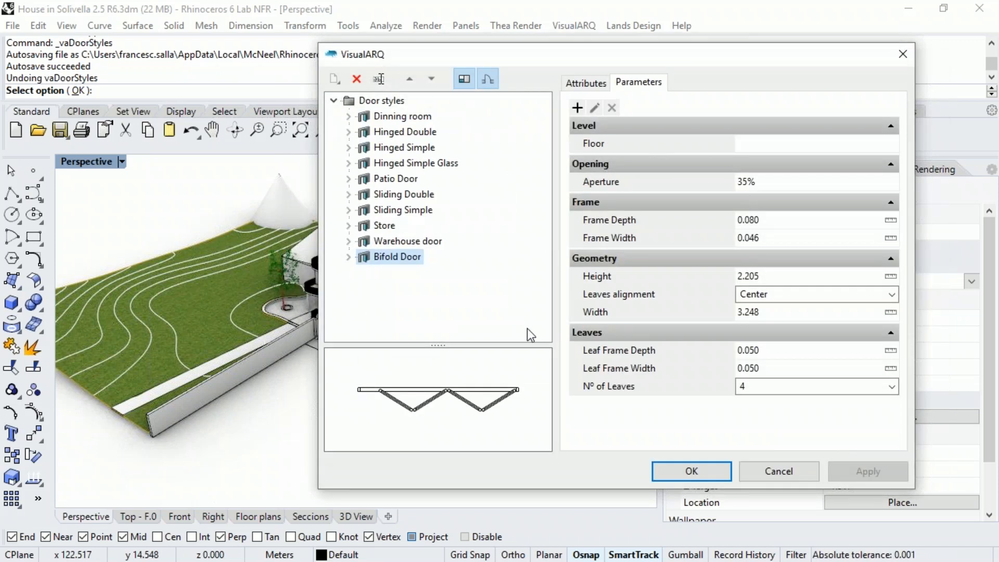
# Step: Show the Bifold Door style in an enlarged 3D preview and expand its components to select Glasses
pyautogui.click(489, 79)
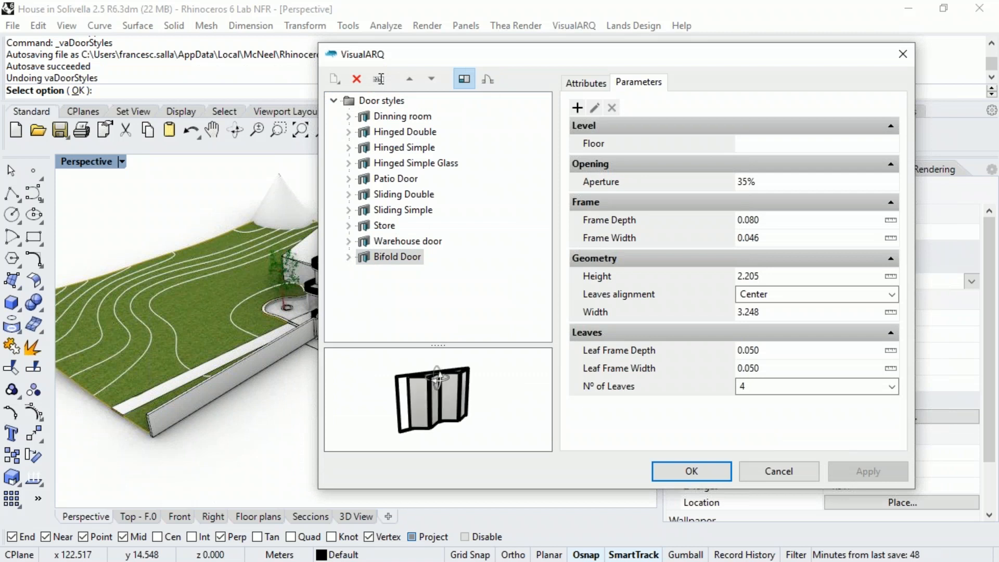
pyautogui.moveTo(443, 343); pyautogui.dragTo(443, 307)
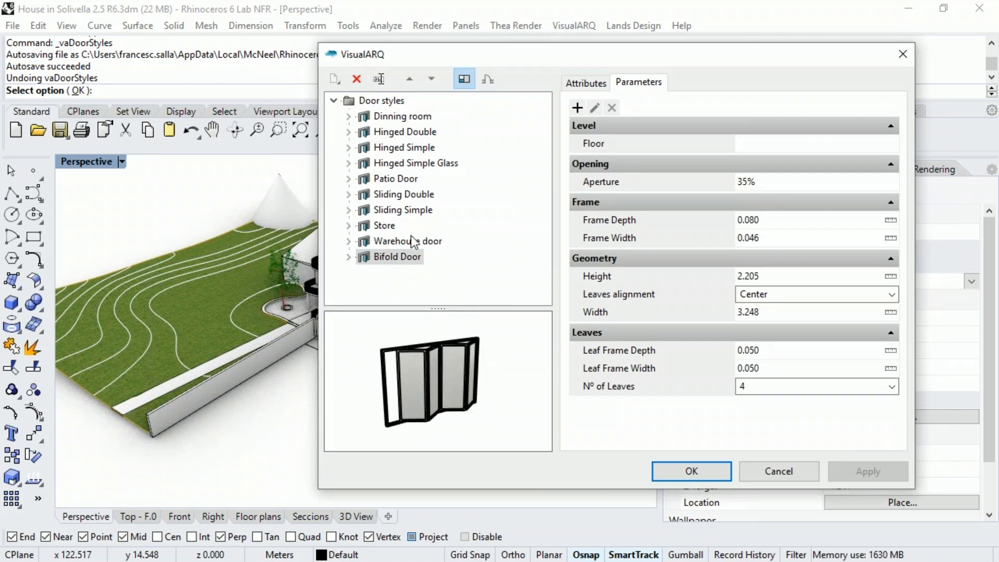
pyautogui.click(349, 257)
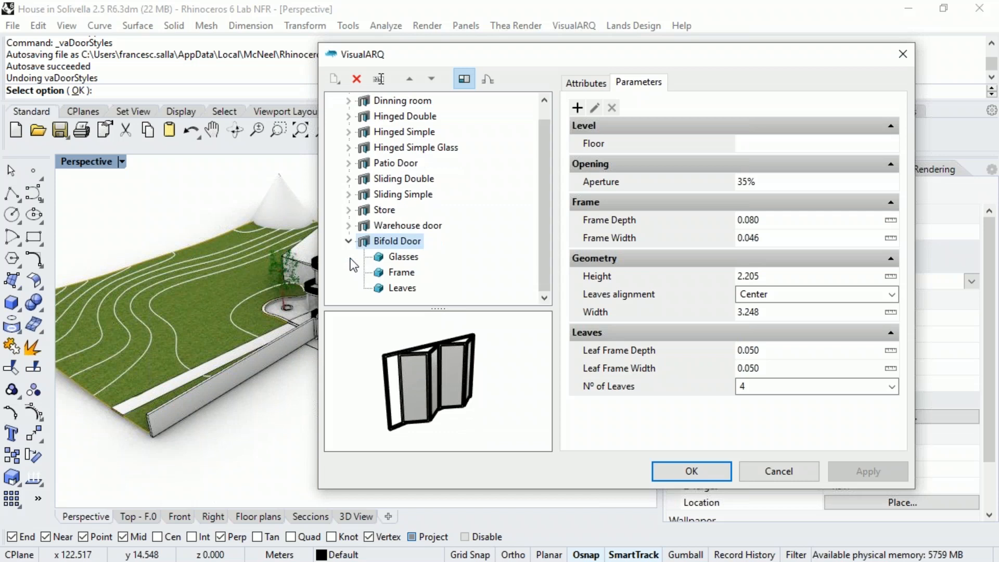
pyautogui.click(396, 259)
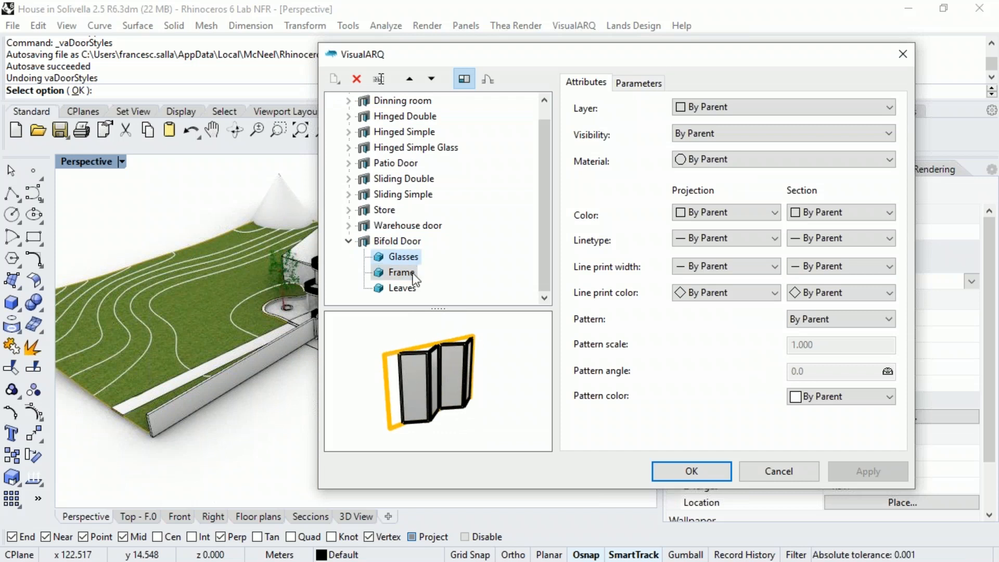
pyautogui.moveTo(417, 357)
pyautogui.mouseDown(button='right')
pyautogui.moveTo(425, 375)
pyautogui.moveTo(407, 363)
pyautogui.mouseUp(button='right')
pyautogui.scroll(2, 426, 375)
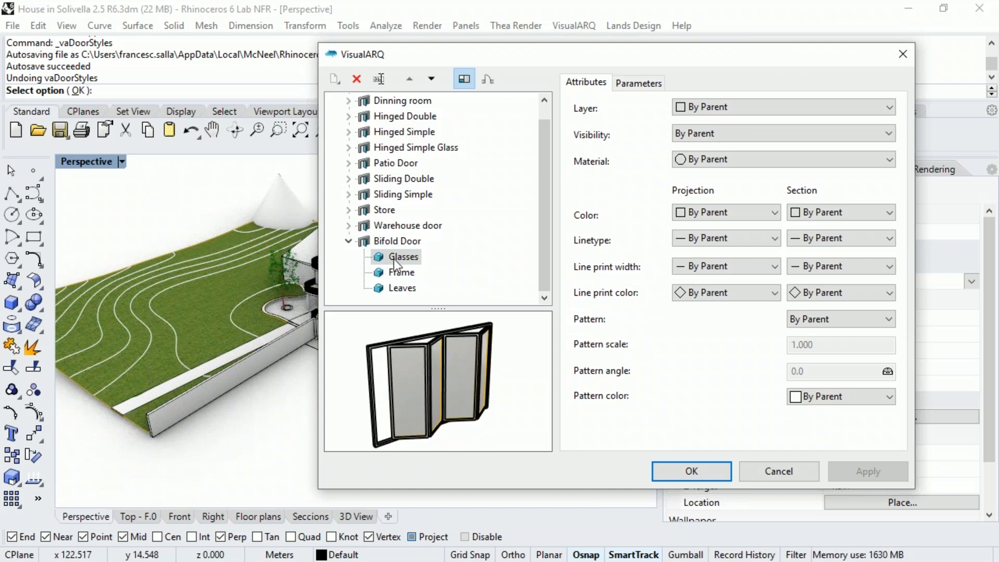
# Step: Assign the Glasses component to the Glass layer with its material By Layer, and accept the door style changes
pyautogui.click(725, 160)
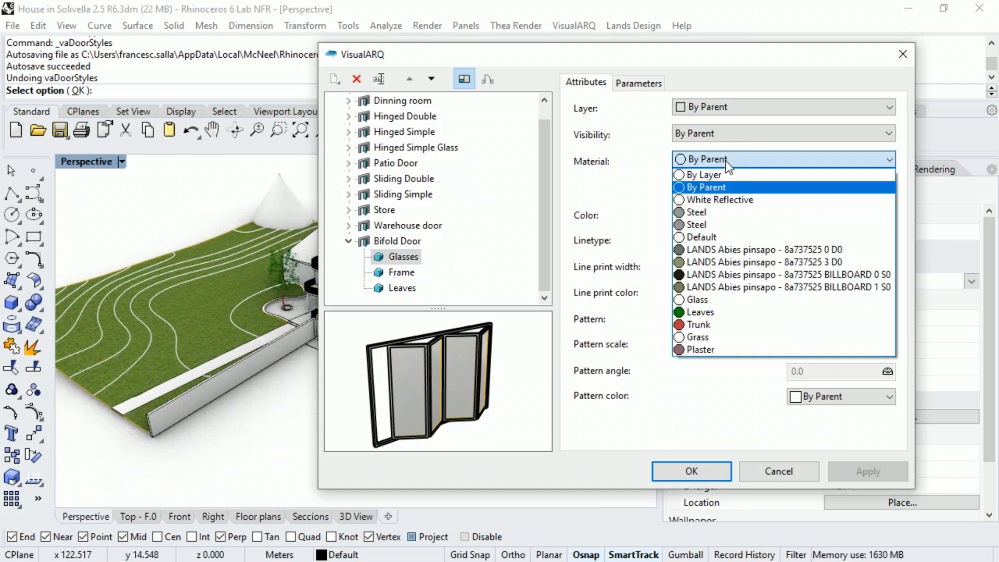
pyautogui.click(708, 287)
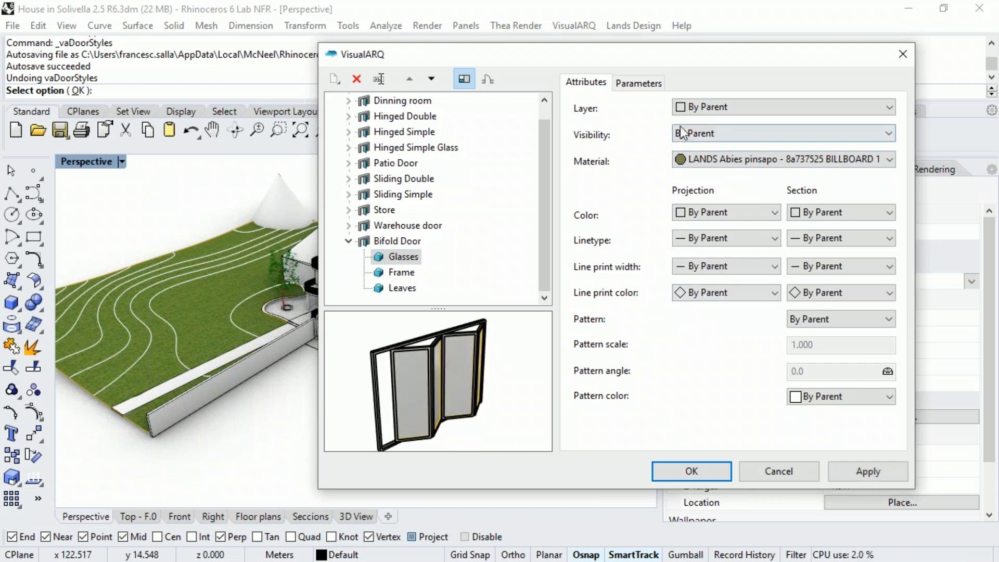
pyautogui.click(701, 111)
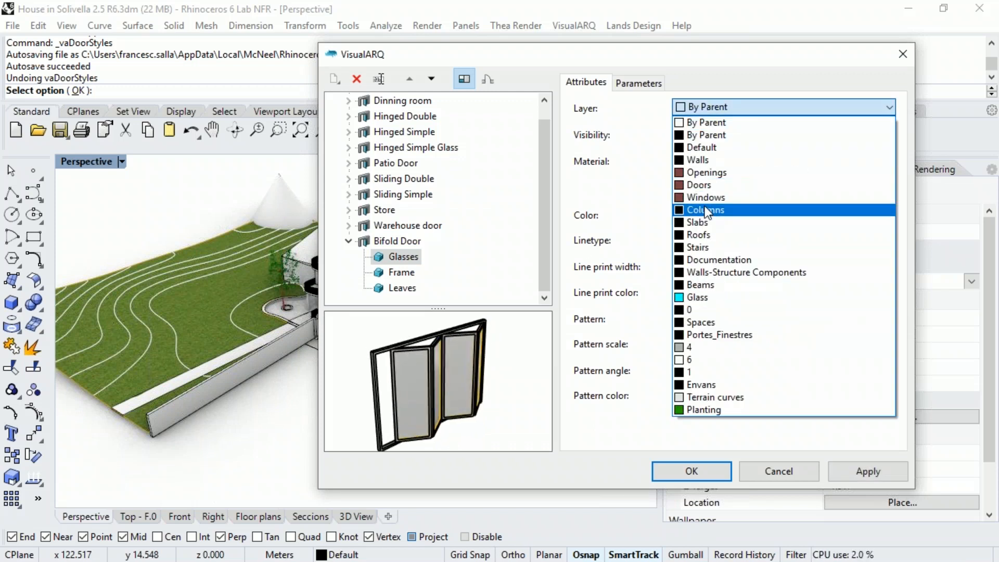
pyautogui.click(710, 297)
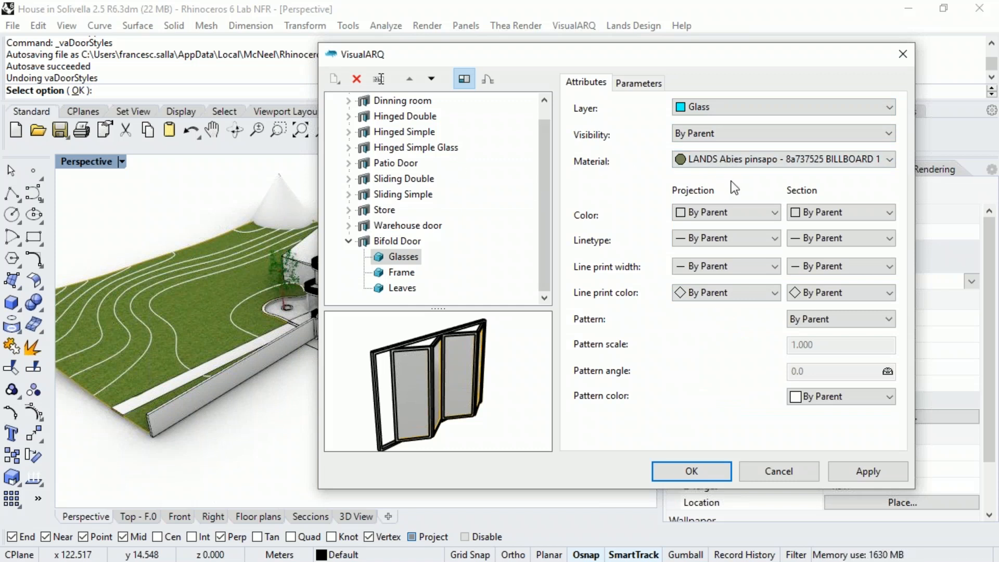
pyautogui.click(713, 159)
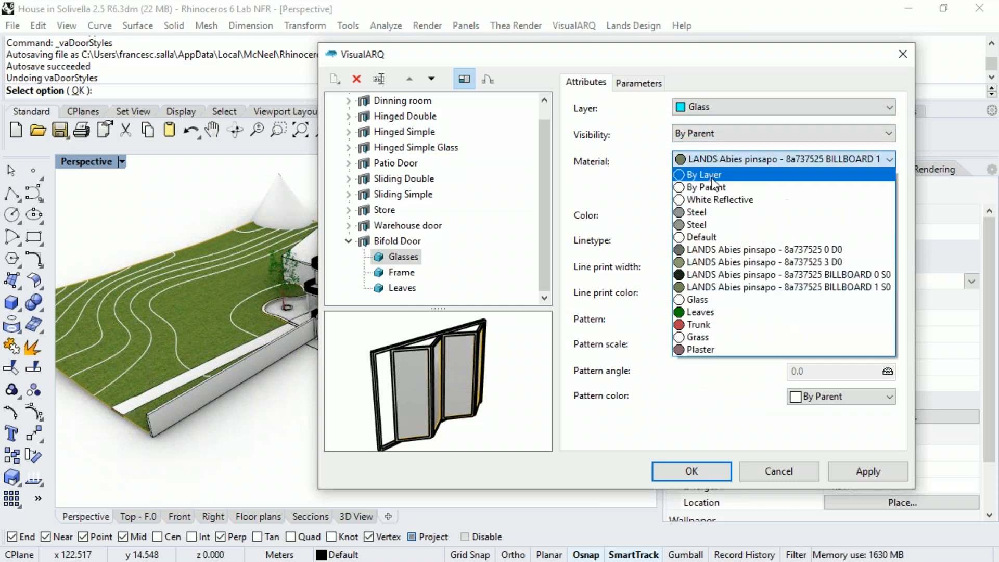
pyautogui.click(715, 177)
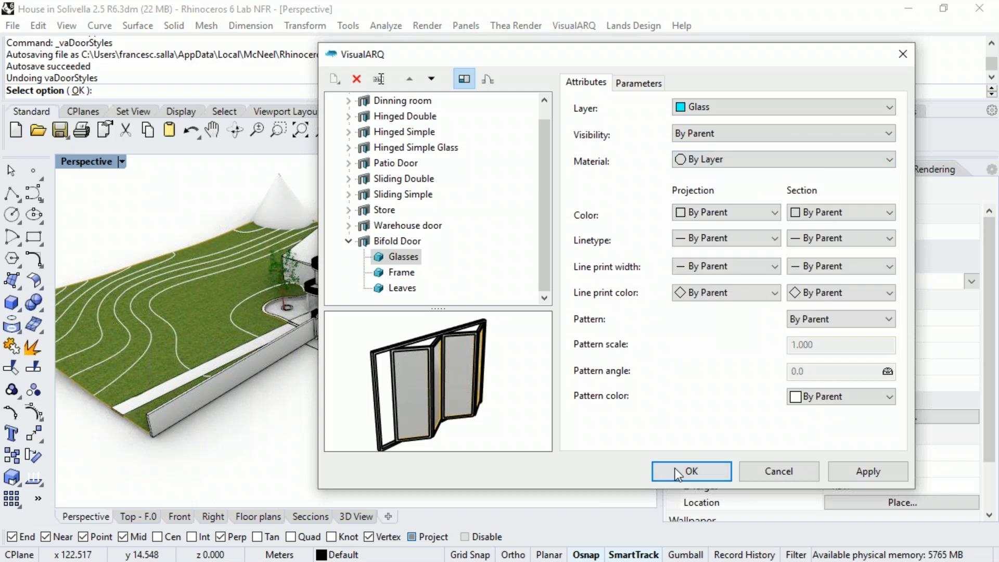
pyautogui.click(689, 471)
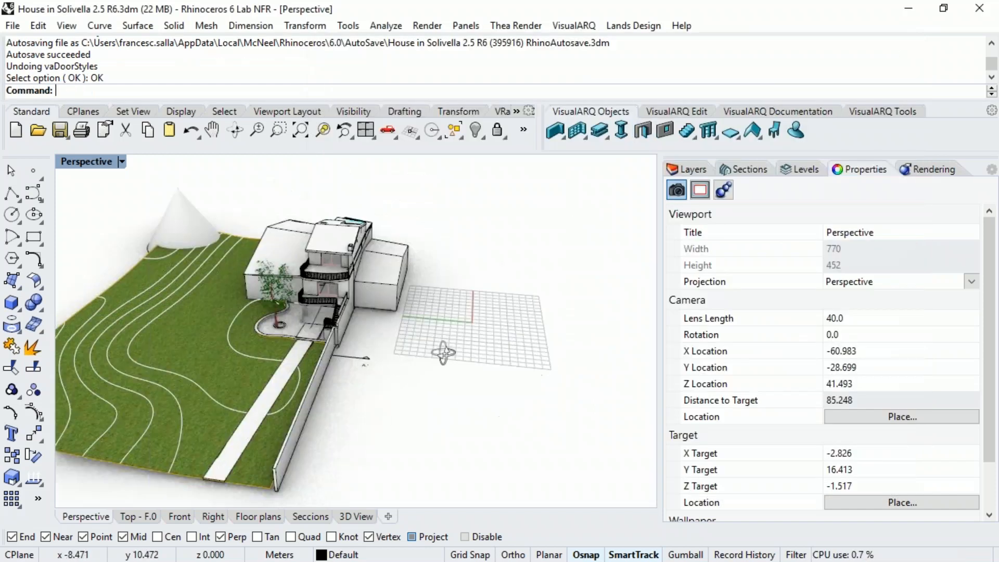
# Step: Delete the window in the first-floor facade wall, beneath the upper curved balcony
pyautogui.scroll(3, 323, 289)
pyautogui.scroll(5, 323, 289)
pyautogui.click(364, 358)
pyautogui.press('Delete')
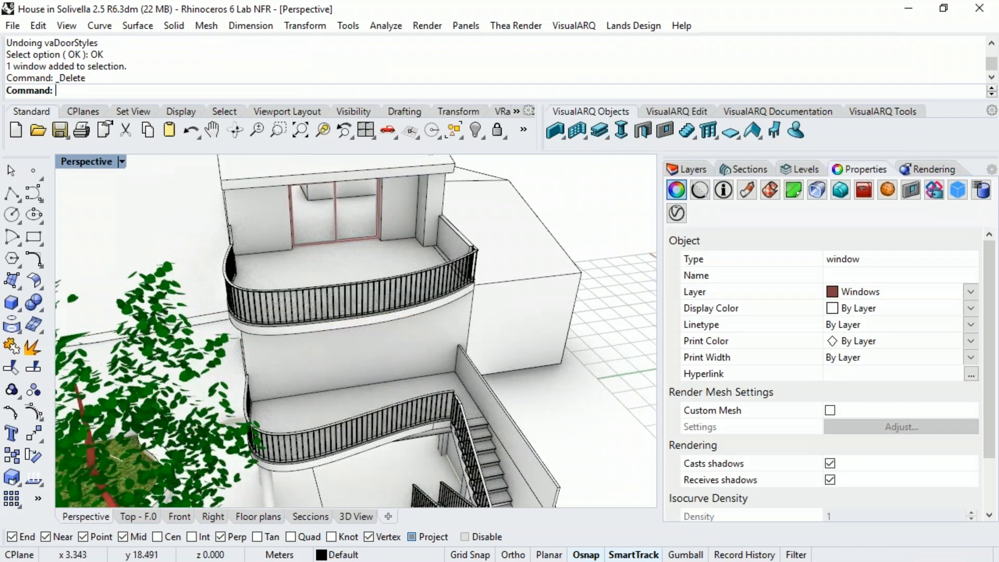
# Step: Make F.1 the active level and insert a Bifold Door in the first-floor wall facing the balcony
pyautogui.click(799, 169)
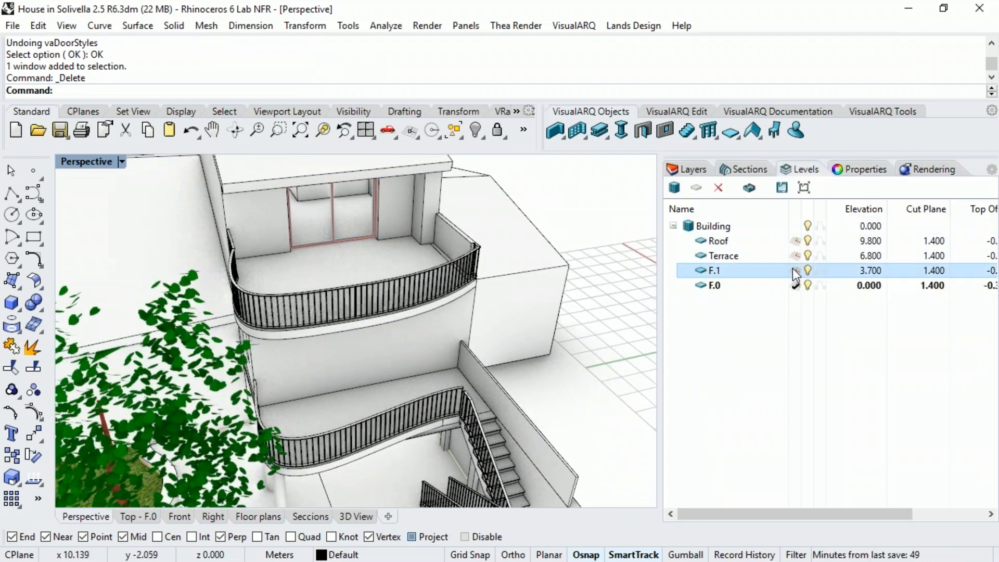
pyautogui.click(643, 130)
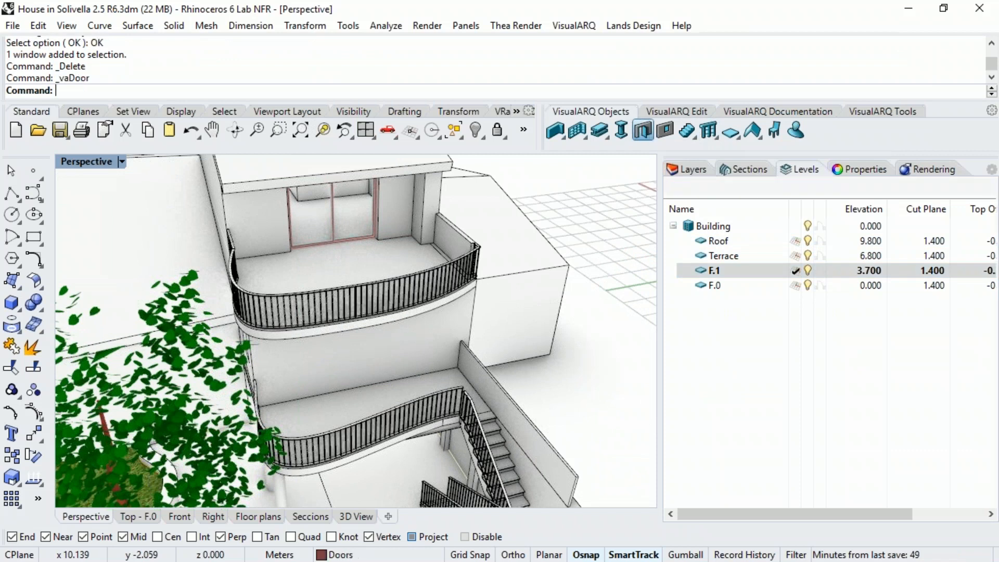
pyautogui.click(903, 241)
pyautogui.click(858, 255)
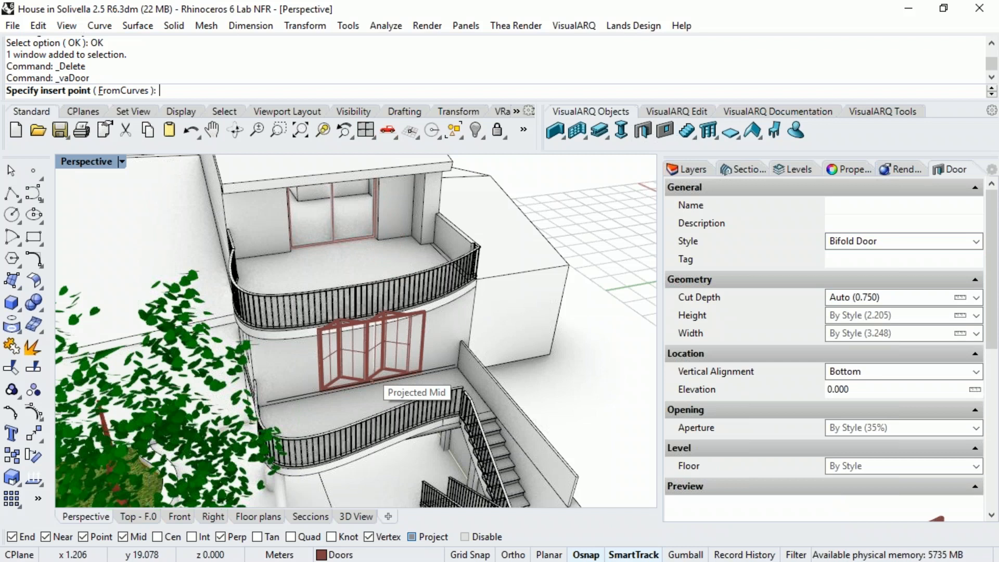
pyautogui.click(389, 403)
pyautogui.click(392, 398)
pyautogui.press('Return')
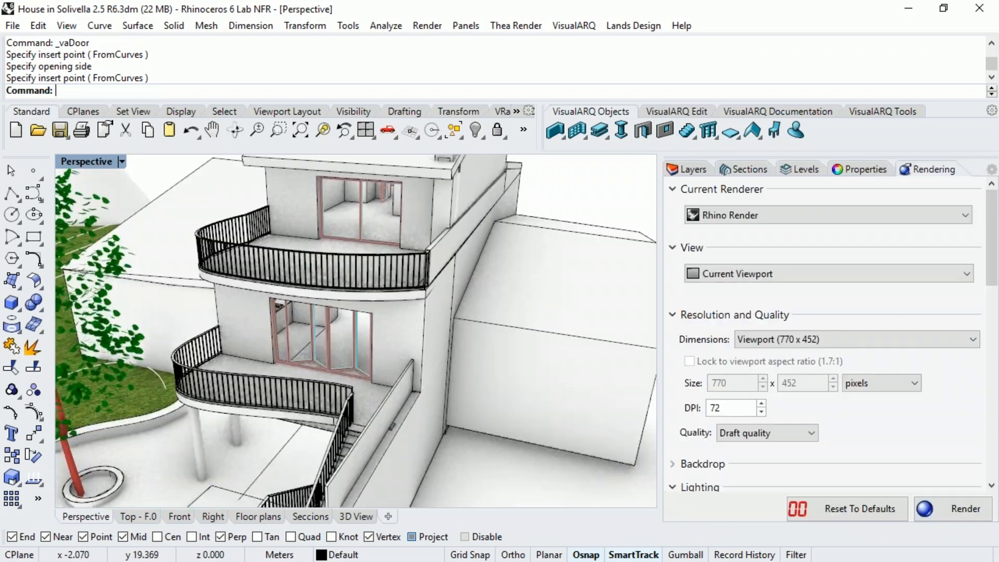
# Step: Set the inserted bifold door's width to 4 m
pyautogui.scroll(8, 404, 366)
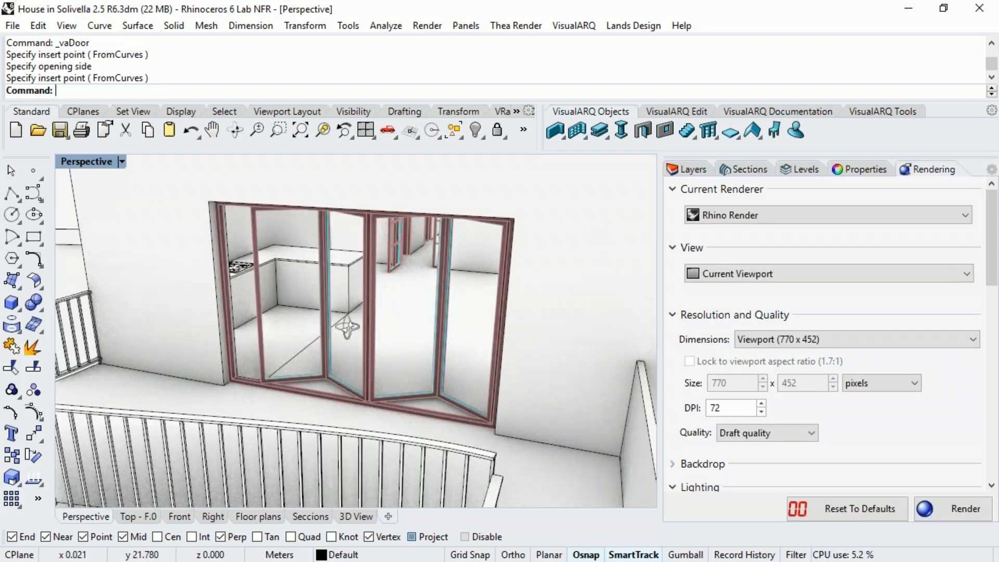
pyautogui.click(381, 346)
pyautogui.click(845, 170)
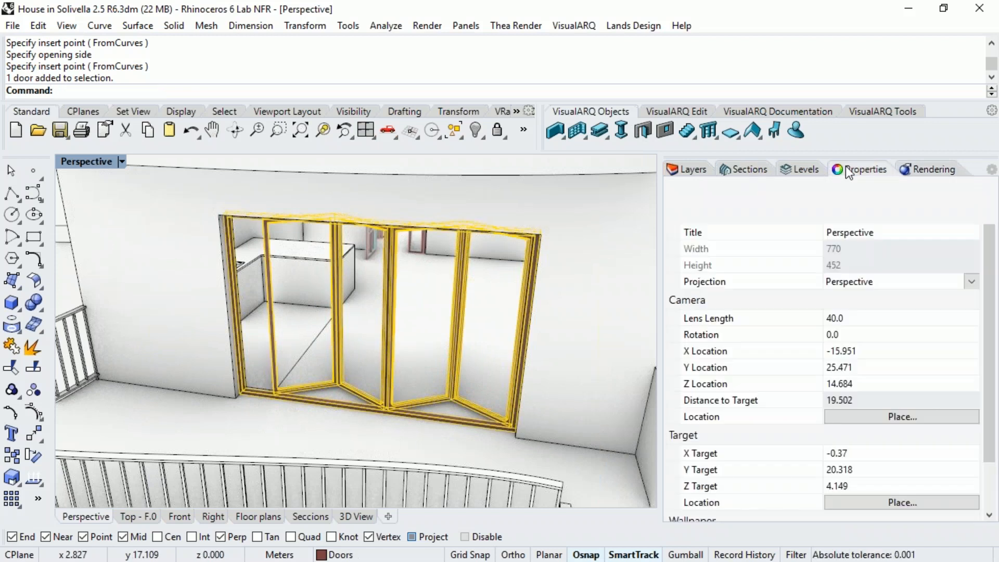
pyautogui.click(933, 190)
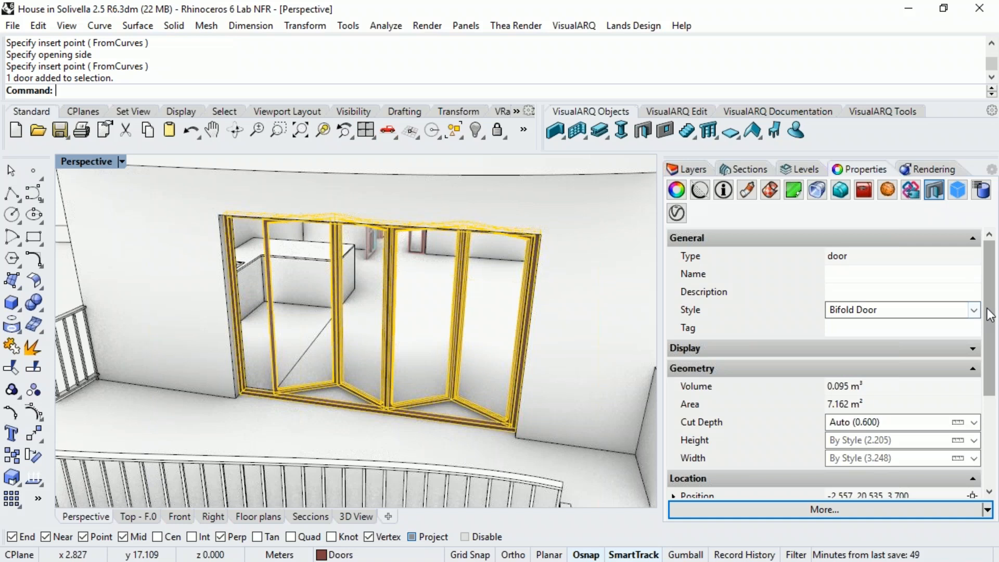
pyautogui.scroll(-3, 984, 354)
pyautogui.scroll(-1, 794, 392)
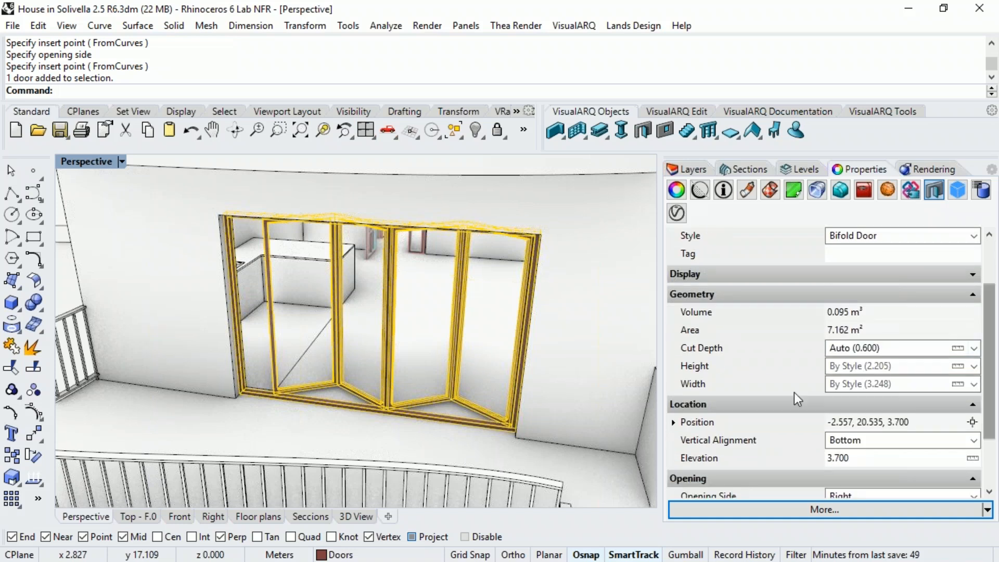
pyautogui.click(910, 382)
pyautogui.write('4')
pyautogui.press('Return')
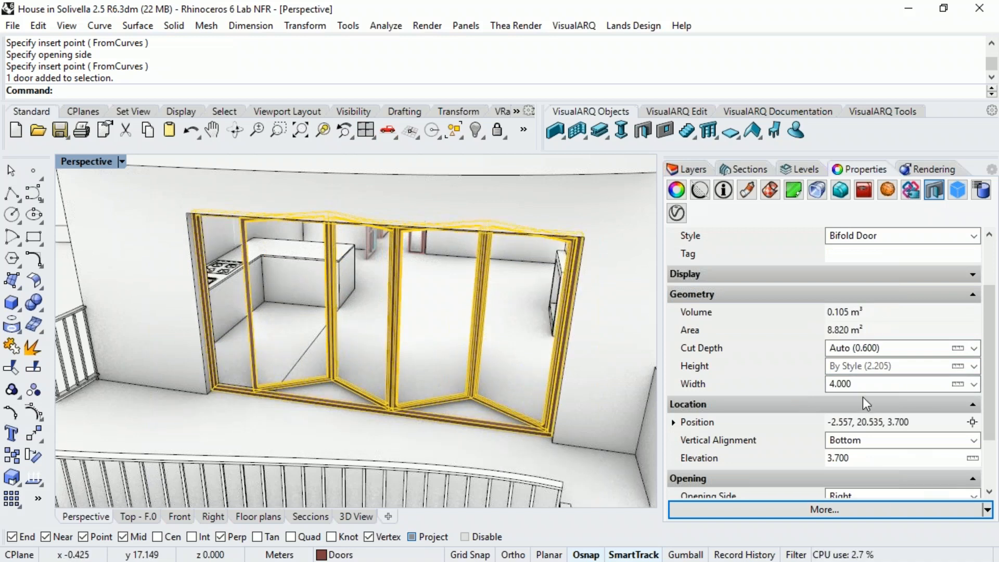
# Step: Set the bifold door's aperture to 80%
pyautogui.click(885, 456)
pyautogui.write('8')
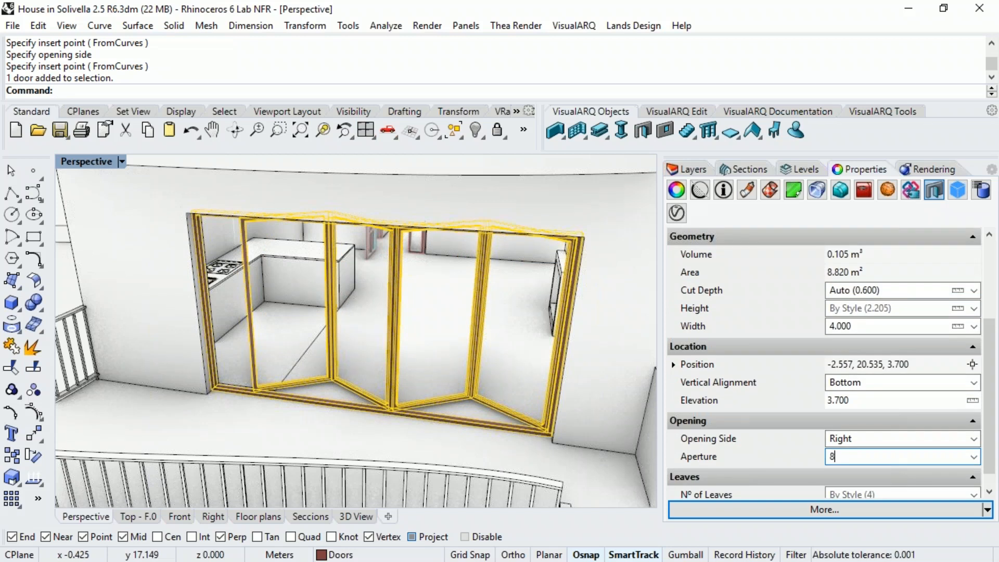
pyautogui.write('0')
pyautogui.press('Return')
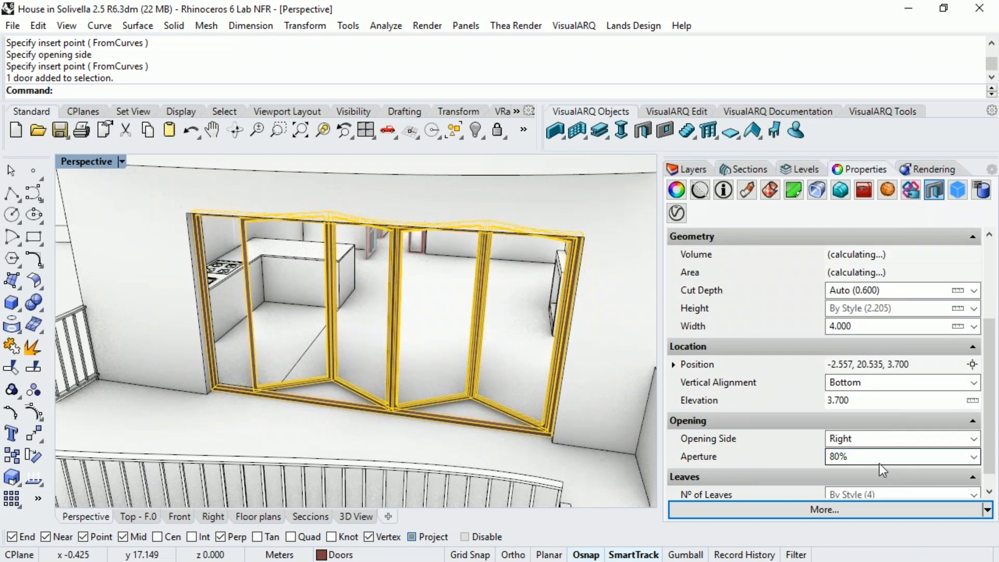
# Step: Set the bifold door's number of leaves to 6 and deselect the door
pyautogui.scroll(-1, 936, 468)
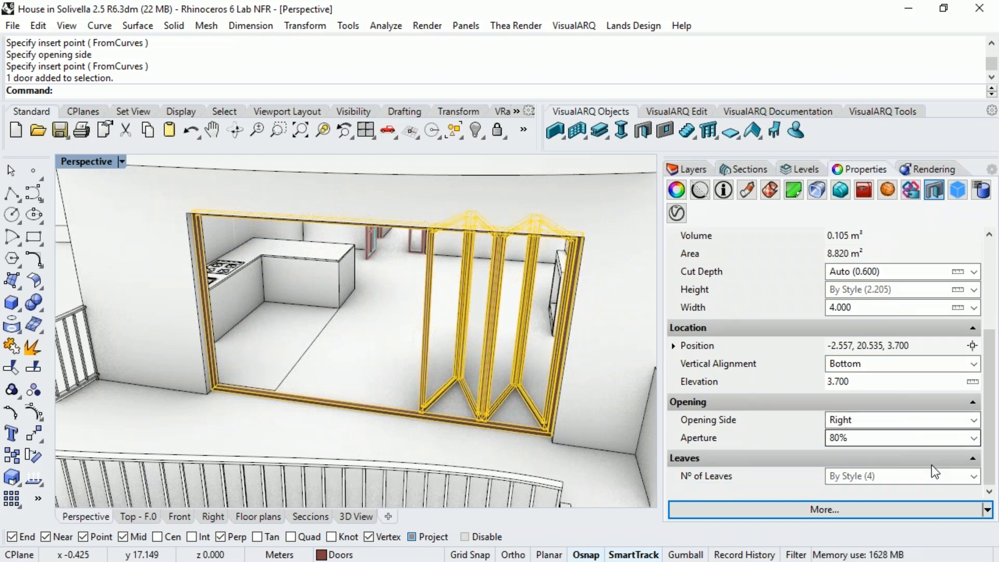
pyautogui.click(974, 476)
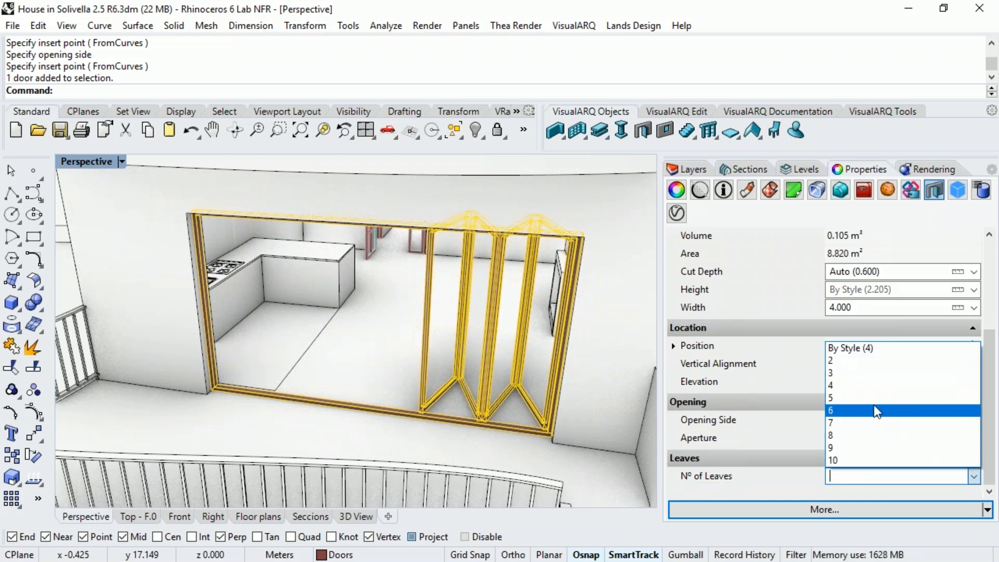
pyautogui.click(873, 404)
pyautogui.moveTo(525, 422); pyautogui.dragTo(512, 398, button='right')
pyautogui.scroll(-8, 375, 346)
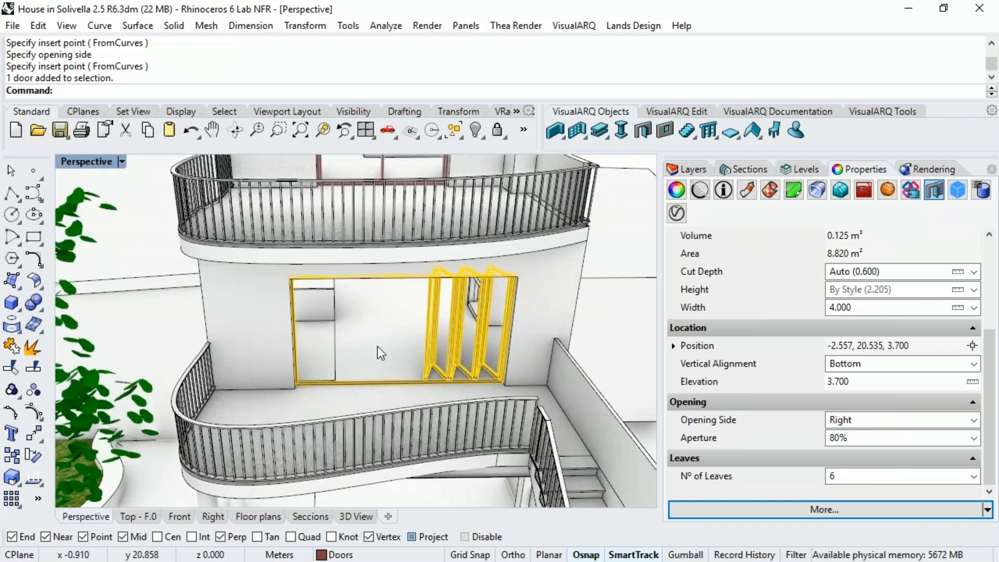
pyautogui.press('Escape')
pyautogui.moveTo(597, 349); pyautogui.dragTo(525, 295, button='right')
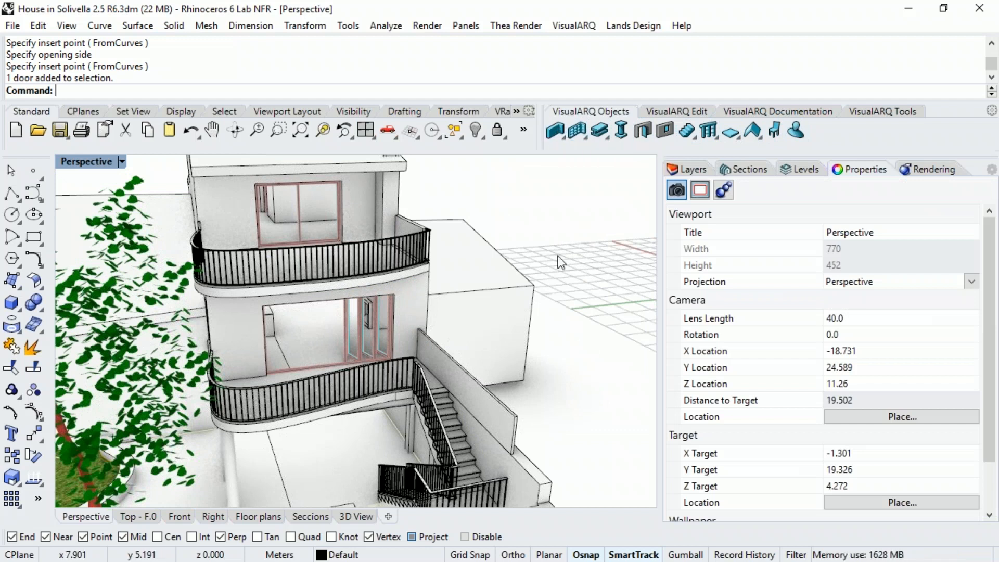
pyautogui.moveTo(512, 286); pyautogui.dragTo(458, 289, button='right')
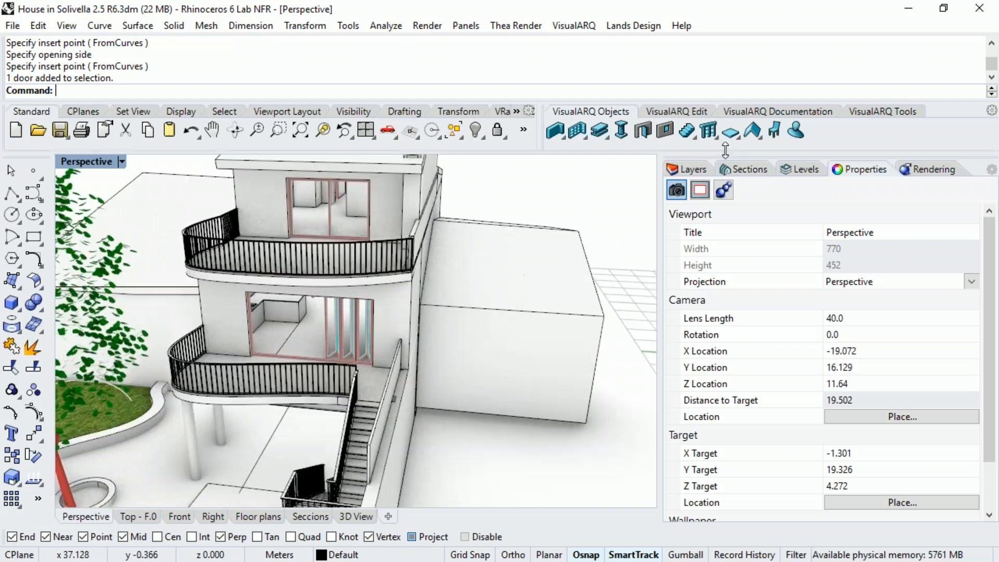
# Step: Place a Sofa furniture object on the ground beside the house as a trial and delete it
pyautogui.click(771, 131)
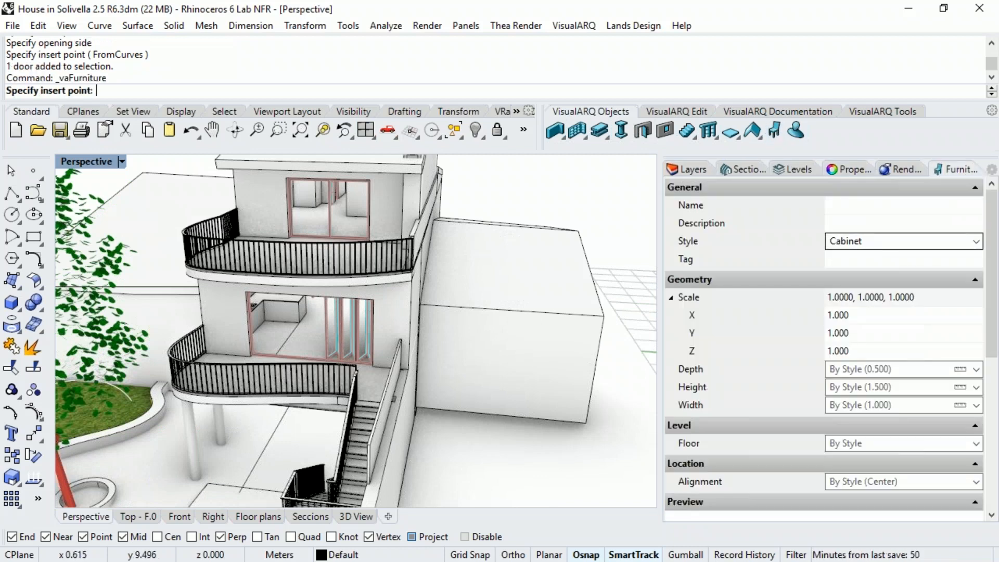
pyautogui.click(879, 241)
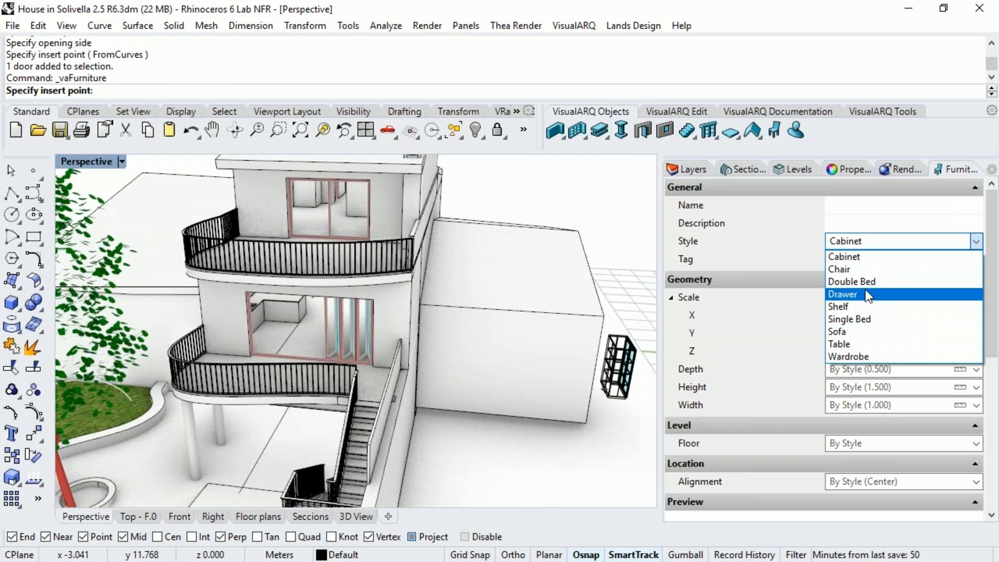
pyautogui.click(857, 330)
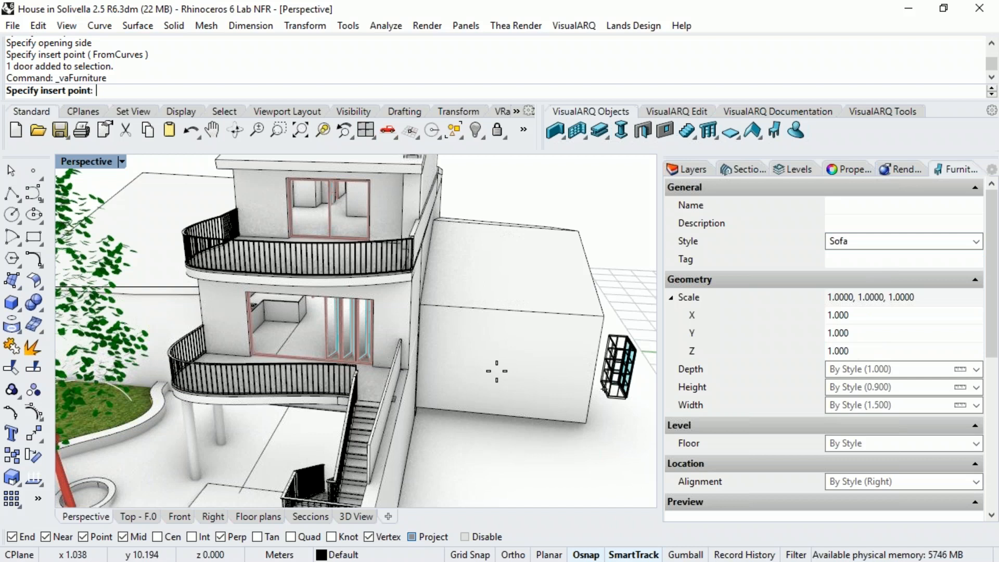
pyautogui.click(488, 451)
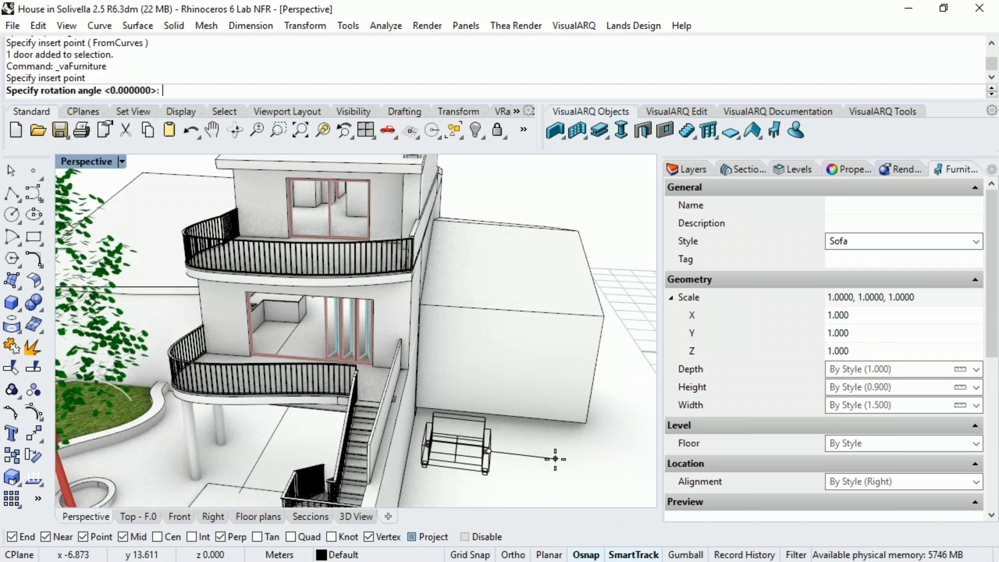
pyautogui.click(555, 458)
pyautogui.press('Escape')
pyautogui.click(485, 440)
pyautogui.press('Delete')
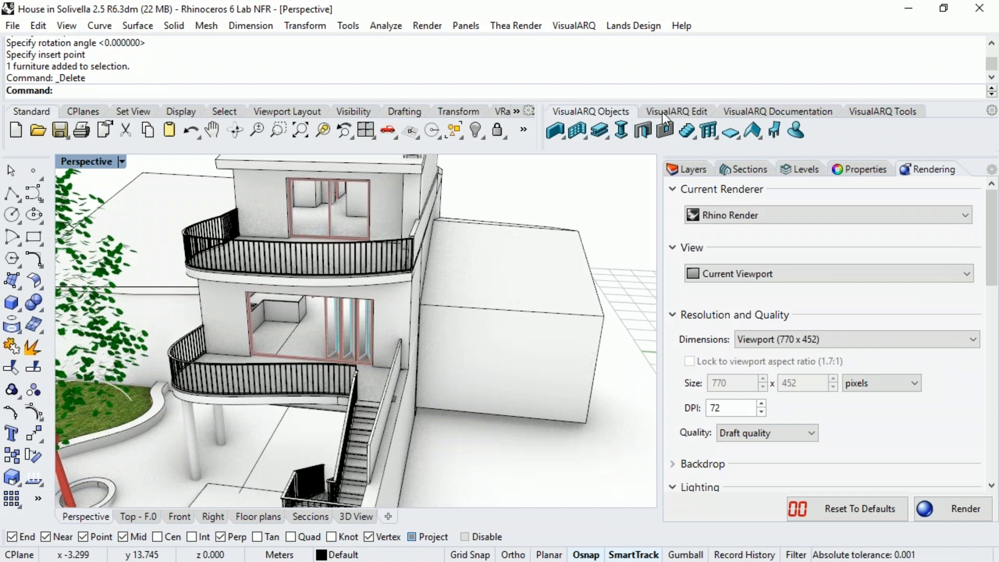
# Step: Insert one Elevation Mark annotation on the ground beside the house's long side wall
pyautogui.click(746, 112)
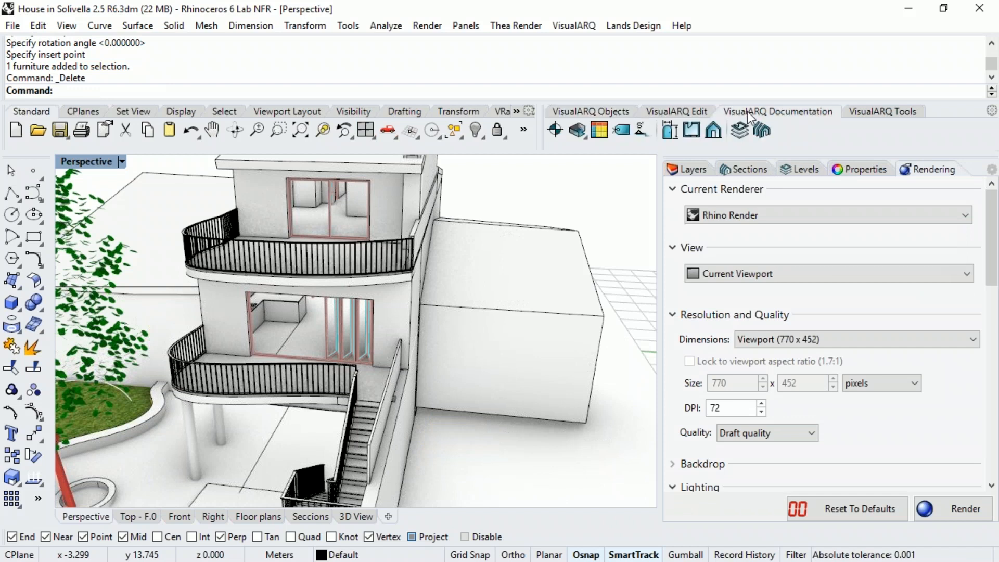
pyautogui.click(556, 134)
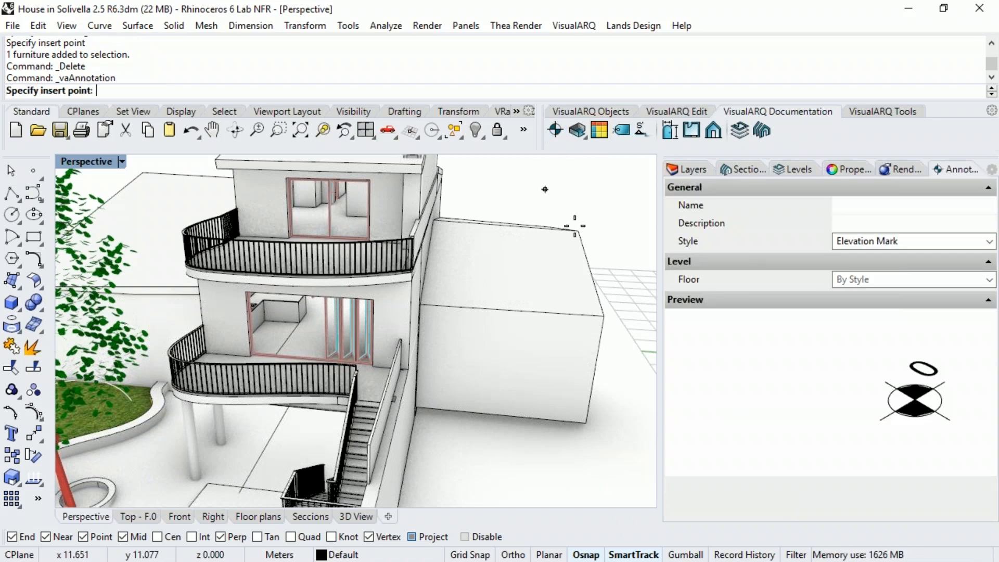
pyautogui.click(989, 242)
pyautogui.click(989, 241)
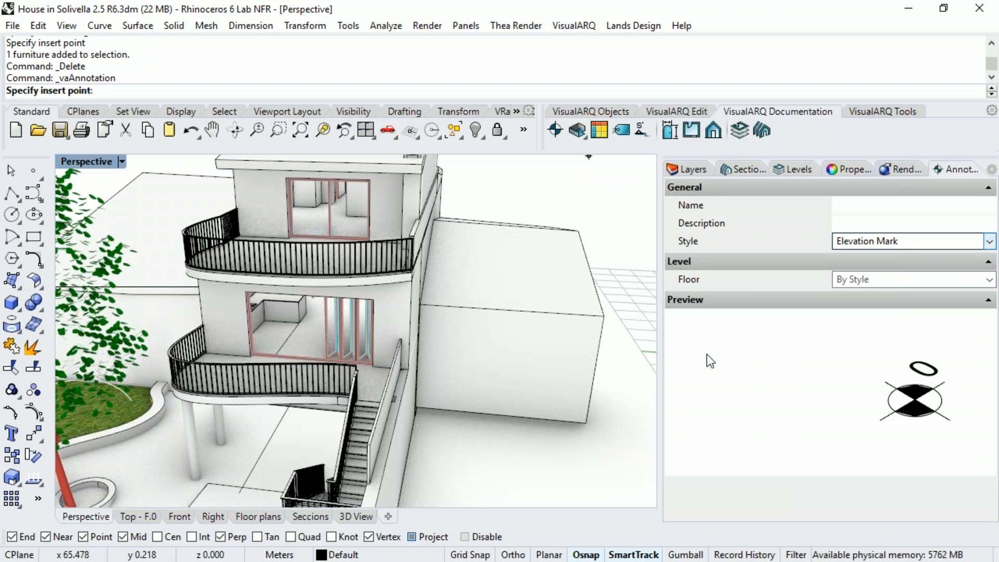
pyautogui.scroll(3, 486, 457)
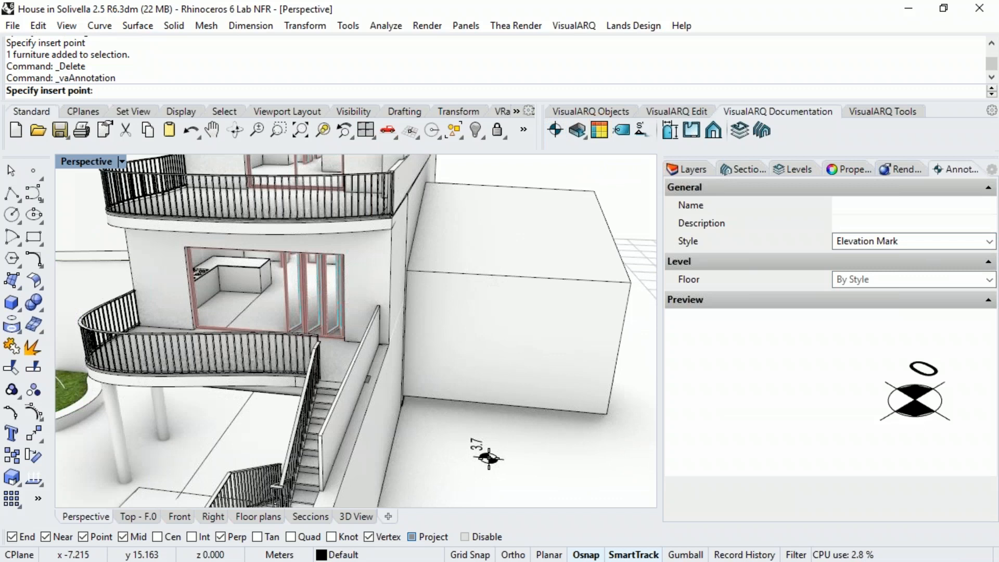
pyautogui.click(487, 458)
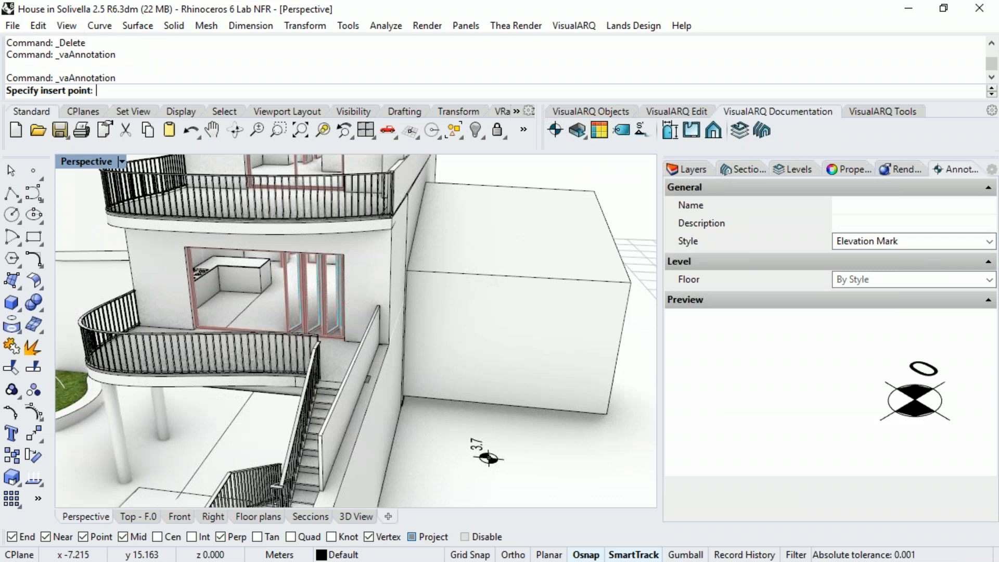
pyautogui.click(545, 461)
pyautogui.press('Return')
# Step: Raise the elevation mark vertically to a height of about 5.1 m
pyautogui.moveTo(494, 466); pyautogui.dragTo(425, 443, button='right')
pyautogui.keyDown('ctrl'); pyautogui.moveTo(395, 455); pyautogui.dragTo(409, 400); pyautogui.keyUp('ctrl')
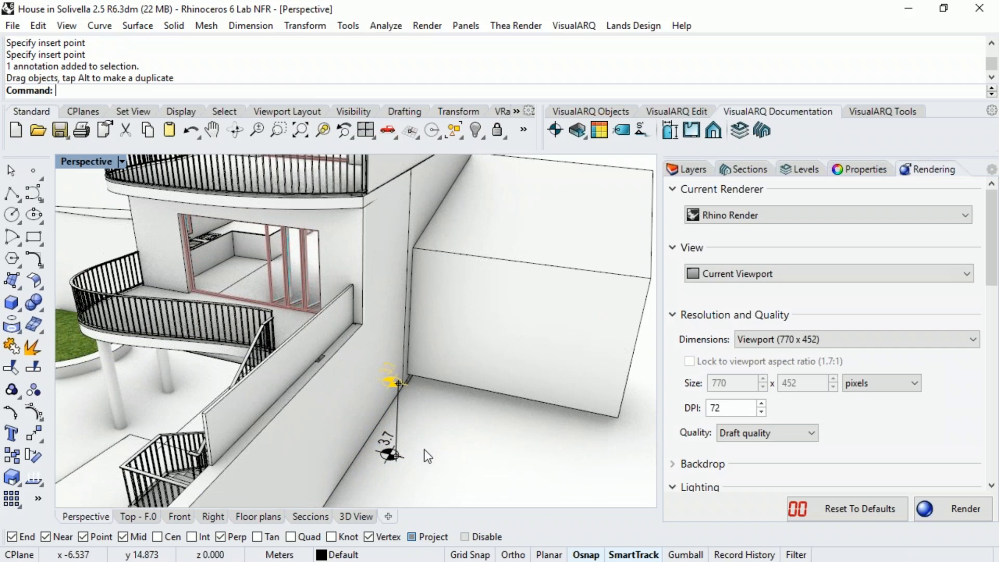
pyautogui.scroll(1, 355, 331)
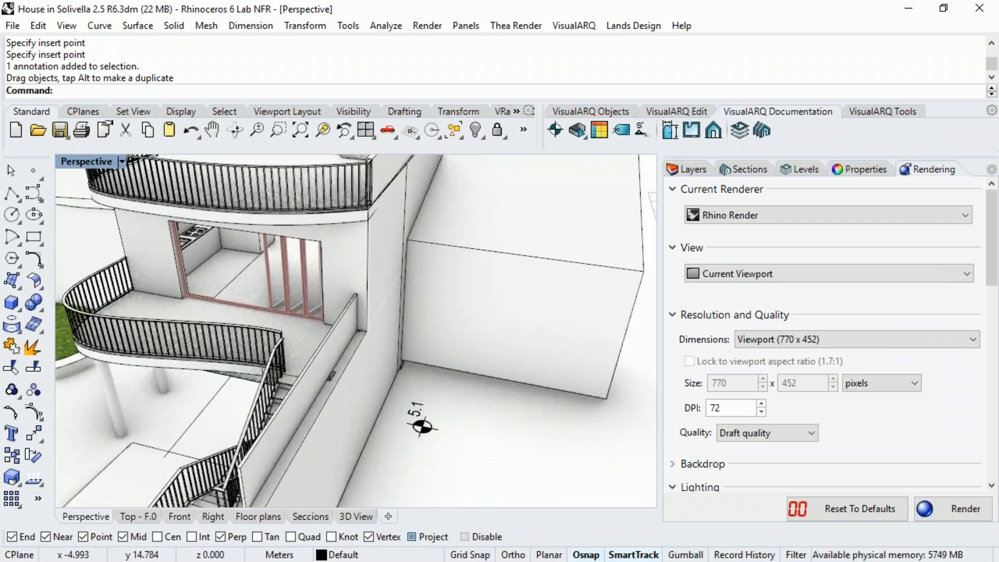
pyautogui.moveTo(438, 420); pyautogui.dragTo(416, 399, button='right')
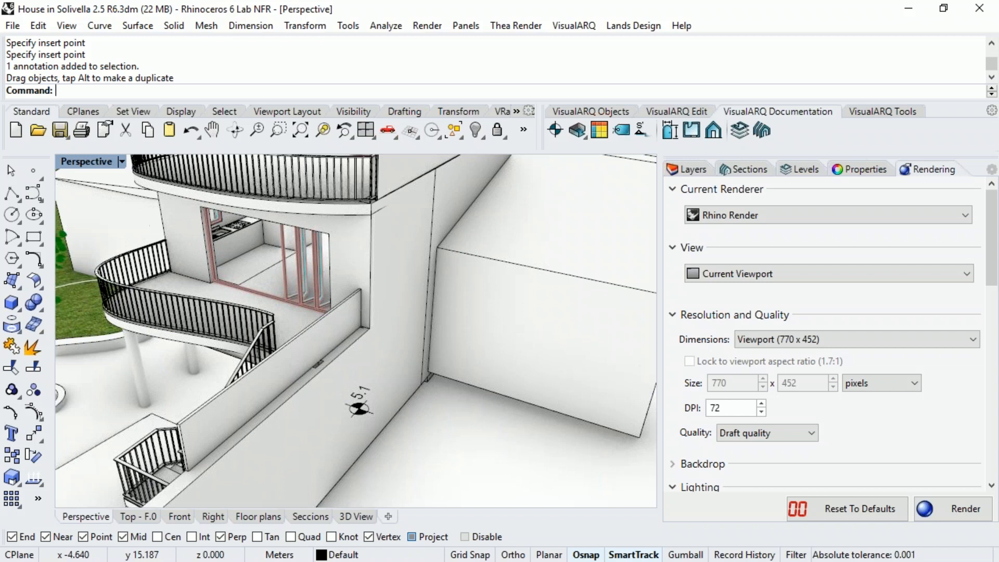
# Step: Copy the elevation mark to a second spot farther out from the house's side wall
pyautogui.click(359, 405)
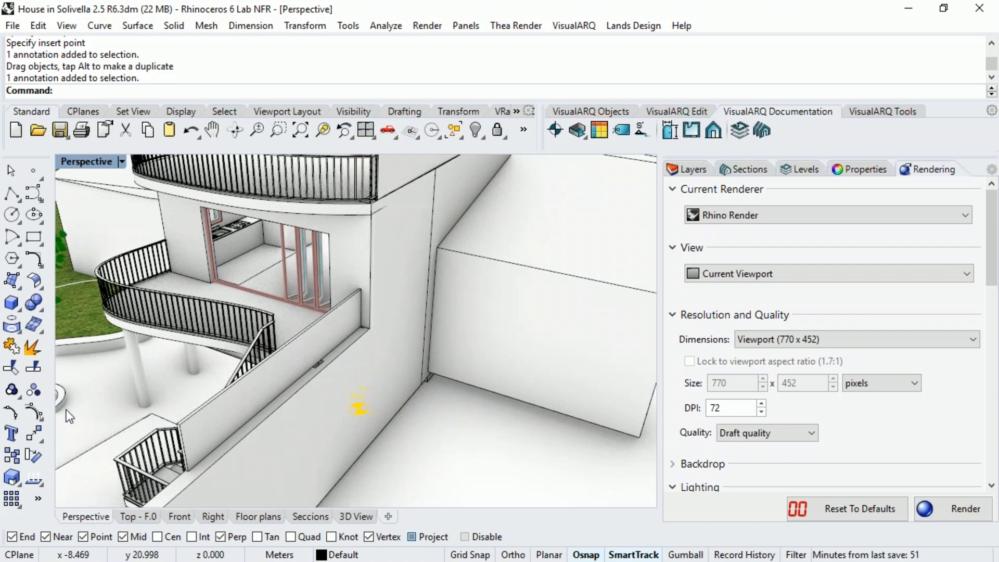
pyautogui.click(11, 455)
pyautogui.click(358, 407)
pyautogui.scroll(-3, 364, 409)
pyautogui.click(468, 445)
pyautogui.press('Return')
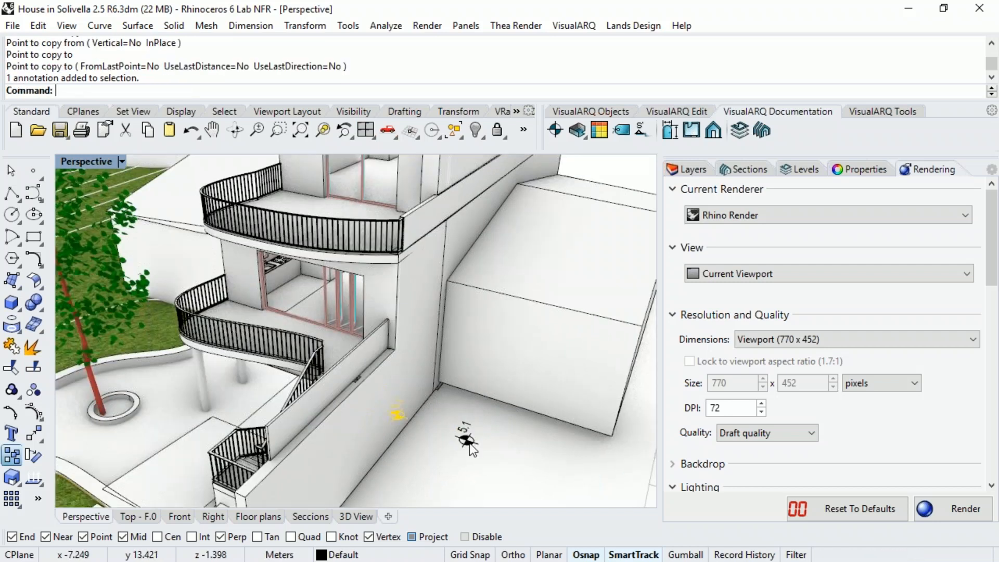
# Step: Move the copied elevation mark down to a height of about 4.14 m
pyautogui.moveTo(470, 446); pyautogui.dragTo(476, 398, button='right')
pyautogui.moveTo(470, 406); pyautogui.dragTo(464, 448)
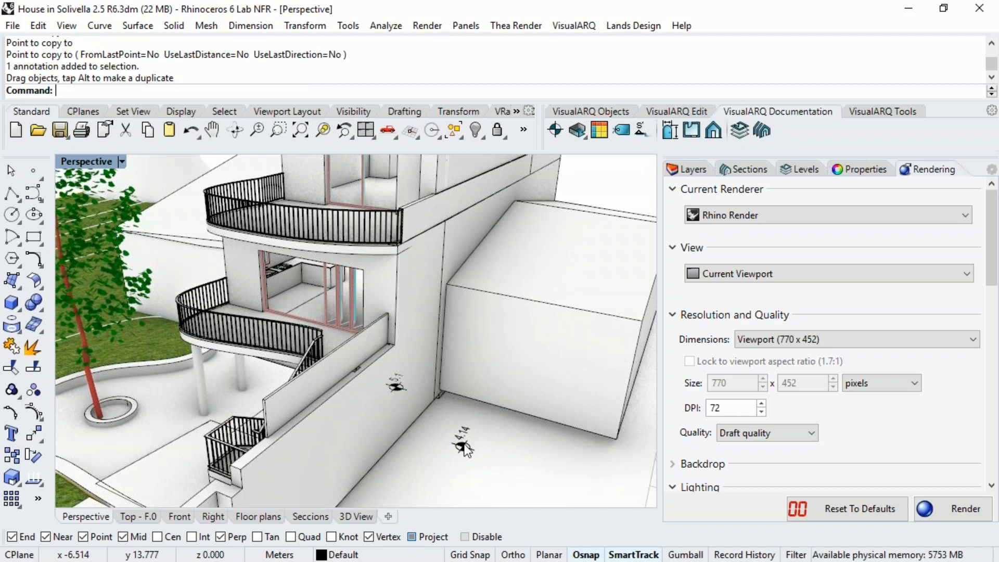
pyautogui.moveTo(465, 448); pyautogui.dragTo(466, 369, button='right')
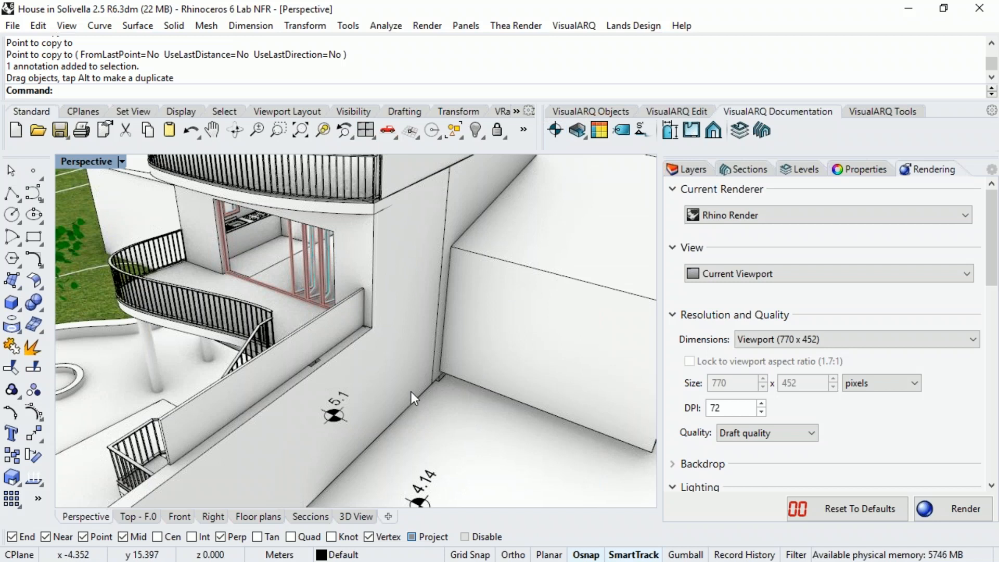
pyautogui.scroll(-10, 411, 391)
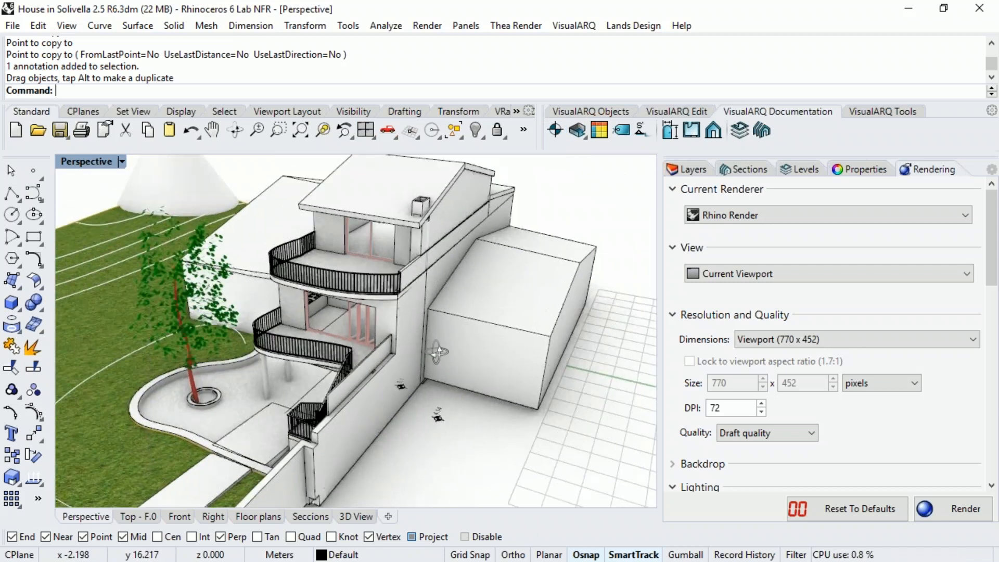
pyautogui.moveTo(437, 352); pyautogui.dragTo(409, 351, button='right')
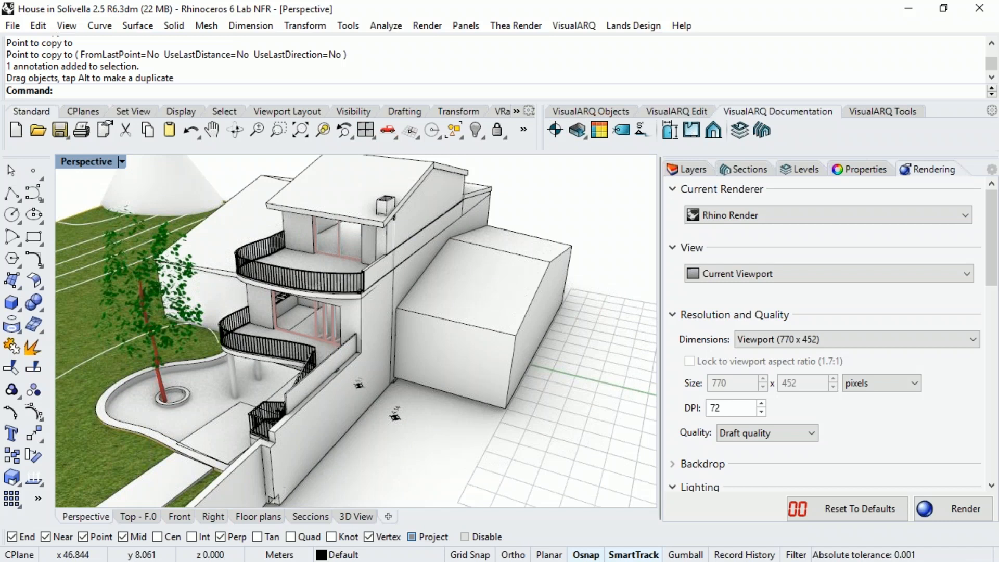
pyautogui.click(395, 416)
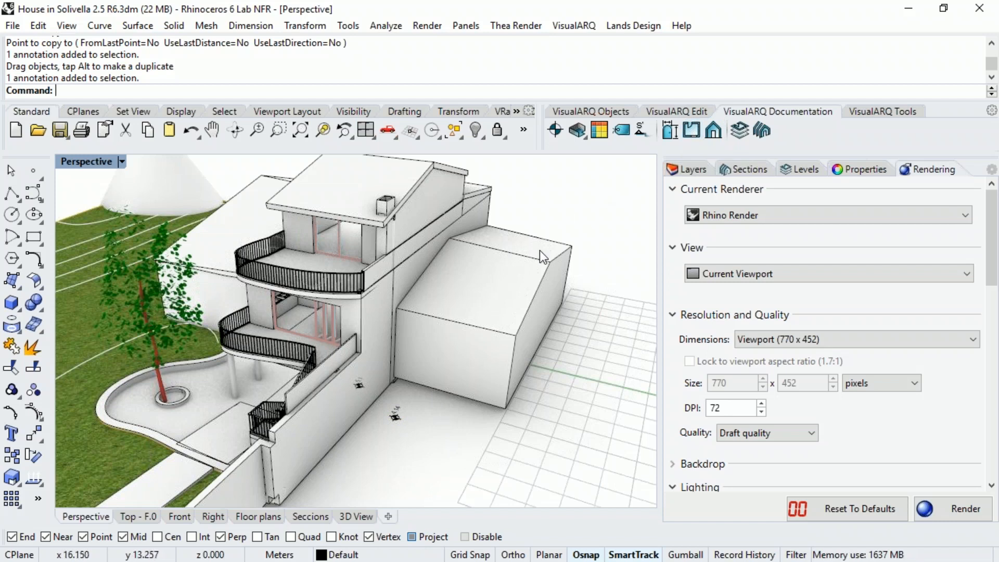
pyautogui.moveTo(539, 251); pyautogui.dragTo(591, 183, button='right')
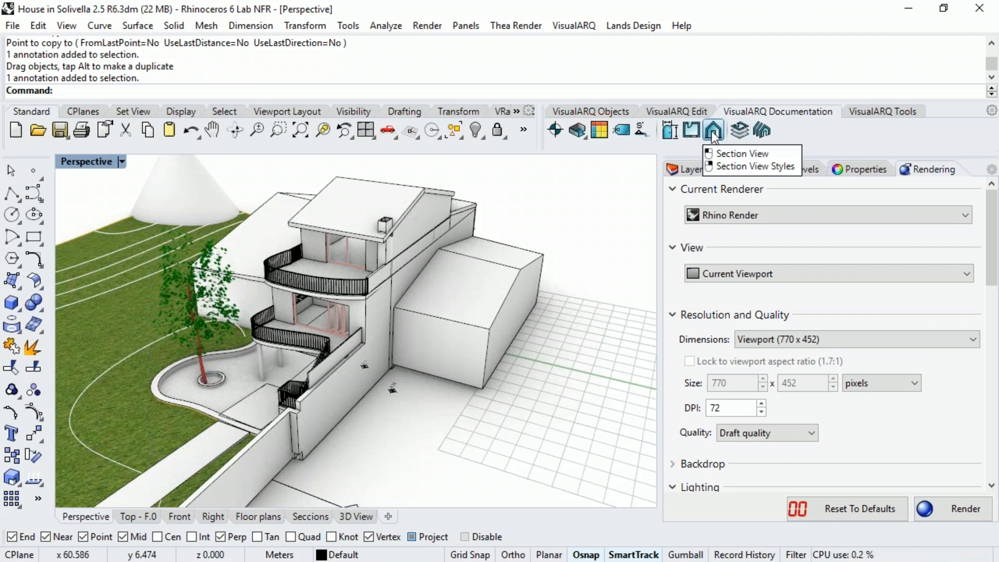
# Step: Start a Section View with the Standard style and choose section line C as its source
pyautogui.click(713, 131)
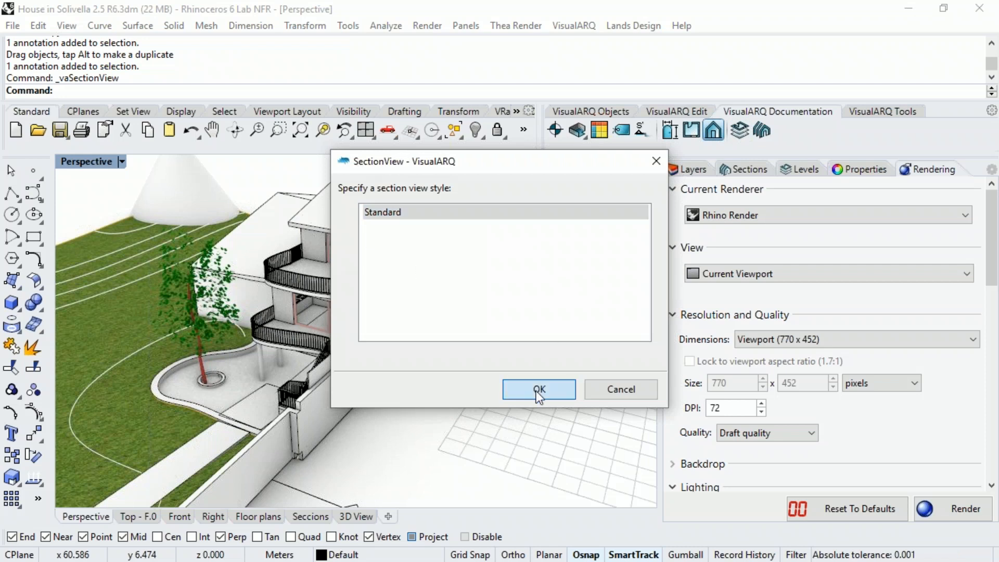
pyautogui.click(536, 390)
pyautogui.moveTo(532, 274); pyautogui.dragTo(326, 293, button='right')
pyautogui.scroll(-5, 323, 292)
pyautogui.scroll(5, 572, 296)
pyautogui.moveTo(541, 306); pyautogui.dragTo(515, 330, button='right')
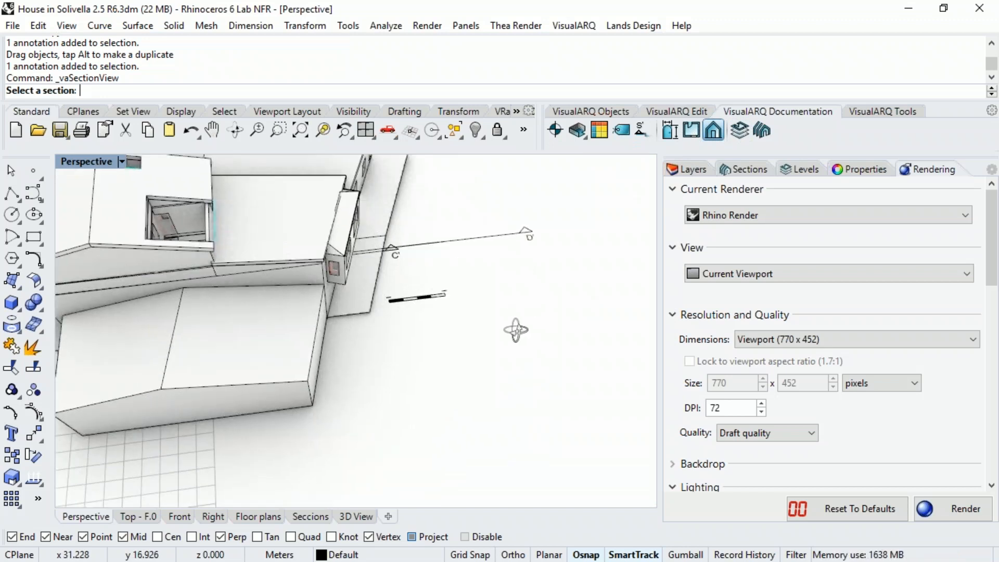
pyautogui.click(374, 254)
pyautogui.scroll(-4, 347, 290)
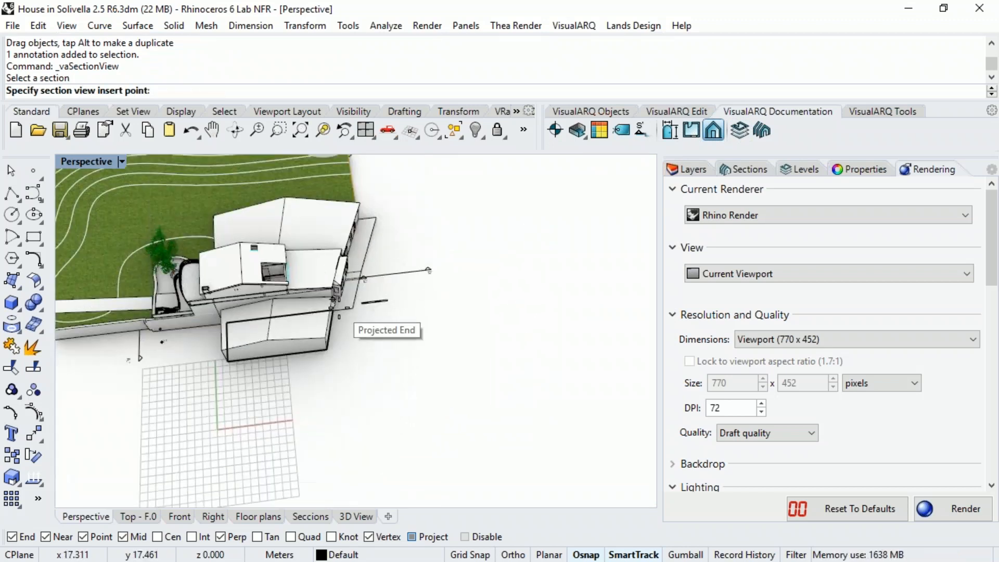
# Step: Make F.0 the active level and place the section view on the open ground beyond the house
pyautogui.click(811, 172)
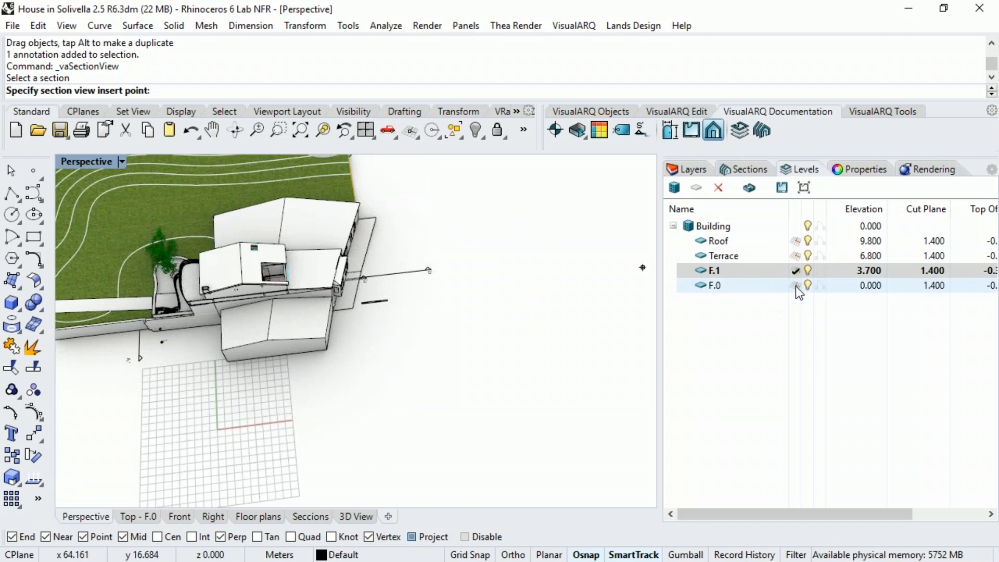
pyautogui.click(794, 285)
pyautogui.moveTo(442, 309); pyautogui.dragTo(458, 279, button='right')
pyautogui.click(460, 291)
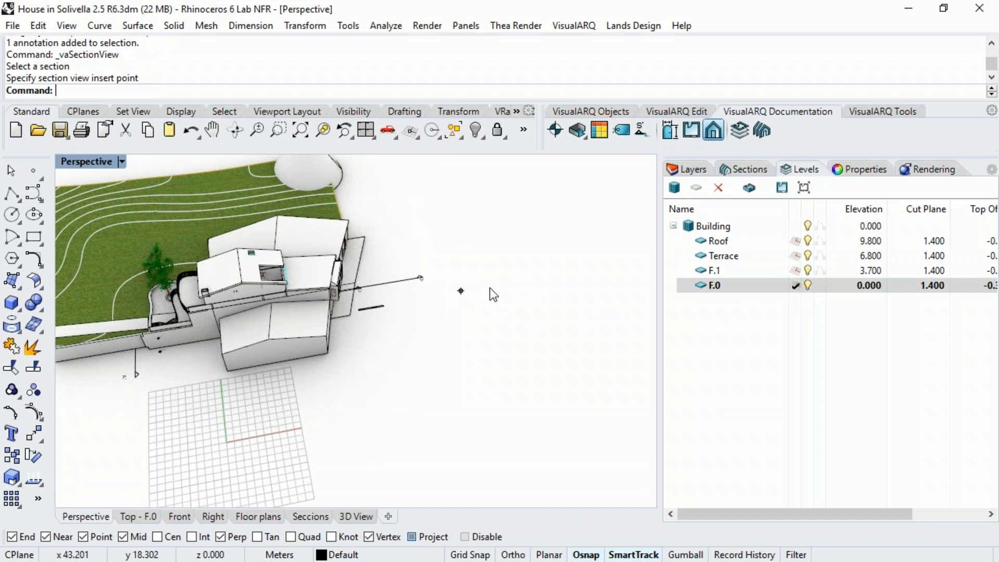
# Step: Examine the C-C' section view drawing of the house up close and select it
pyautogui.scroll(5, 520, 291)
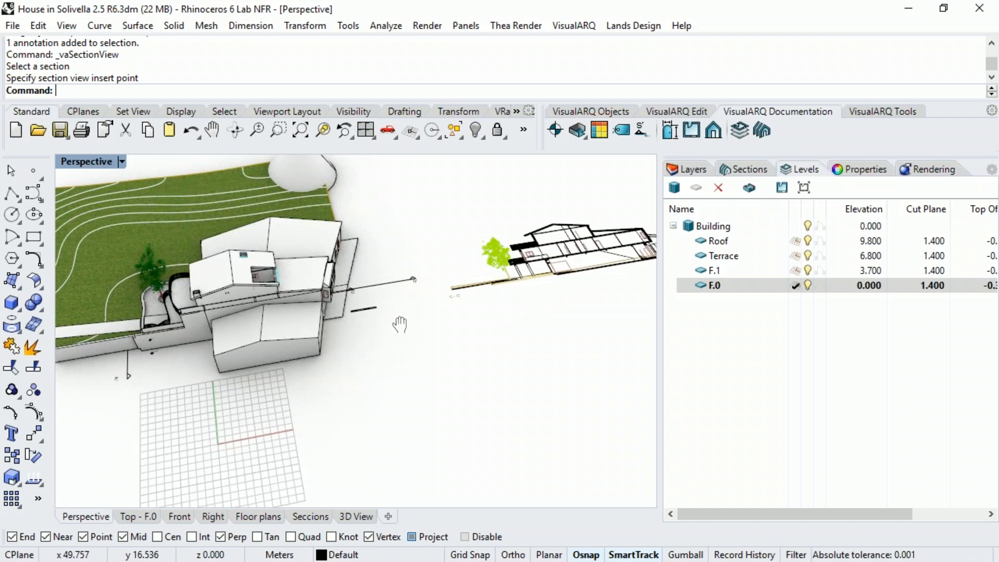
pyautogui.scroll(6, 492, 285)
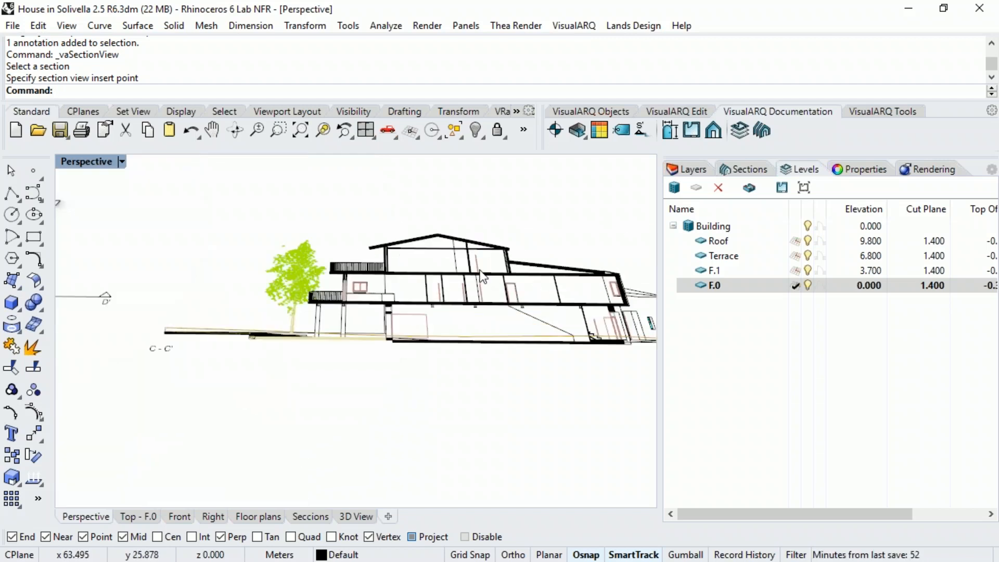
pyautogui.scroll(-3, 431, 326)
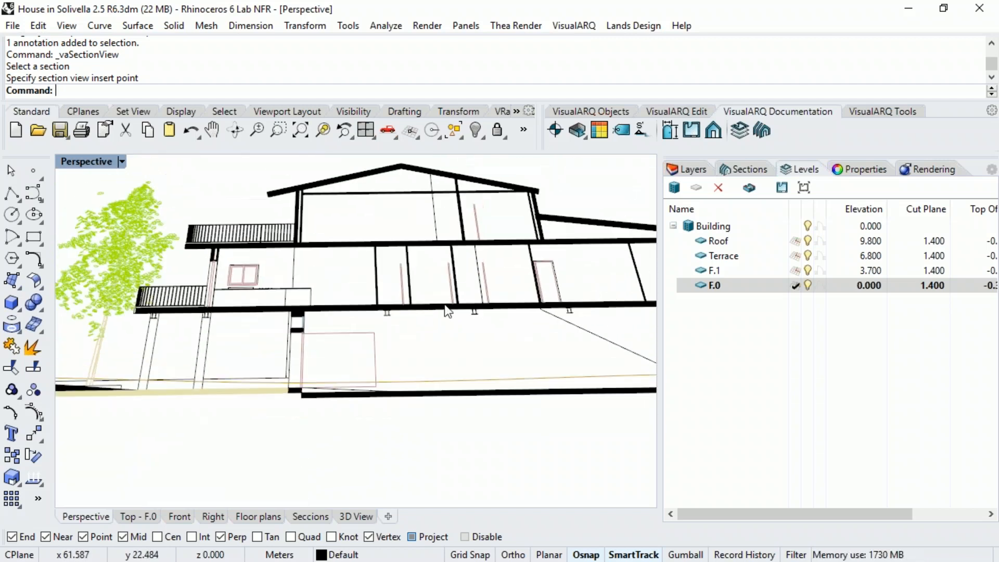
pyautogui.click(490, 330)
pyautogui.scroll(-2, 490, 332)
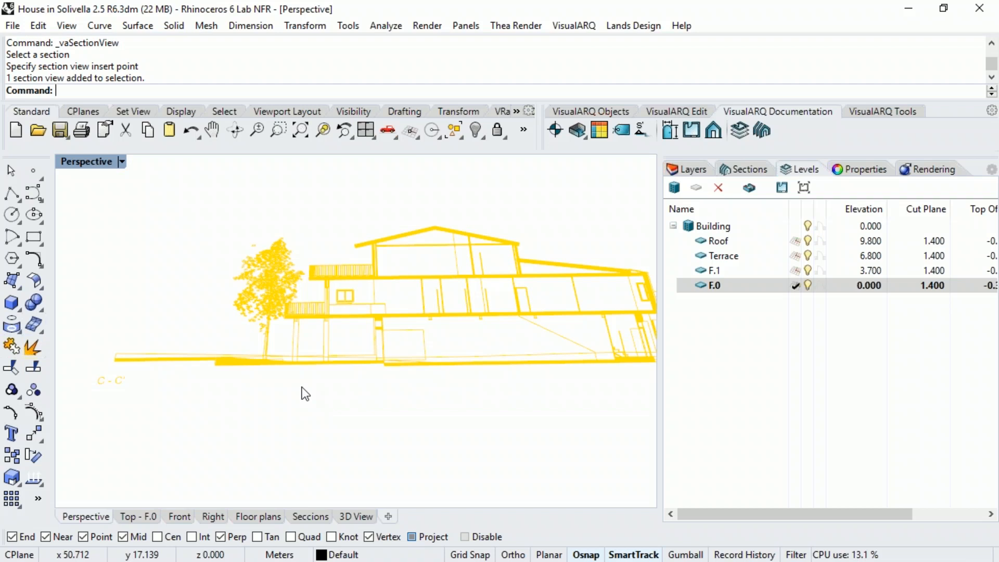
pyautogui.moveTo(306, 394); pyautogui.dragTo(475, 298, button='right')
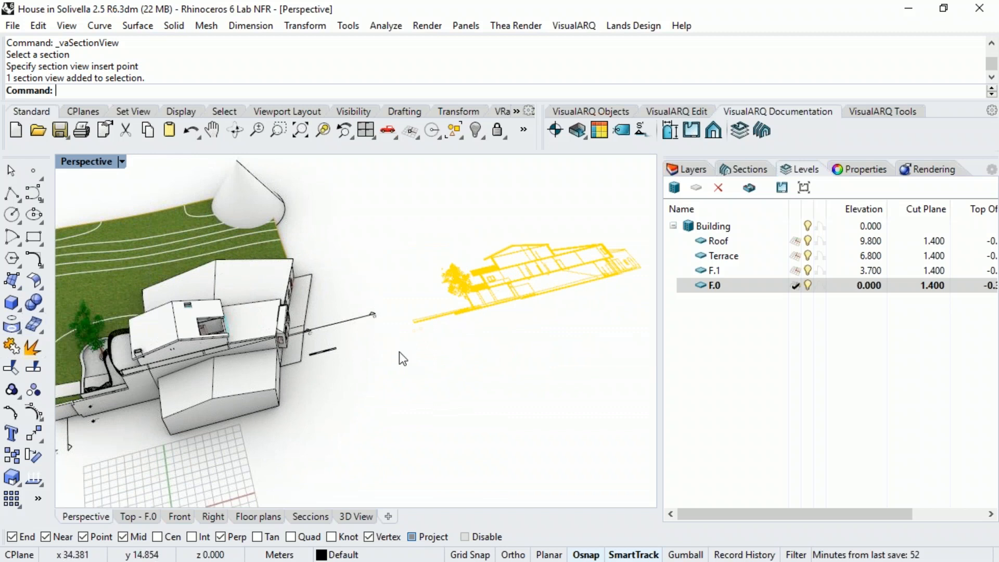
# Step: Copy the tree in front of the house to a spot farther out on the lawn and clear the selection
pyautogui.scroll(8, 167, 313)
pyautogui.moveTo(173, 322); pyautogui.dragTo(115, 360)
pyautogui.scroll(-3, 115, 360)
pyautogui.scroll(-3, 114, 360)
pyautogui.click(12, 455)
pyautogui.click(199, 373)
pyautogui.click(128, 356)
pyautogui.press('Return')
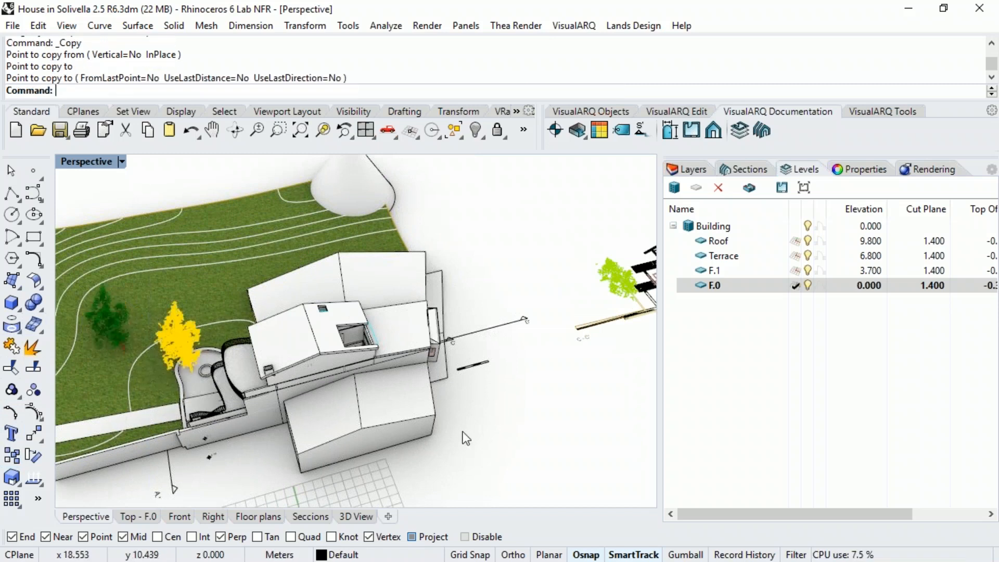
pyautogui.press('Escape')
# Step: Select section line C and activate section C so it cuts the house model
pyautogui.click(454, 344)
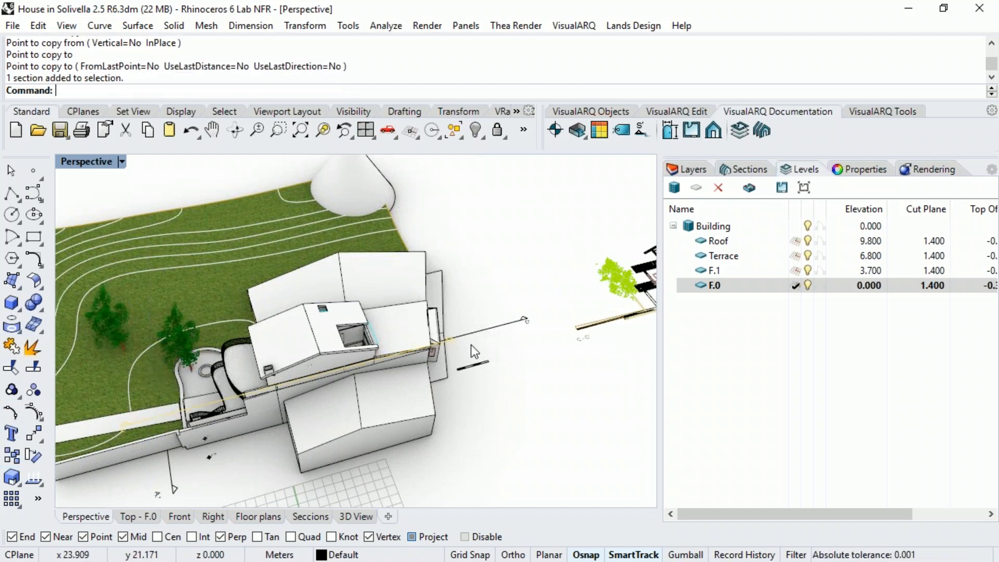
pyautogui.click(753, 170)
pyautogui.click(697, 255)
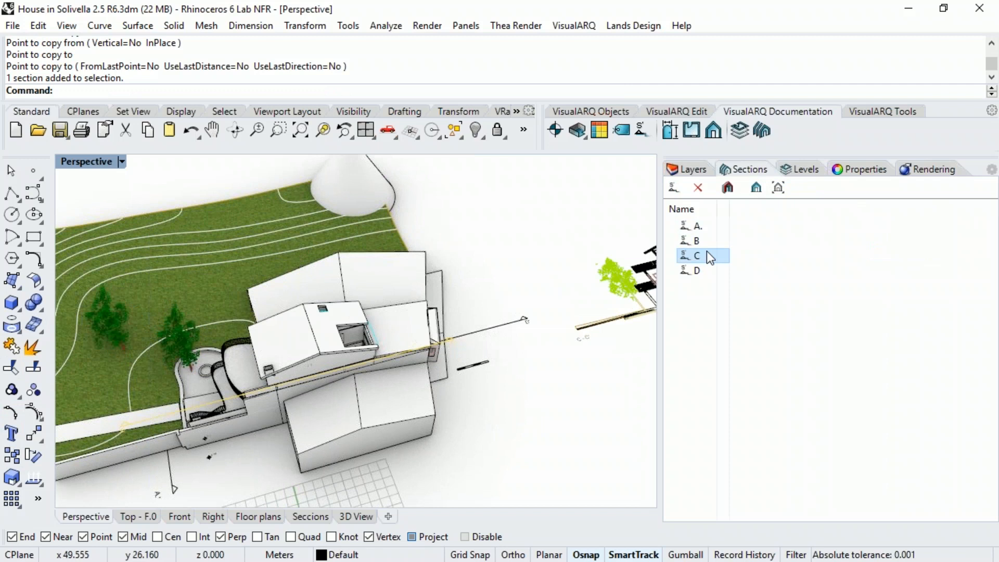
pyautogui.click(727, 187)
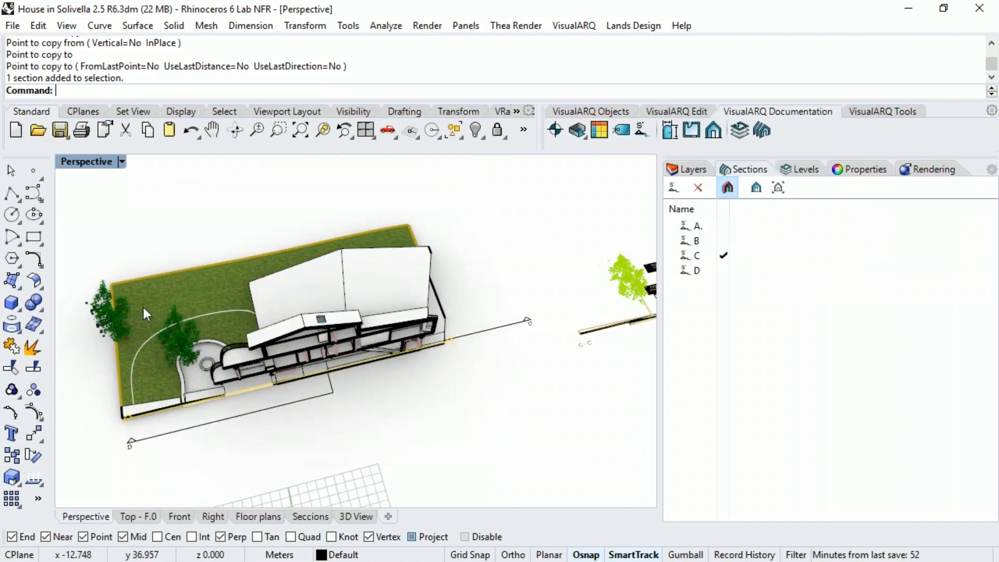
# Step: Deactivate section C to restore the whole house, and update the C-C' section view drawing to include the copied tree
pyautogui.click(727, 189)
pyautogui.scroll(3, 624, 281)
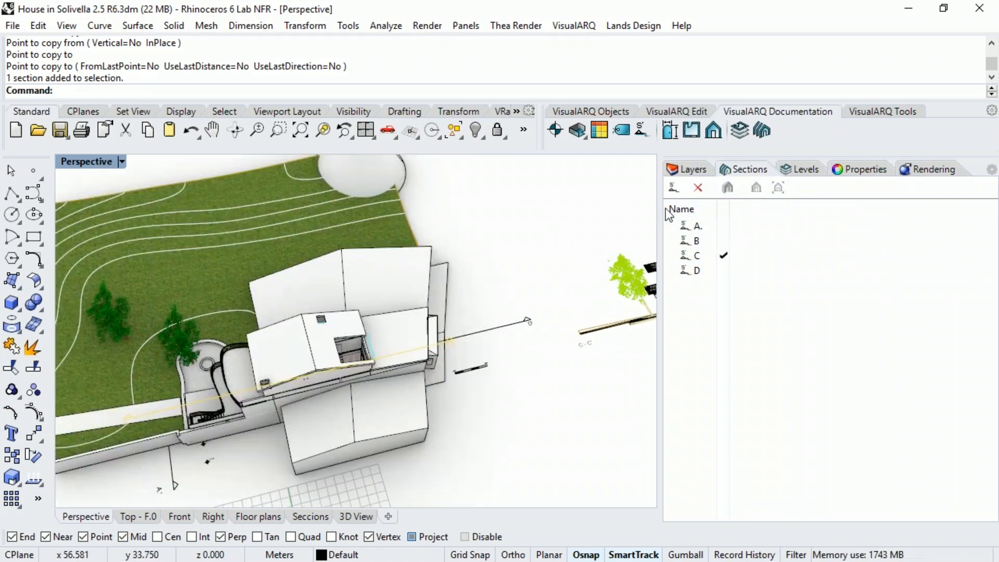
pyautogui.keyDown('shift'); pyautogui.moveTo(550, 296); pyautogui.dragTo(405, 292, button='right'); pyautogui.keyUp('shift')
pyautogui.click(522, 294)
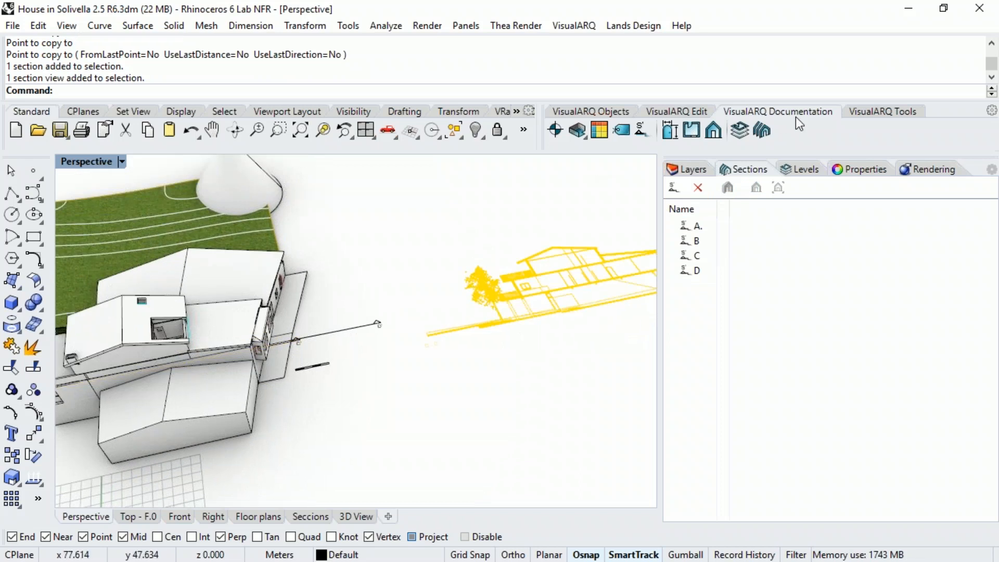
pyautogui.click(836, 112)
pyautogui.click(556, 130)
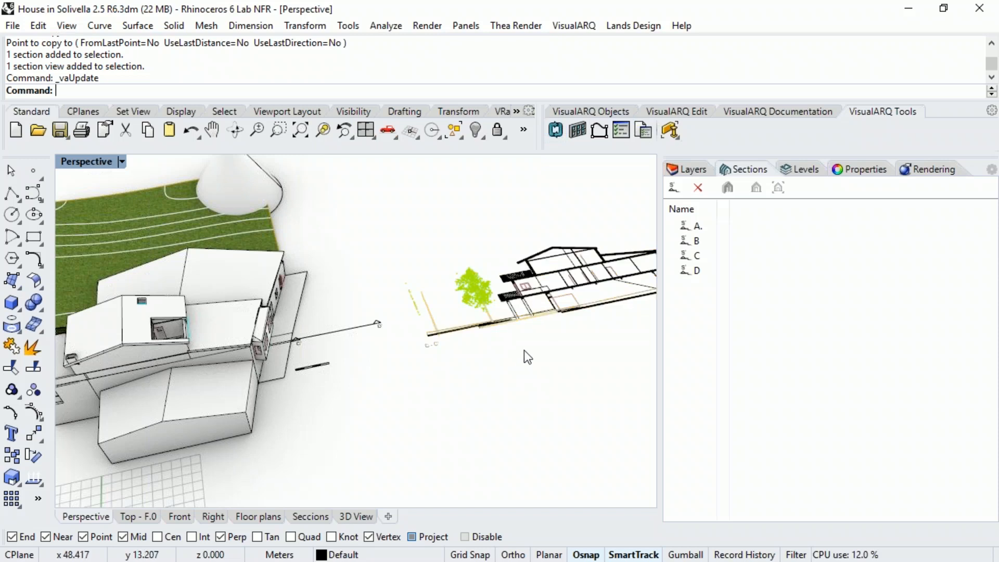
# Step: Examine the tree and house outlines in the updated C-C' section view drawing, comparing them with the model
pyautogui.scroll(5, 545, 302)
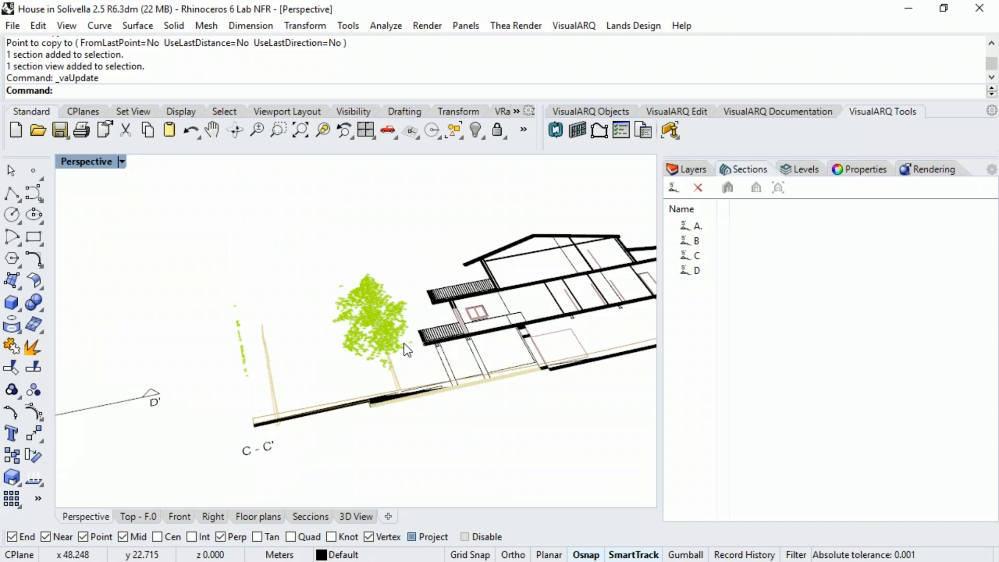
pyautogui.moveTo(300, 361)
pyautogui.mouseDown(button='right')
pyautogui.moveTo(263, 342)
pyautogui.moveTo(267, 357)
pyautogui.mouseUp(button='right')
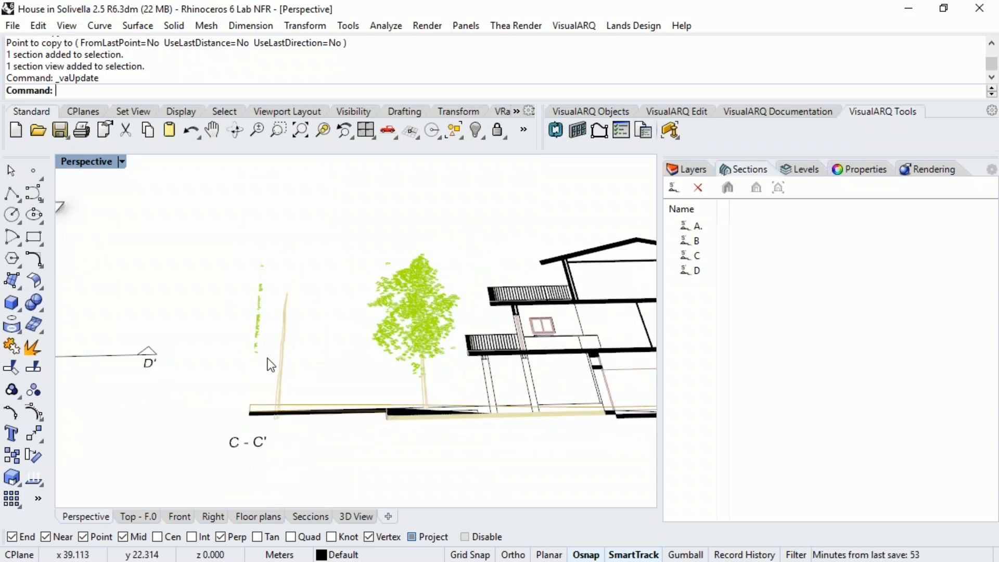
pyautogui.scroll(-4, 267, 358)
pyautogui.keyDown('shift'); pyautogui.moveTo(277, 370); pyautogui.dragTo(352, 368, button='right'); pyautogui.keyUp('shift')
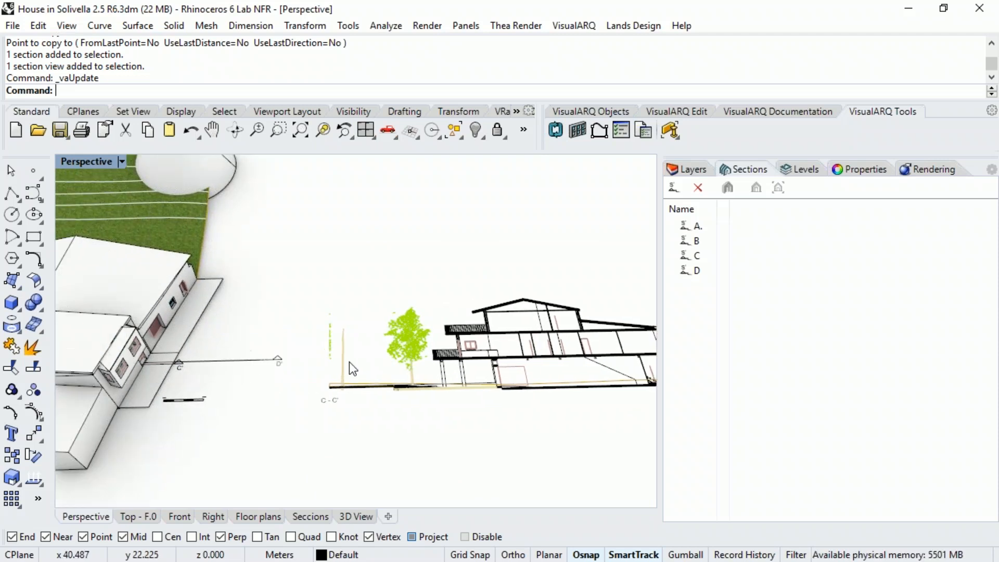
pyautogui.keyDown('shift'); pyautogui.moveTo(386, 367); pyautogui.dragTo(447, 372, button='right'); pyautogui.keyUp('shift')
pyautogui.click(461, 370)
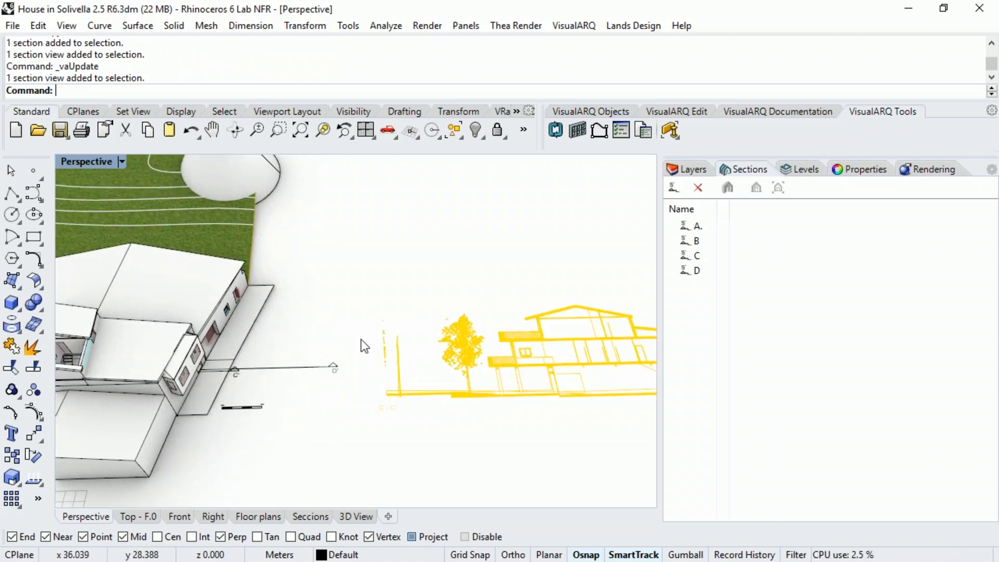
pyautogui.scroll(-1, 499, 426)
pyautogui.scroll(-2, 498, 426)
pyautogui.keyDown('shift'); pyautogui.moveTo(501, 435); pyautogui.dragTo(619, 437, button='right'); pyautogui.keyUp('shift')
pyautogui.click(503, 437)
pyautogui.moveTo(535, 388); pyautogui.dragTo(619, 369, button='right')
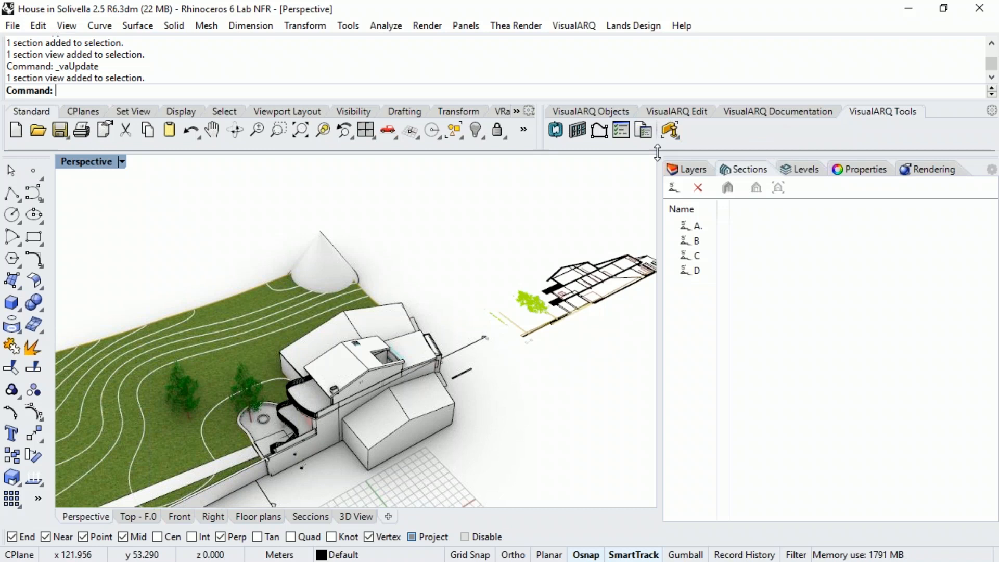
pyautogui.scroll(6, 272, 416)
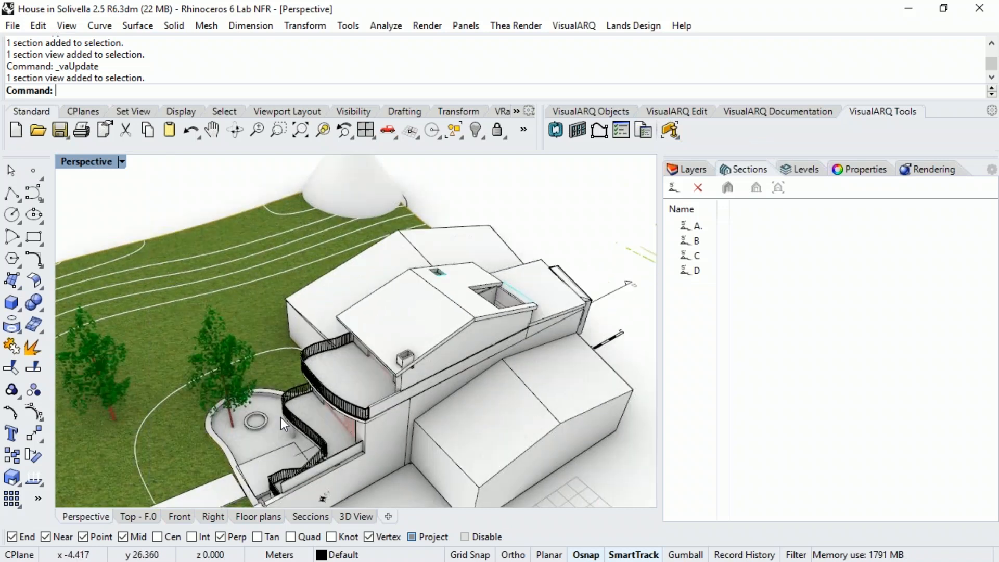
pyautogui.click(455, 307)
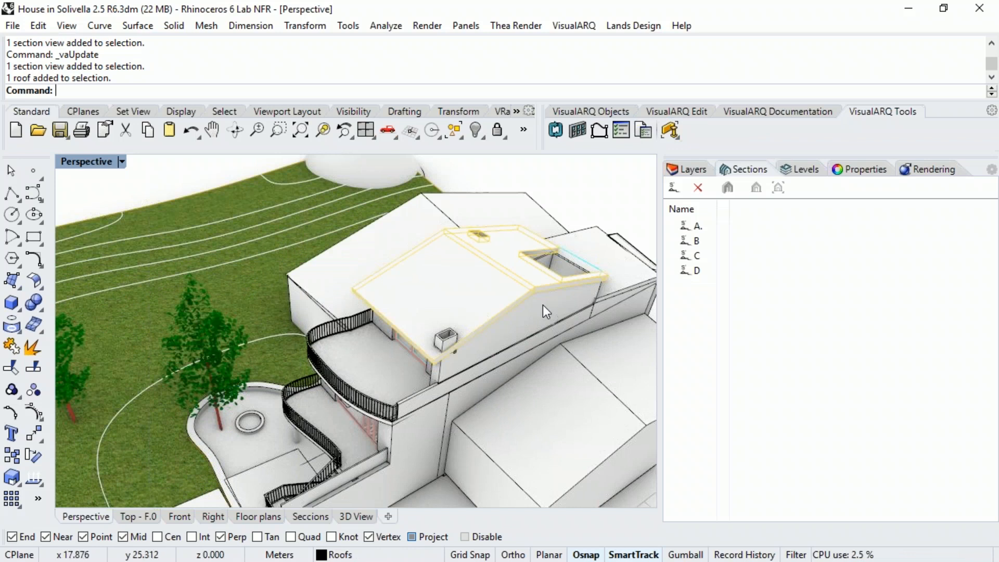
pyautogui.click(585, 193)
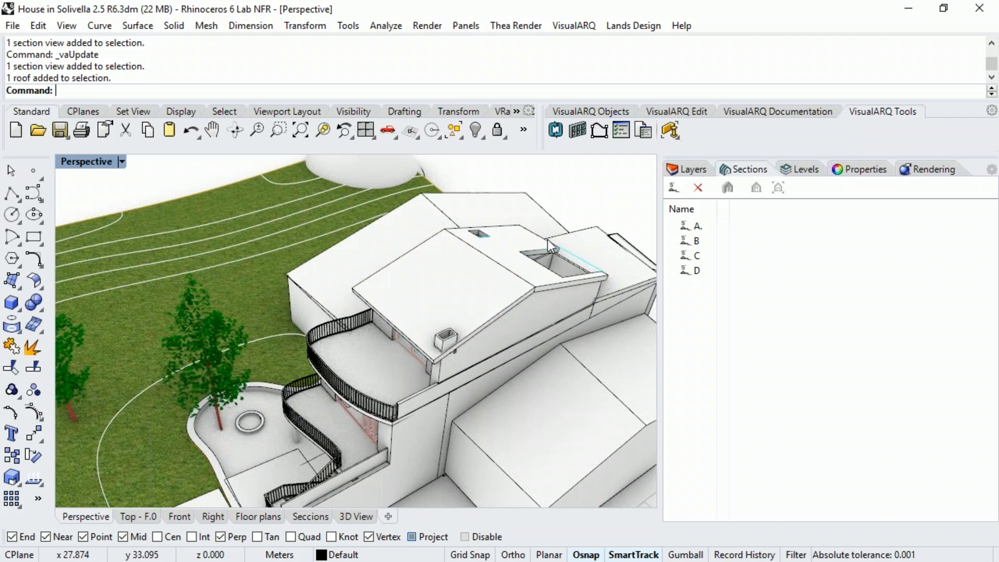
# Step: Move the tree nearest the house into the round planter ring on the curved patio
pyautogui.keyDown('shift'); pyautogui.moveTo(460, 387); pyautogui.dragTo(486, 325, button='right'); pyautogui.keyUp('shift')
pyautogui.scroll(5, 226, 334)
pyautogui.moveTo(226, 332); pyautogui.dragTo(280, 317)
pyautogui.scroll(-8, 281, 317)
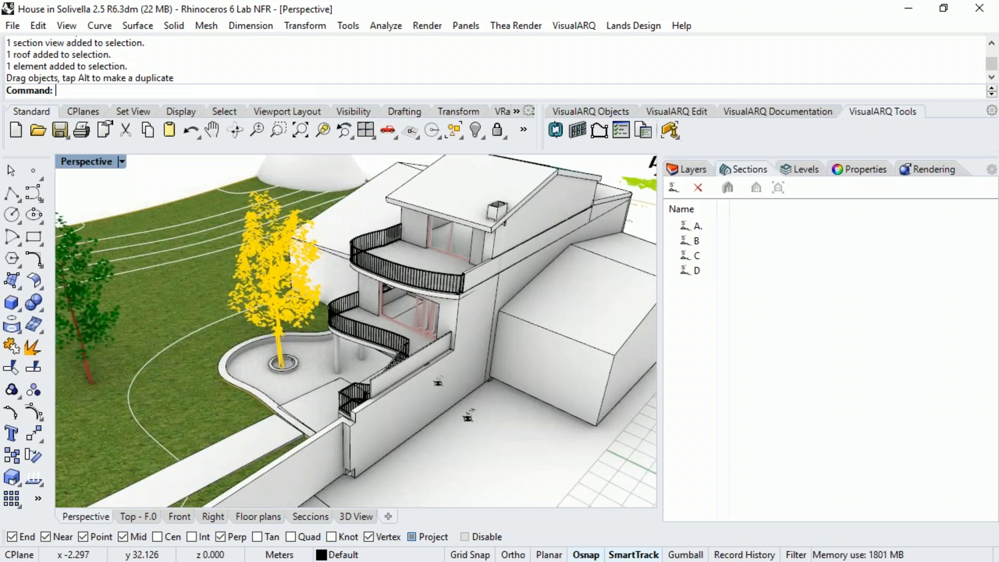
# Step: Clear the selection and delete the cone-shaped solid on the hill behind the house
pyautogui.press('Escape')
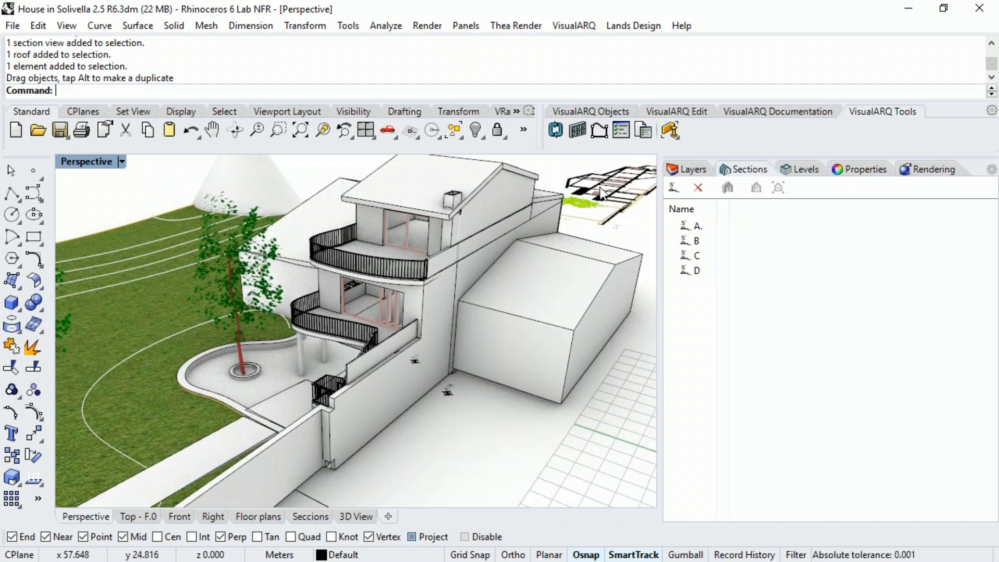
pyautogui.click(243, 170)
pyautogui.press('Delete')
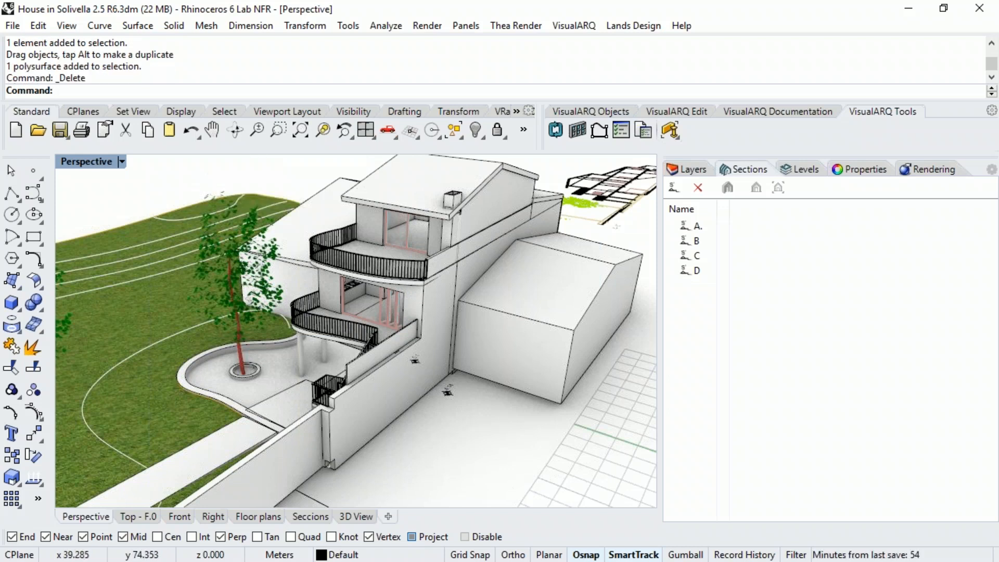
# Step: Start a new custom document parameter named Unit Cost in the General category
pyautogui.click(644, 131)
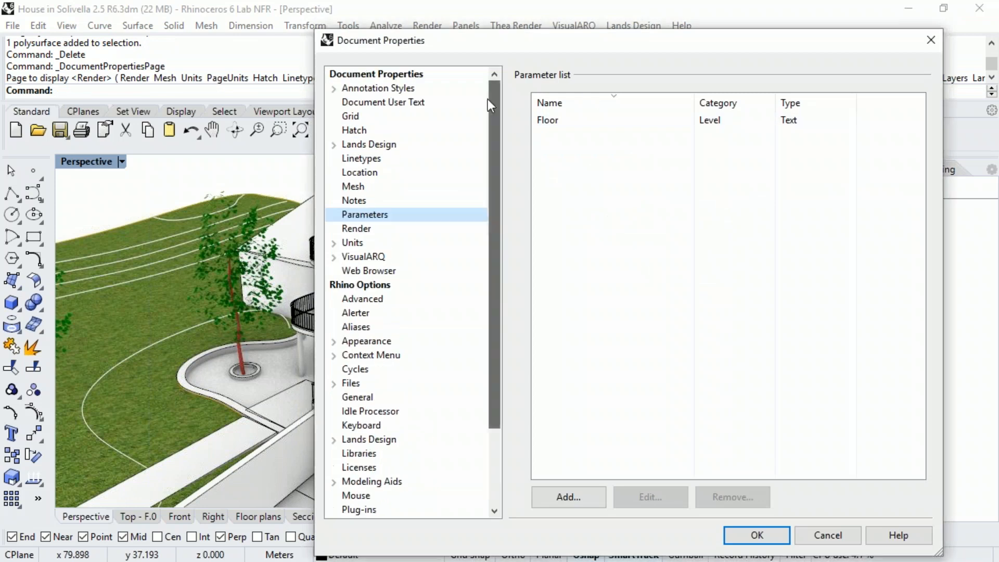
pyautogui.click(592, 492)
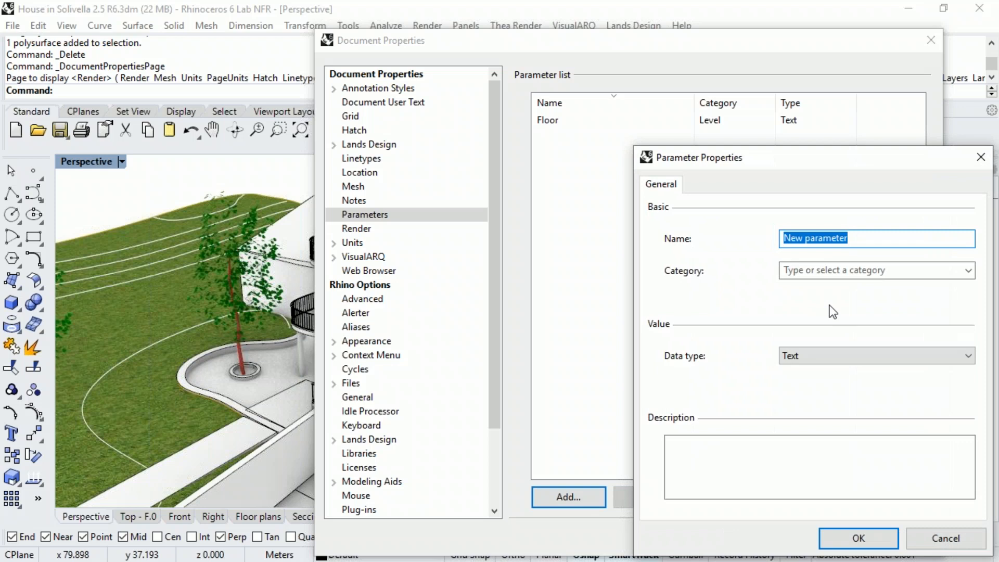
pyautogui.write('Unt')
pyautogui.press('BackSpace')
pyautogui.write('it')
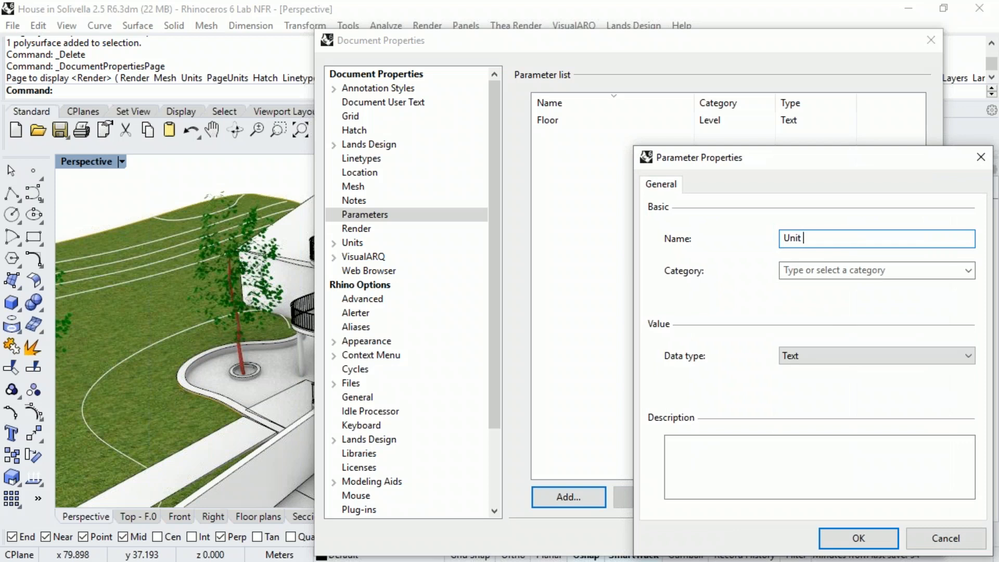
pyautogui.click(963, 275)
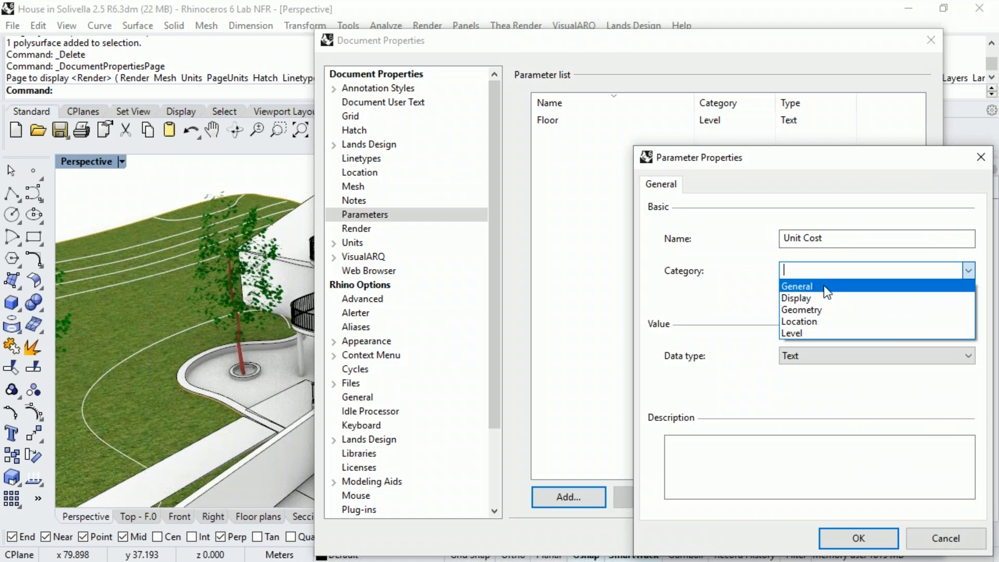
pyautogui.click(823, 285)
# Step: Give the Unit Cost parameter the Currency data type, add it to the list and accept the document properties
pyautogui.click(813, 352)
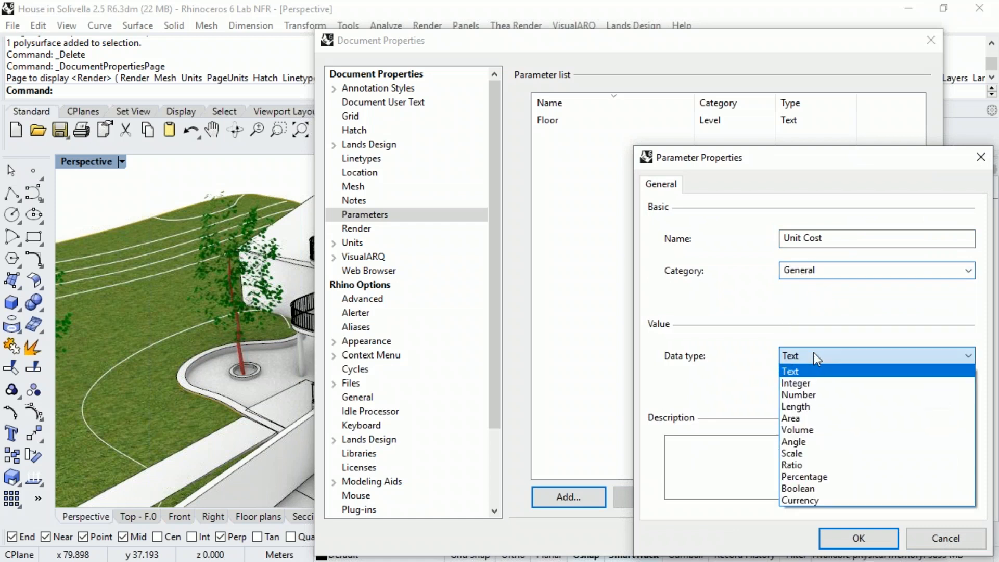
pyautogui.click(820, 396)
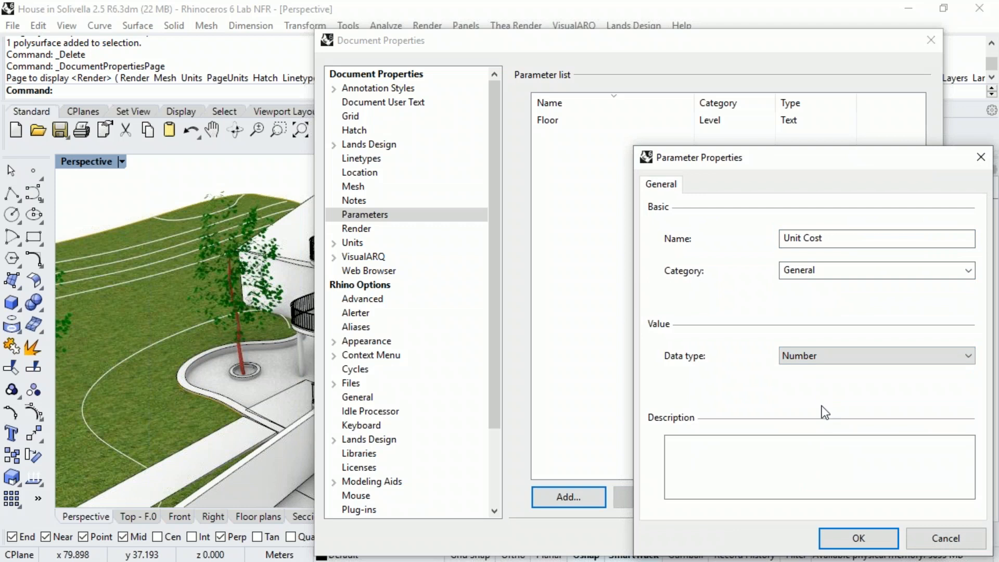
pyautogui.click(834, 355)
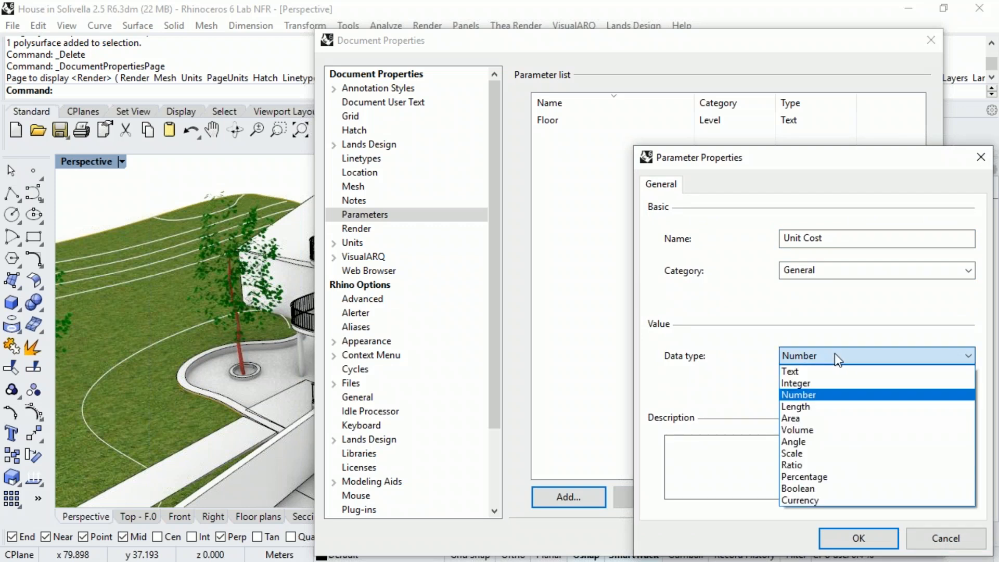
pyautogui.click(827, 500)
pyautogui.click(846, 539)
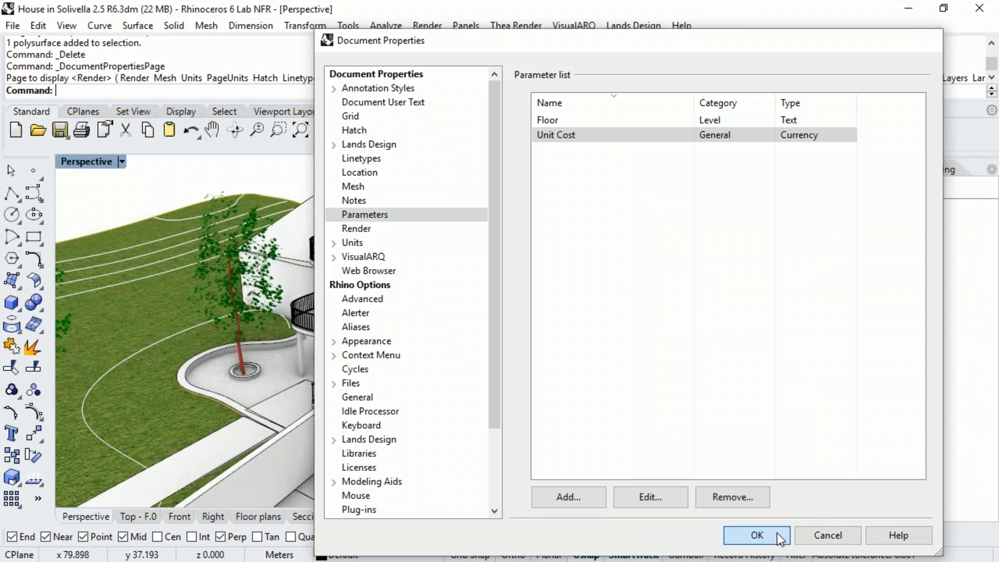
pyautogui.click(776, 532)
# Step: Set the Unit Cost parameter of the folding door on the lower balcony to 300, then deselect the door
pyautogui.scroll(3, 401, 238)
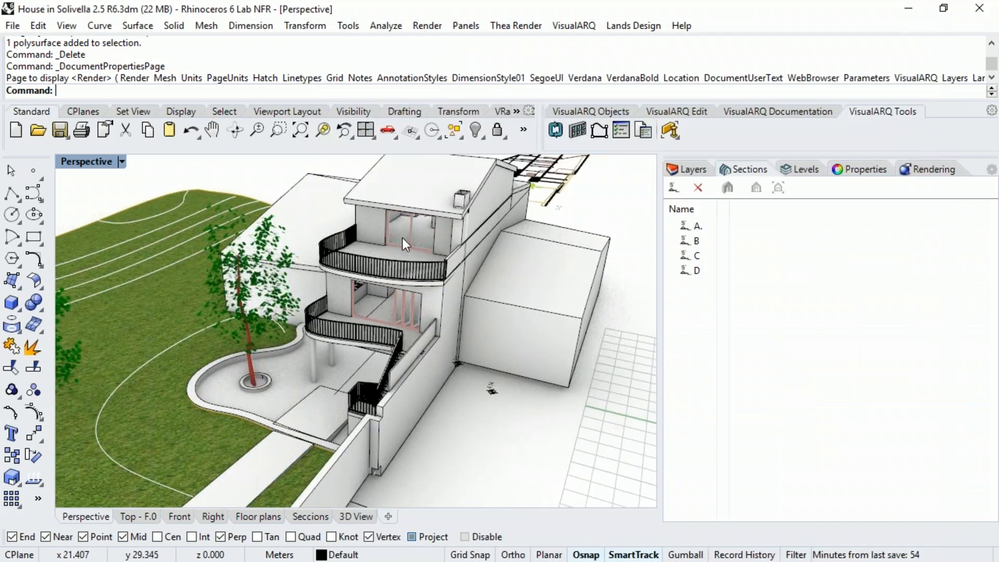
pyautogui.scroll(4, 404, 241)
pyautogui.click(402, 359)
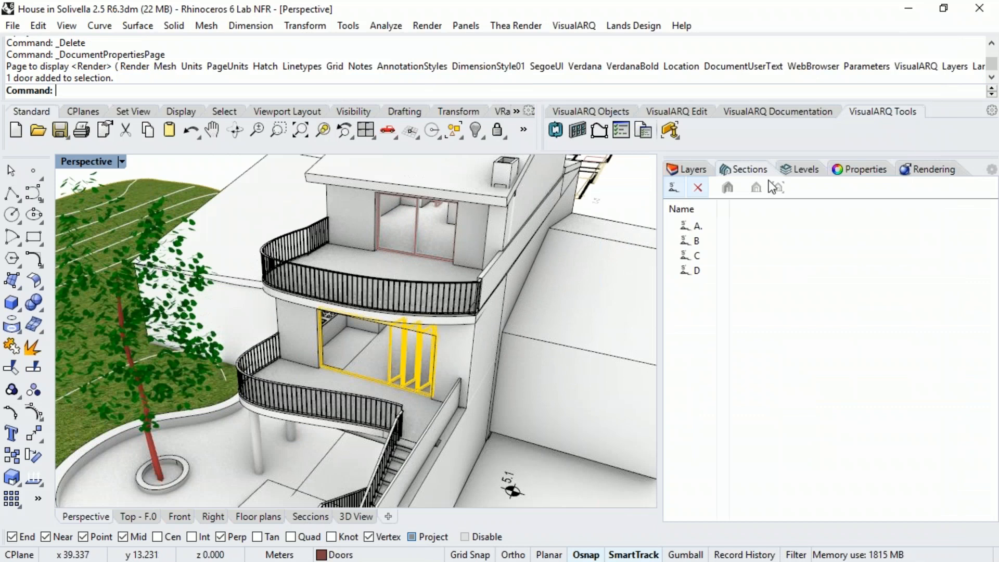
pyautogui.click(856, 168)
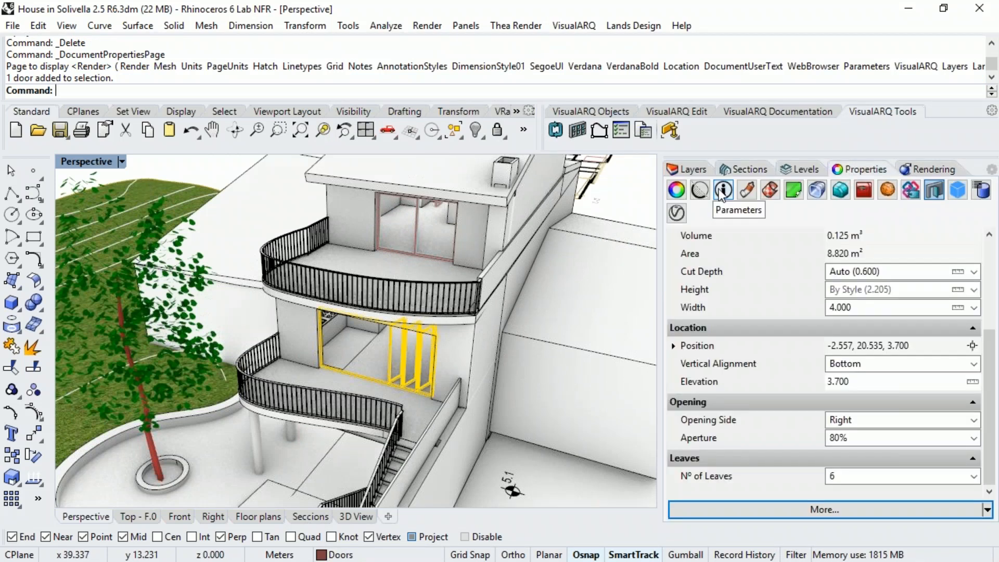
pyautogui.click(723, 190)
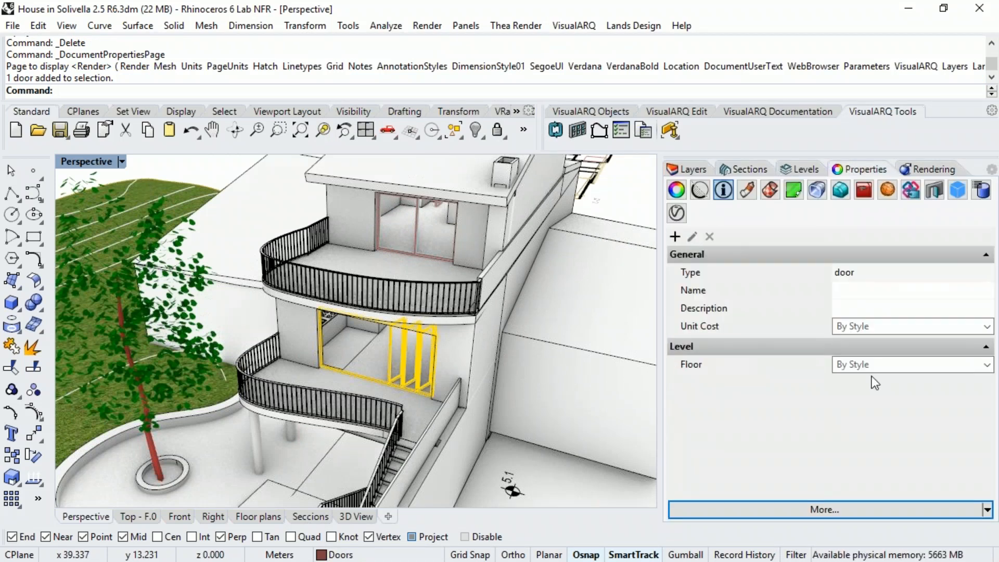
pyautogui.click(888, 325)
pyautogui.write('300')
pyautogui.press('Return')
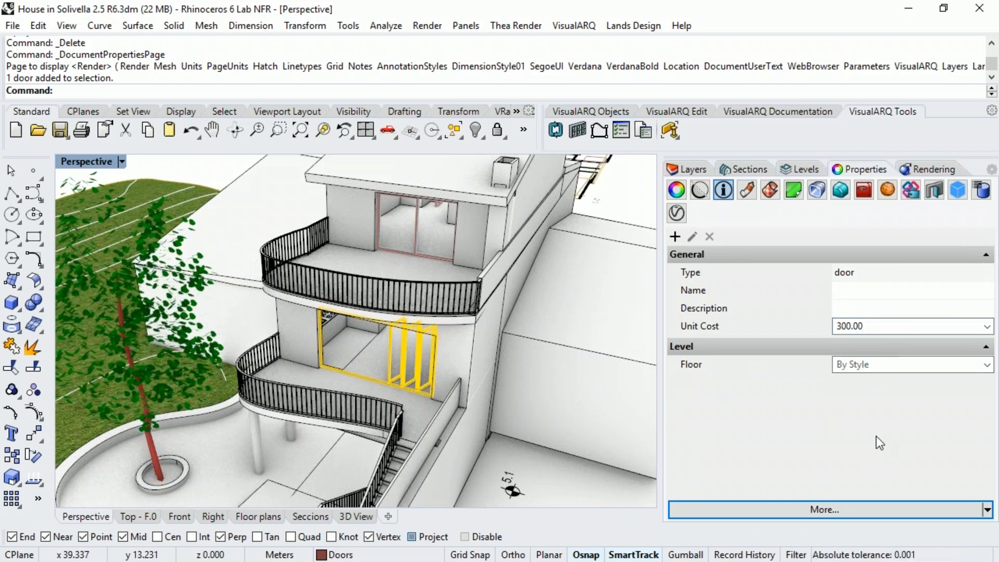
pyautogui.click(544, 468)
# Step: Set the Unit Cost parameter of the ramp polysurface at the patio entrance to 200 and clear the selection
pyautogui.keyDown('shift'); pyautogui.moveTo(514, 385); pyautogui.dragTo(323, 403, button='right'); pyautogui.keyUp('shift')
pyautogui.click(290, 422)
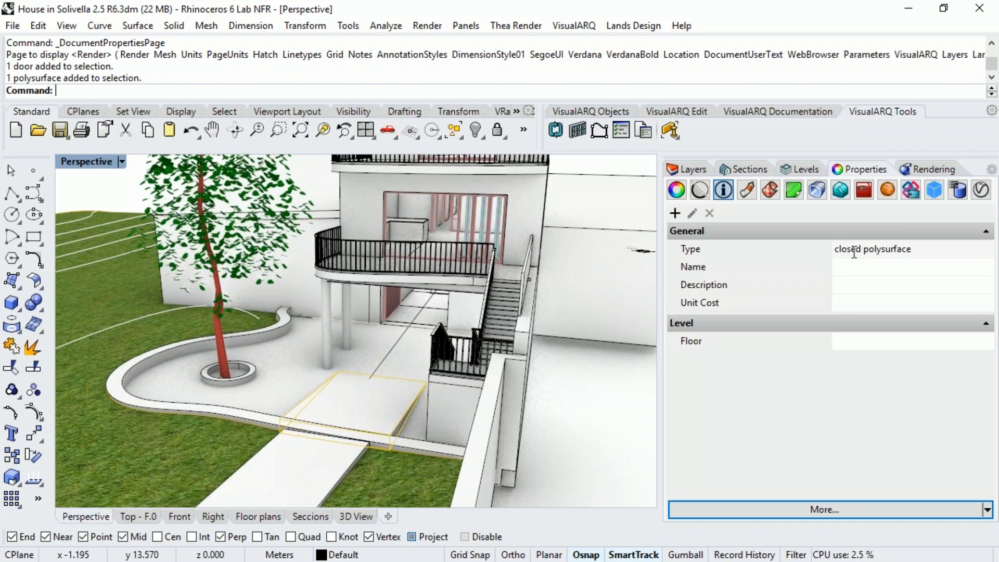
pyautogui.click(867, 302)
pyautogui.write('200.00')
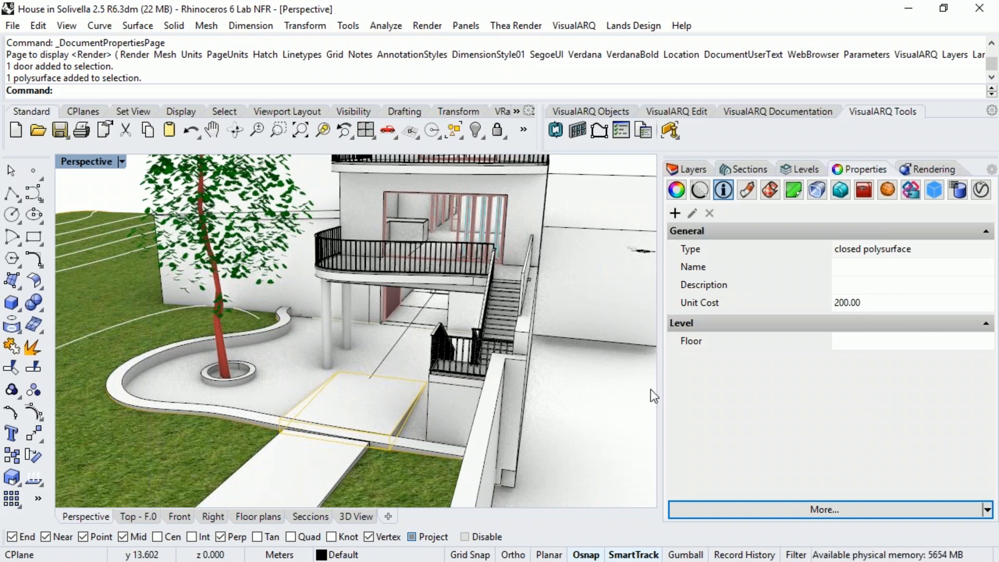
pyautogui.press('Escape')
# Step: Select the ramp polysurface at the patio entrance and assign it the IFC type IfcRamp
pyautogui.moveTo(602, 403)
pyautogui.mouseDown(button='right')
pyautogui.moveTo(572, 397)
pyautogui.moveTo(590, 405)
pyautogui.mouseUp(button='right')
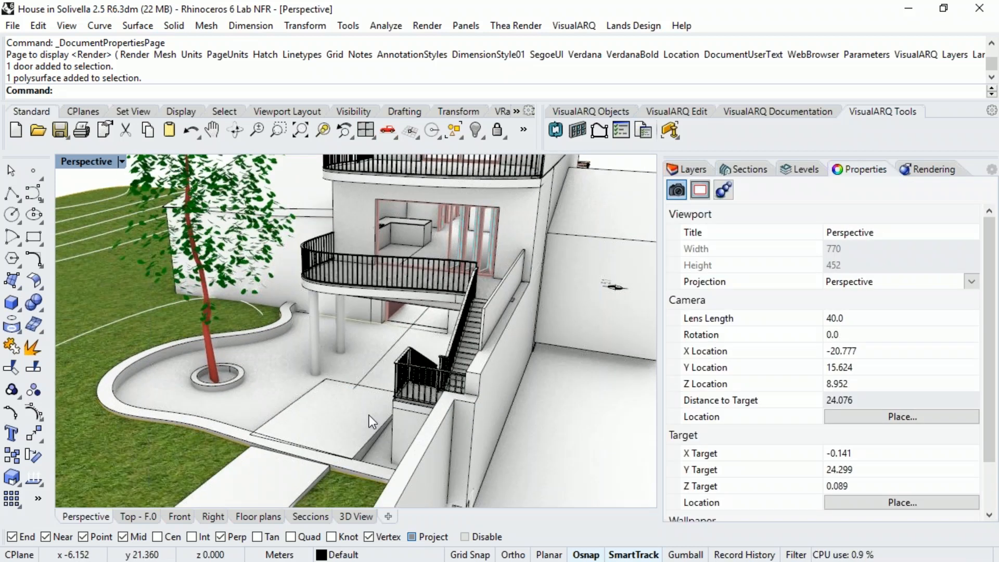
pyautogui.click(369, 415)
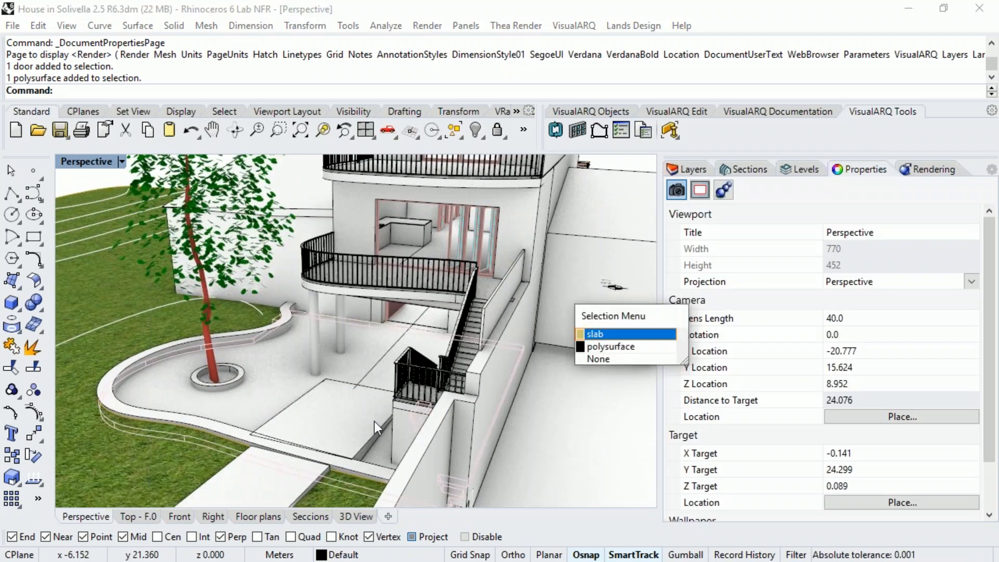
pyautogui.click(600, 346)
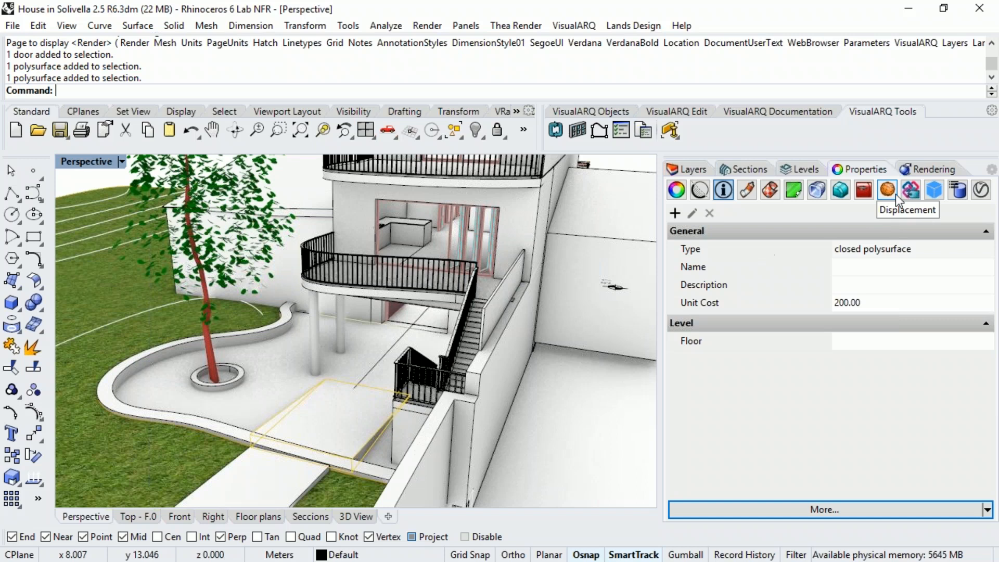
pyautogui.click(910, 190)
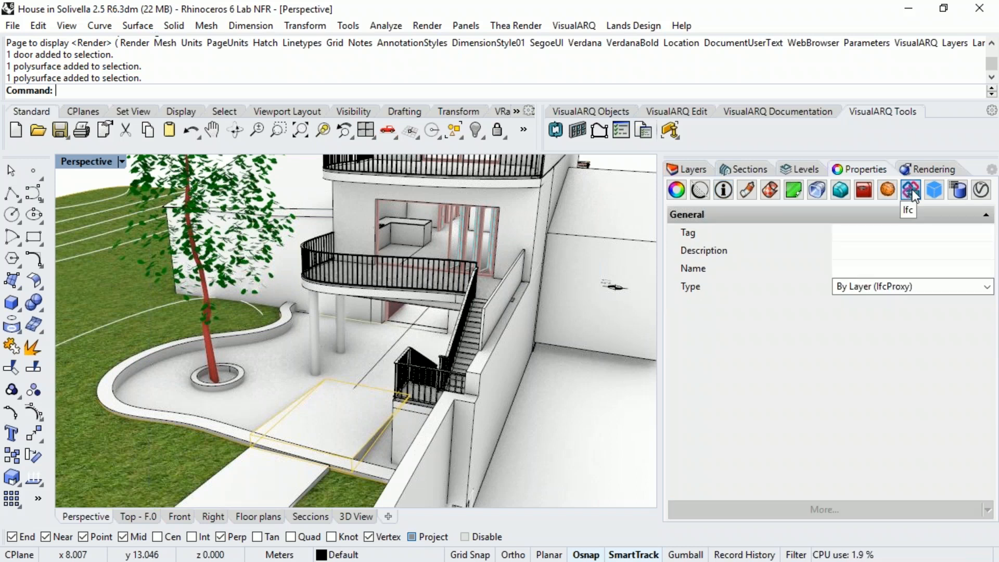
pyautogui.click(984, 286)
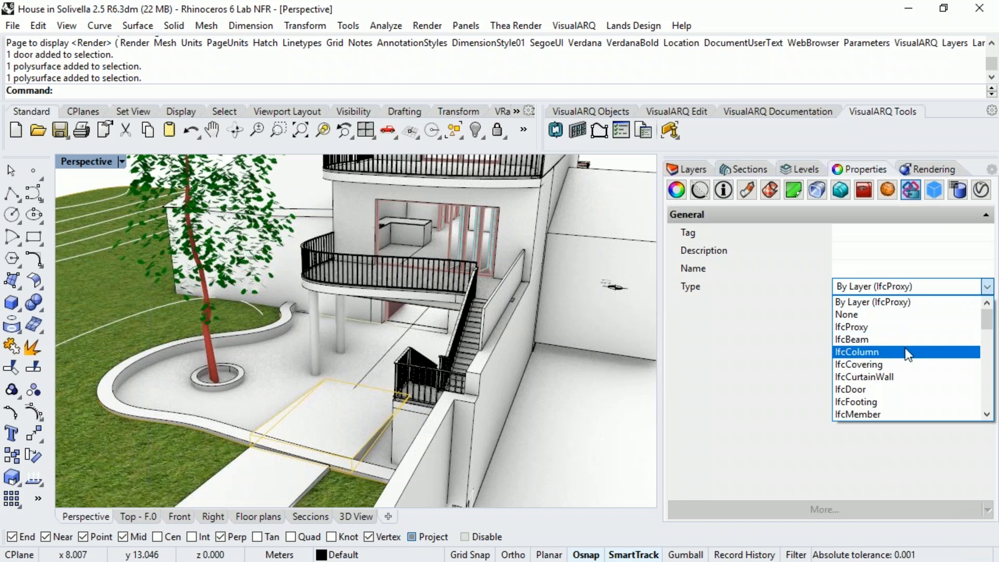
pyautogui.scroll(-1, 903, 355)
pyautogui.scroll(-1, 902, 364)
pyautogui.click(882, 387)
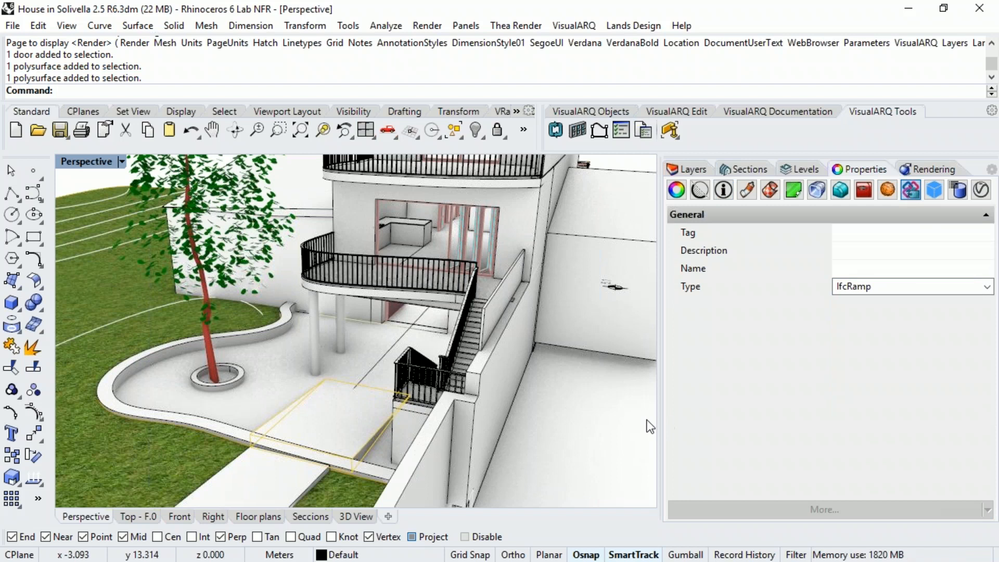
# Step: Clear the ramp selection and open the Grasshopper editor, with open ground beside the house in view
pyautogui.press('Escape')
pyautogui.moveTo(586, 396); pyautogui.dragTo(436, 369, button='right')
pyautogui.scroll(-5, 562, 392)
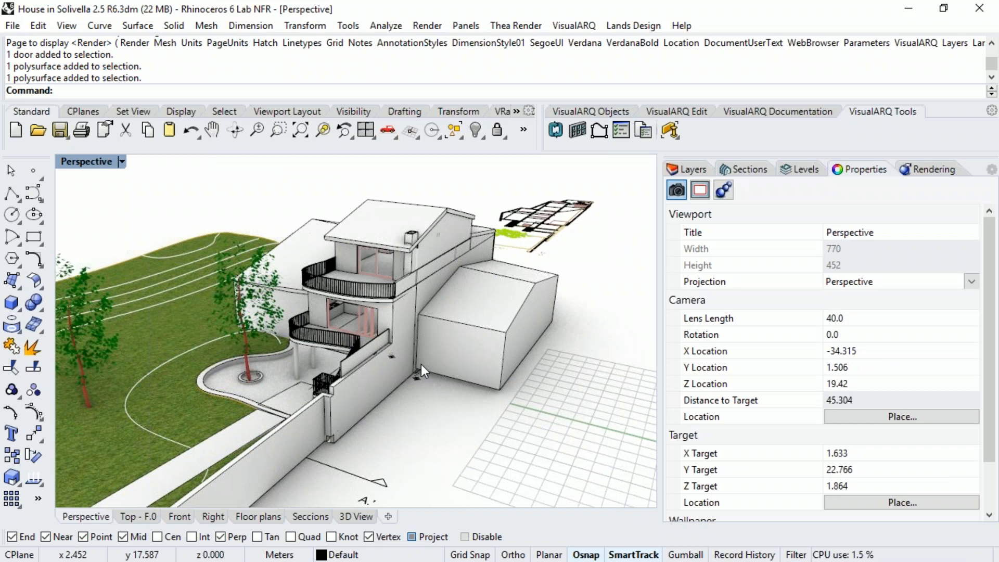
pyautogui.click(604, 114)
pyautogui.keyDown('shift'); pyautogui.moveTo(458, 393); pyautogui.dragTo(369, 383, button='right'); pyautogui.keyUp('shift')
pyautogui.keyDown('shift'); pyautogui.moveTo(494, 367); pyautogui.dragTo(427, 354, button='right'); pyautogui.keyUp('shift')
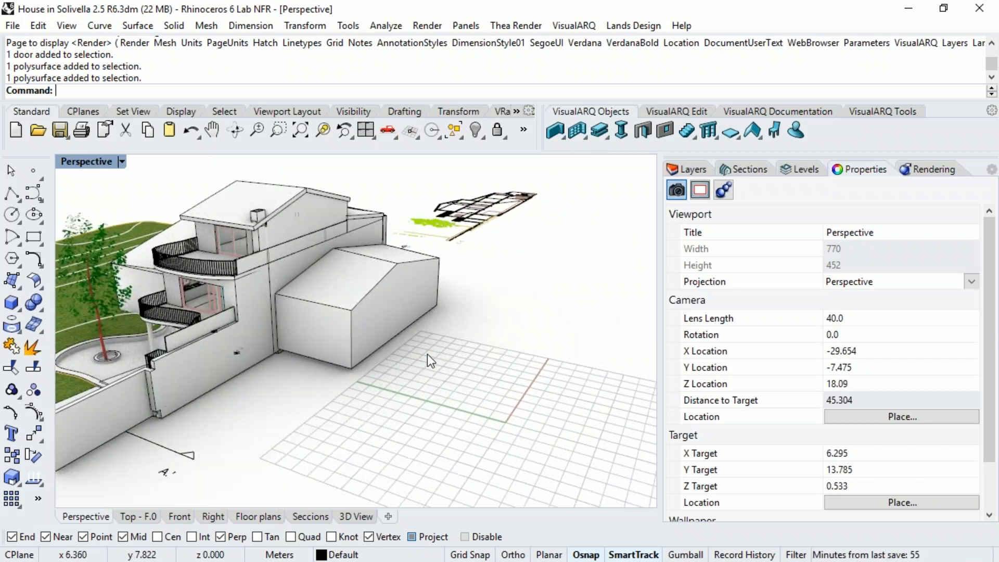
pyautogui.write('Grasshopper')
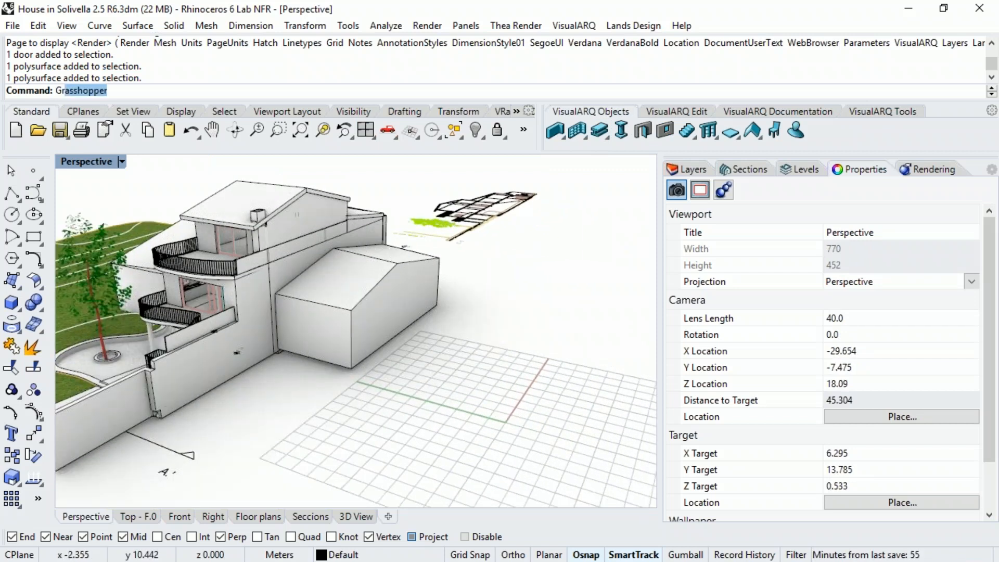
pyautogui.press('Return')
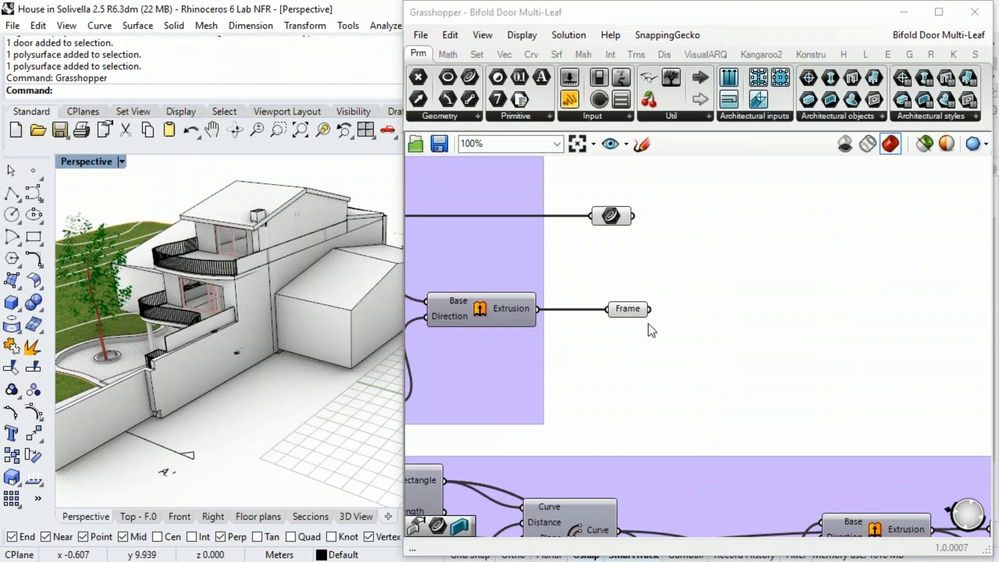
# Step: Start a new empty Grasshopper definition and place a VisualARQ Wall component on the canvas
pyautogui.scroll(-3, 650, 342)
pyautogui.moveTo(615, 355); pyautogui.dragTo(678, 345, button='right')
pyautogui.click(421, 35)
pyautogui.click(438, 52)
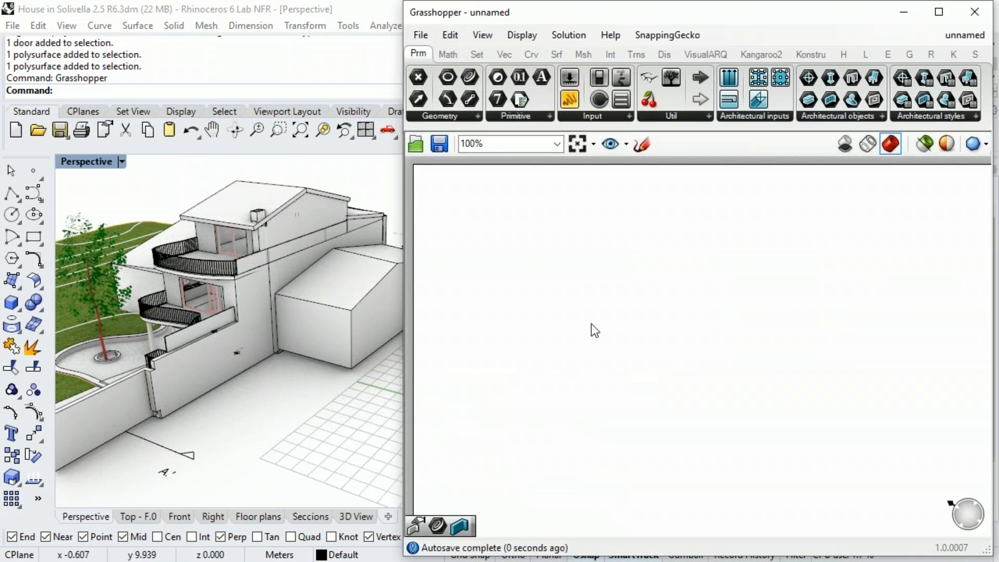
pyautogui.click(710, 51)
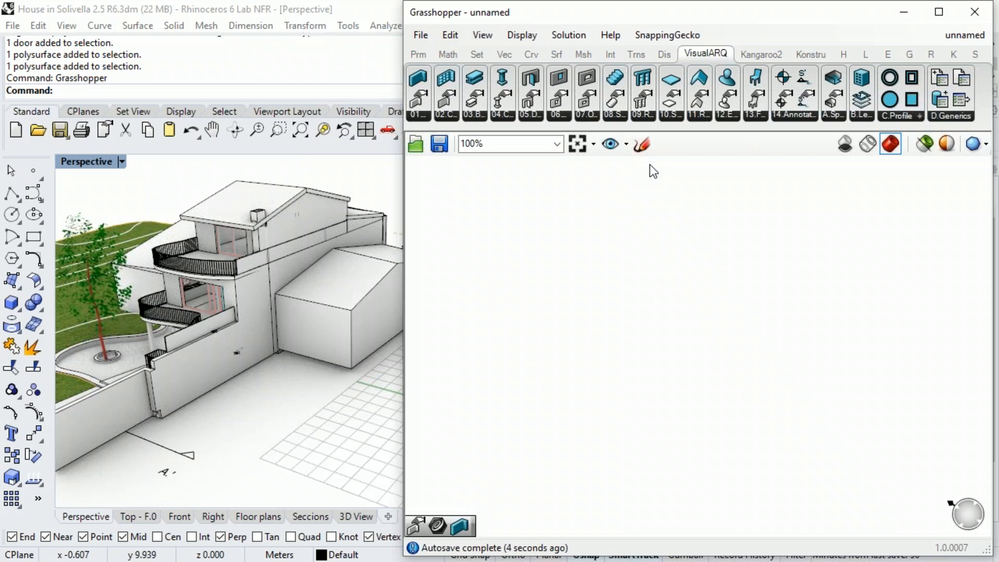
pyautogui.moveTo(417, 78); pyautogui.dragTo(581, 353)
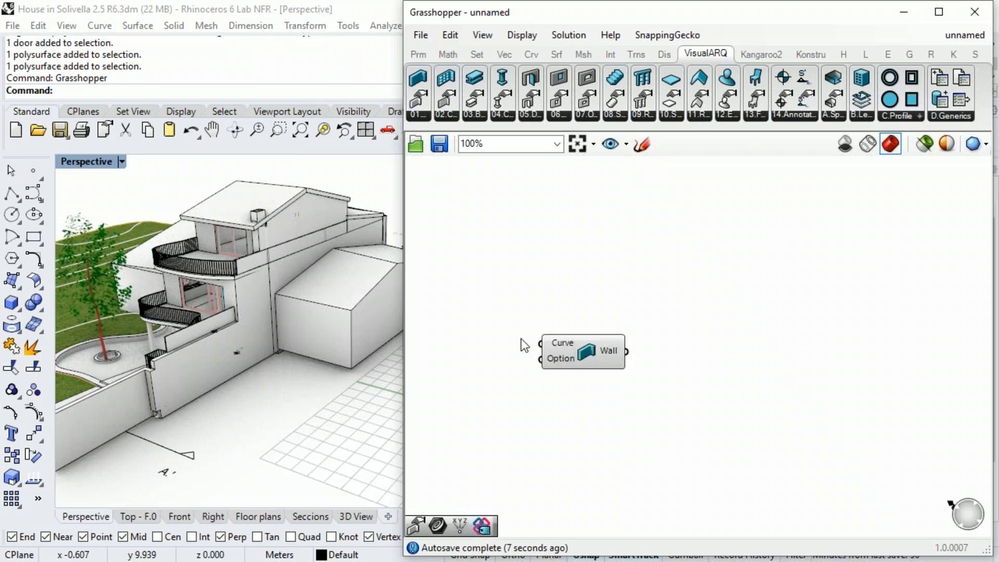
# Step: Draw a three-point control point curve on the ground grid in front of the previewed wall
pyautogui.click(320, 340)
pyautogui.scroll(5, 213, 318)
pyautogui.keyDown('shift'); pyautogui.moveTo(265, 328); pyautogui.dragTo(131, 321, button='right'); pyautogui.keyUp('shift')
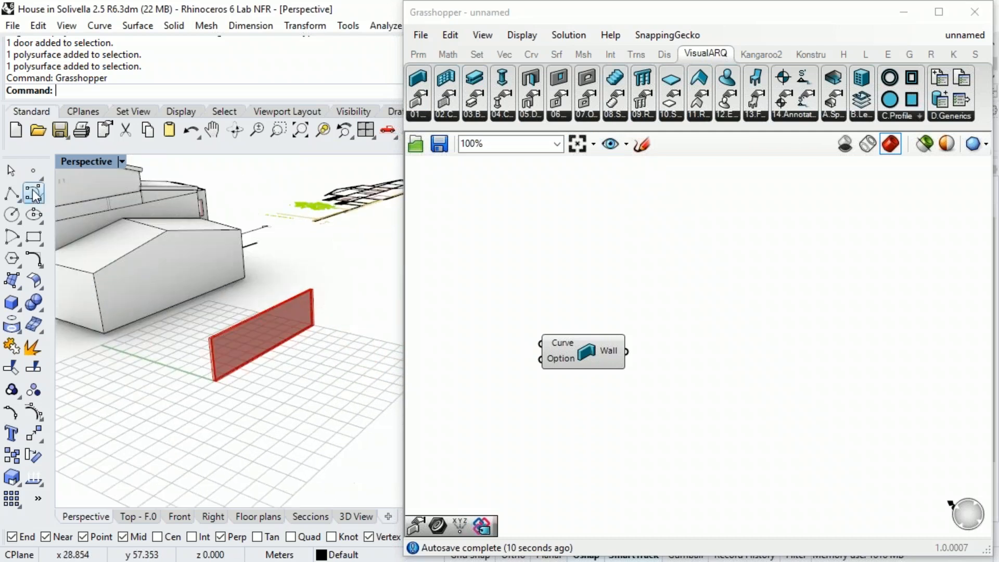
pyautogui.click(33, 193)
pyautogui.click(231, 433)
pyautogui.click(320, 436)
pyautogui.click(316, 371)
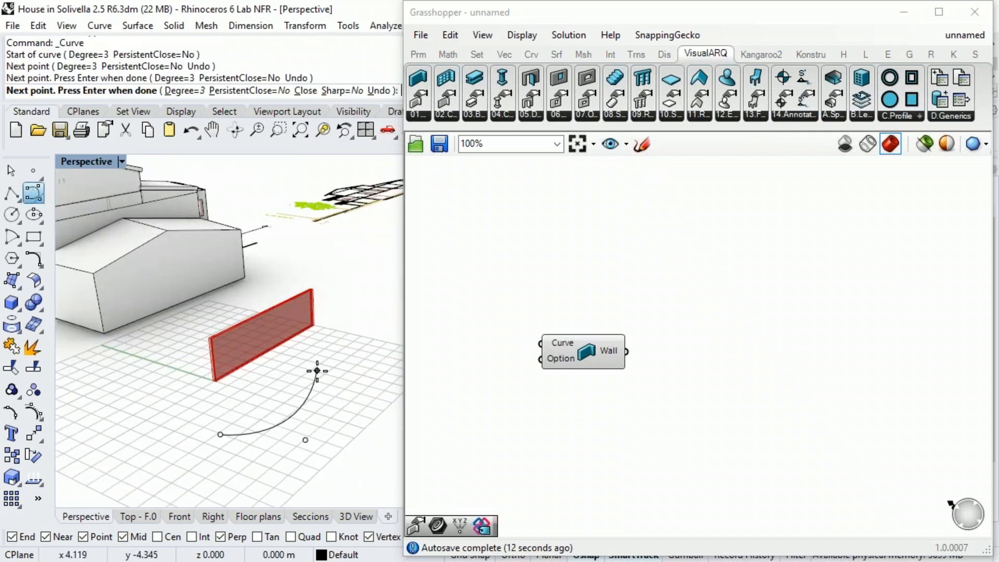
pyautogui.press('Return')
# Step: Add a Curve parameter, reference the drawn curve in it and connect it to the Wall component's Curve input
pyautogui.doubleClick(415, 386)
pyautogui.write('crv')
pyautogui.click(460, 364)
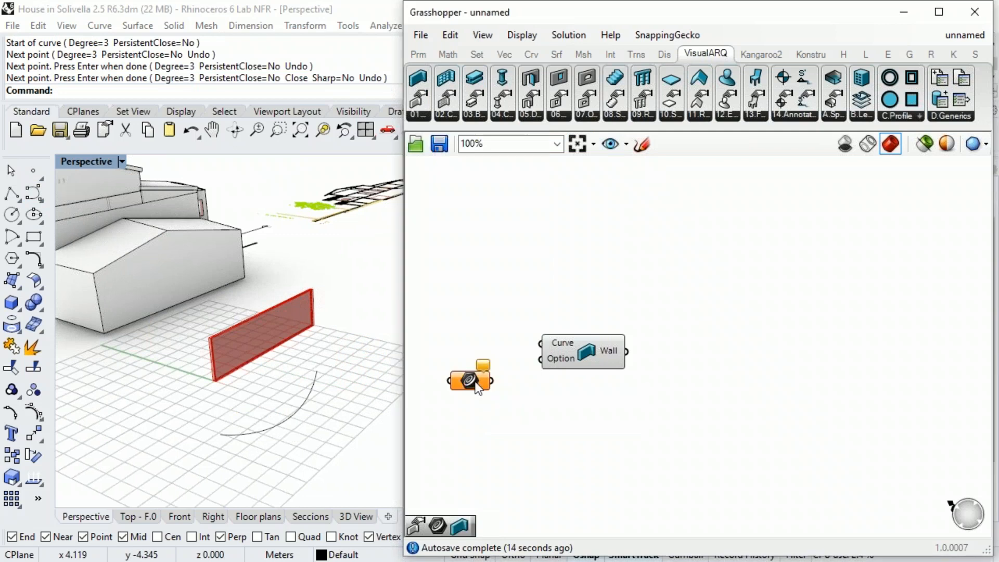
pyautogui.rightClick(465, 379)
pyautogui.click(519, 438)
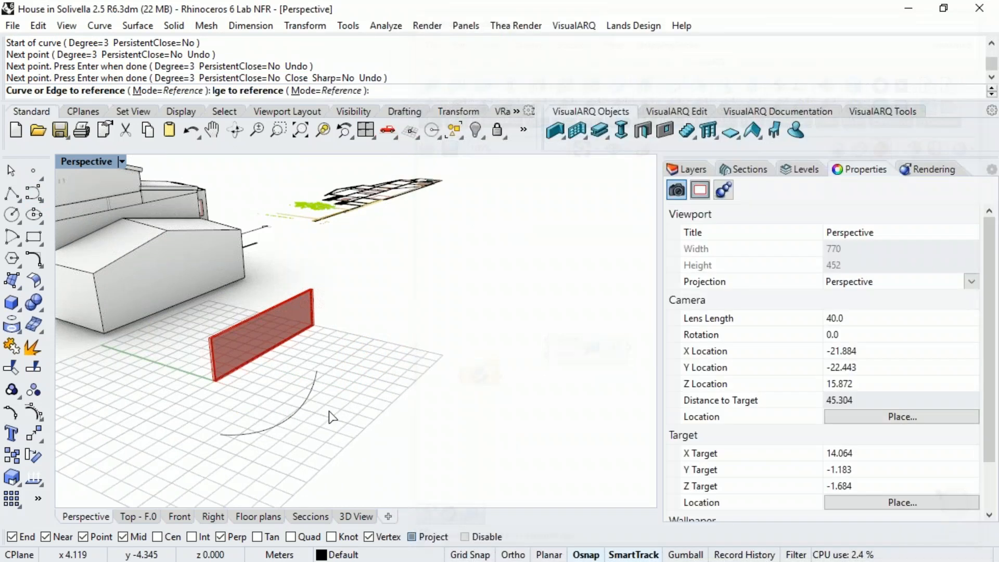
pyautogui.click(301, 408)
pyautogui.moveTo(491, 380); pyautogui.dragTo(613, 388)
# Step: Add a Wall Option component, connect it to the Wall component's Option input and place it below the Curve parameter
pyautogui.moveTo(641, 334); pyautogui.dragTo(683, 306, button='right')
pyautogui.moveTo(418, 99); pyautogui.dragTo(624, 357)
pyautogui.moveTo(622, 391)
pyautogui.mouseDown(button='right')
pyautogui.moveTo(642, 401)
pyautogui.moveTo(688, 391)
pyautogui.moveTo(639, 388)
pyautogui.mouseUp(button='right')
pyautogui.moveTo(554, 422); pyautogui.dragTo(566, 376)
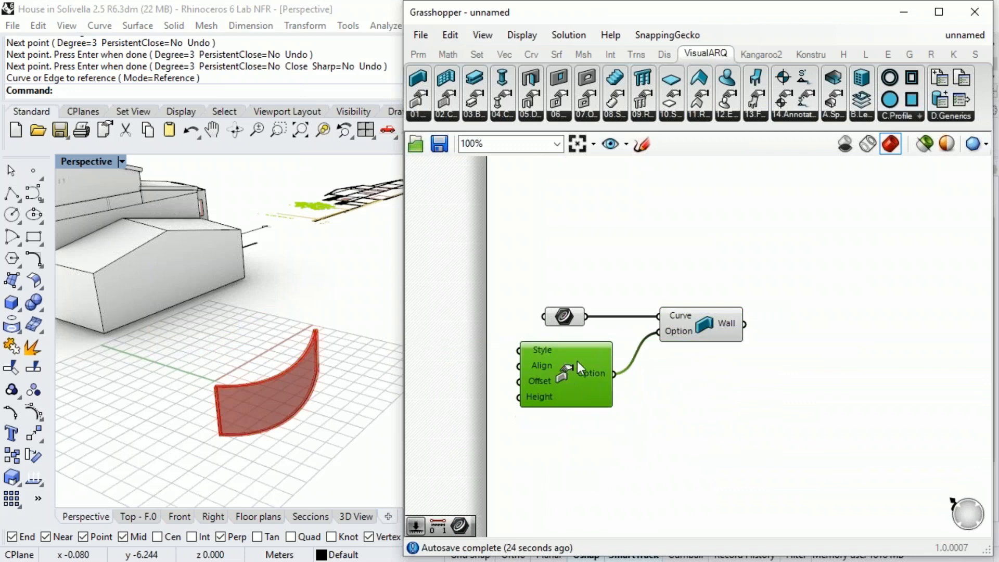
# Step: Add a number slider for the wall option's Height input and set it to 2
pyautogui.doubleClick(461, 367)
pyautogui.write('3')
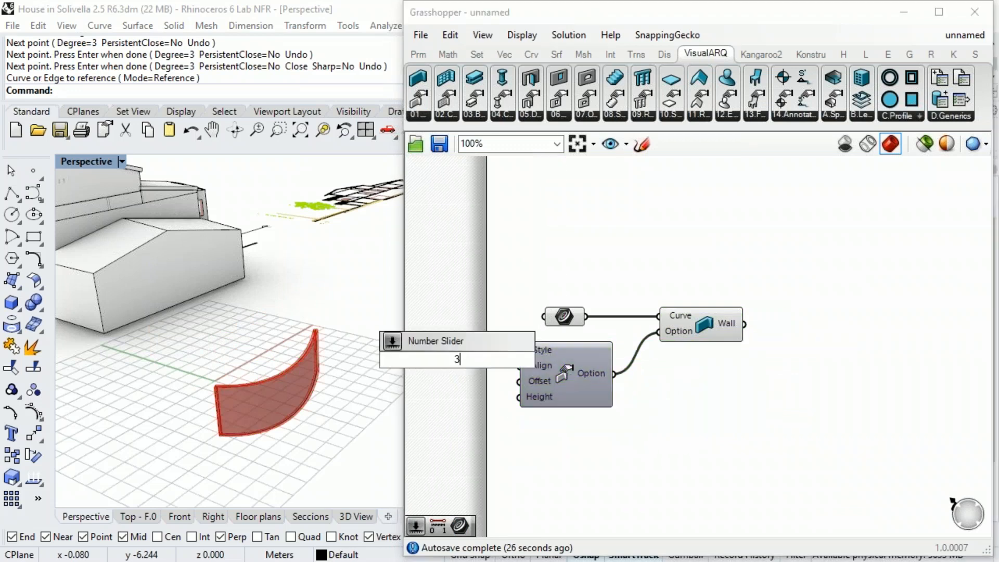
pyautogui.press('Return')
pyautogui.moveTo(627, 355); pyautogui.dragTo(636, 392)
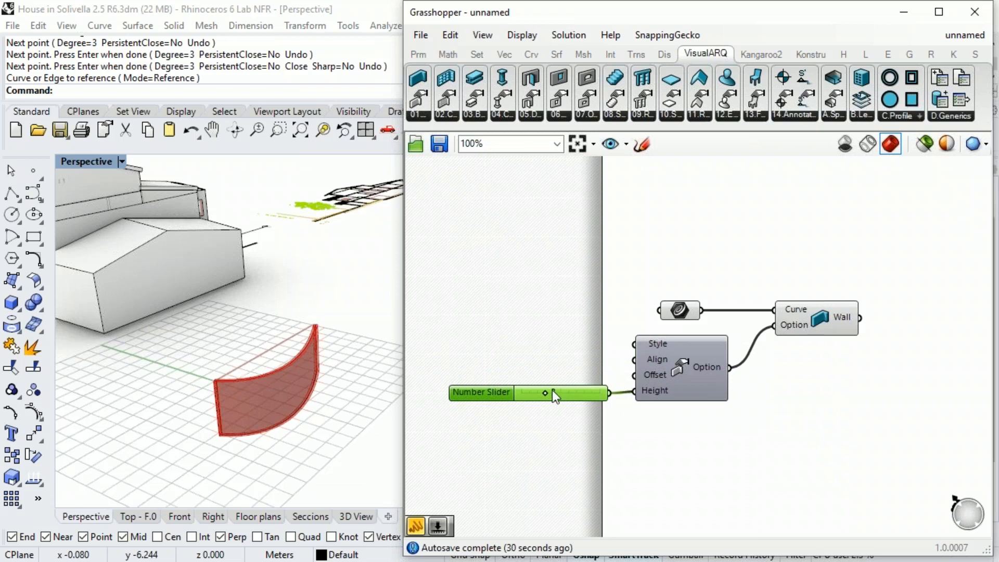
pyautogui.moveTo(544, 393)
pyautogui.mouseDown()
pyautogui.moveTo(566, 393)
pyautogui.moveTo(535, 394)
pyautogui.mouseUp()
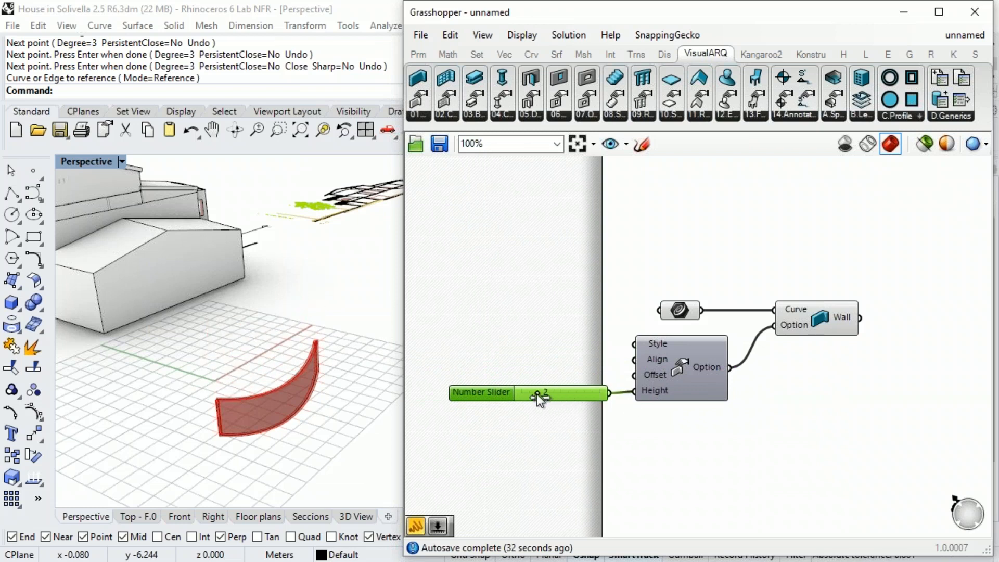
# Step: Review the list of VisualARQ wall components and delete the whole wall definition from the canvas
pyautogui.moveTo(814, 374); pyautogui.dragTo(751, 375, button='right')
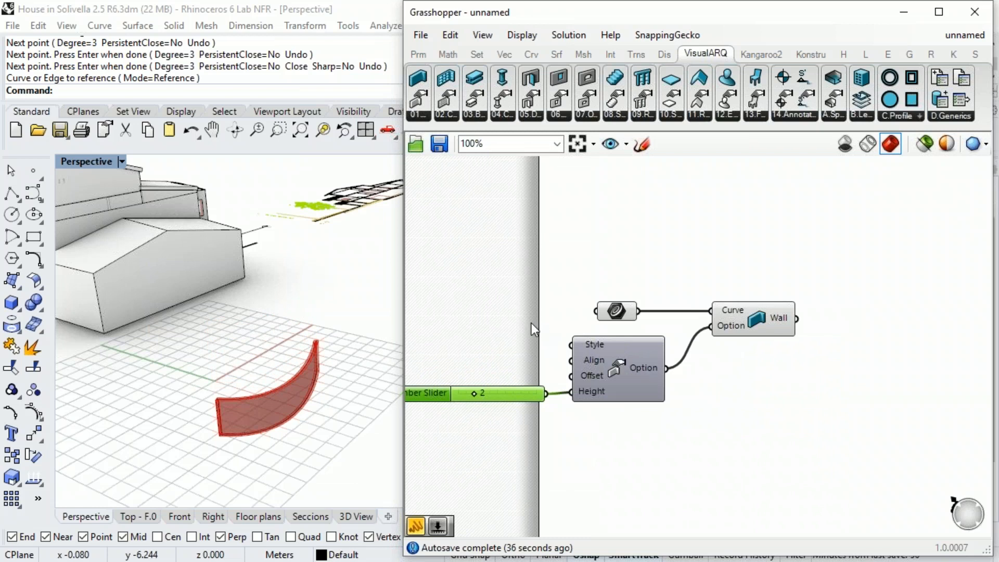
pyautogui.click(418, 114)
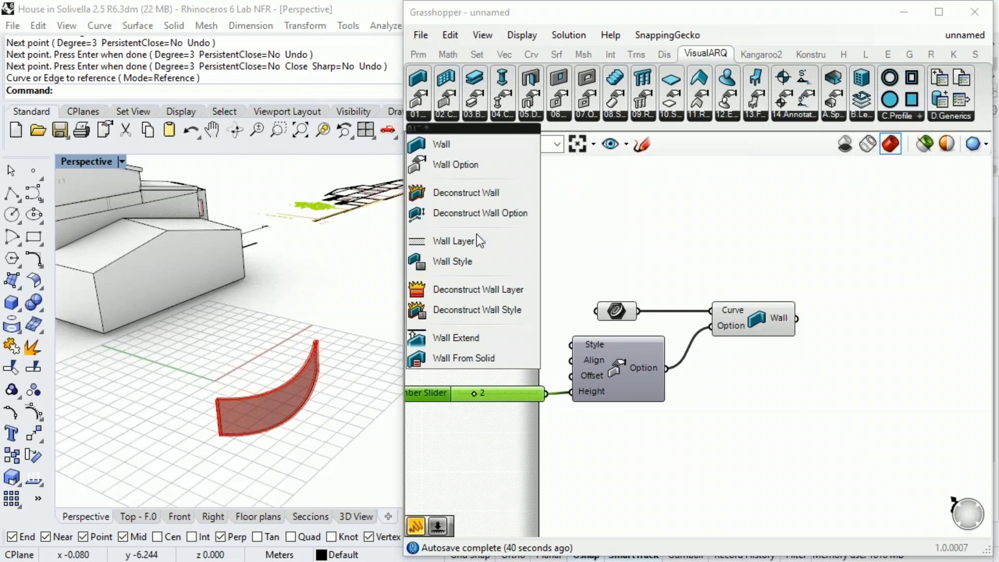
pyautogui.click(673, 255)
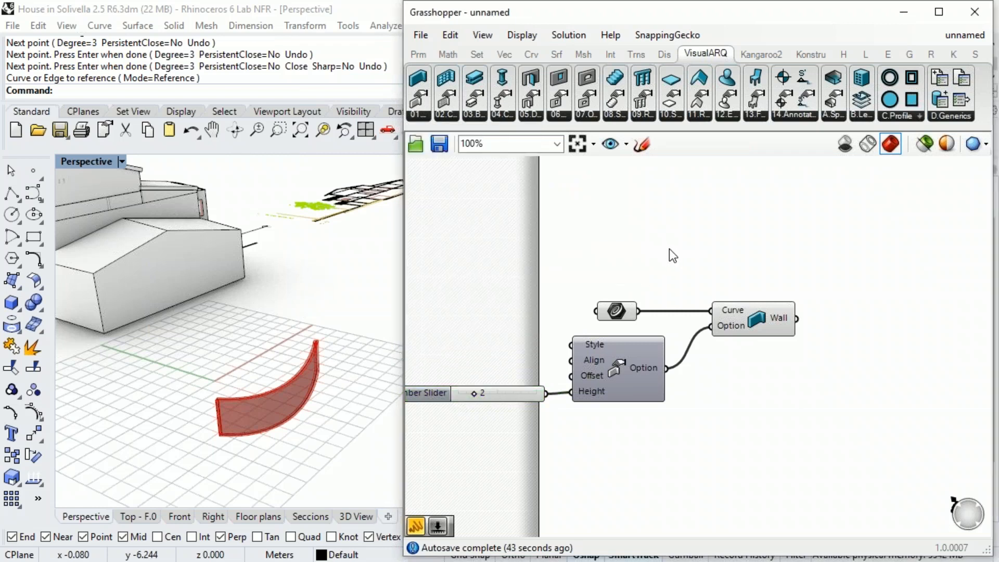
pyautogui.moveTo(790, 406); pyautogui.dragTo(522, 282)
pyautogui.press('Delete')
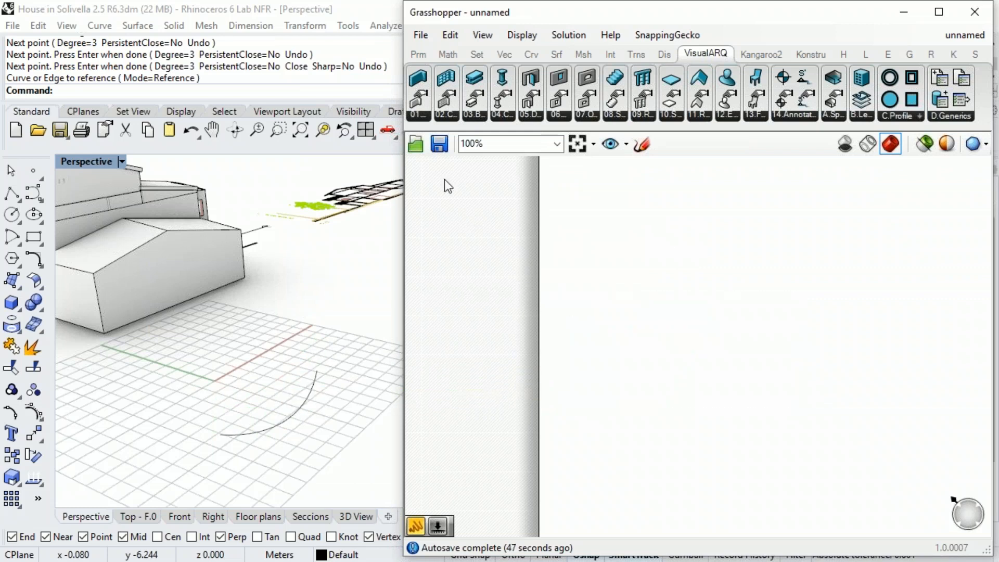
# Step: Open the Domino Demo 2.gh definition and bring its structure preview and column grid sliders into view
pyautogui.click(416, 144)
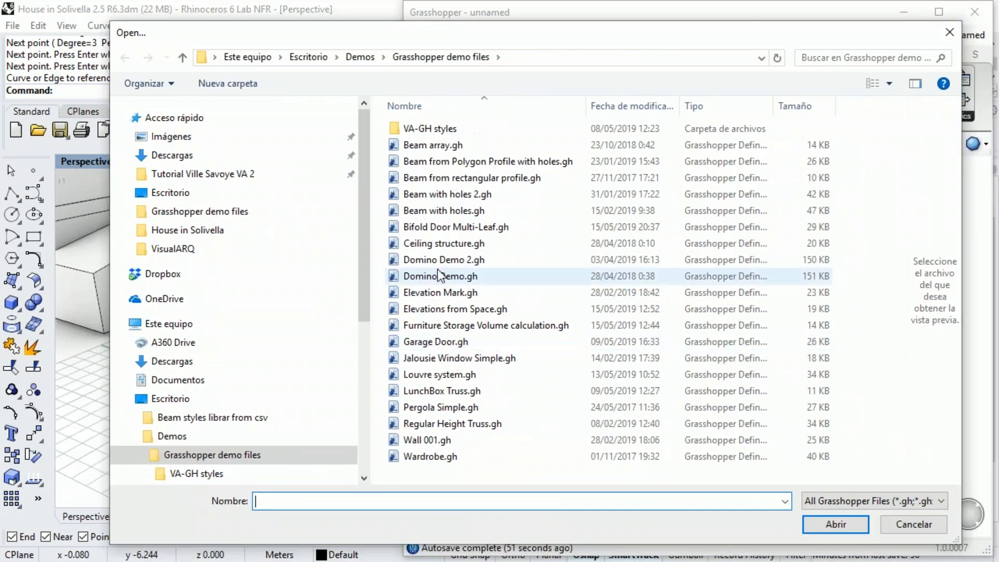
pyautogui.click(439, 261)
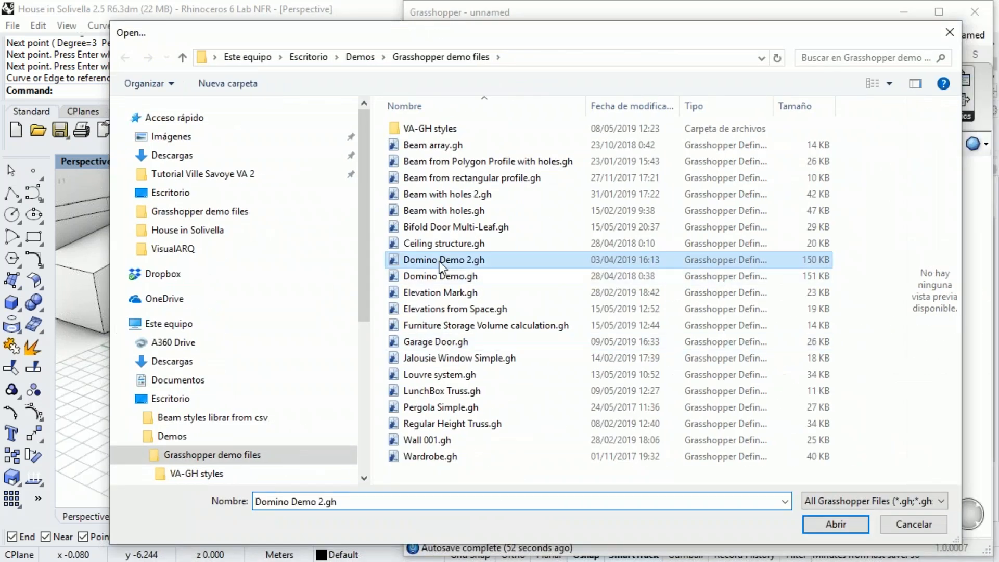
pyautogui.doubleClick(439, 261)
pyautogui.scroll(-5, 310, 352)
pyautogui.moveTo(295, 361); pyautogui.dragTo(333, 343, button='right')
pyautogui.scroll(3, 301, 325)
pyautogui.scroll(2, 345, 353)
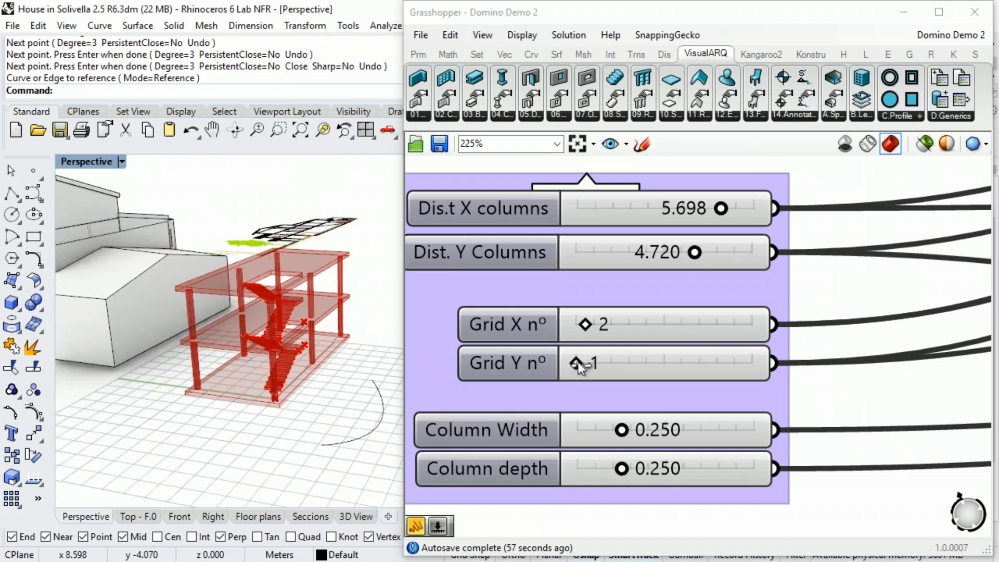
# Step: Set the Grid Y nº slider to 2 and the Grid X nº slider to 4
pyautogui.moveTo(580, 360); pyautogui.dragTo(584, 363)
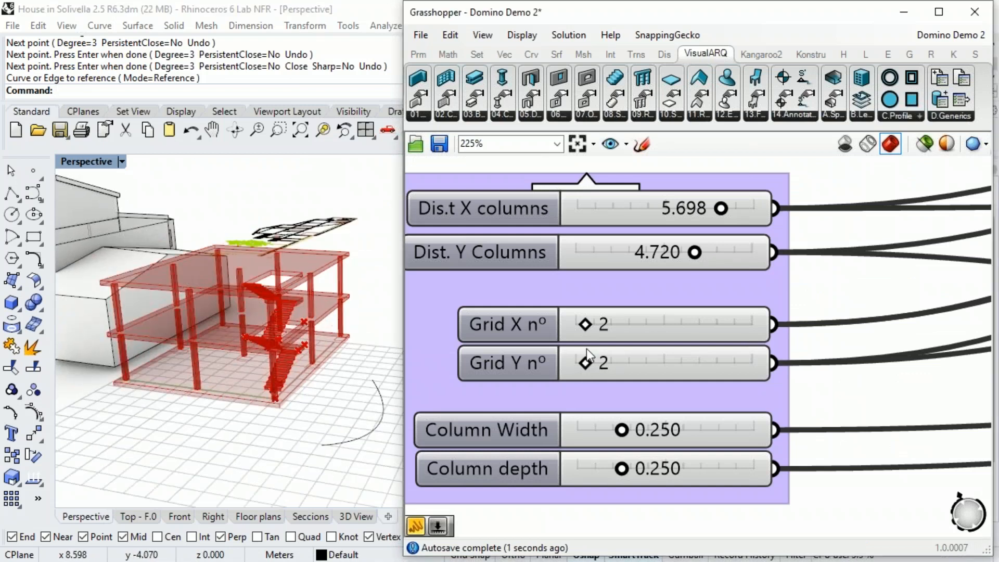
pyautogui.moveTo(595, 328); pyautogui.dragTo(600, 330)
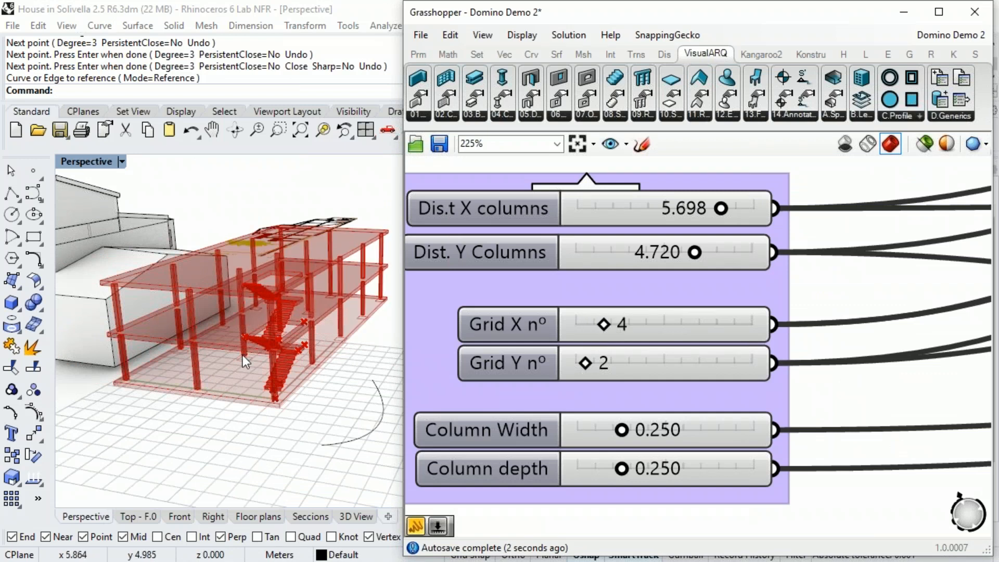
pyautogui.moveTo(243, 354); pyautogui.dragTo(278, 356, button='right')
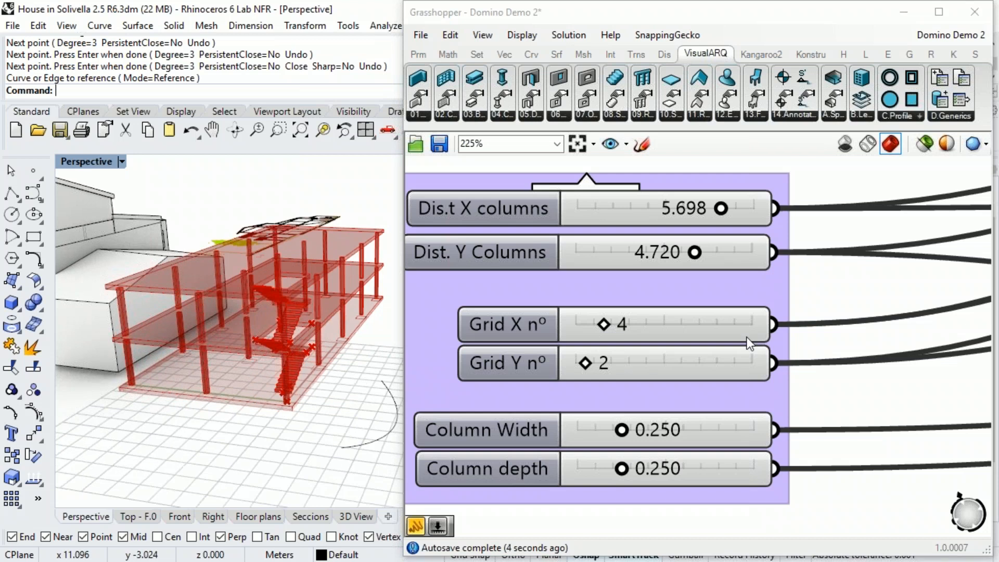
# Step: Set the Nº of Levels slider in the LEVELS group to 7
pyautogui.scroll(-4, 741, 341)
pyautogui.moveTo(687, 430); pyautogui.dragTo(687, 342, button='right')
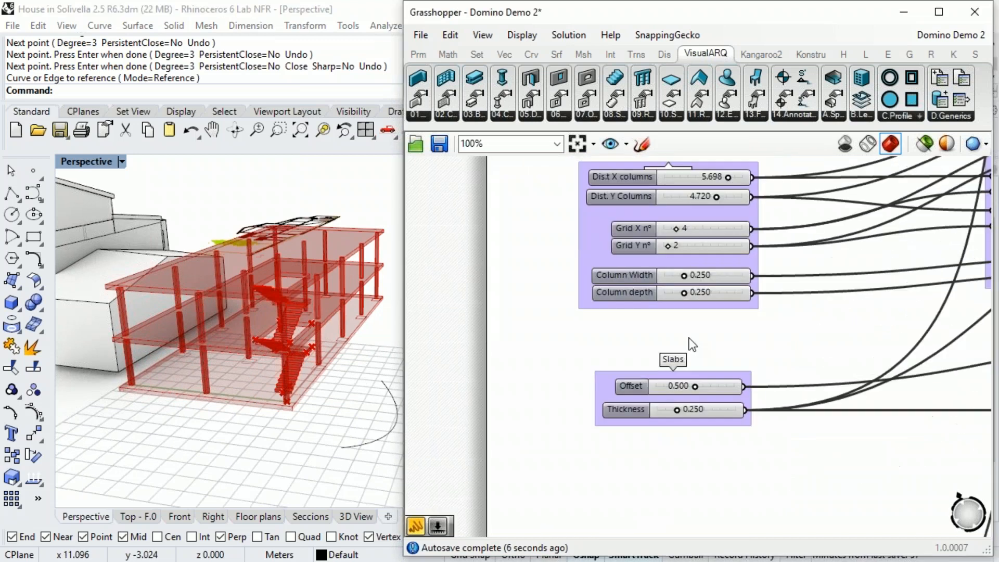
pyautogui.scroll(3, 687, 341)
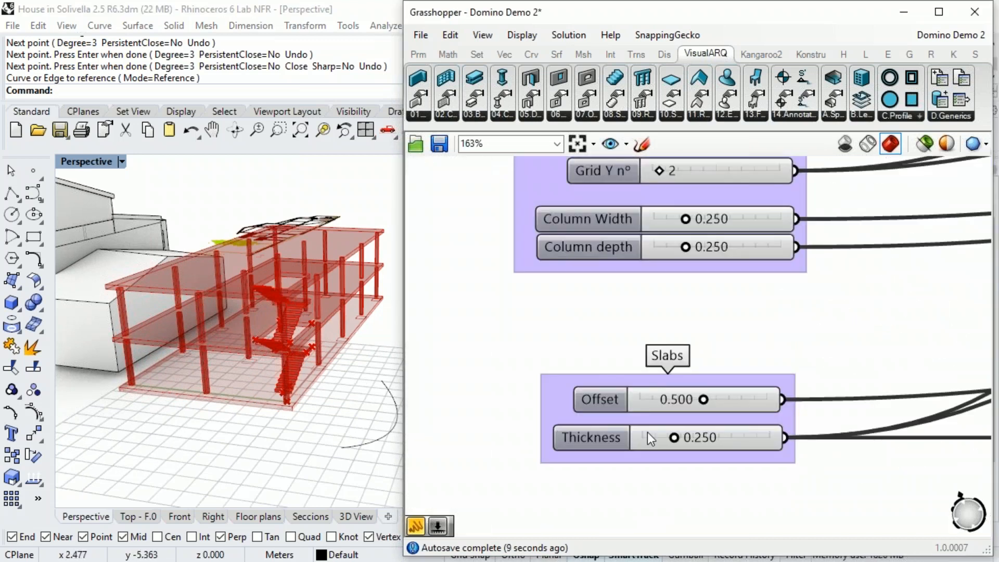
pyautogui.moveTo(679, 417); pyautogui.dragTo(669, 291, button='right')
pyautogui.scroll(-3, 672, 305)
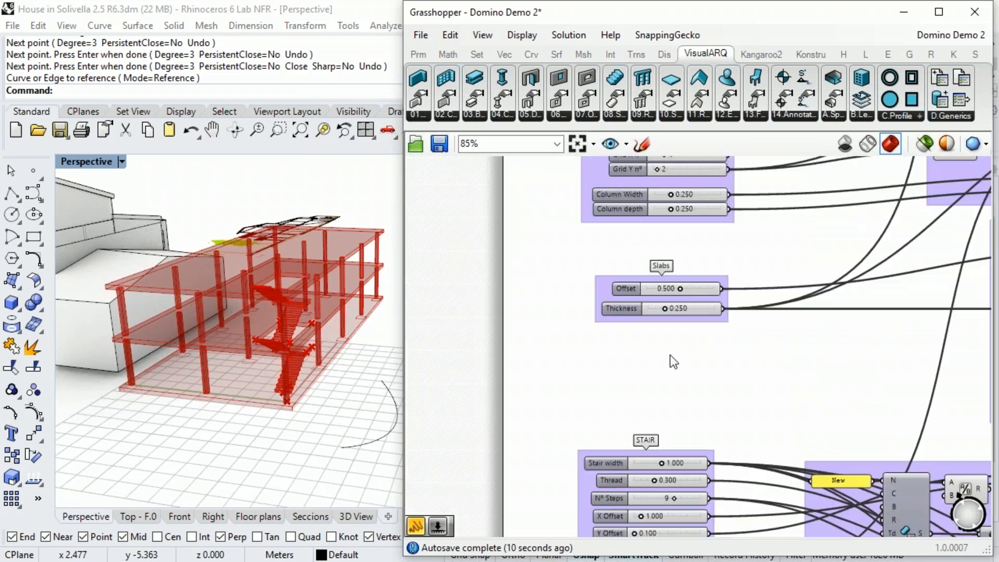
pyautogui.moveTo(674, 427); pyautogui.dragTo(667, 334, button='right')
pyautogui.moveTo(617, 509); pyautogui.dragTo(607, 416, button='right')
pyautogui.scroll(3, 607, 416)
pyautogui.moveTo(598, 416); pyautogui.dragTo(612, 417)
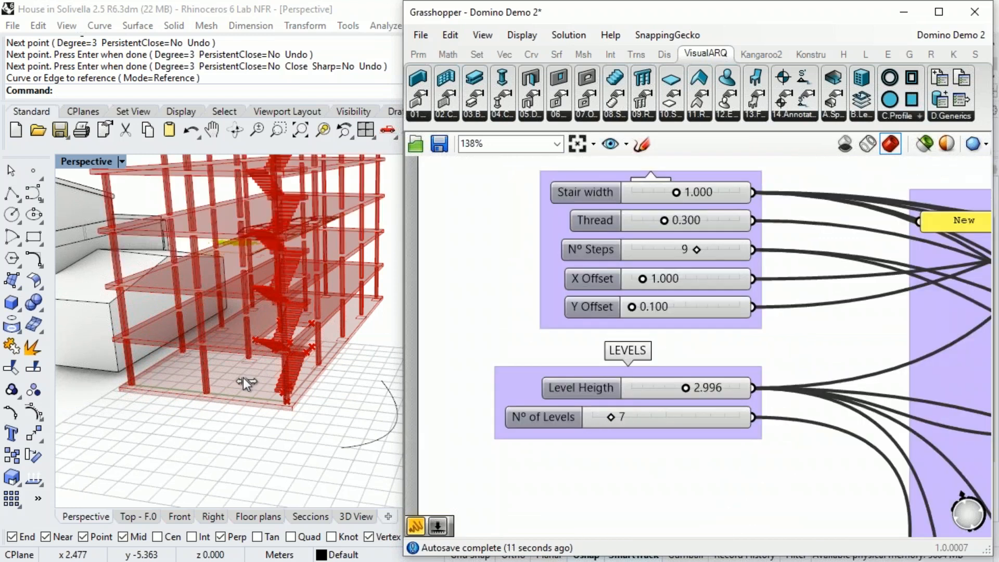
pyautogui.moveTo(244, 383); pyautogui.dragTo(263, 368, button='right')
pyautogui.scroll(-5, 263, 367)
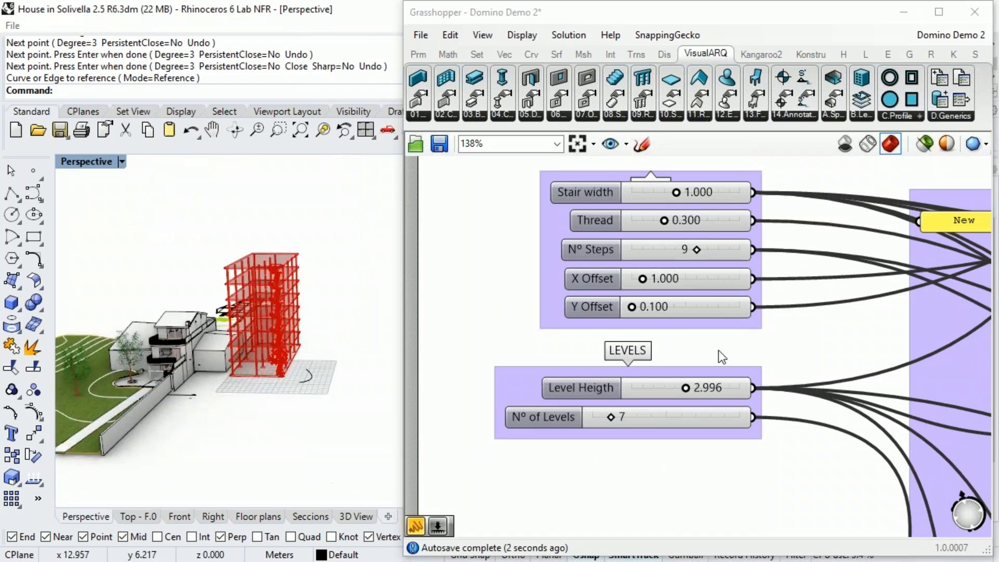
# Step: Bake the building geometry from the BAKE ME parameter into the model and close Grasshopper
pyautogui.scroll(-4, 720, 356)
pyautogui.scroll(-4, 703, 338)
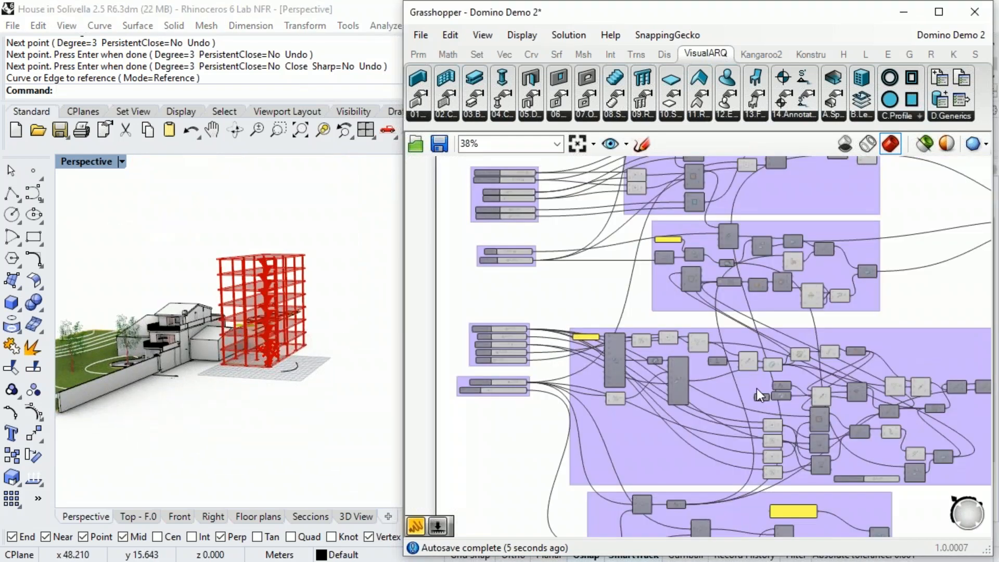
pyautogui.scroll(6, 914, 258)
pyautogui.click(769, 336)
pyautogui.middleClick(772, 337)
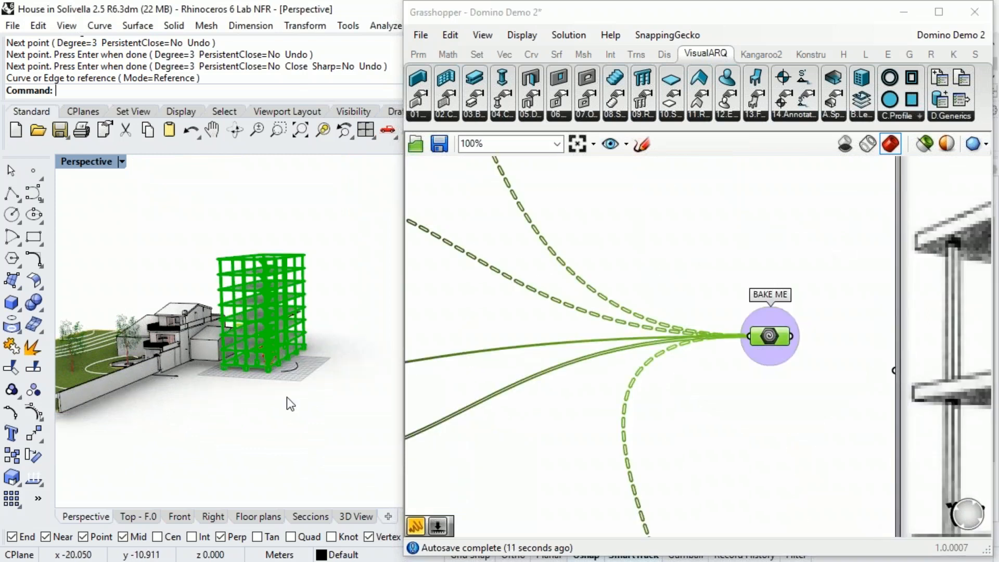
pyautogui.click(976, 16)
# Step: Select the upper storeys of the baked building, view their slab properties and clear the selection
pyautogui.scroll(6, 264, 236)
pyautogui.moveTo(265, 236); pyautogui.dragTo(283, 232, button='right')
pyautogui.moveTo(167, 242); pyautogui.dragTo(382, 386)
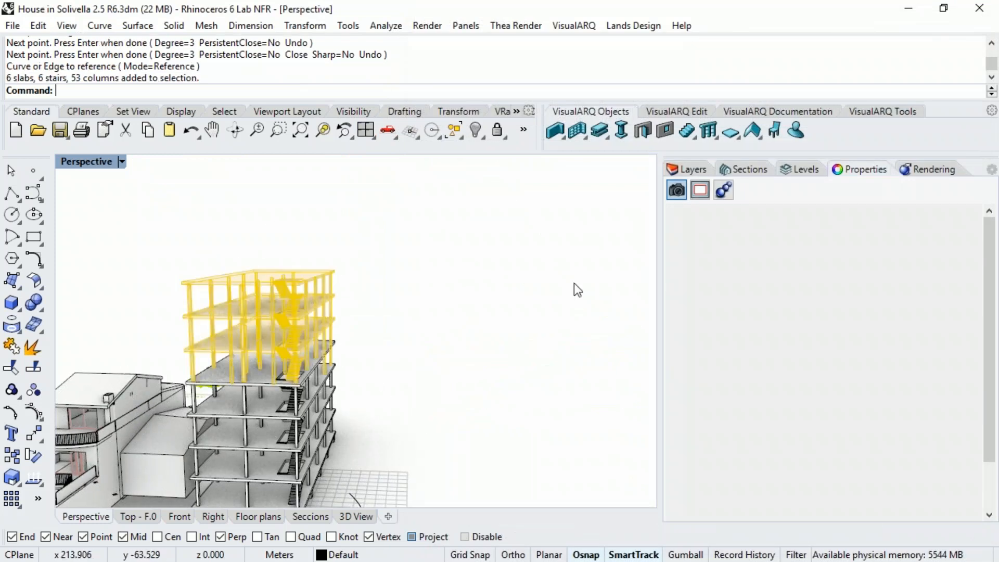
pyautogui.click(723, 213)
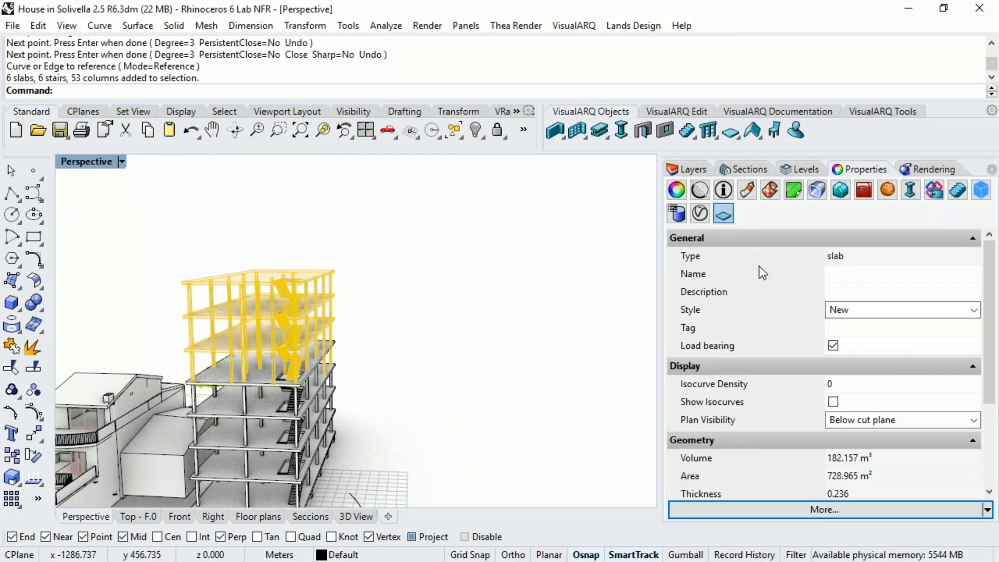
pyautogui.click(406, 370)
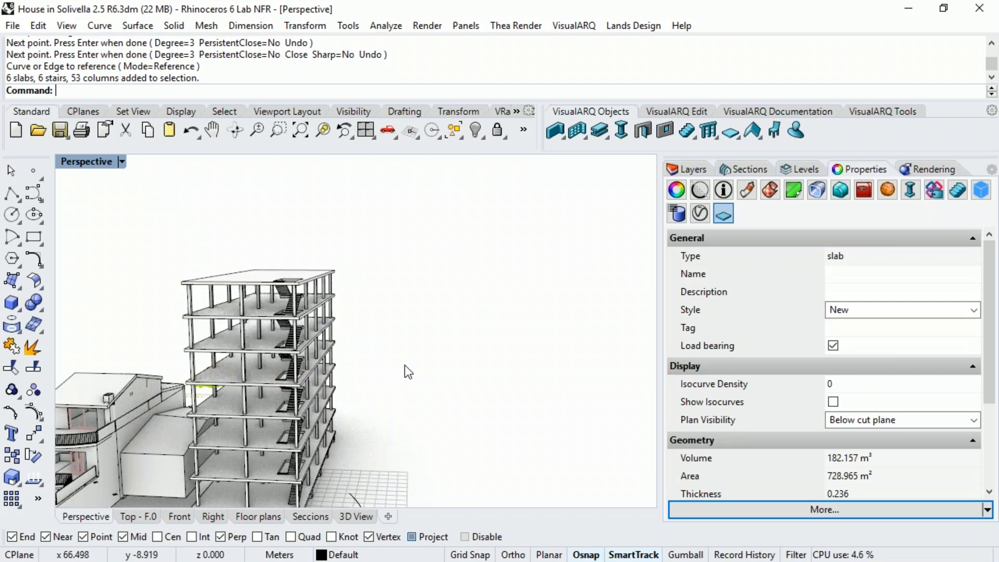
# Step: Insert a usable-area space named Kitchen with the Kitchen style on the apartment's kitchen floor
pyautogui.moveTo(486, 300); pyautogui.dragTo(433, 345, button='right')
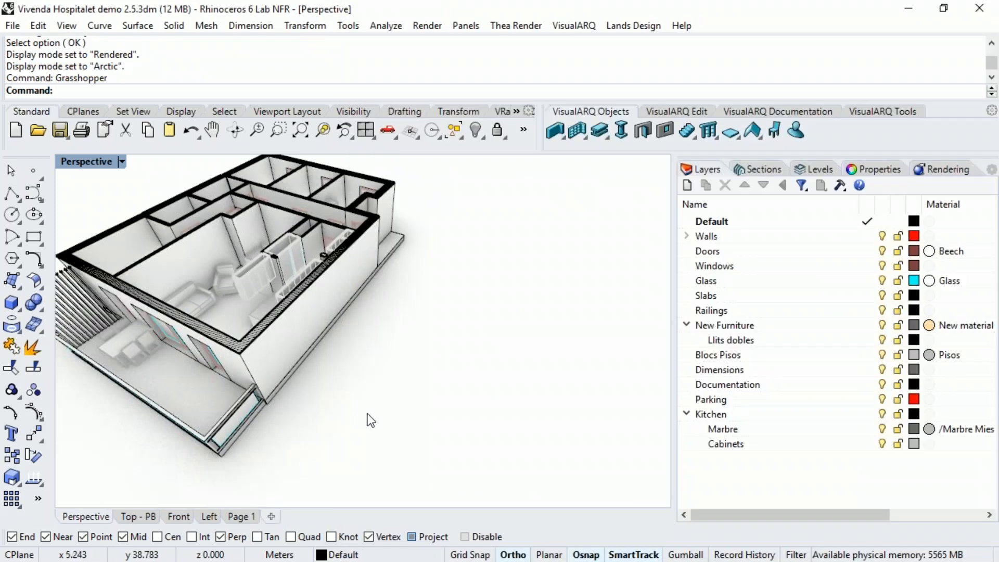
pyautogui.scroll(3, 371, 395)
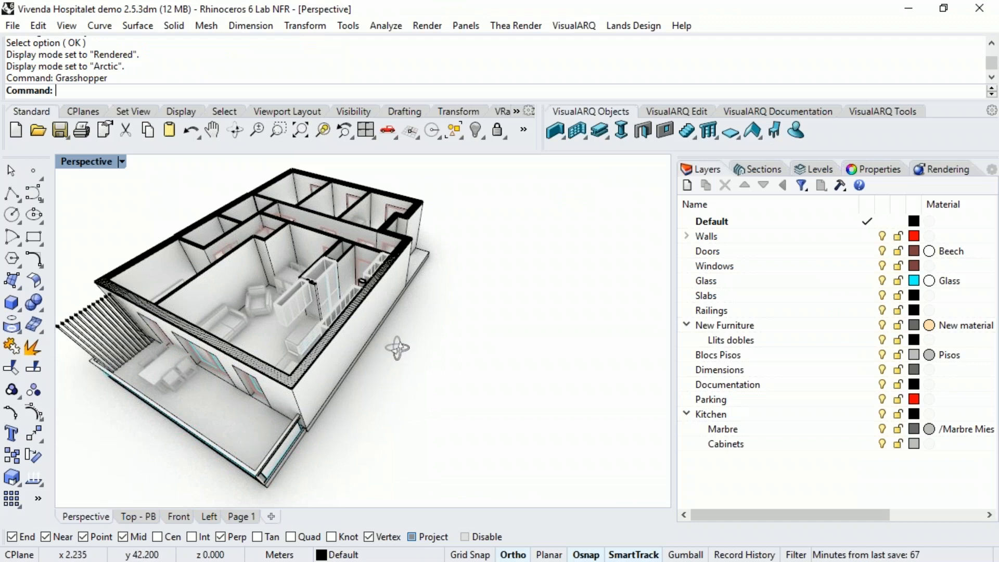
pyautogui.moveTo(398, 347); pyautogui.dragTo(401, 355, button='right')
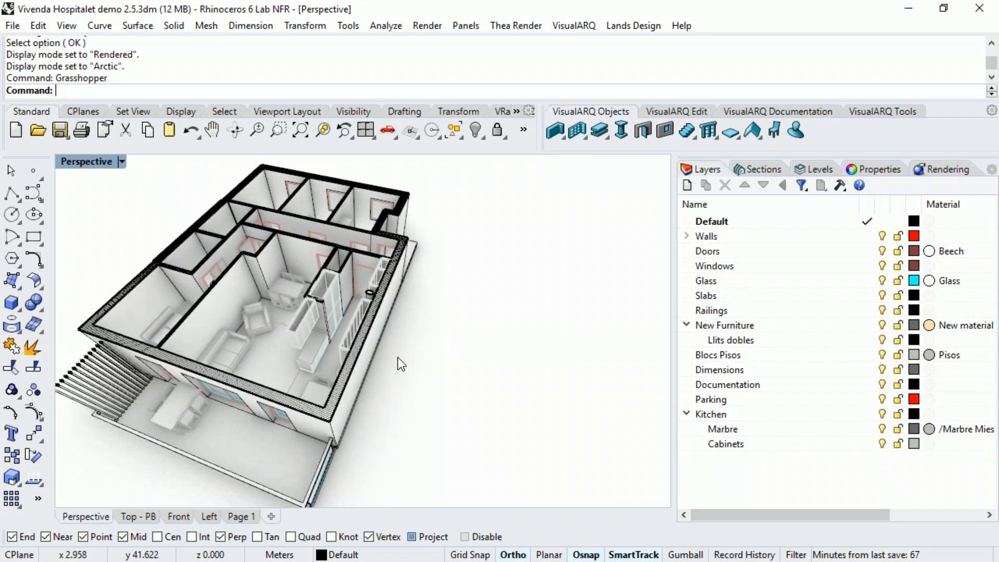
pyautogui.scroll(3, 397, 359)
pyautogui.moveTo(356, 361); pyautogui.dragTo(333, 308, button='right')
pyautogui.moveTo(375, 338); pyautogui.dragTo(364, 311, button='right')
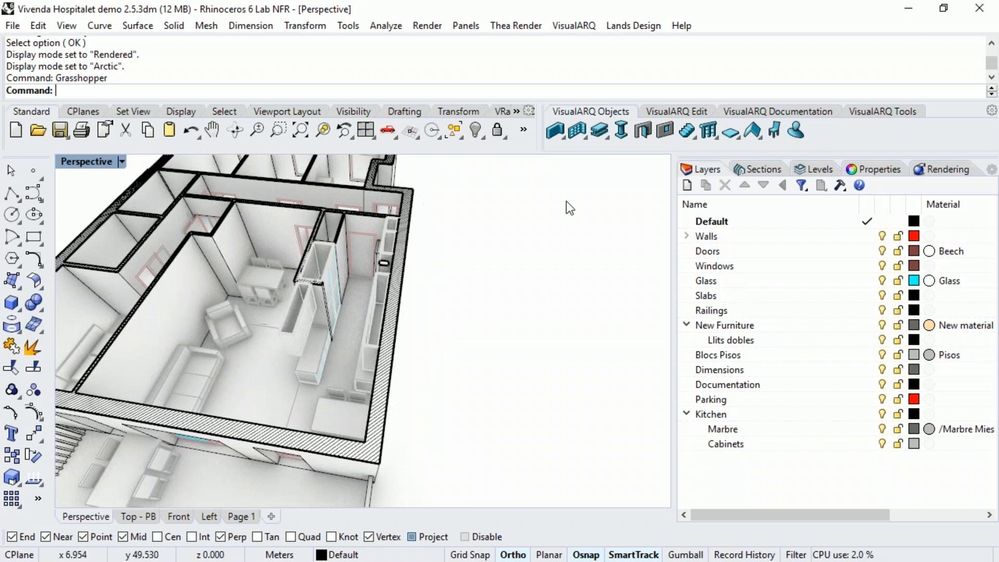
pyautogui.click(741, 111)
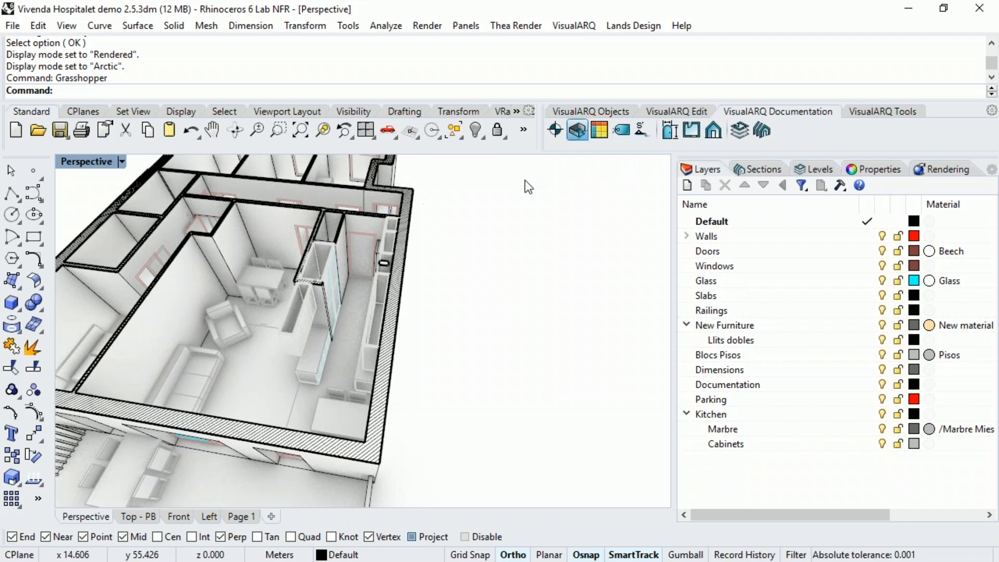
pyautogui.scroll(5, 364, 343)
pyautogui.click(343, 349)
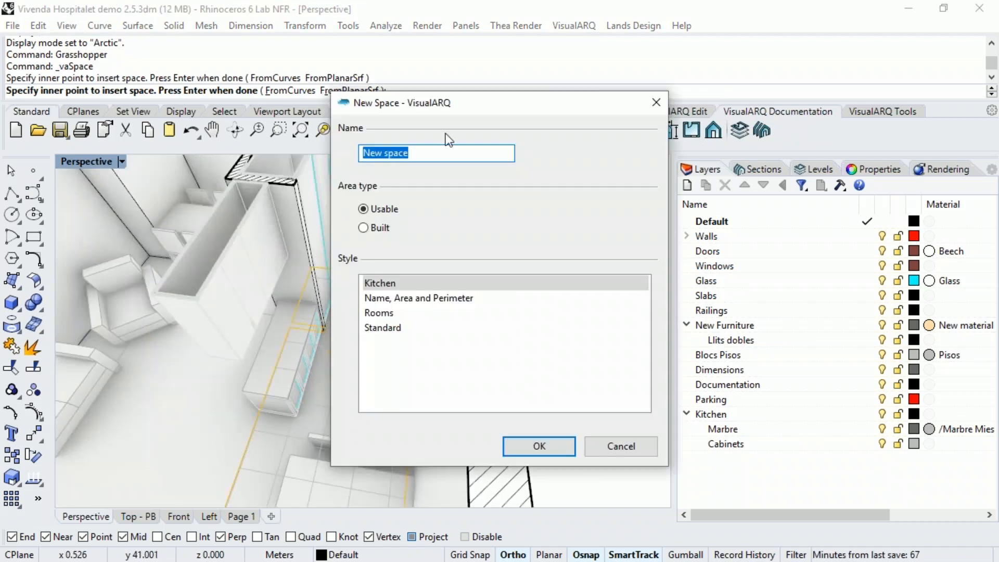
pyautogui.moveTo(463, 106); pyautogui.dragTo(670, 129)
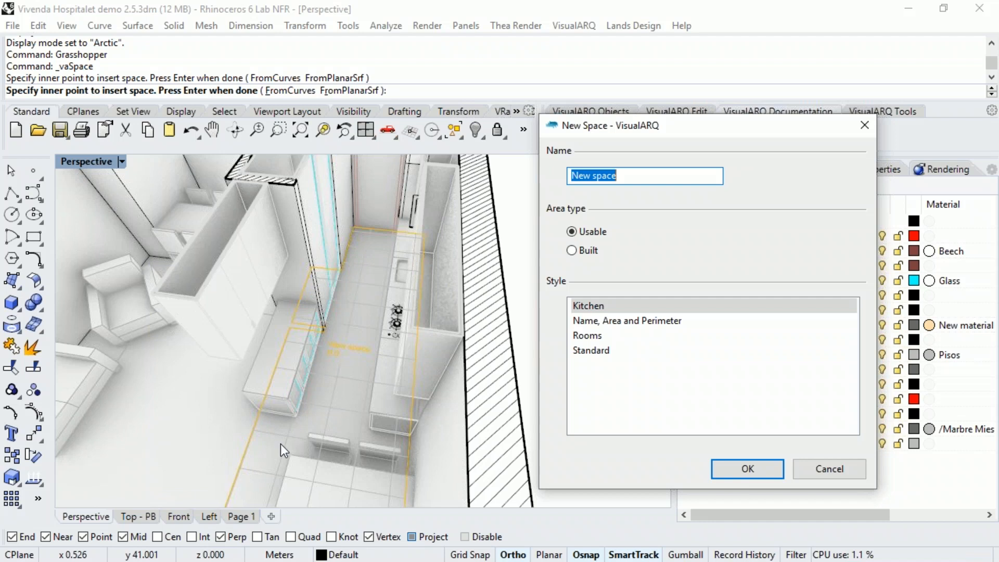
pyautogui.write('Kitchen')
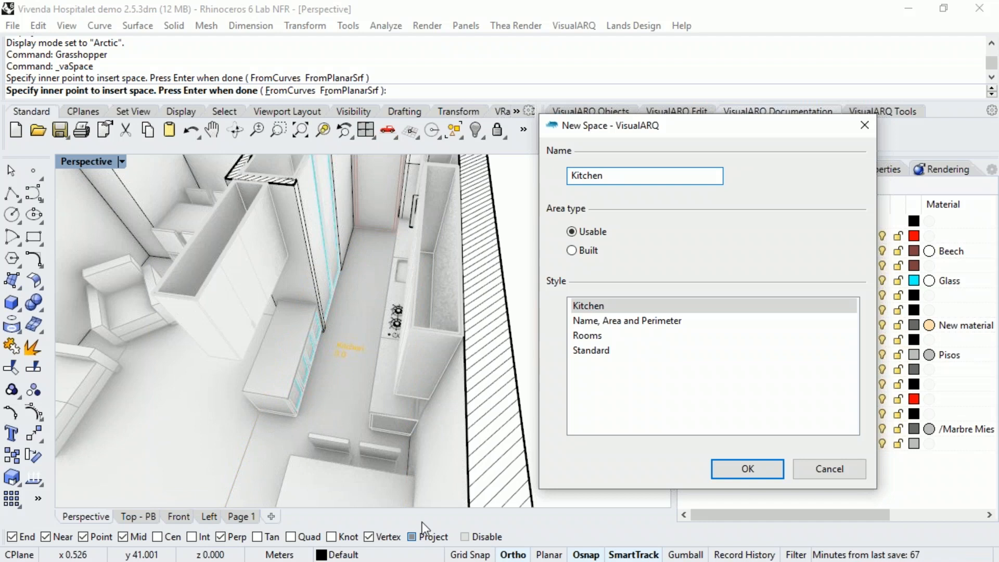
pyautogui.click(723, 468)
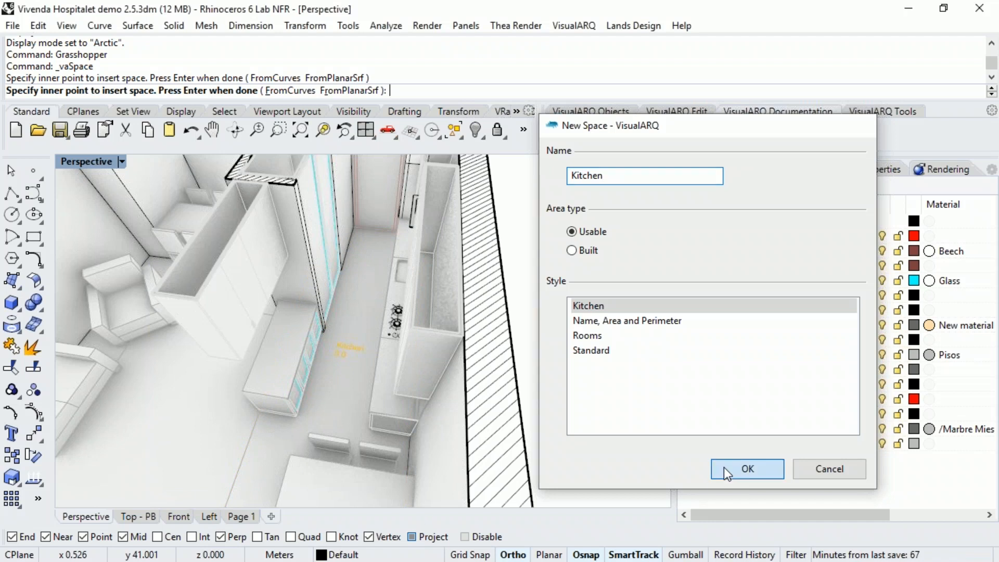
pyautogui.press('Return')
# Step: Open Grasshopper with the Elevations from Space definition and reference the Kitchen space in its Select one Space parameter
pyautogui.scroll(-3, 546, 379)
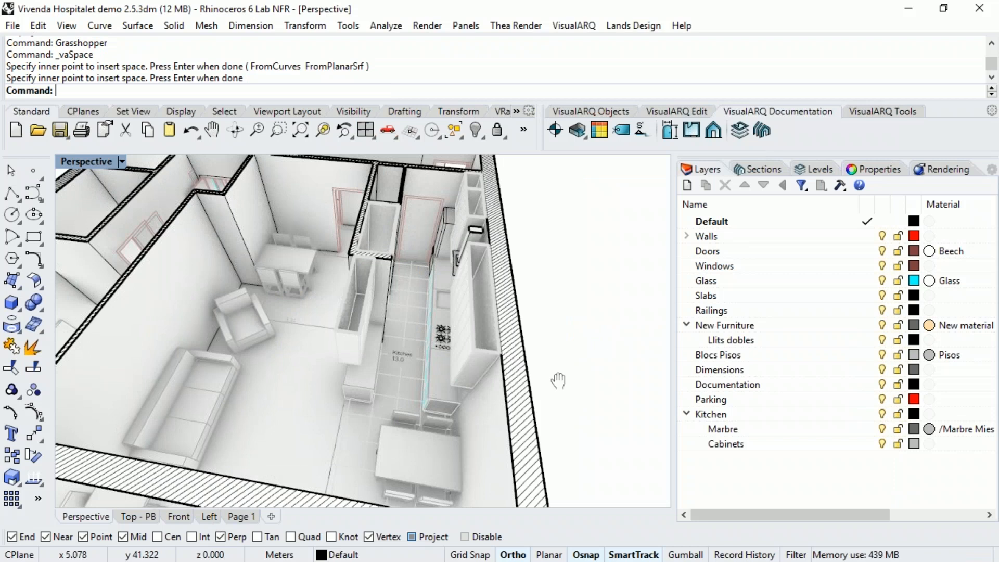
pyautogui.scroll(5, 554, 380)
pyautogui.write('Gras')
pyautogui.press('Return')
pyautogui.moveTo(655, 70); pyautogui.dragTo(611, 239)
pyautogui.click(363, 145)
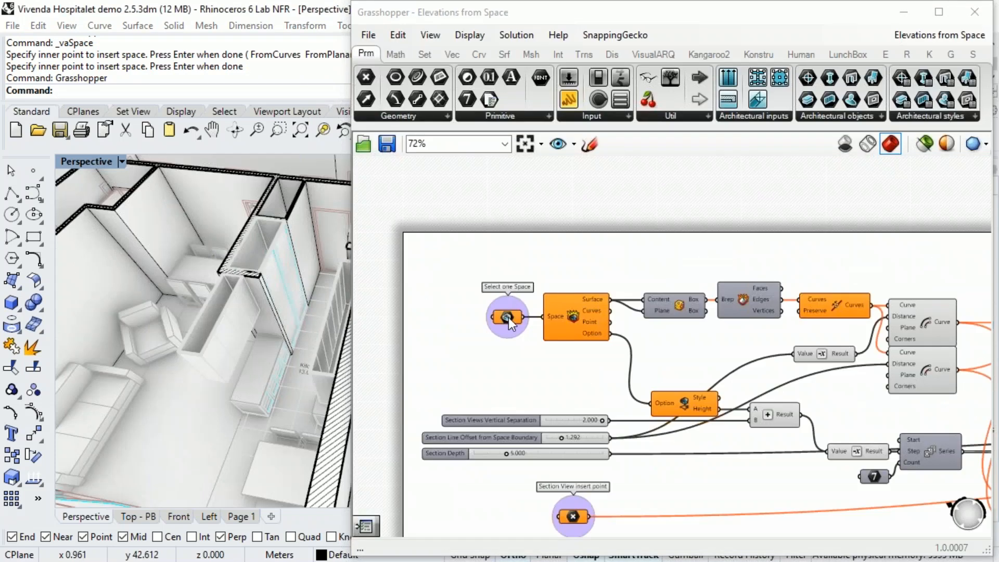
pyautogui.rightClick(507, 317)
pyautogui.click(560, 437)
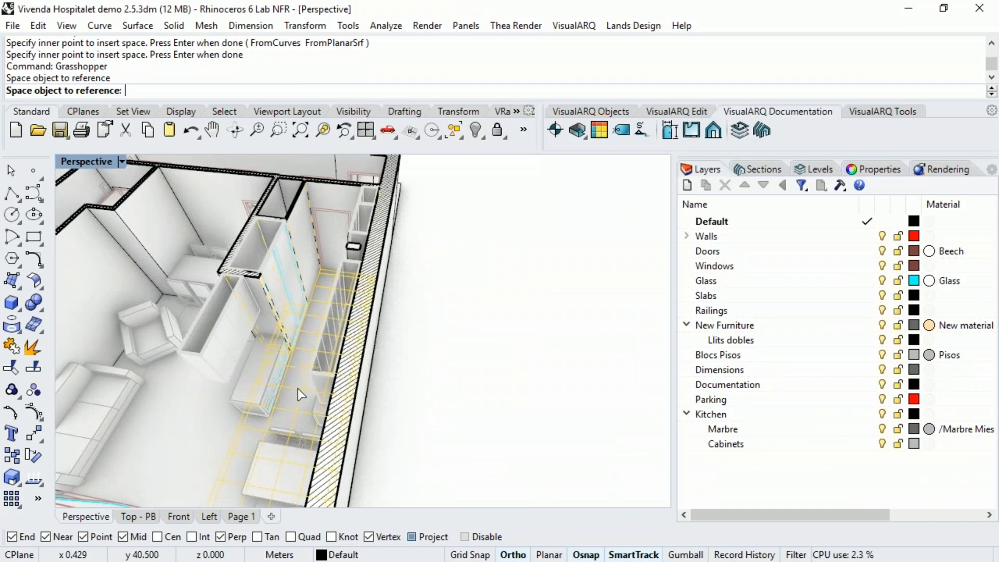
pyautogui.click(301, 394)
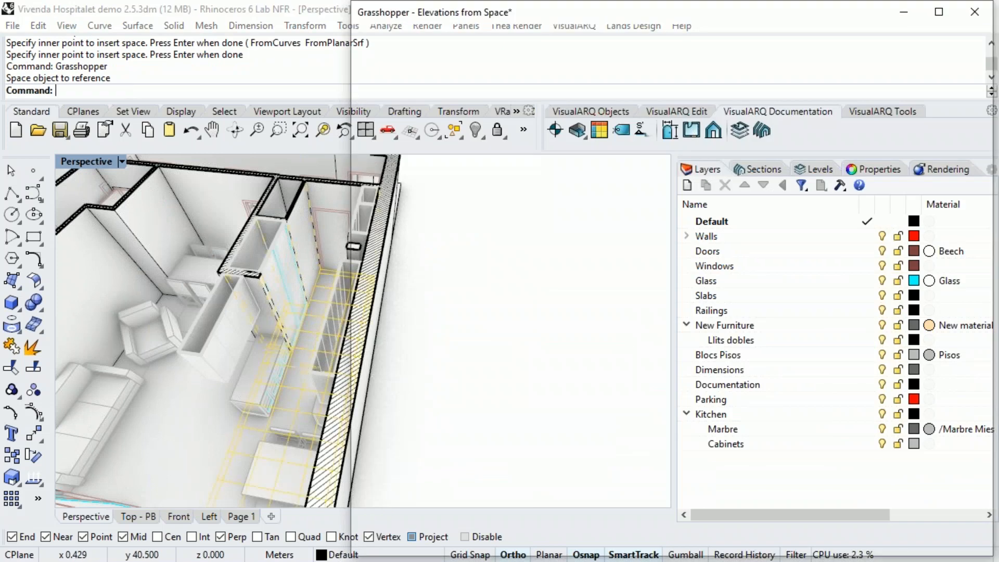
# Step: Set the Section Line Offset from Space Boundary slider to 1.037
pyautogui.scroll(-5, 289, 377)
pyautogui.keyDown('shift'); pyautogui.moveTo(261, 342); pyautogui.dragTo(202, 282, button='right'); pyautogui.keyUp('shift')
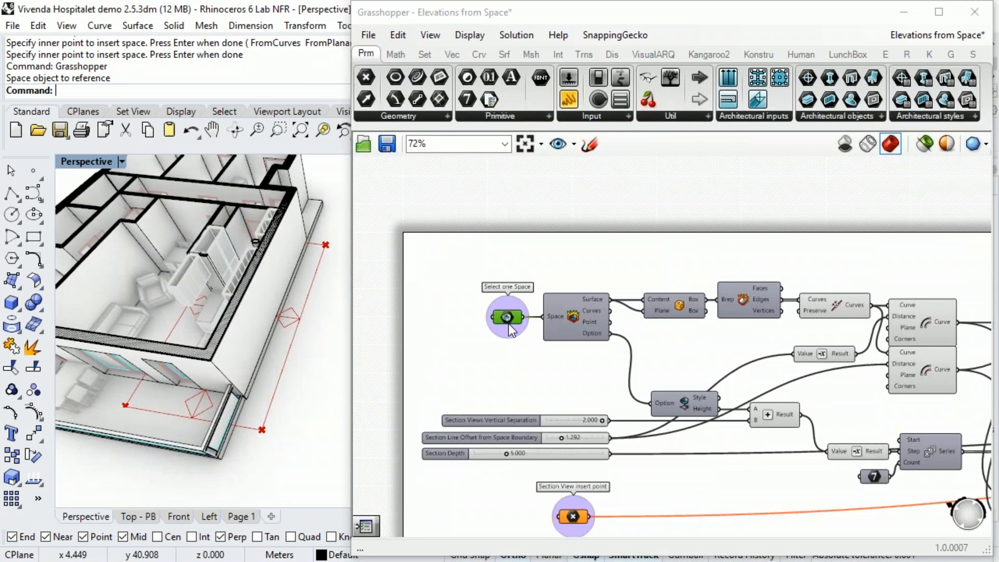
pyautogui.keyDown('shift'); pyautogui.moveTo(268, 320); pyautogui.dragTo(295, 331, button='right'); pyautogui.keyUp('shift')
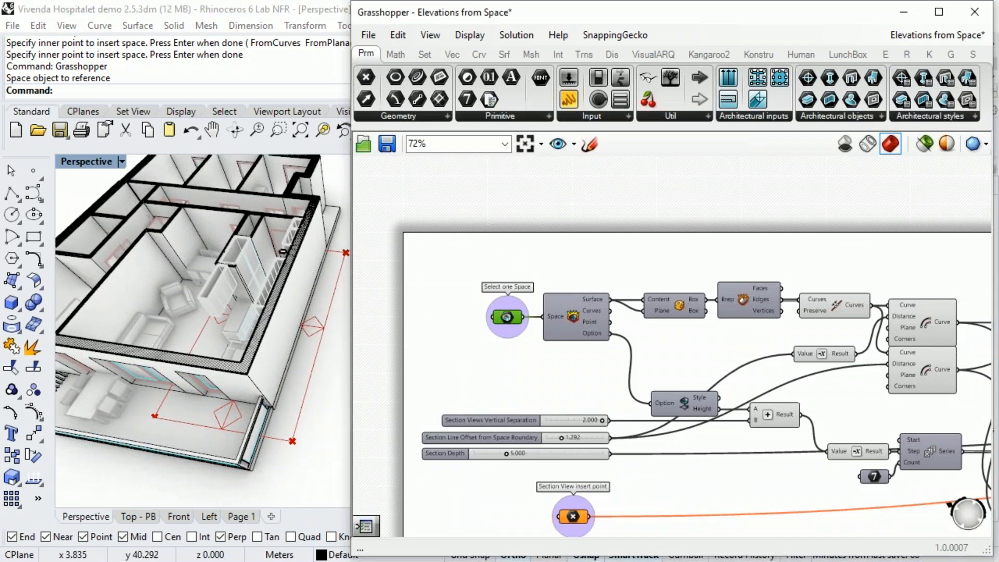
pyautogui.scroll(4, 588, 343)
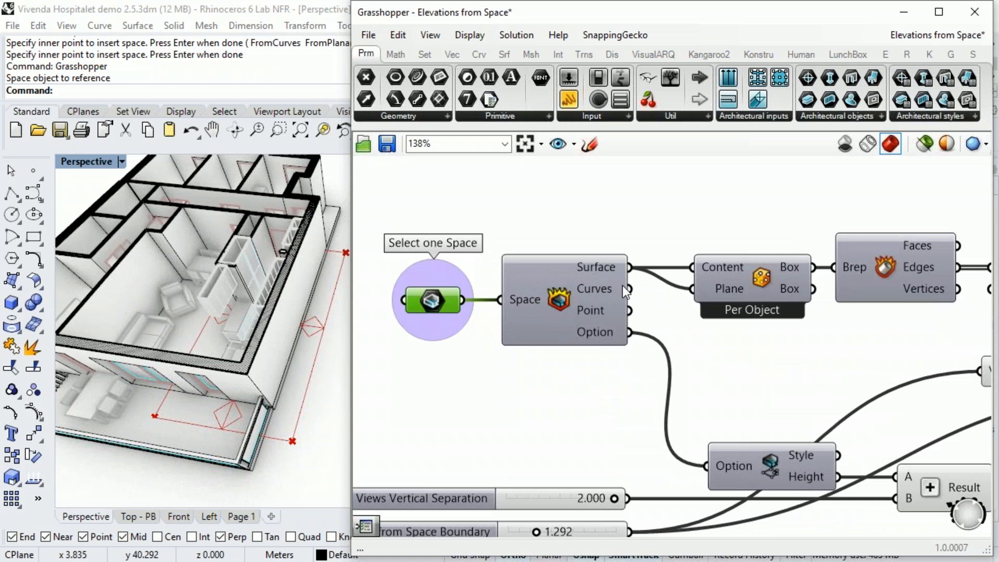
pyautogui.scroll(-2, 626, 274)
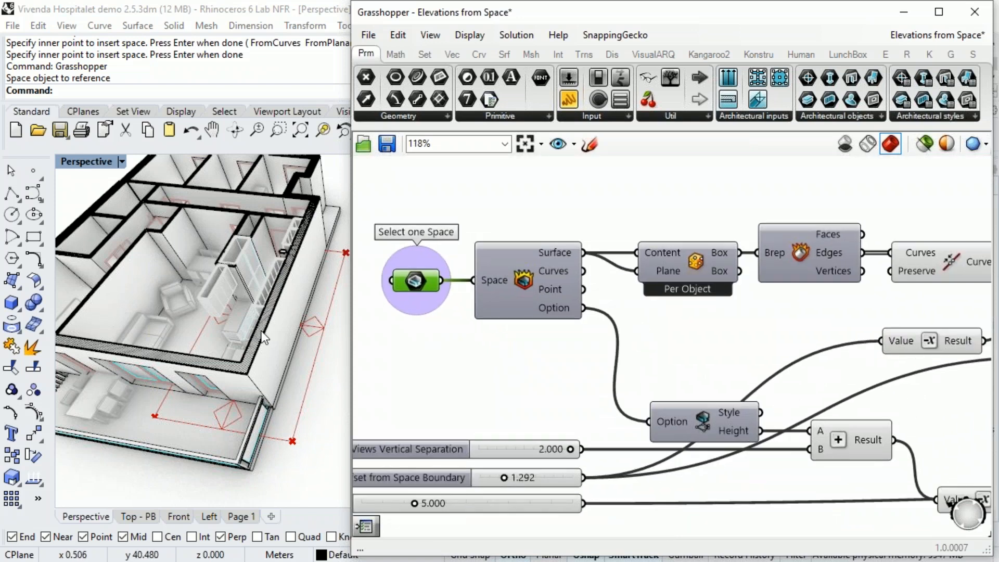
pyautogui.scroll(-3, 260, 329)
pyautogui.moveTo(513, 464); pyautogui.dragTo(618, 391, button='right')
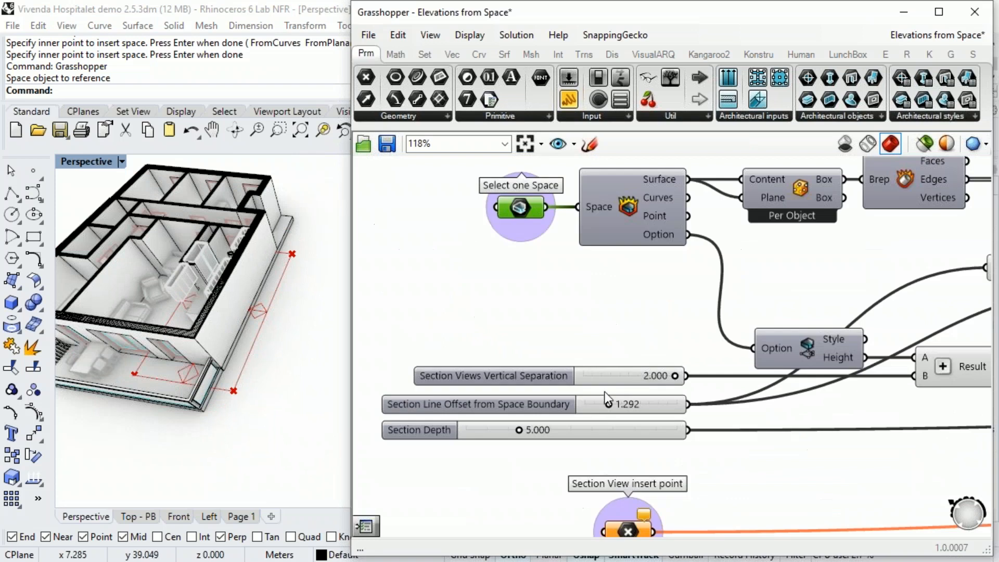
pyautogui.moveTo(620, 404); pyautogui.dragTo(603, 404)
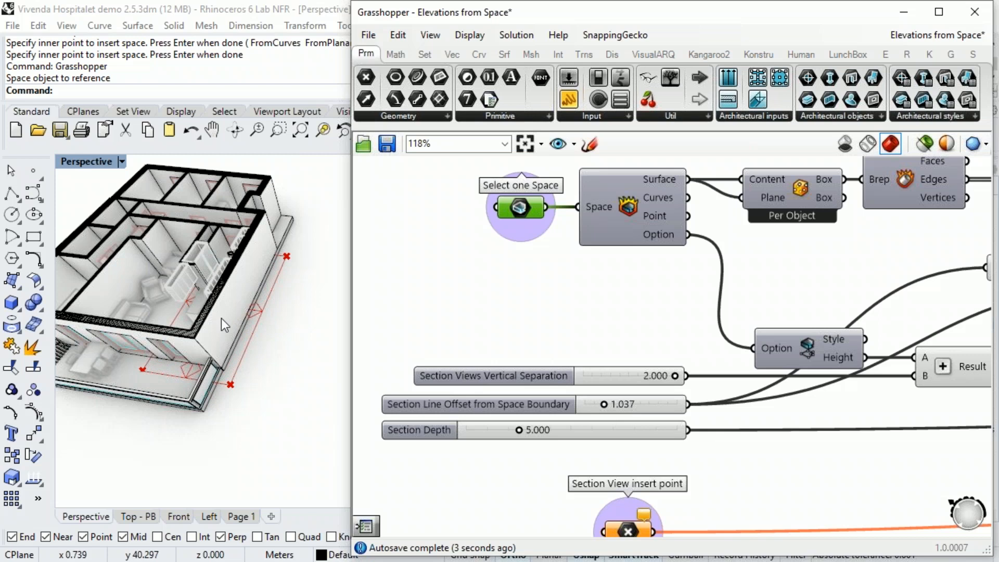
# Step: Set one point on the empty ground beside the apartment as the Section View insert point
pyautogui.moveTo(582, 423); pyautogui.dragTo(550, 344, button='right')
pyautogui.rightClick(598, 456)
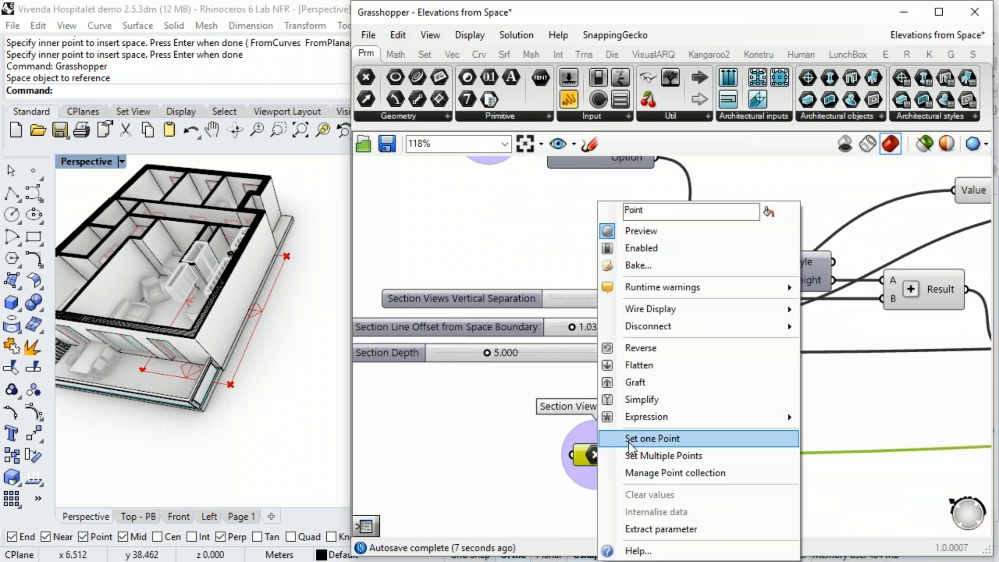
pyautogui.click(634, 441)
pyautogui.click(363, 225)
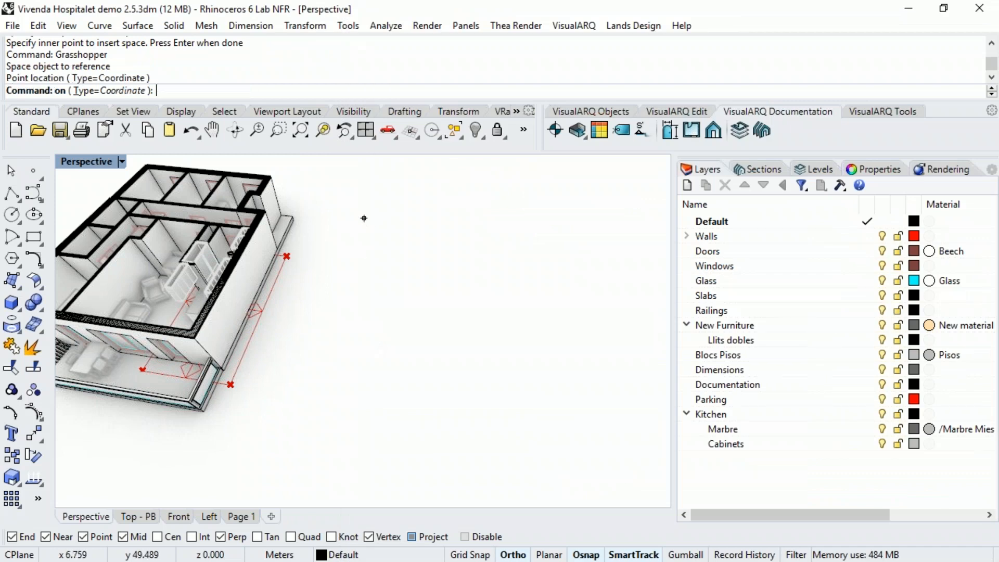
pyautogui.scroll(-3, 286, 234)
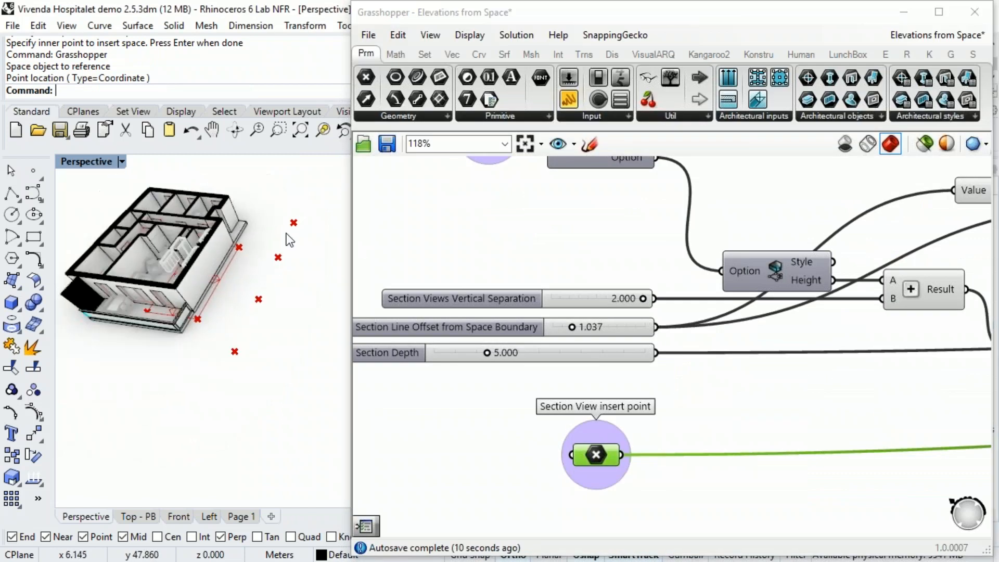
# Step: Bake the Section and SectionView components of the Bake at same time group together into the model
pyautogui.scroll(-2, 571, 411)
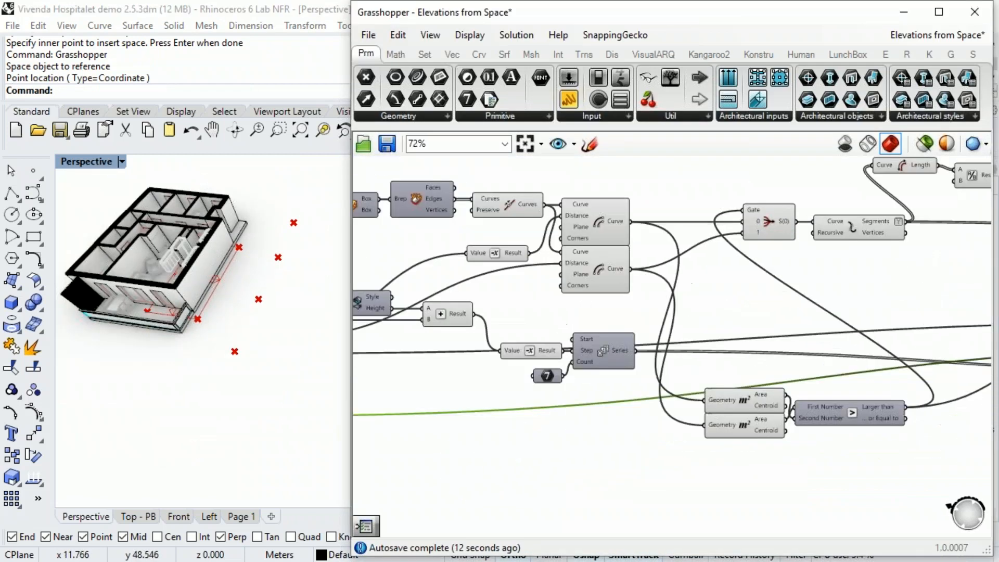
pyautogui.scroll(2, 832, 255)
pyautogui.click(604, 277)
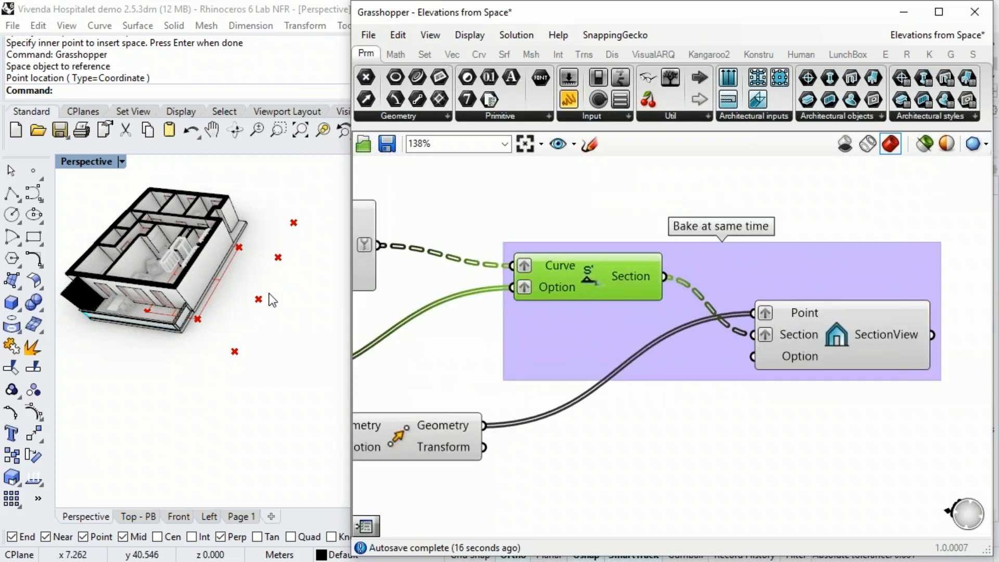
pyautogui.click(841, 338)
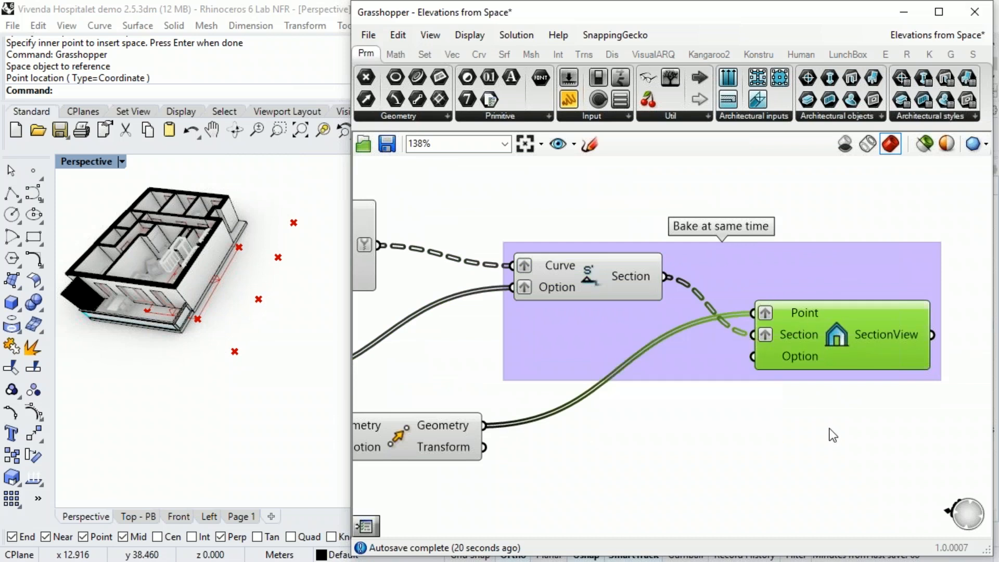
pyautogui.click(601, 277)
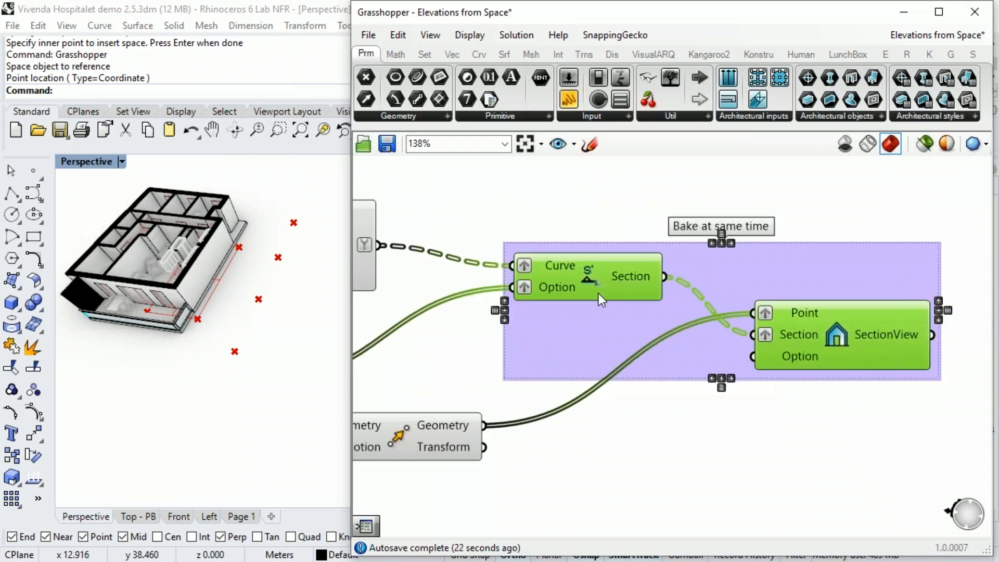
pyautogui.middleClick(598, 280)
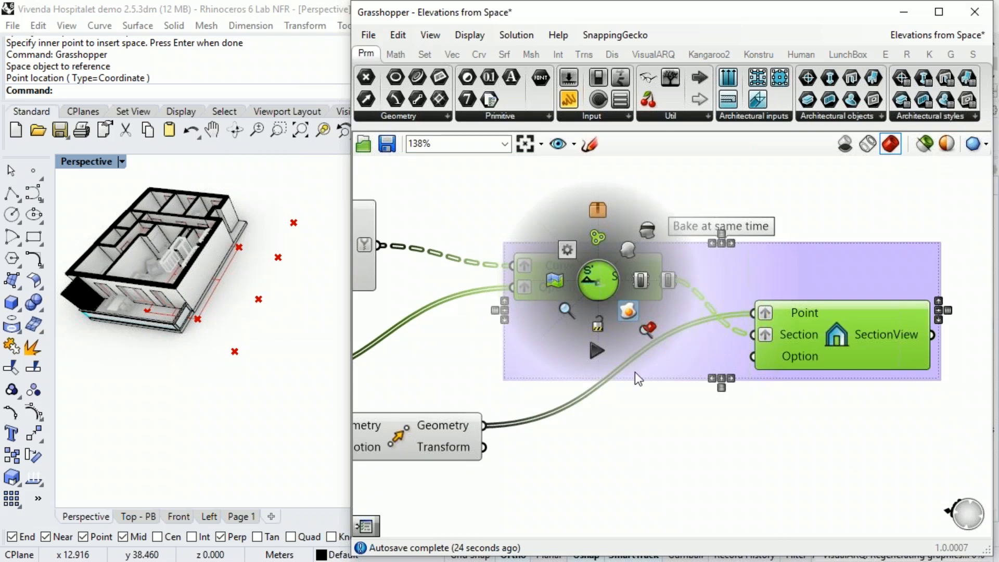
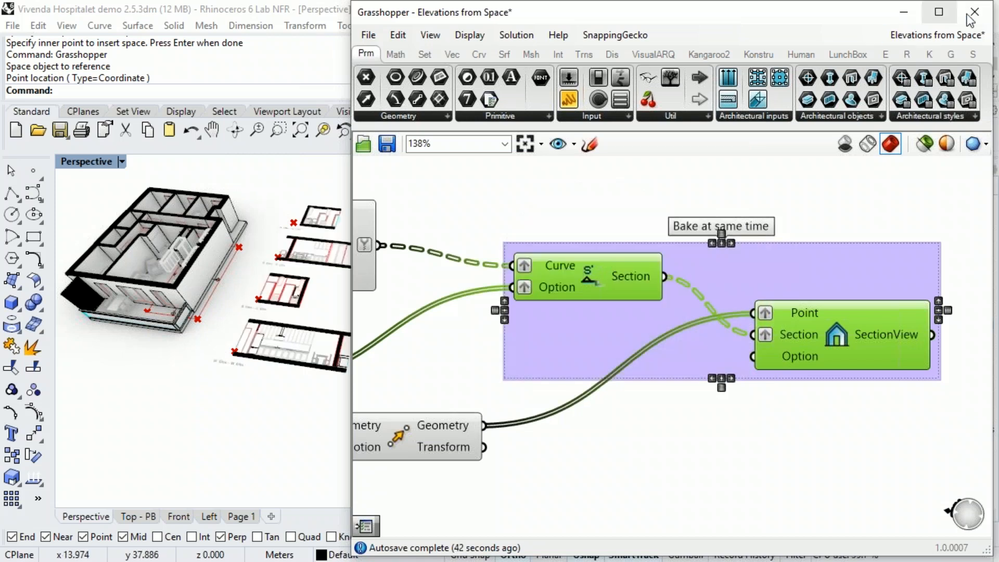
# Step: Minimize Grasshopper and examine the baked kitchen elevation views beside the apartment
pyautogui.click(903, 12)
pyautogui.moveTo(424, 307); pyautogui.dragTo(416, 332, button='right')
pyautogui.scroll(8, 297, 301)
pyautogui.keyDown('shift'); pyautogui.moveTo(307, 419); pyautogui.dragTo(330, 350, button='right'); pyautogui.keyUp('shift')
pyautogui.scroll(6, 323, 356)
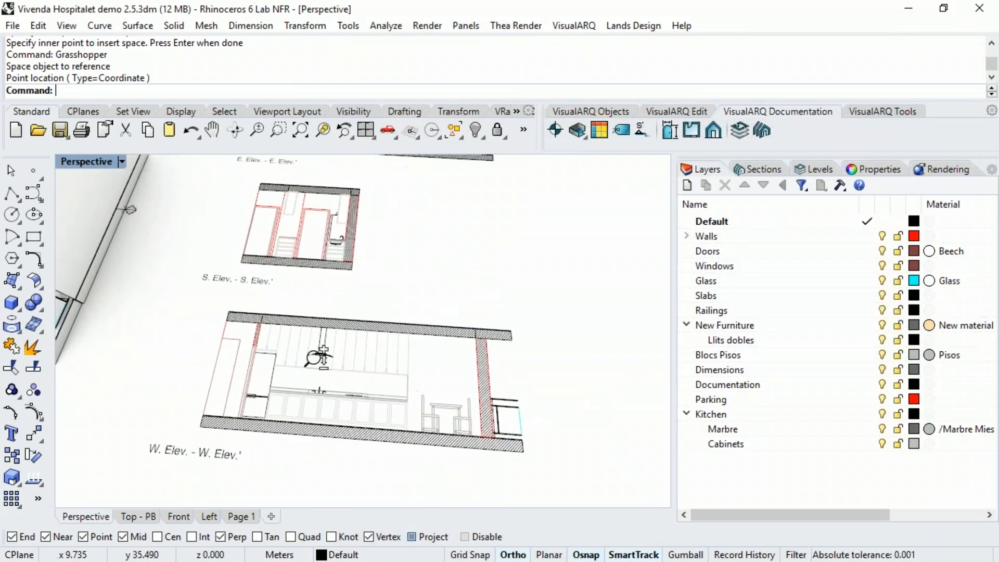
pyautogui.scroll(-8, 323, 357)
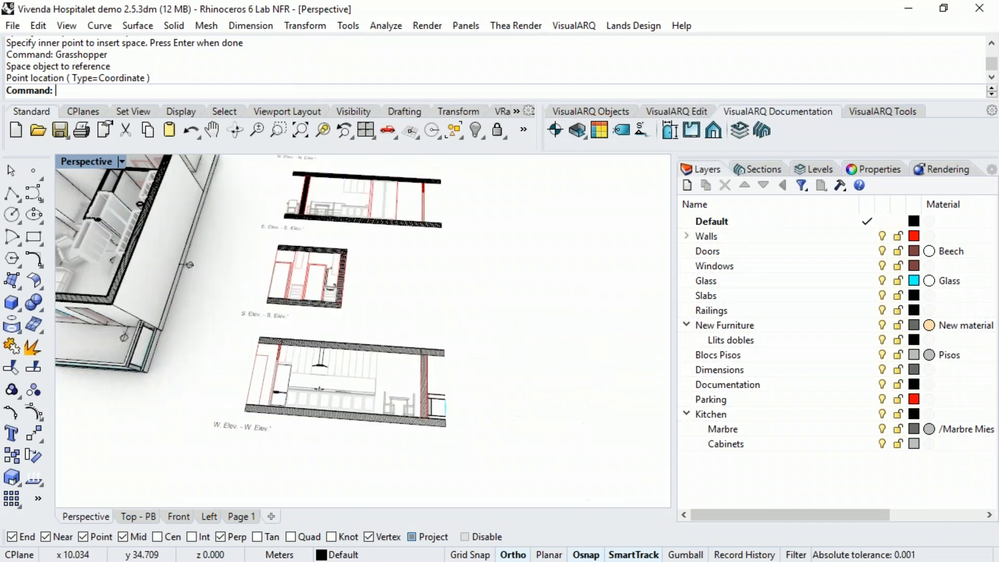
# Step: Select the E. Elev. section view, check the section lines around the kitchen and clear the selection
pyautogui.click(396, 326)
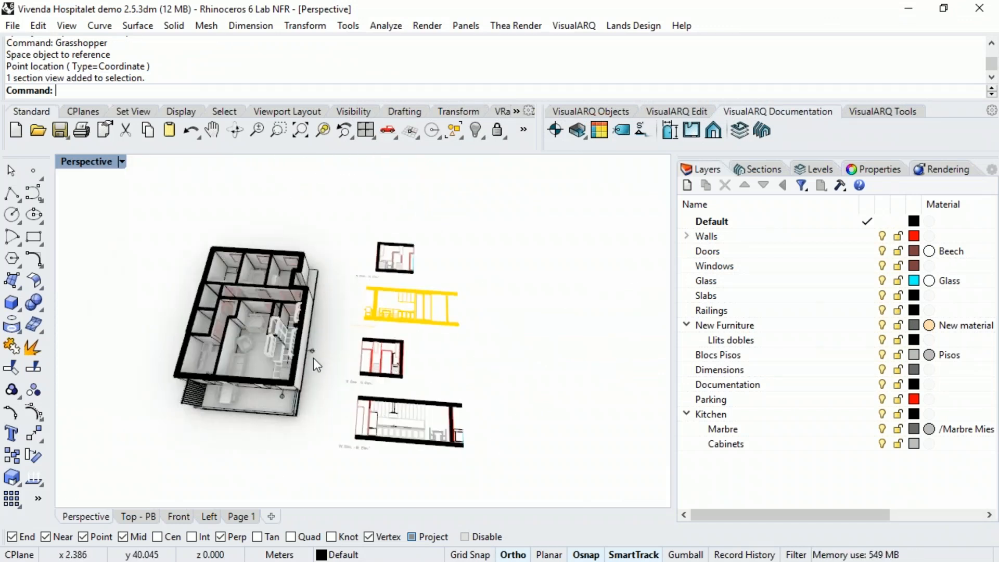
pyautogui.scroll(4, 314, 358)
pyautogui.click(322, 346)
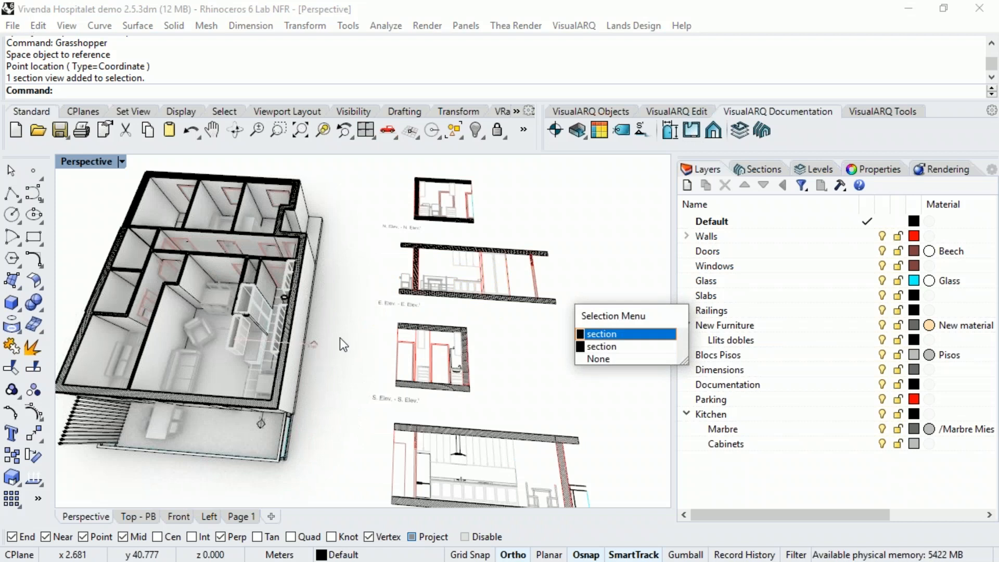
pyautogui.click(363, 305)
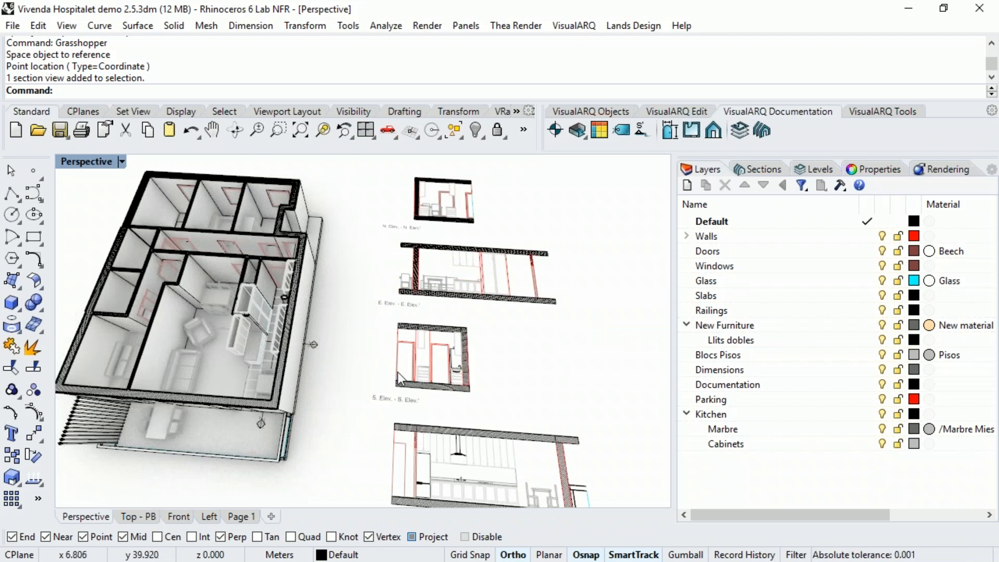
pyautogui.moveTo(392, 370); pyautogui.dragTo(391, 336, button='right')
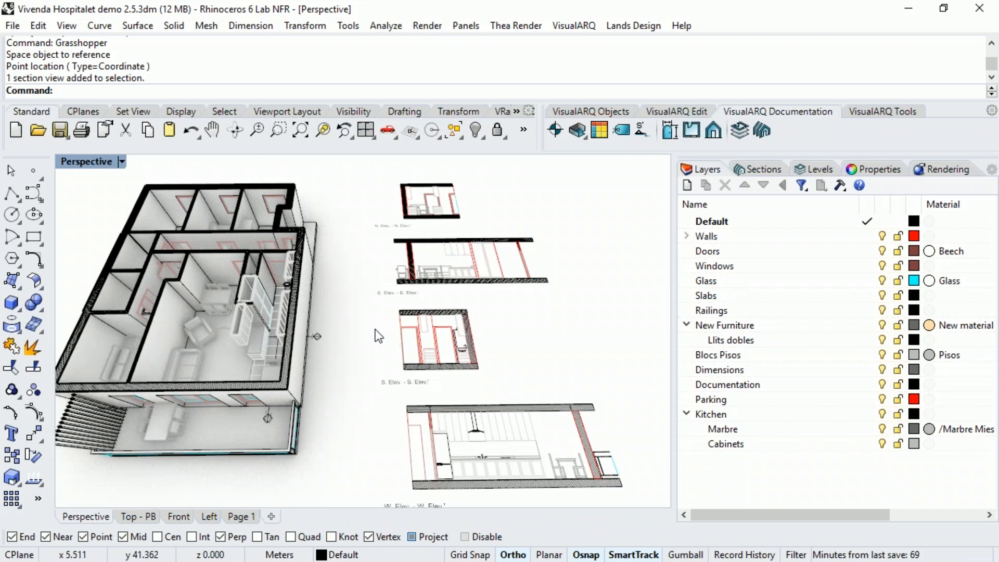
pyautogui.scroll(10, 333, 312)
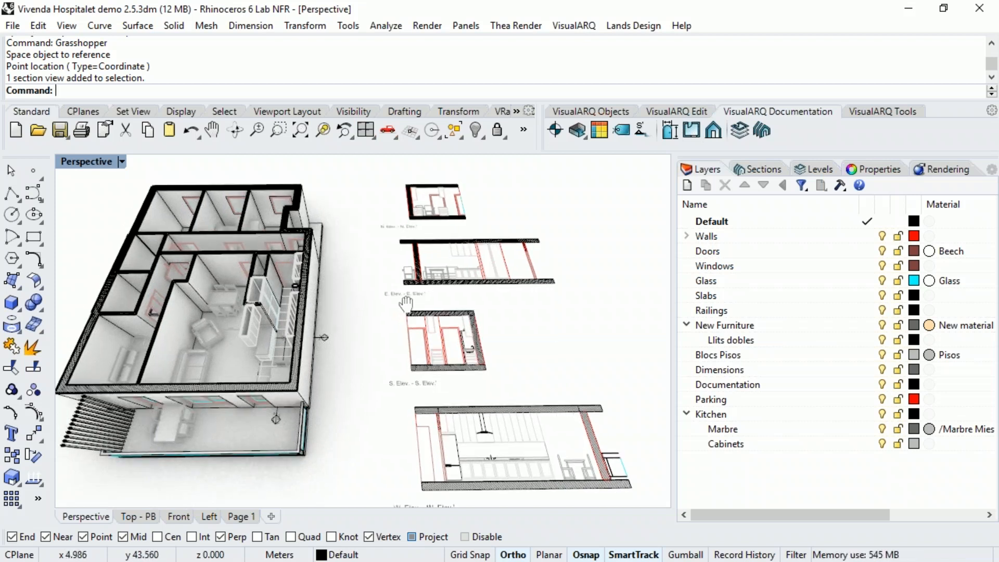
# Step: Select the small wall cabinet beside the extractor in the kitchen, check its furniture geometry properties such as volume, depth, height and width, and clear the selection
pyautogui.scroll(-8, 344, 291)
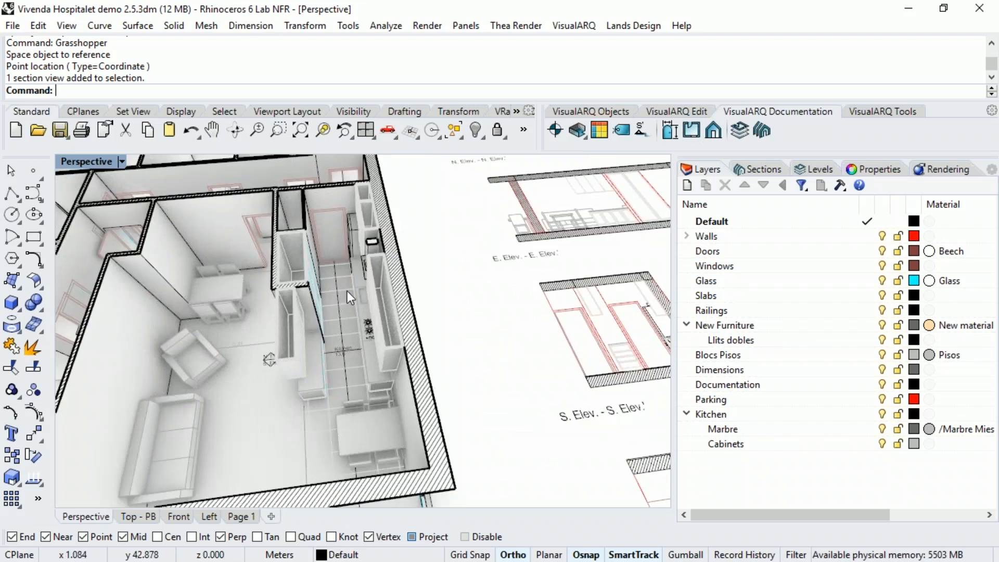
pyautogui.moveTo(328, 280); pyautogui.dragTo(299, 284, button='right')
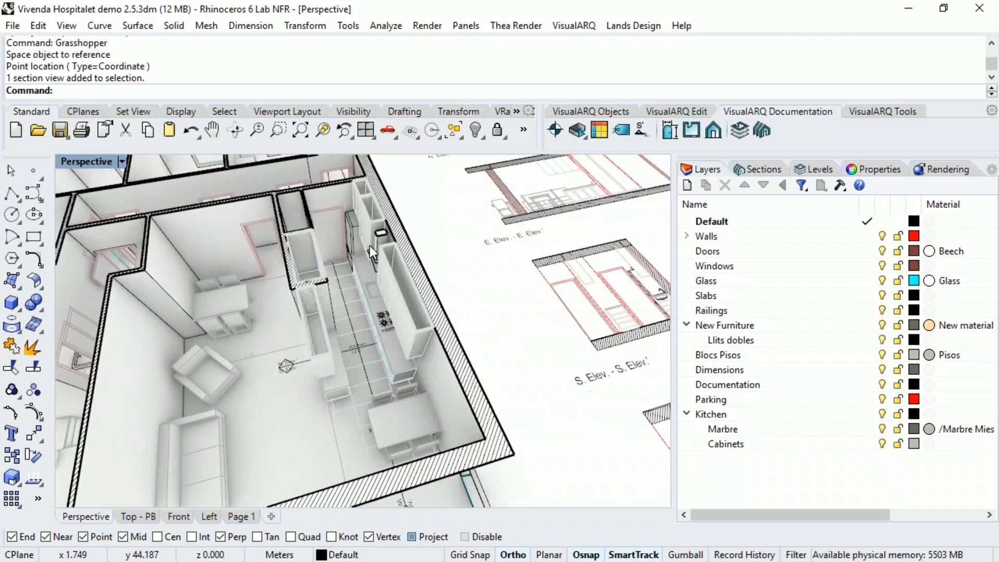
pyautogui.click(372, 226)
pyautogui.click(861, 170)
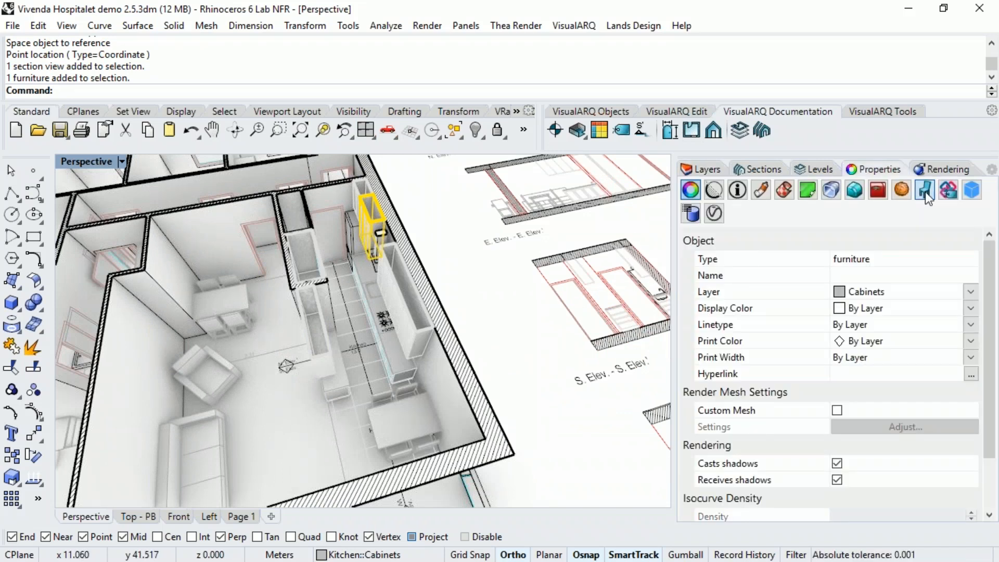
pyautogui.click(924, 191)
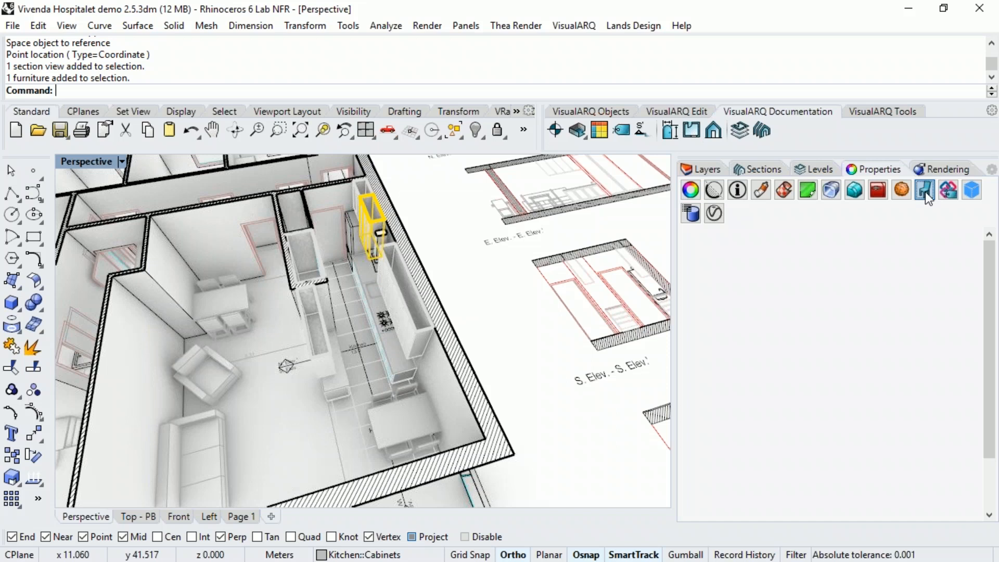
pyautogui.moveTo(990, 346); pyautogui.dragTo(991, 426)
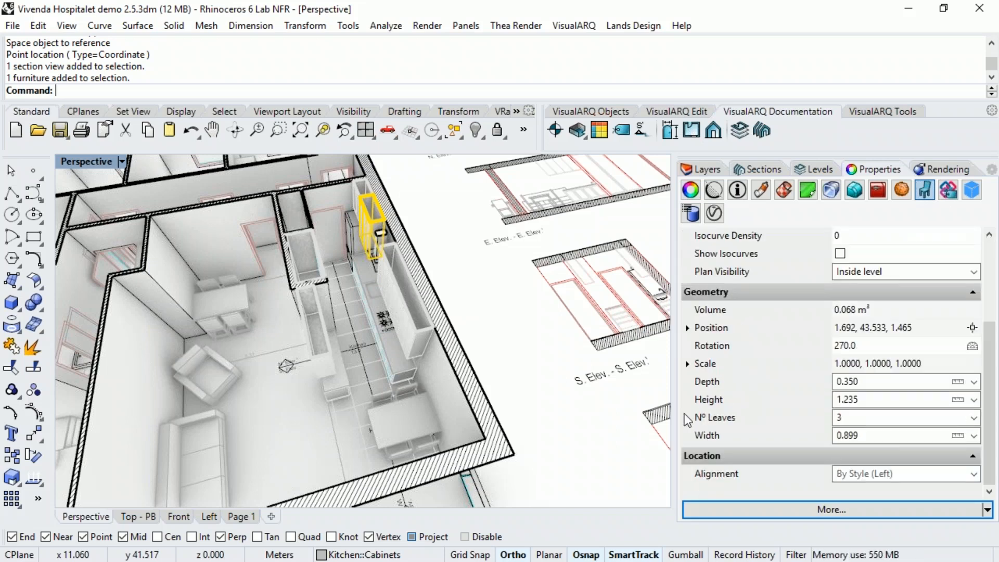
pyautogui.click(555, 408)
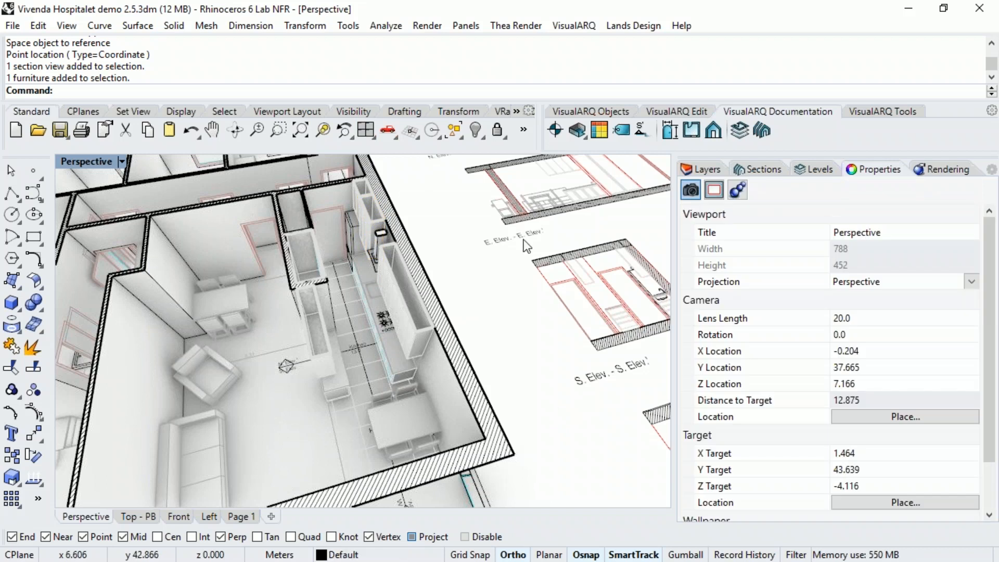
# Step: Add a document parameter named Storage Volume in the Geometry category with the Volume data type and accept the document properties
pyautogui.click(884, 111)
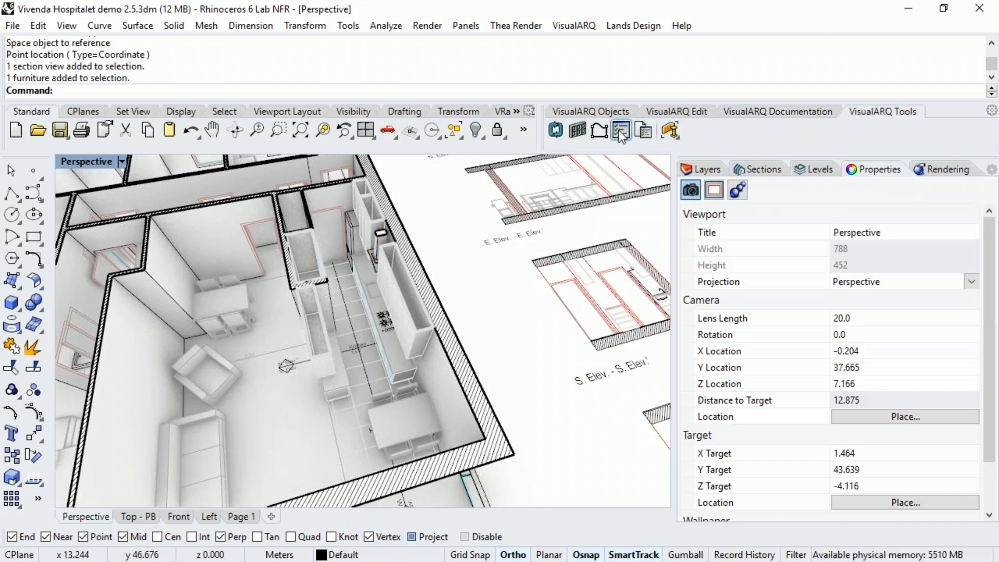
pyautogui.click(636, 132)
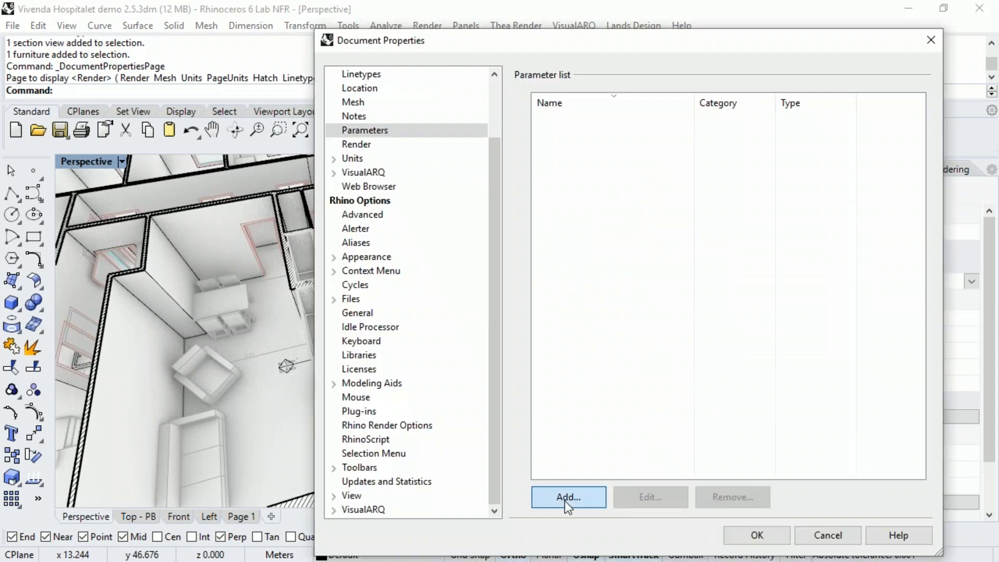
pyautogui.click(566, 499)
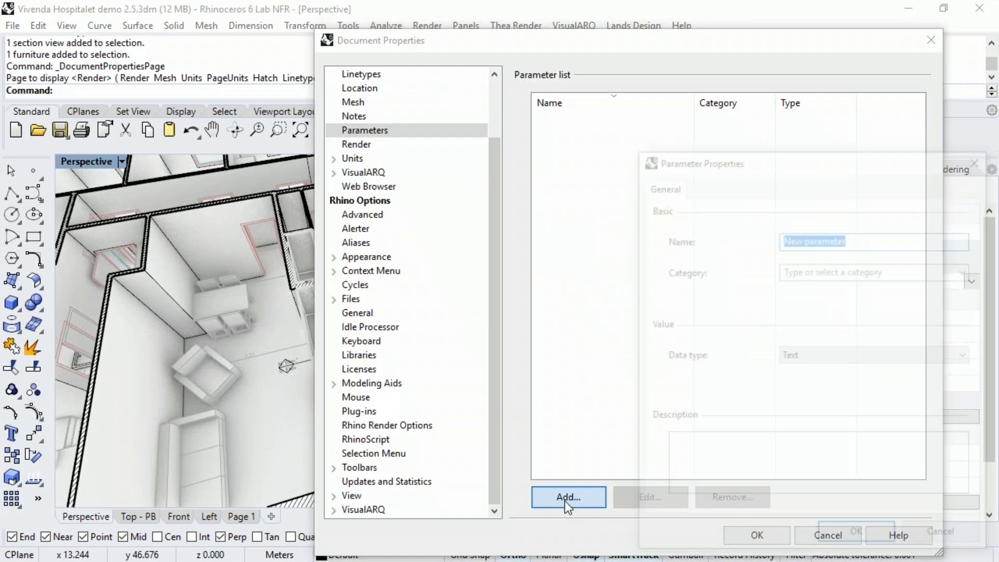
pyautogui.write('v')
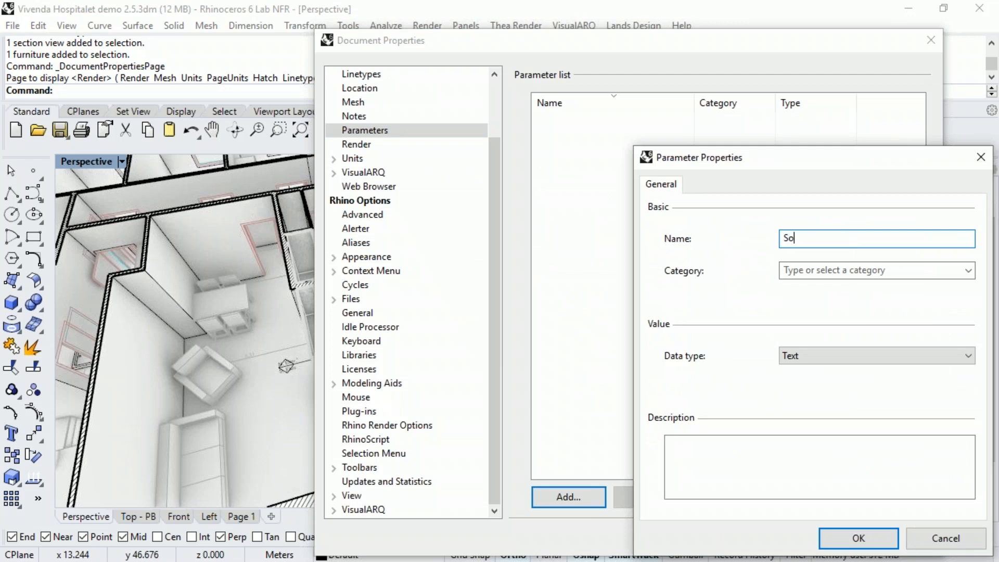
pyautogui.write('torage Volume')
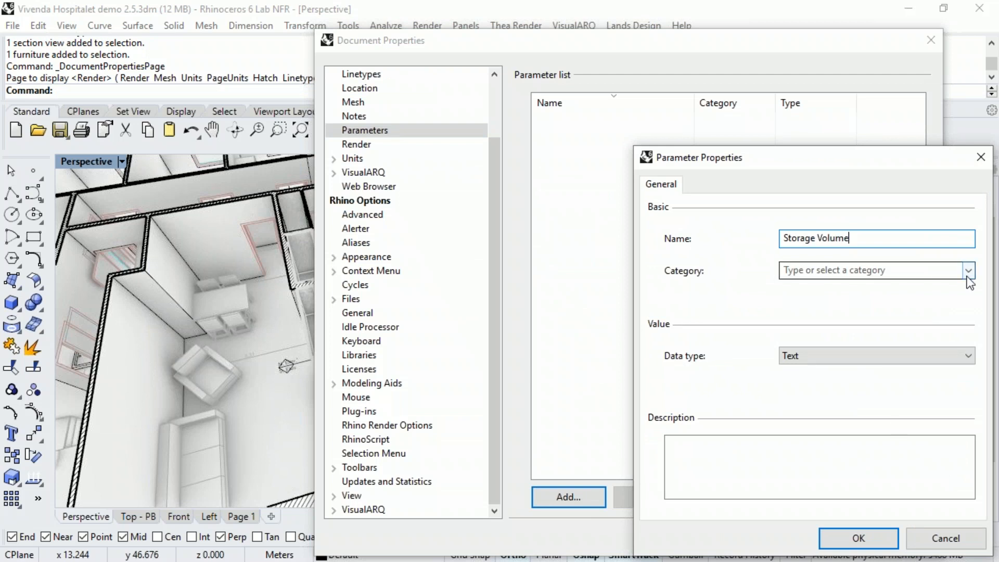
pyautogui.click(968, 271)
pyautogui.click(827, 310)
pyautogui.click(829, 354)
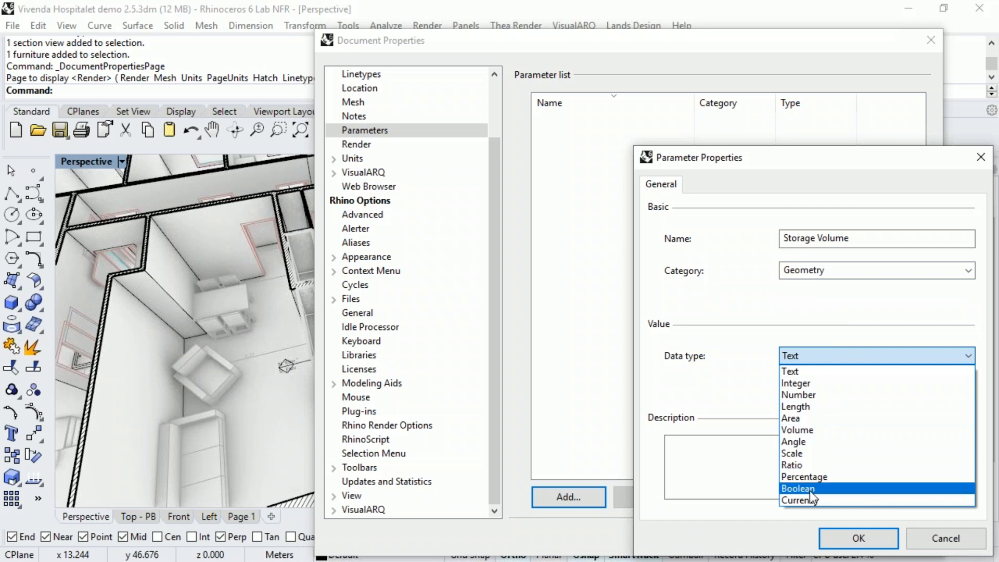
pyautogui.click(809, 430)
pyautogui.click(843, 538)
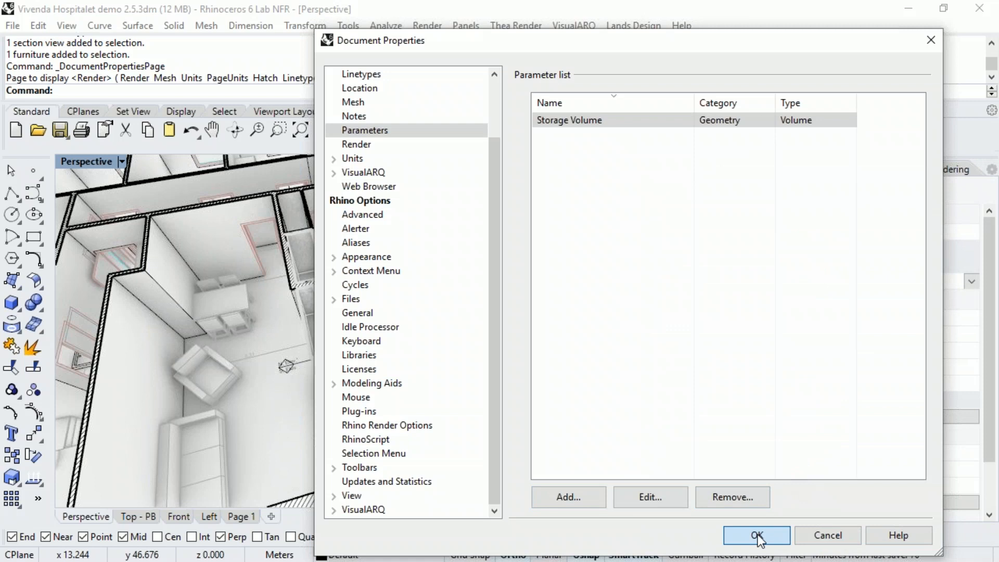
pyautogui.click(756, 536)
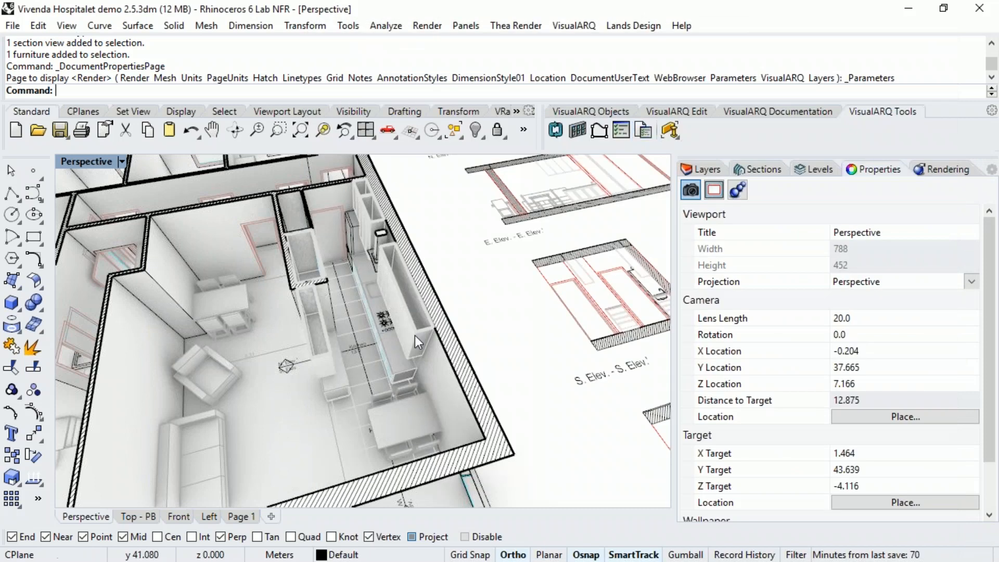
# Step: Select the long wall cabinet above the kitchen counter, check the Storage Volume field among its custom parameters and clear the selection
pyautogui.click(577, 307)
pyautogui.click(590, 350)
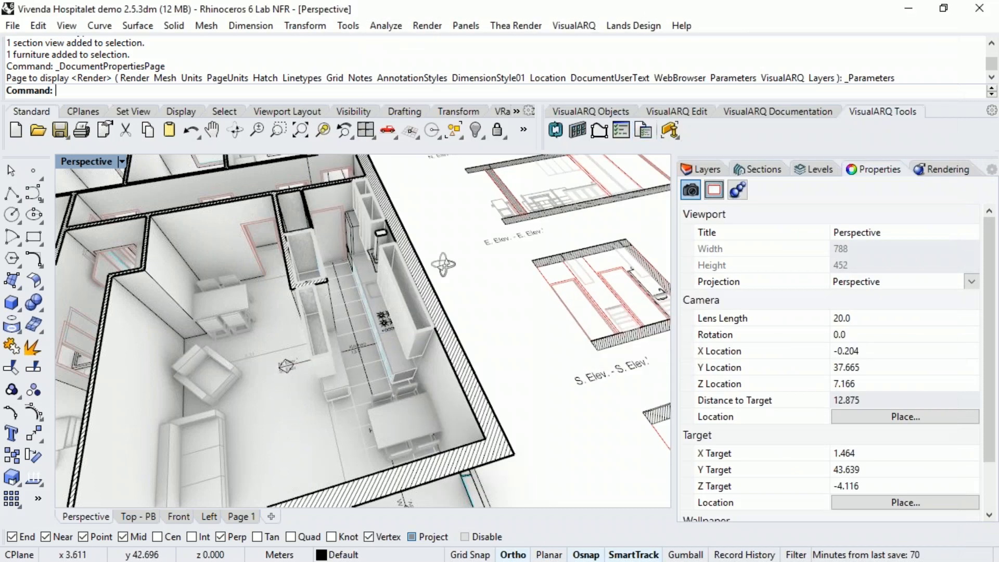
pyautogui.moveTo(444, 265); pyautogui.dragTo(433, 247, button='right')
pyautogui.scroll(4, 433, 248)
pyautogui.click(433, 248)
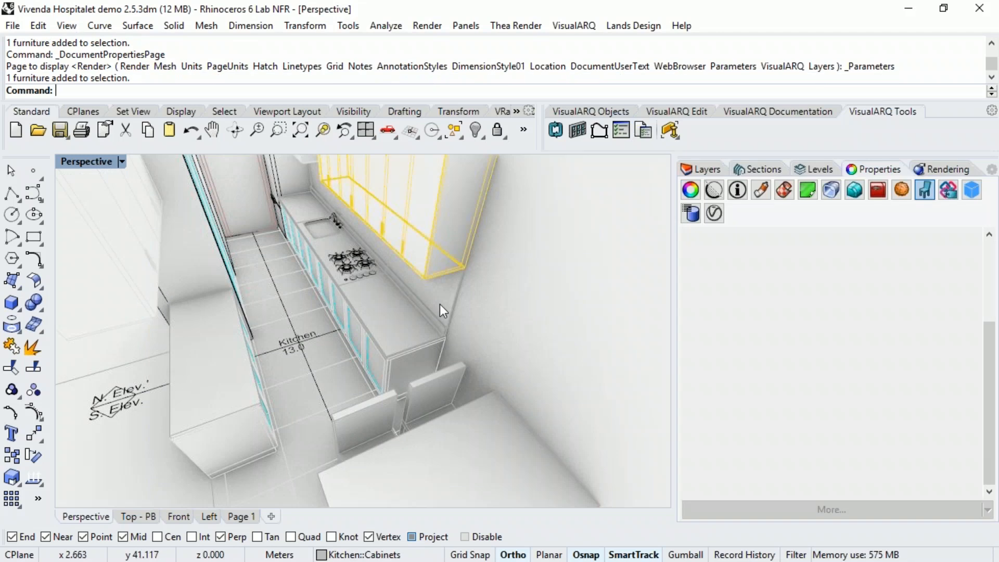
pyautogui.scroll(-4, 440, 305)
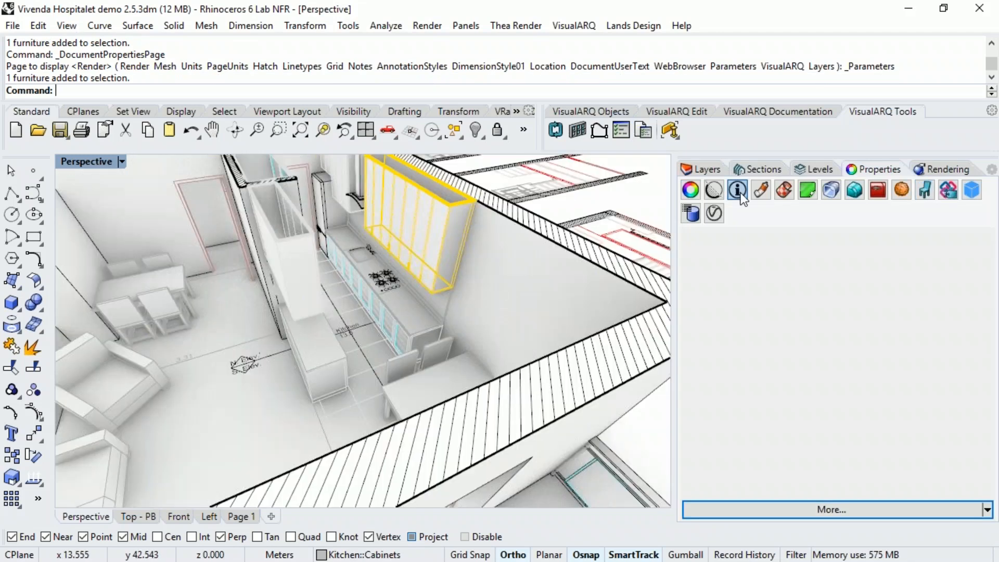
pyautogui.click(738, 190)
pyautogui.click(897, 350)
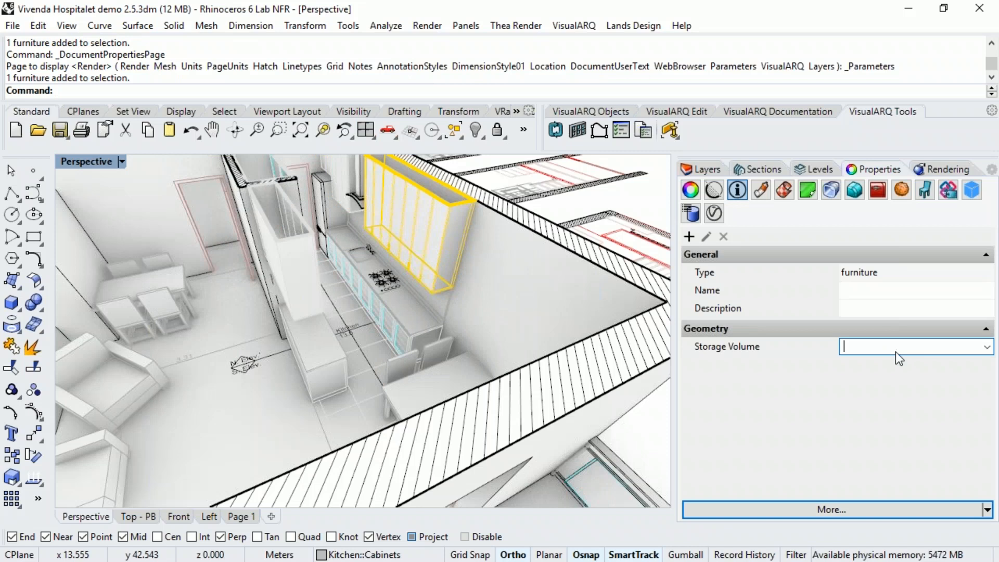
pyautogui.press('Escape')
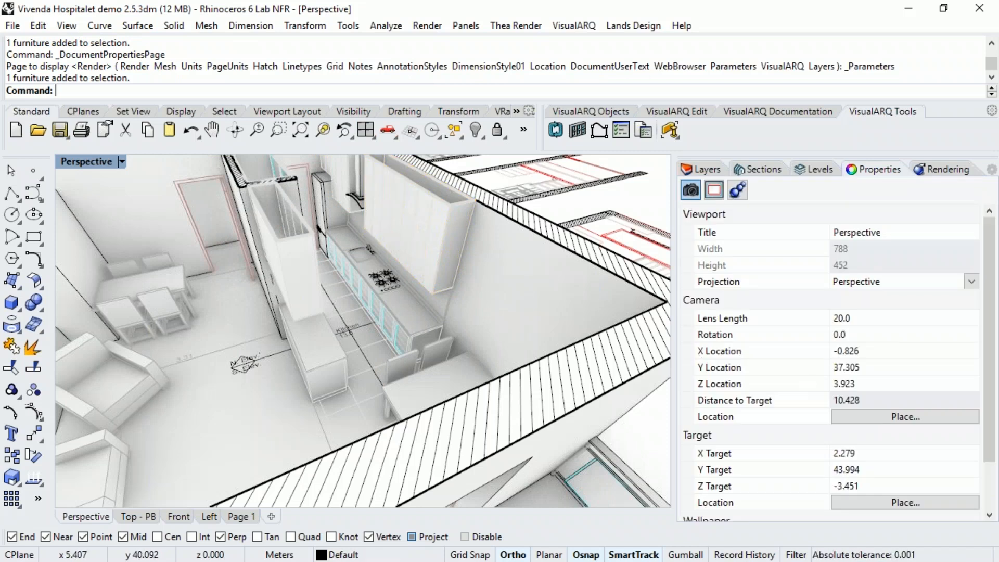
# Step: Switch to Grasshopper and open the definition Furniture Storage Volume calculation.gh from the Grasshopper demo files folder
pyautogui.keyDown('shift'); pyautogui.moveTo(566, 291); pyautogui.dragTo(406, 360, button='right'); pyautogui.keyUp('shift')
pyautogui.press('Home')
pyautogui.write('Gra')
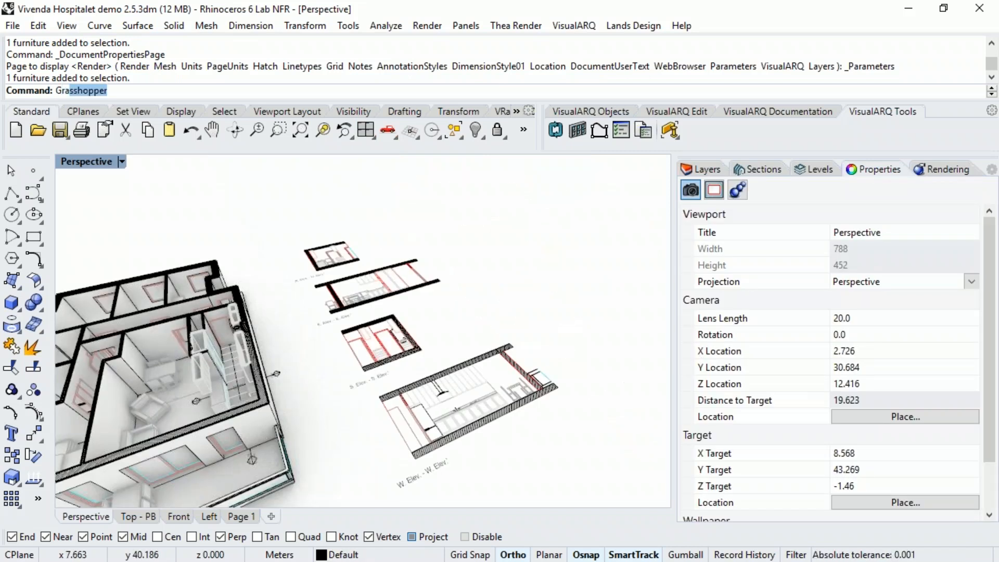
pyautogui.press('Return')
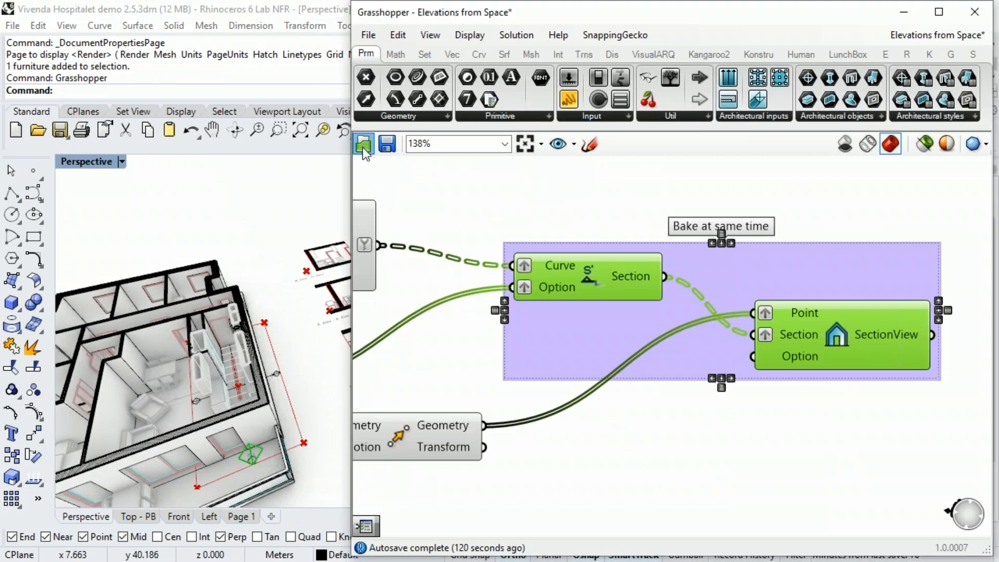
pyautogui.click(363, 146)
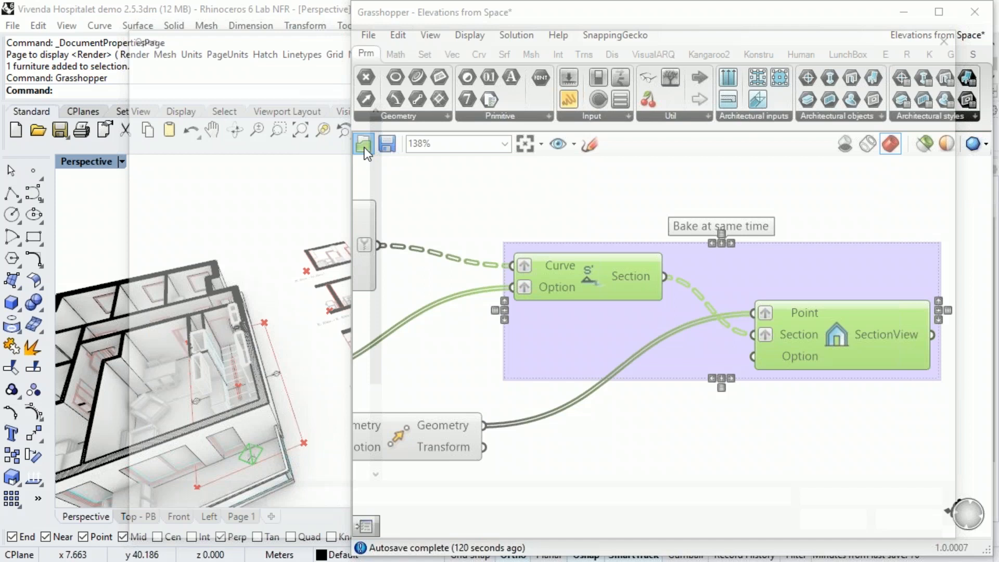
pyautogui.press('Down')
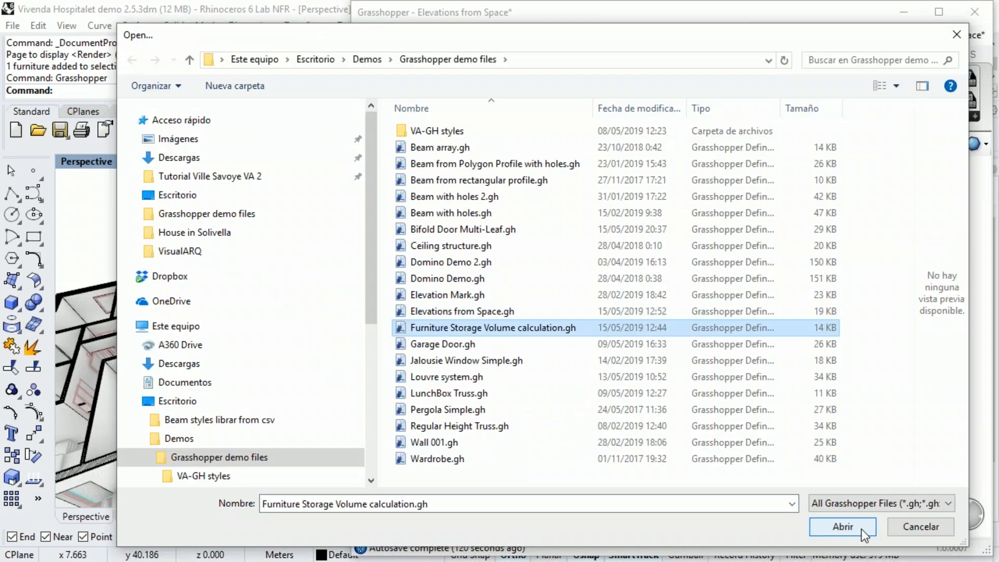
pyautogui.click(861, 528)
pyautogui.click(728, 312)
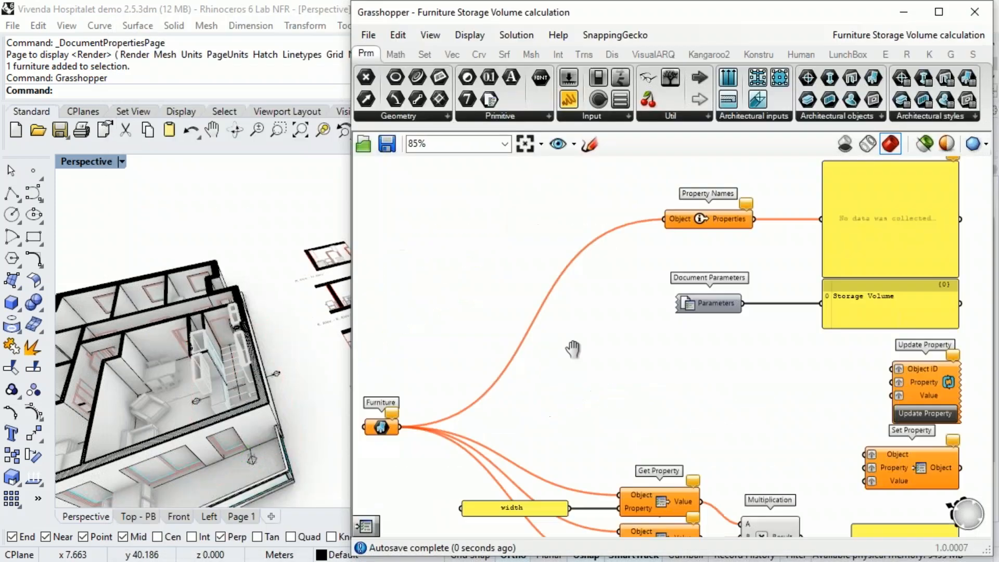
# Step: Reference the six kitchen cabinets in the Furniture parameter as multiple furniture objects
pyautogui.scroll(3, 472, 391)
pyautogui.rightClick(500, 380)
pyautogui.click(546, 437)
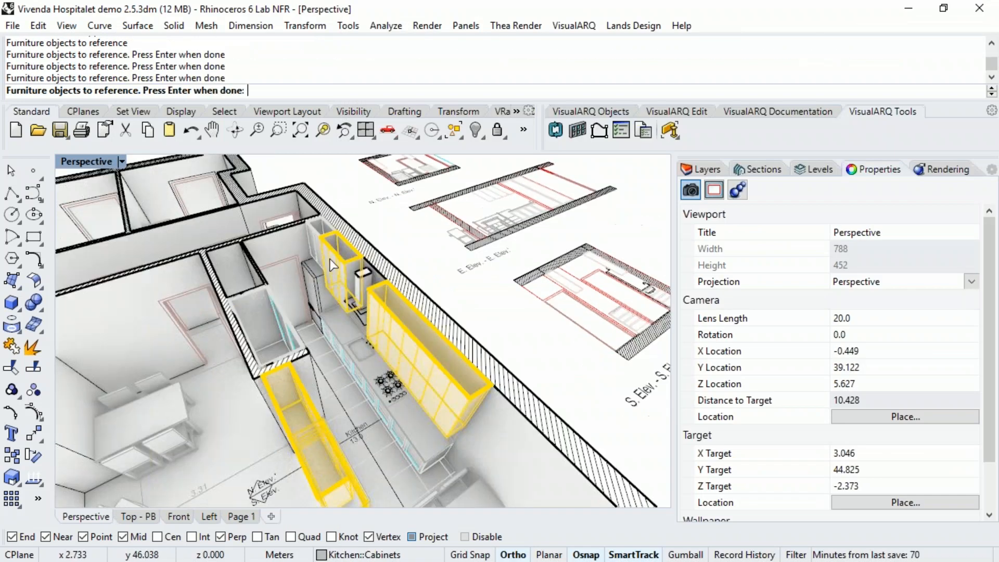
pyautogui.moveTo(333, 266); pyautogui.dragTo(382, 424, button='right')
pyautogui.press('Return')
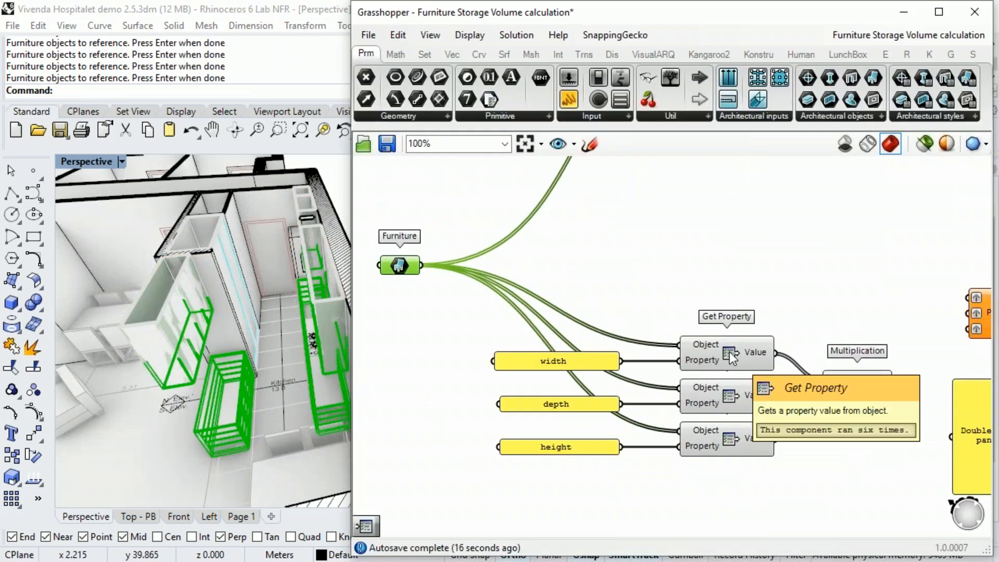
# Step: Review the VisualARQ generic components and the Get Property chain that multiplies width, depth and height of the cabinets
pyautogui.click(656, 54)
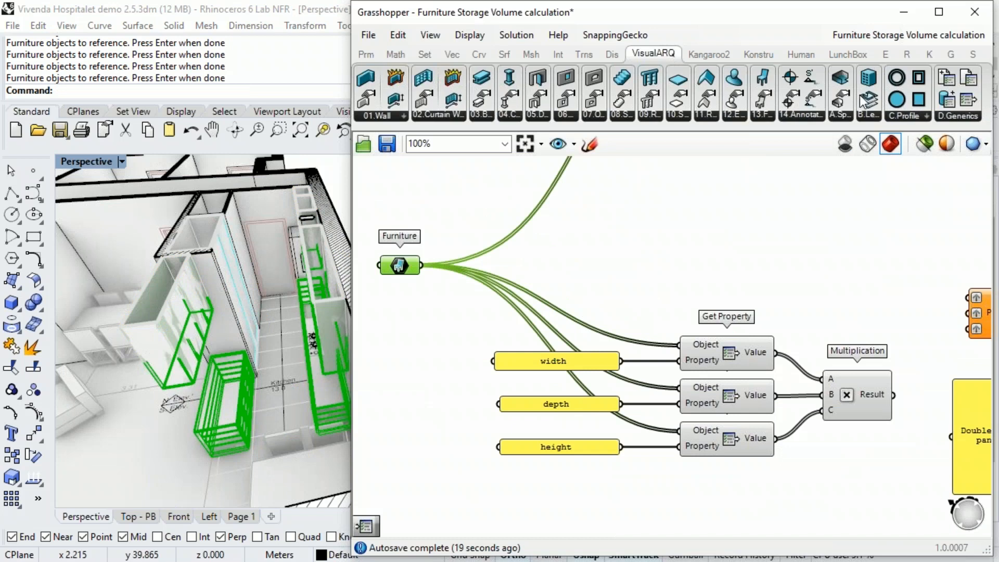
pyautogui.click(963, 119)
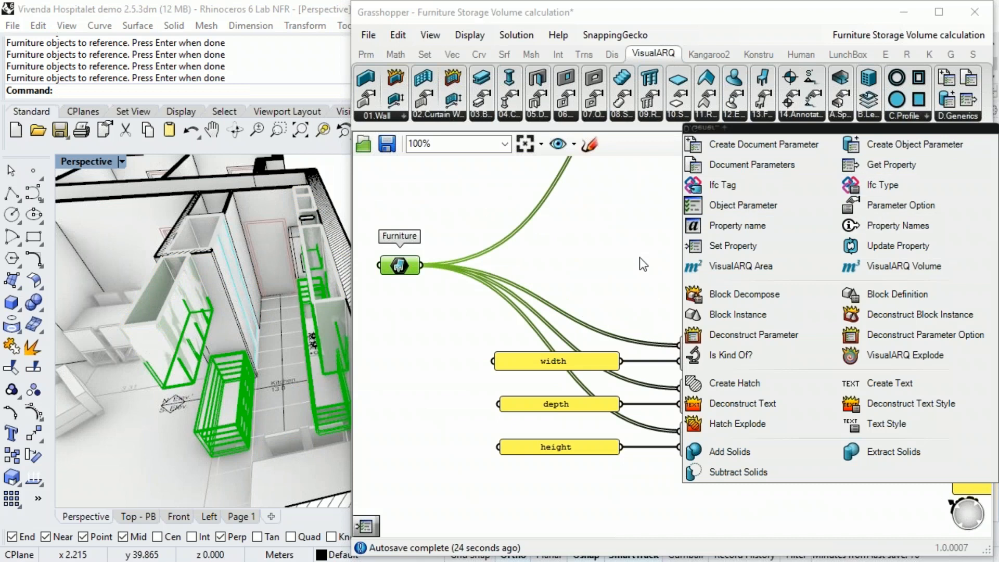
pyautogui.click(618, 273)
pyautogui.moveTo(607, 283); pyautogui.dragTo(622, 280, button='right')
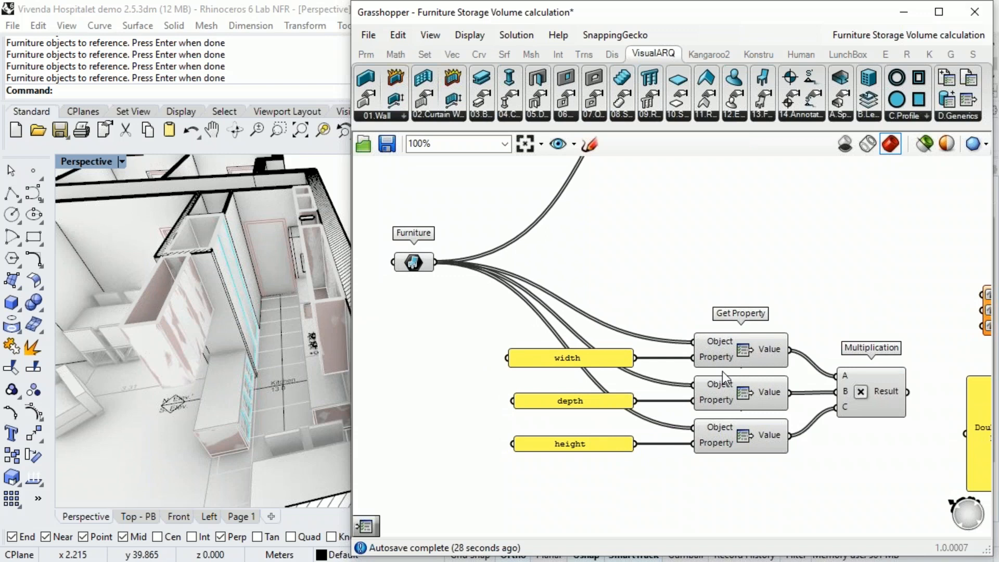
pyautogui.moveTo(815, 362); pyautogui.dragTo(629, 414, button='right')
pyautogui.scroll(-1, 676, 369)
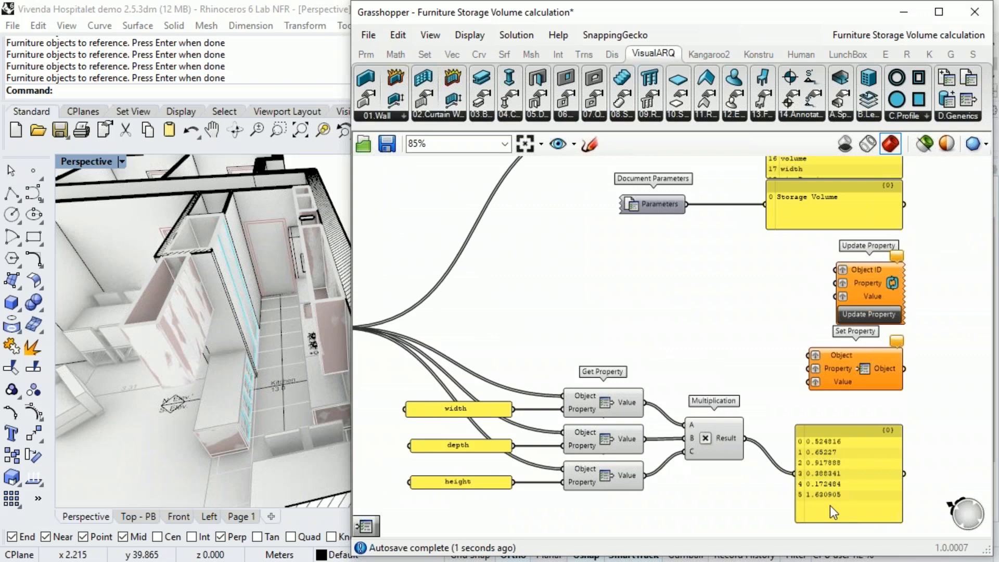
# Step: Connect the Furniture parameter's output to the Object input of the Set Property component
pyautogui.moveTo(598, 302); pyautogui.dragTo(620, 301, button='right')
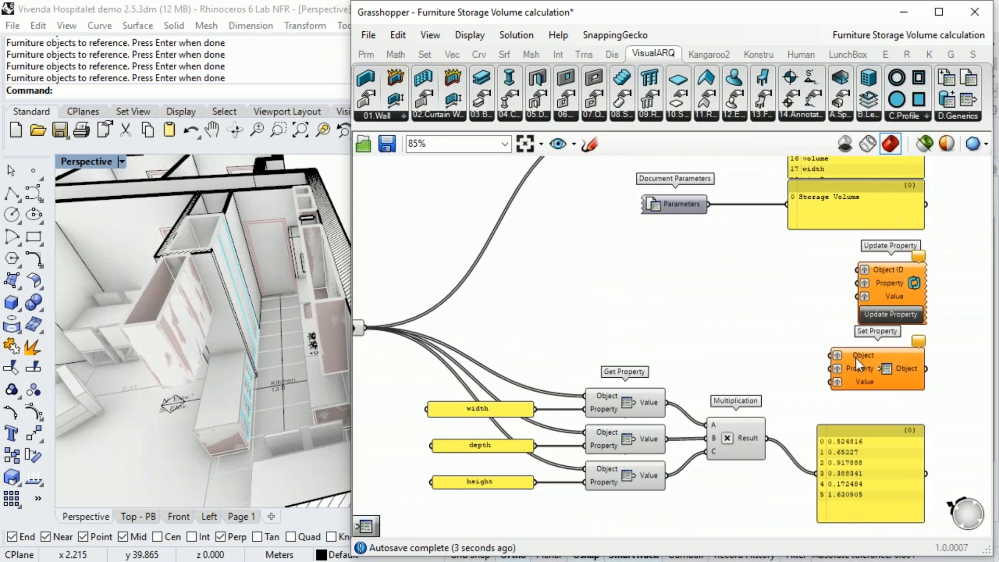
pyautogui.click(882, 369)
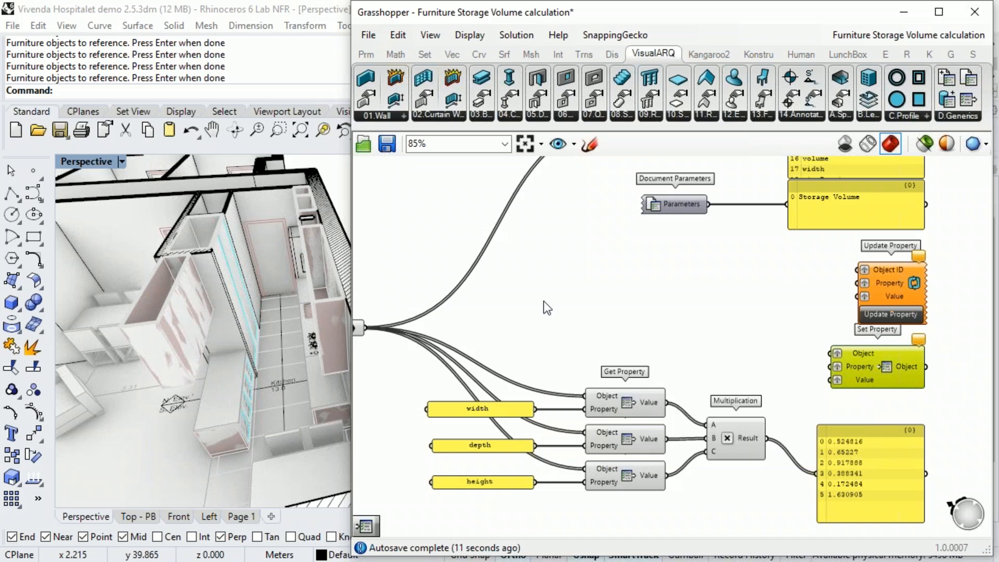
pyautogui.moveTo(365, 327); pyautogui.dragTo(831, 353)
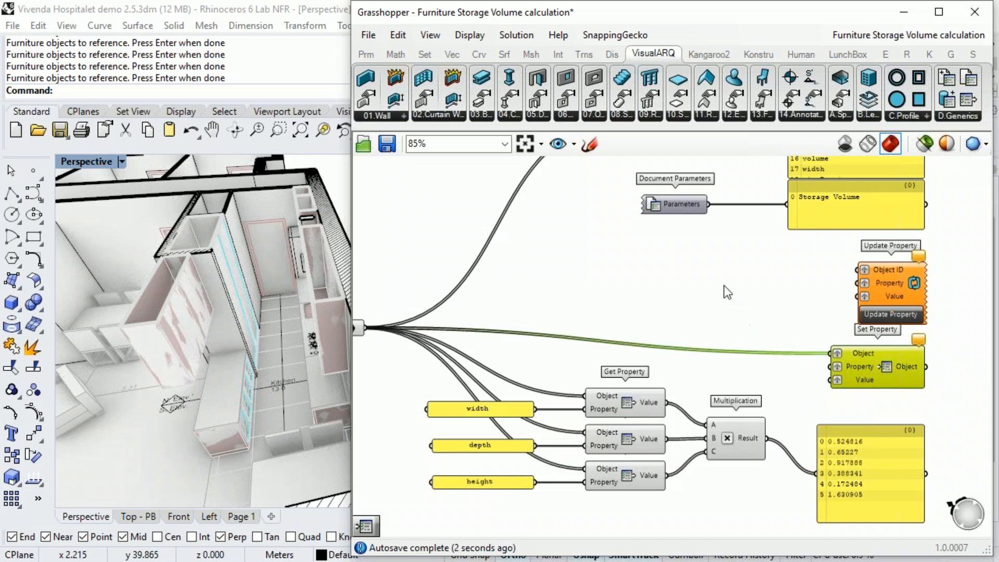
# Step: Connect the Document Parameters output to Set Property's Property input and the Multiplication result to its Value input, then preview the component's objects
pyautogui.moveTo(722, 274); pyautogui.dragTo(727, 297, button='right')
pyautogui.moveTo(719, 246); pyautogui.dragTo(664, 315, button='right')
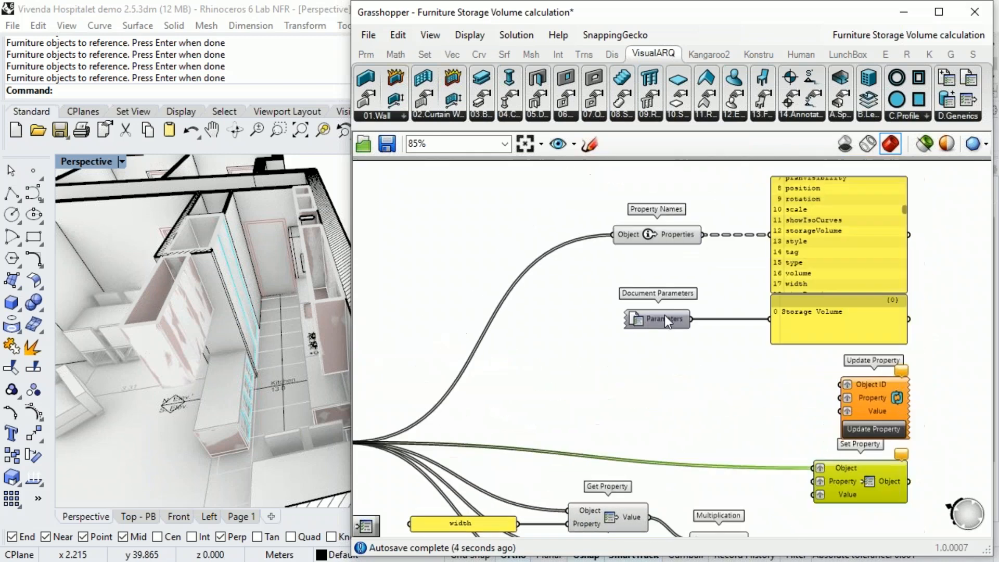
pyautogui.click(664, 315)
pyautogui.scroll(1, 663, 314)
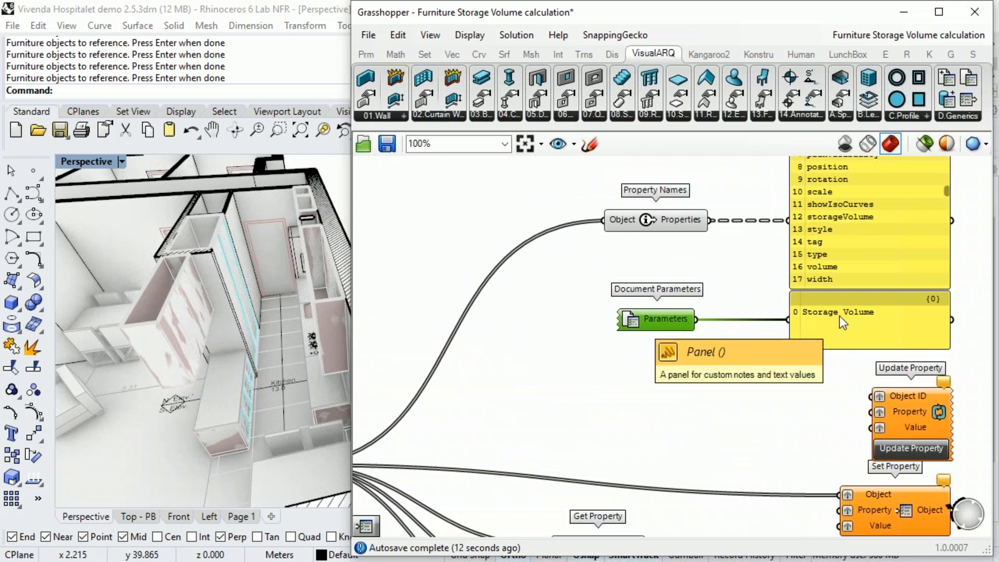
pyautogui.moveTo(751, 376); pyautogui.dragTo(678, 292, button='right')
pyautogui.moveTo(610, 243); pyautogui.dragTo(747, 435)
pyautogui.moveTo(733, 416); pyautogui.dragTo(740, 355, button='right')
pyautogui.moveTo(686, 458); pyautogui.dragTo(760, 389)
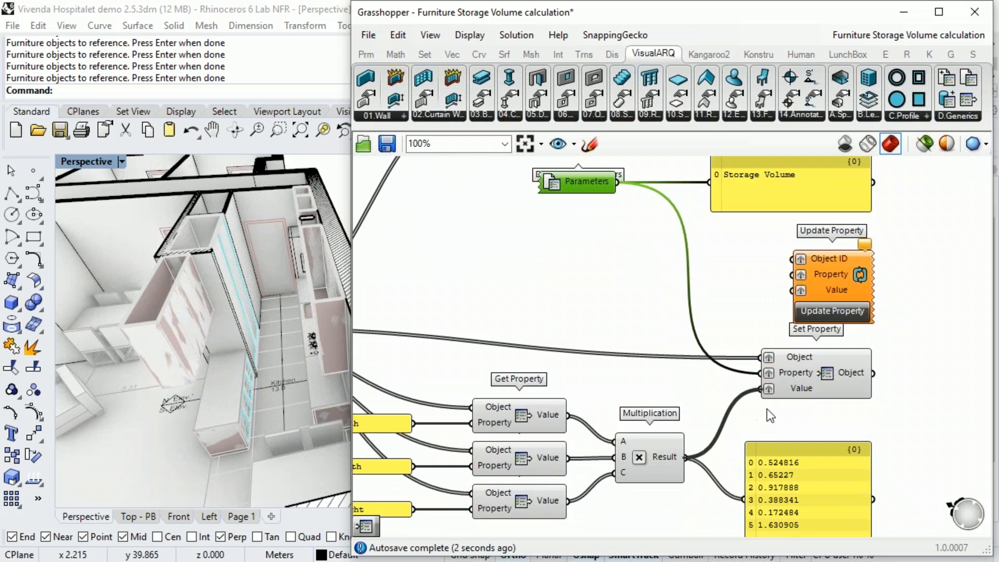
pyautogui.click(833, 373)
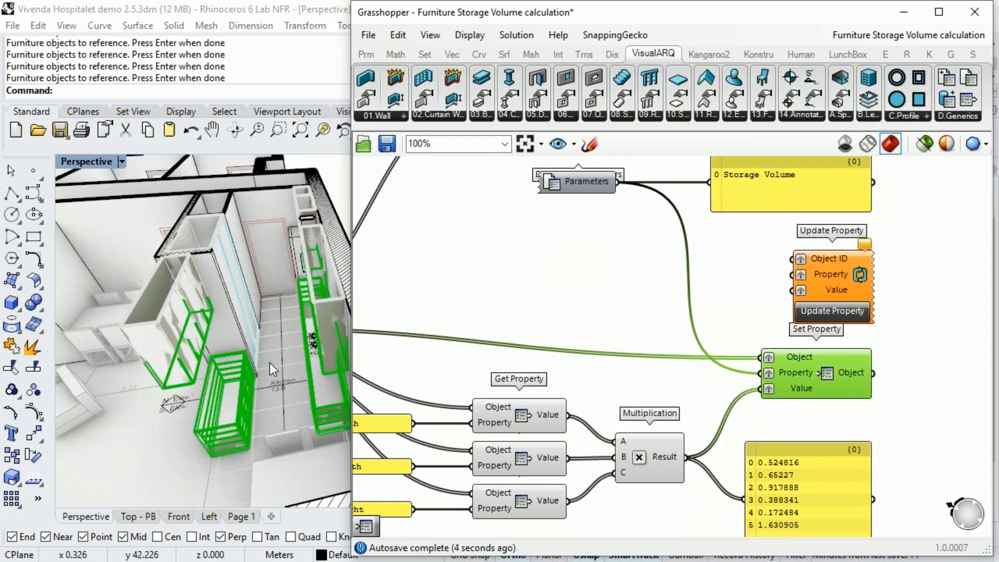
pyautogui.click(521, 314)
# Step: Wire the furniture reference, the document parameter and the multiplication result to the Object ID, Property and Value inputs of Update Property
pyautogui.scroll(-2, 562, 279)
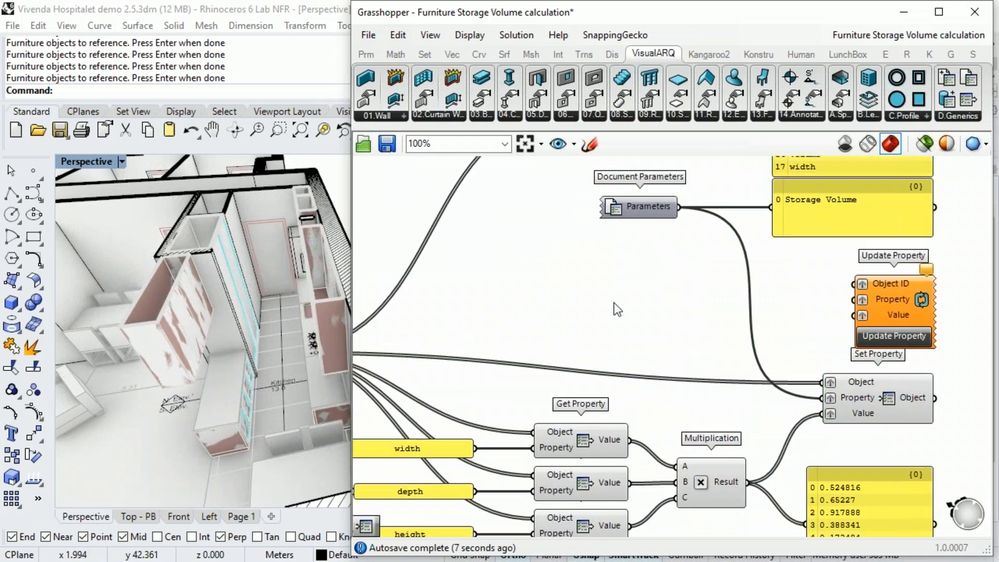
pyautogui.scroll(3, 874, 296)
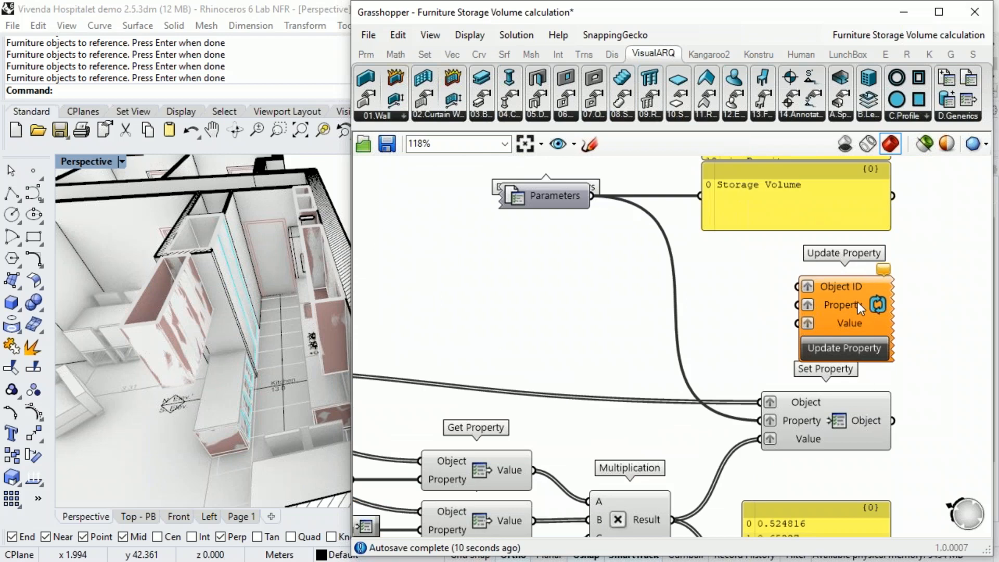
pyautogui.scroll(-3, 859, 326)
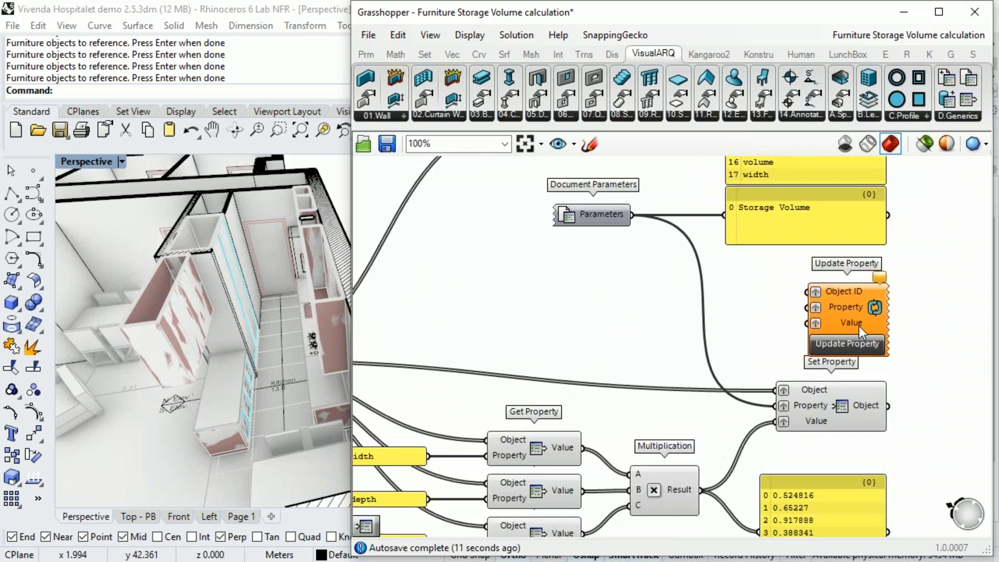
pyautogui.moveTo(682, 246); pyautogui.dragTo(725, 266, button='right')
pyautogui.moveTo(364, 374); pyautogui.dragTo(862, 317)
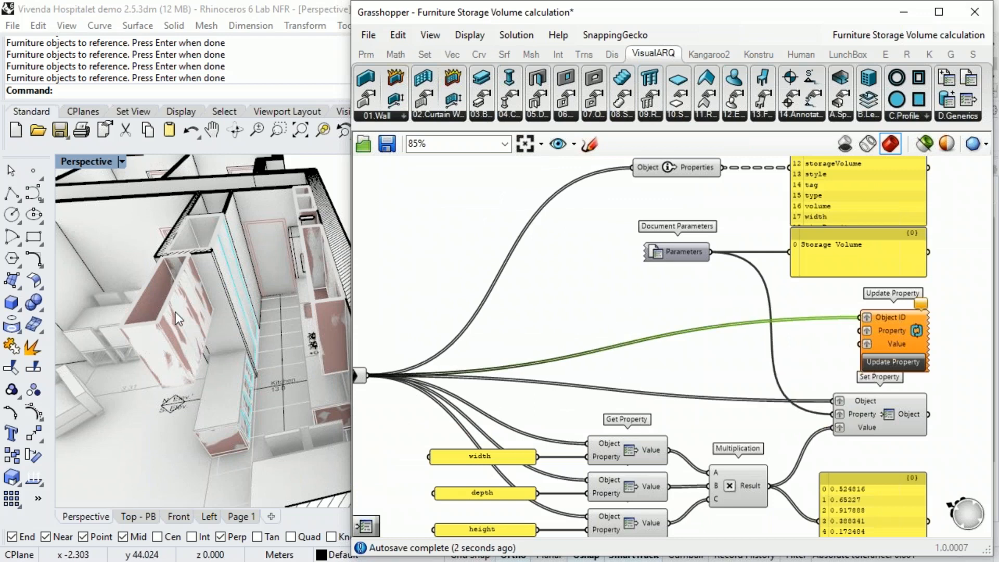
pyautogui.moveTo(777, 343); pyautogui.dragTo(744, 335, button='right')
pyautogui.moveTo(679, 244); pyautogui.dragTo(828, 322)
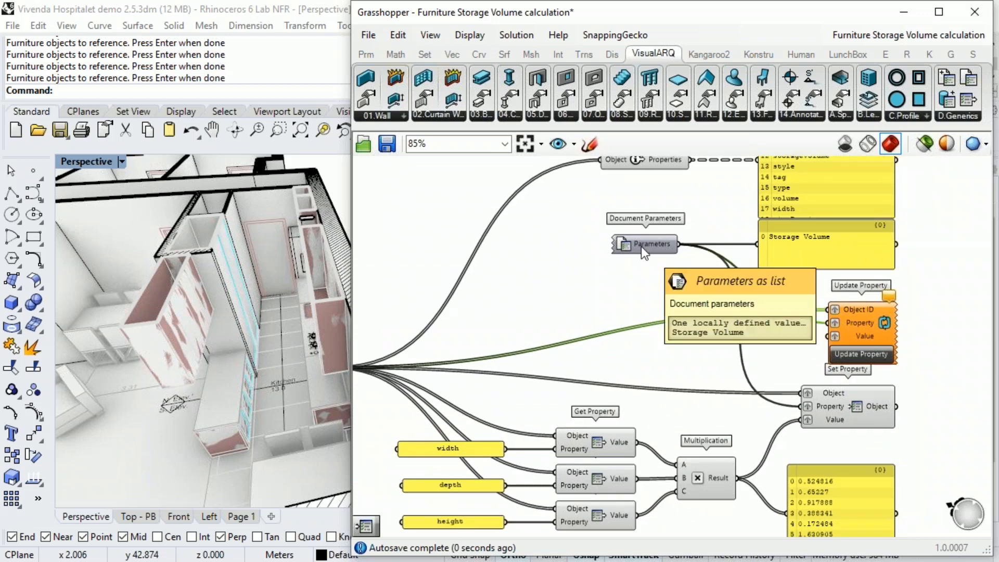
pyautogui.moveTo(738, 477); pyautogui.dragTo(828, 336)
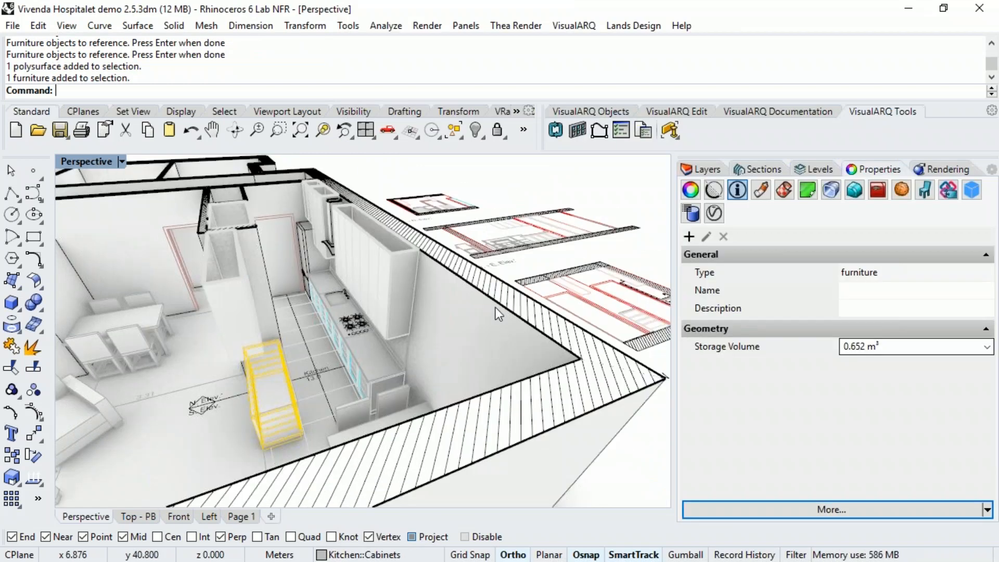
# Step: Switch to Rhino and check the Storage Volume parameter on the kitchen cabinets, then clear the selection
pyautogui.click(389, 289)
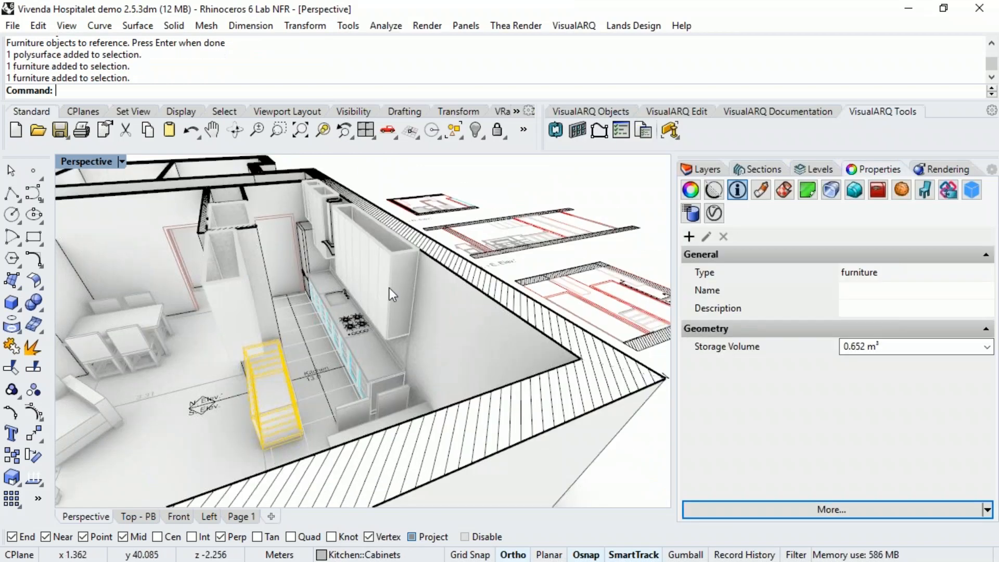
pyautogui.click(648, 451)
pyautogui.moveTo(648, 450); pyautogui.dragTo(562, 333, button='right')
pyautogui.click(777, 112)
pyautogui.rightClick(599, 130)
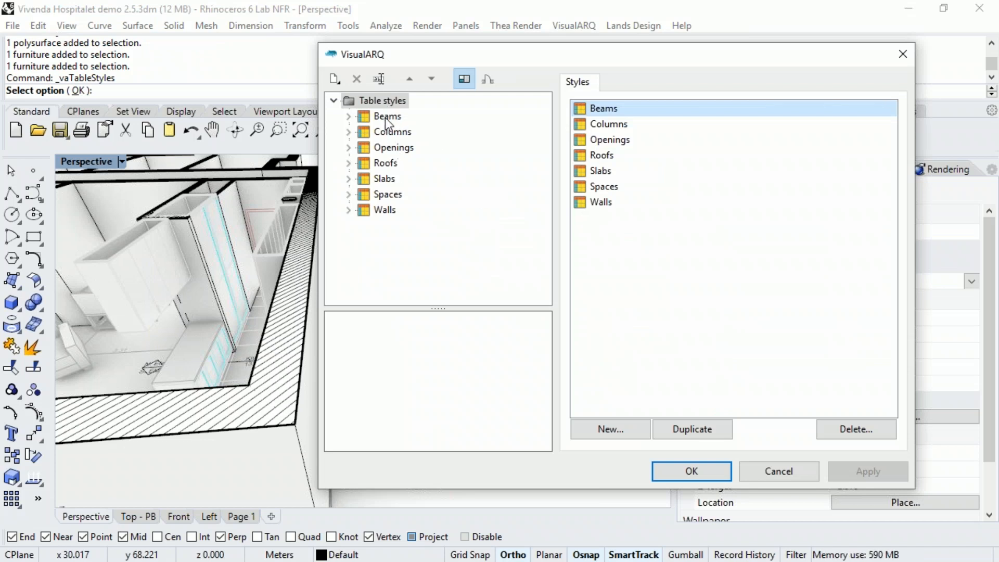
pyautogui.press('Escape')
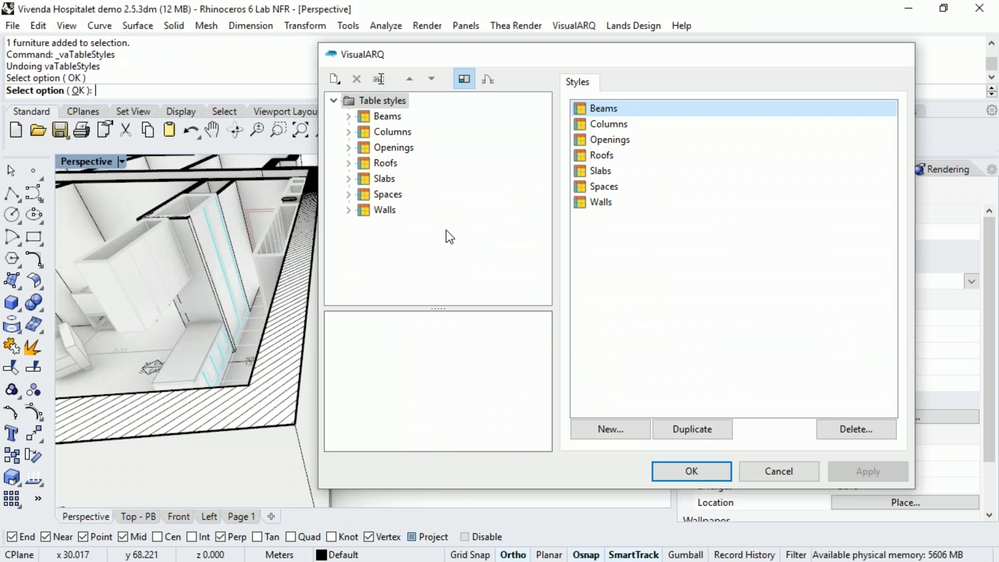
# Step: Insert a VisualARQ table in the Openings style for the whole model's doors and windows, placing it beside the building, and inspect it
pyautogui.scroll(-10, 493, 264)
pyautogui.click(593, 134)
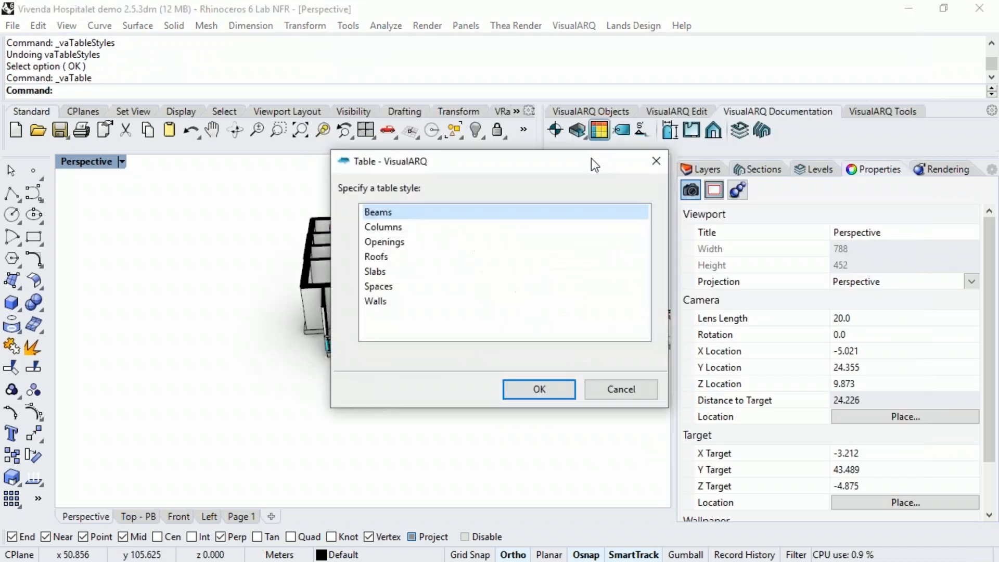
pyautogui.click(396, 246)
pyautogui.click(550, 388)
pyautogui.moveTo(463, 385); pyautogui.dragTo(500, 393)
pyautogui.press('Return')
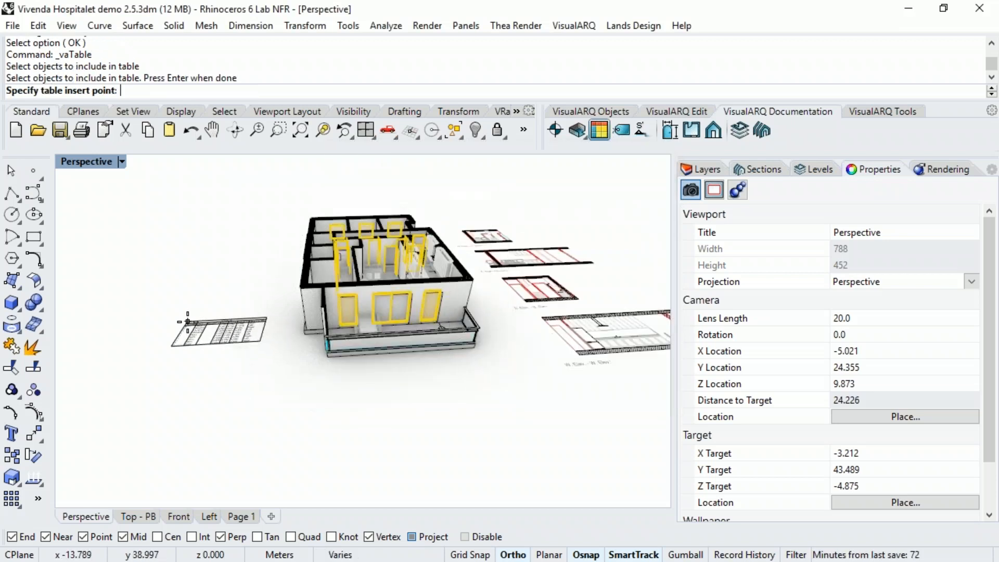
pyautogui.click(188, 321)
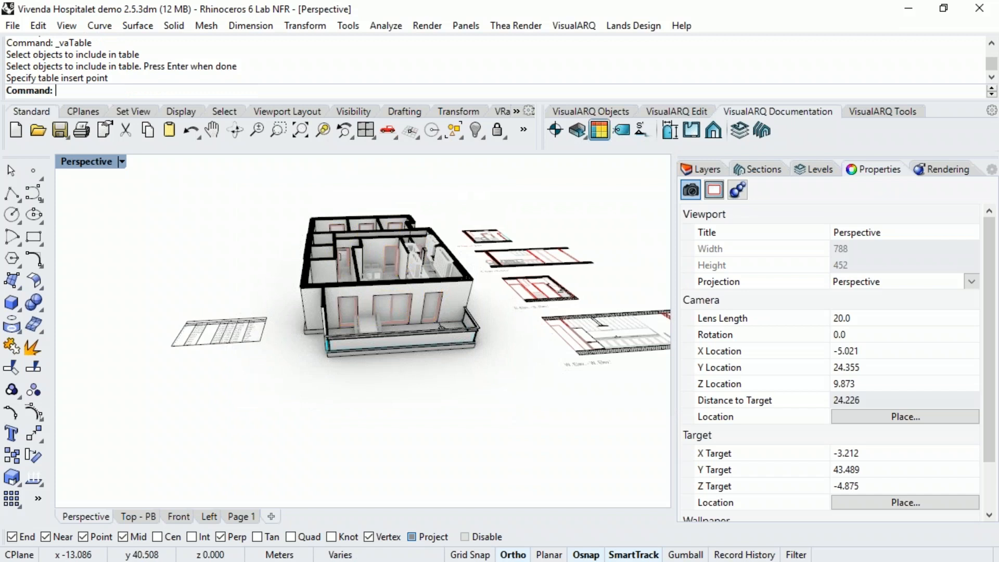
pyautogui.scroll(5, 205, 354)
pyautogui.scroll(2, 207, 355)
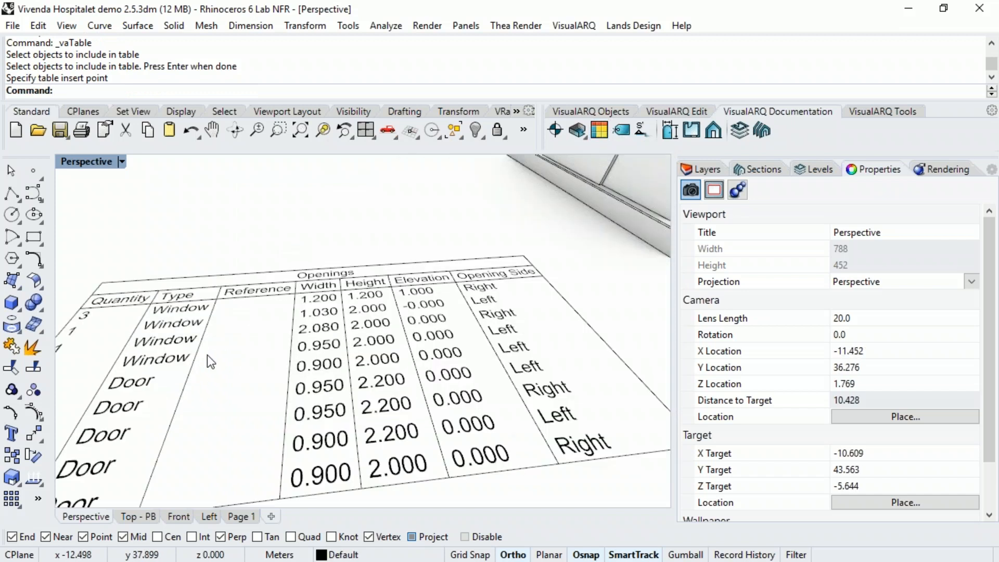
pyautogui.scroll(-8, 207, 354)
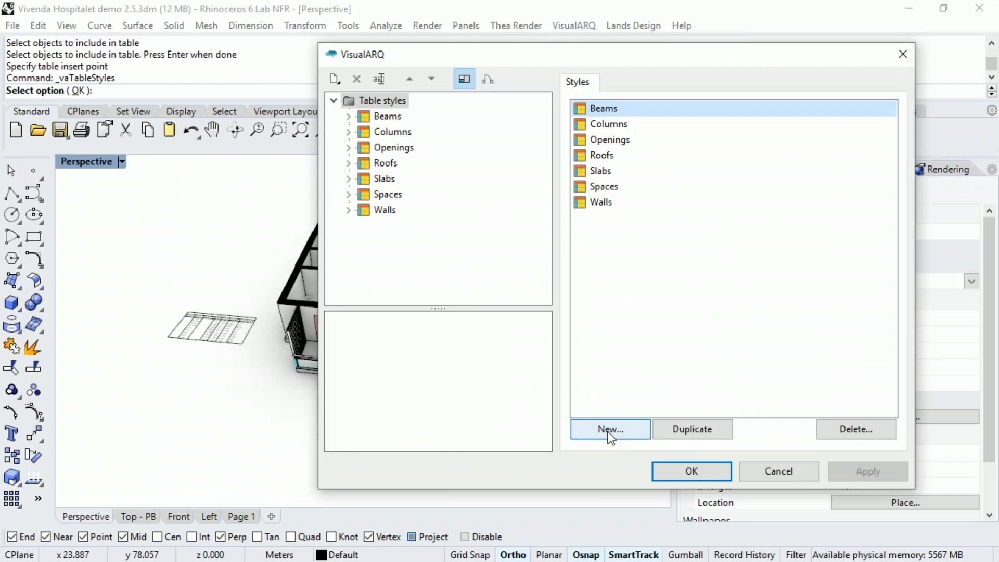
# Step: Duplicate the Columns table style and rename the copy as Furniture Kitchen
pyautogui.click(392, 134)
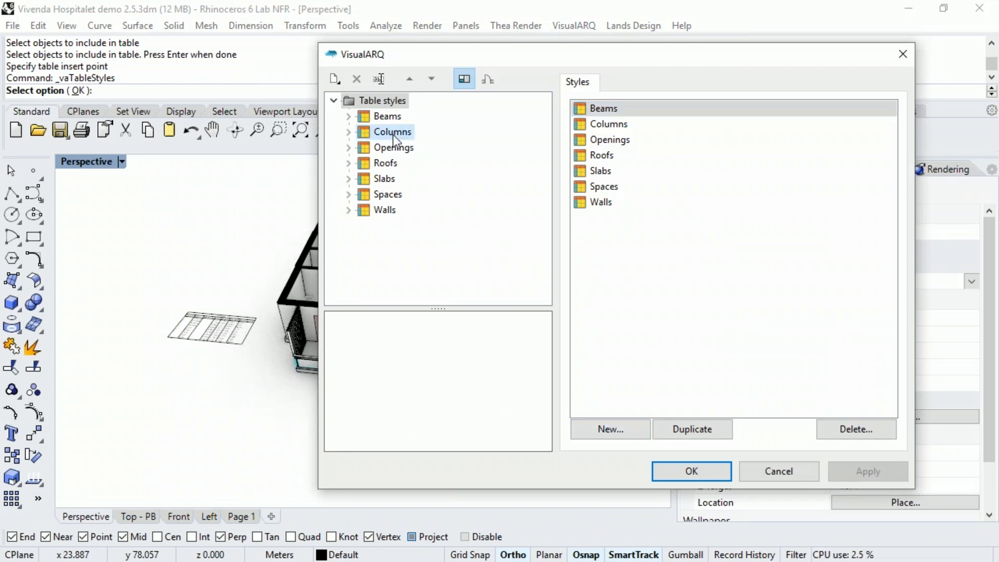
pyautogui.rightClick(393, 135)
pyautogui.click(430, 166)
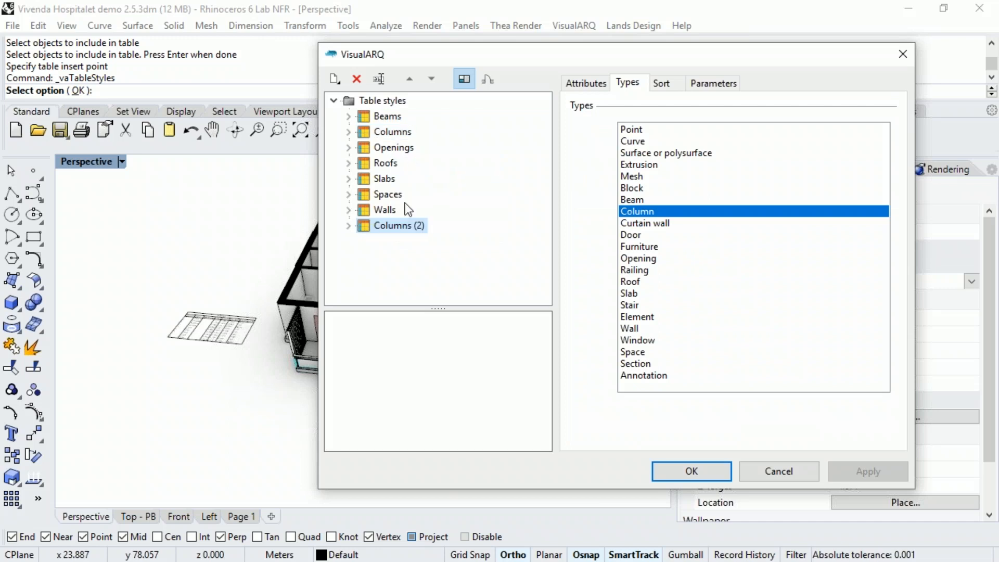
pyautogui.click(400, 222)
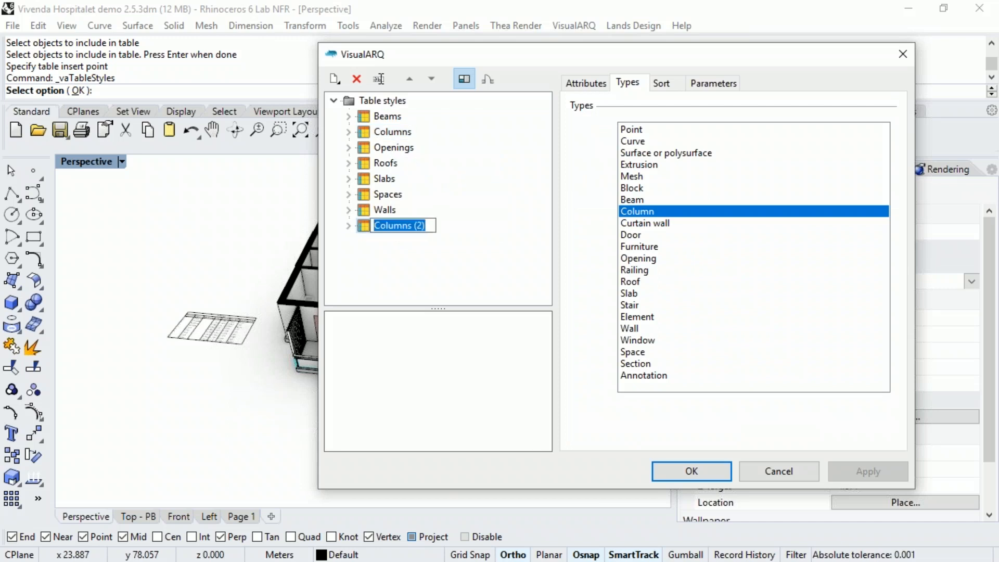
pyautogui.write('Furnit')
pyautogui.write('ure Kit')
pyautogui.write('chen')
pyautogui.press('BackSpace')
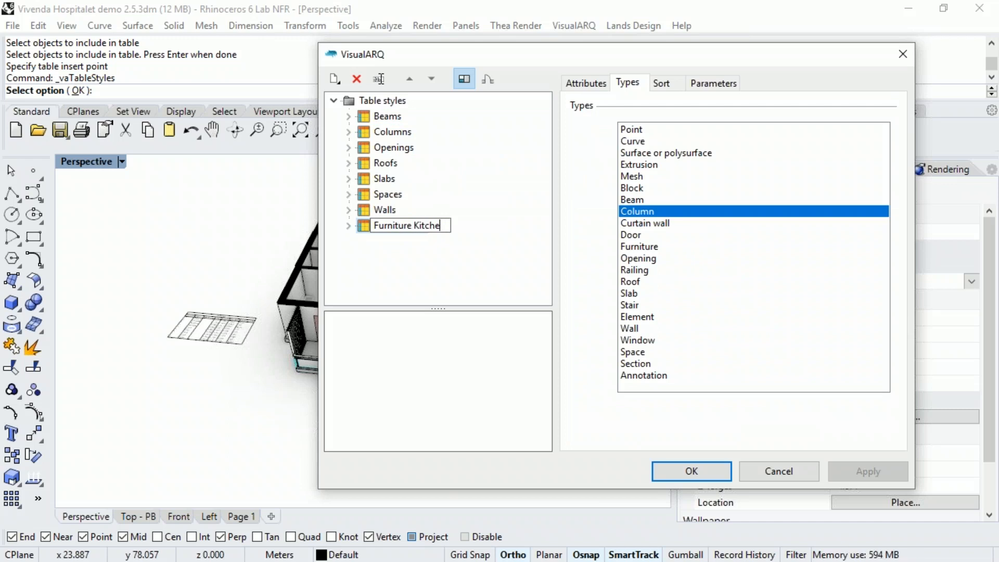
pyautogui.write('n')
pyautogui.press('Return')
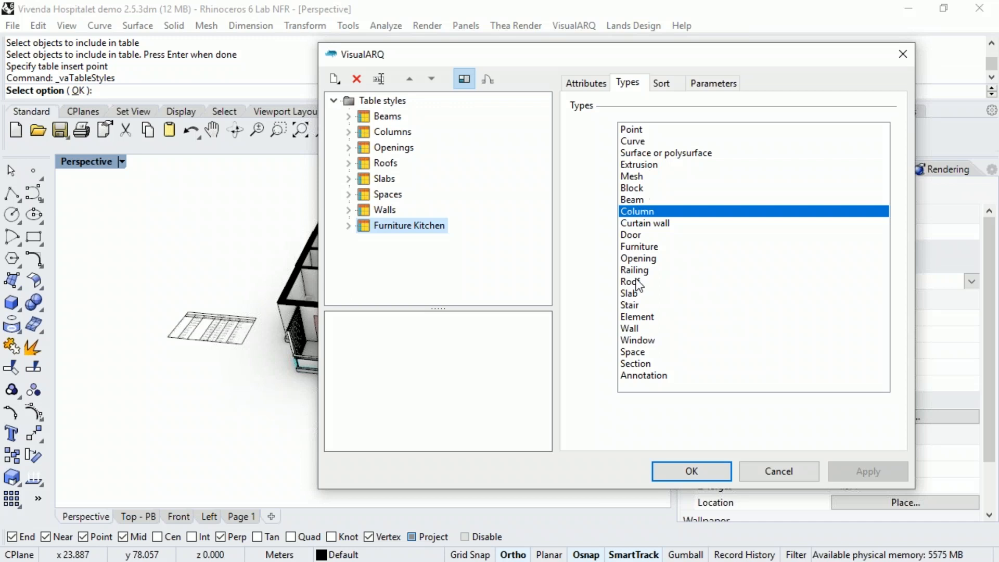
# Step: Change the Furniture Kitchen style's object type from Column to Furniture and remove Style as a grouping field of its Quantity column
pyautogui.click(635, 215)
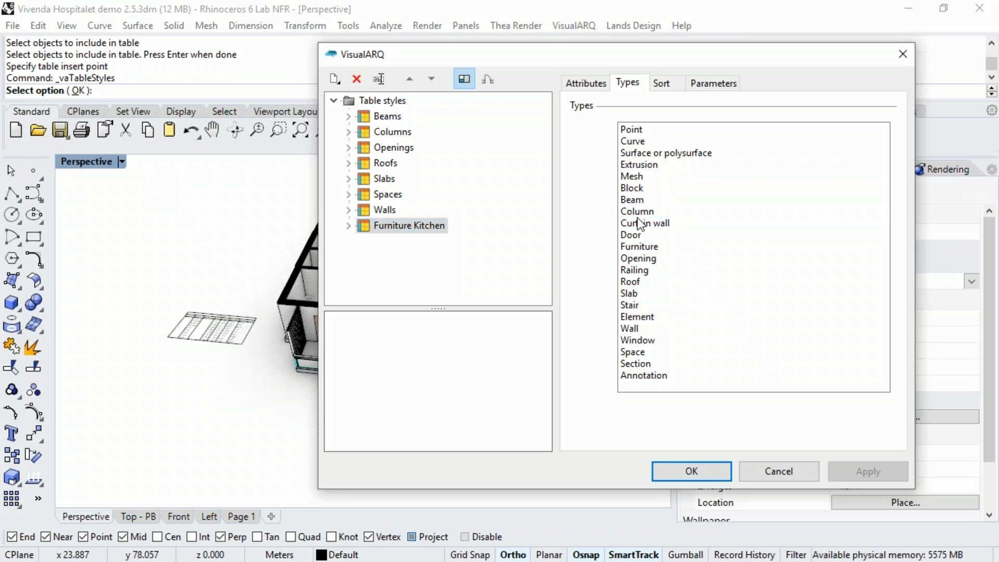
pyautogui.click(637, 247)
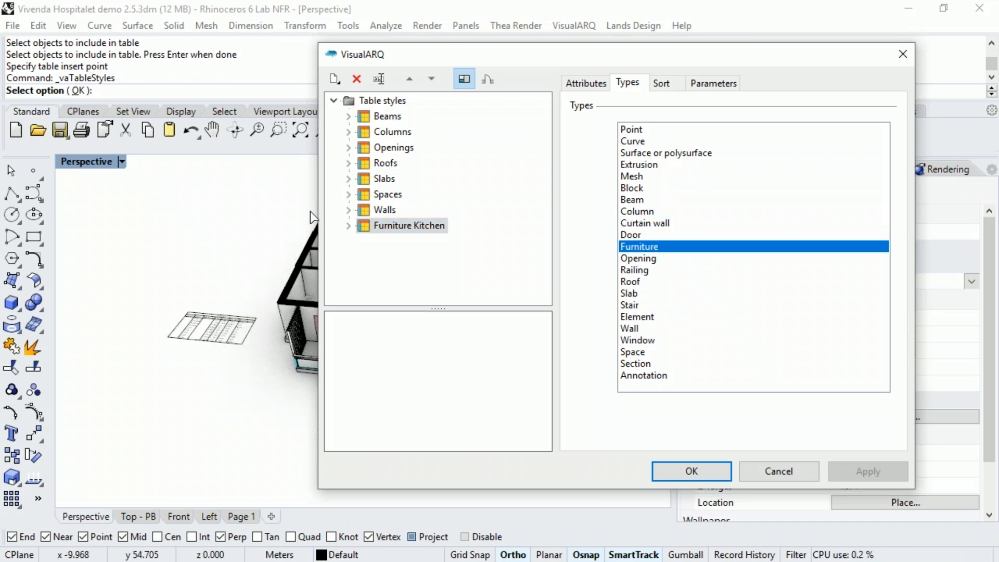
pyautogui.click(348, 225)
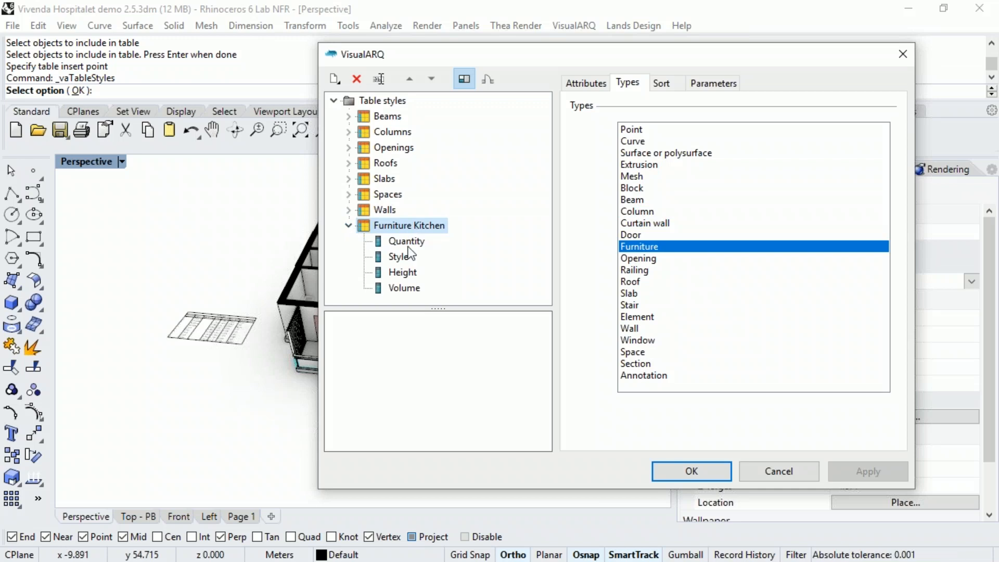
pyautogui.moveTo(434, 311); pyautogui.dragTo(437, 348)
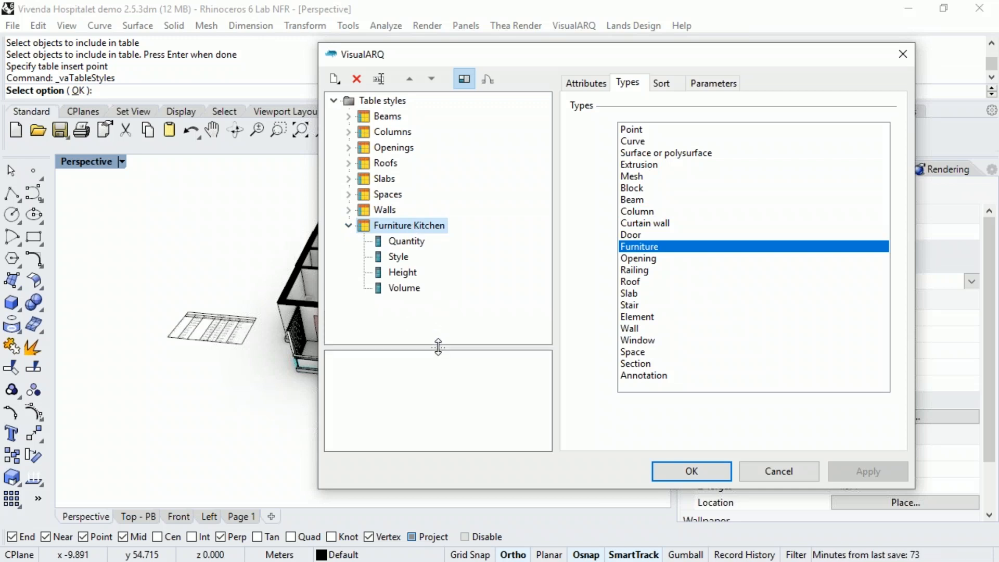
pyautogui.click(406, 242)
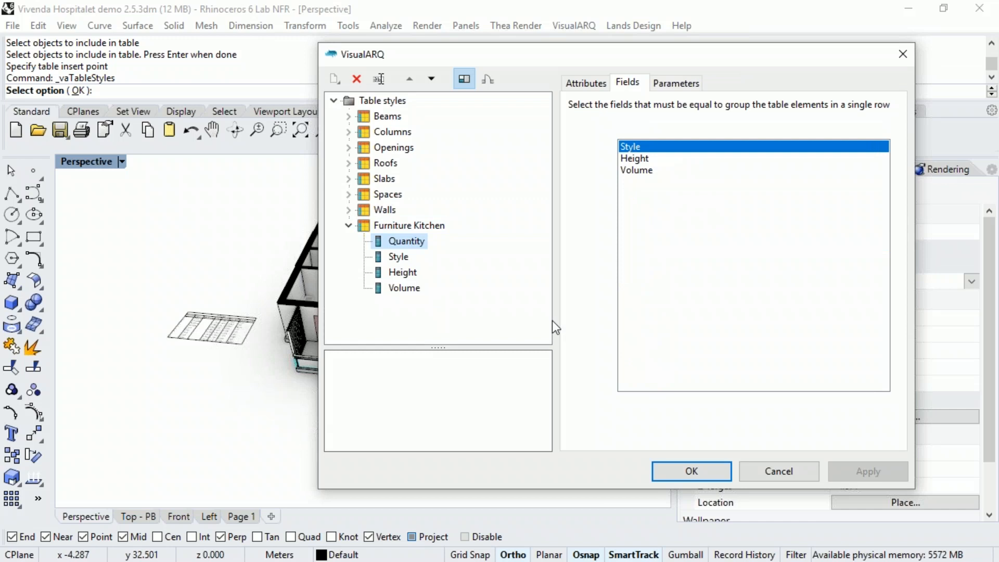
pyautogui.click(646, 148)
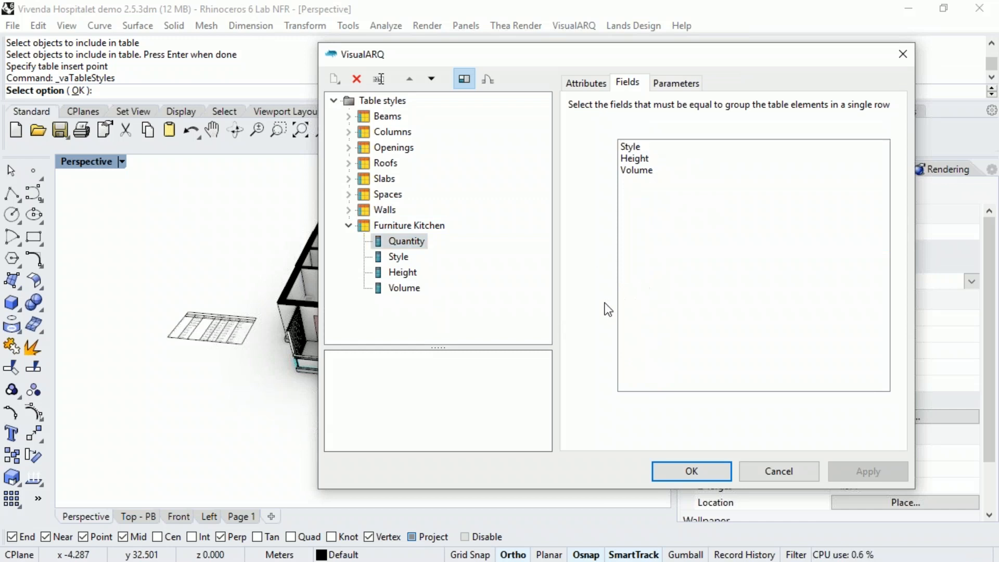
# Step: Set the Furniture Kitchen style's Height column source to the Height parameter of the Furniture type's Cabinet style
pyautogui.click(401, 276)
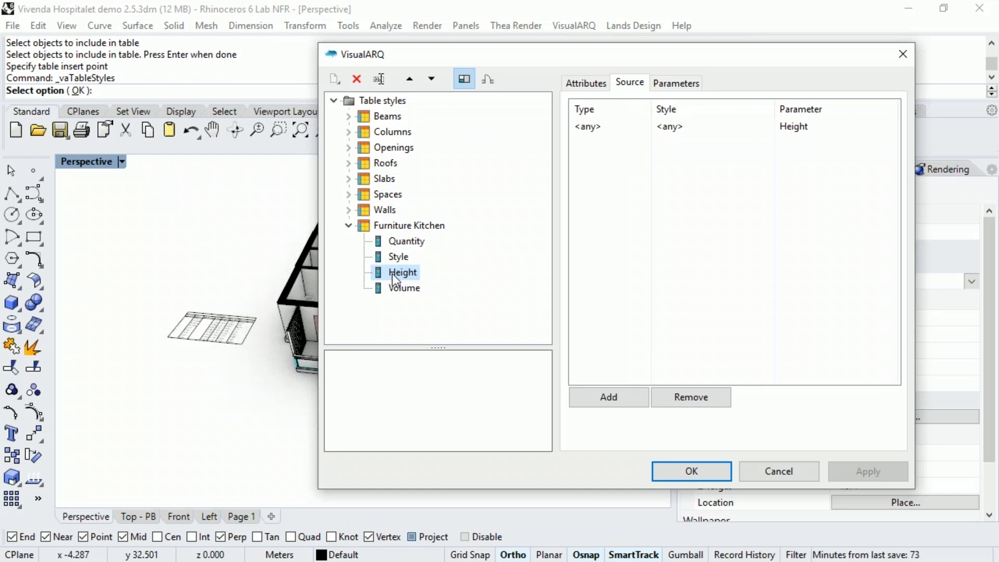
pyautogui.click(614, 126)
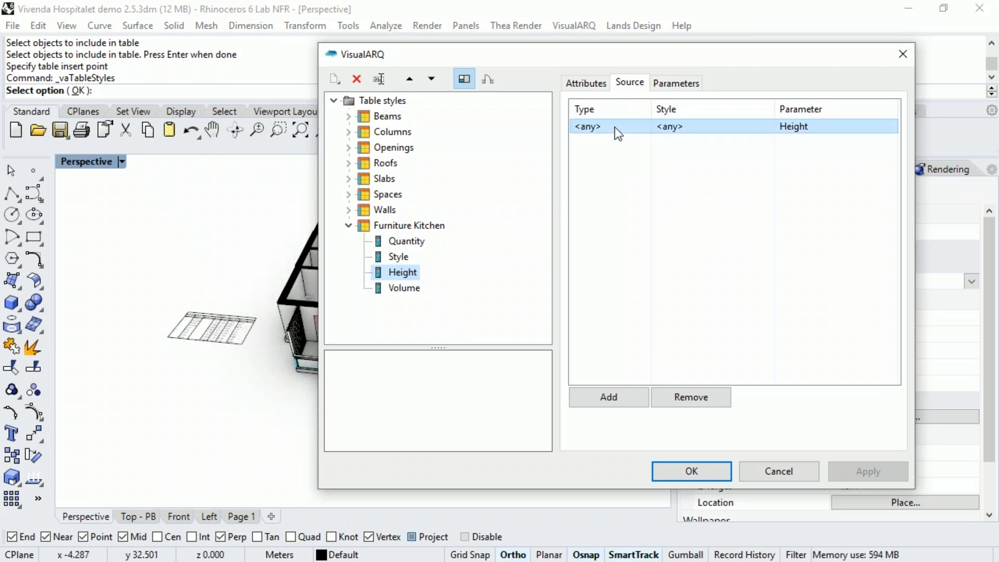
pyautogui.click(611, 152)
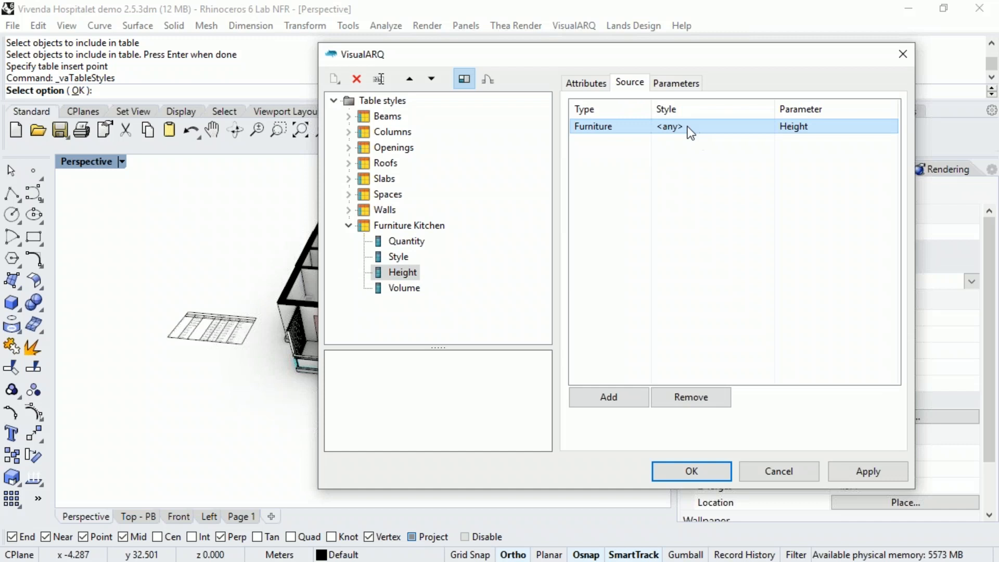
pyautogui.click(807, 126)
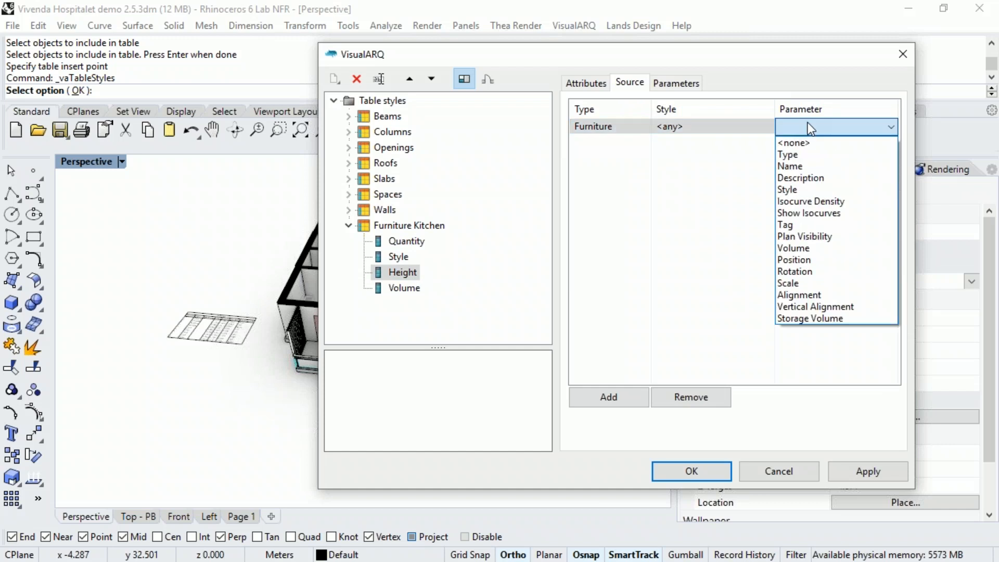
pyautogui.click(734, 126)
pyautogui.click(707, 130)
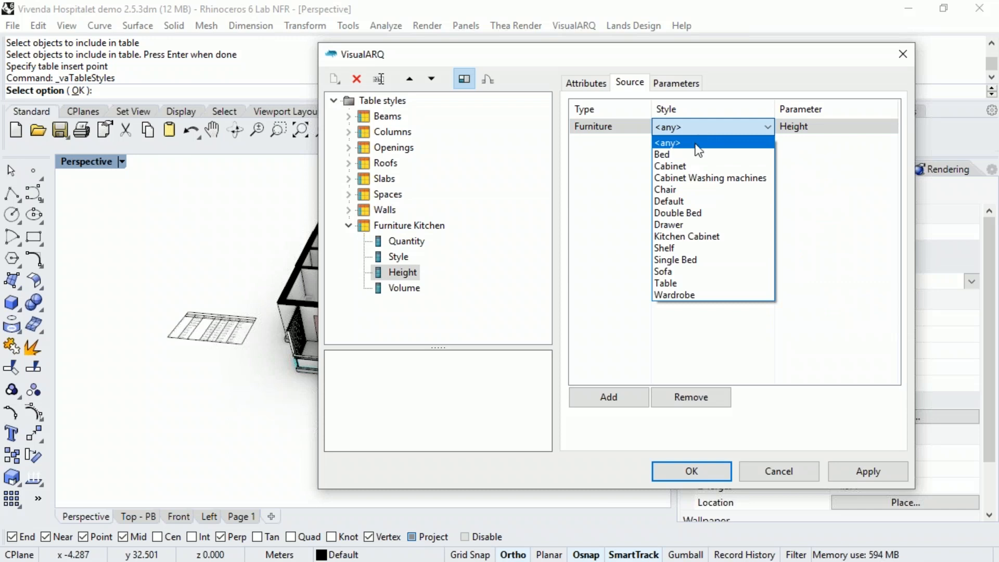
pyautogui.click(697, 166)
pyautogui.click(791, 127)
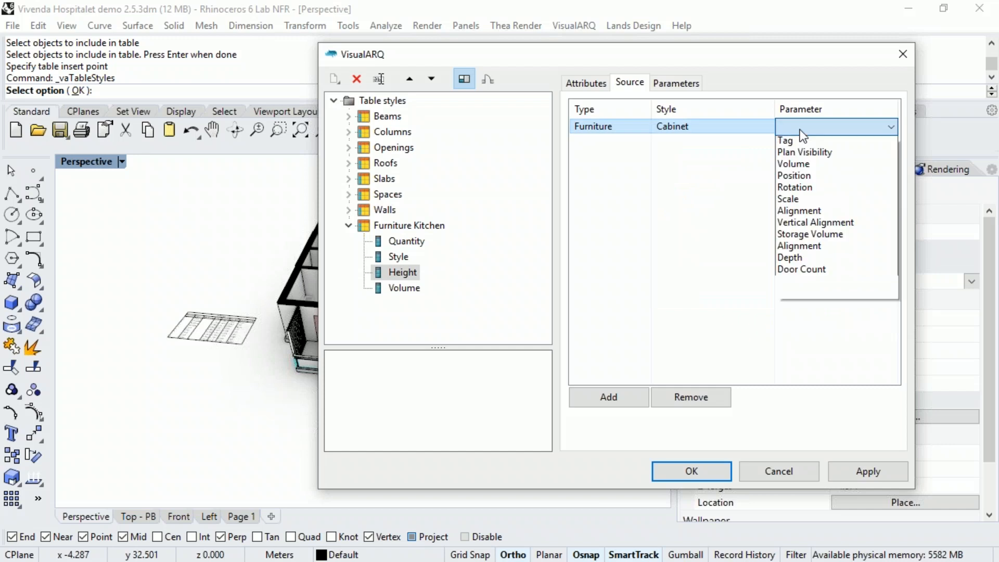
pyautogui.click(797, 365)
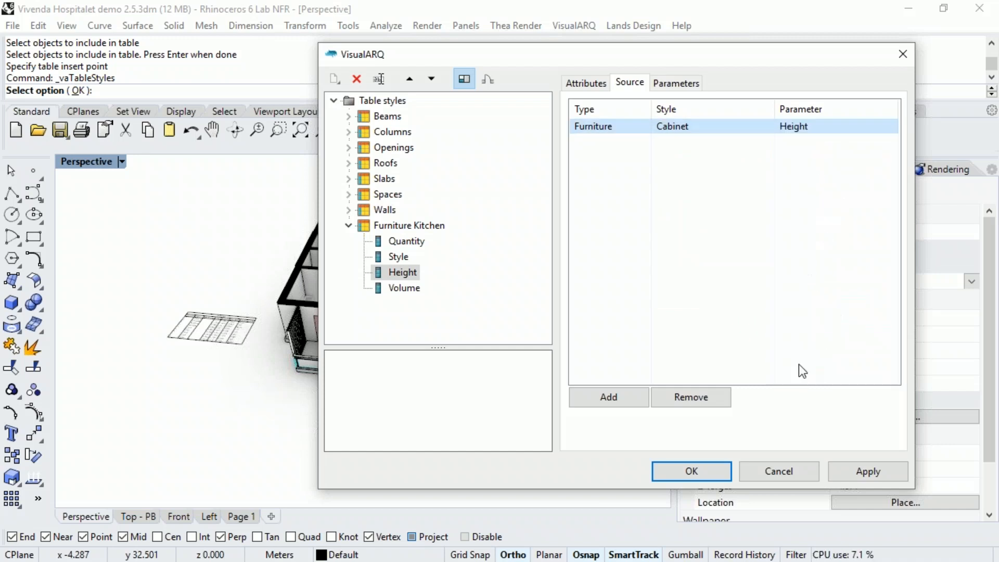
# Step: Add a second source to the Height column for the Cabinet Washing machines furniture style, using its Height parameter
pyautogui.click(579, 397)
pyautogui.click(680, 142)
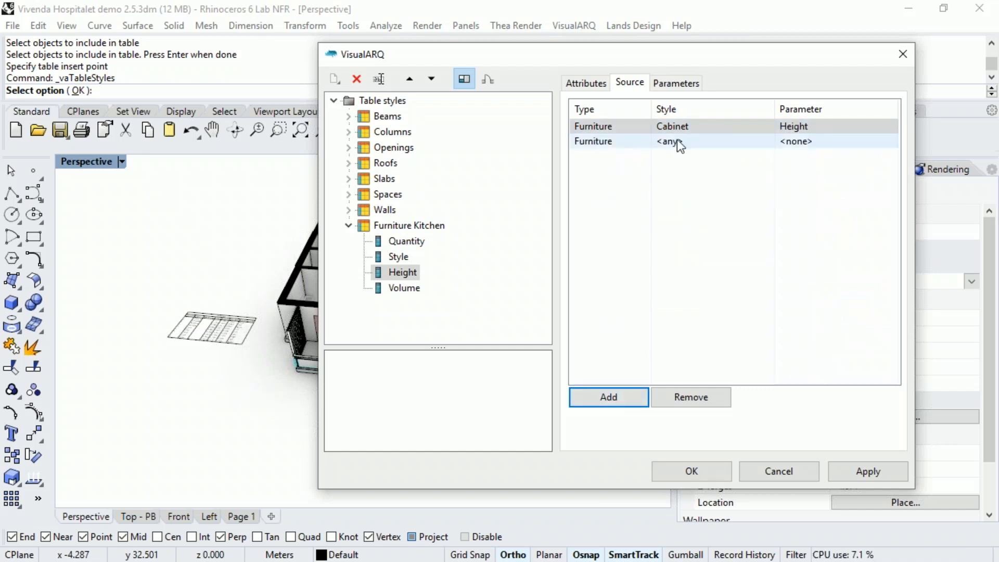
pyautogui.click(679, 141)
pyautogui.click(681, 191)
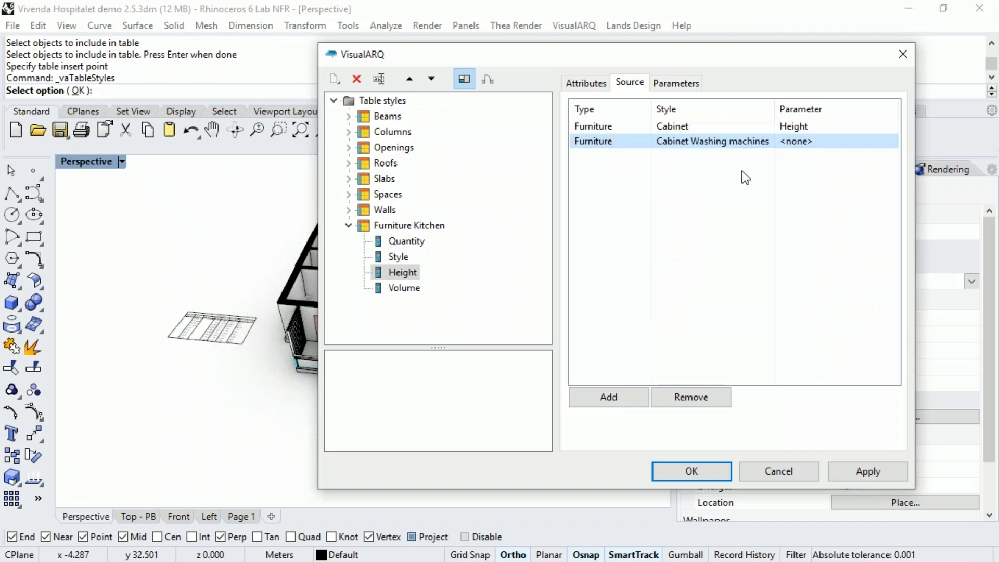
pyautogui.click(835, 141)
pyautogui.click(796, 368)
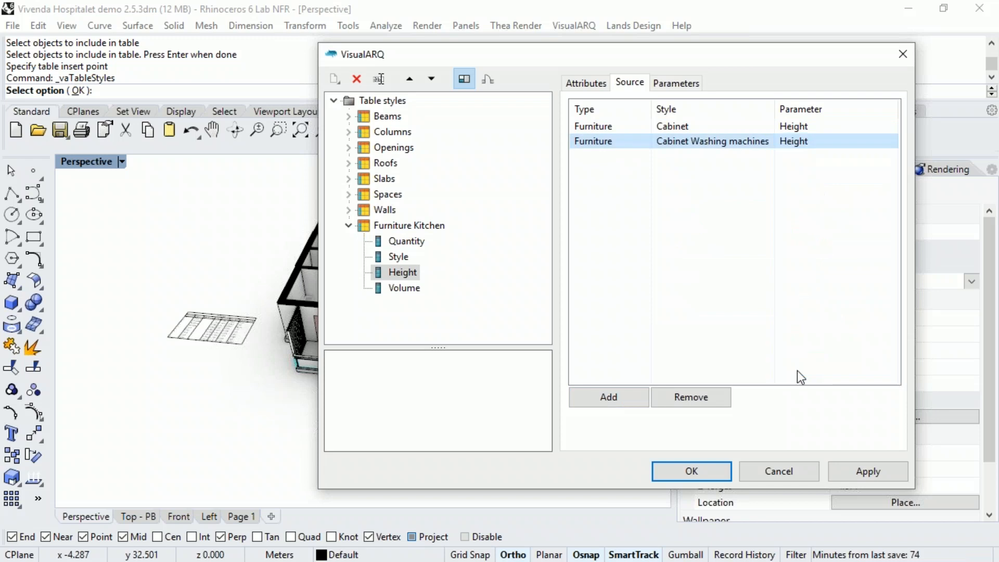
# Step: Add a third source to the Height column for the Kitchen Cabinet furniture style, using its Height parameter
pyautogui.click(593, 400)
pyautogui.click(704, 159)
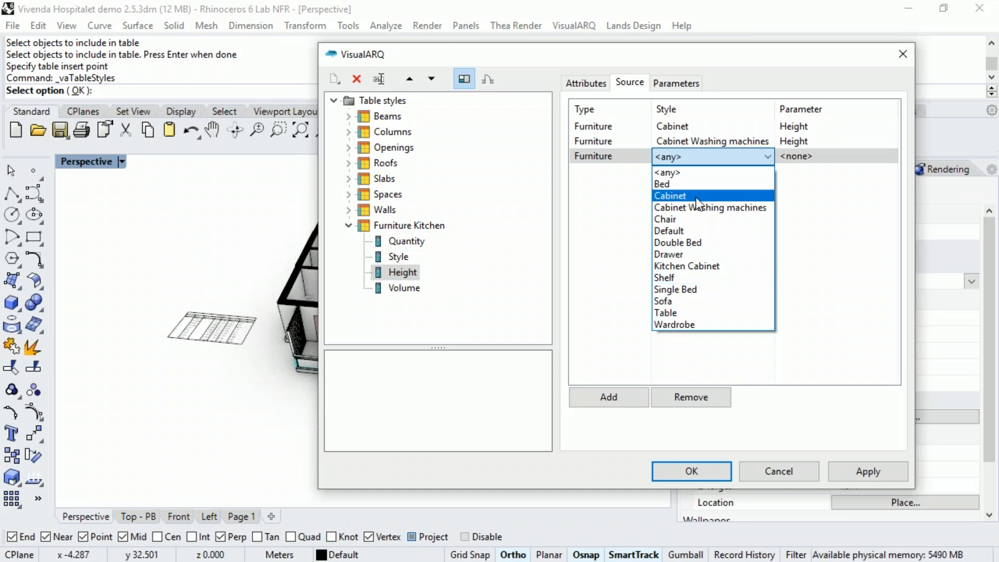
pyautogui.click(697, 266)
pyautogui.click(835, 156)
pyautogui.click(835, 156)
pyautogui.click(810, 388)
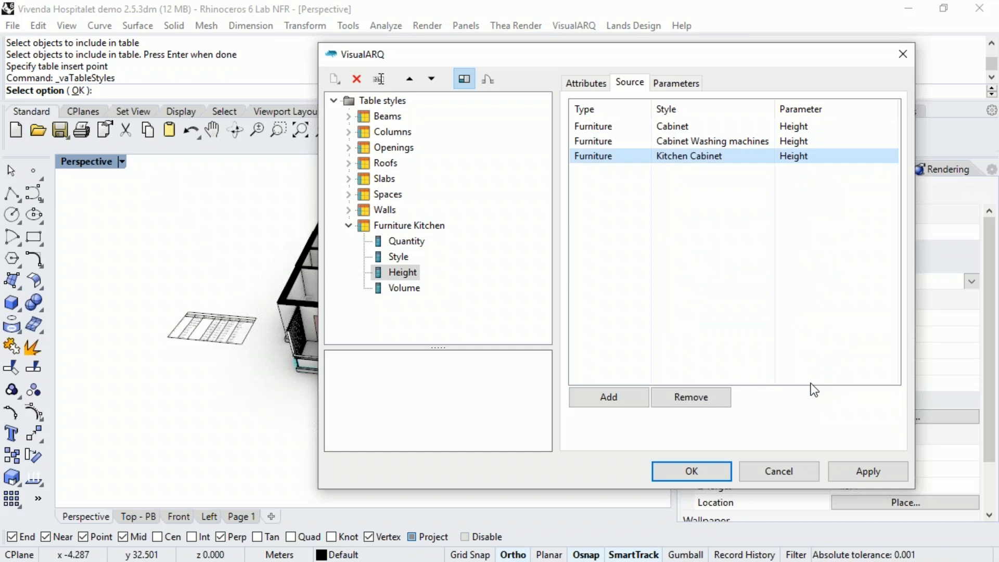
# Step: Set the Volume column's source to the Furniture type's Storage Volume parameter and accept the table style changes
pyautogui.click(394, 288)
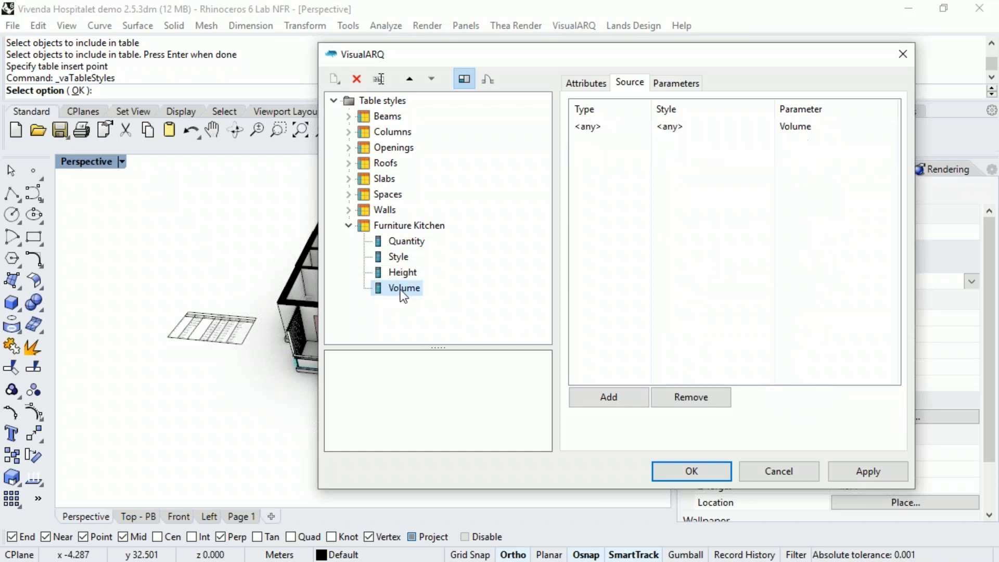
pyautogui.click(618, 128)
pyautogui.click(616, 156)
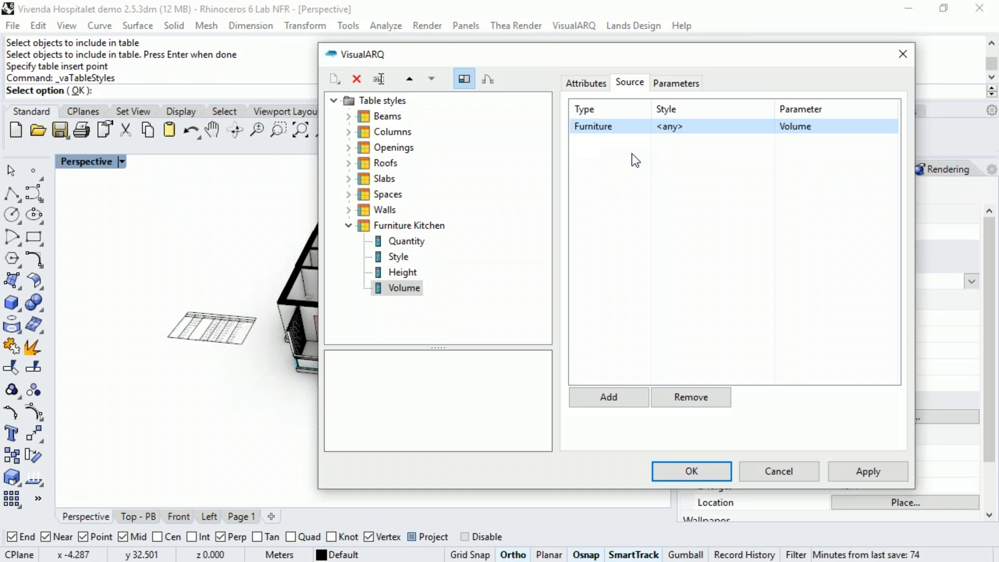
pyautogui.click(836, 128)
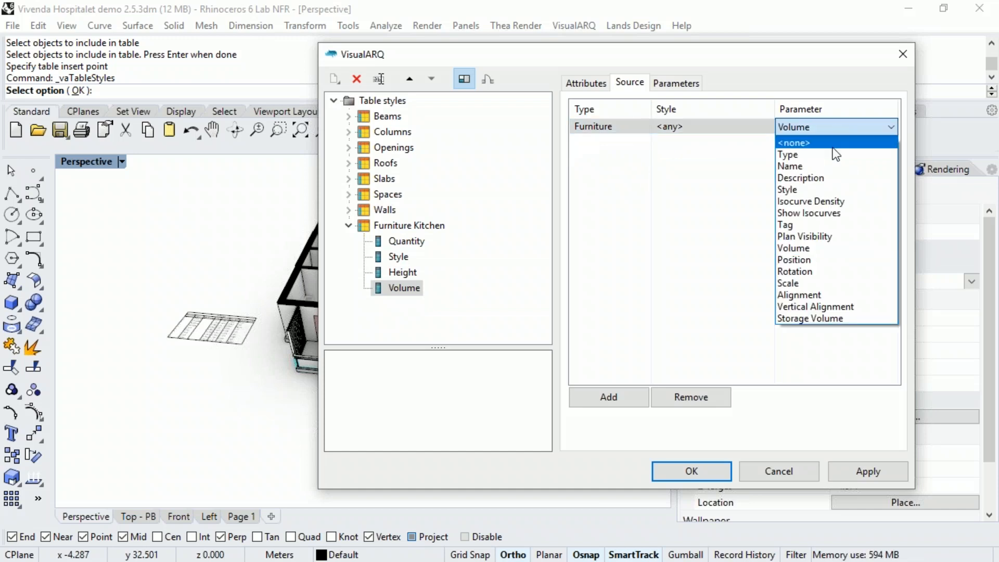
pyautogui.click(809, 319)
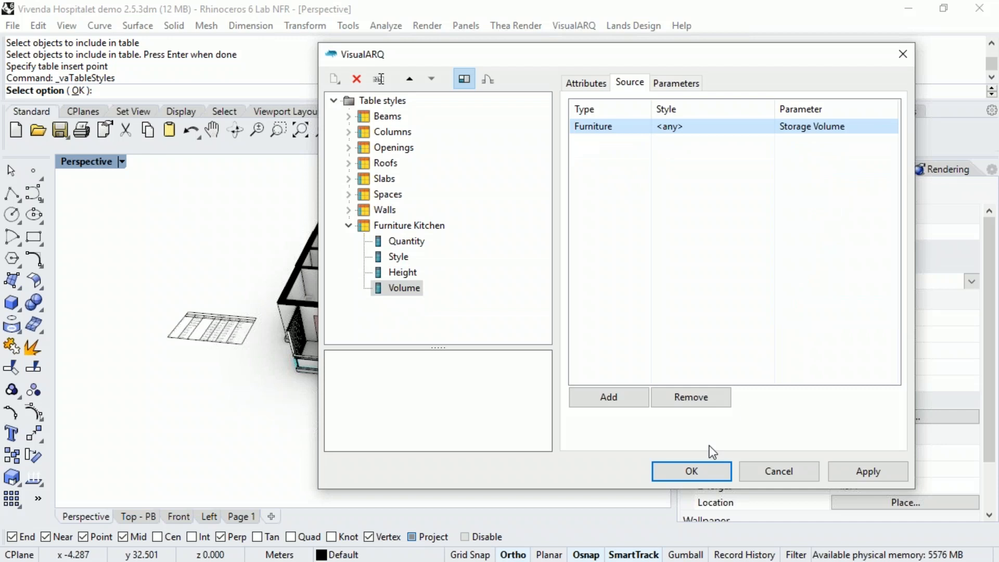
pyautogui.click(692, 471)
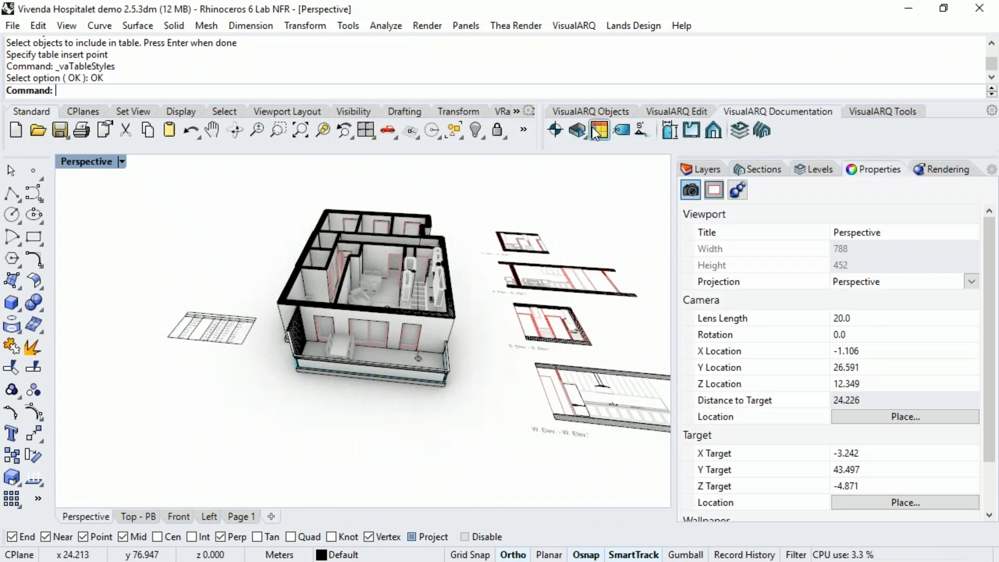
# Step: Start a VisualARQ table in the Furniture Kitchen style and select the kitchen's cabinets as its objects
pyautogui.click(599, 130)
pyautogui.moveTo(583, 156); pyautogui.dragTo(635, 157)
pyautogui.click(455, 244)
pyautogui.click(580, 395)
pyautogui.moveTo(381, 296); pyautogui.dragTo(410, 289, button='right')
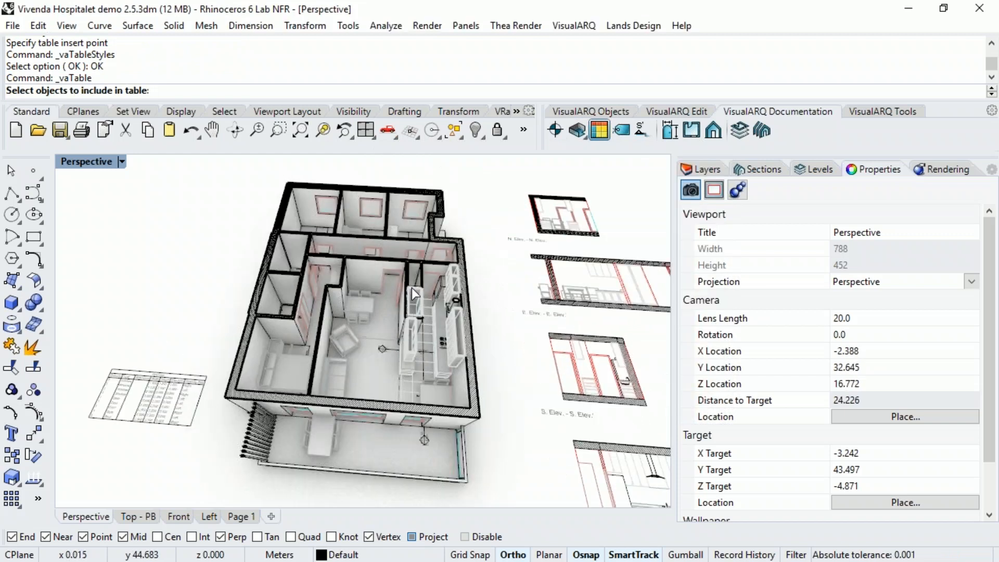
pyautogui.scroll(5, 411, 288)
pyautogui.click(484, 263)
pyautogui.click(494, 244)
pyautogui.click(518, 395)
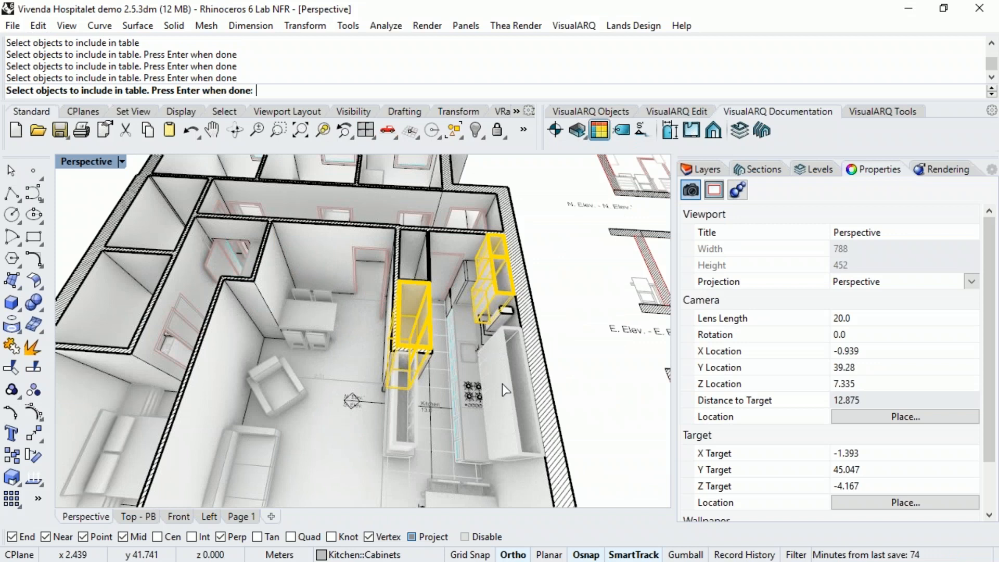
pyautogui.click(454, 419)
# Step: Place the Furniture Kitchen table beside the building, just behind the Openings table, and inspect its height and volume rows
pyautogui.moveTo(454, 420); pyautogui.dragTo(344, 335, button='right')
pyautogui.scroll(-4, 229, 251)
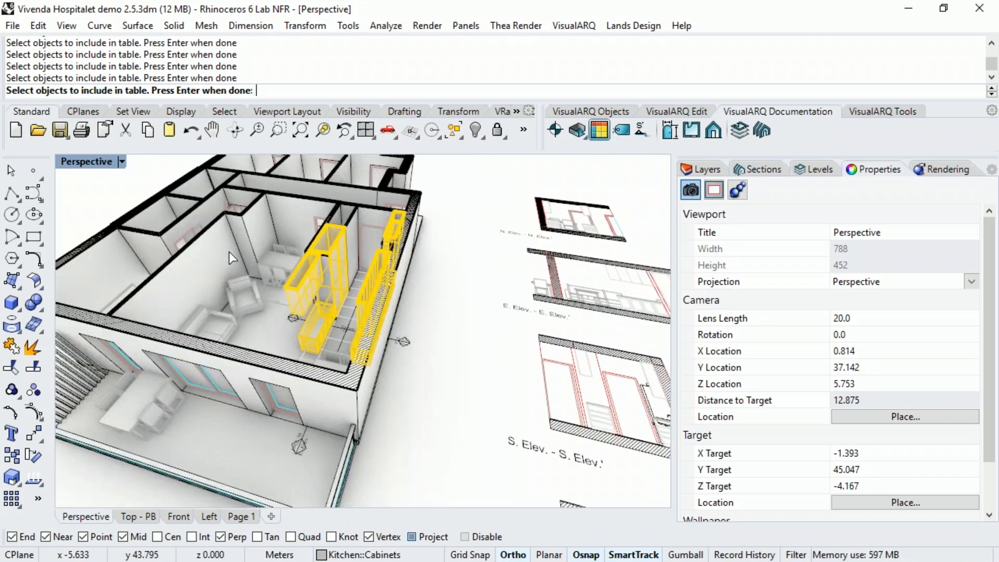
pyautogui.moveTo(230, 251); pyautogui.dragTo(307, 276, button='right')
pyautogui.scroll(-4, 483, 308)
pyautogui.scroll(-3, 483, 308)
pyautogui.press('Return')
pyautogui.scroll(5, 209, 333)
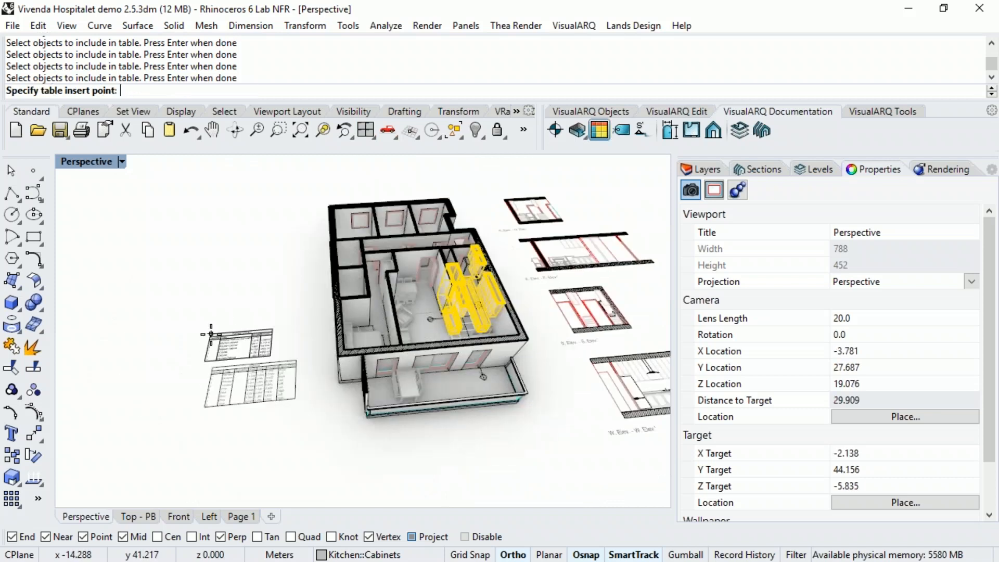
pyautogui.click(231, 329)
pyautogui.scroll(2, 231, 329)
pyautogui.scroll(4, 281, 333)
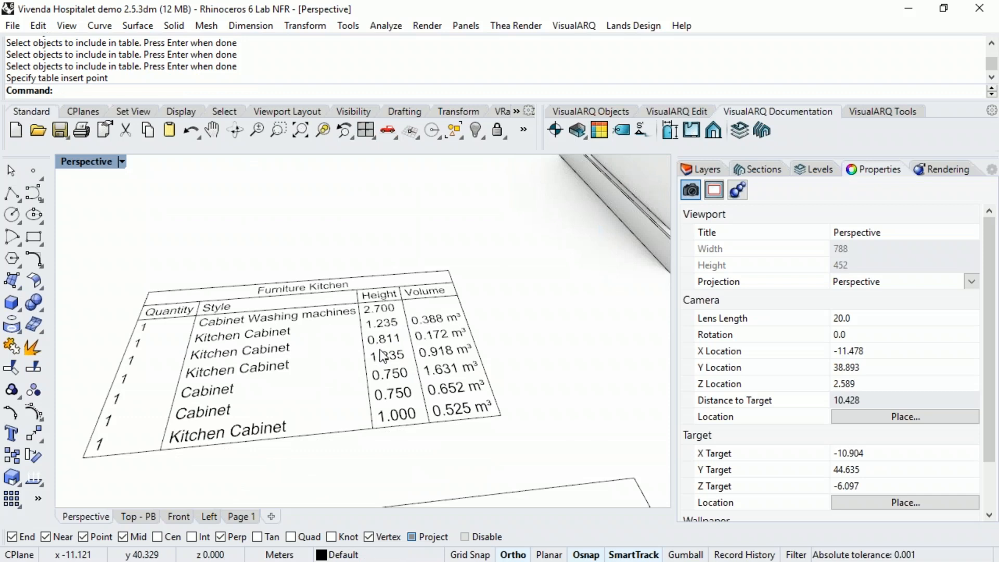
pyautogui.scroll(-4, 350, 341)
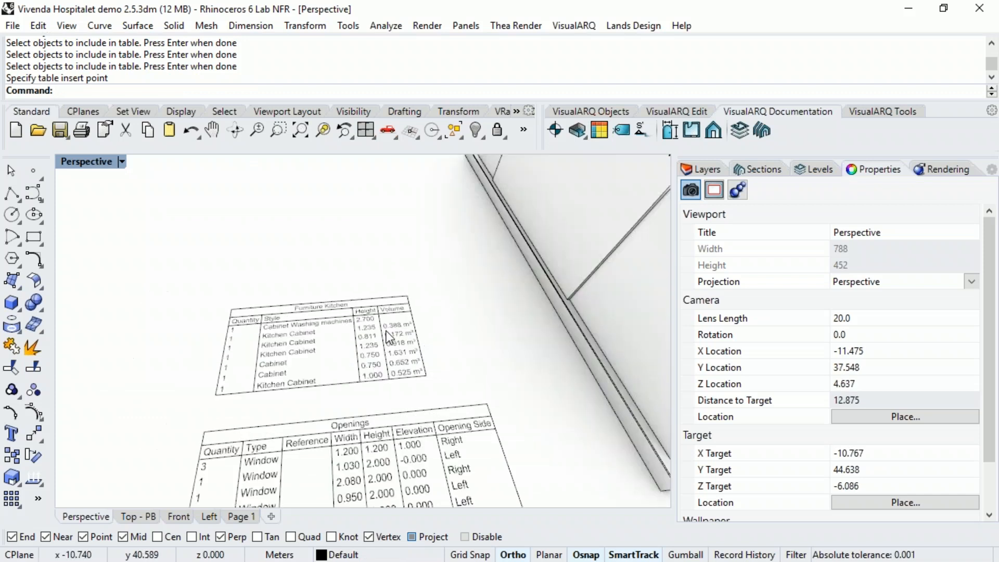
pyautogui.scroll(4, 390, 338)
pyautogui.scroll(-2, 395, 346)
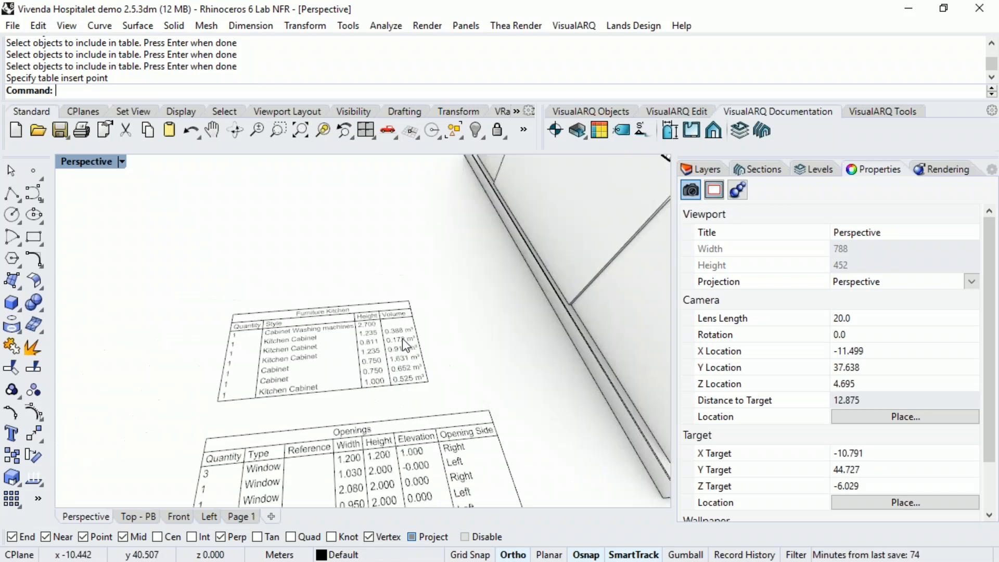
# Step: Duplicate the Furniture Kitchen table style and rename the copy as Furniture Kitchen total volume
pyautogui.scroll(-5, 395, 346)
pyautogui.moveTo(395, 346); pyautogui.dragTo(484, 340, button='right')
pyautogui.click(599, 130)
pyautogui.click(397, 149)
pyautogui.rightClick(395, 149)
pyautogui.click(433, 178)
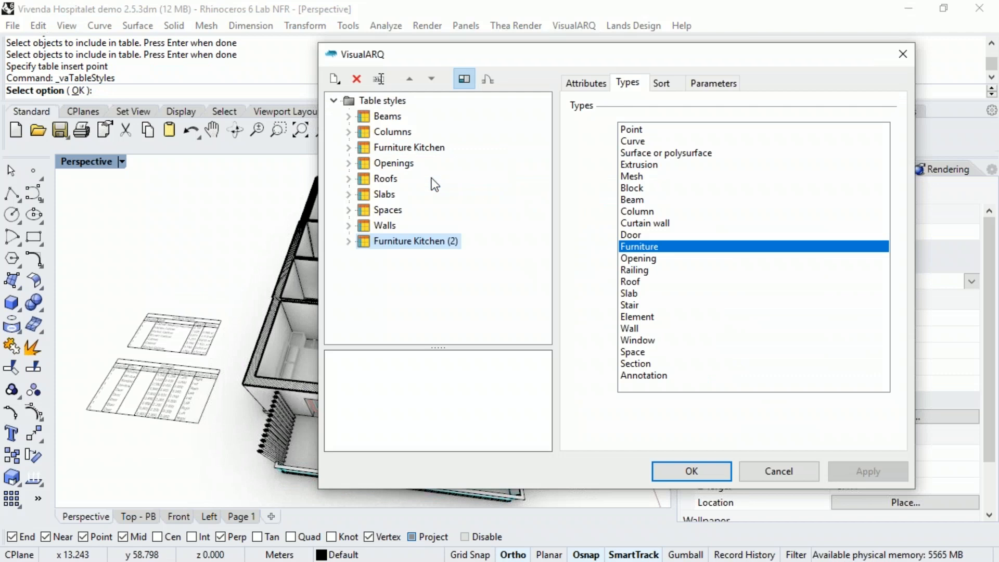
pyautogui.click(431, 241)
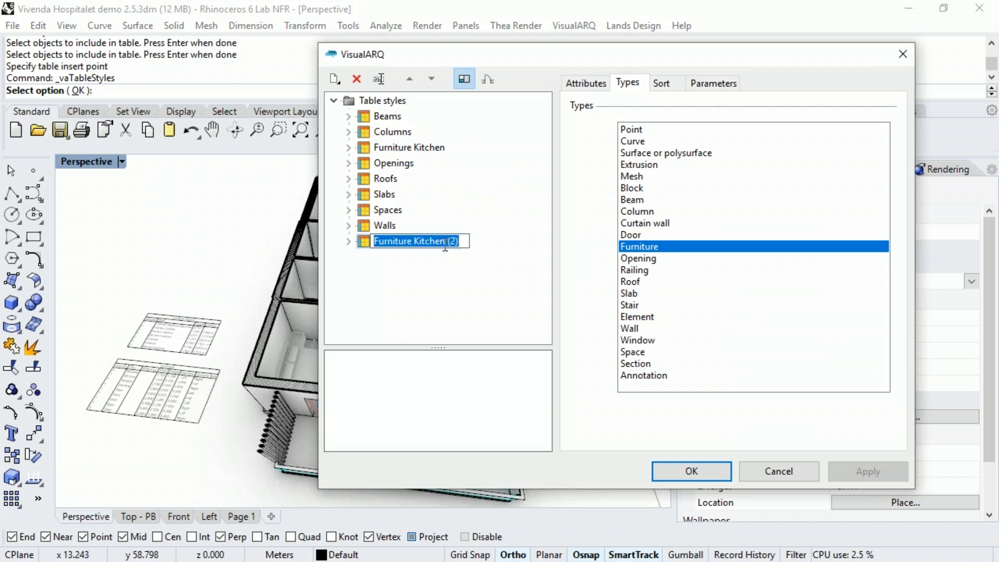
pyautogui.click(445, 246)
pyautogui.moveTo(447, 246); pyautogui.dragTo(464, 245)
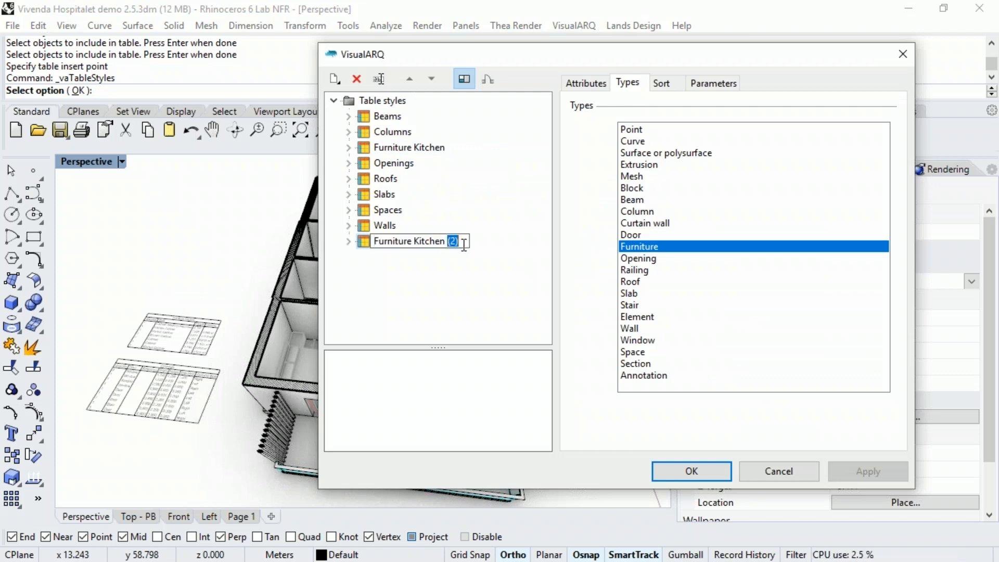
pyautogui.write('total volume')
pyautogui.press('Return')
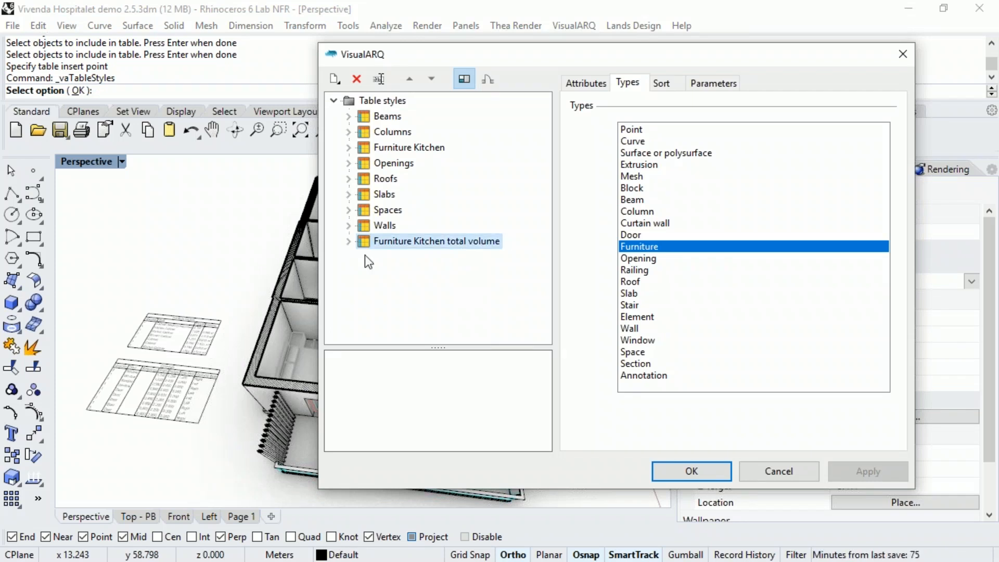
# Step: Check the grouping fields of the Quantity column in the Furniture Kitchen total volume style
pyautogui.click(348, 241)
pyautogui.click(398, 256)
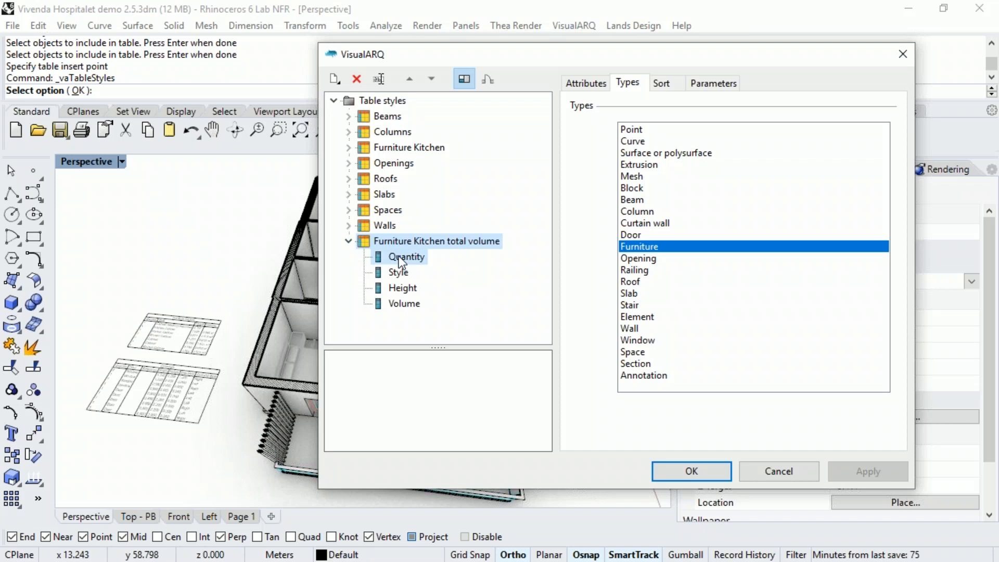
pyautogui.click(647, 168)
pyautogui.click(641, 167)
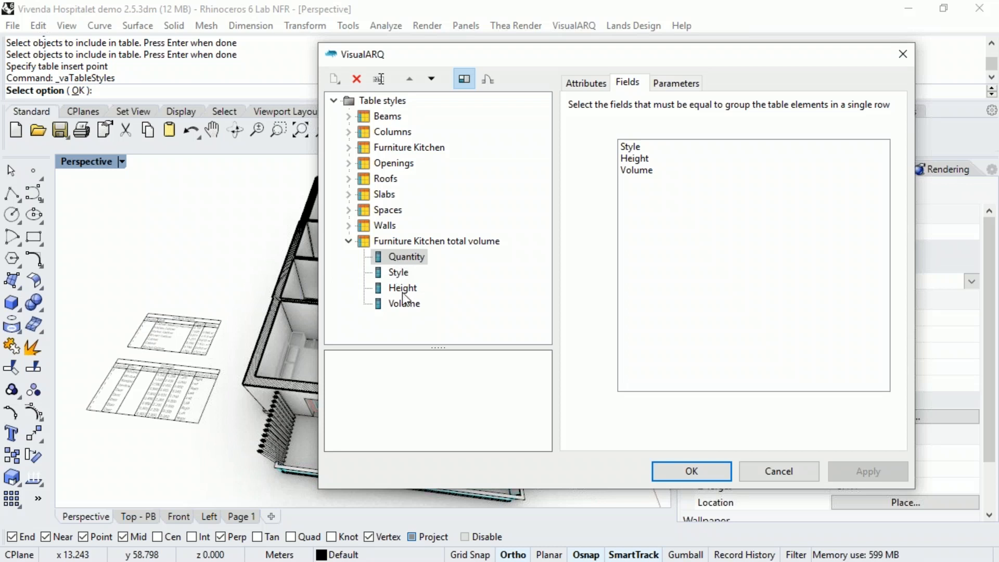
pyautogui.click(397, 244)
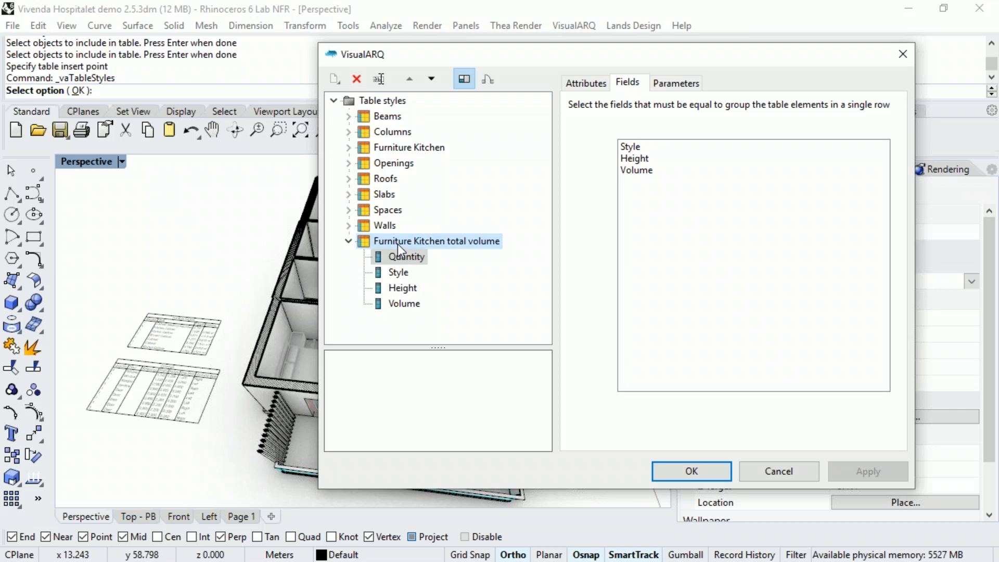
# Step: Rename the Style column of Furniture Kitchen total volume to Type and set its source parameter to Type
pyautogui.click(400, 273)
pyautogui.click(402, 272)
pyautogui.write('y')
pyautogui.press('BackSpace')
pyautogui.write('Type')
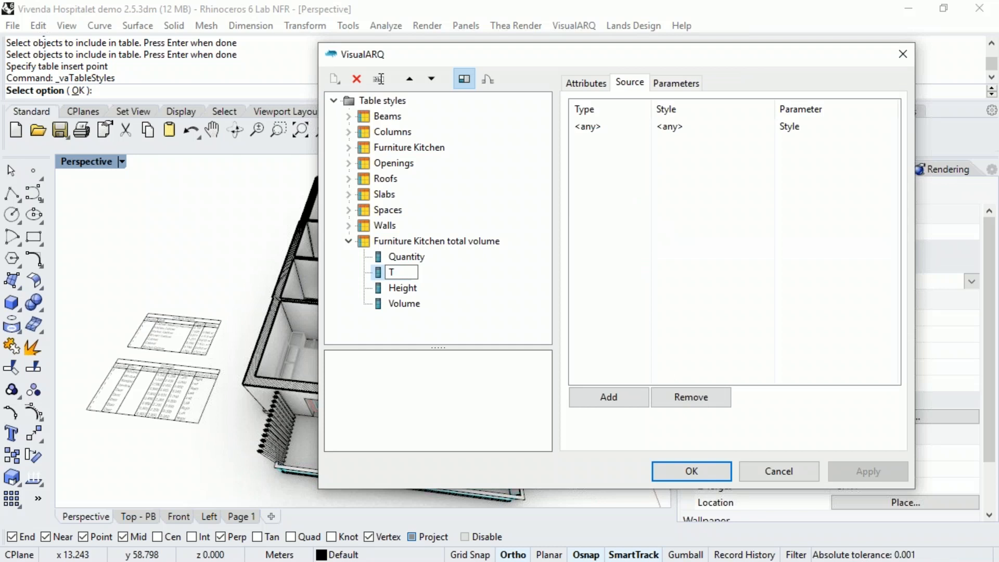
pyautogui.press('Return')
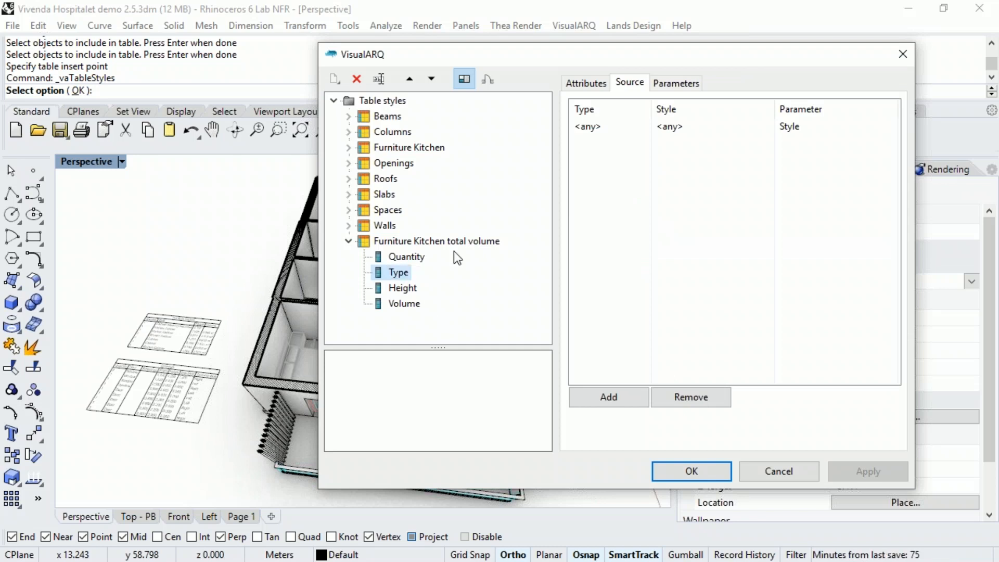
pyautogui.click(647, 123)
pyautogui.click(814, 130)
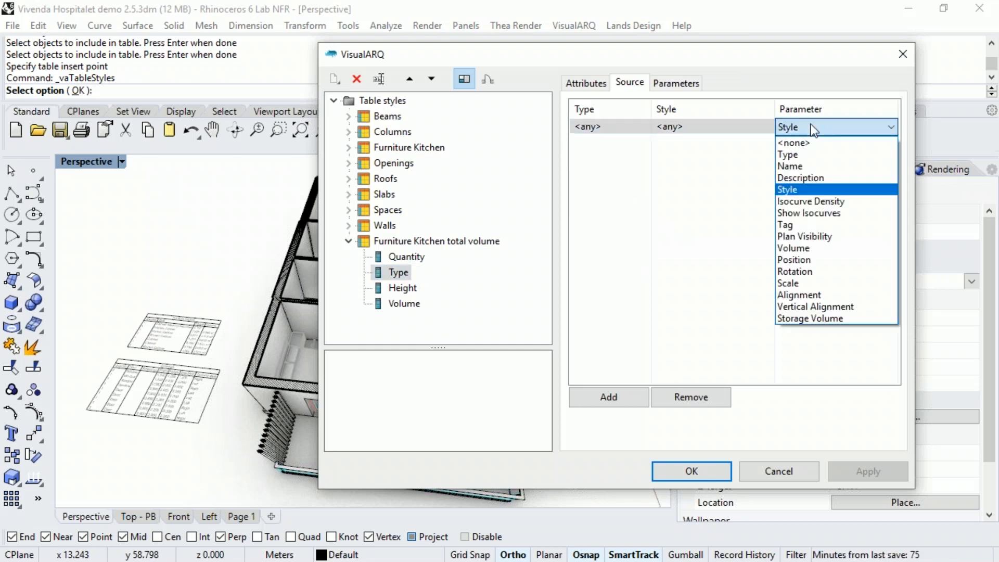
pyautogui.click(801, 155)
pyautogui.click(413, 259)
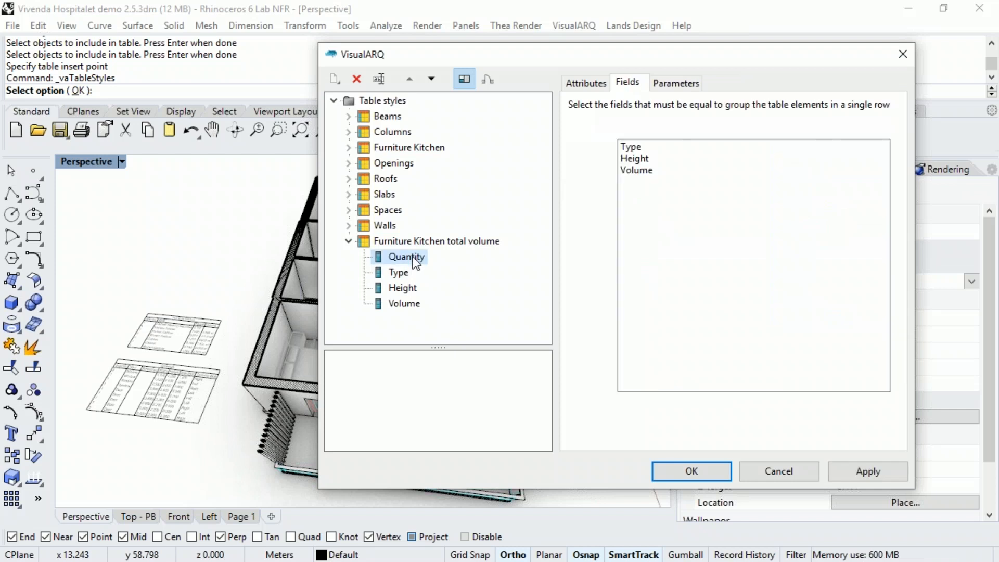
# Step: Group the Quantity column of the Furniture Kitchen total volume style by the Type field and accept the table styles
pyautogui.click(635, 148)
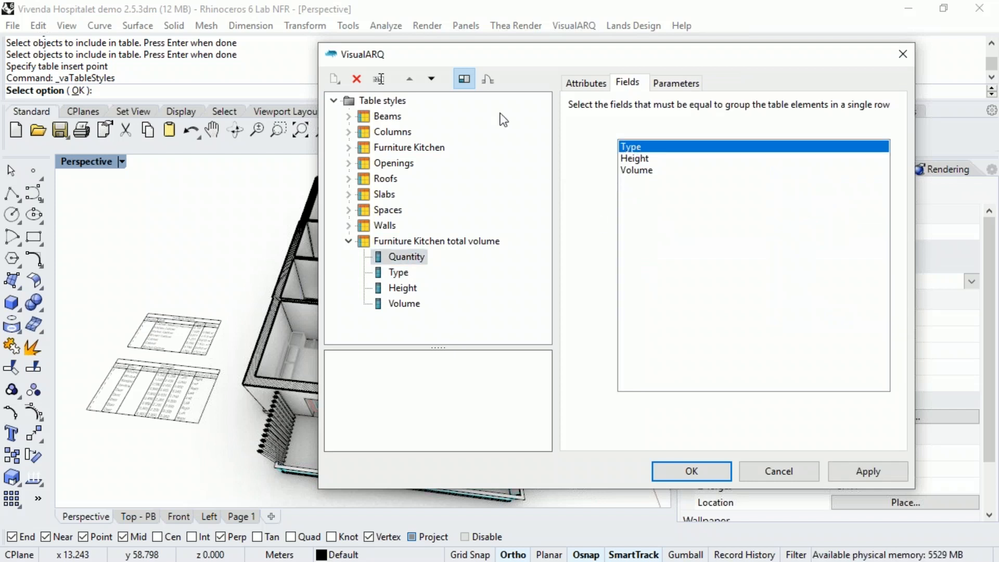
pyautogui.click(703, 470)
# Step: Copy the Furniture Kitchen table and place the duplicate just behind the original
pyautogui.moveTo(139, 351); pyautogui.dragTo(338, 356, button='right')
pyautogui.scroll(4, 329, 394)
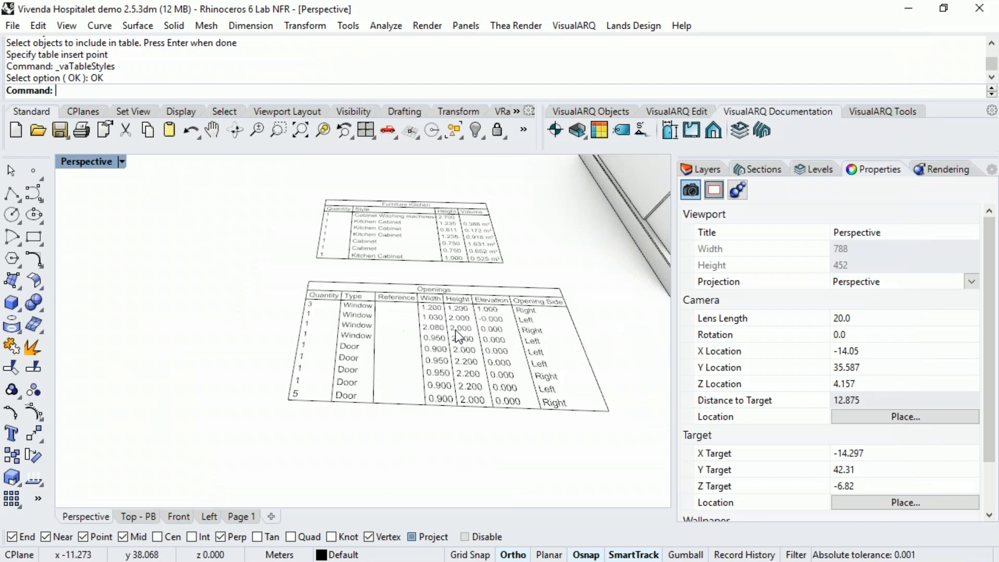
pyautogui.click(454, 319)
pyautogui.click(417, 232)
pyautogui.moveTo(417, 232); pyautogui.dragTo(411, 255, button='right')
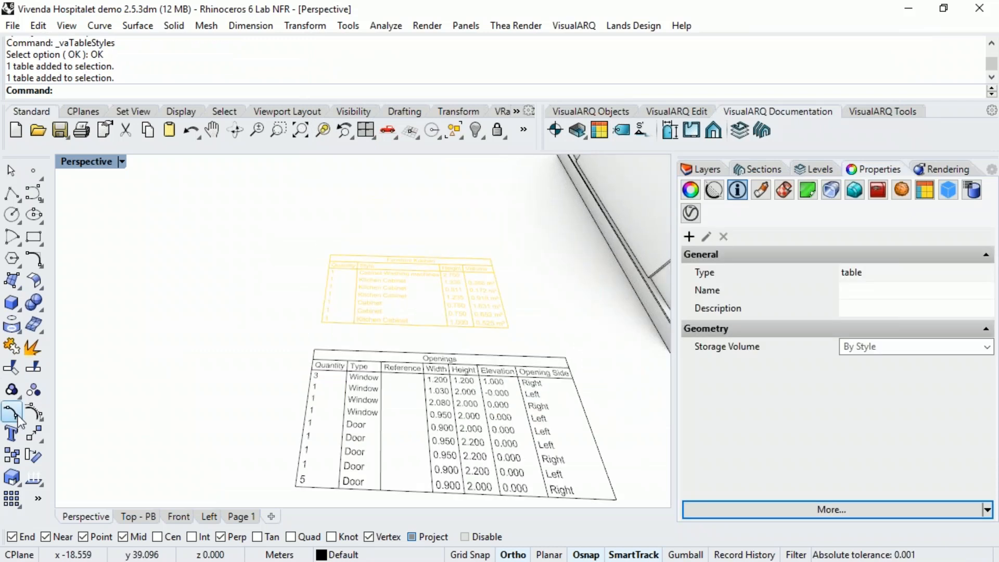
pyautogui.click(11, 455)
pyautogui.click(244, 357)
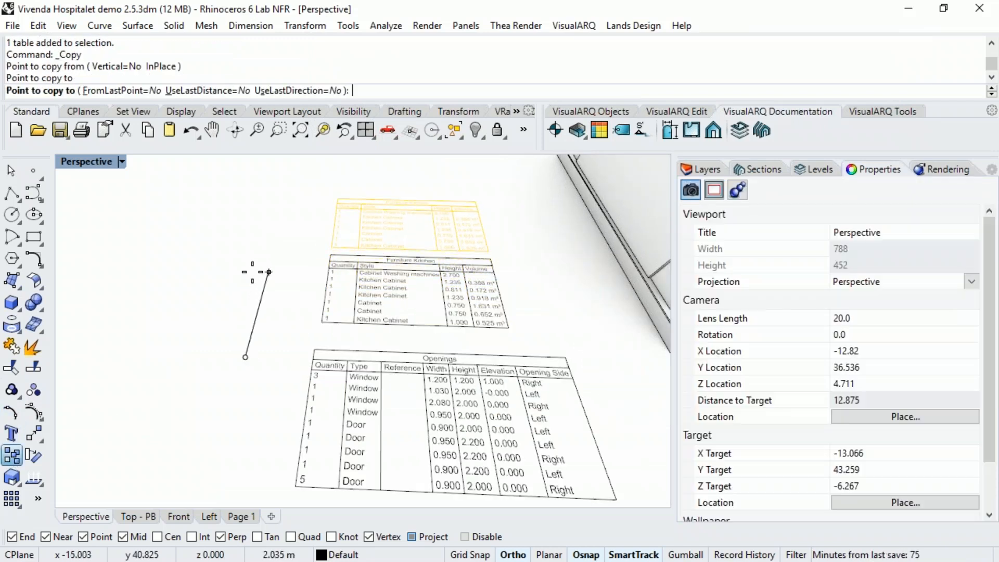
# Step: Assign the Furniture Kitchen total volume style to the copied table and compare its values with the Furniture Kitchen table
pyautogui.click(383, 239)
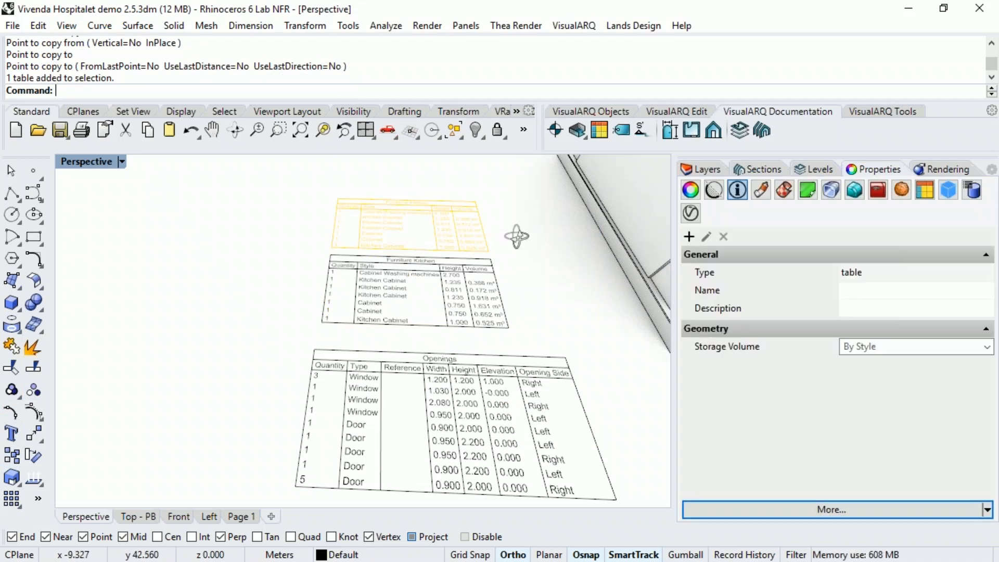
pyautogui.moveTo(517, 235); pyautogui.dragTo(510, 331, button='right')
pyautogui.scroll(5, 502, 336)
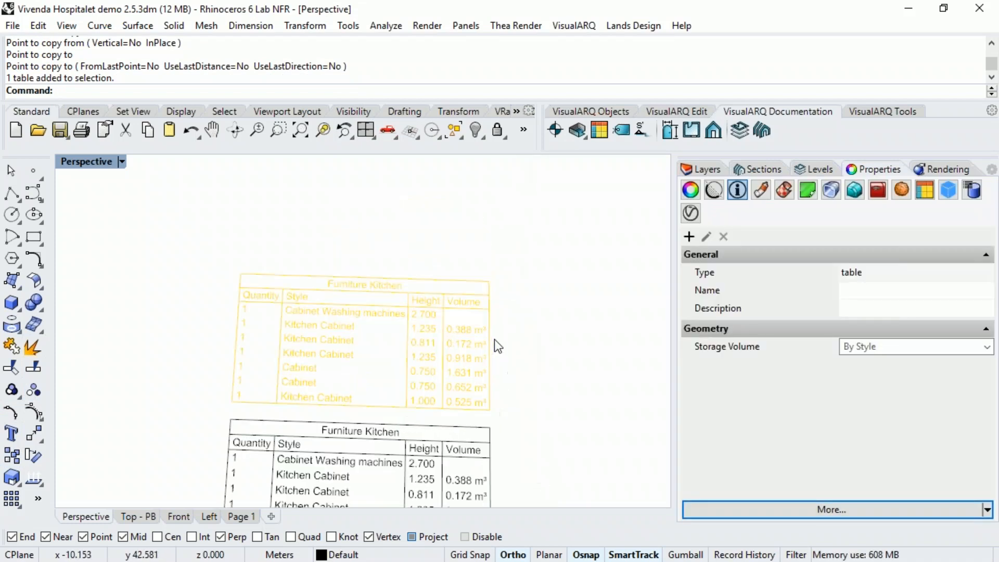
pyautogui.click(927, 194)
pyautogui.click(984, 310)
pyautogui.click(910, 363)
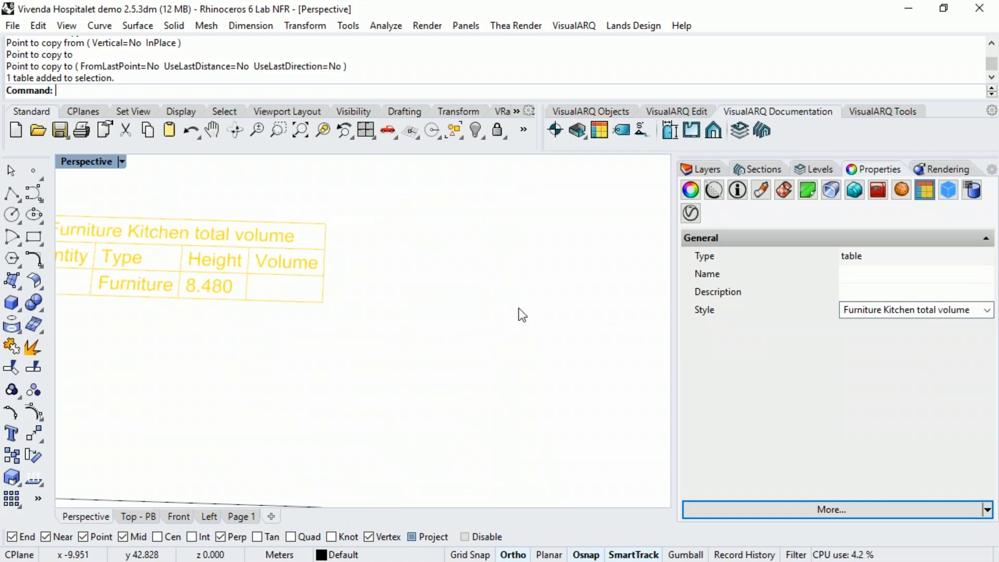
pyautogui.click(438, 291)
pyautogui.keyDown('shift'); pyautogui.moveTo(438, 291); pyautogui.dragTo(619, 287, button='right'); pyautogui.keyUp('shift')
pyautogui.keyDown('shift'); pyautogui.moveTo(416, 267); pyautogui.dragTo(236, 290, button='right'); pyautogui.keyUp('shift')
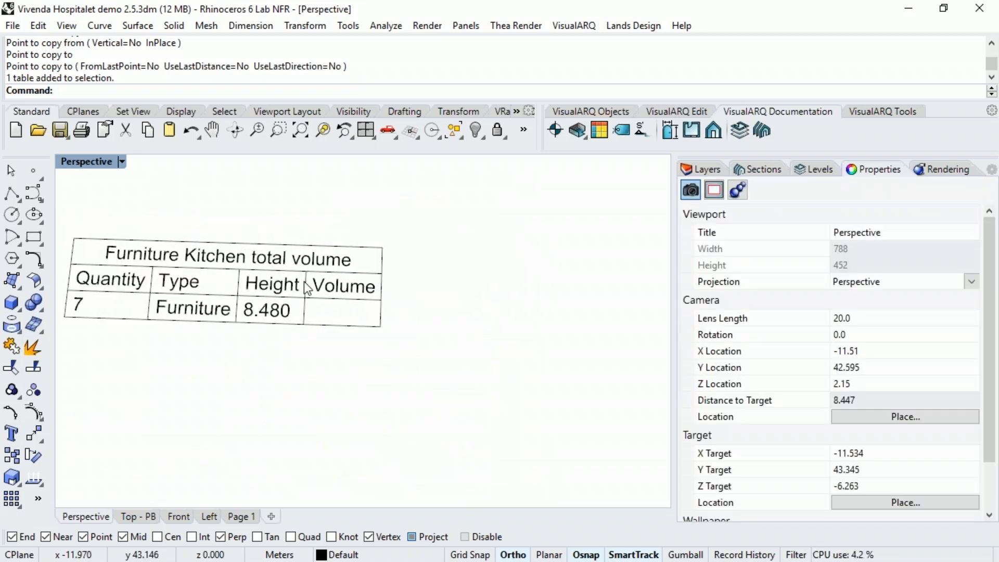
pyautogui.scroll(-5, 216, 318)
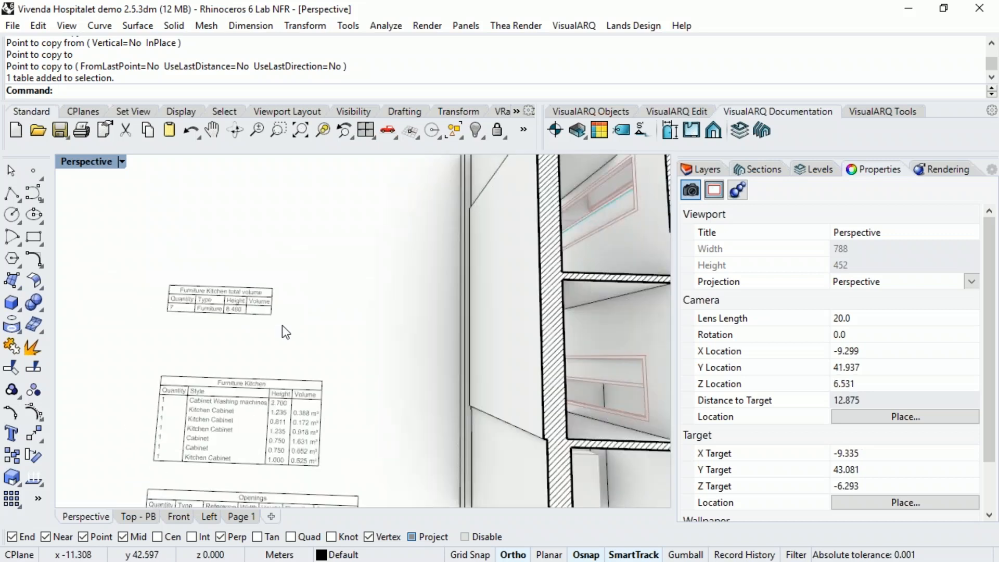
pyautogui.scroll(3, 301, 406)
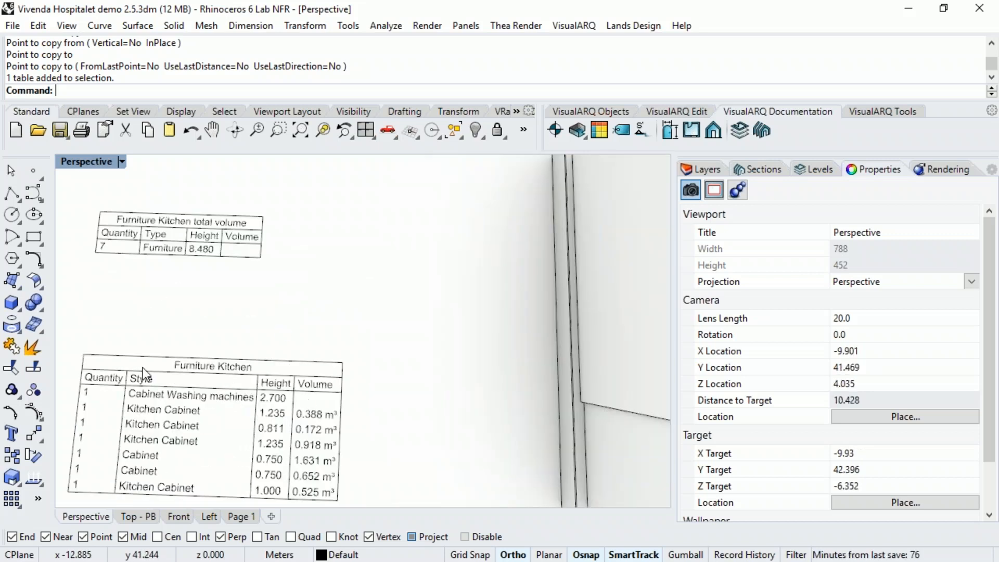
# Step: Set the Storage Volume of the tall cabinet in the kitchen to 0.3
pyautogui.scroll(-6, 142, 367)
pyautogui.moveTo(513, 368); pyautogui.dragTo(467, 337, button='right')
pyautogui.scroll(6, 466, 336)
pyautogui.click(357, 308)
pyautogui.click(739, 194)
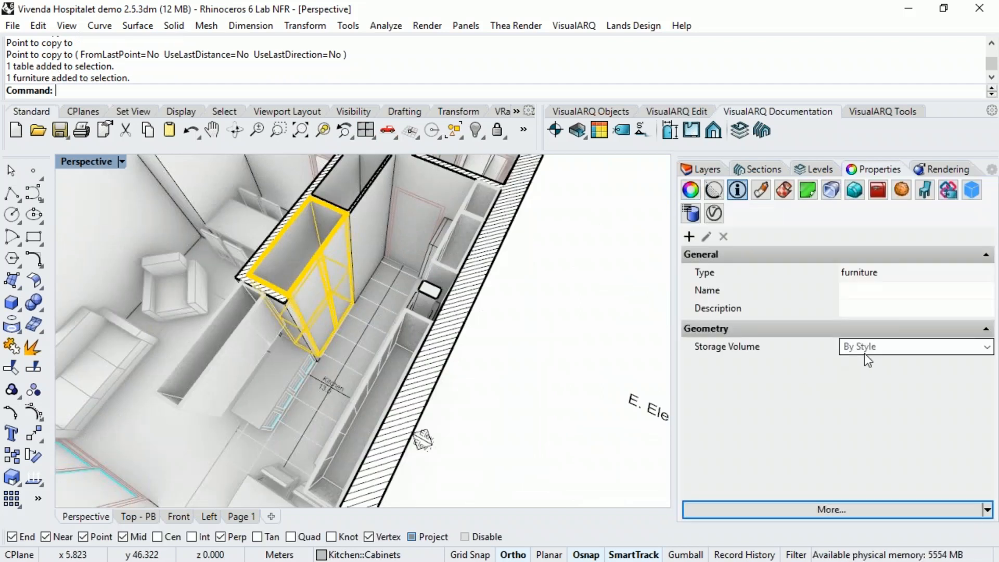
pyautogui.click(868, 348)
pyautogui.write('0.')
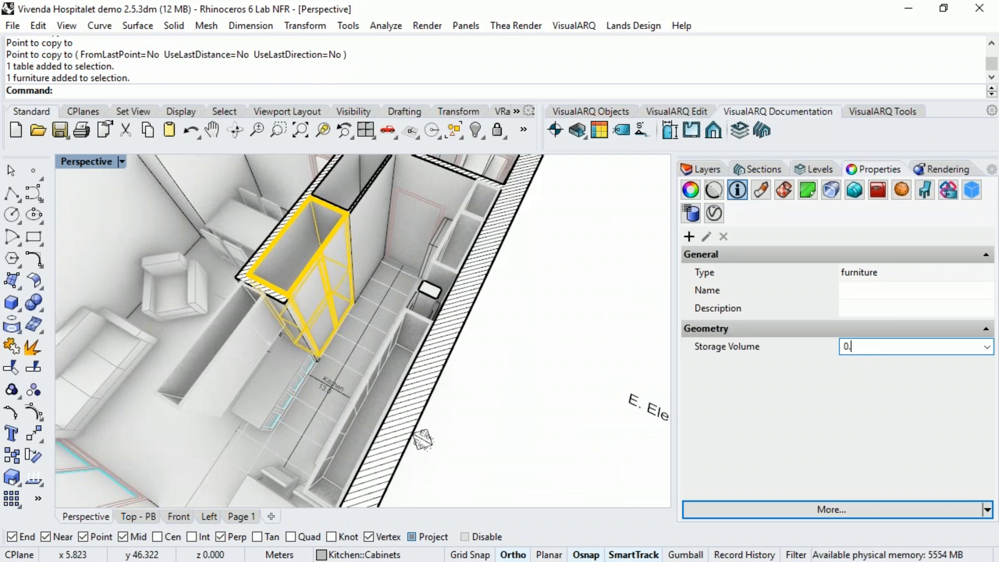
pyautogui.write('3')
pyautogui.press('Return')
pyautogui.click(543, 403)
# Step: Update the Furniture Kitchen and Furniture Kitchen total volume tables and check their volume values
pyautogui.scroll(-10, 347, 344)
pyautogui.scroll(10, 347, 346)
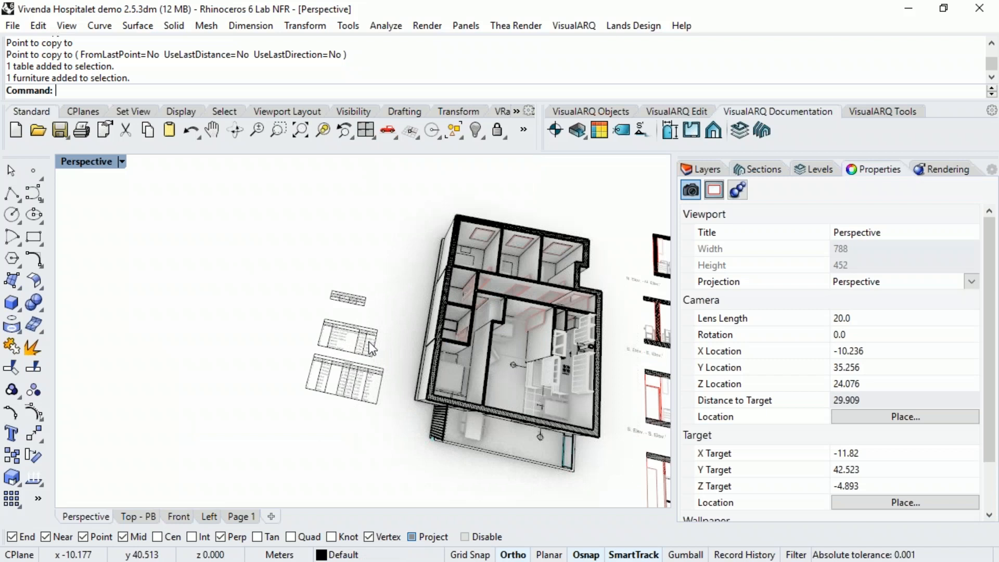
pyautogui.scroll(-2, 395, 357)
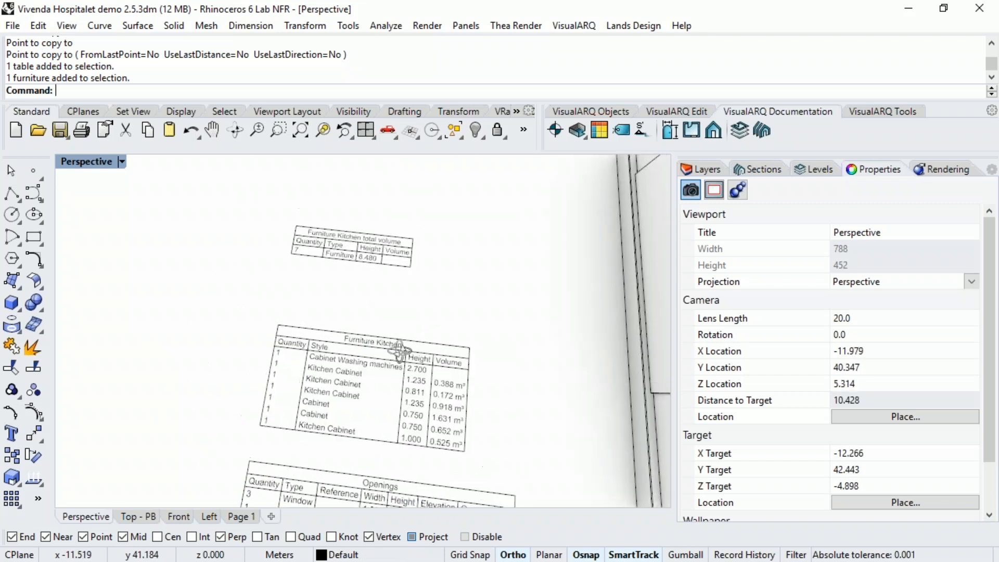
pyautogui.click(420, 367)
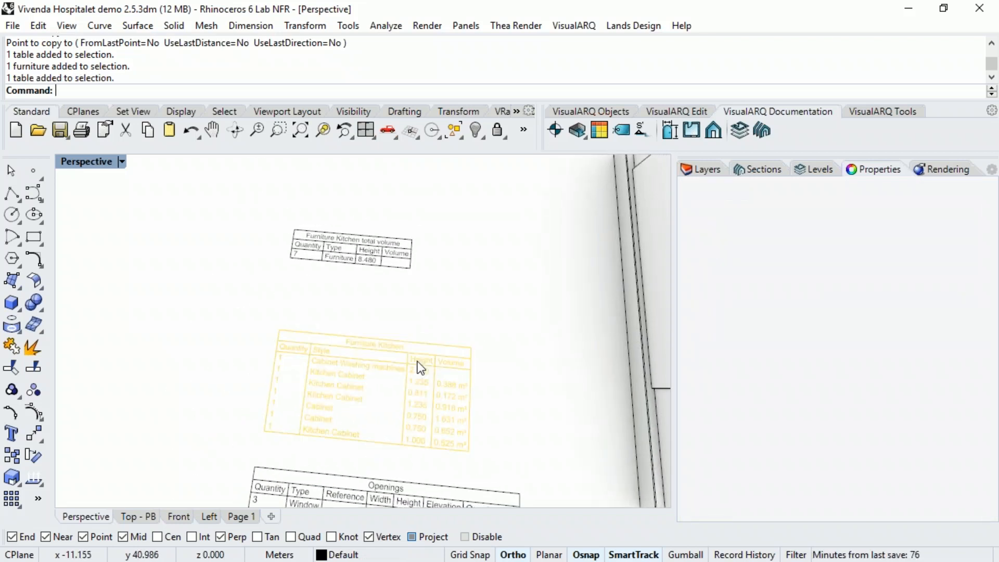
pyautogui.keyDown('shift'); pyautogui.click(404, 252); pyautogui.keyUp('shift')
pyautogui.click(876, 113)
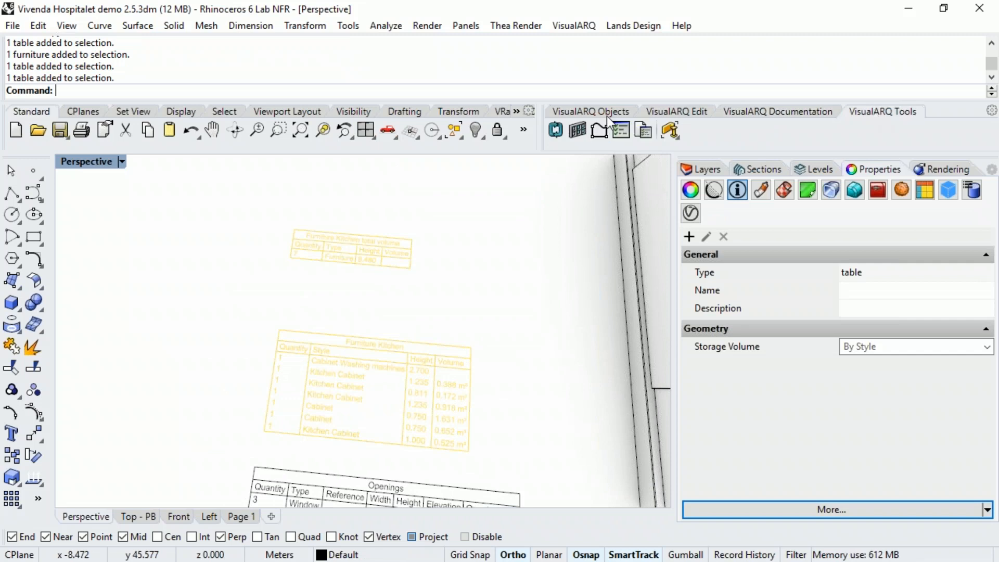
pyautogui.click(555, 131)
pyautogui.click(504, 313)
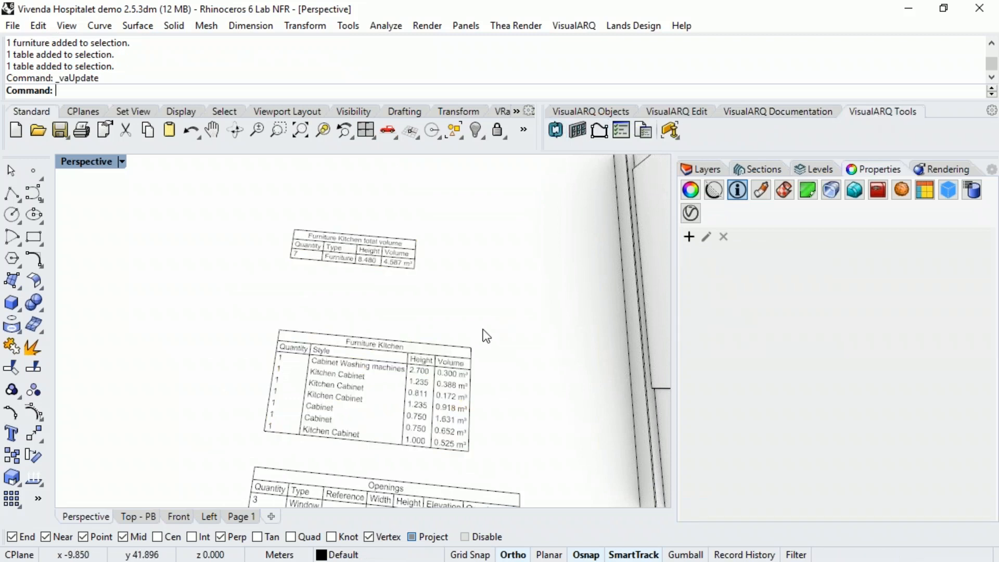
pyautogui.scroll(2, 447, 372)
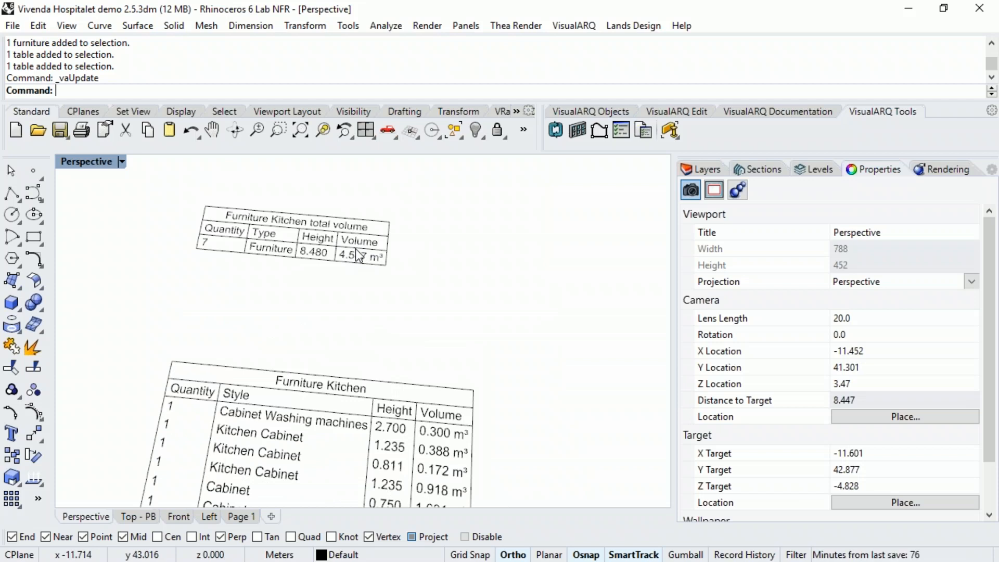
pyautogui.scroll(-5, 316, 314)
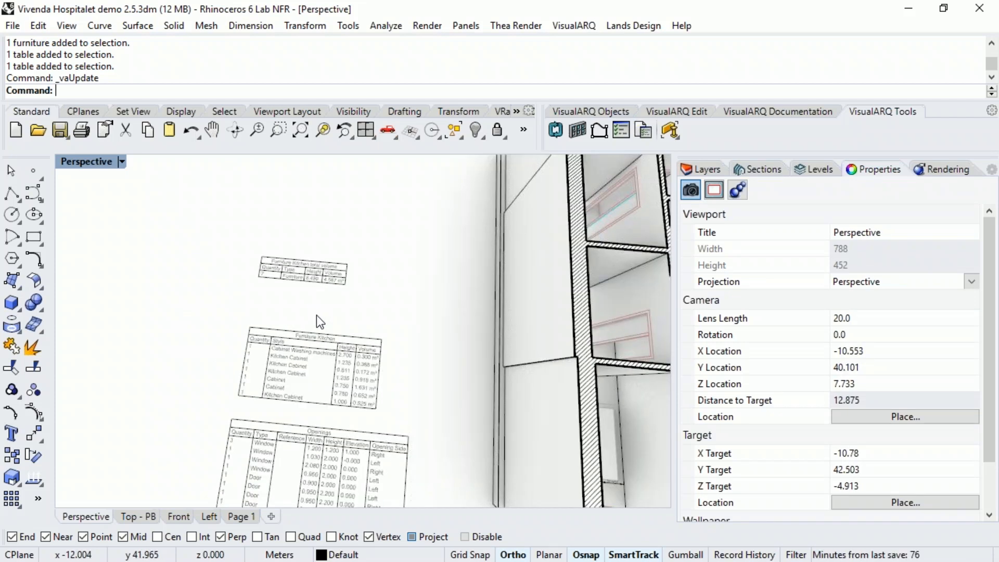
pyautogui.scroll(-2, 317, 314)
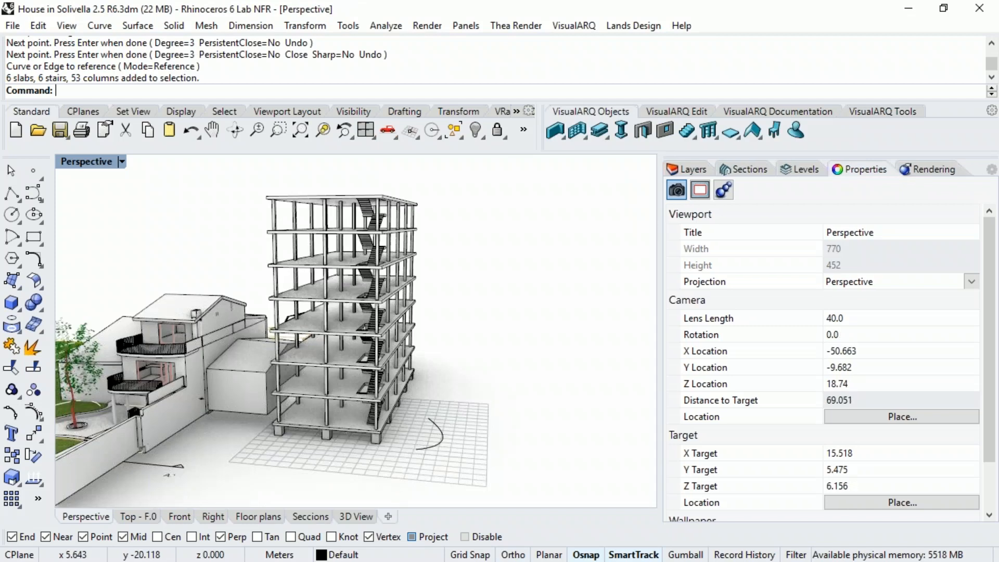
# Step: In the House in Solivella model, inspect the custom parameters of the polysurface in front of the house's stairs
pyautogui.keyDown('shift'); pyautogui.moveTo(392, 342); pyautogui.dragTo(483, 352, button='right'); pyautogui.keyUp('shift')
pyautogui.moveTo(525, 403); pyautogui.dragTo(248, 436, button='right')
pyautogui.scroll(3, 248, 436)
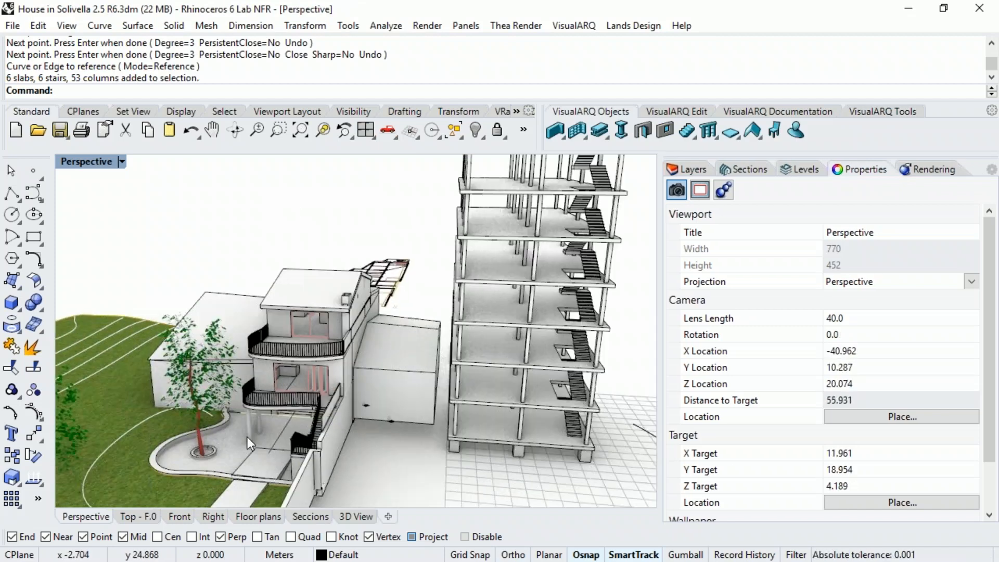
pyautogui.scroll(3, 278, 489)
pyautogui.click(641, 375)
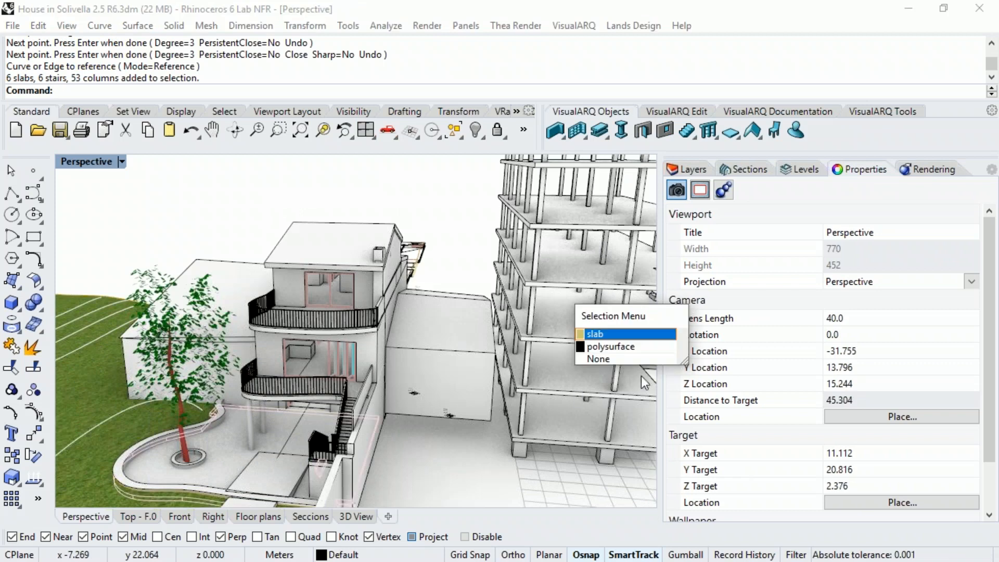
pyautogui.click(639, 346)
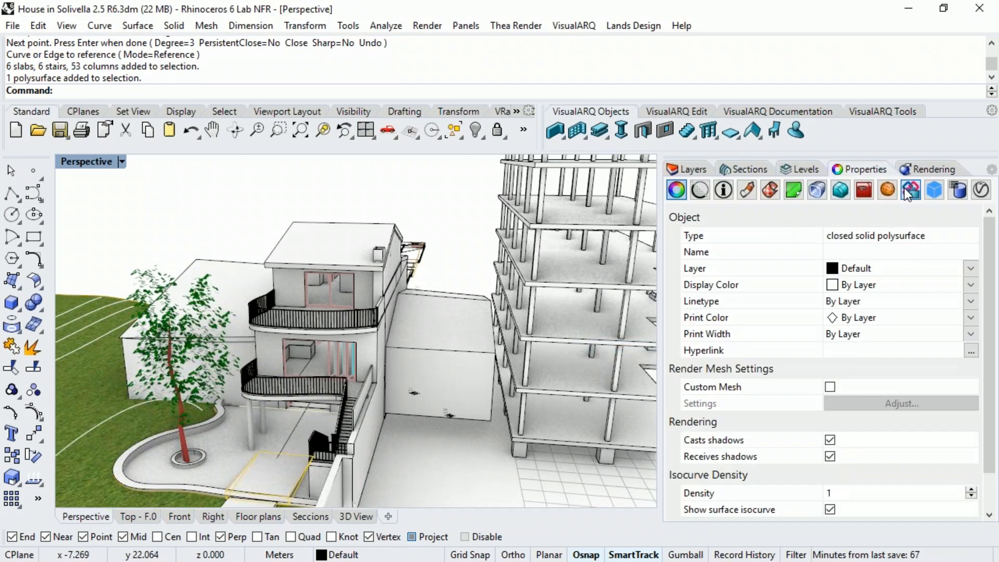
pyautogui.click(723, 189)
pyautogui.keyDown('shift'); pyautogui.moveTo(513, 365); pyautogui.dragTo(490, 344, button='right'); pyautogui.keyUp('shift')
pyautogui.press('Escape')
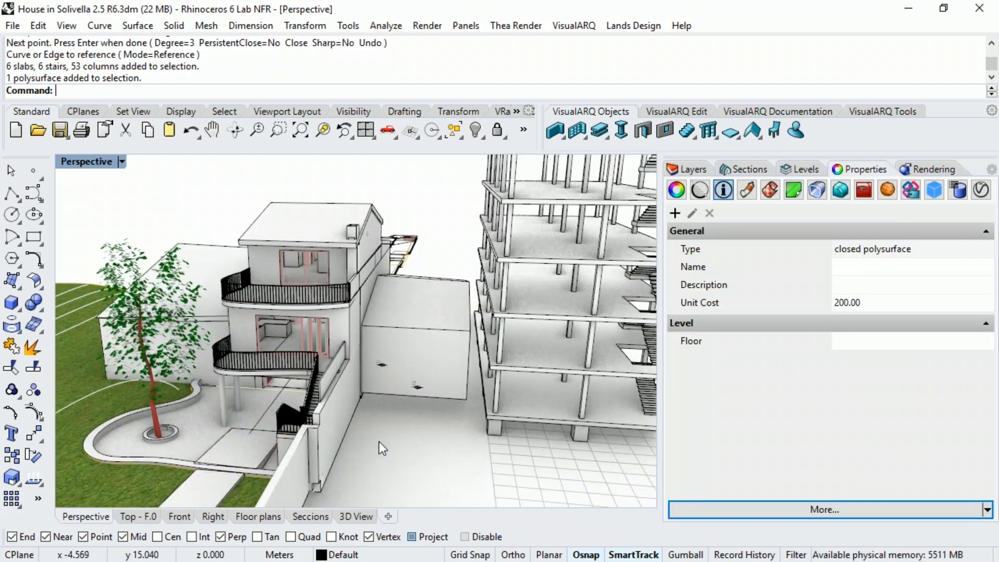
# Step: Delete the section view drawing lying behind the house
pyautogui.scroll(-5, 406, 400)
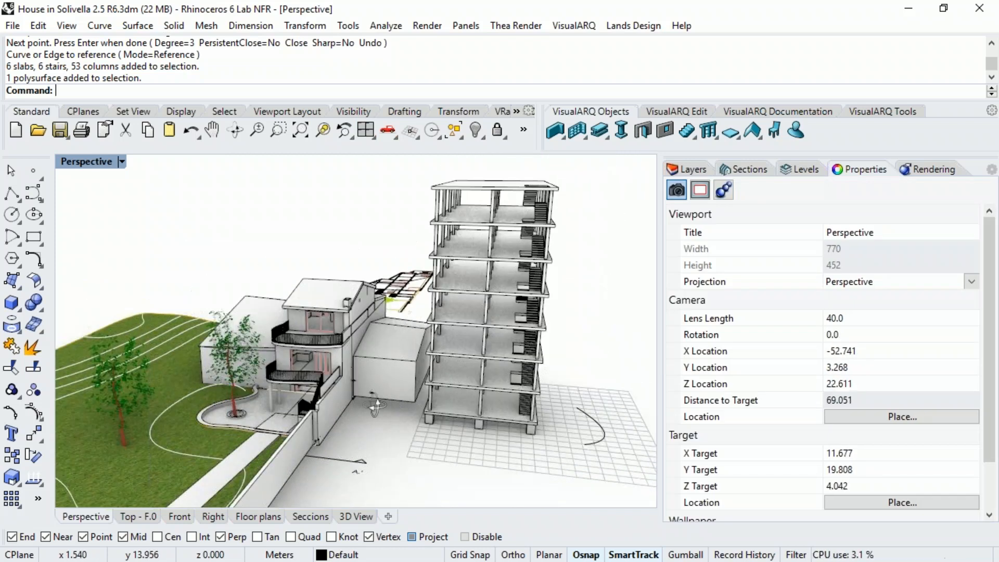
pyautogui.moveTo(385, 405); pyautogui.dragTo(374, 214, button='right')
pyautogui.click(419, 195)
pyautogui.press('Delete')
pyautogui.moveTo(417, 199); pyautogui.dragTo(15, 49, button='right')
# Step: Save the model to the Escritorio folder as House in Solivella 2.5 R6.ifc in the IFC 2x3 Building Model format
pyautogui.click(12, 26)
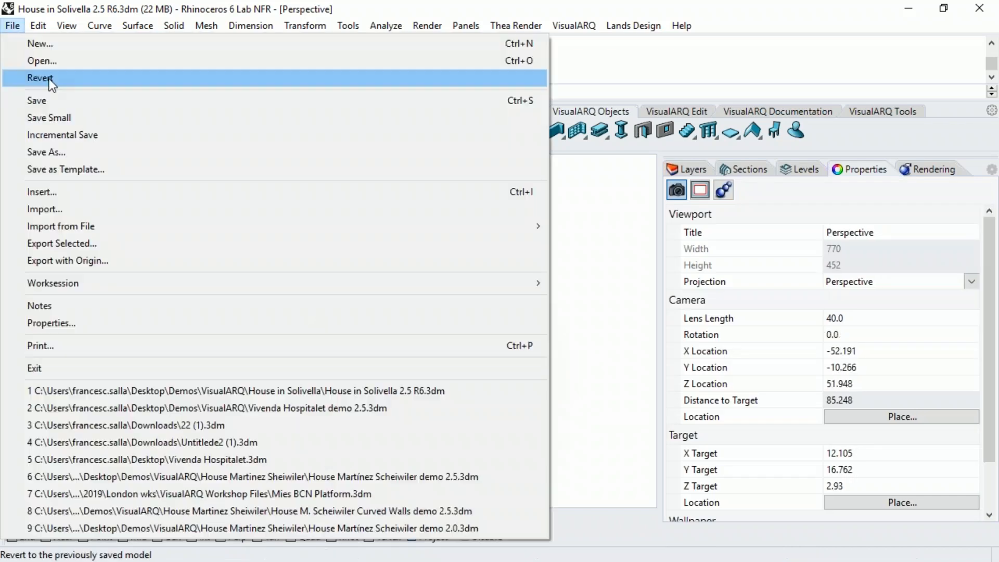
pyautogui.click(76, 152)
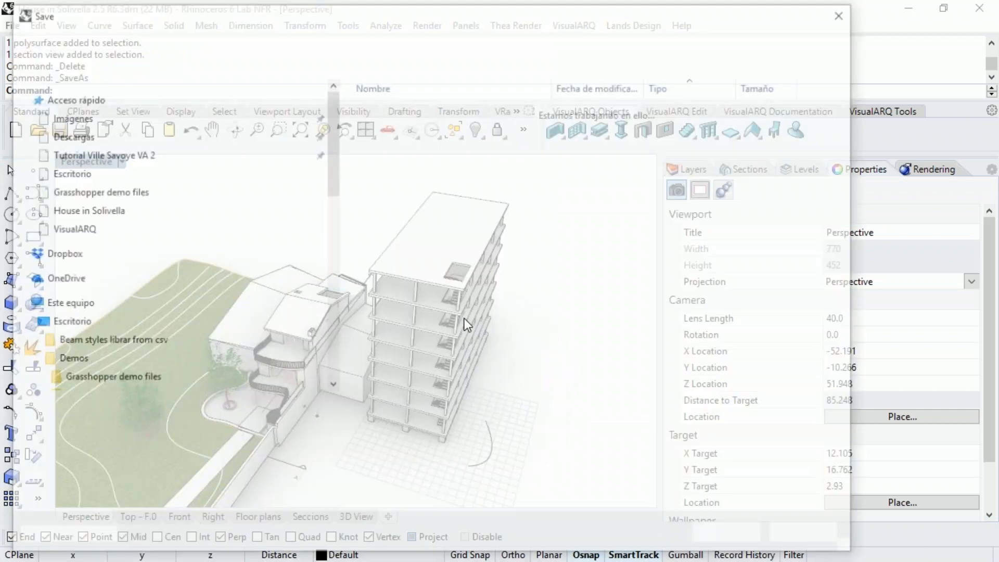
pyautogui.click(468, 429)
pyautogui.click(165, 321)
pyautogui.click(73, 235)
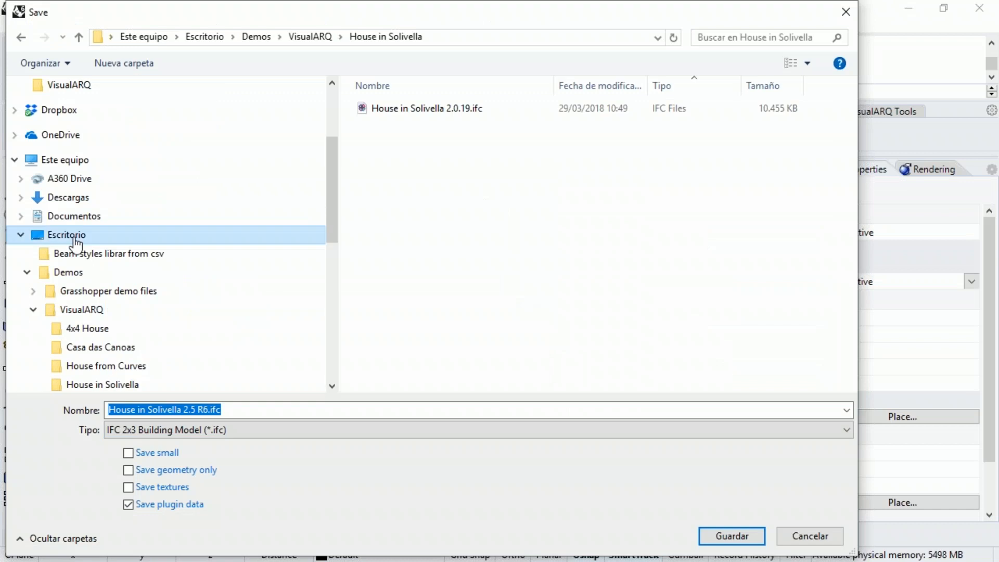
pyautogui.click(741, 540)
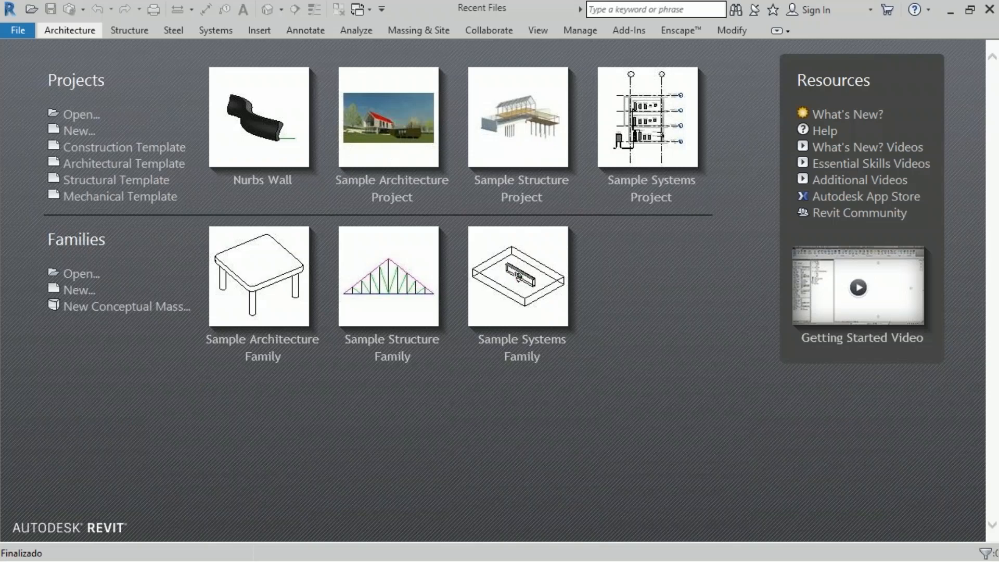
# Step: Switch to Revit and open House in Solivella 2.5 R6.ifc from the desktop as an IFC file
pyautogui.click(18, 30)
pyautogui.moveTo(63, 130)
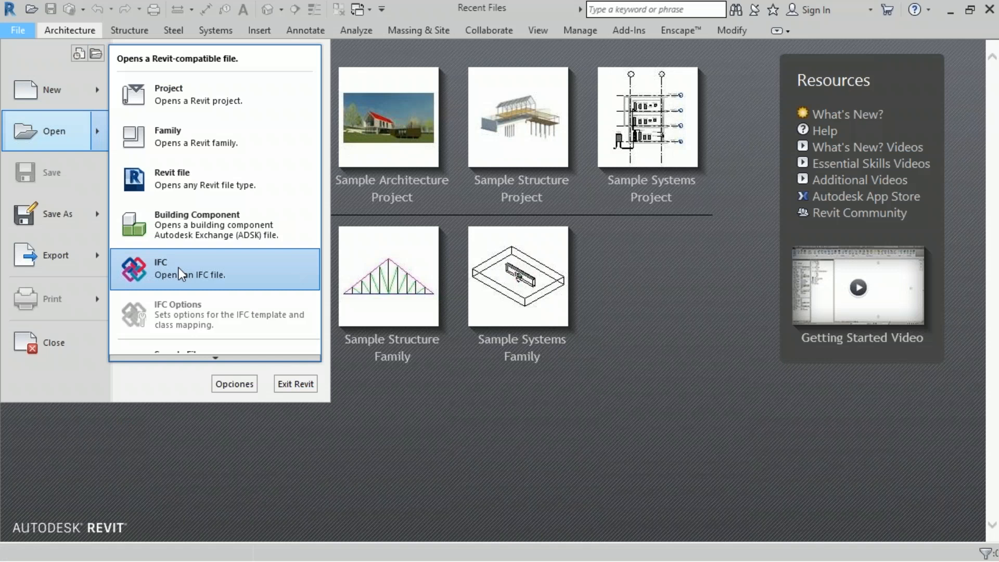
pyautogui.click(179, 267)
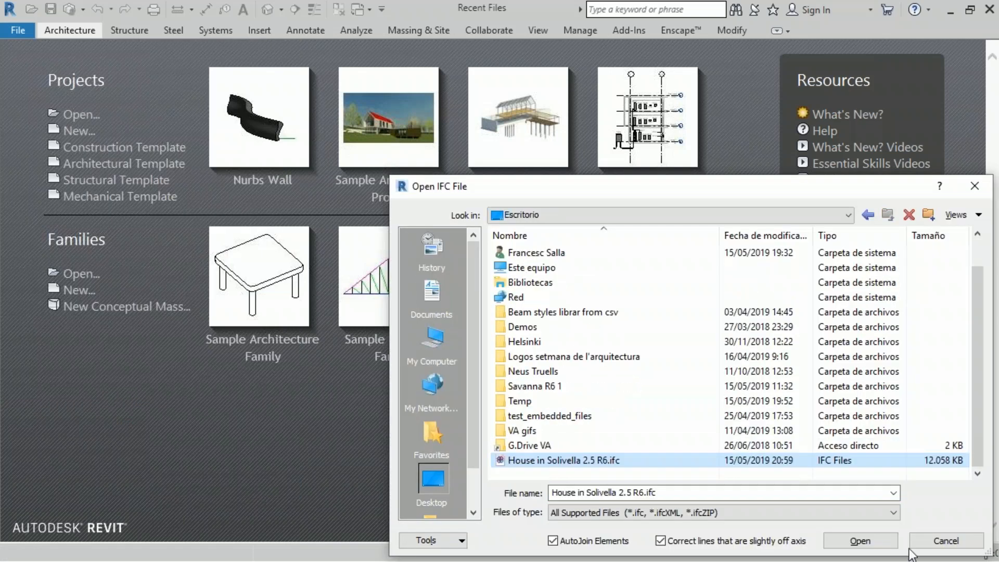
pyautogui.press('Return')
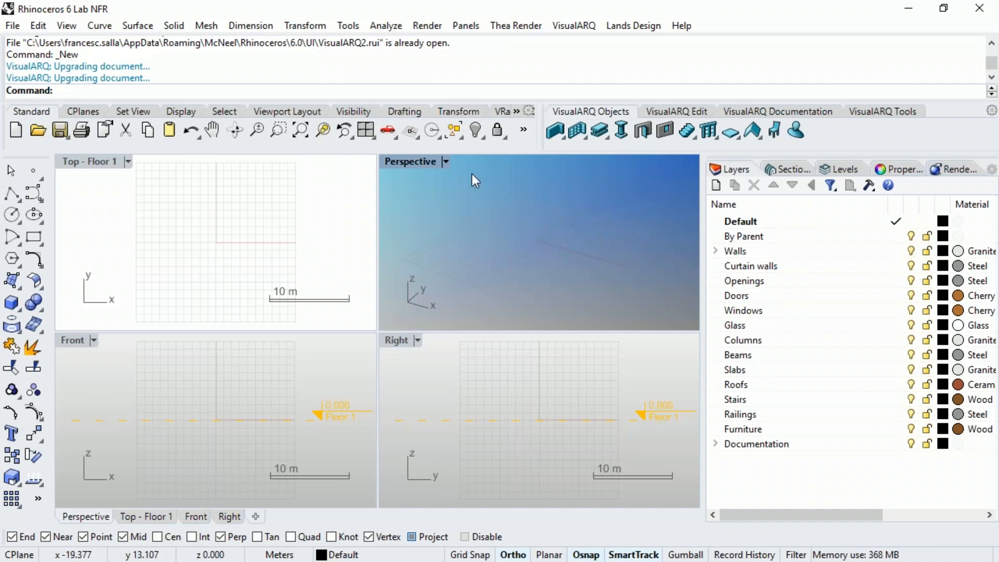
# Step: Open 07-Modern_House.ifc from the Revit-IFC models folder in Documents
pyautogui.click(13, 26)
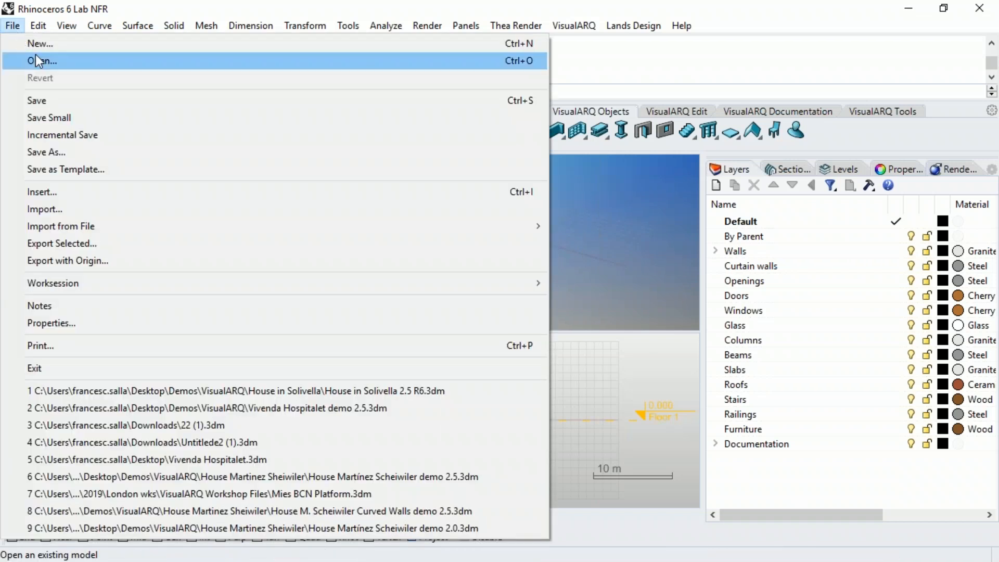
pyautogui.click(44, 60)
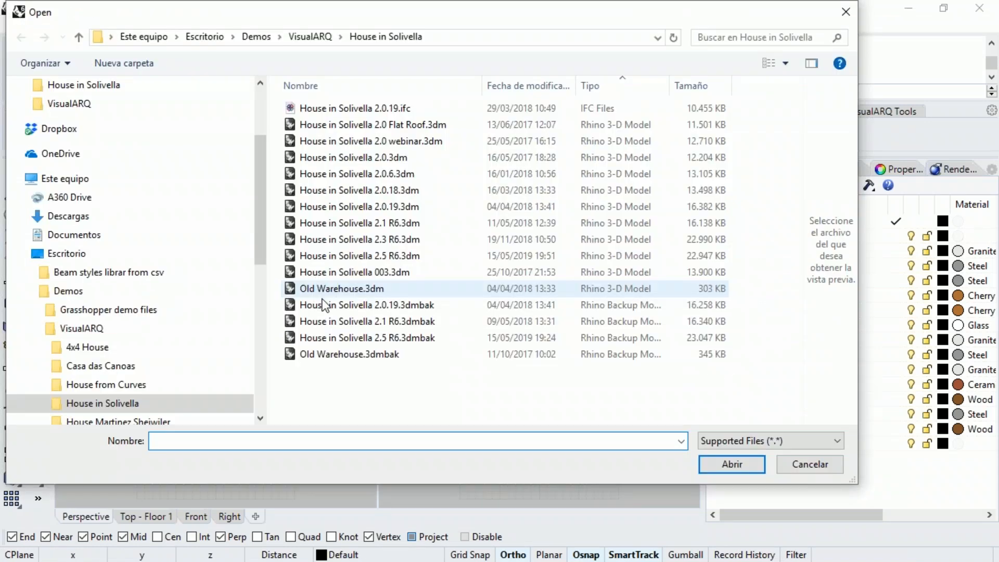
pyautogui.click(49, 256)
pyautogui.click(67, 196)
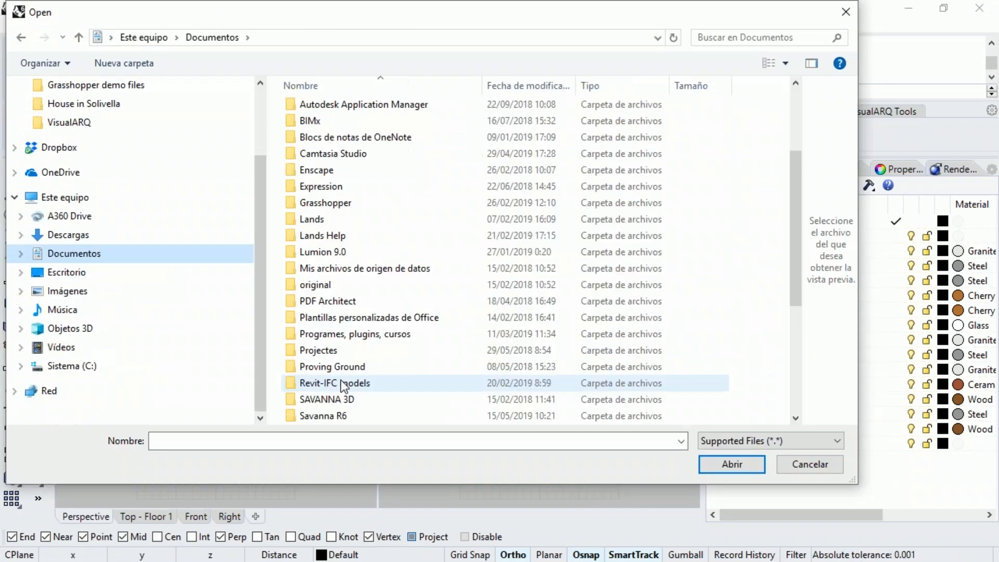
pyautogui.doubleClick(343, 385)
pyautogui.click(341, 353)
pyautogui.click(716, 460)
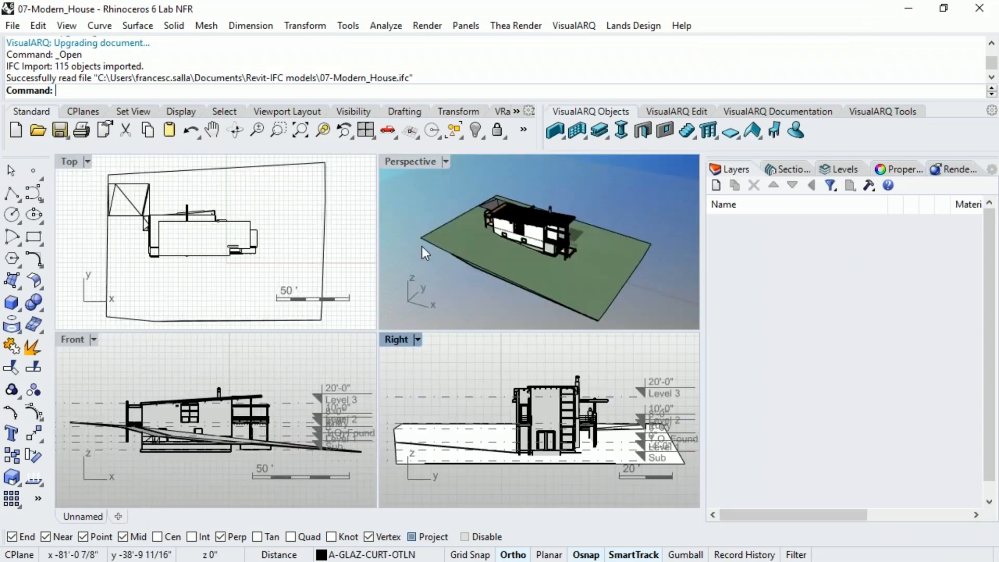
# Step: Maximize the Perspective viewport and frame the imported house up close
pyautogui.doubleClick(414, 159)
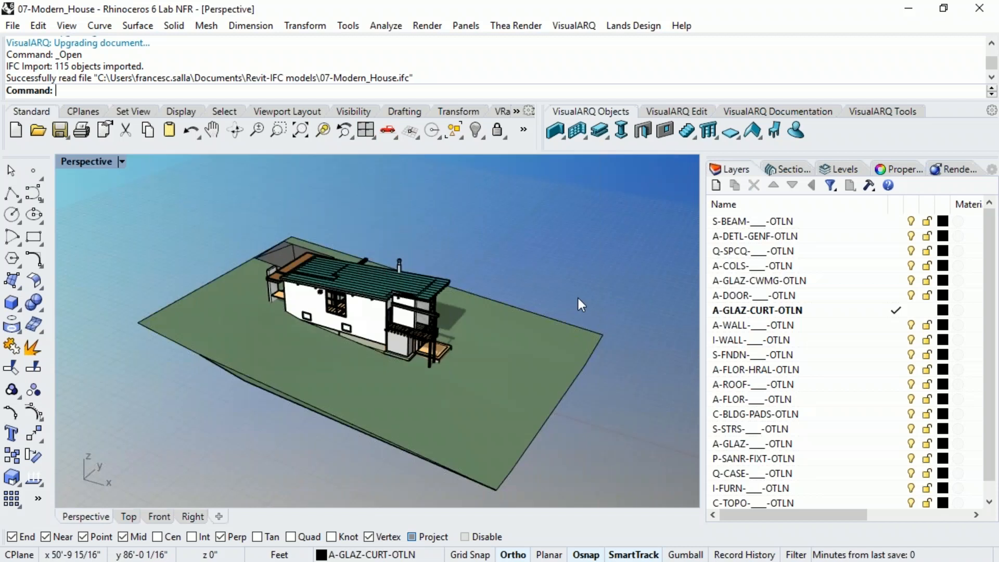
pyautogui.moveTo(578, 298); pyautogui.dragTo(391, 314, button='right')
pyautogui.scroll(5, 391, 313)
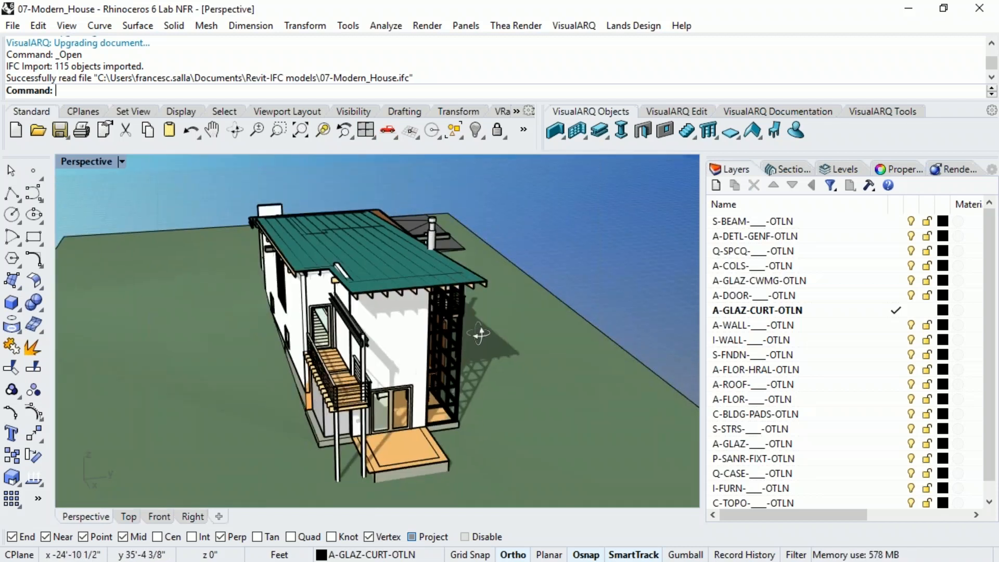
pyautogui.moveTo(479, 334); pyautogui.dragTo(598, 332, button='right')
# Step: Hide the building's upper levels to look inside the house, and make the whole building visible again
pyautogui.click(839, 169)
pyautogui.click(851, 255)
pyautogui.click(850, 270)
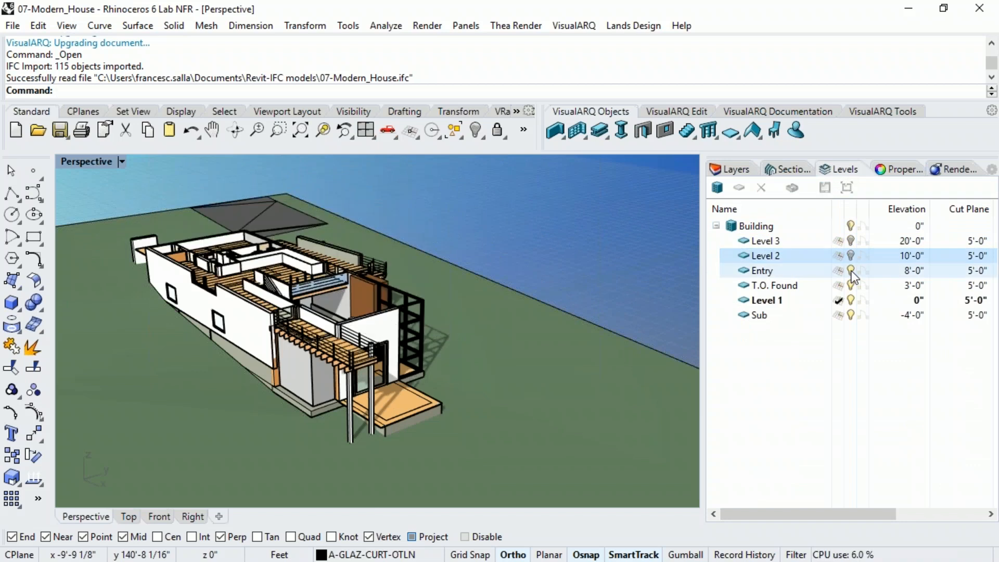
pyautogui.moveTo(299, 327); pyautogui.dragTo(338, 370, button='right')
pyautogui.click(850, 227)
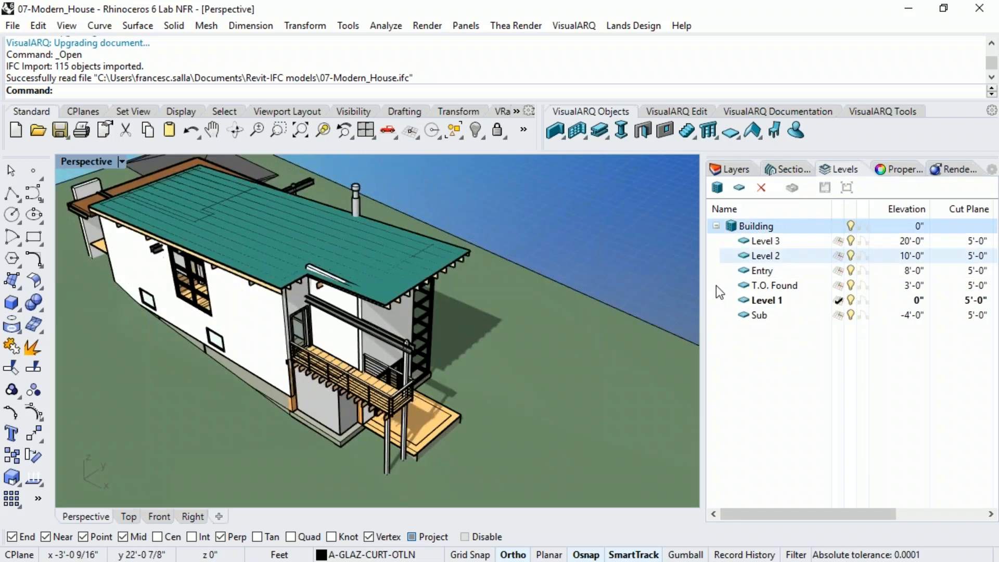
# Step: Inspect the object properties and IFC data of the balcony's steel railing
pyautogui.click(365, 384)
pyautogui.click(890, 170)
pyautogui.moveTo(704, 238); pyautogui.dragTo(566, 239)
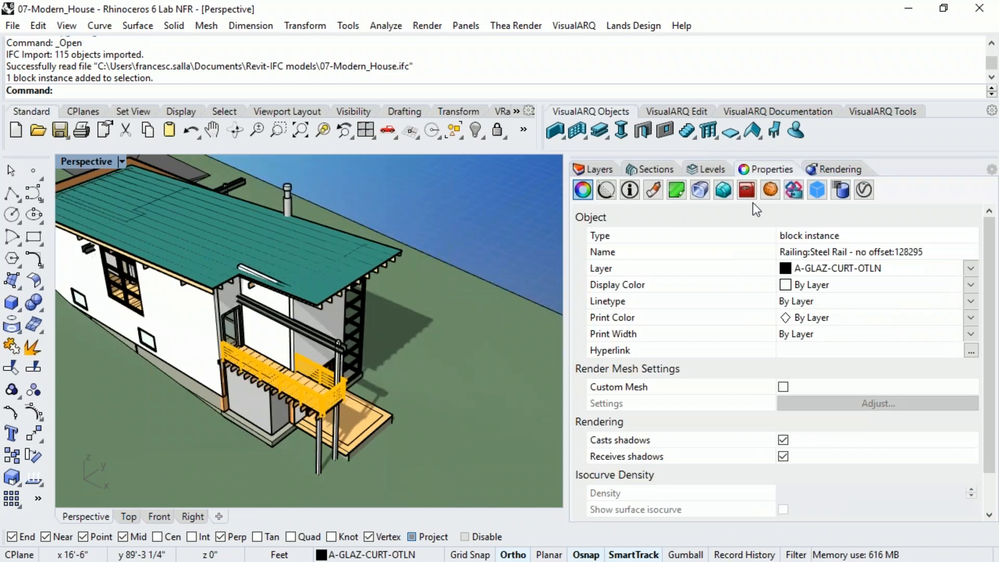
pyautogui.click(800, 193)
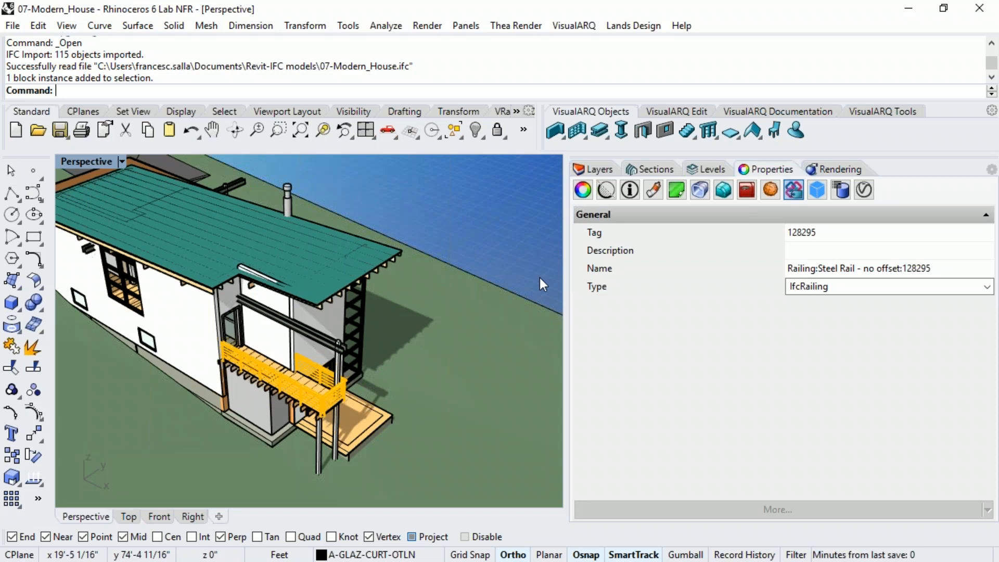
pyautogui.keyDown('shift'); pyautogui.moveTo(527, 260); pyautogui.dragTo(558, 259, button='right'); pyautogui.keyUp('shift')
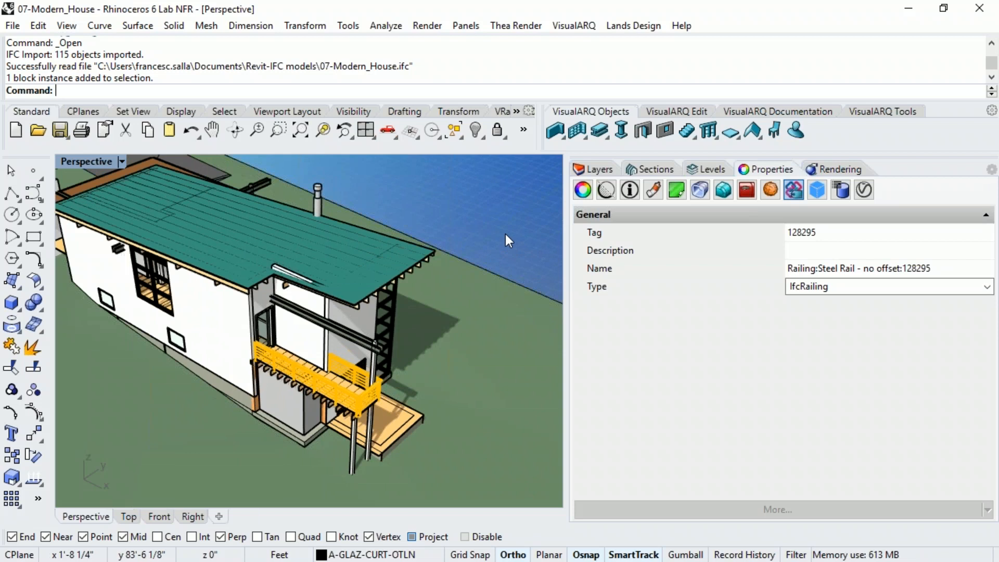
pyautogui.press('Escape')
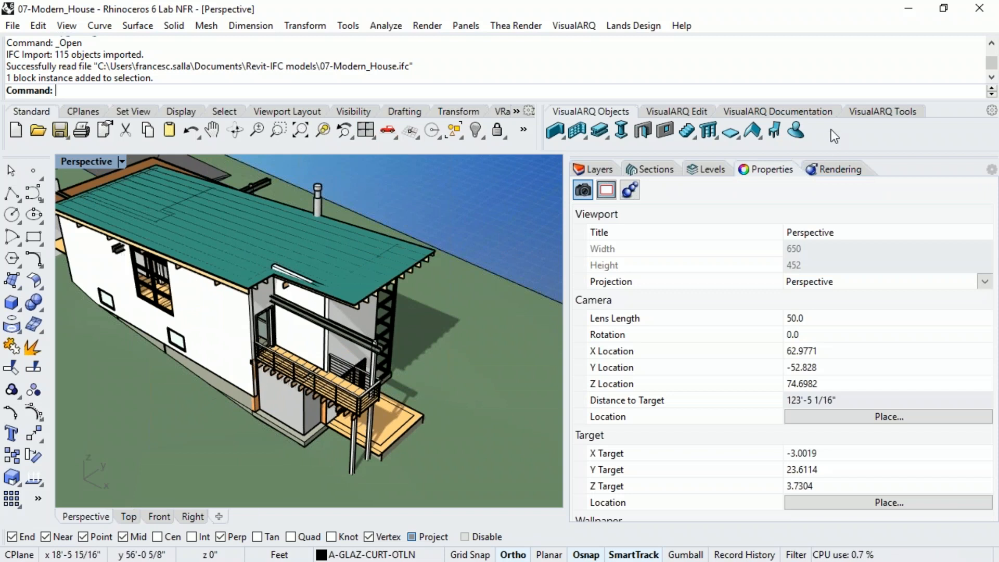
# Step: Select all VisualARQ objects in the imported house to see which elements were recognized, and clear the selection
pyautogui.click(863, 111)
pyautogui.click(669, 130)
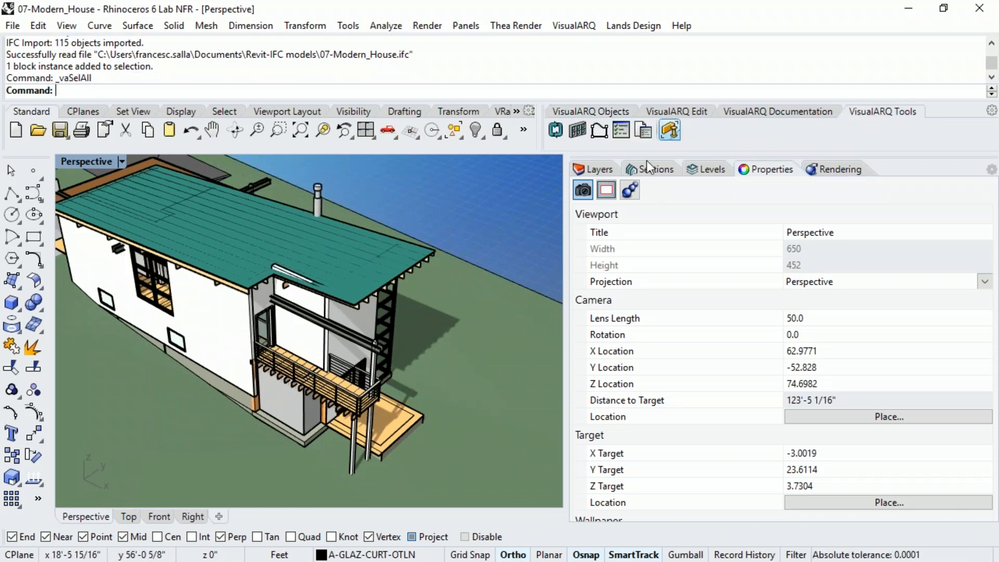
pyautogui.moveTo(417, 373); pyautogui.dragTo(452, 322, button='right')
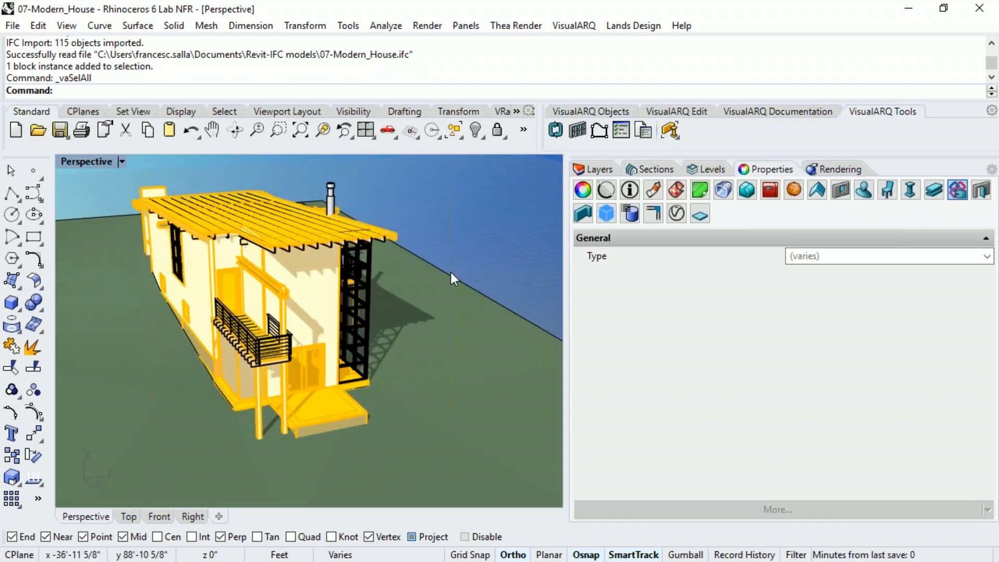
pyautogui.moveTo(379, 285); pyautogui.dragTo(432, 289, button='right')
pyautogui.click(121, 314)
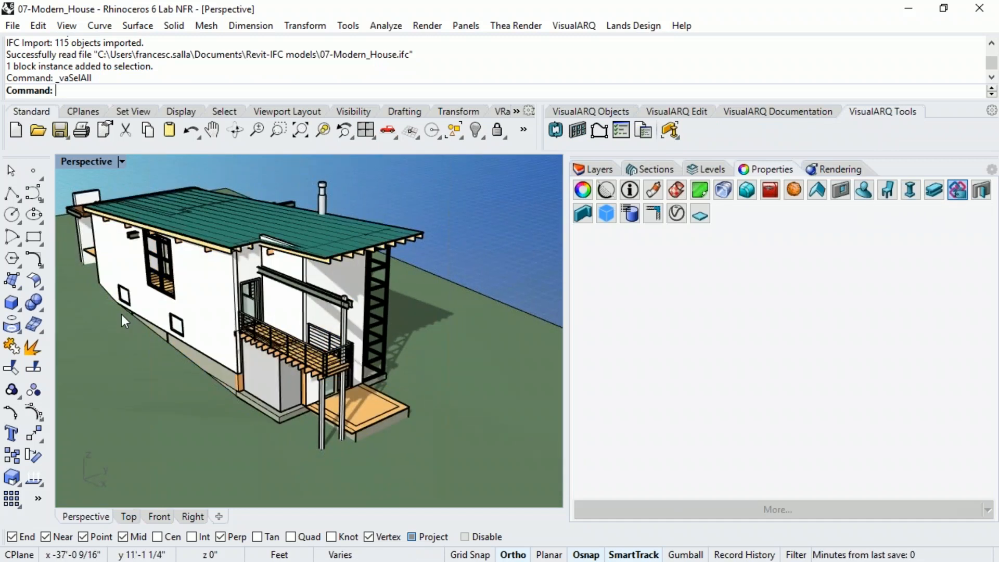
# Step: Move the small lower window nearest the balcony along its white wall, and check the wall's IFC type
pyautogui.scroll(8, 120, 314)
pyautogui.click(212, 364)
pyautogui.moveTo(217, 366); pyautogui.dragTo(273, 400)
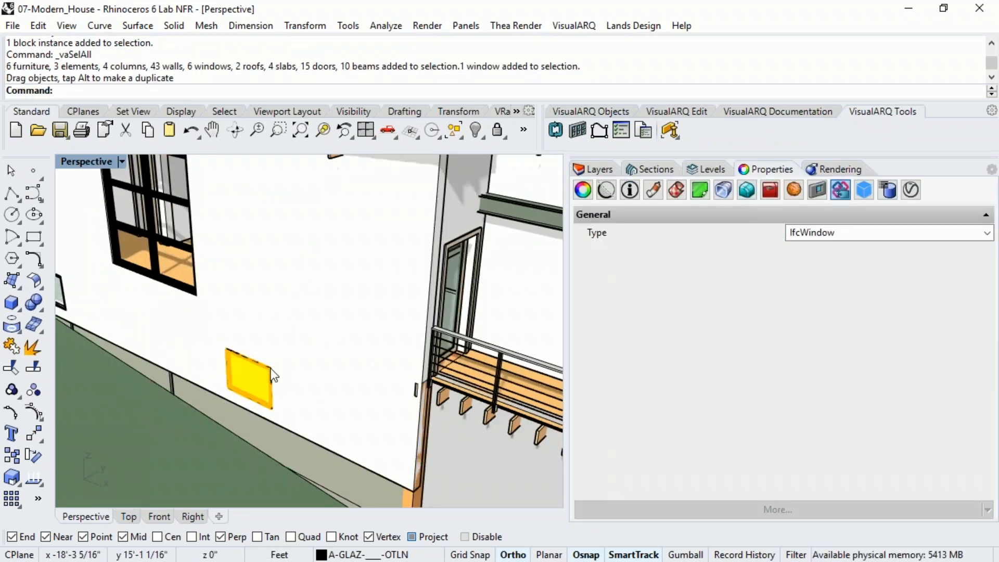
pyautogui.scroll(-3, 286, 338)
pyautogui.click(286, 339)
pyautogui.scroll(-2, 270, 384)
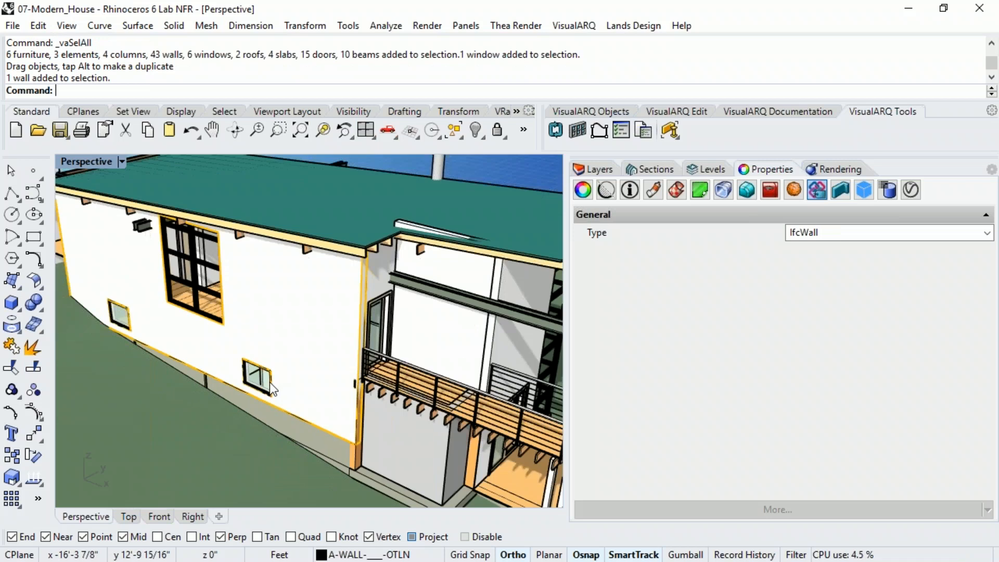
pyautogui.press('Escape')
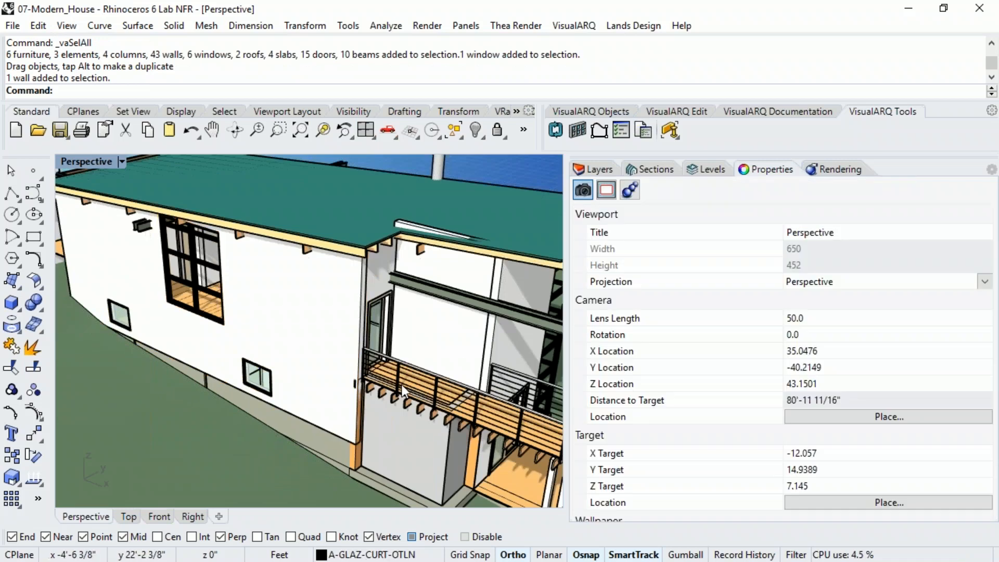
# Step: Inspect the custom parameters of the moved window, such as its family, host and constraints
pyautogui.click(250, 380)
pyautogui.keyDown('shift'); pyautogui.moveTo(318, 390); pyautogui.dragTo(322, 352, button='right'); pyautogui.keyUp('shift')
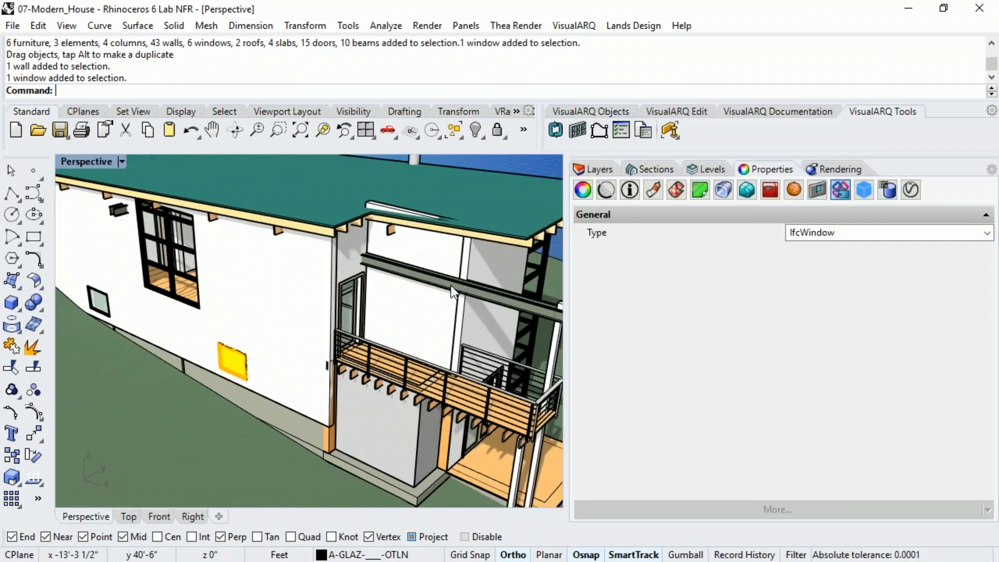
pyautogui.click(629, 190)
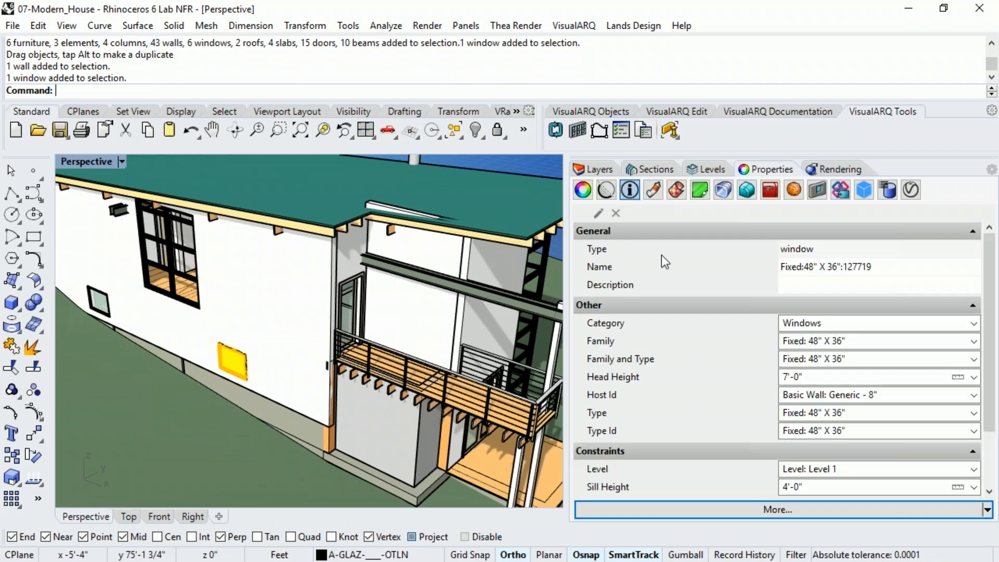
pyautogui.moveTo(985, 265)
pyautogui.mouseDown()
pyautogui.moveTo(985, 315)
pyautogui.moveTo(984, 258)
pyautogui.mouseUp()
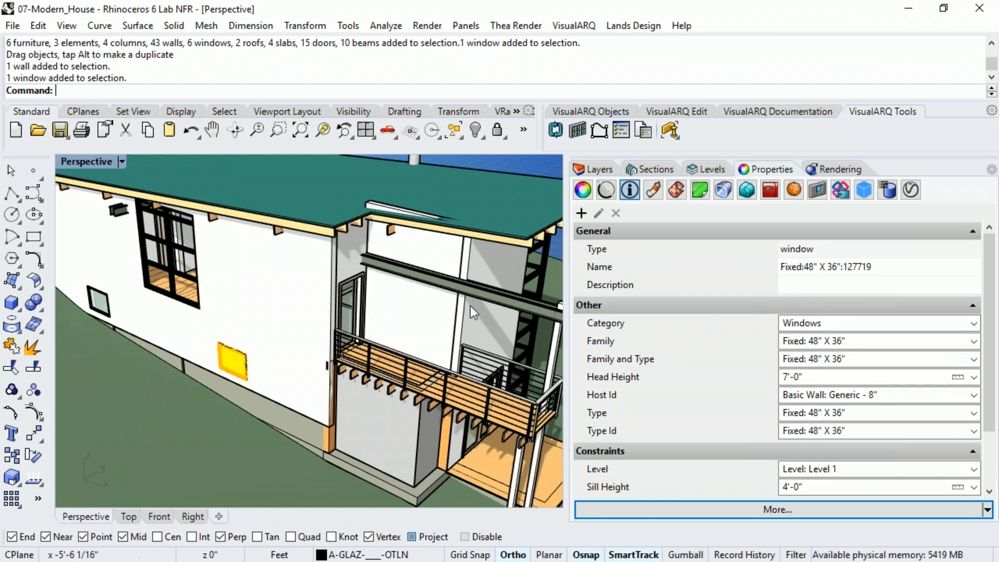
pyautogui.scroll(-5, 360, 326)
pyautogui.press('Escape')
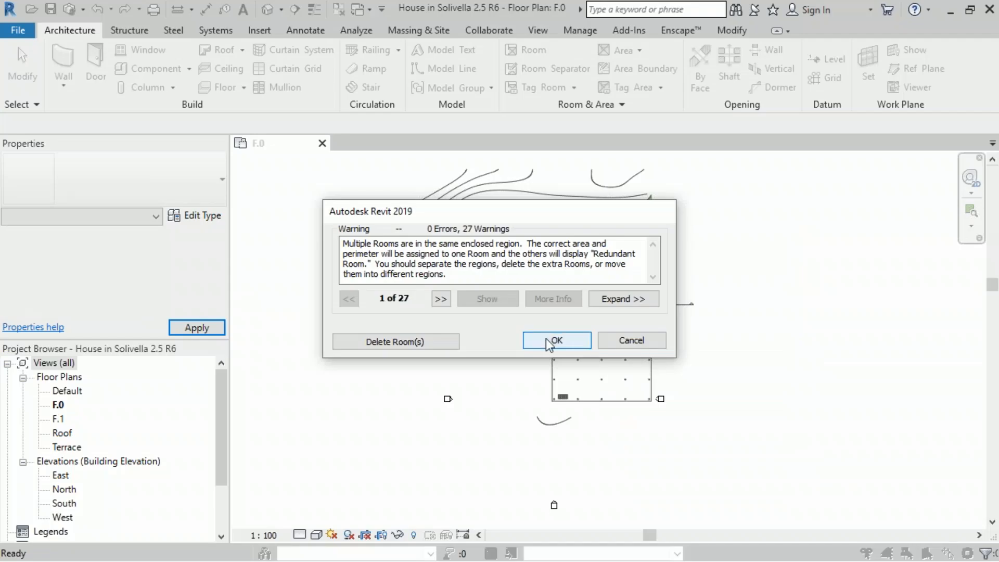
# Step: In Revit, accept the import warnings for House in Solivella 2.5 R6 and open its default 3D view
pyautogui.click(552, 341)
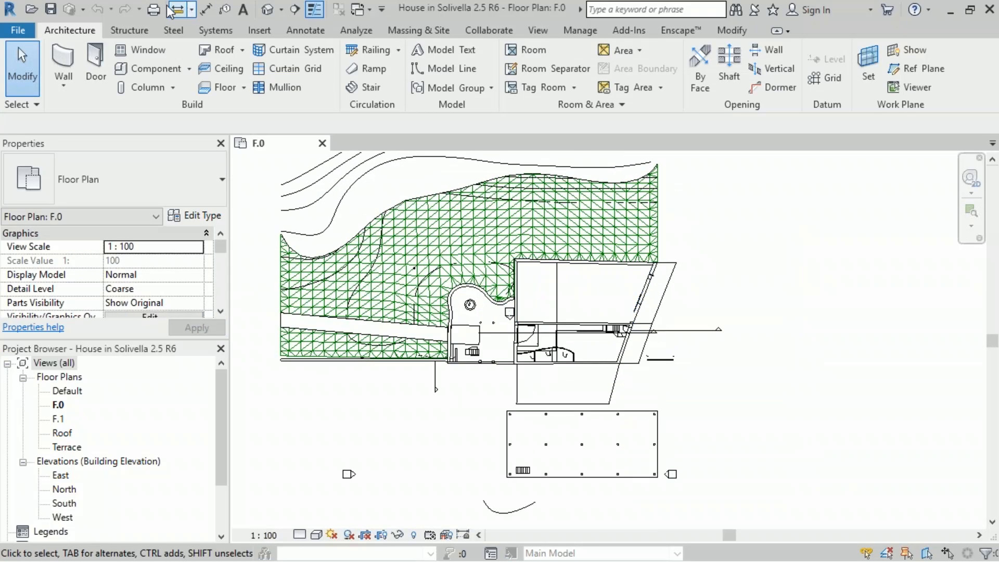
pyautogui.click(266, 9)
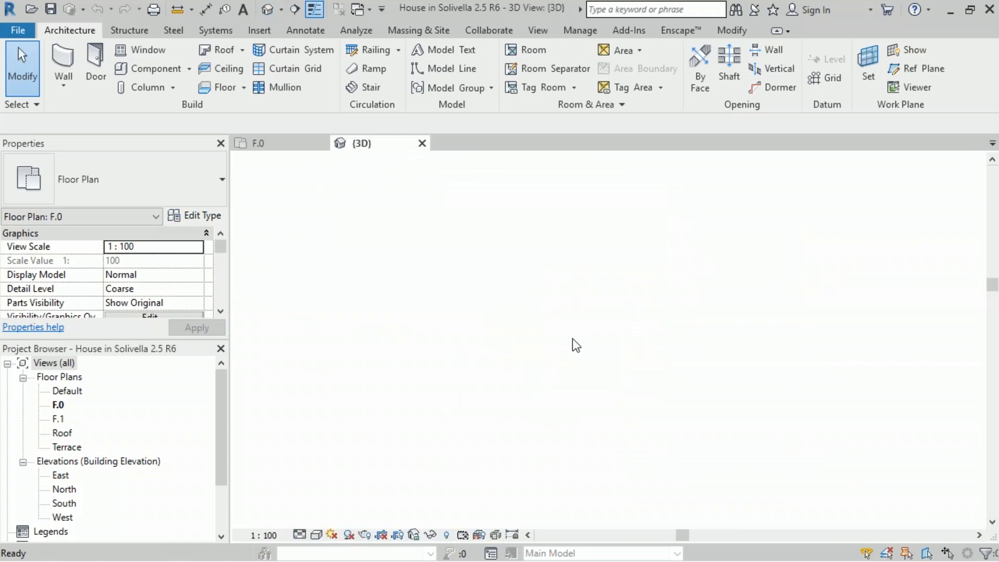
pyautogui.scroll(4, 604, 349)
pyautogui.keyDown('shift'); pyautogui.moveTo(603, 348); pyautogui.dragTo(797, 398, button='middle'); pyautogui.keyUp('shift')
pyautogui.scroll(5, 562, 373)
# Step: Examine the available types and the type properties of a structural column in the multi-storey frame
pyautogui.click(795, 397)
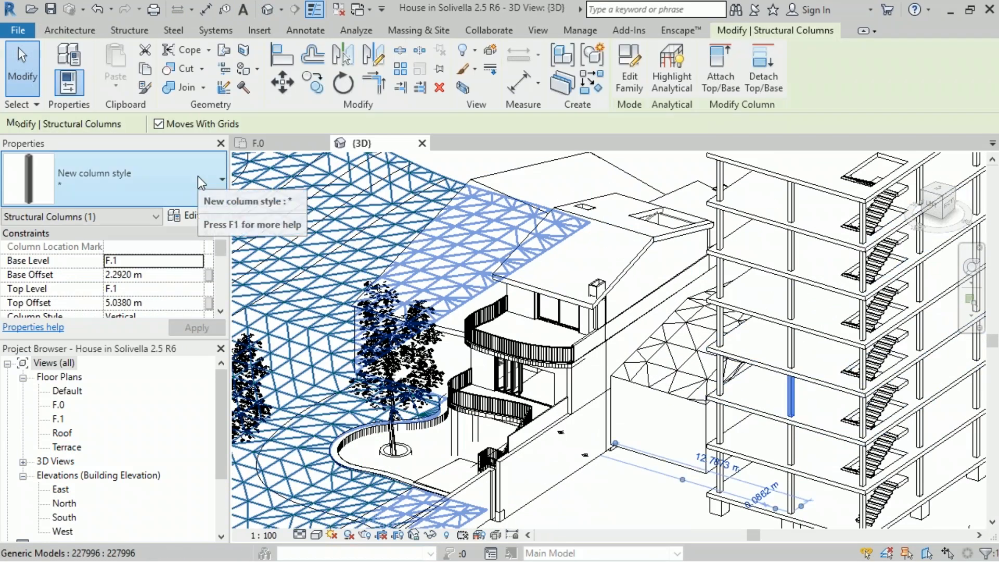
pyautogui.click(197, 176)
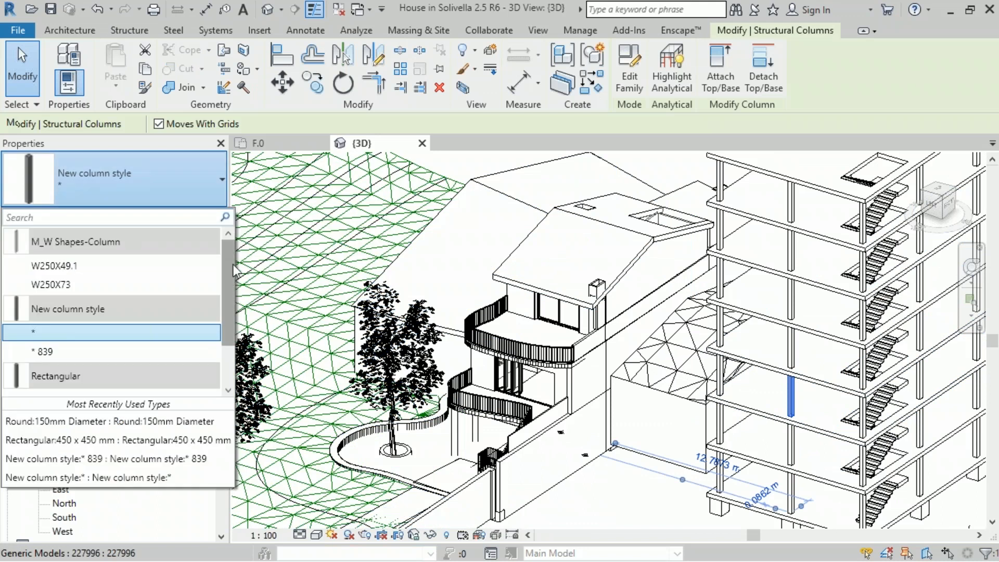
pyautogui.moveTo(226, 267)
pyautogui.mouseDown()
pyautogui.moveTo(226, 329)
pyautogui.moveTo(235, 257)
pyautogui.mouseUp()
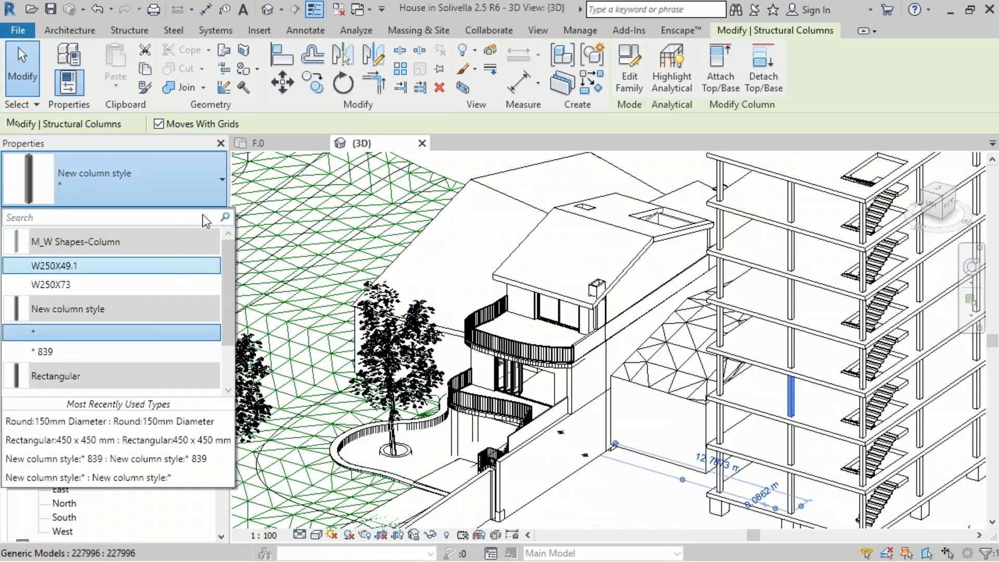
pyautogui.click(211, 185)
pyautogui.click(207, 223)
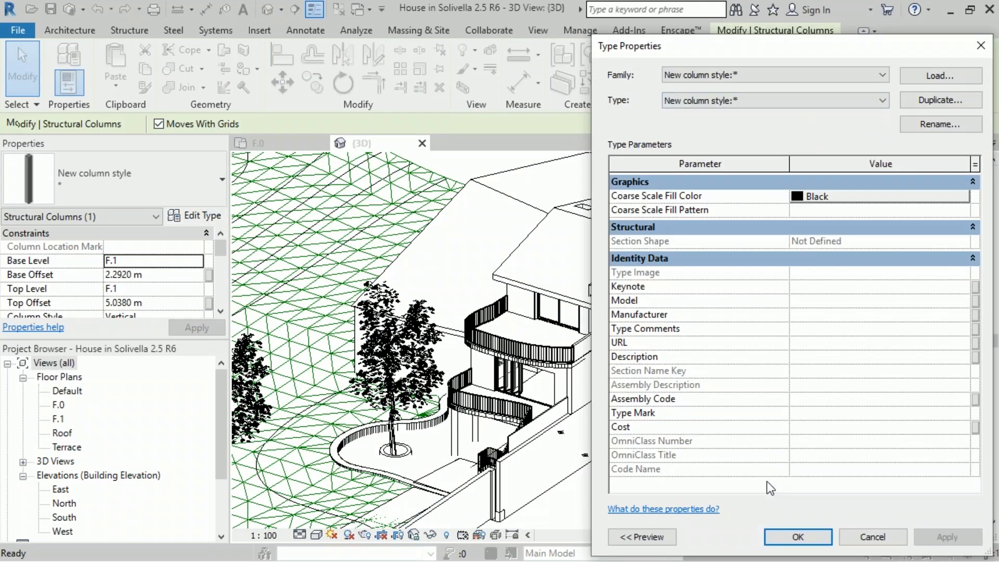
pyautogui.click(785, 536)
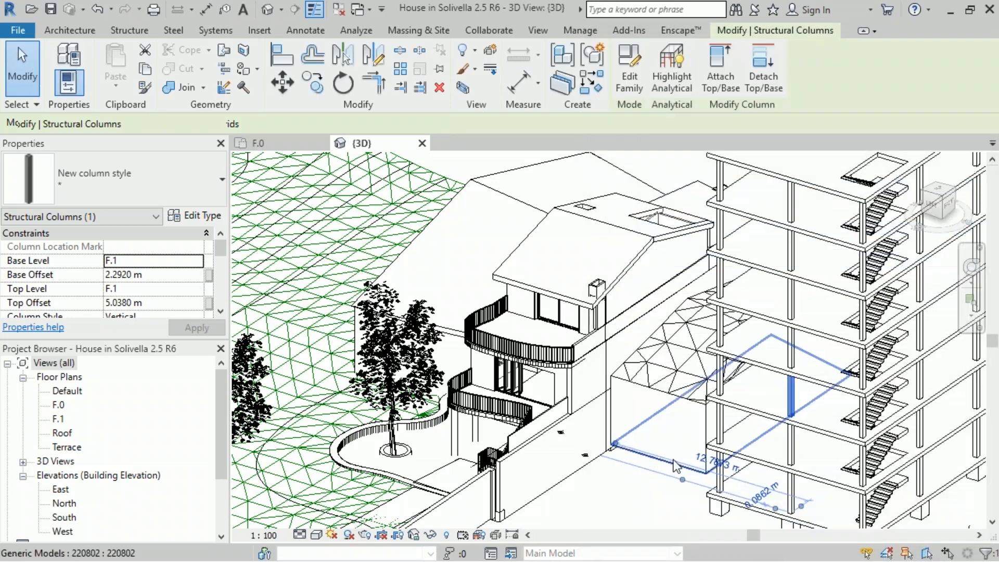
pyautogui.press('Escape')
# Step: Examine the properties of the thin wall beside the house's outdoor stairs
pyautogui.click(524, 417)
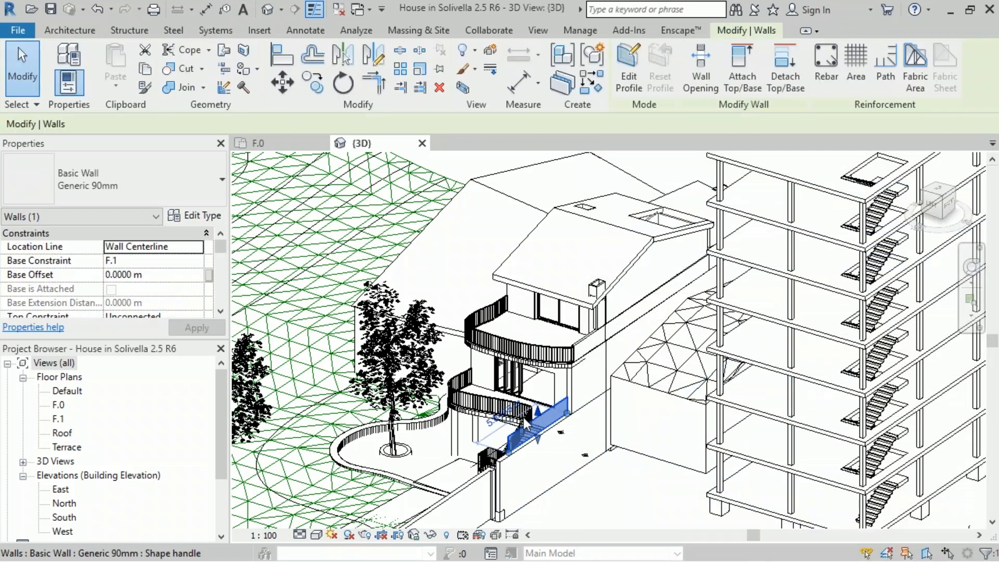
pyautogui.scroll(2, 566, 446)
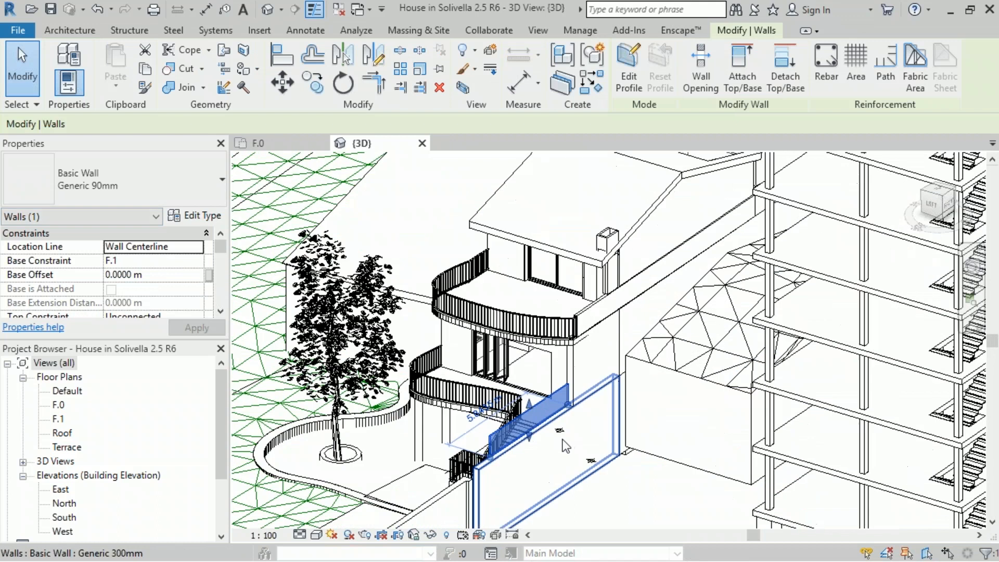
pyautogui.scroll(1, 566, 447)
pyautogui.click(196, 173)
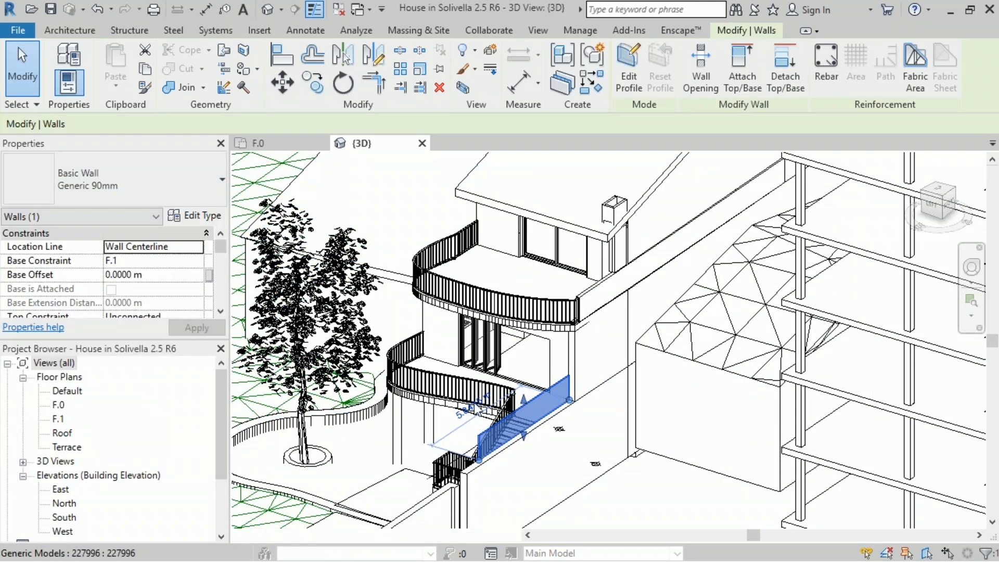
pyautogui.press('Escape')
# Step: Examine the type properties of the curved garden wall around the tree
pyautogui.click(492, 416)
pyautogui.moveTo(487, 409); pyautogui.dragTo(520, 376, button='middle')
pyautogui.scroll(-1, 496, 340)
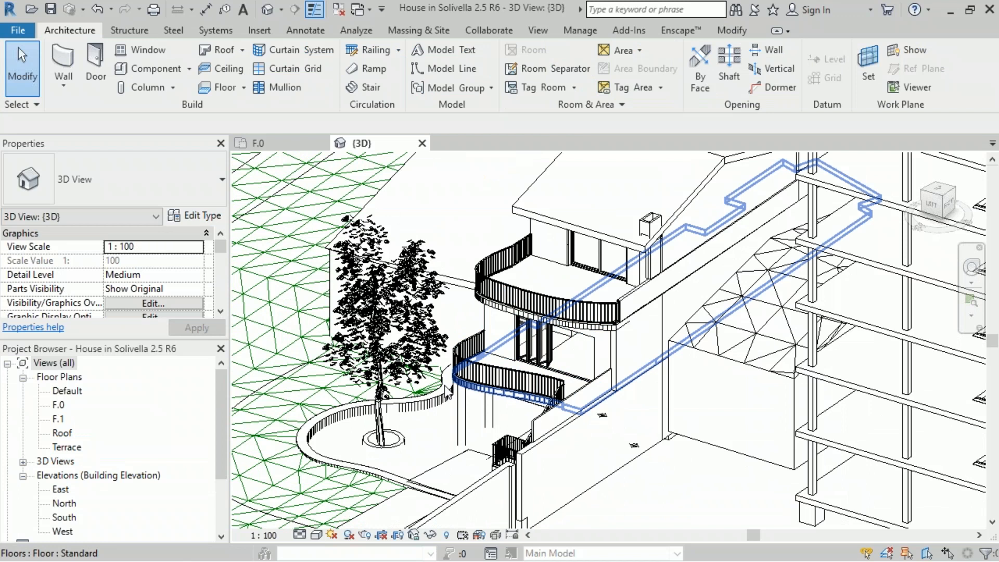
pyautogui.scroll(1, 446, 390)
pyautogui.click(437, 403)
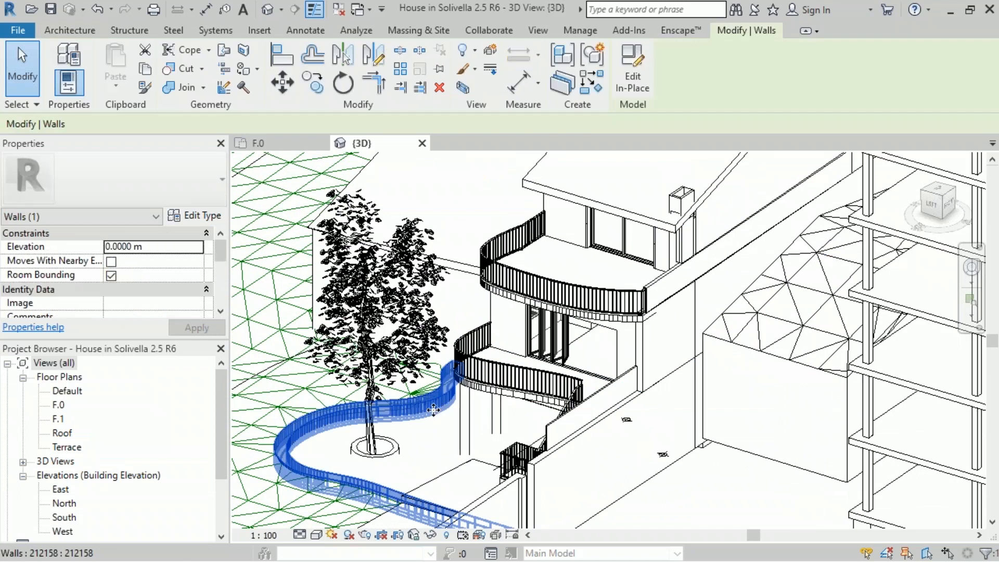
pyautogui.click(177, 217)
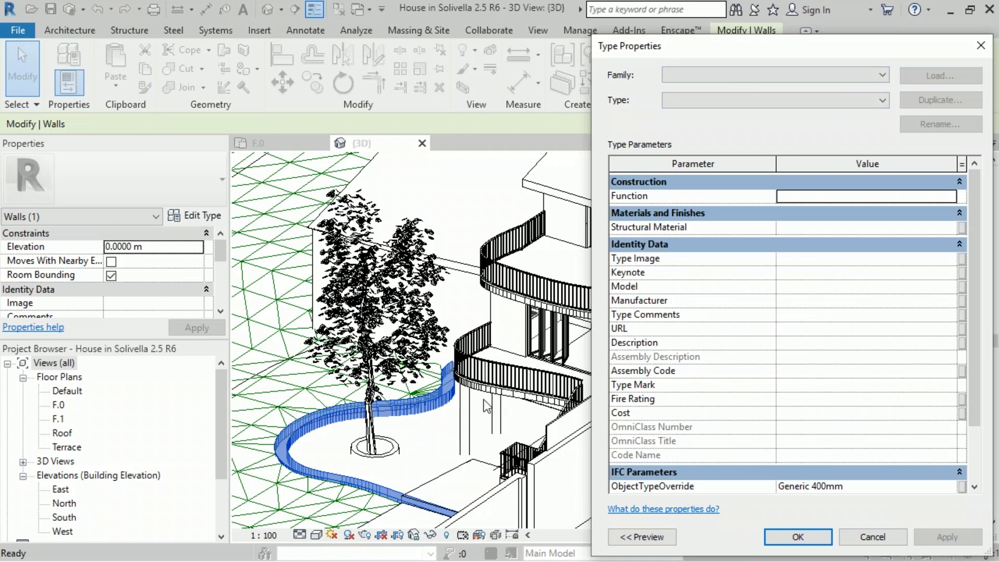
pyautogui.click(887, 535)
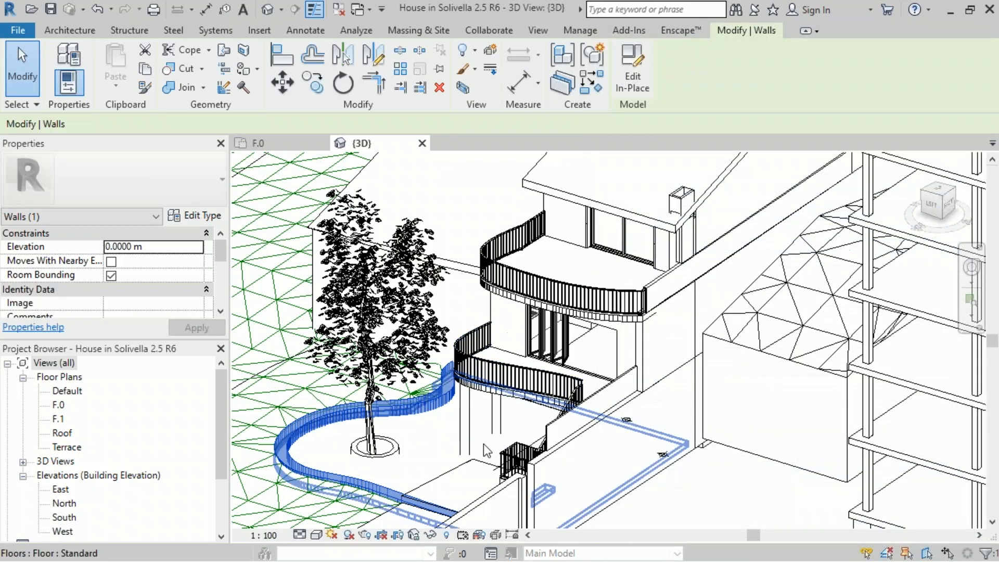
# Step: Examine the type properties of the entrance ramp beside the outdoor stairs
pyautogui.click(468, 481)
pyautogui.keyDown('shift'); pyautogui.moveTo(468, 481); pyautogui.dragTo(458, 468, button='middle'); pyautogui.keyUp('shift')
pyautogui.scroll(5, 414, 457)
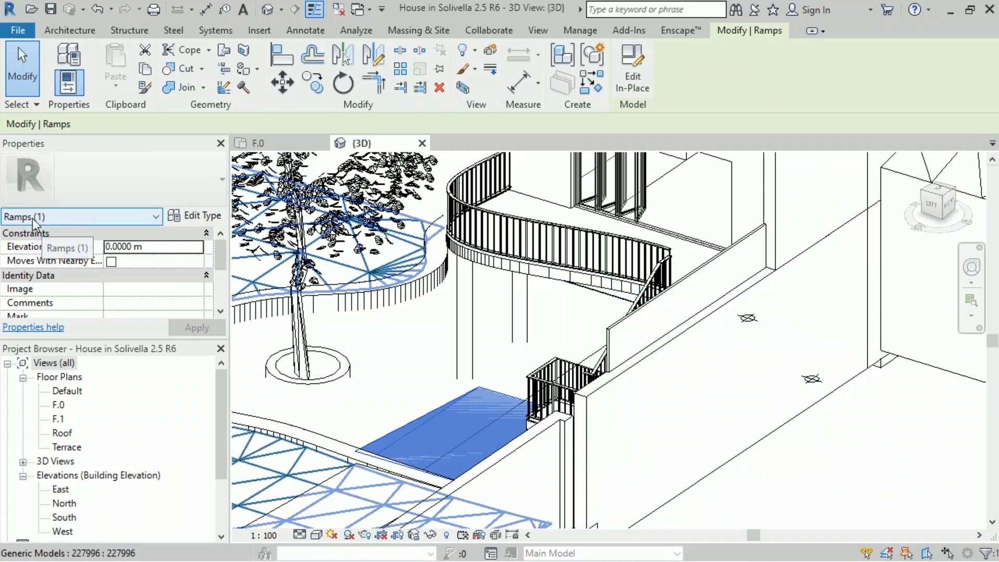
pyautogui.click(192, 218)
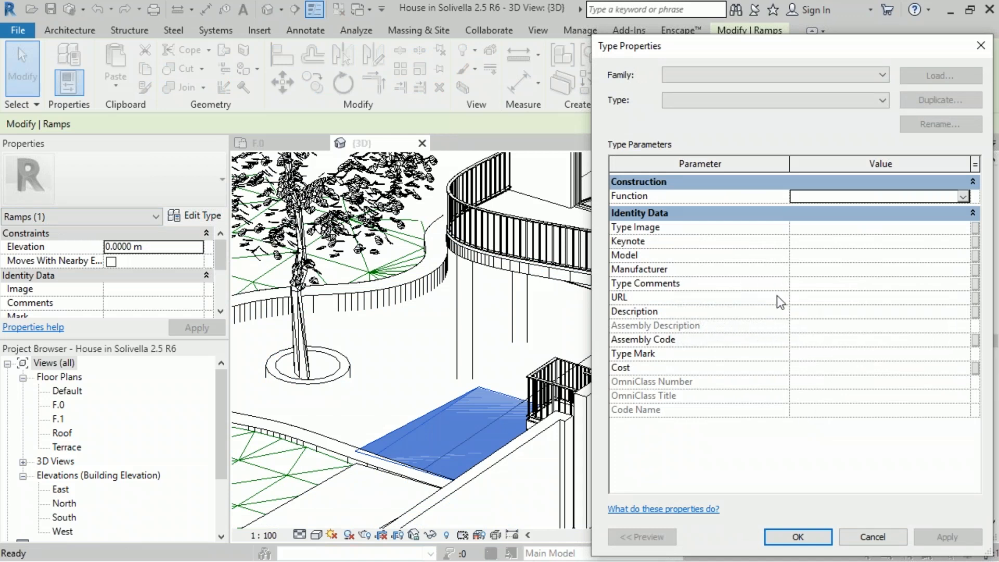
pyautogui.moveTo(837, 52); pyautogui.dragTo(791, 22)
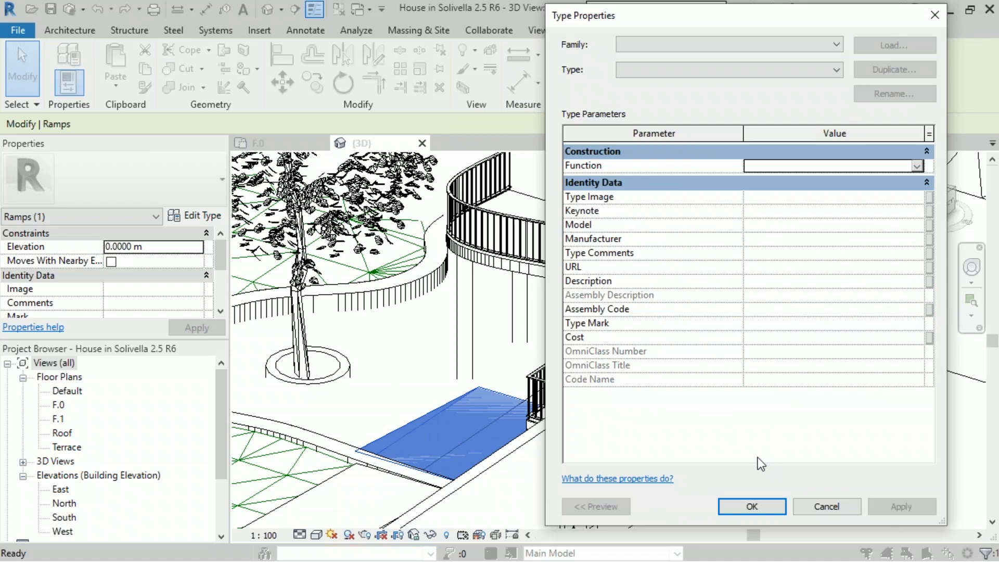
pyautogui.click(772, 507)
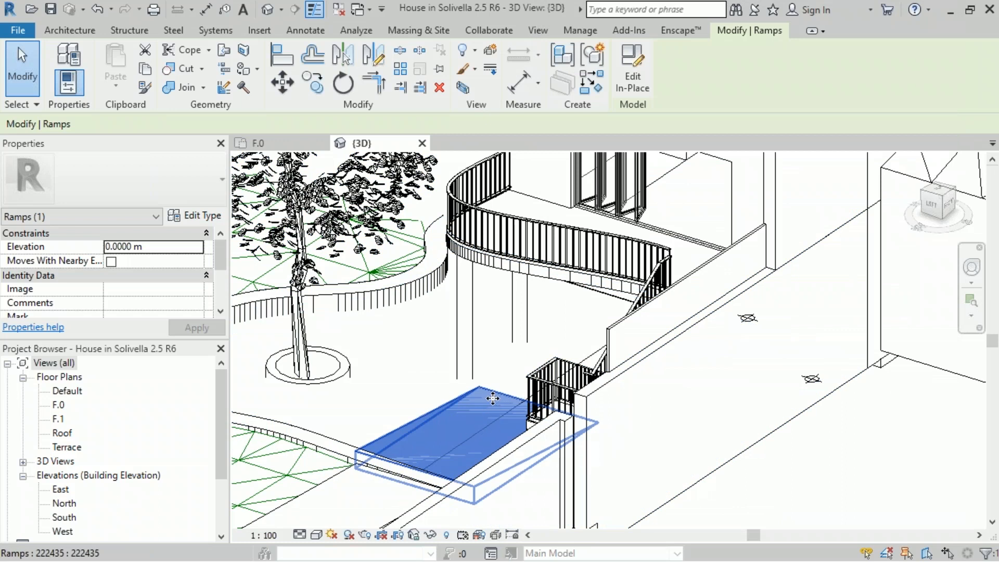
# Step: Examine the type properties of the lower balcony's bifold door, including its identity data and IFC parameters
pyautogui.click(613, 193)
pyautogui.click(197, 214)
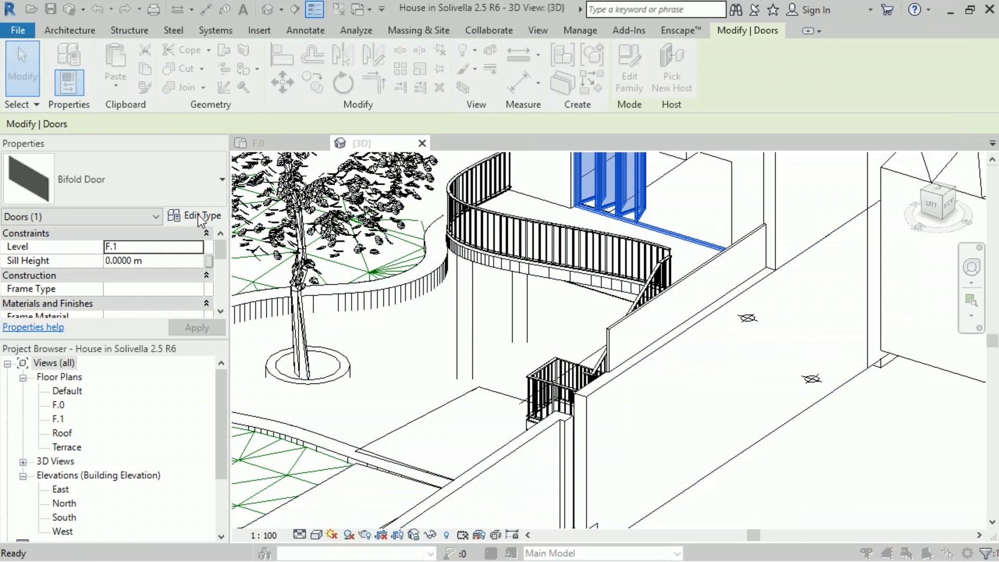
pyautogui.scroll(-3, 712, 343)
pyautogui.scroll(-5, 723, 351)
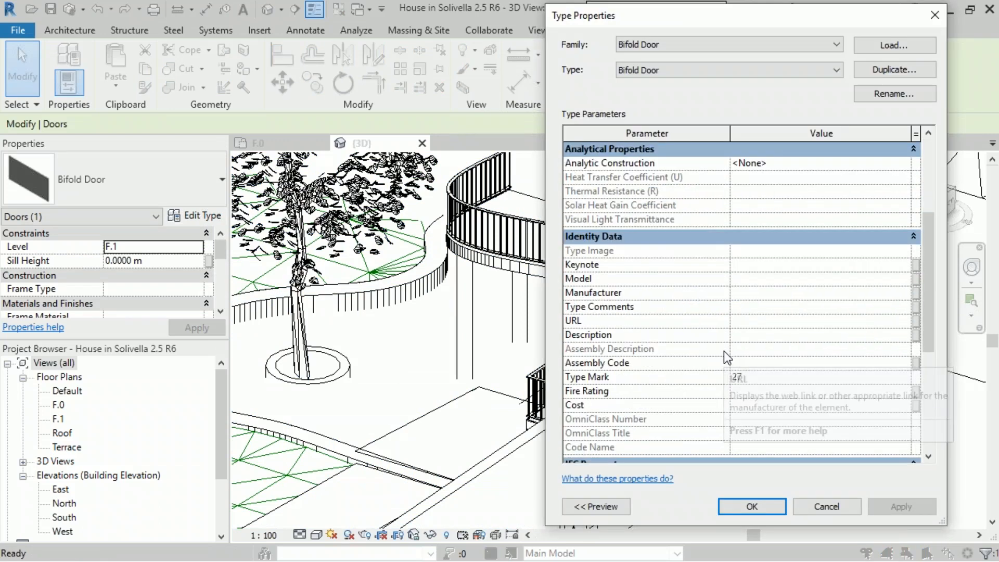
pyautogui.scroll(-2, 726, 365)
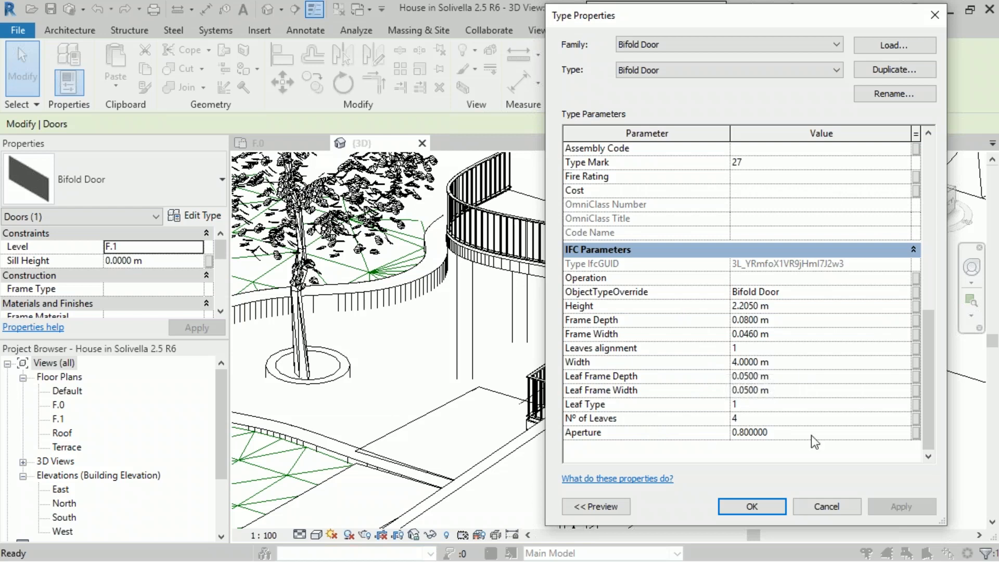
pyautogui.moveTo(928, 396); pyautogui.dragTo(944, 300)
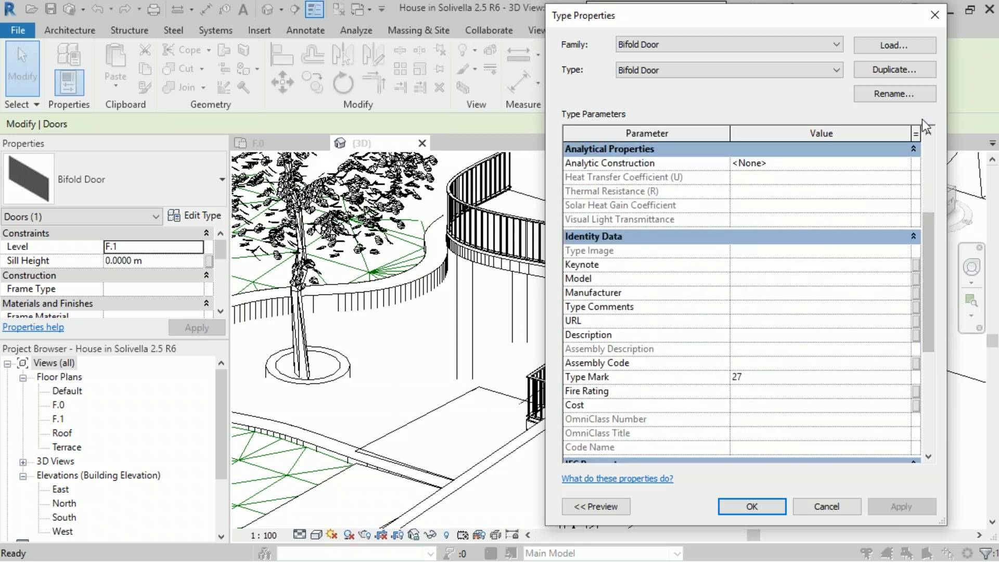
pyautogui.click(934, 16)
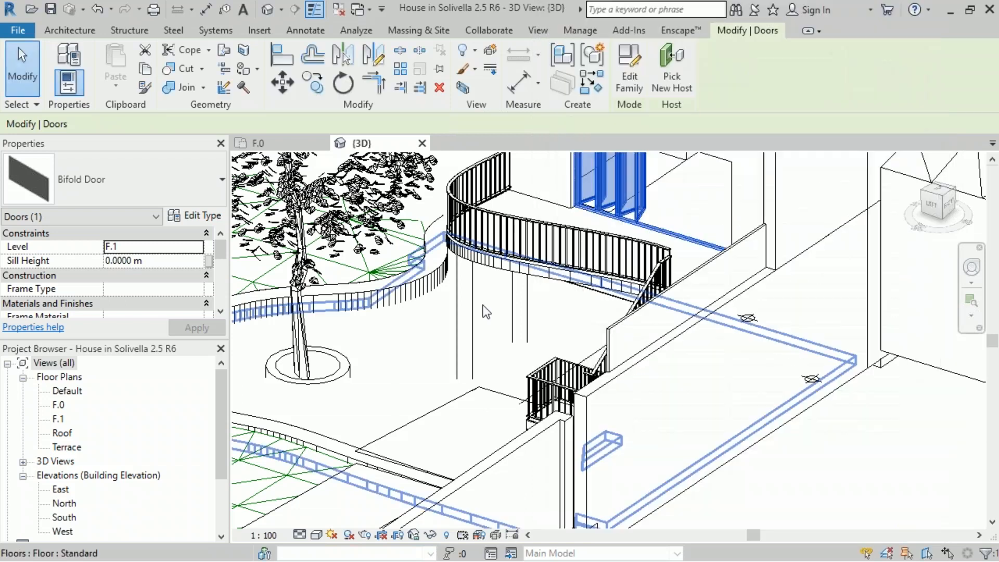
# Step: Clear the door selection in Revit, switch to Rhino and select the ramp solid in front of the house
pyautogui.scroll(-1, 470, 333)
pyautogui.scroll(-3, 471, 333)
pyautogui.click(616, 464)
pyautogui.scroll(-1, 455, 398)
pyautogui.scroll(-3, 454, 399)
pyautogui.keyDown('shift'); pyautogui.moveTo(455, 402); pyautogui.dragTo(569, 366, button='middle'); pyautogui.keyUp('shift')
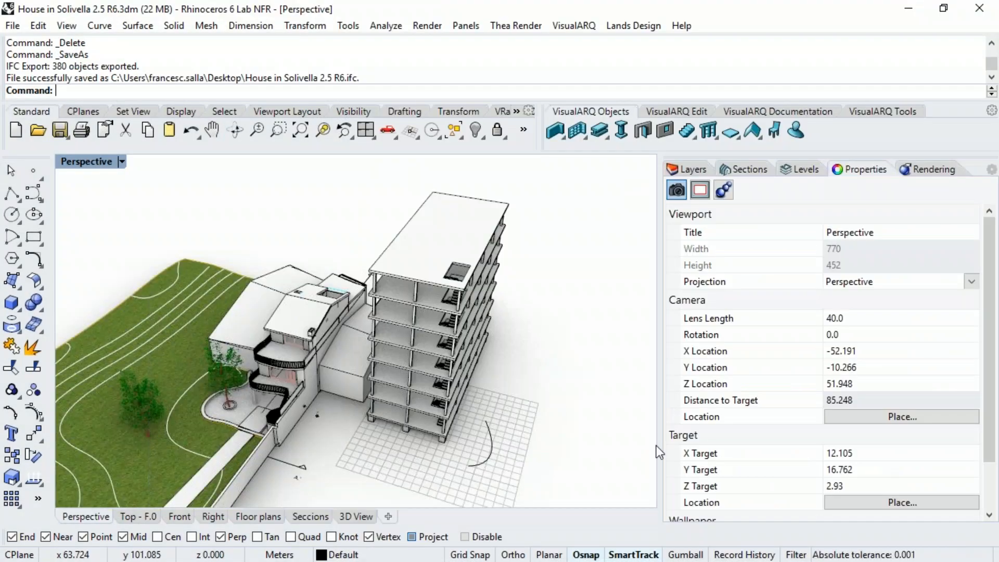
pyautogui.click(257, 425)
pyautogui.click(602, 363)
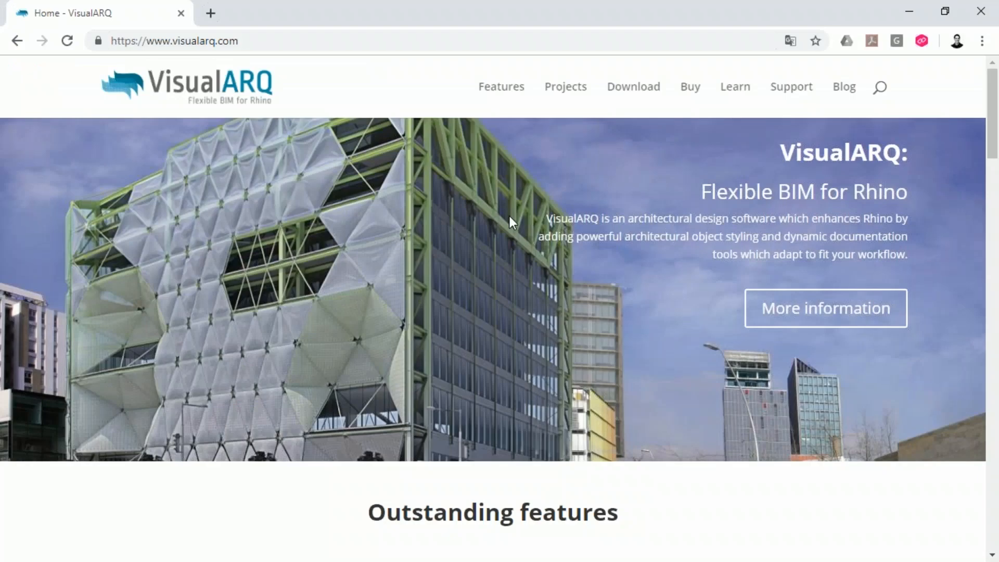
# Step: Switch to the VisualARQ website in the browser and review the support options on its Support page
pyautogui.click(798, 91)
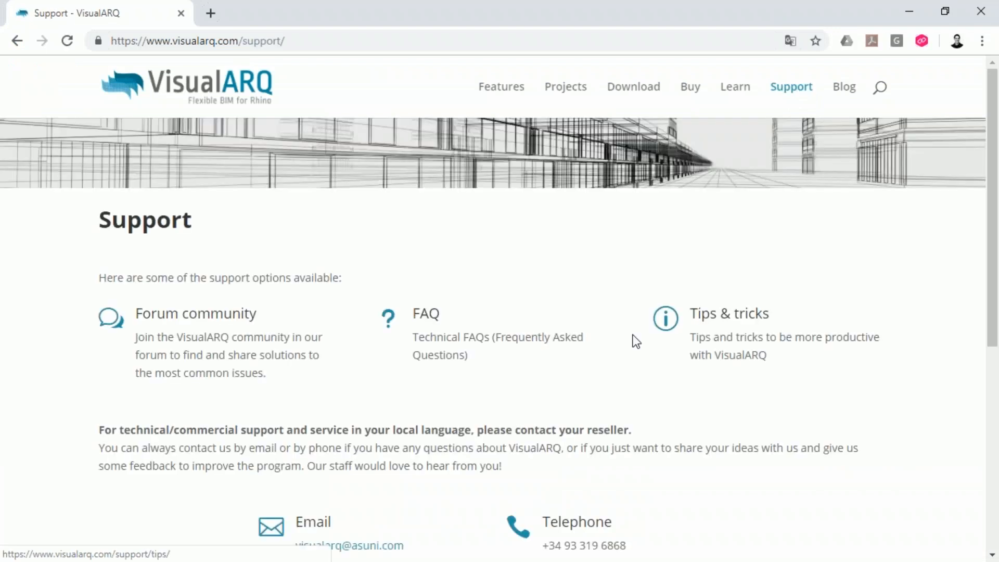
pyautogui.scroll(-2, 633, 335)
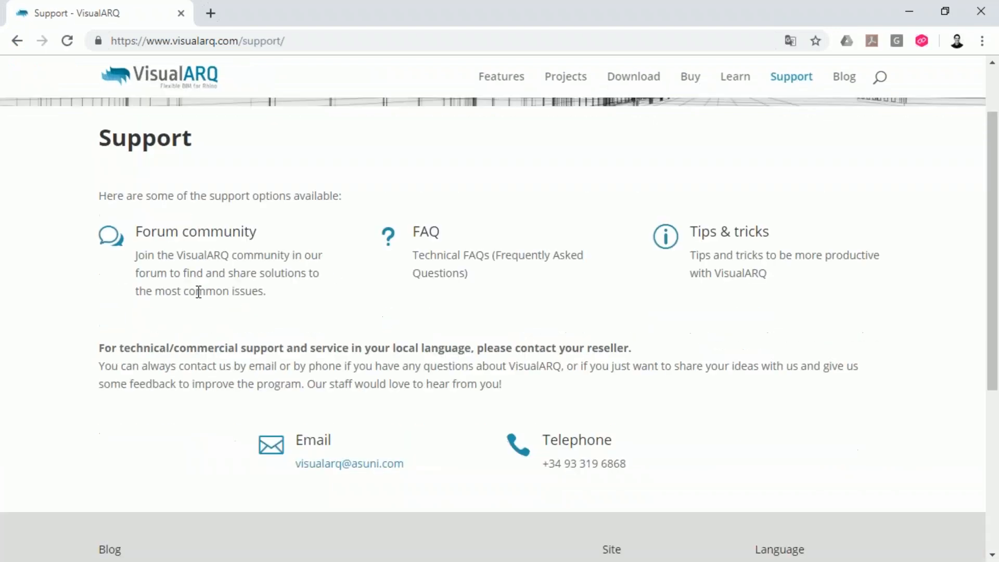
pyautogui.click(342, 449)
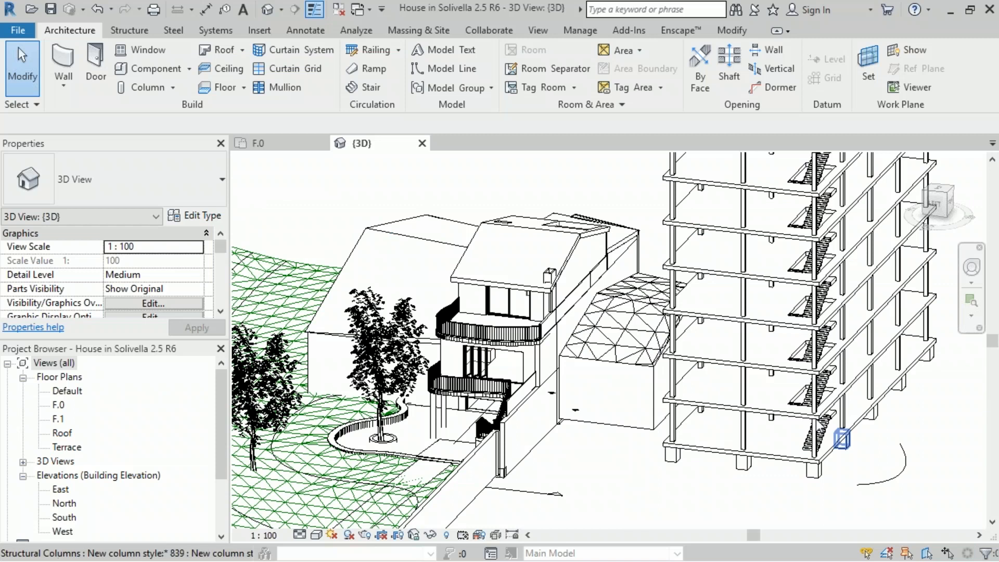
# Step: Switch to Revit and review the bifold door's IFC type parameters, highlighting the Frame Width value without changing it
pyautogui.click(474, 361)
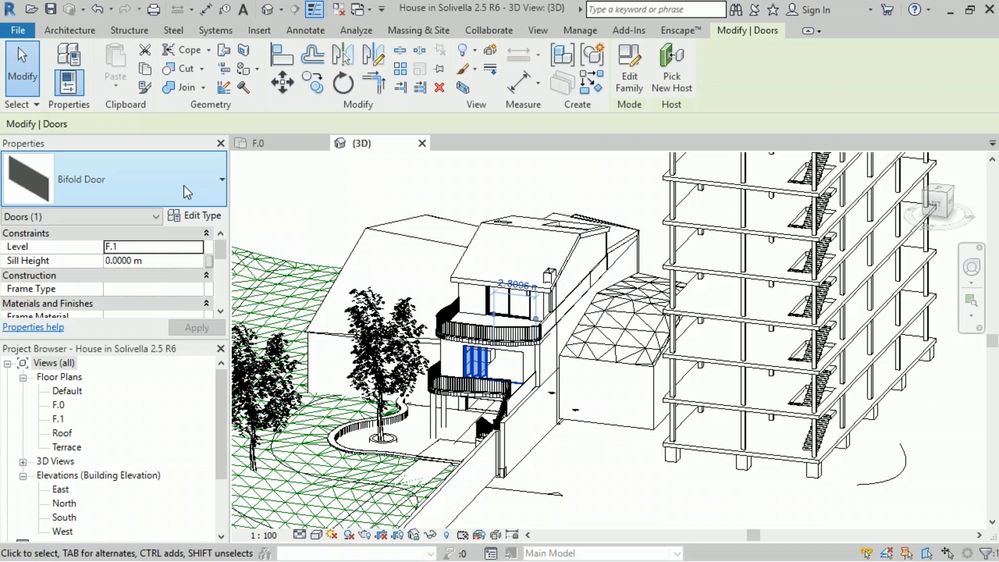
pyautogui.click(196, 215)
pyautogui.scroll(-8, 703, 426)
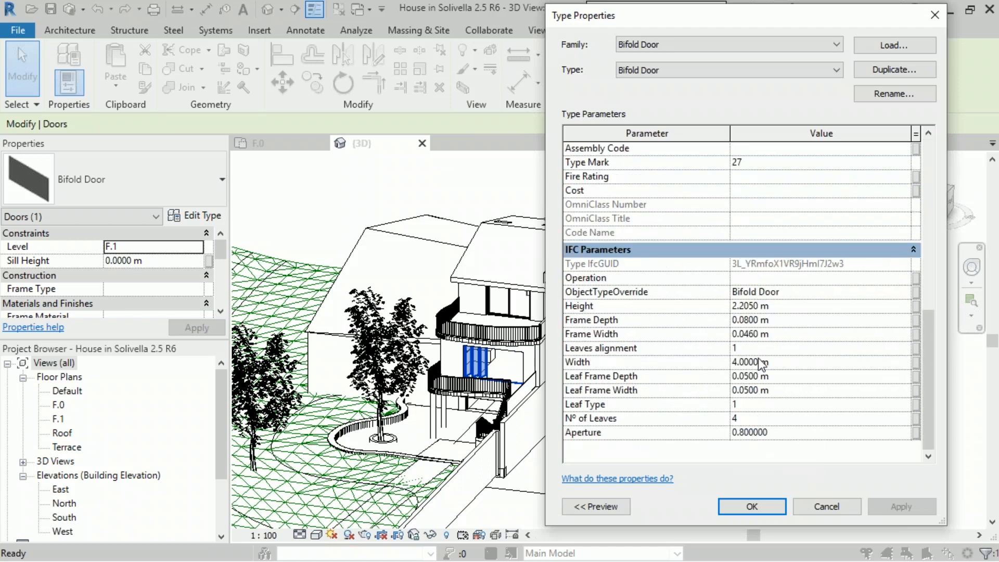
pyautogui.click(761, 335)
pyautogui.moveTo(755, 334); pyautogui.dragTo(745, 337)
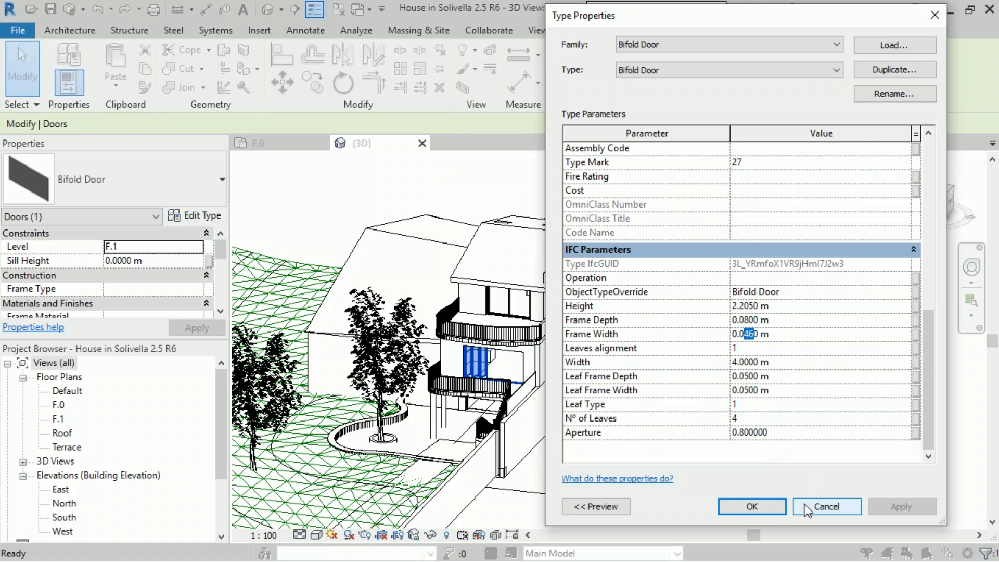
pyautogui.click(780, 506)
pyautogui.click(645, 491)
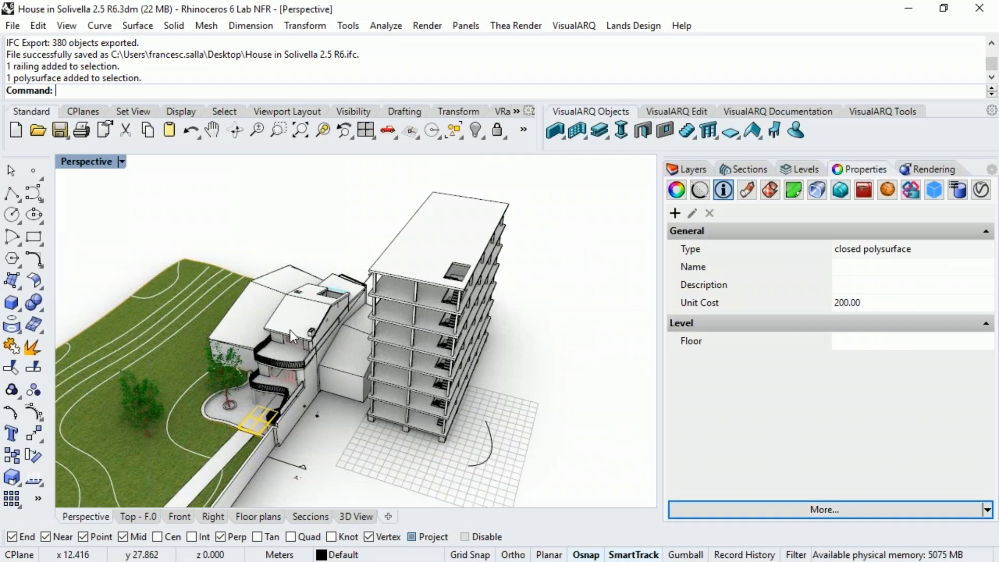
# Step: Switch to Rhino and inspect the house's facade and garden, checking the general properties of the terrain surface
pyautogui.moveTo(289, 330); pyautogui.dragTo(205, 351, button='right')
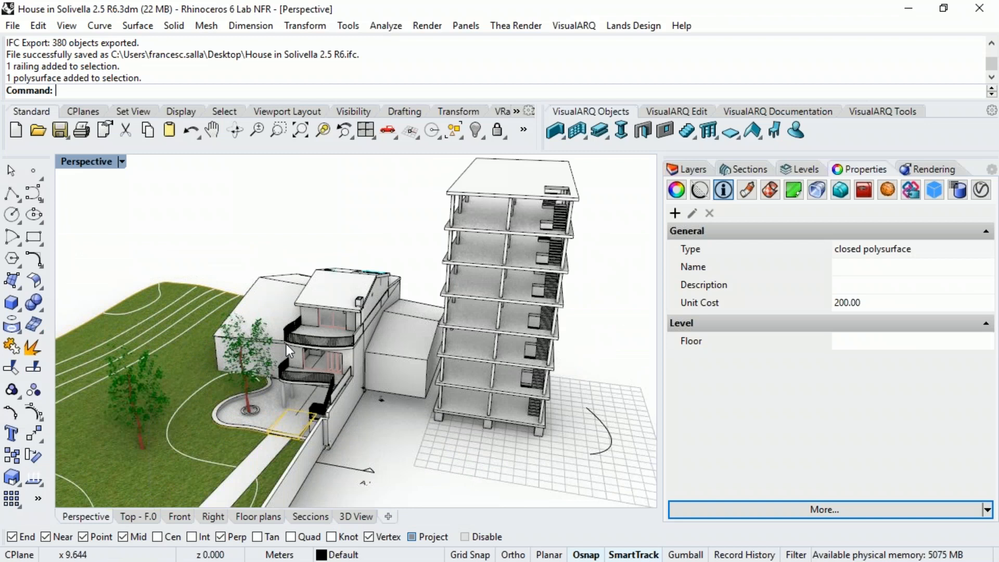
pyautogui.scroll(3, 360, 339)
pyautogui.scroll(6, 364, 344)
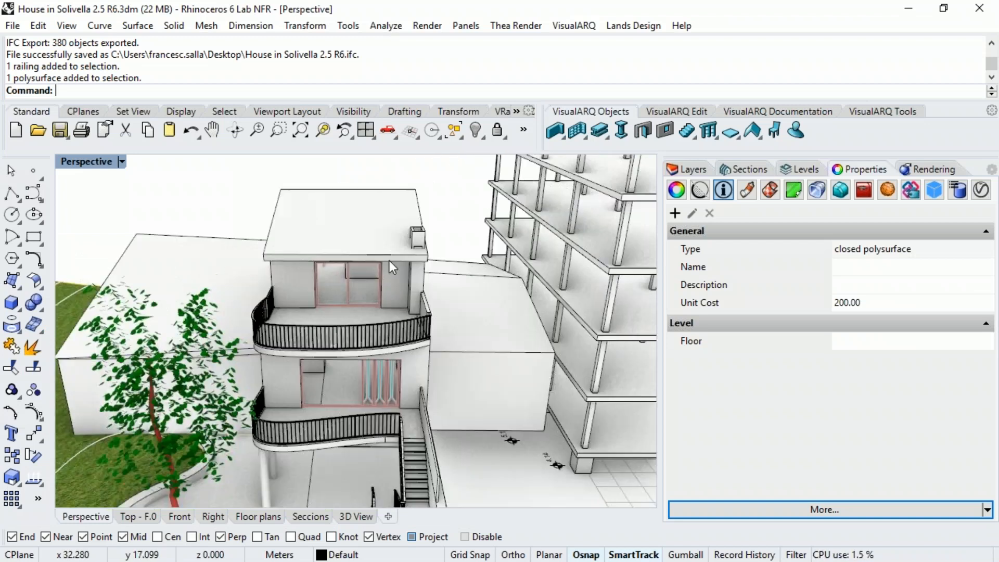
pyautogui.moveTo(390, 260); pyautogui.dragTo(457, 245, button='right')
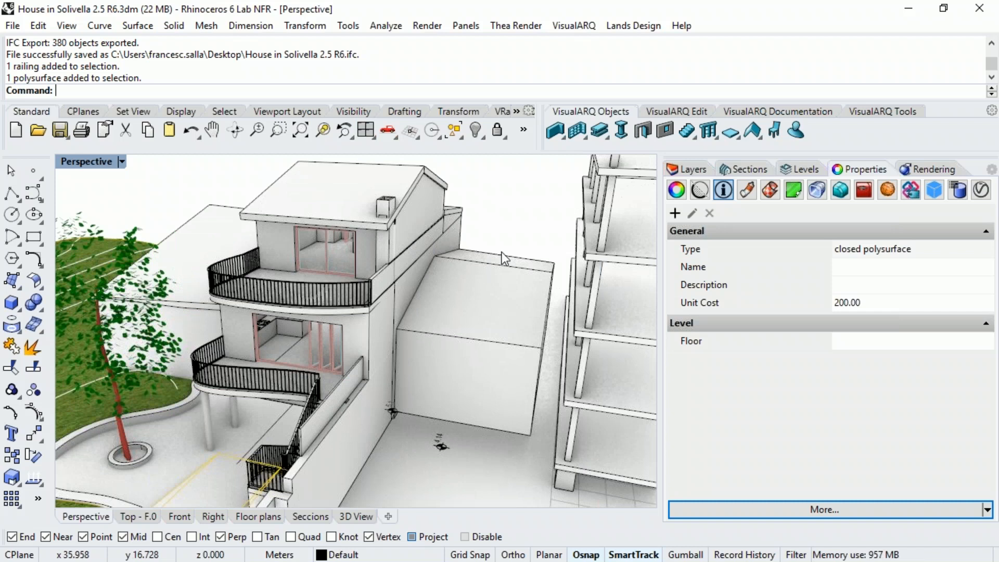
pyautogui.scroll(-4, 507, 255)
pyautogui.moveTo(347, 386); pyautogui.dragTo(196, 304, button='right')
pyautogui.click(249, 346)
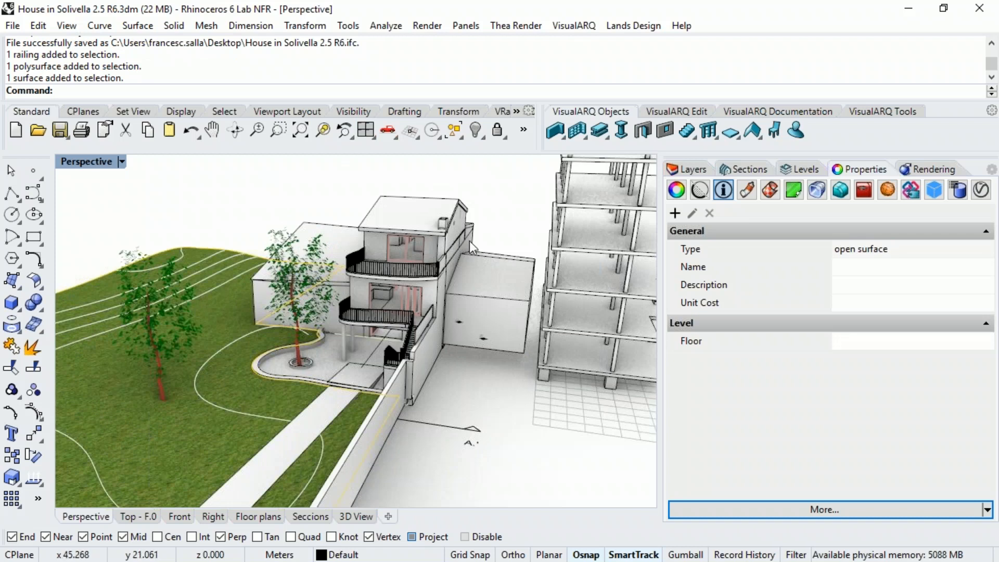
pyautogui.scroll(3, 469, 242)
pyautogui.scroll(5, 469, 241)
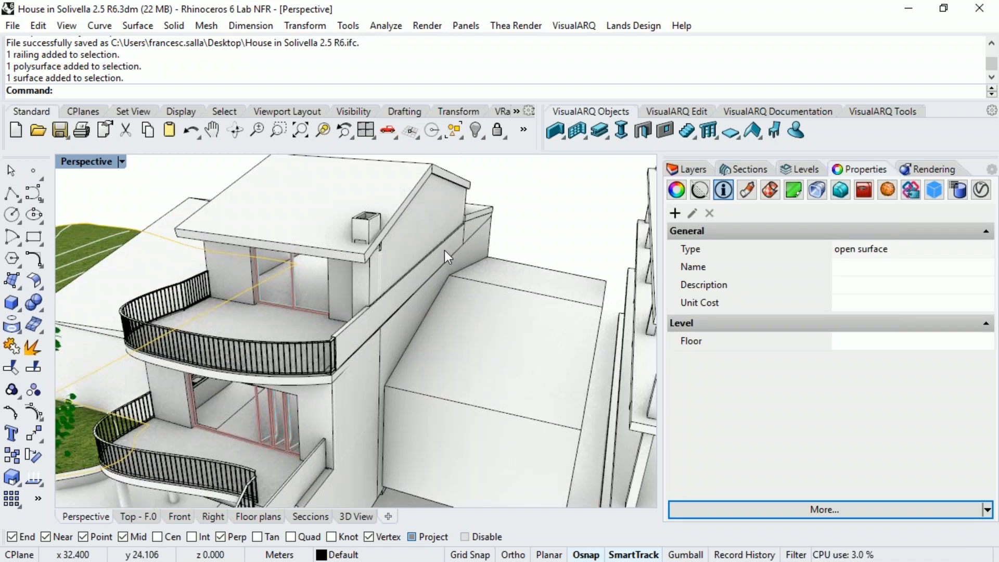
pyautogui.click(560, 203)
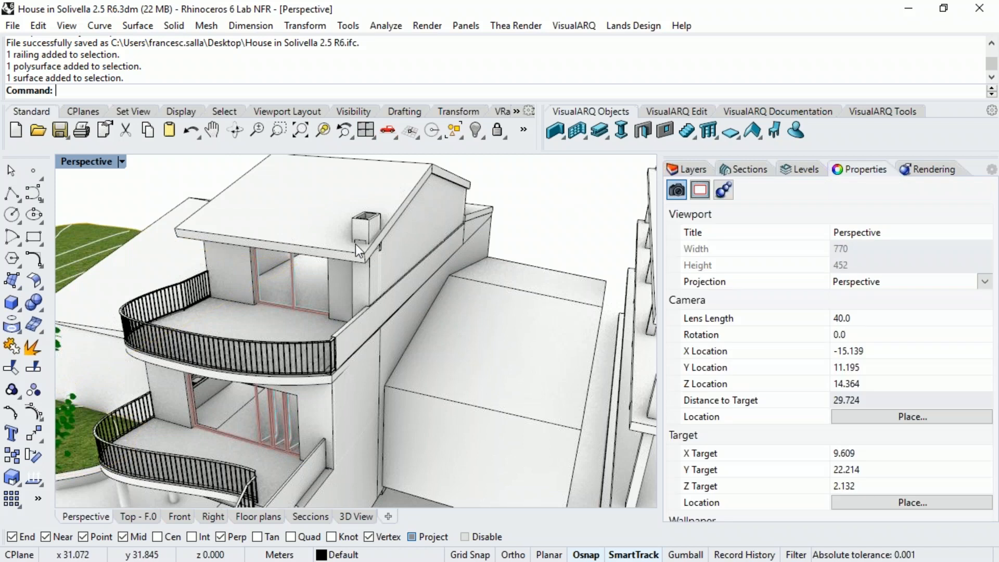
# Step: Examine the house together with the neighbouring multi-storey frame from several angles in the perspective view
pyautogui.moveTo(560, 202); pyautogui.dragTo(355, 244, button='right')
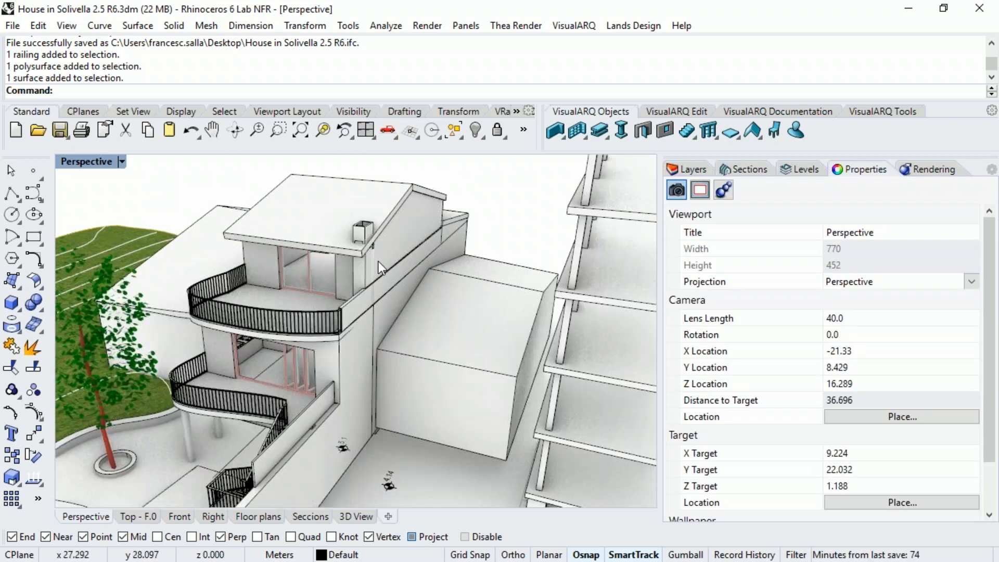
pyautogui.keyDown('shift'); pyautogui.moveTo(405, 248); pyautogui.dragTo(414, 235, button='right'); pyautogui.keyUp('shift')
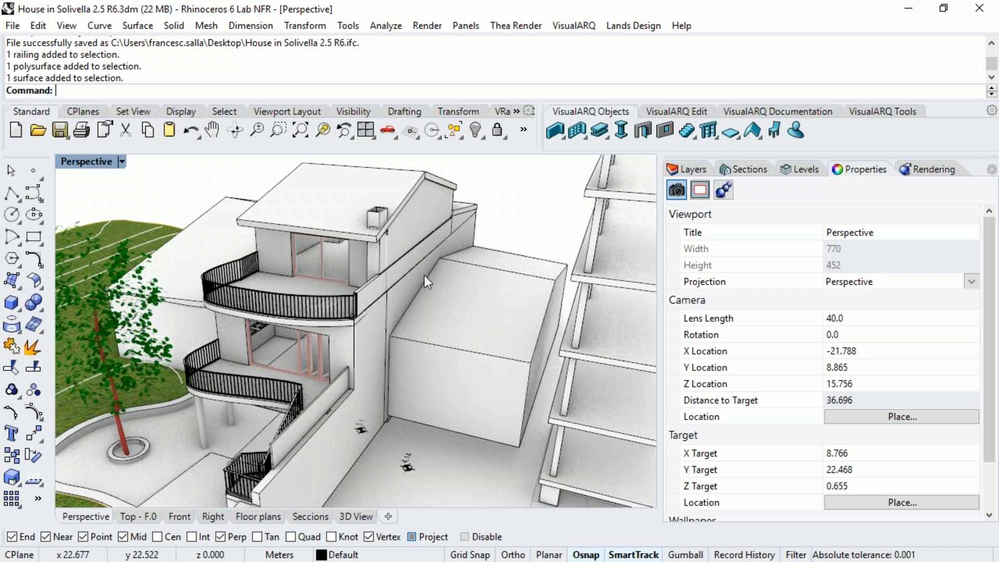
pyautogui.keyDown('shift'); pyautogui.moveTo(405, 281); pyautogui.dragTo(351, 278, button='right'); pyautogui.keyUp('shift')
pyautogui.scroll(-3, 280, 283)
pyautogui.moveTo(279, 283); pyautogui.dragTo(388, 285, button='right')
pyautogui.scroll(-2, 215, 304)
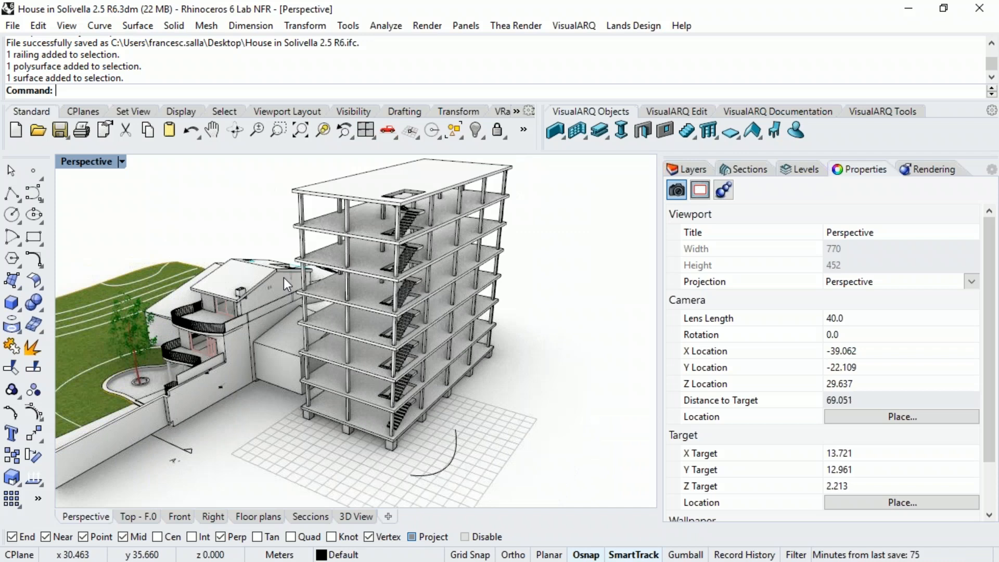
pyautogui.moveTo(325, 285); pyautogui.dragTo(397, 232, button='right')
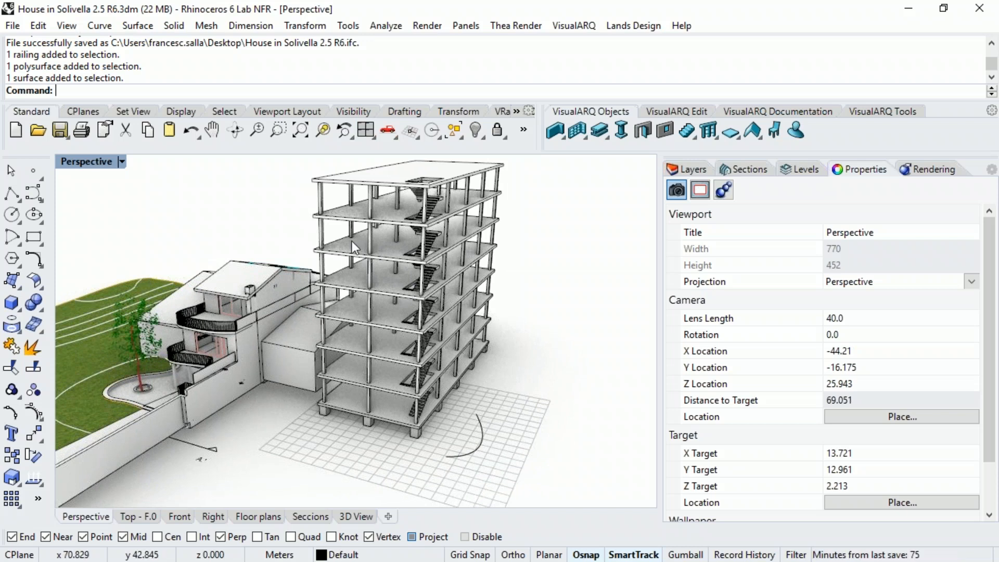
pyautogui.moveTo(354, 241)
pyautogui.mouseDown(button='right')
pyautogui.moveTo(388, 242)
pyautogui.moveTo(359, 242)
pyautogui.mouseUp(button='right')
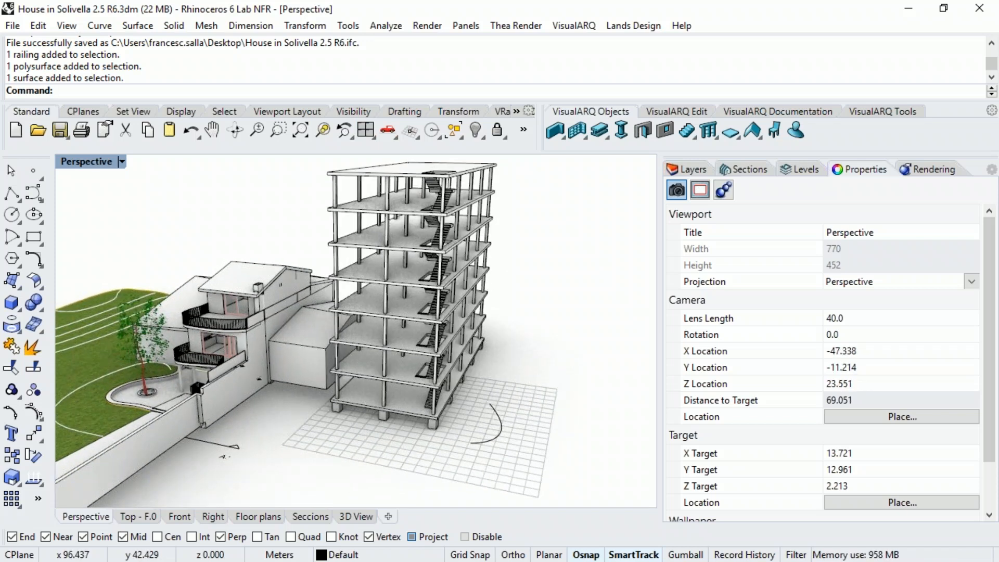